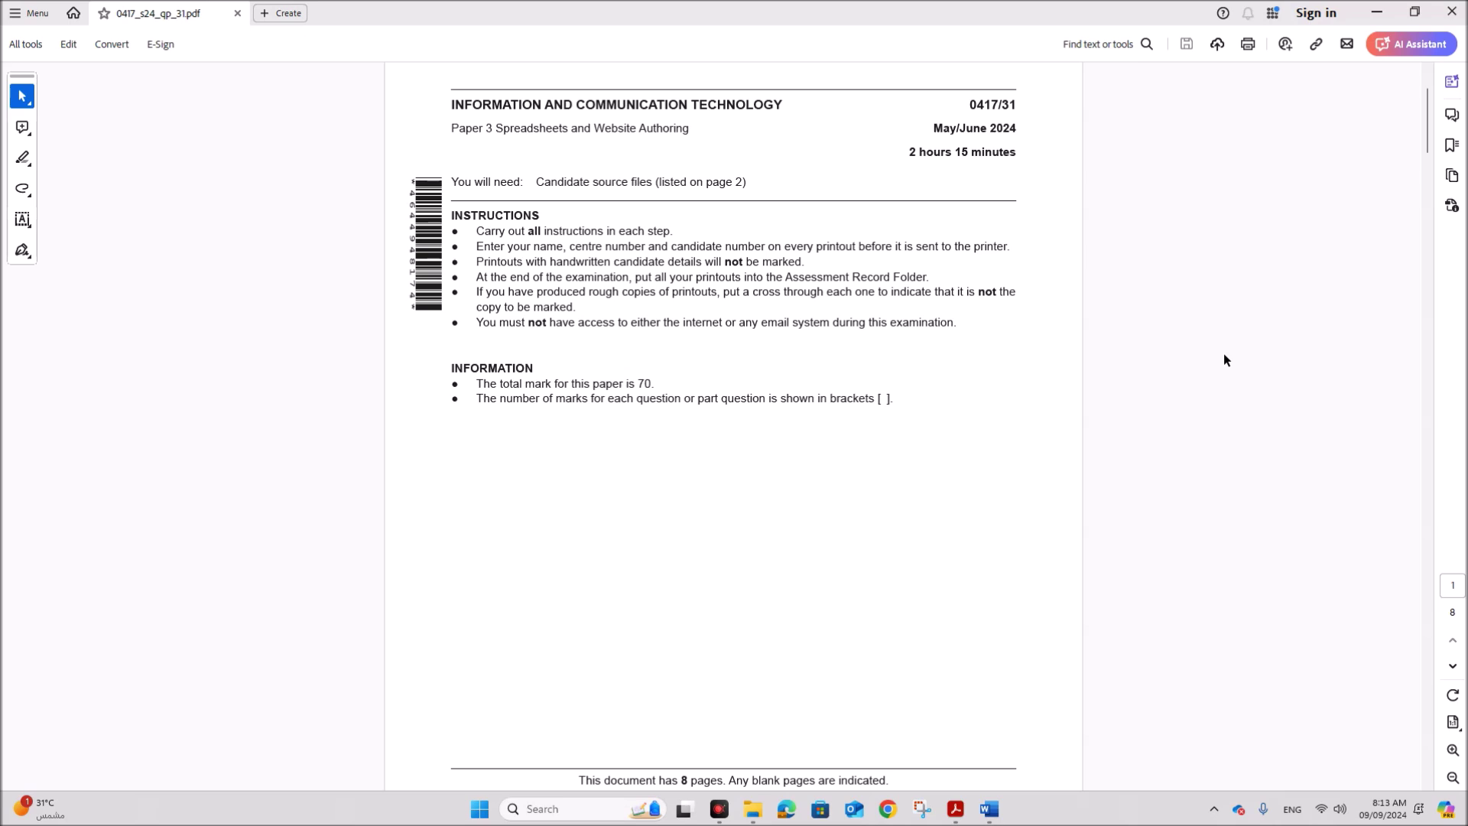
- Check the exam paper's list of source files against the contents of the June 2024-31 folder on the Desktop
drag(1005, 106, 1021, 103)
scroll(675, 426, down, 5)
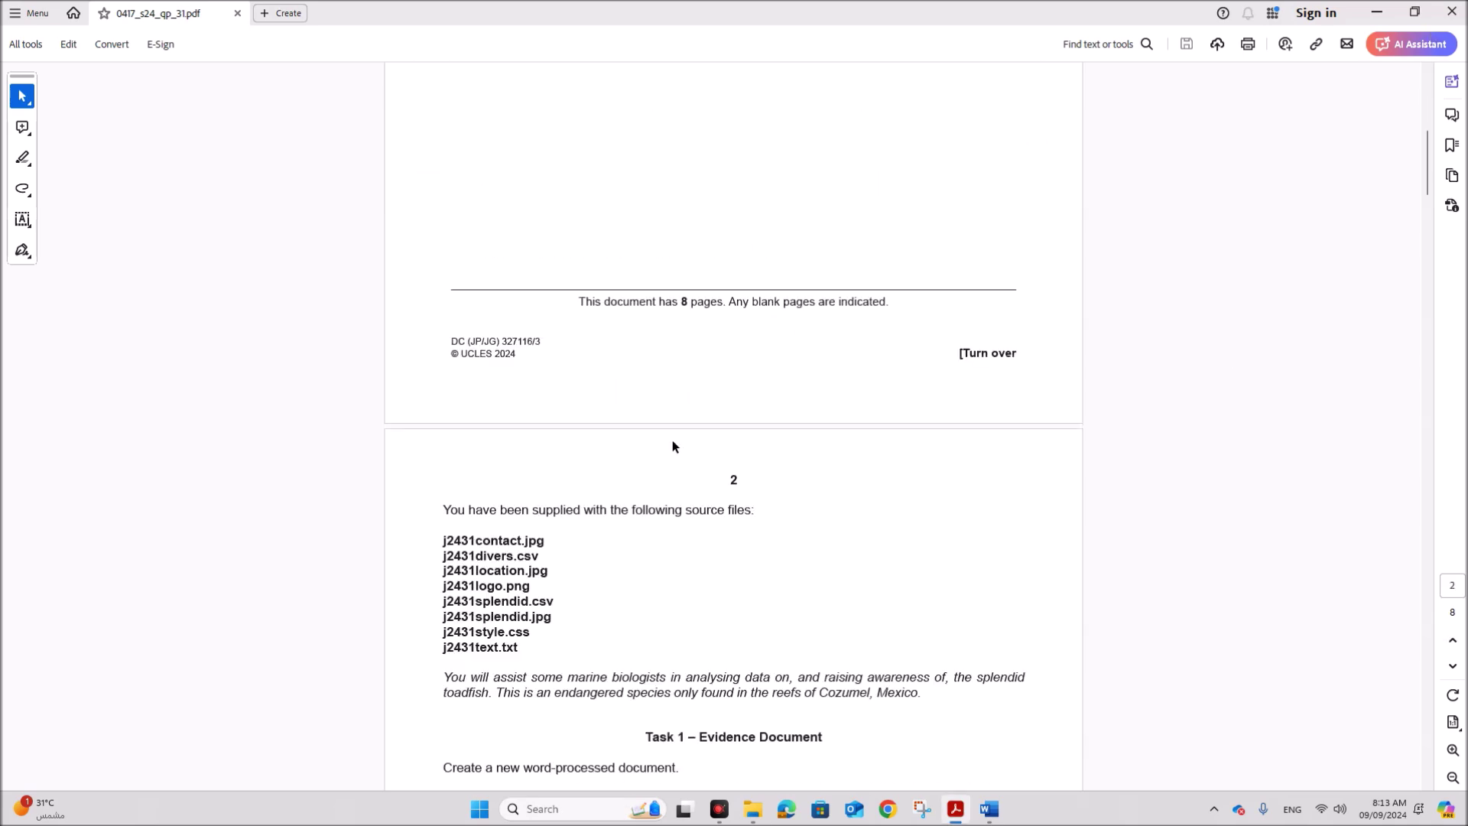
scroll(672, 441, down, 3)
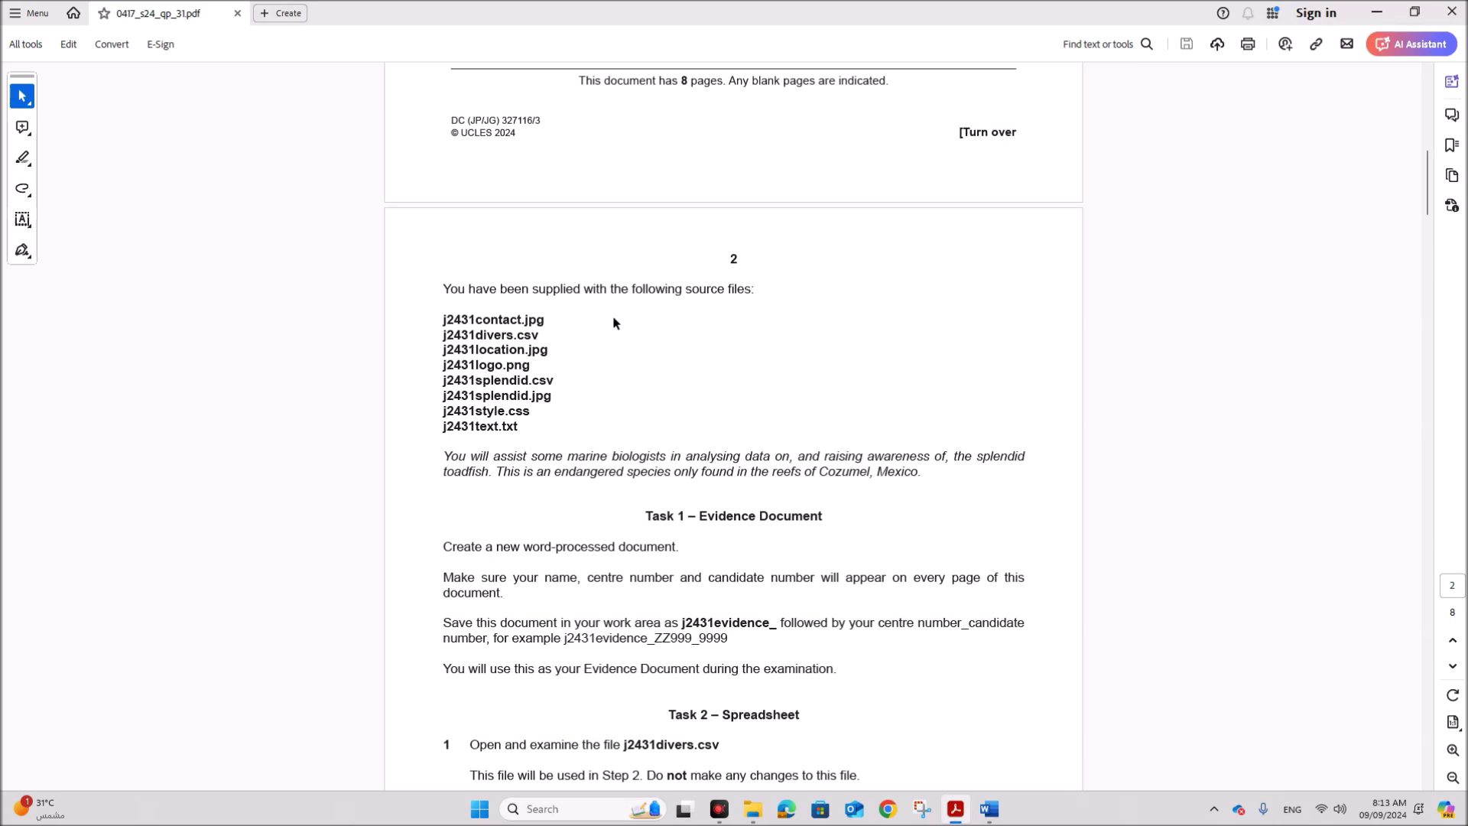
click(753, 799)
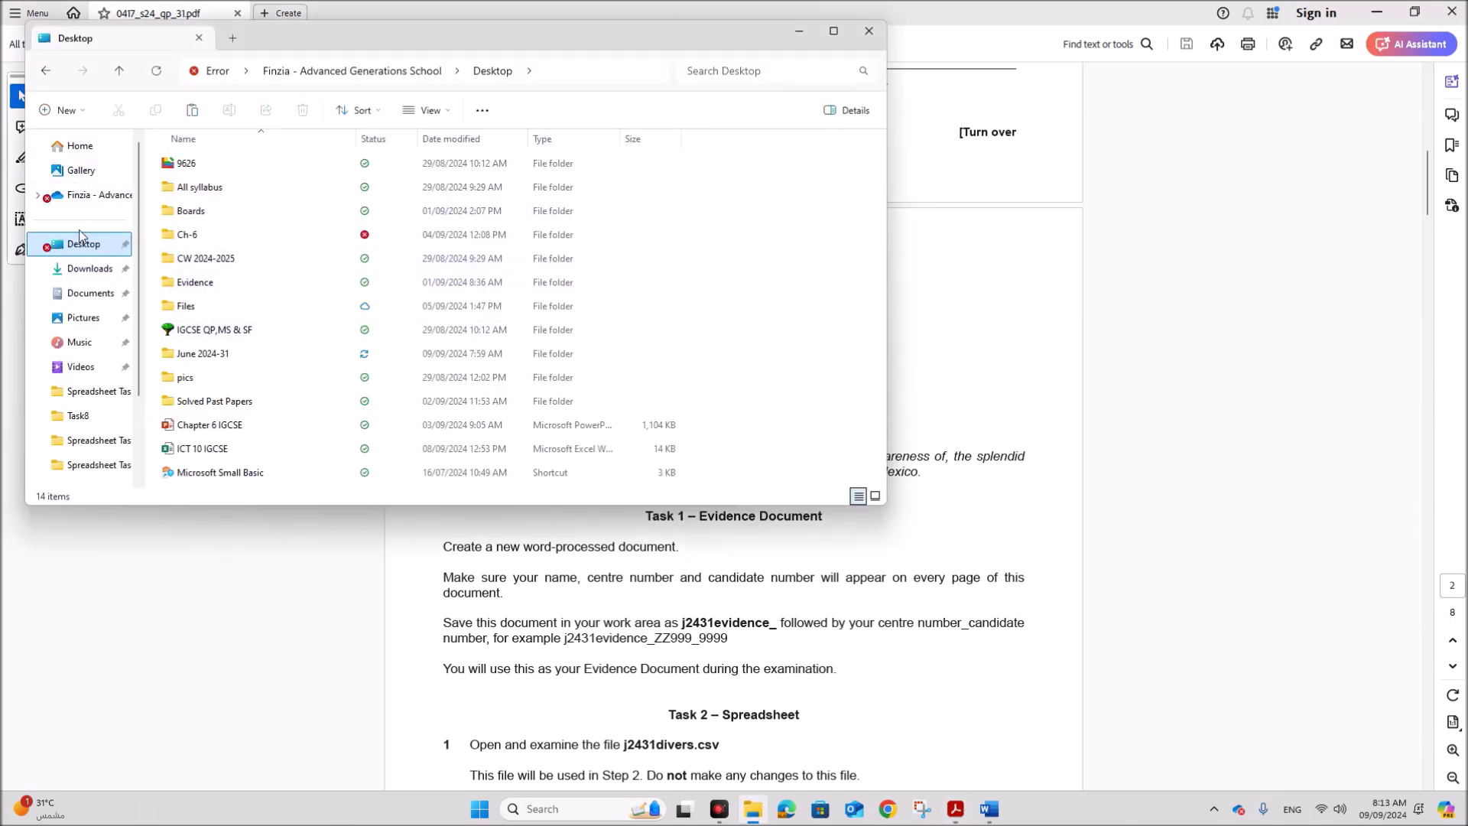
click(212, 353)
double_click(211, 353)
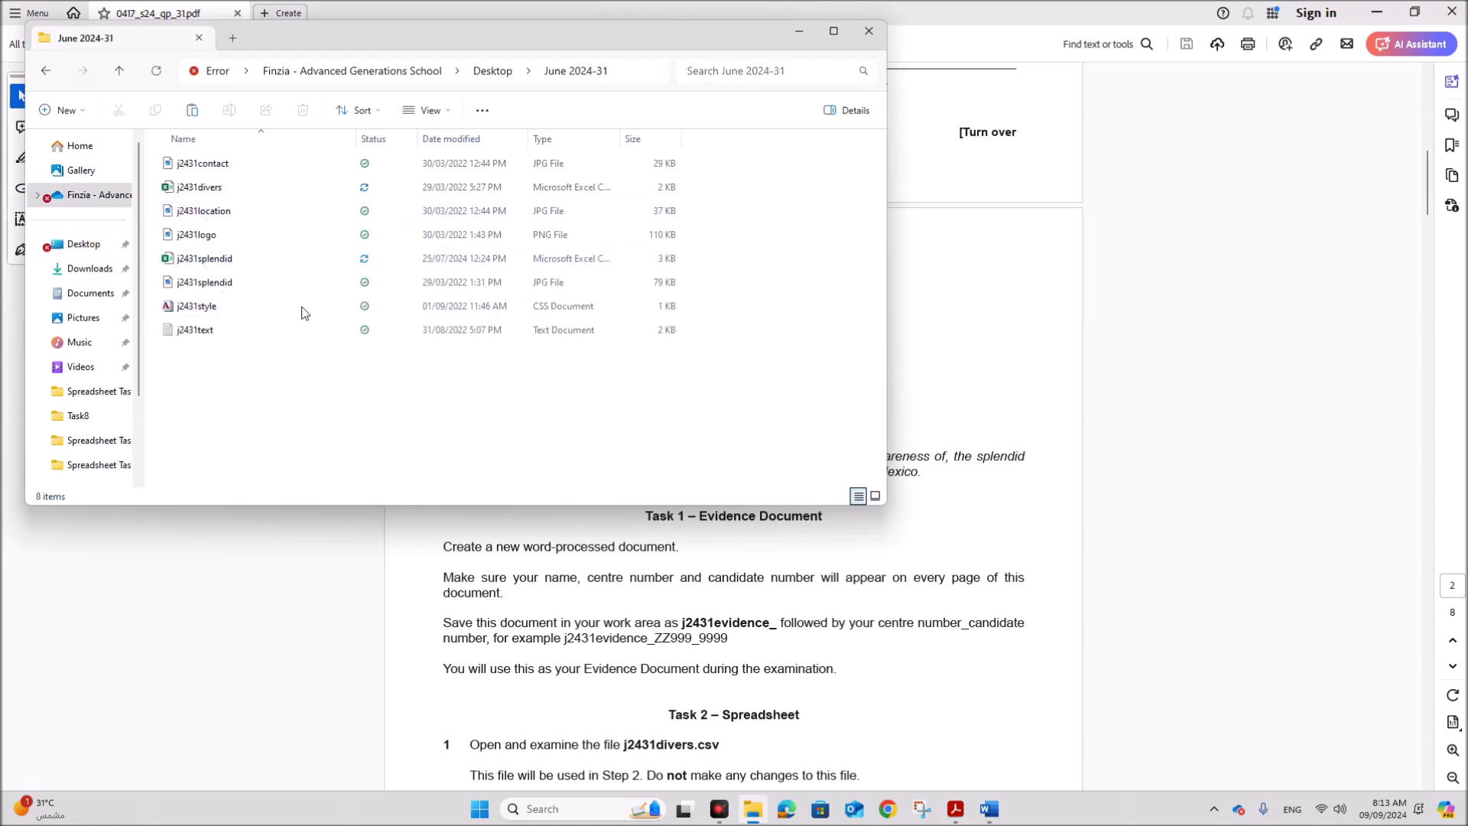
click(1124, 438)
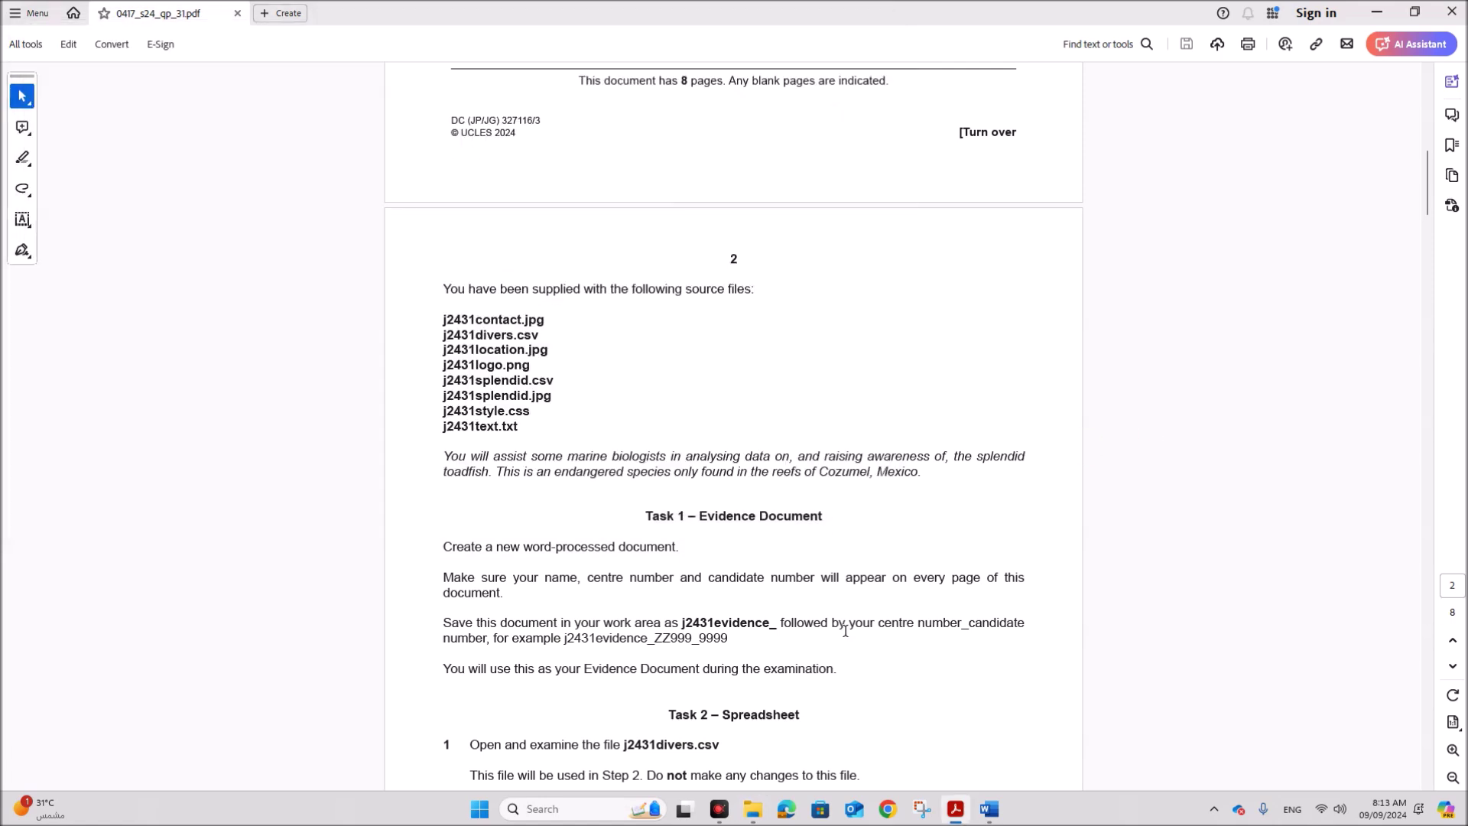
- Read the Task 1 – Evidence Document instructions in the exam paper, including the header details and the required file name
scroll(845, 631, down, 2)
scroll(862, 591, down, 2)
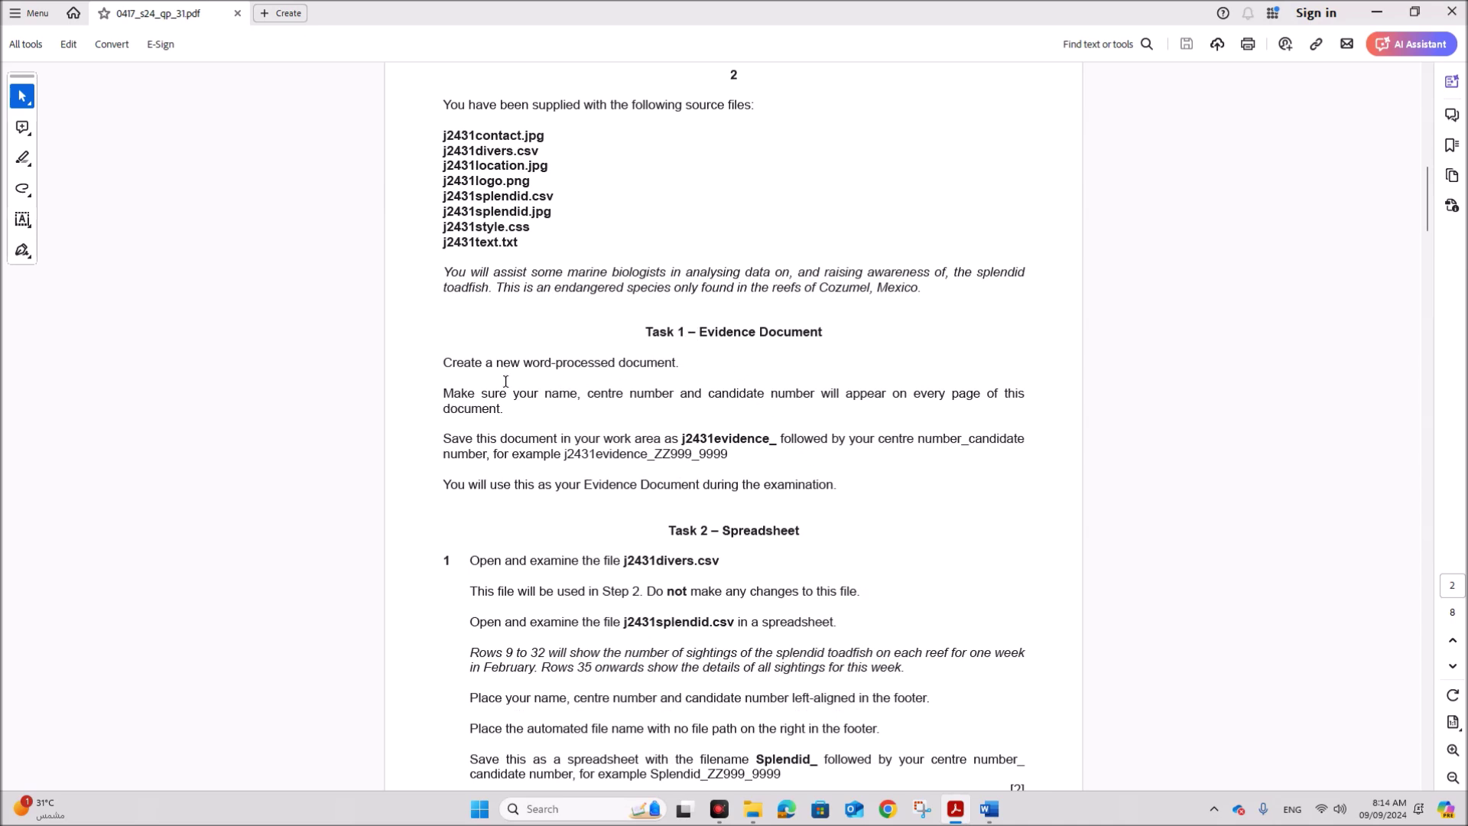
drag(449, 365, 674, 368)
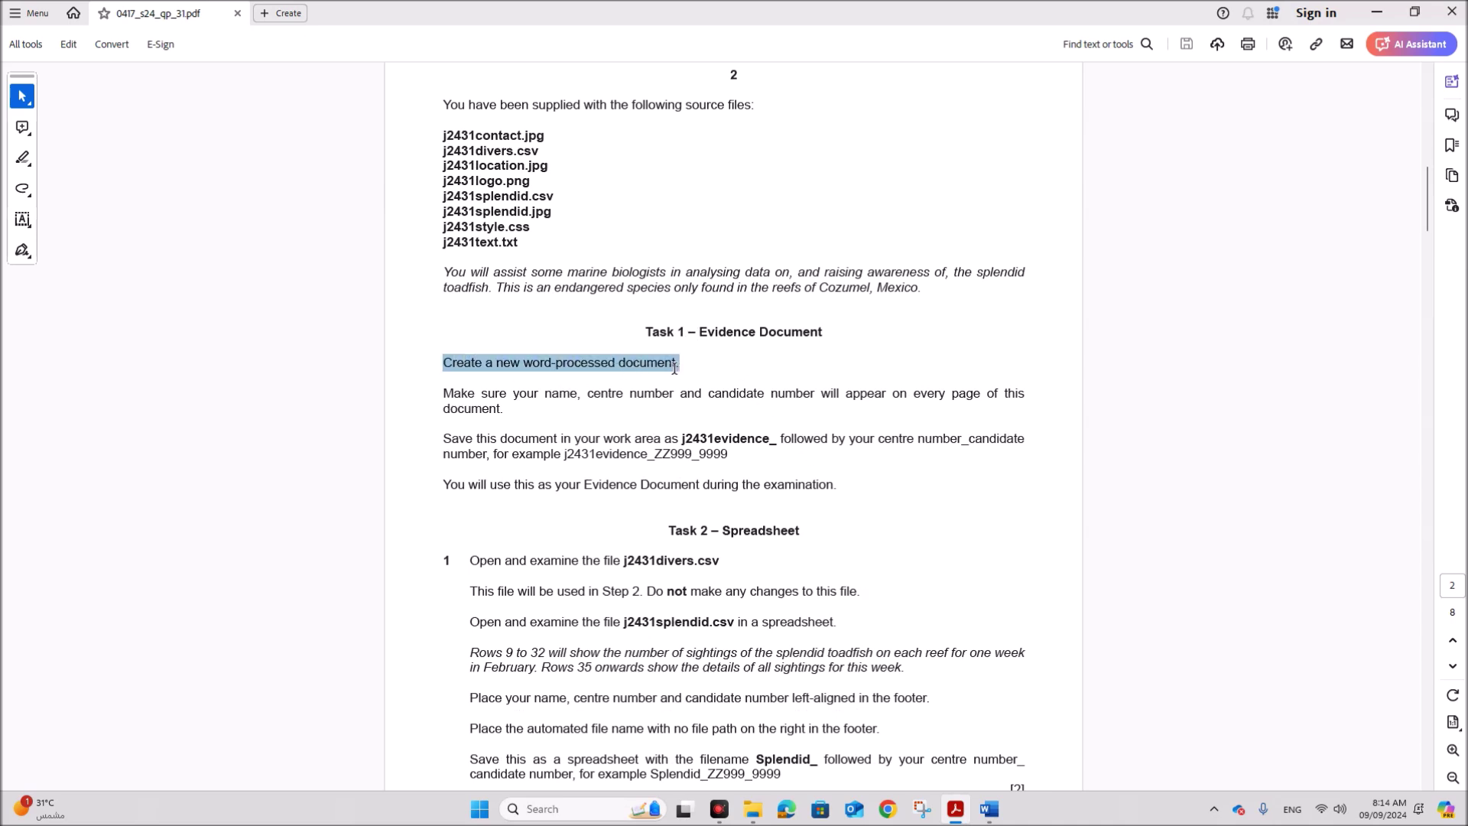
drag(535, 396, 1025, 396)
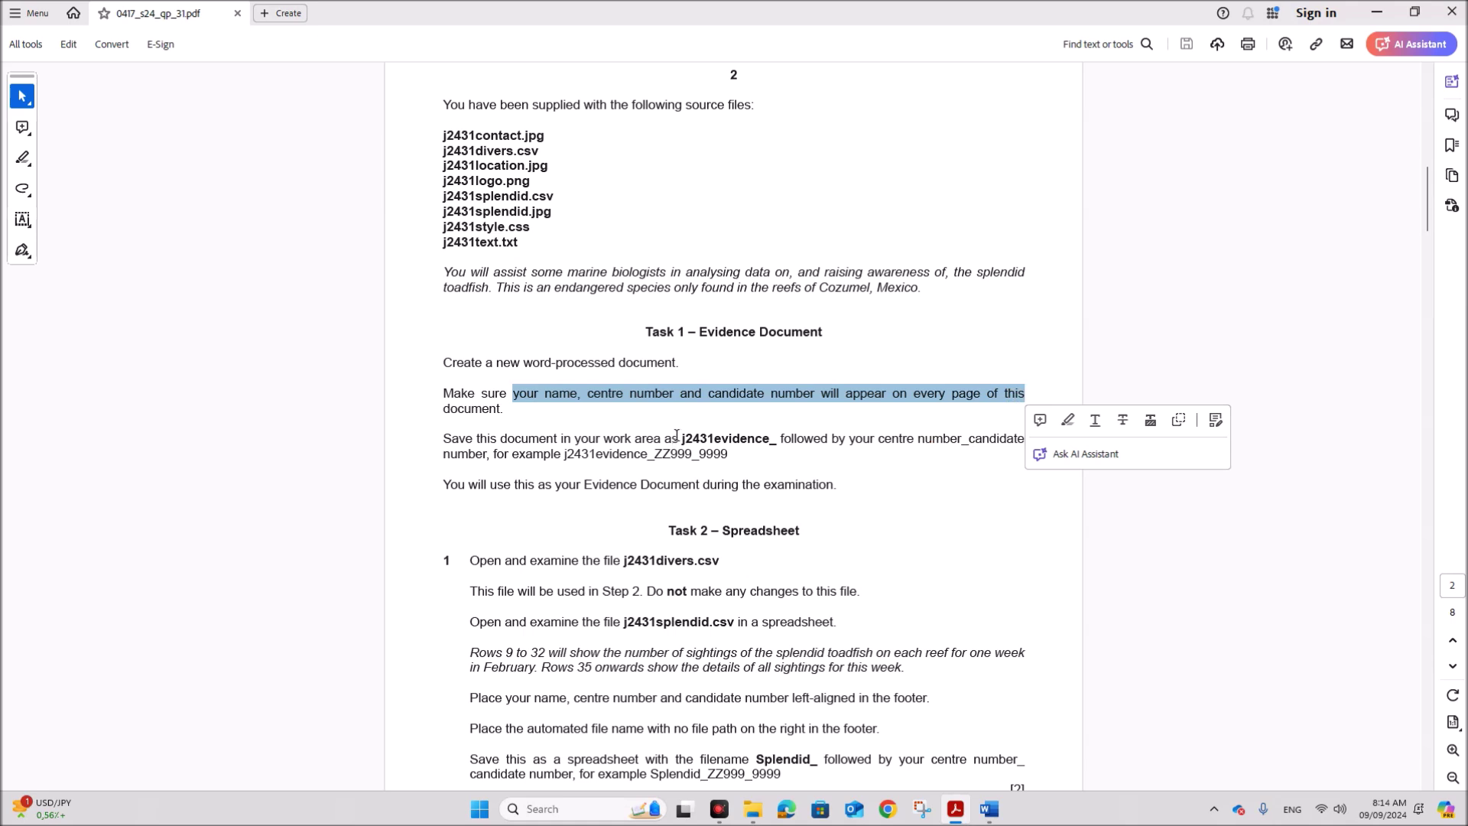
drag(681, 436, 784, 451)
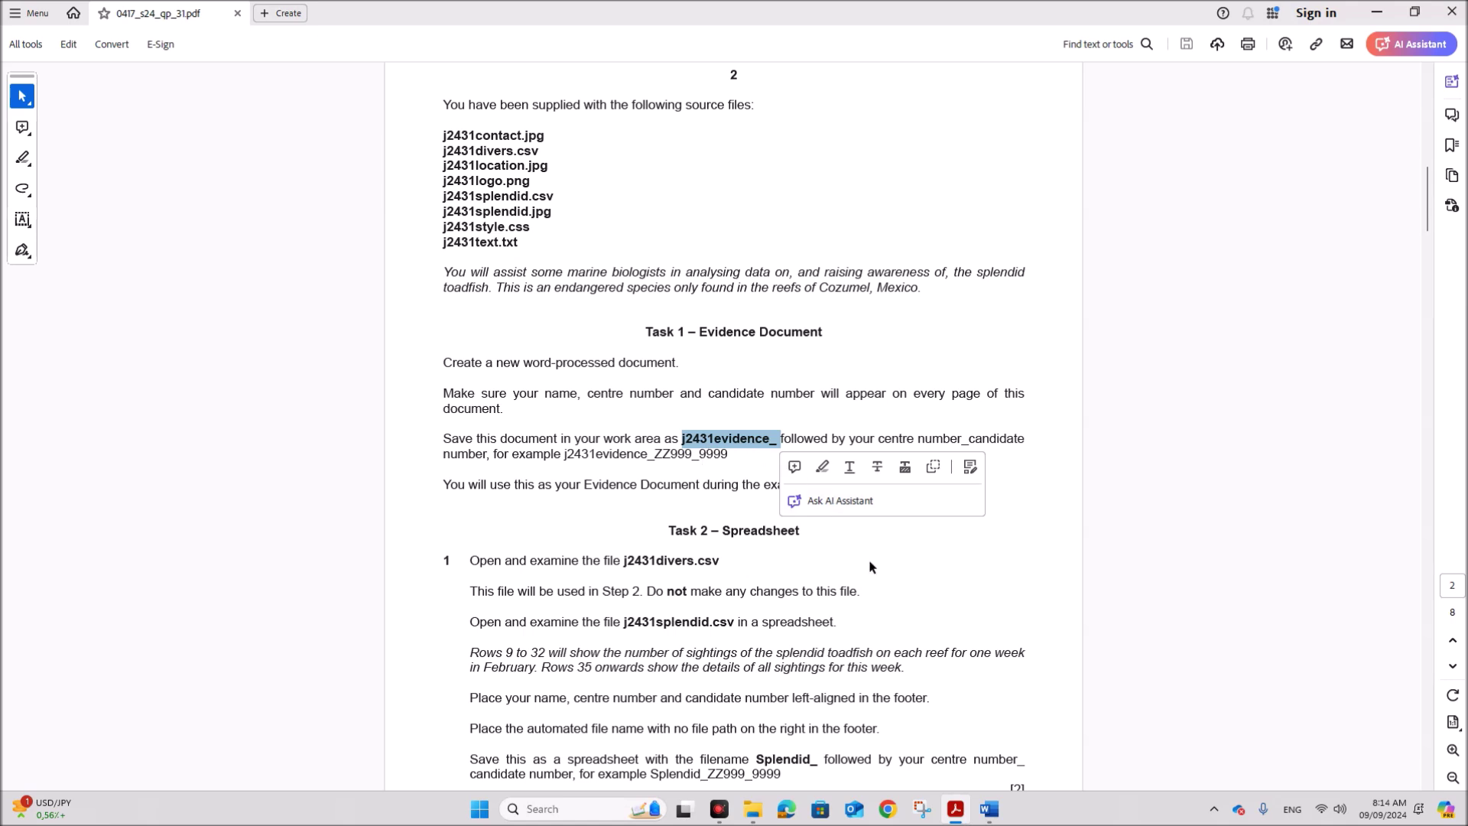
- Switch to Word and give the blank document a three-column header with "Name", the centre number and the candidate number
click(990, 809)
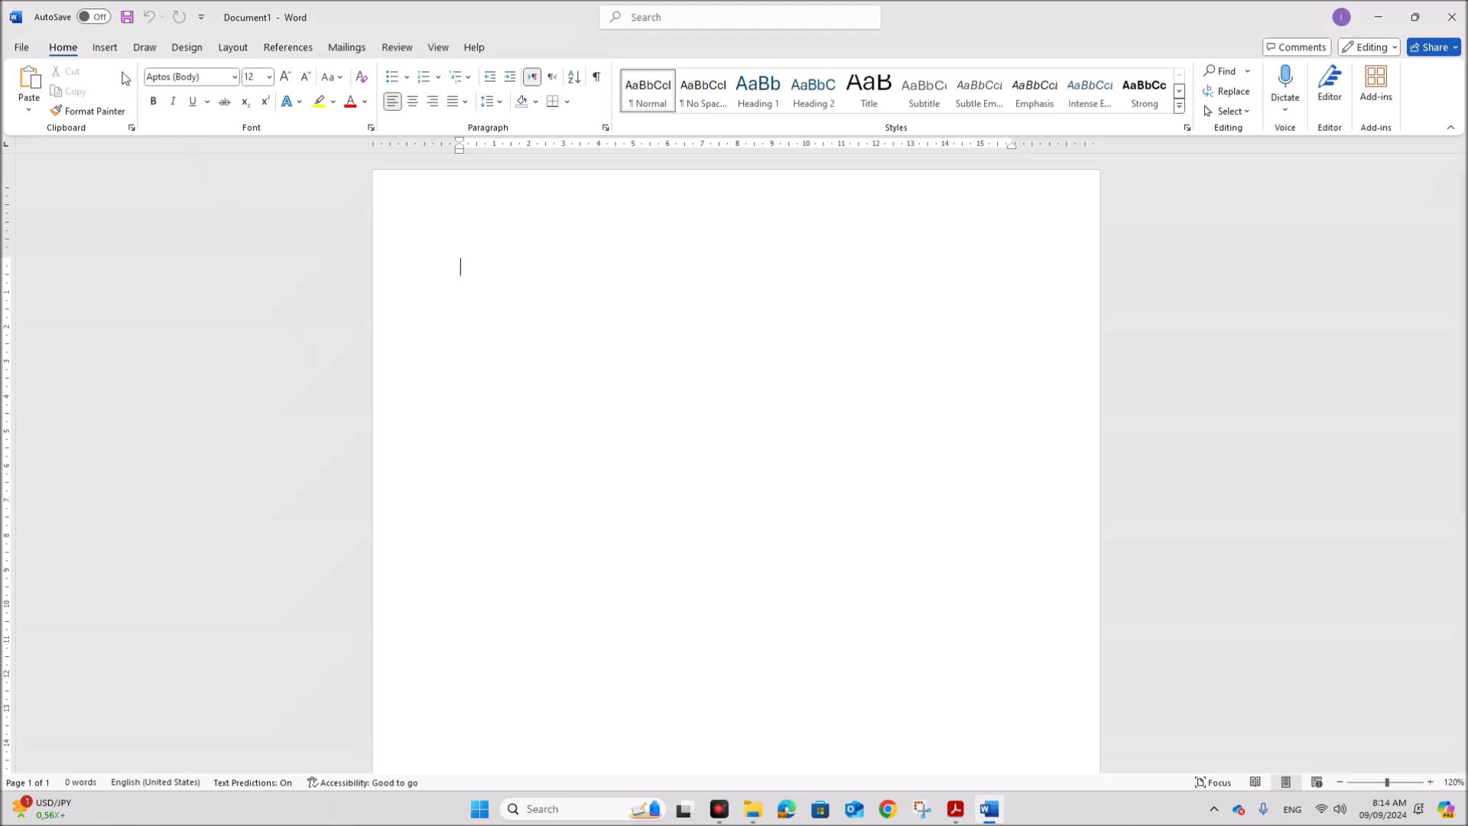
click(106, 47)
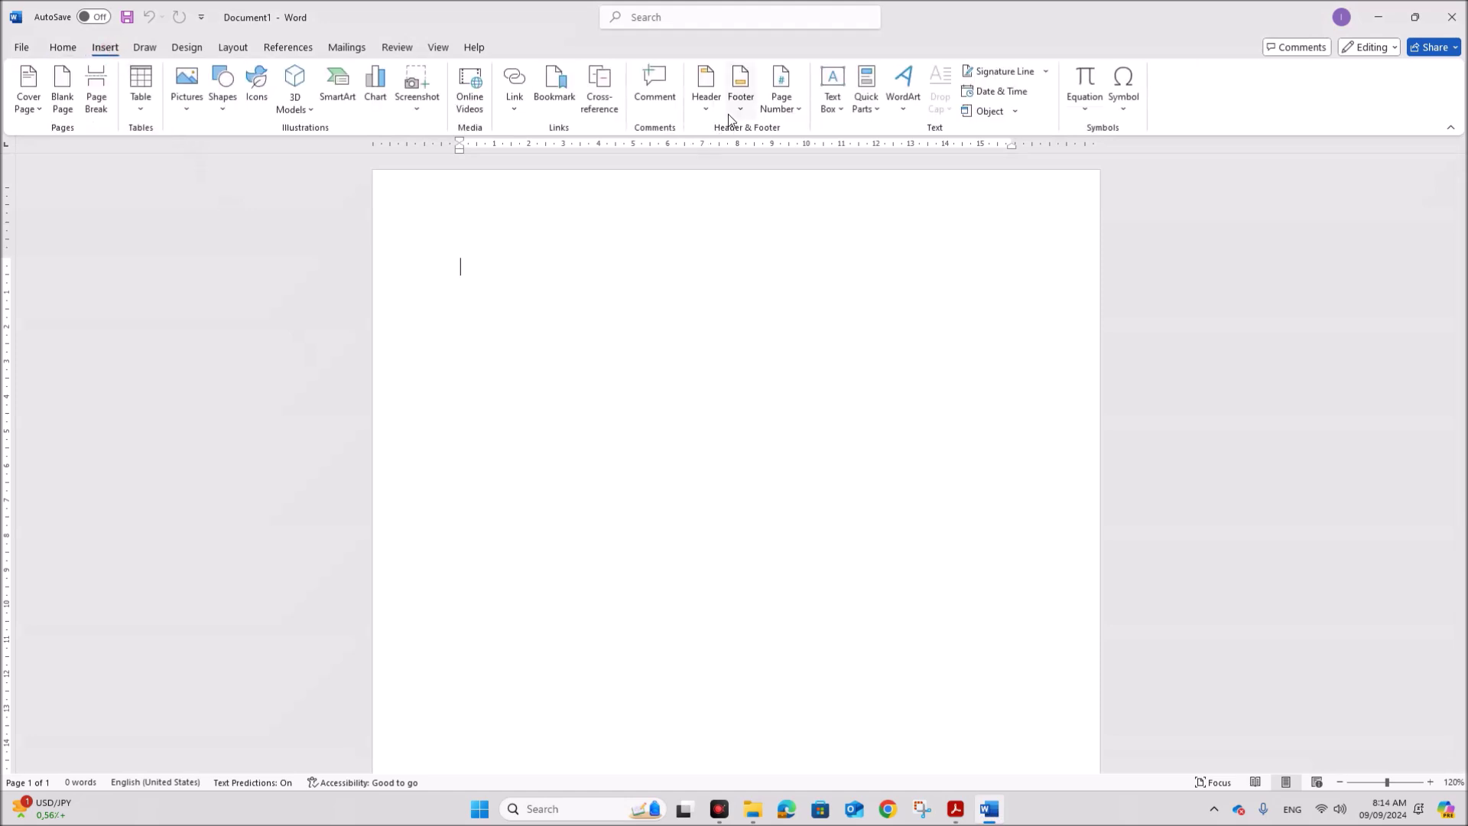
click(706, 103)
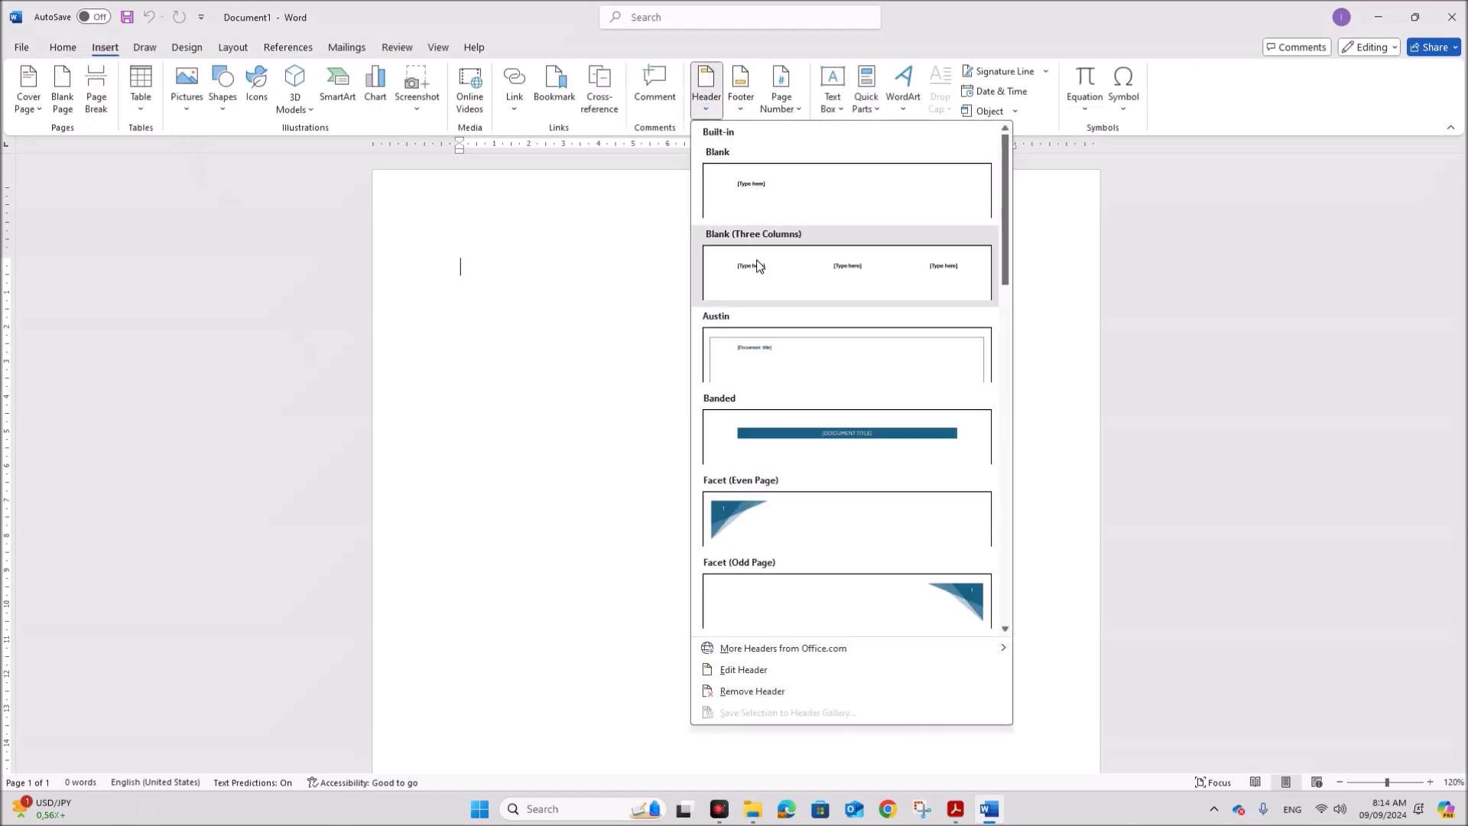
click(759, 266)
click(511, 220)
text(Name)
click(758, 228)
text(ZZ123)
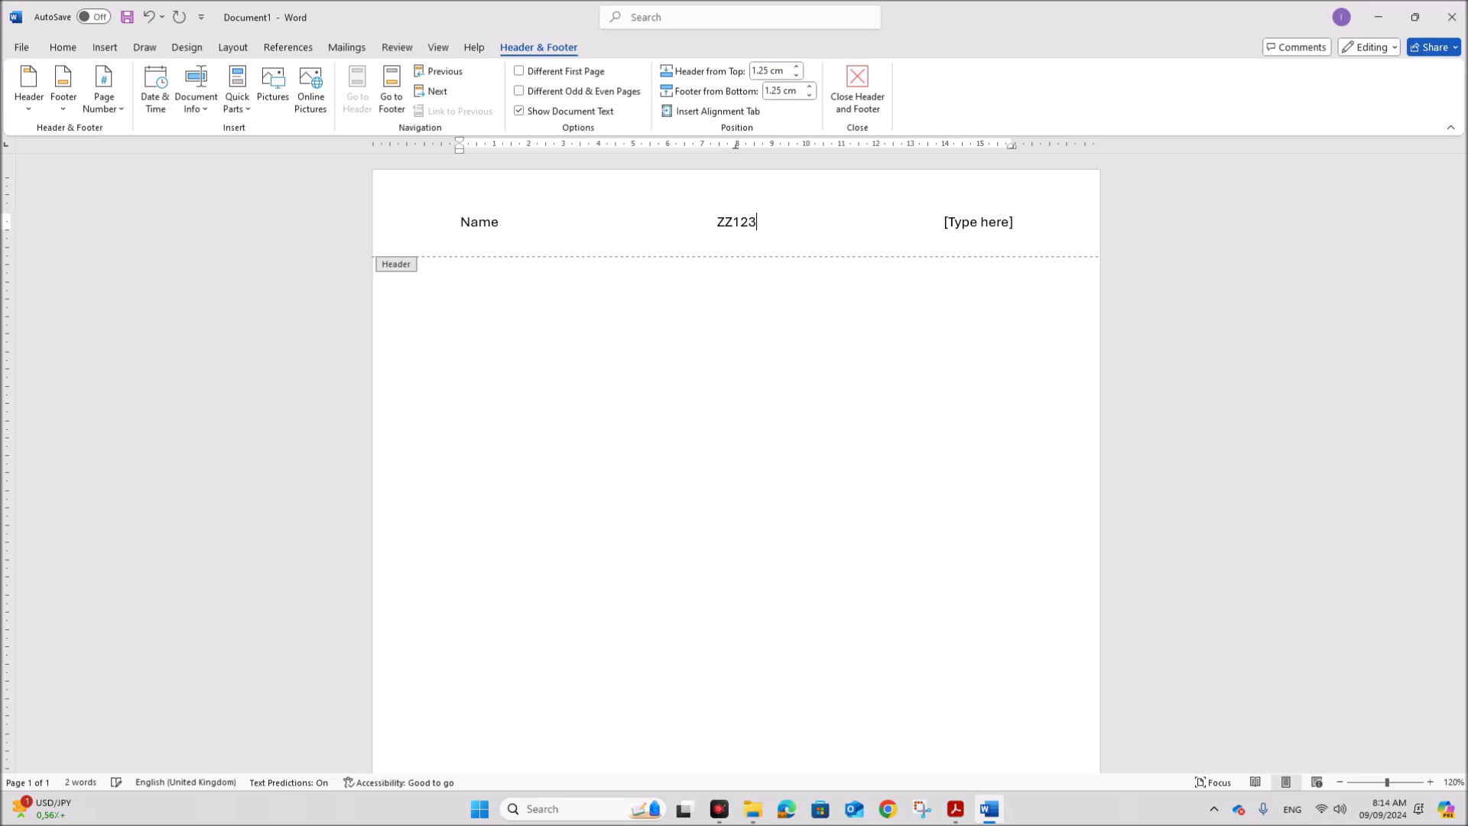
click(989, 218)
text(1234)
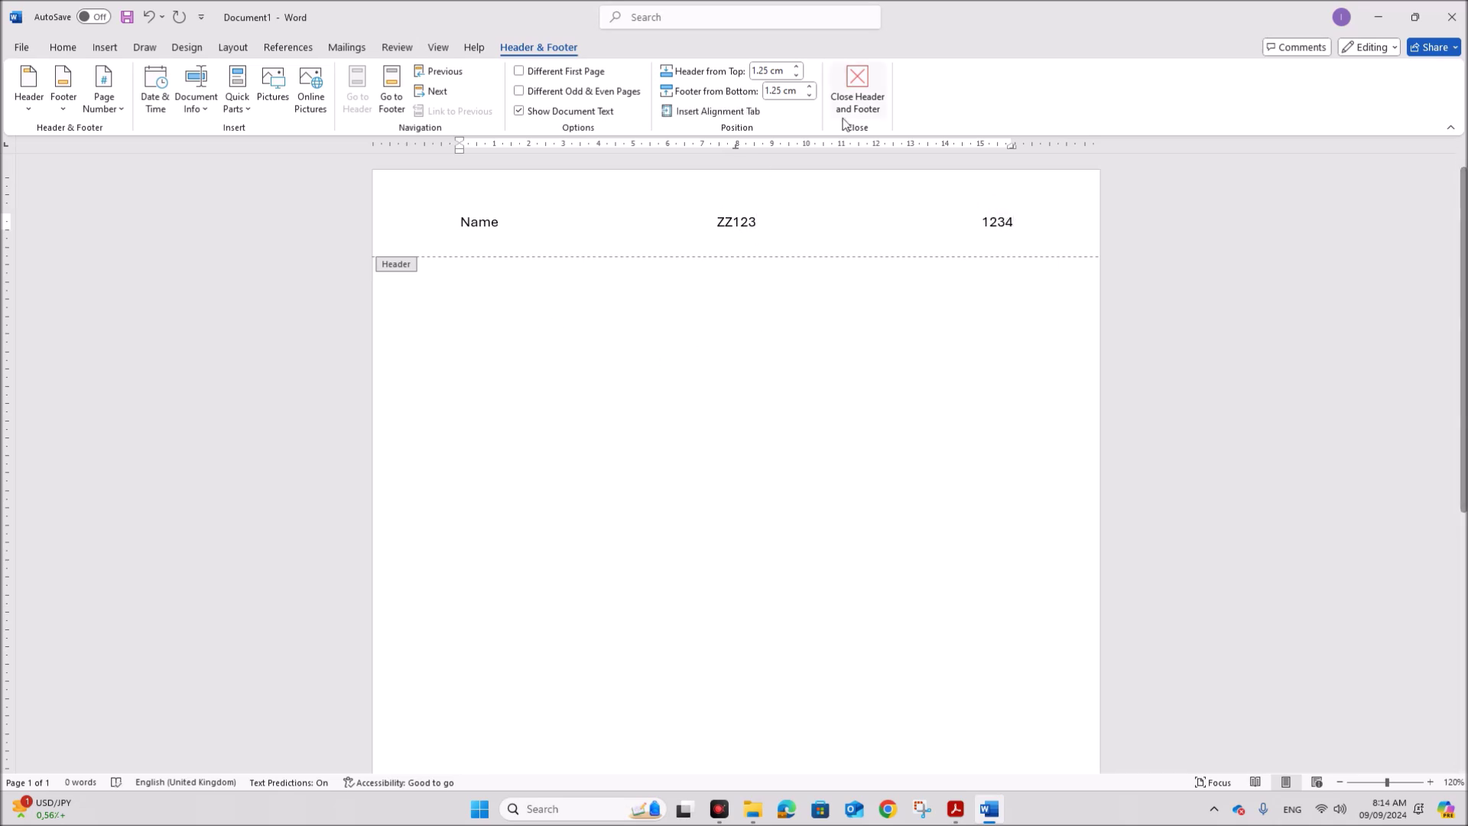
click(853, 103)
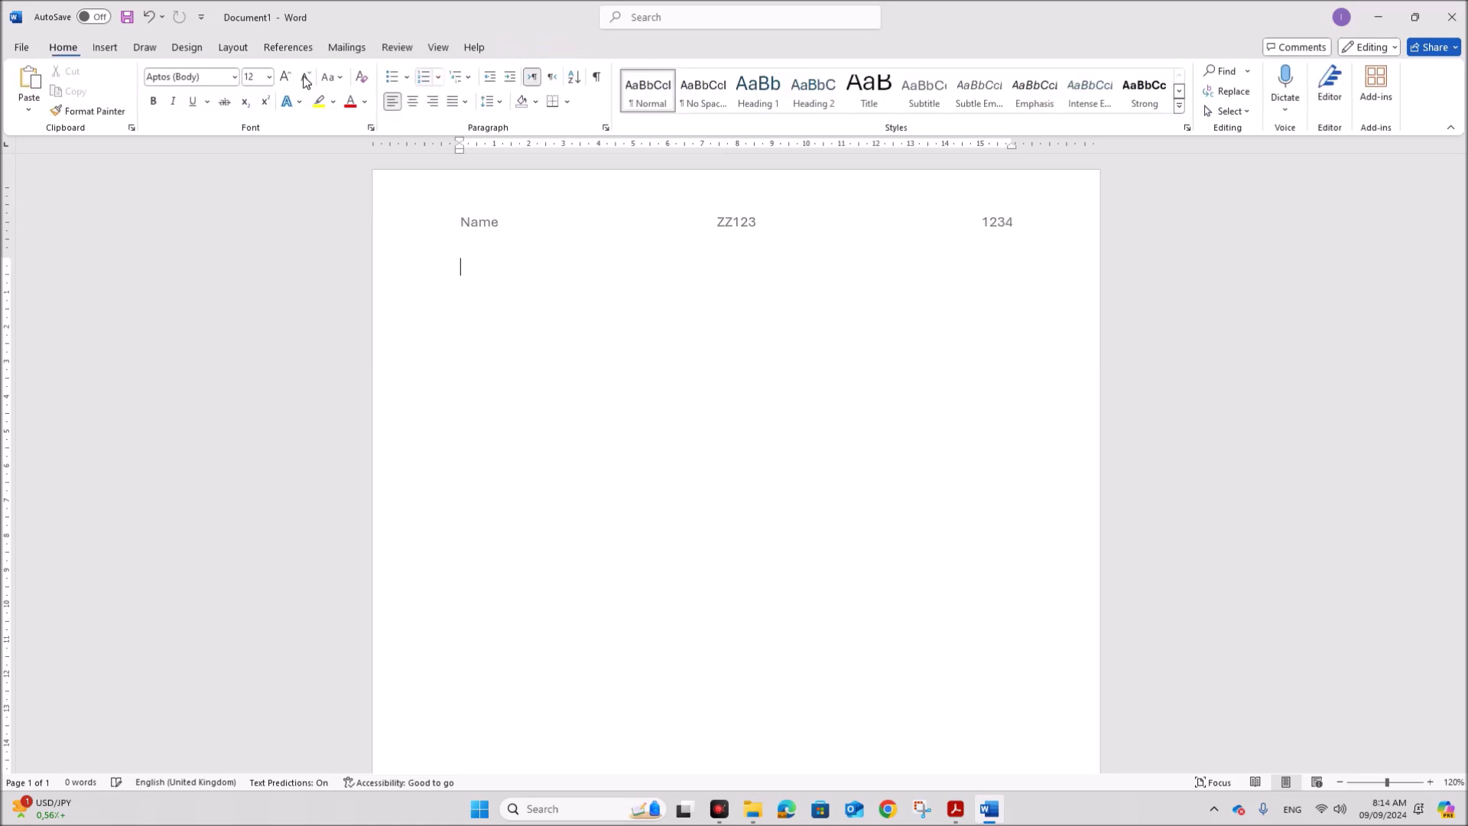
- Save the document in the Desktop's June 2024-31 folder as j2431evidence_ followed by the centre number, an underscore and the candidate number
click(22, 48)
click(45, 312)
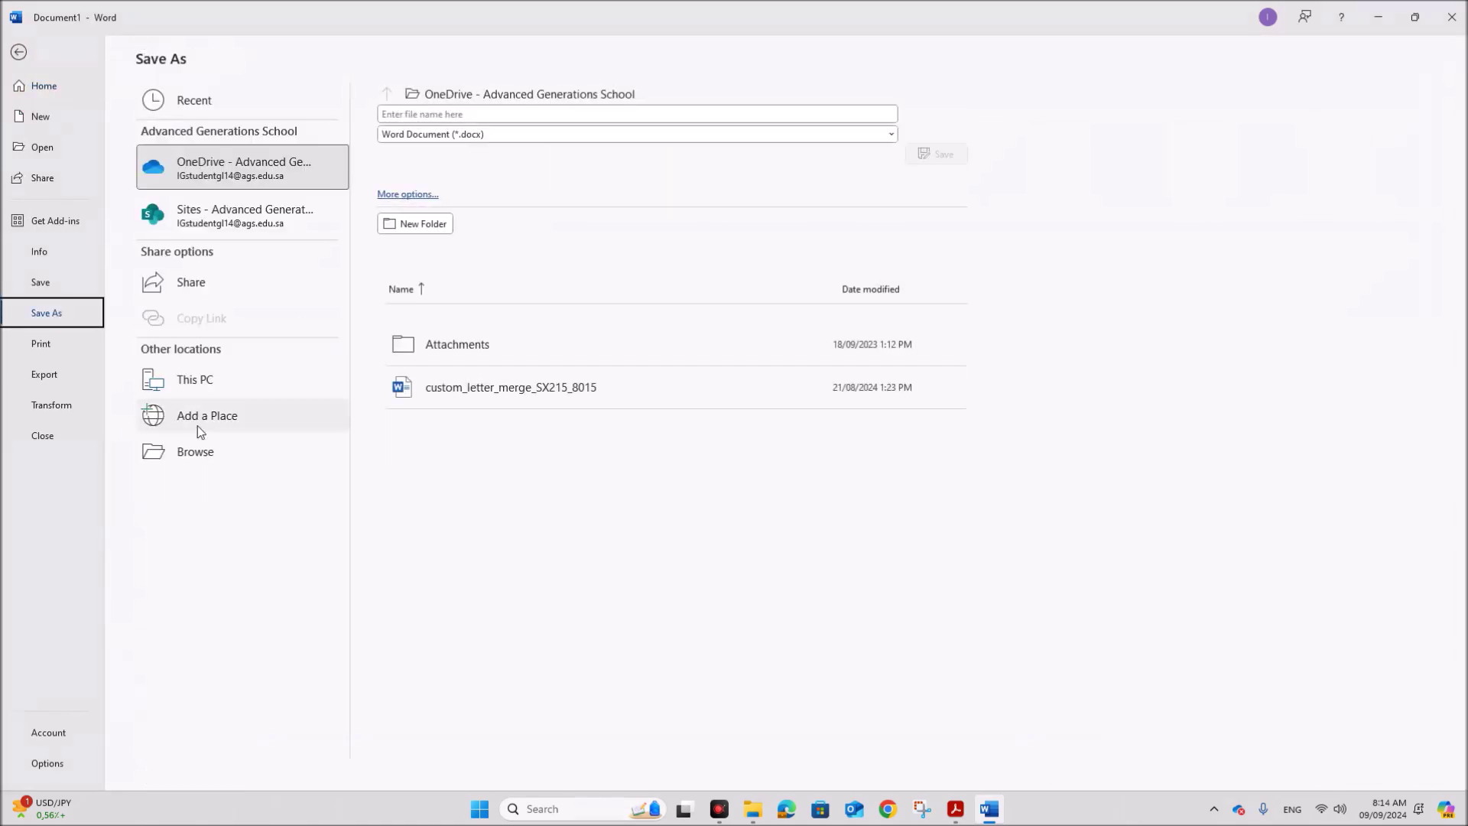
click(196, 451)
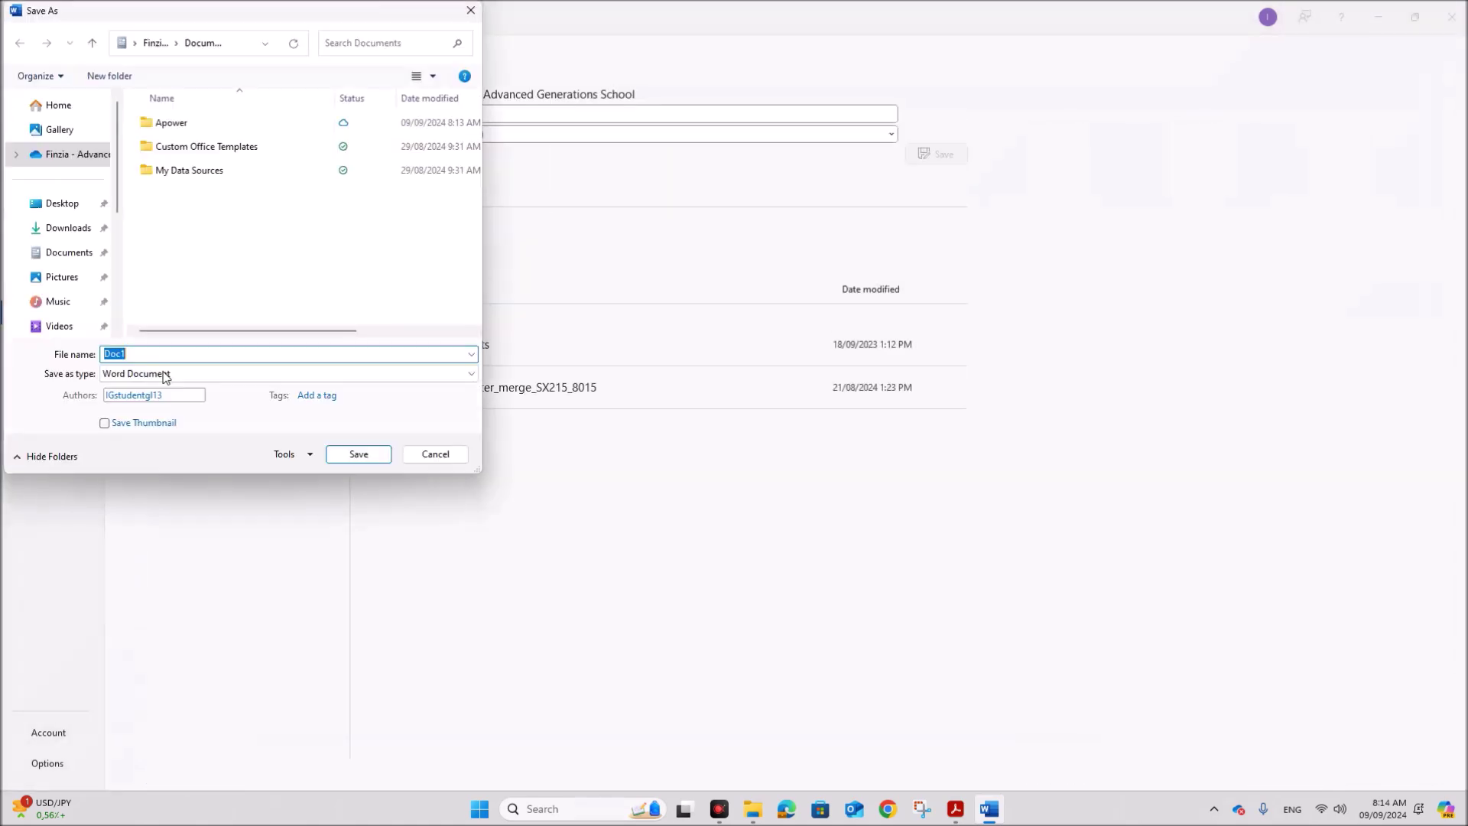
click(71, 211)
double_click(178, 311)
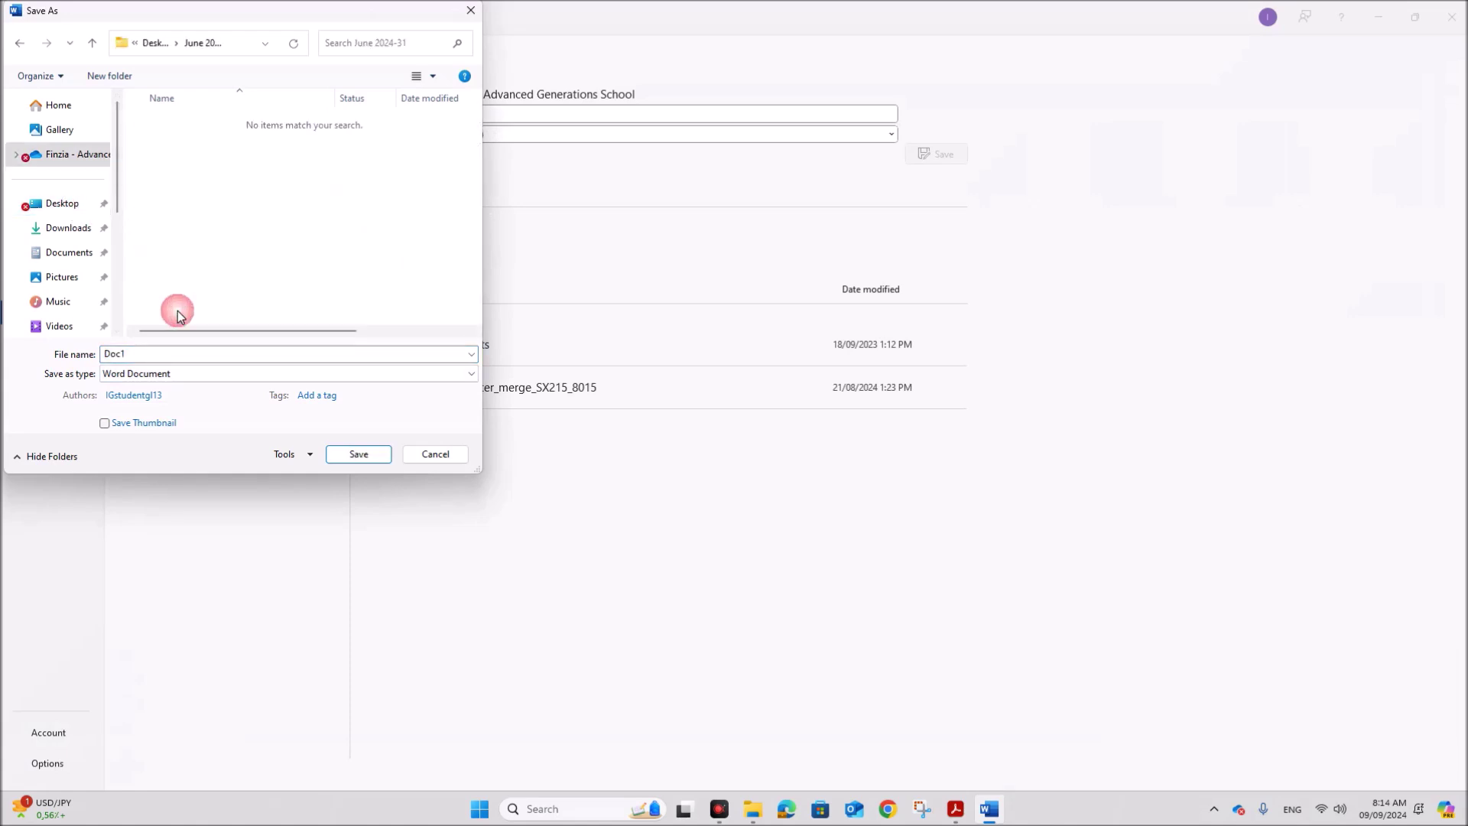
double_click(162, 354)
text(j2431evidence_ZZ123_1234)
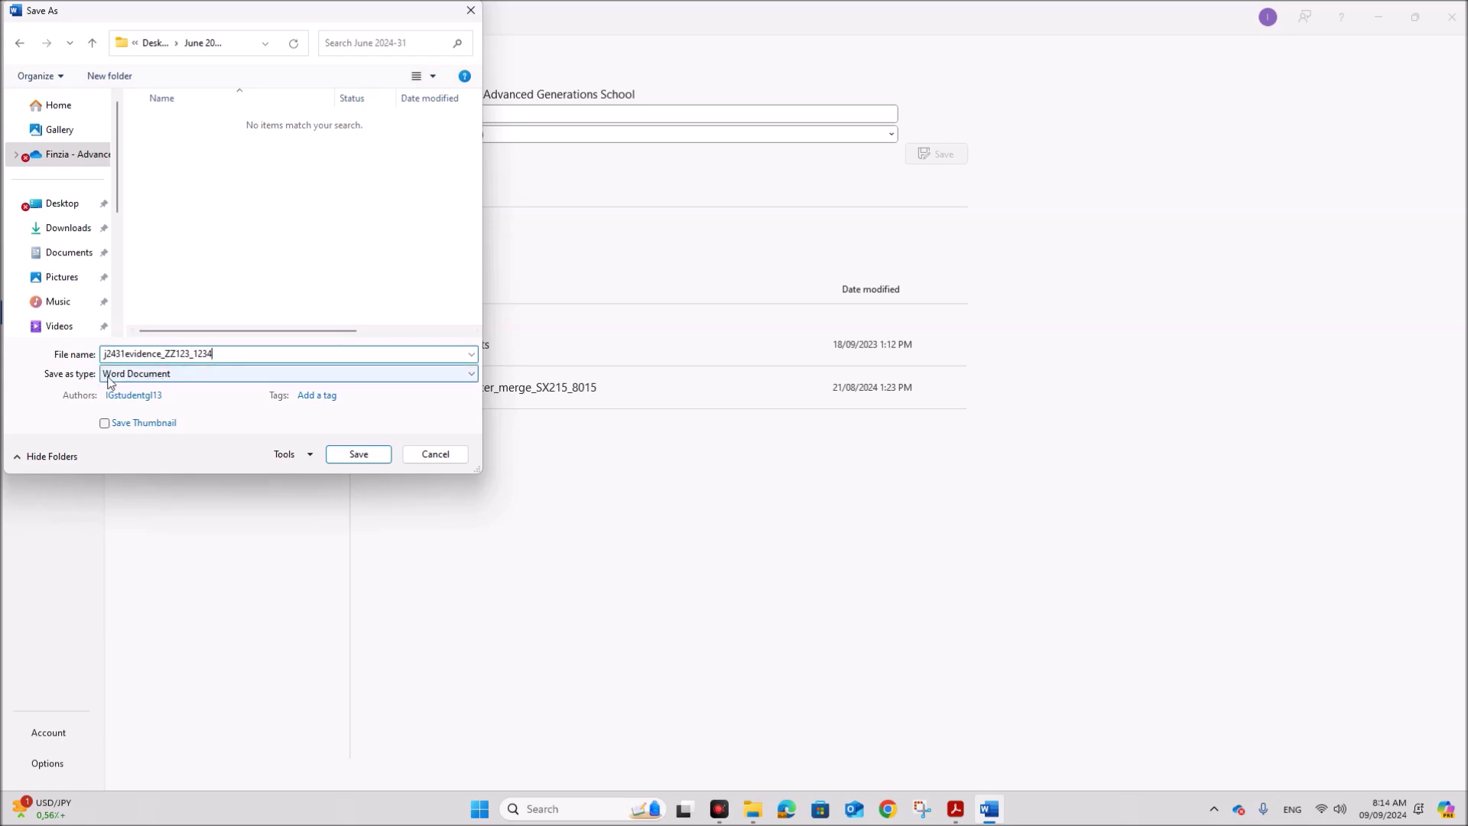
click(357, 457)
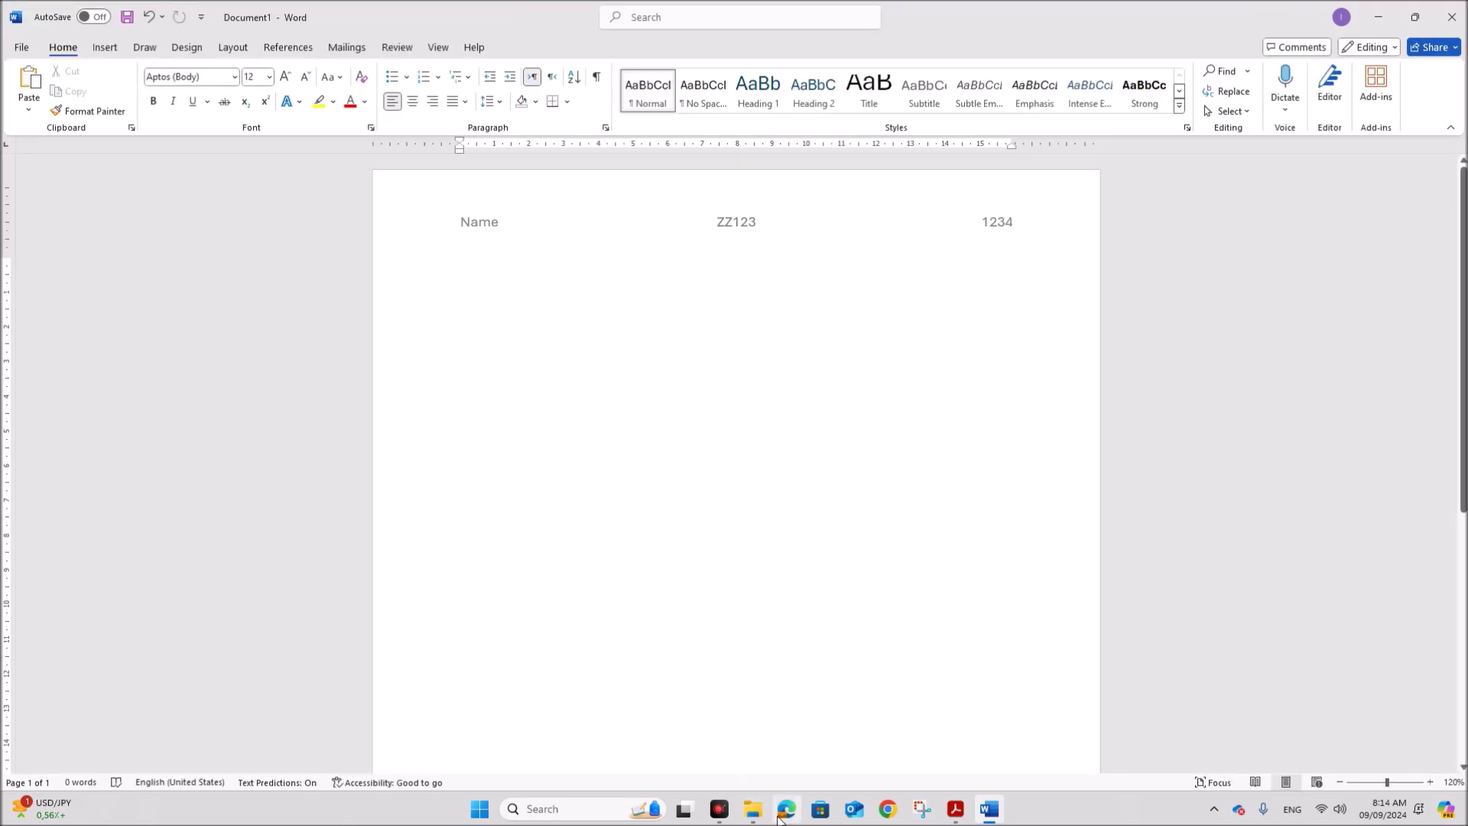
- Return to the exam paper and read the Task 2 – Spreadsheet step 1 instructions about j2431divers.csv and j2431splendid.csv
click(959, 811)
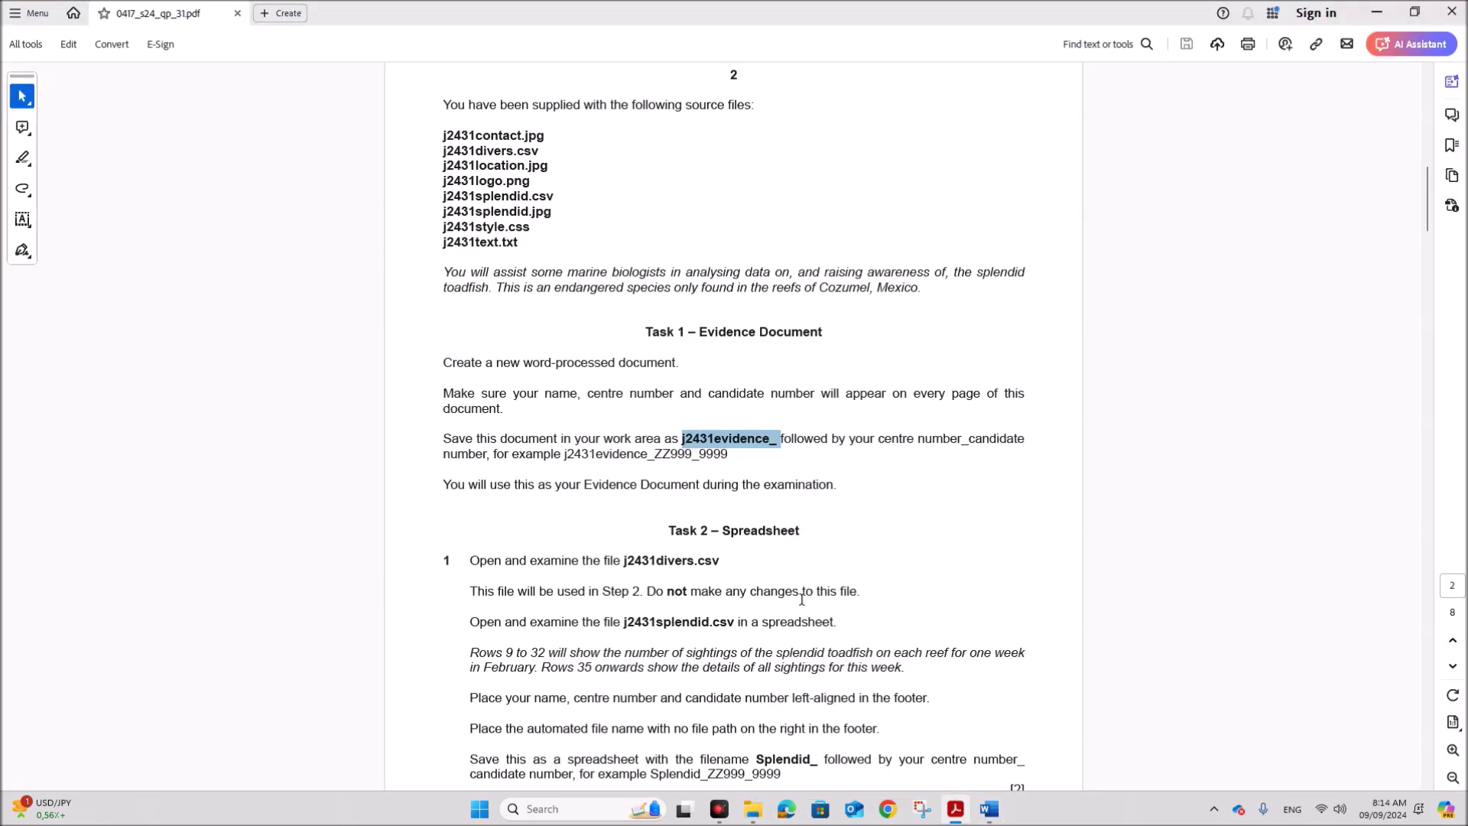
click(796, 563)
scroll(796, 563, down, 3)
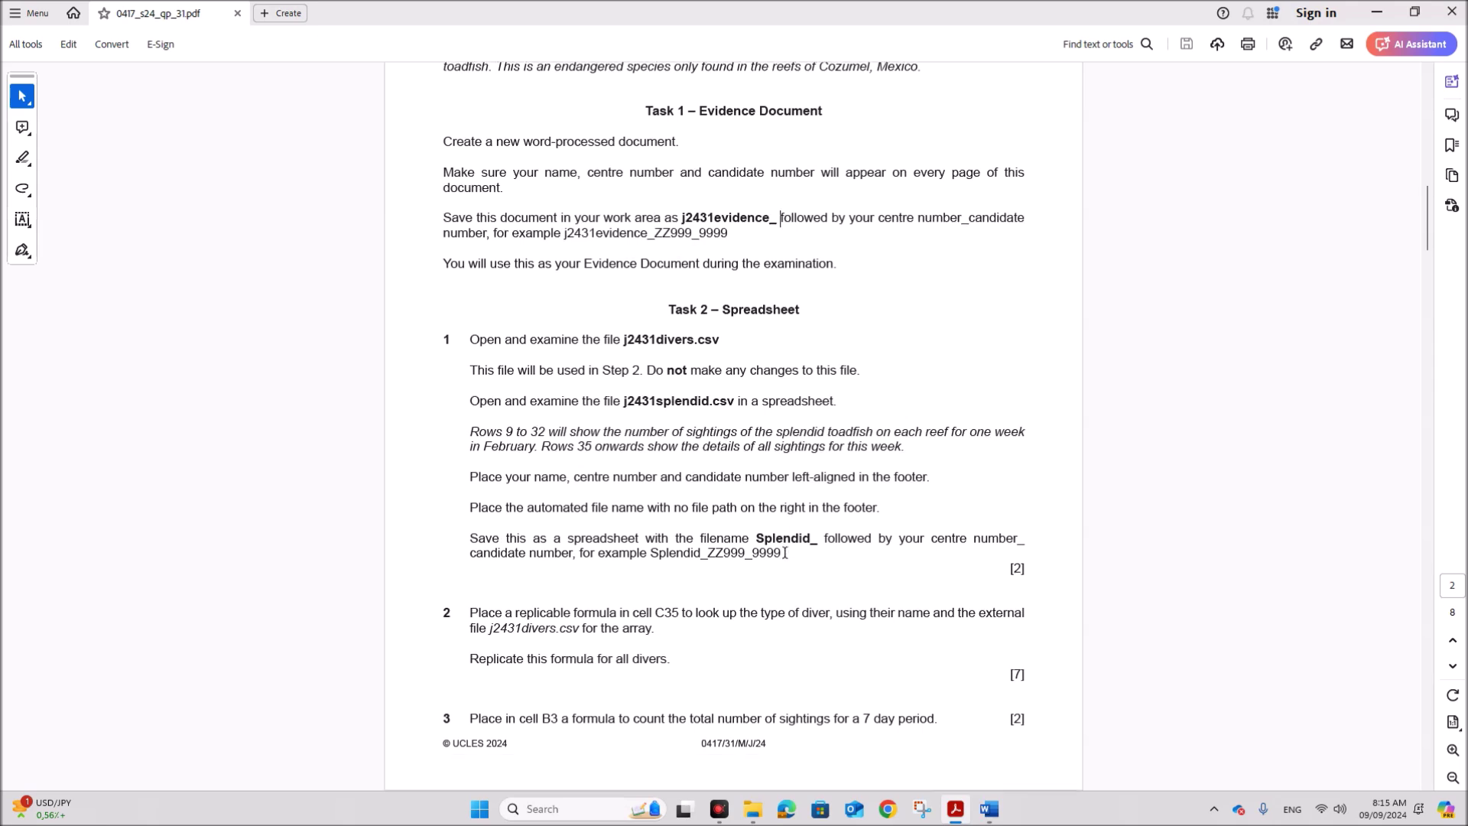
drag(679, 315, 795, 314)
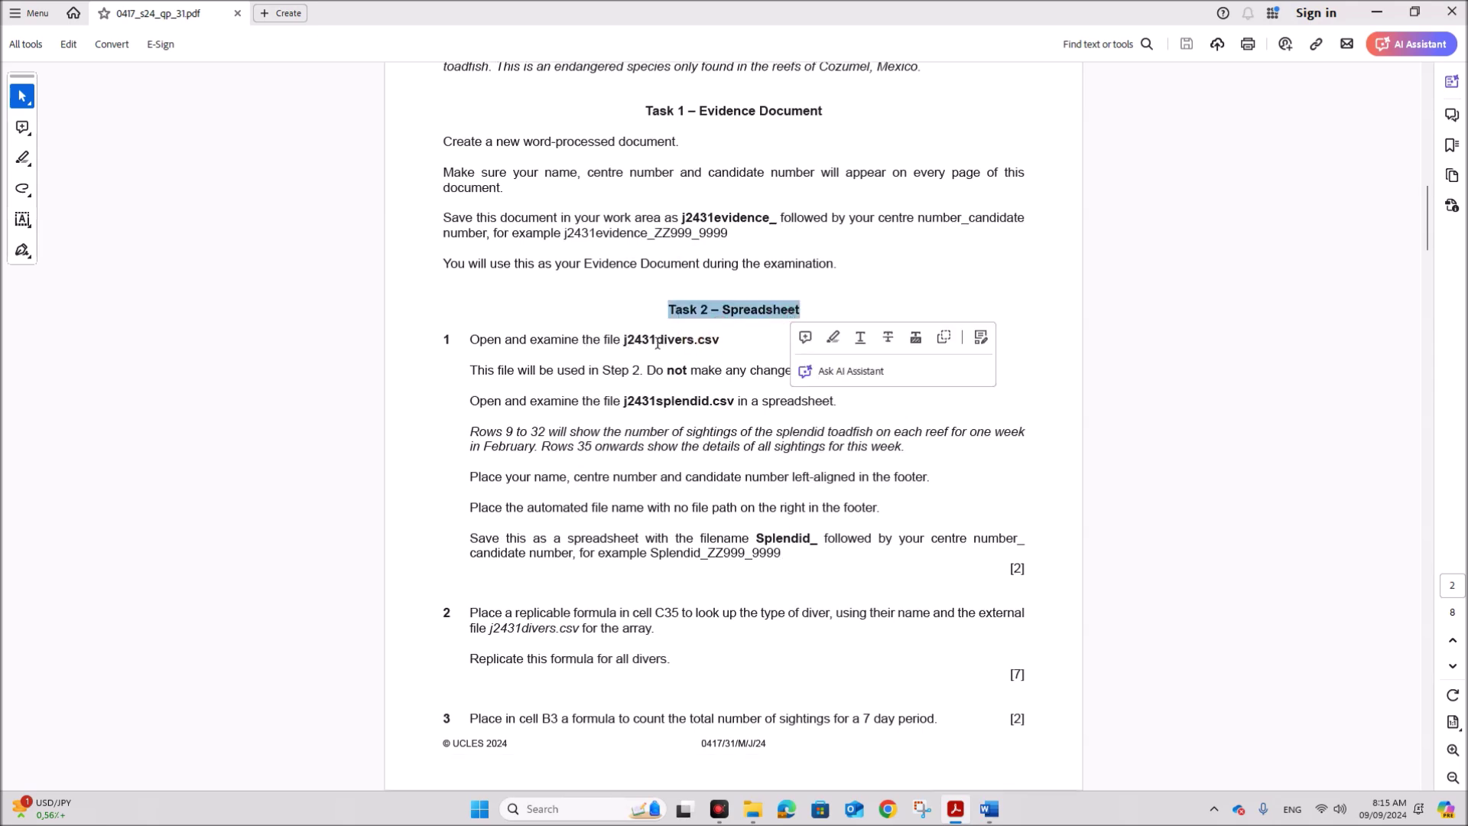
click(680, 555)
drag(619, 375, 815, 374)
click(725, 539)
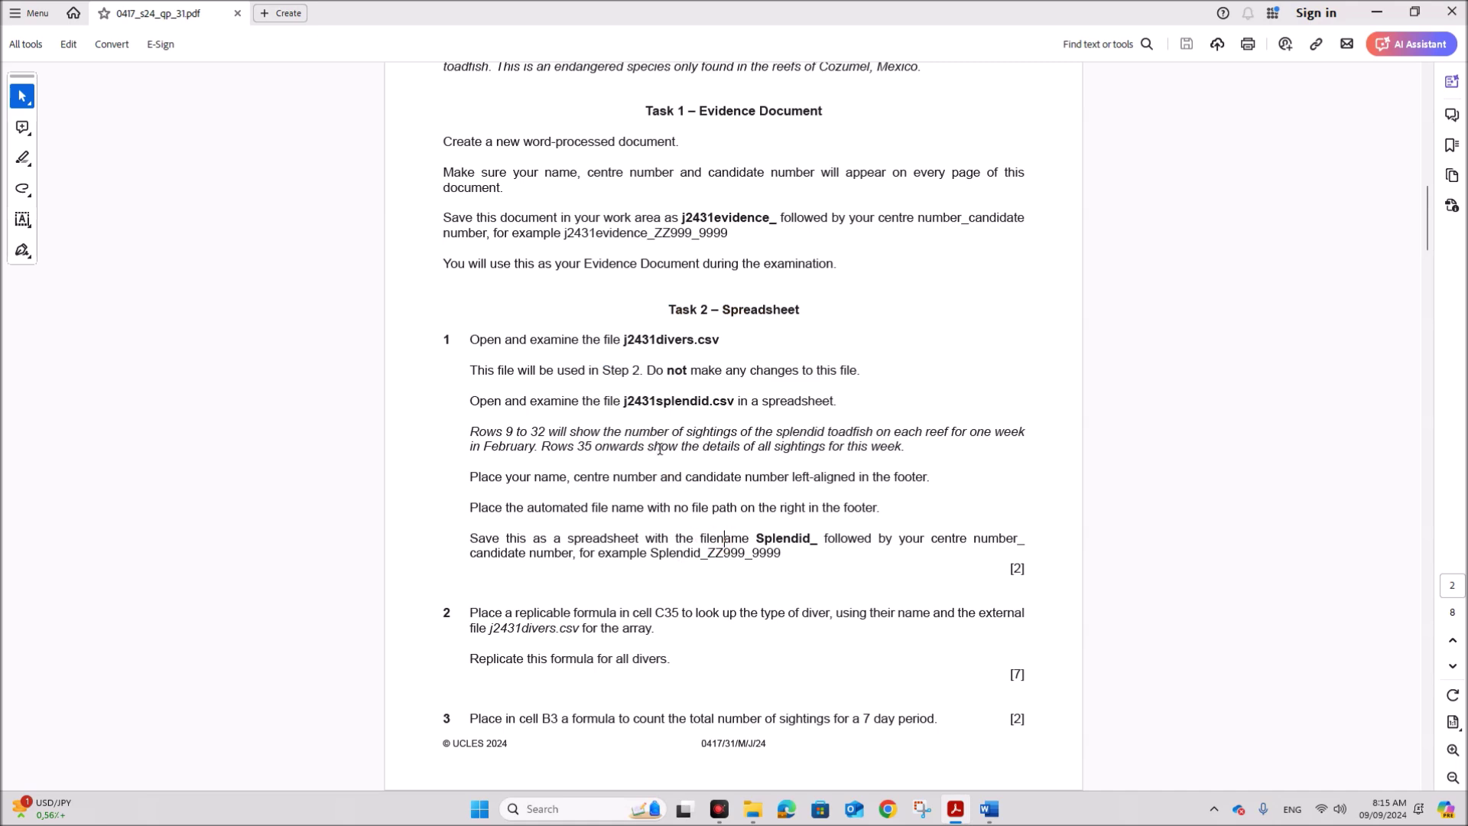
drag(625, 402, 736, 402)
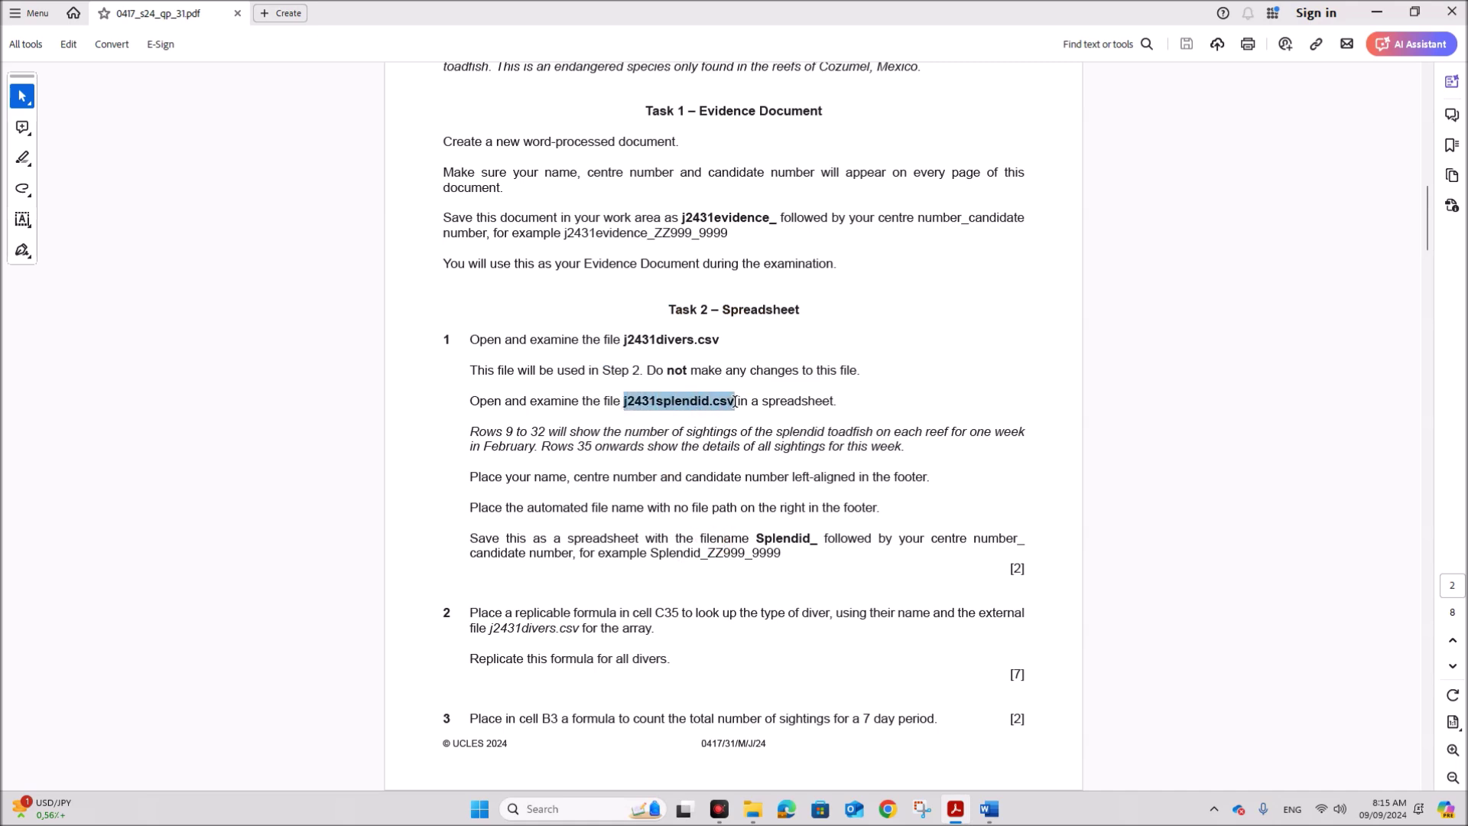
- Open the j2431splendid and j2431divers CSV files from the June 2024-31 folder in Excel
click(753, 810)
double_click(214, 284)
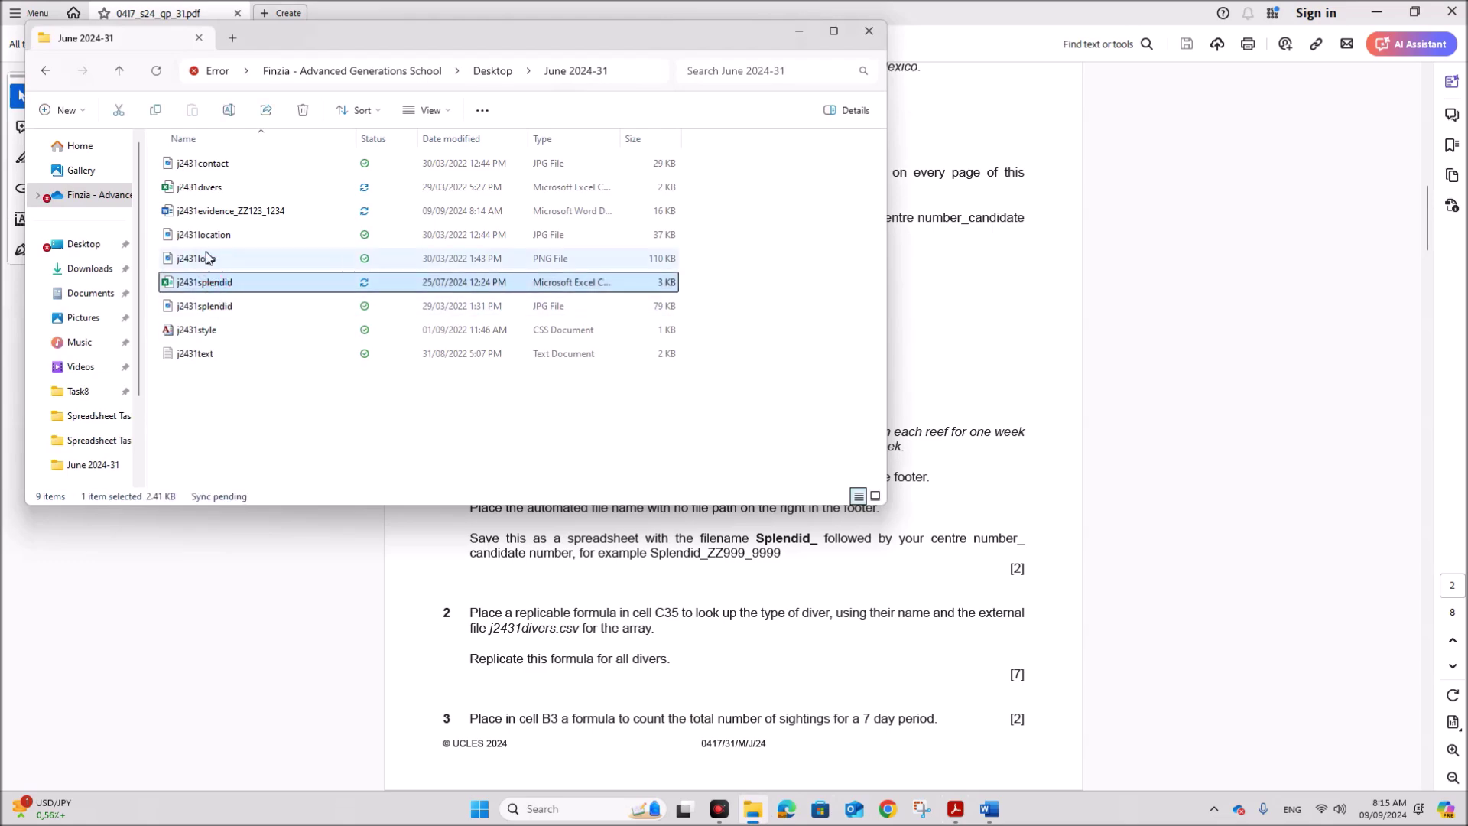
click(749, 815)
double_click(218, 189)
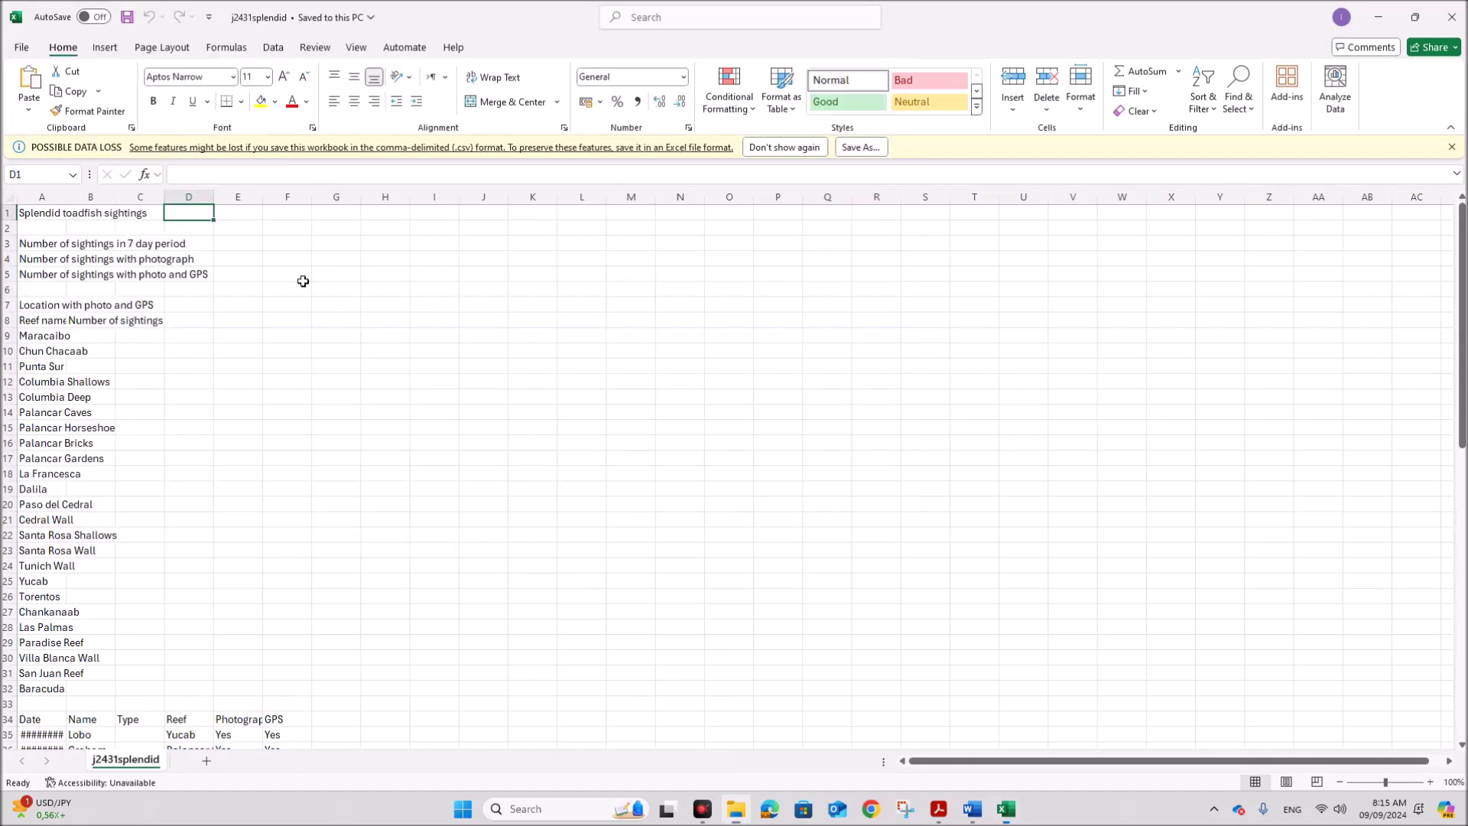
click(649, 534)
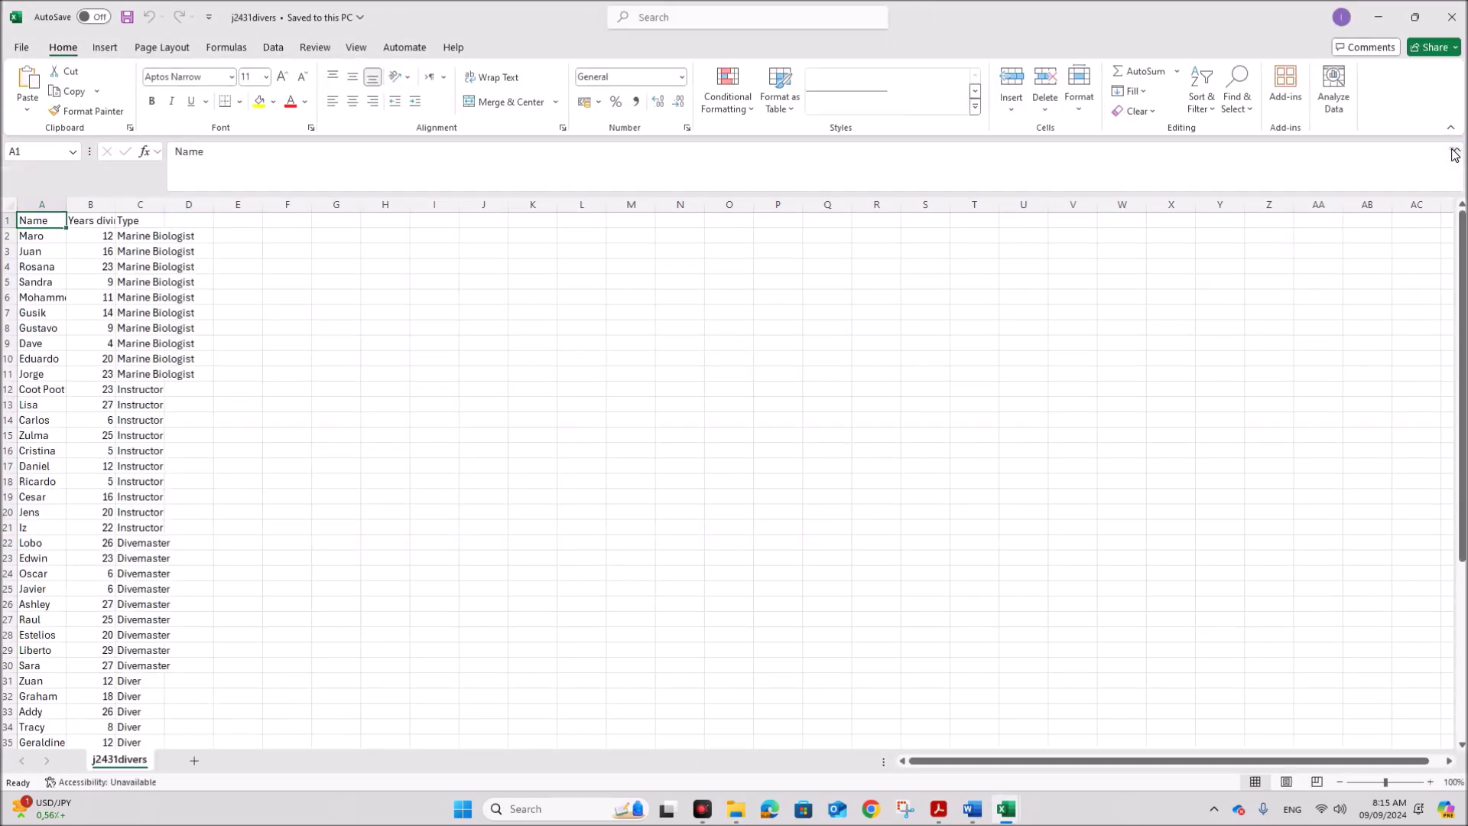
- In the j2431splendid workbook, dismiss the data loss warning and auto-fit the width of all columns
mouse_move(1002, 804)
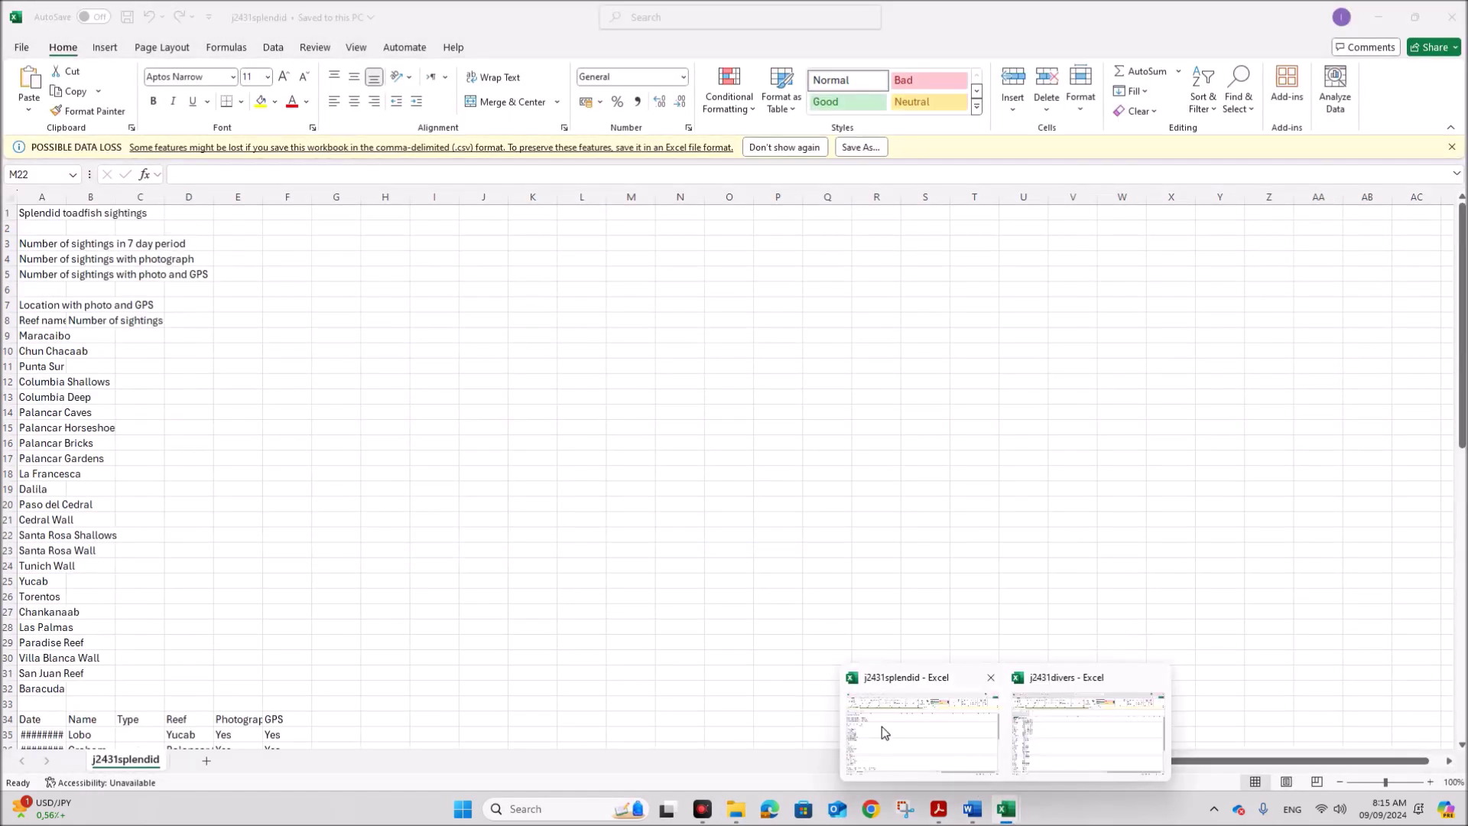
click(882, 727)
click(1452, 147)
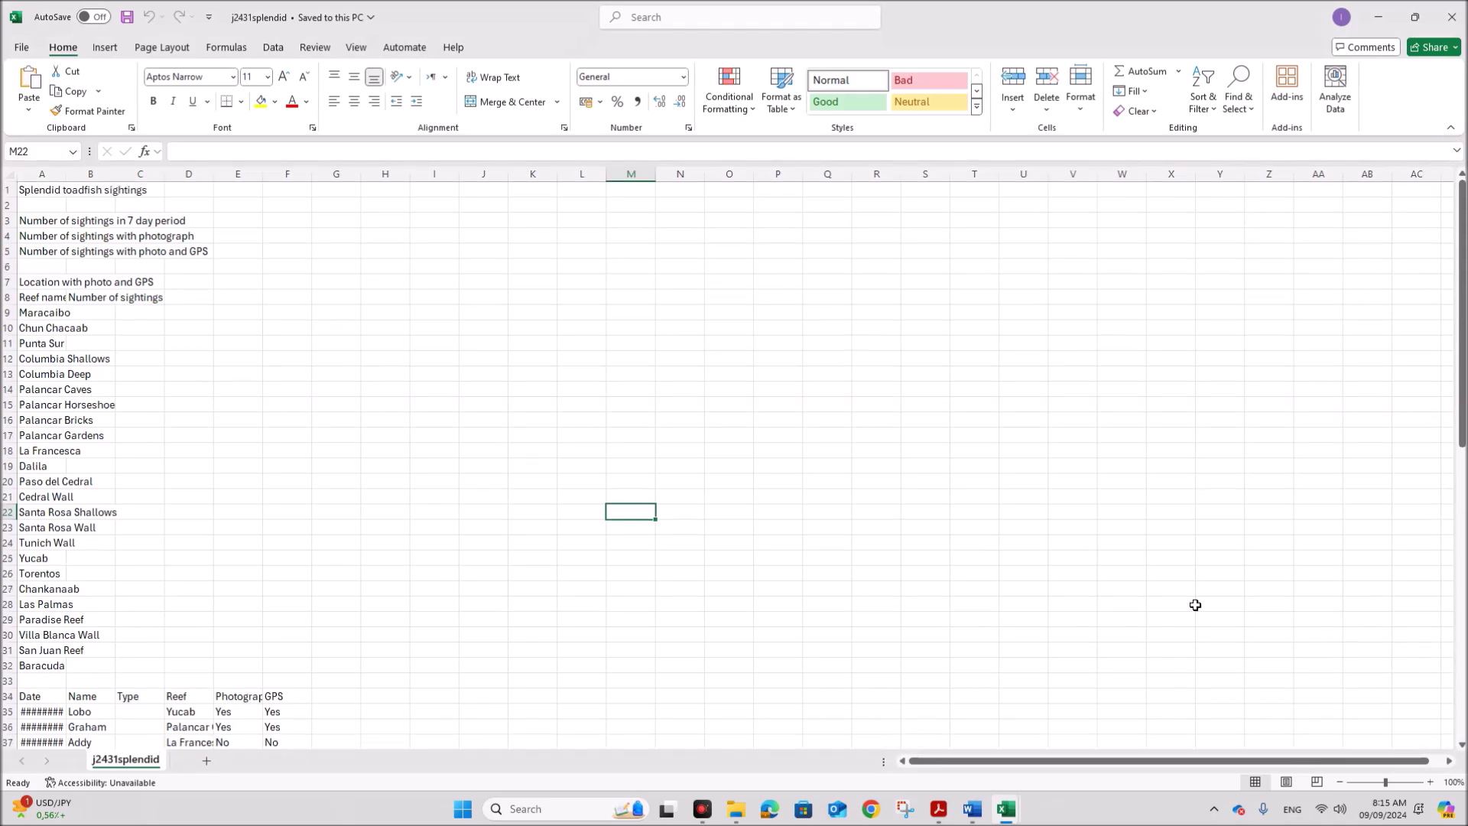
click(10, 175)
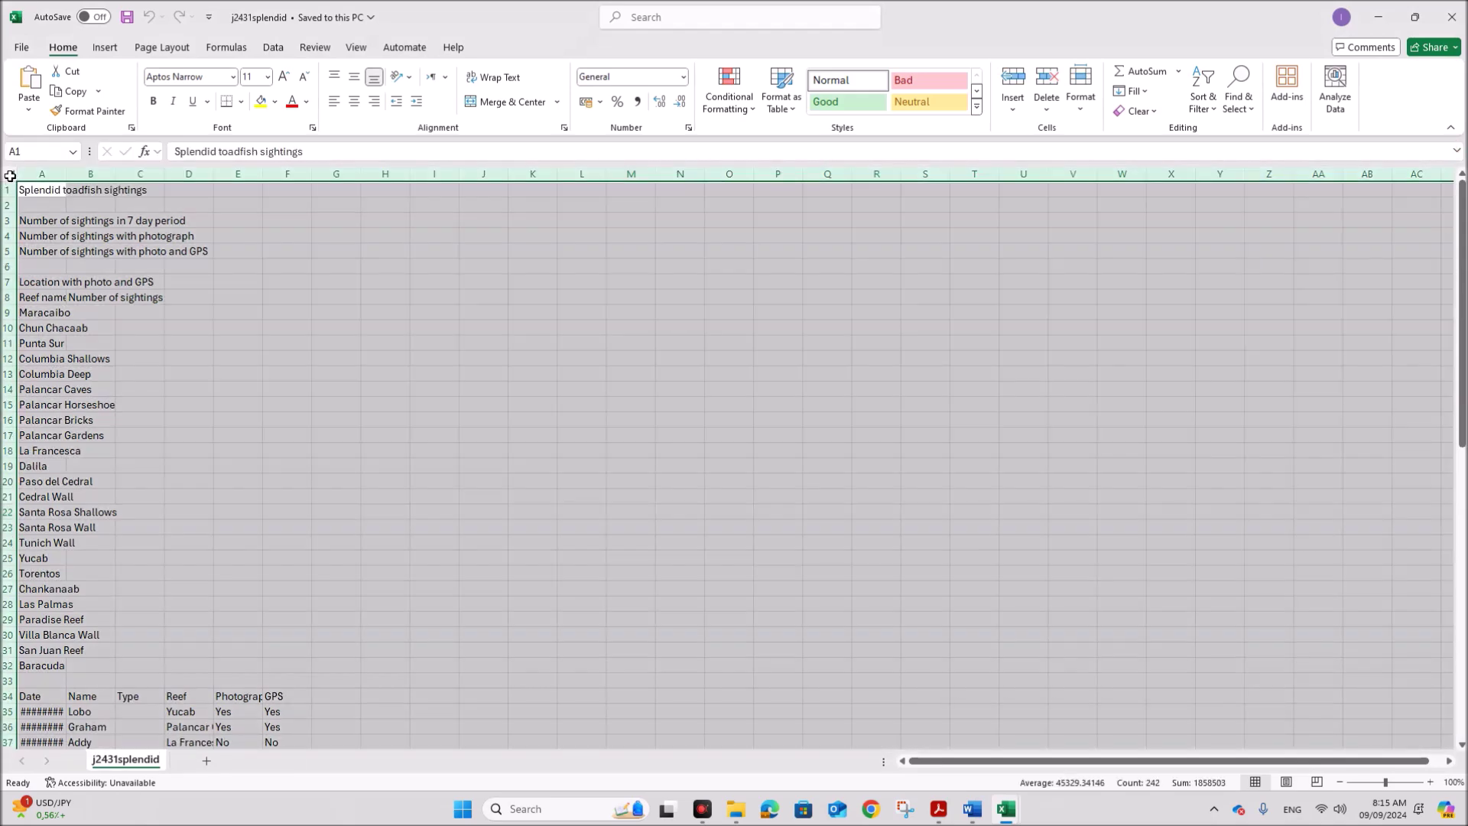
double_click(63, 175)
click(404, 331)
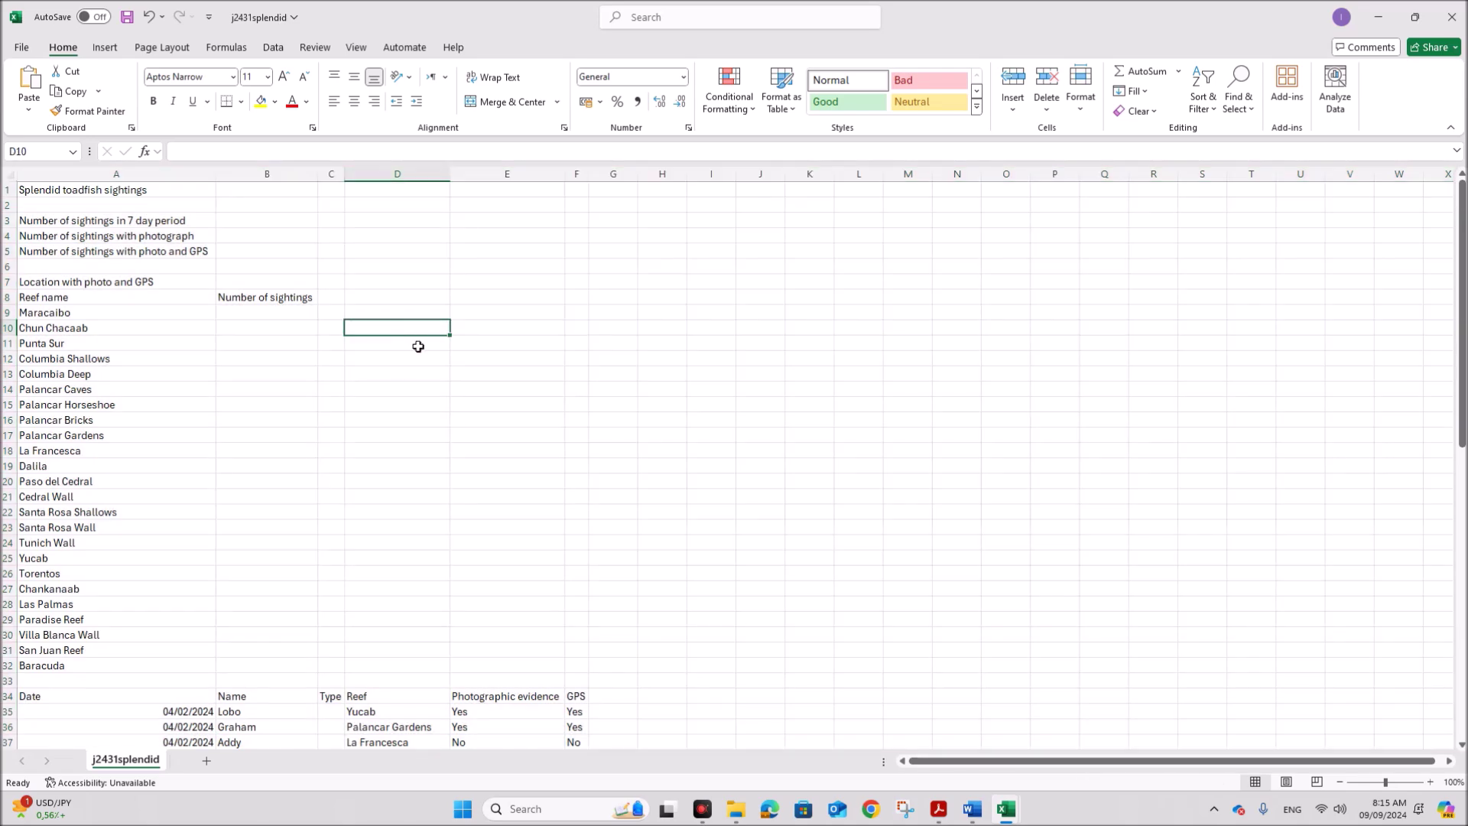
click(1429, 783)
click(1430, 782)
click(1430, 783)
click(1430, 783)
scroll(223, 493, up, 2)
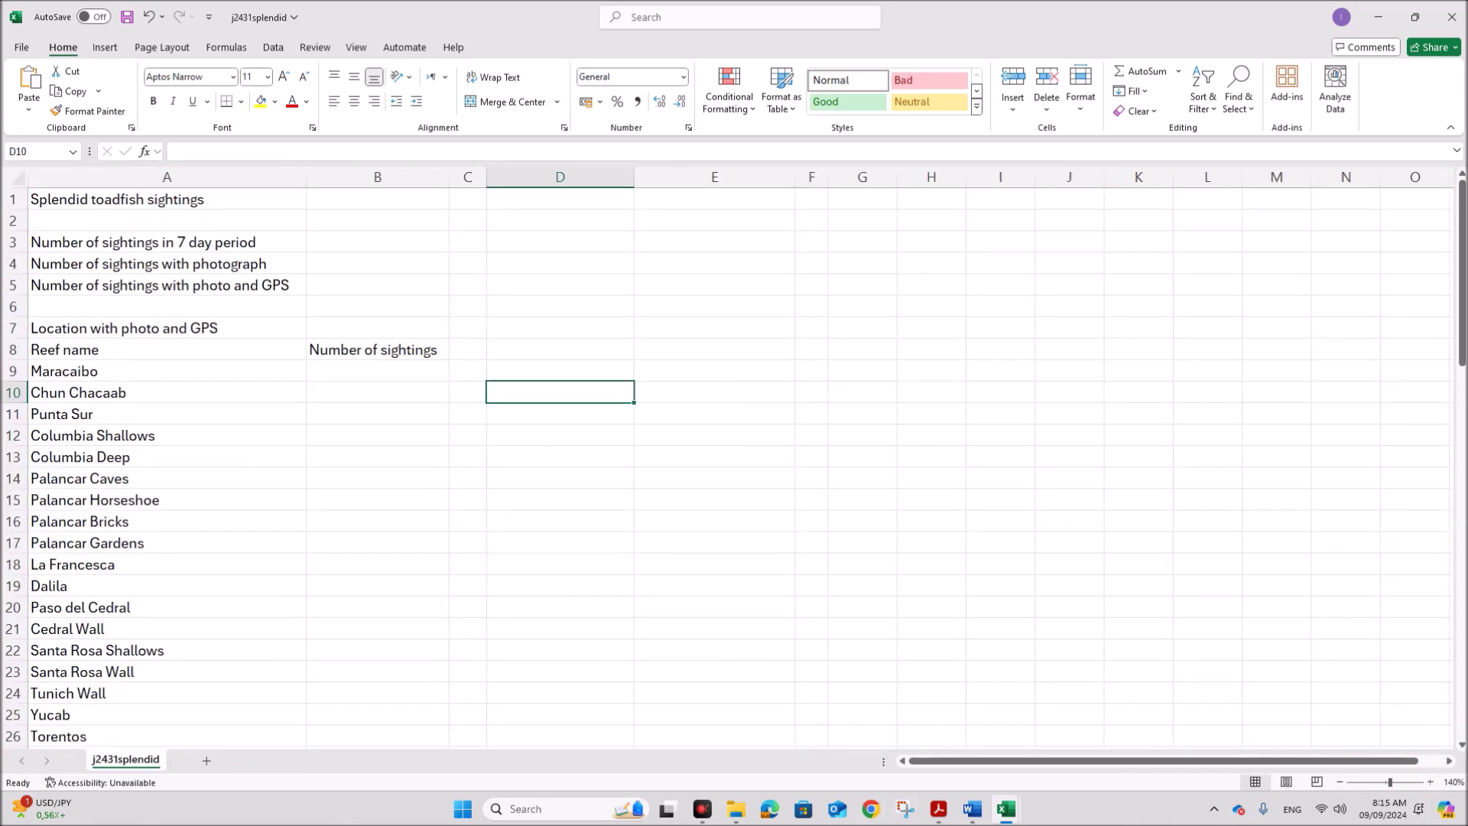
- Switch to the j2431divers workbook and dismiss its data loss warning
mouse_move(1003, 818)
click(1081, 754)
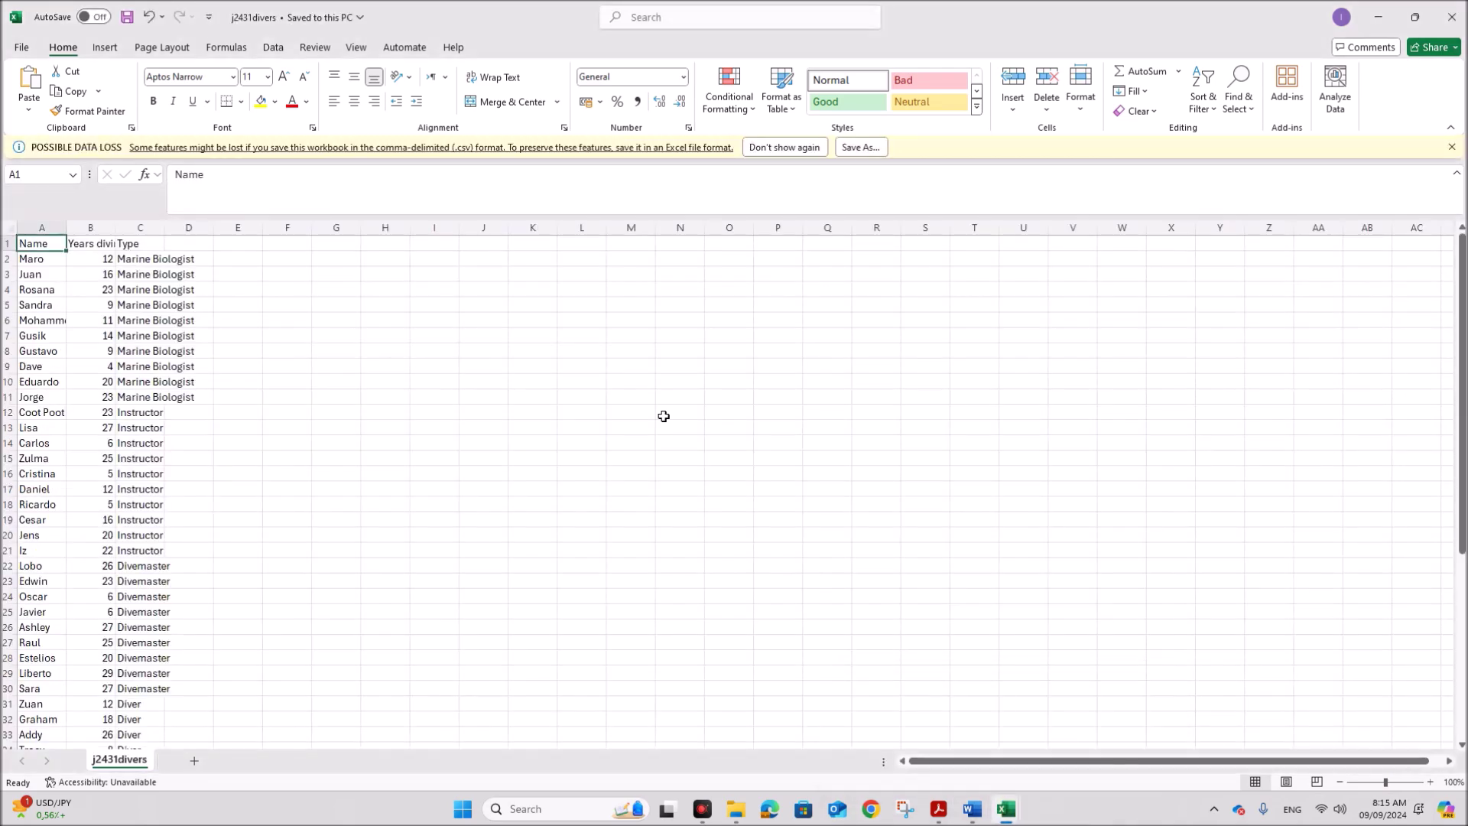
click(1451, 146)
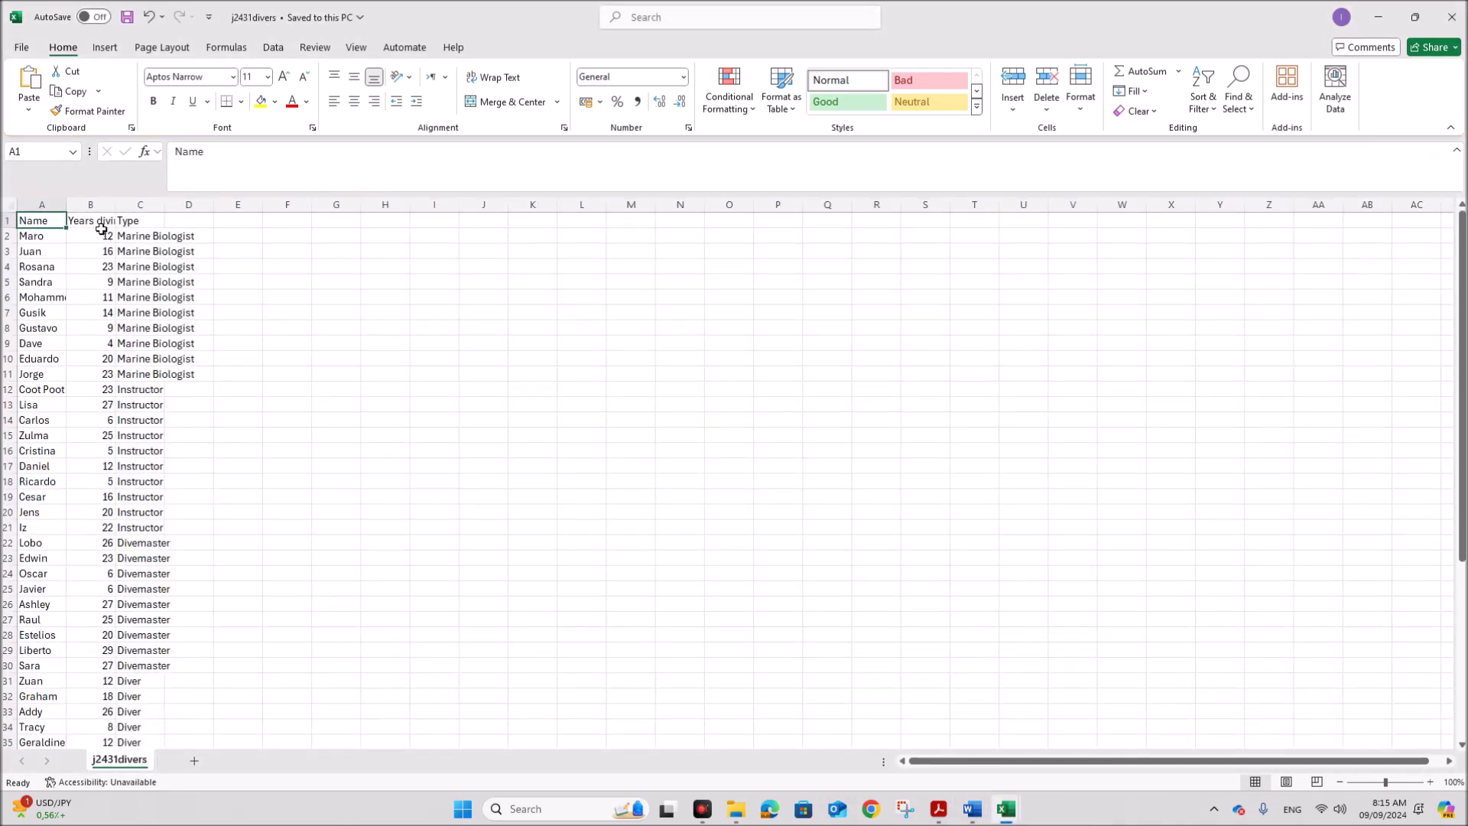
- Auto-fit the width of all columns in the j2431divers workbook and enlarge the sheet view to 150%
click(16, 206)
double_click(67, 205)
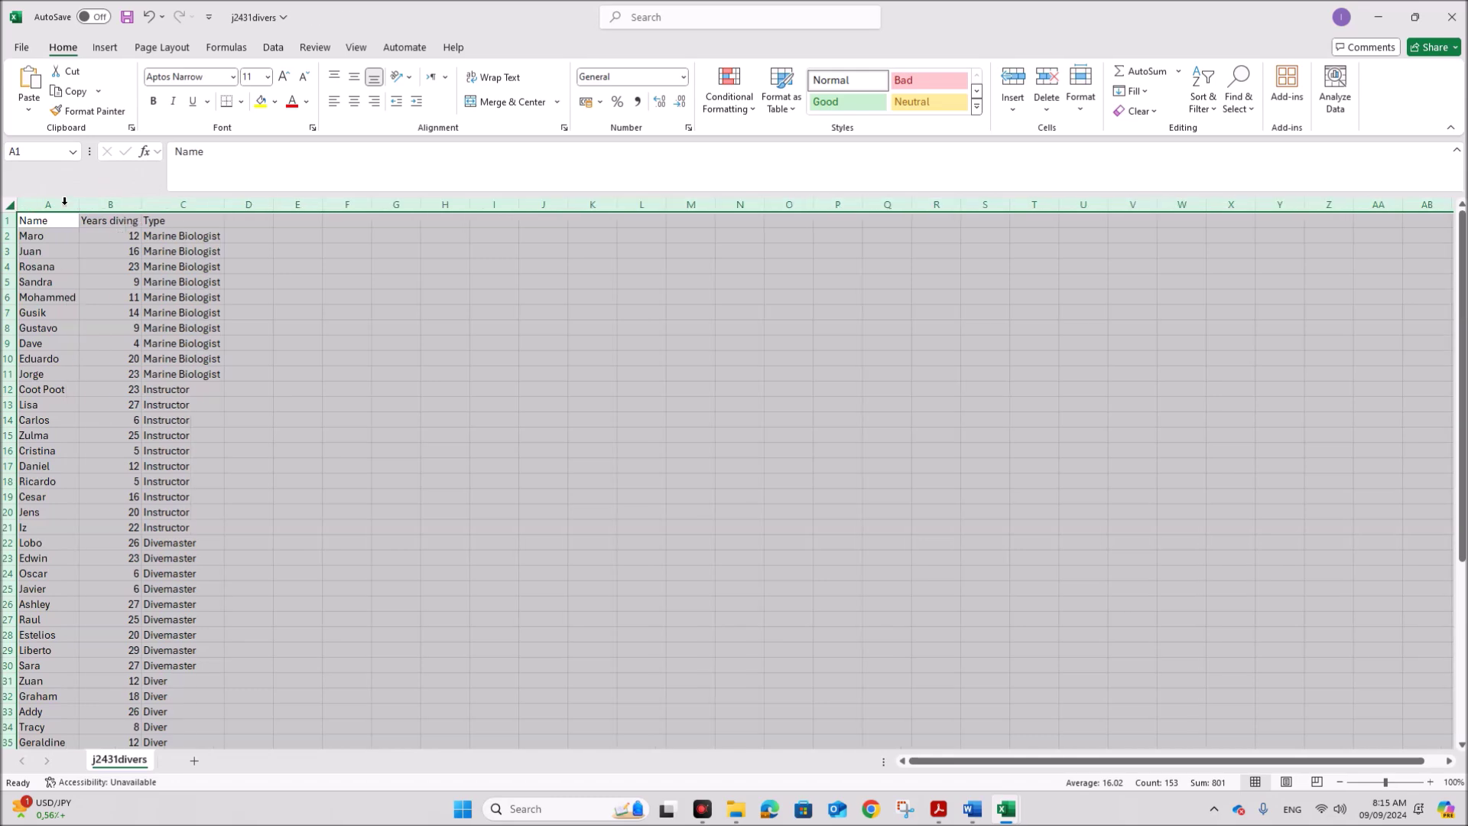
click(265, 304)
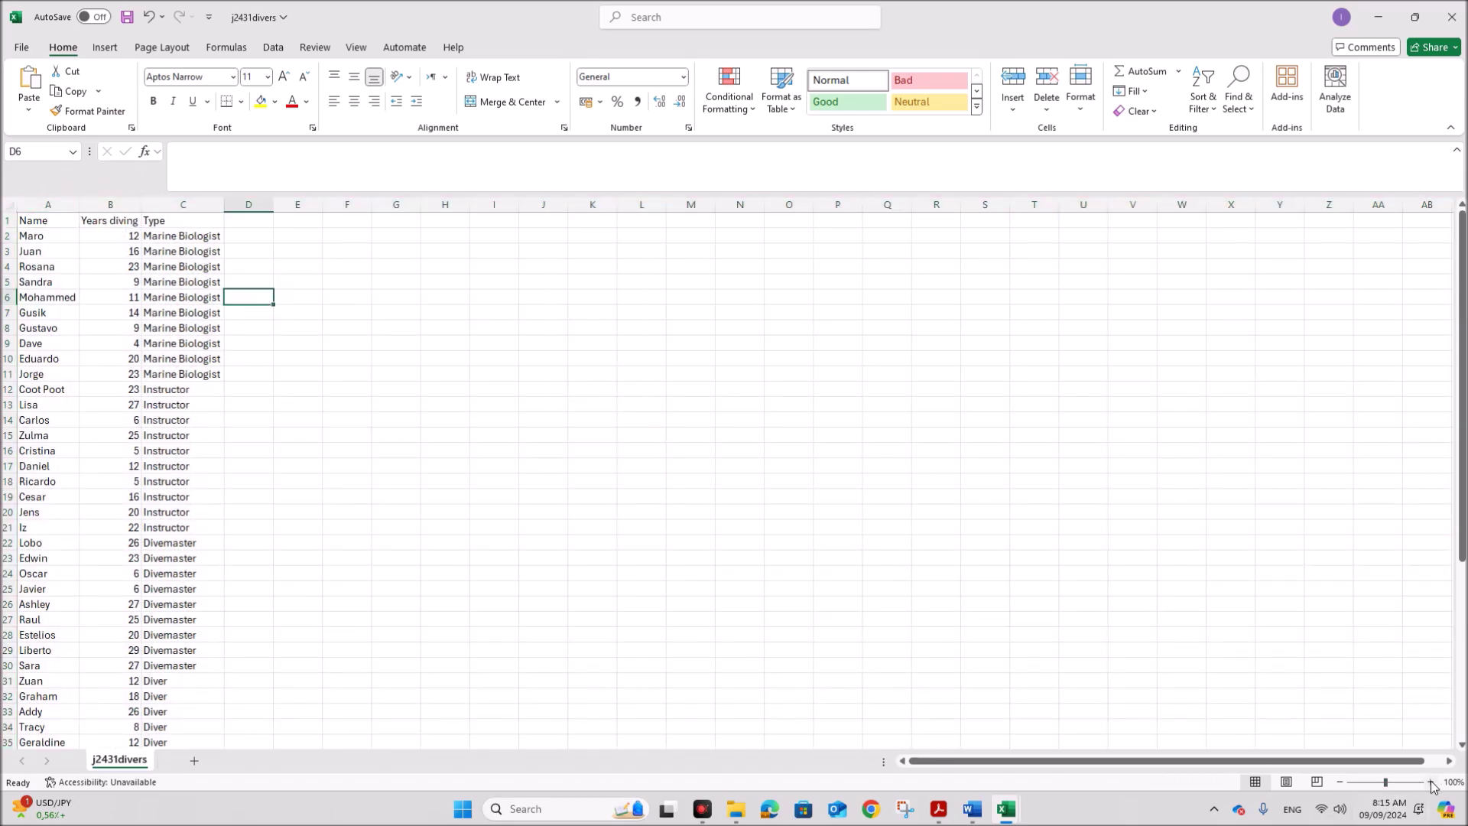
click(1431, 783)
click(1431, 783)
click(1431, 782)
click(1431, 782)
click(1431, 783)
scroll(482, 558, up, 2)
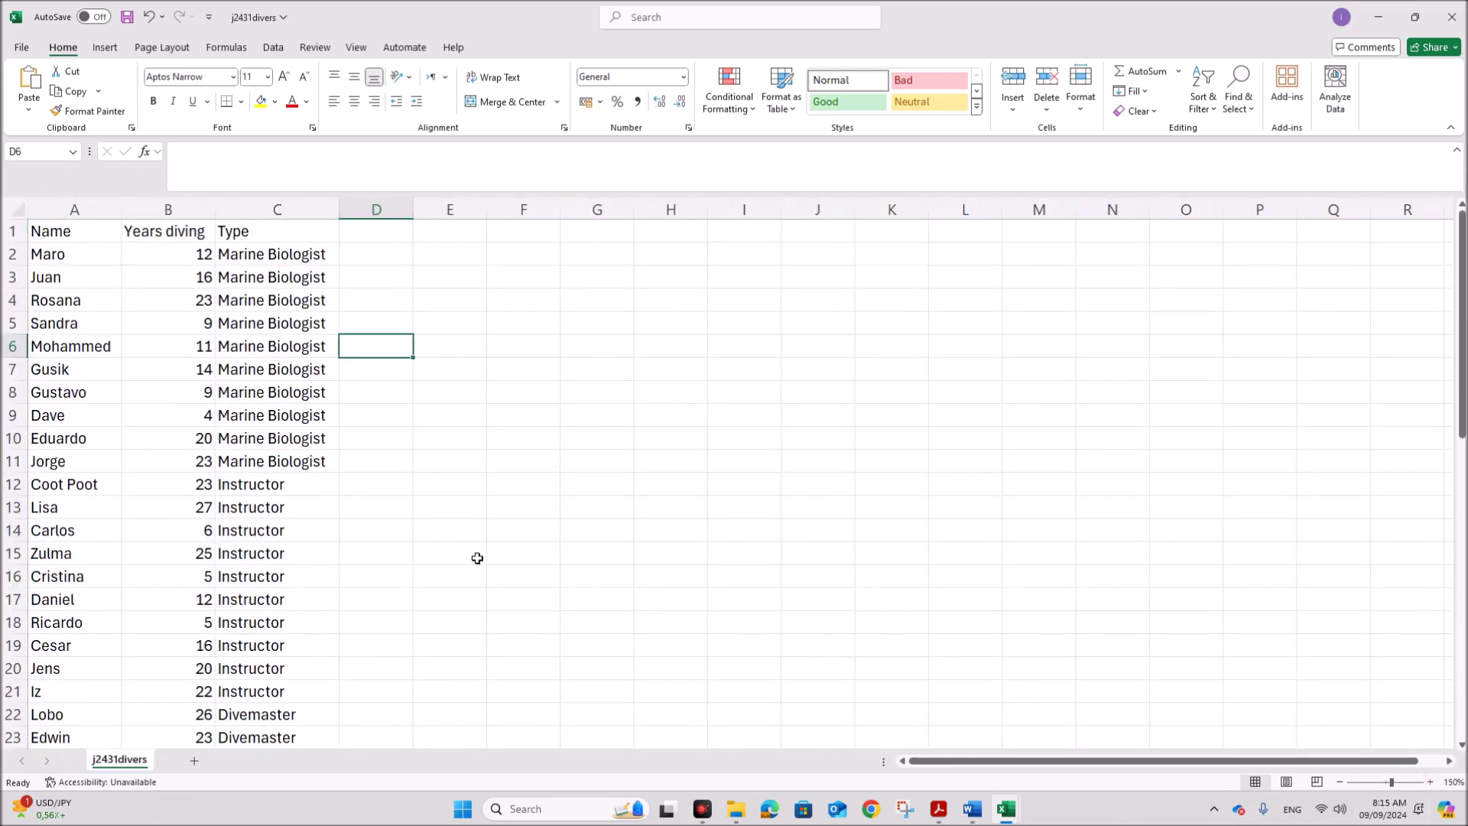
- Switch to the exam paper in Acrobat and read the Task 2 step 1 note about rows 9 to 32 and rows 35 onwards
mouse_move(1007, 809)
click(936, 753)
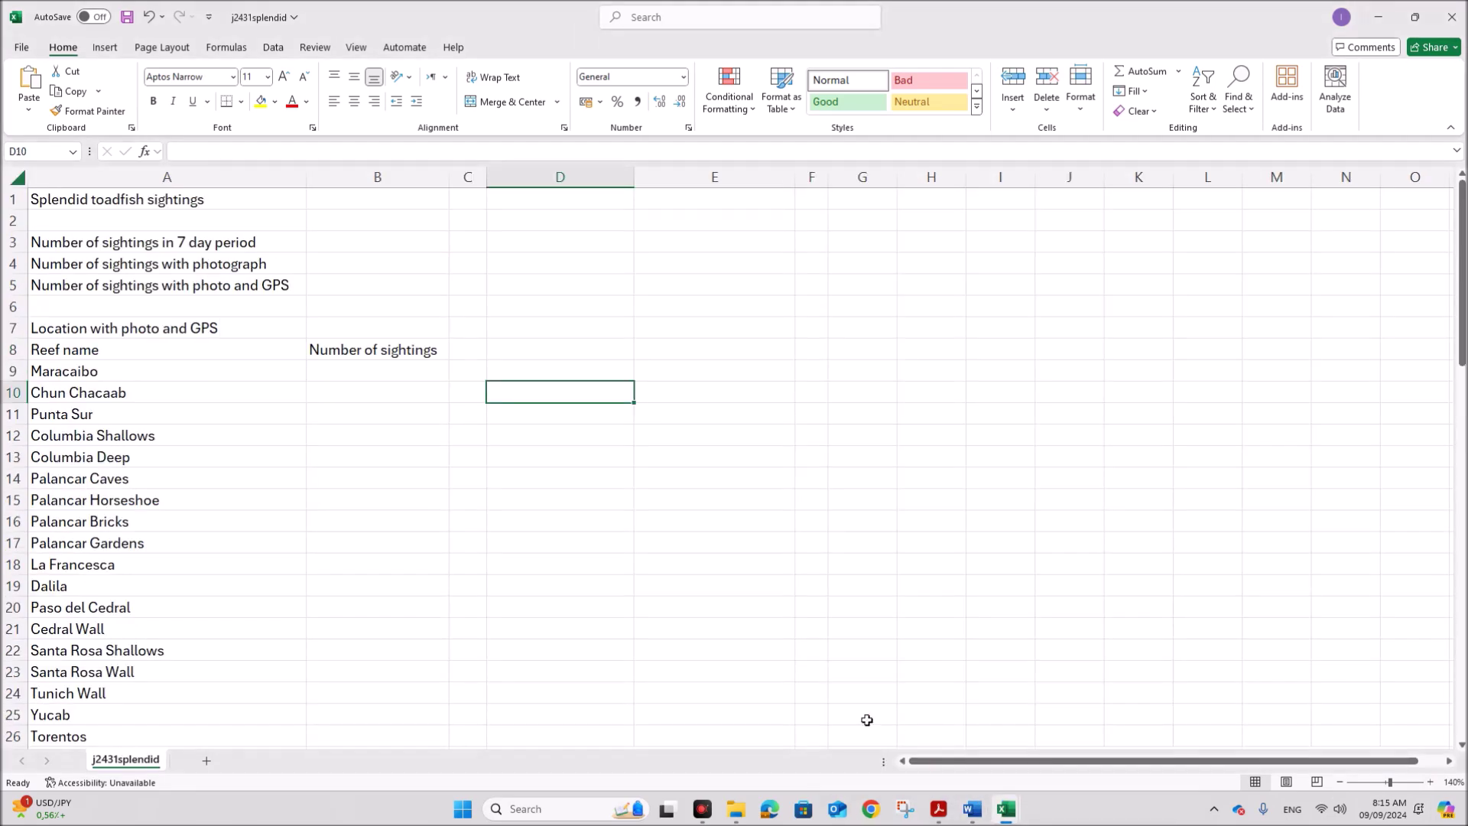
click(939, 809)
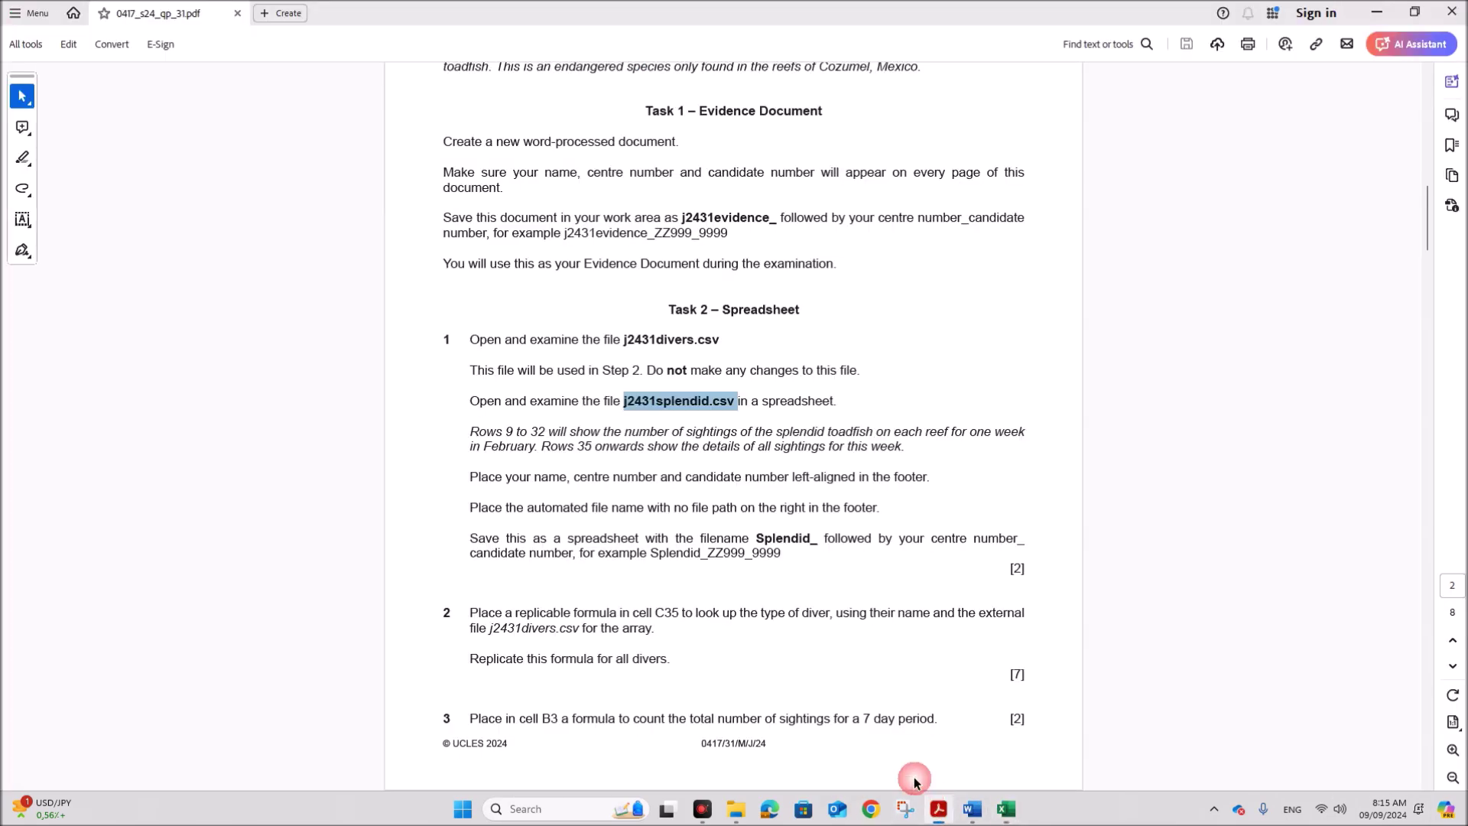
click(629, 476)
drag(474, 434, 1028, 439)
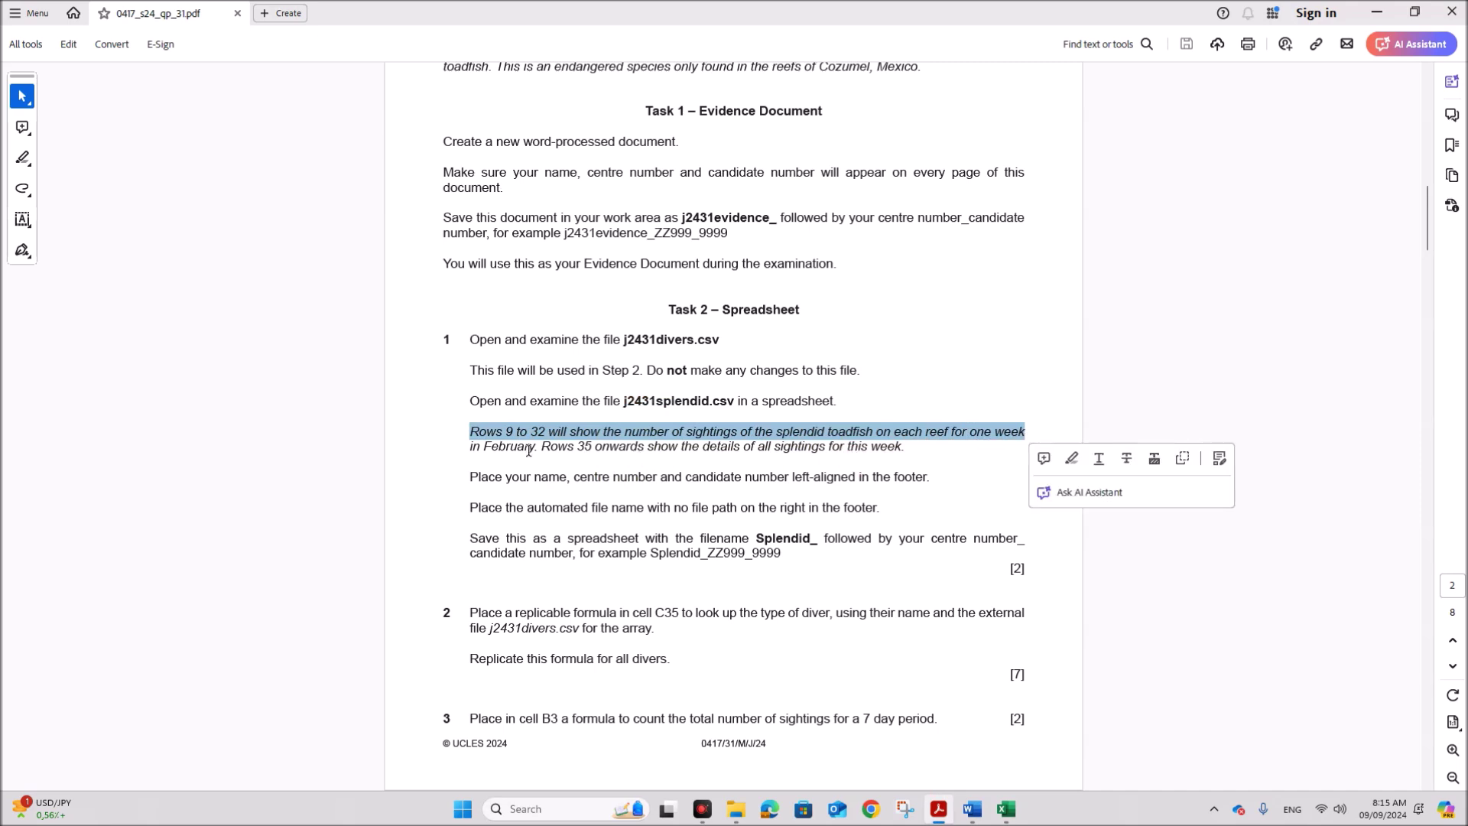
drag(540, 443, 826, 455)
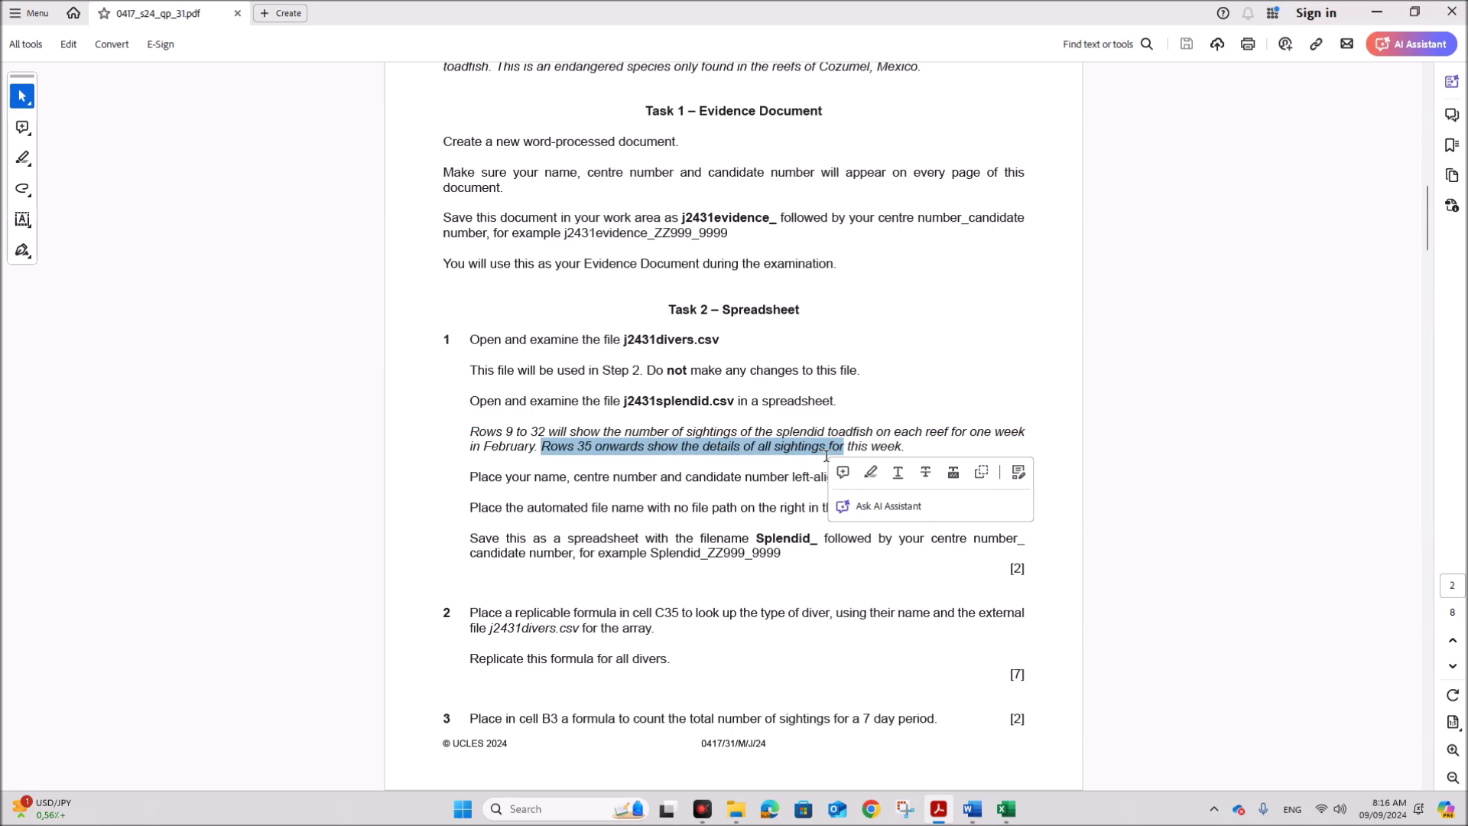
- In the j2431splendid workbook in Excel, examine the reef list from row 9 and the sighting details from row 34 down
mouse_move(1005, 809)
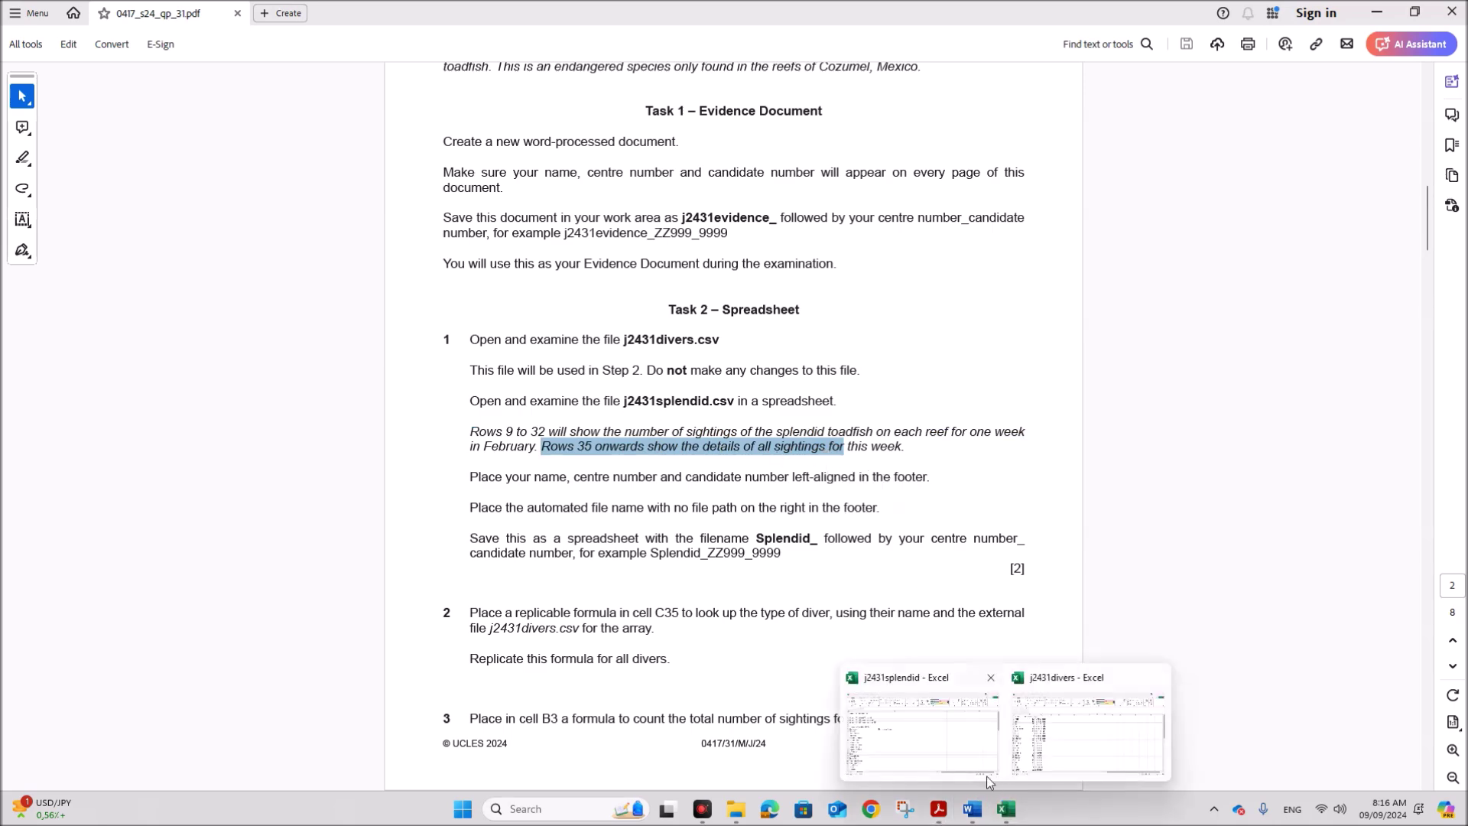
click(990, 781)
drag(12, 371, 3, 737)
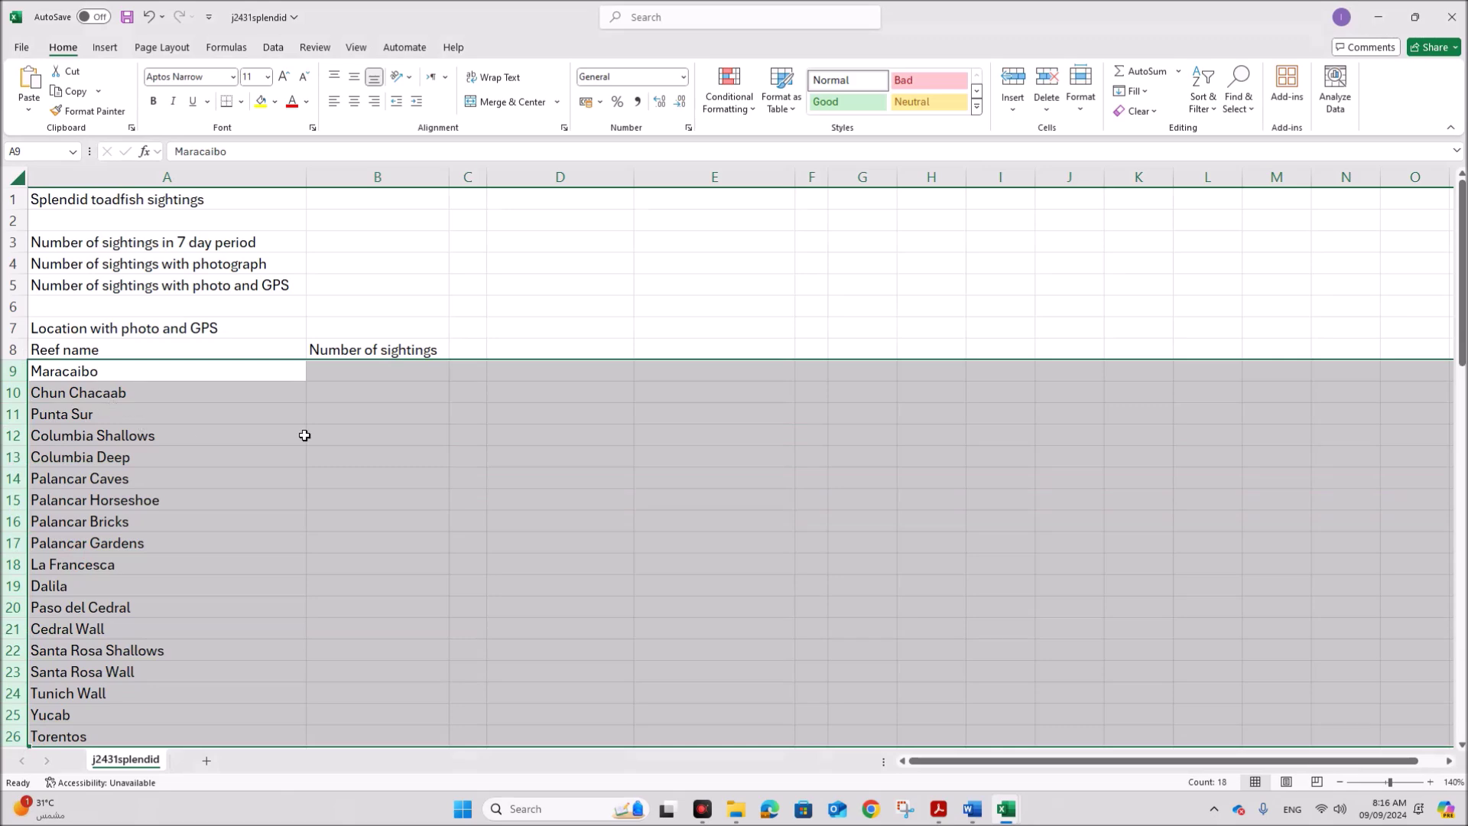
scroll(329, 436, down, 10)
drag(12, 263, 3, 585)
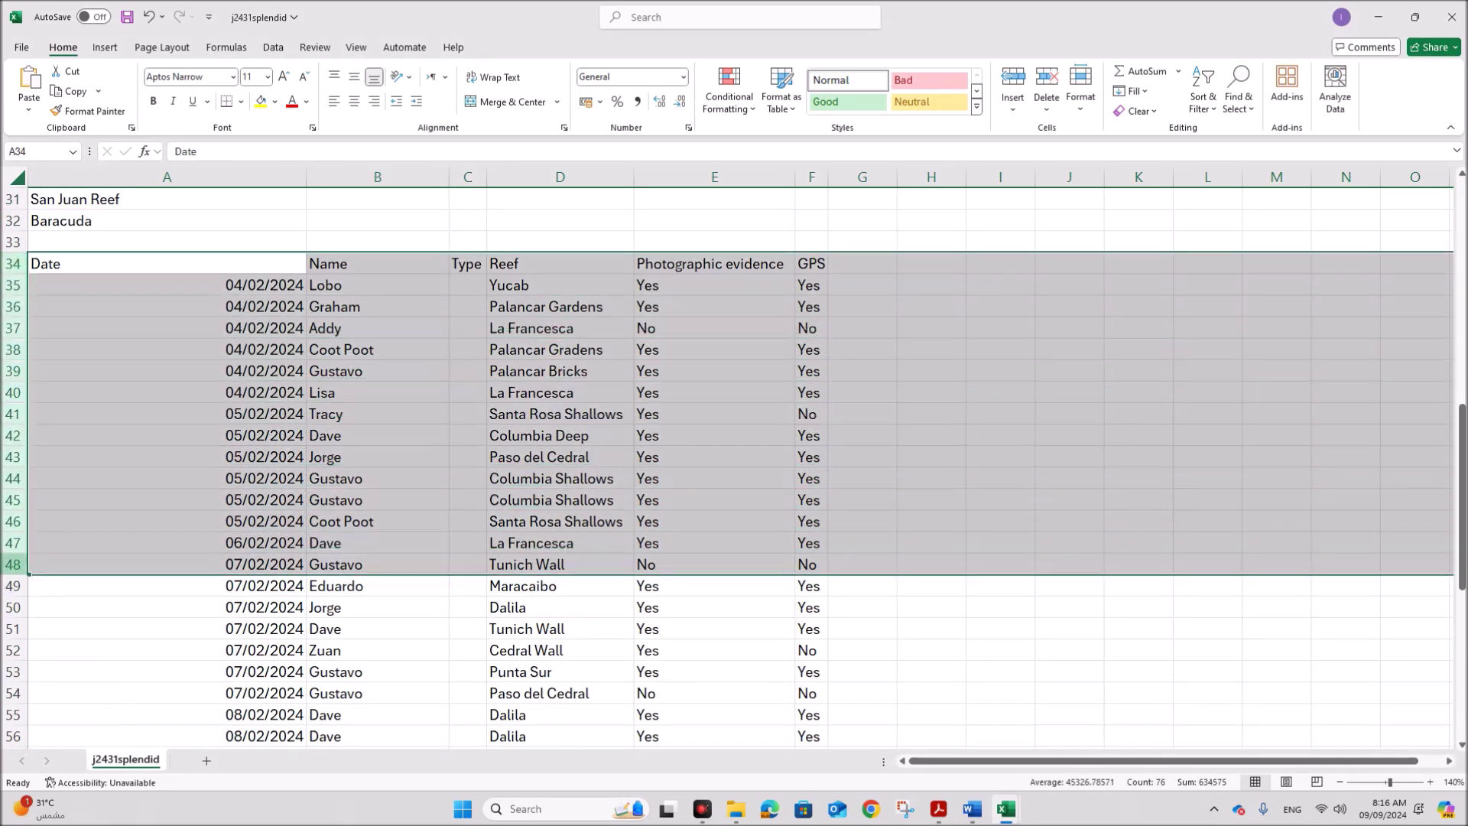
click(187, 437)
- Return to the exam paper and read the step 1 instruction about the name, centre number and candidate number in the footer
click(938, 809)
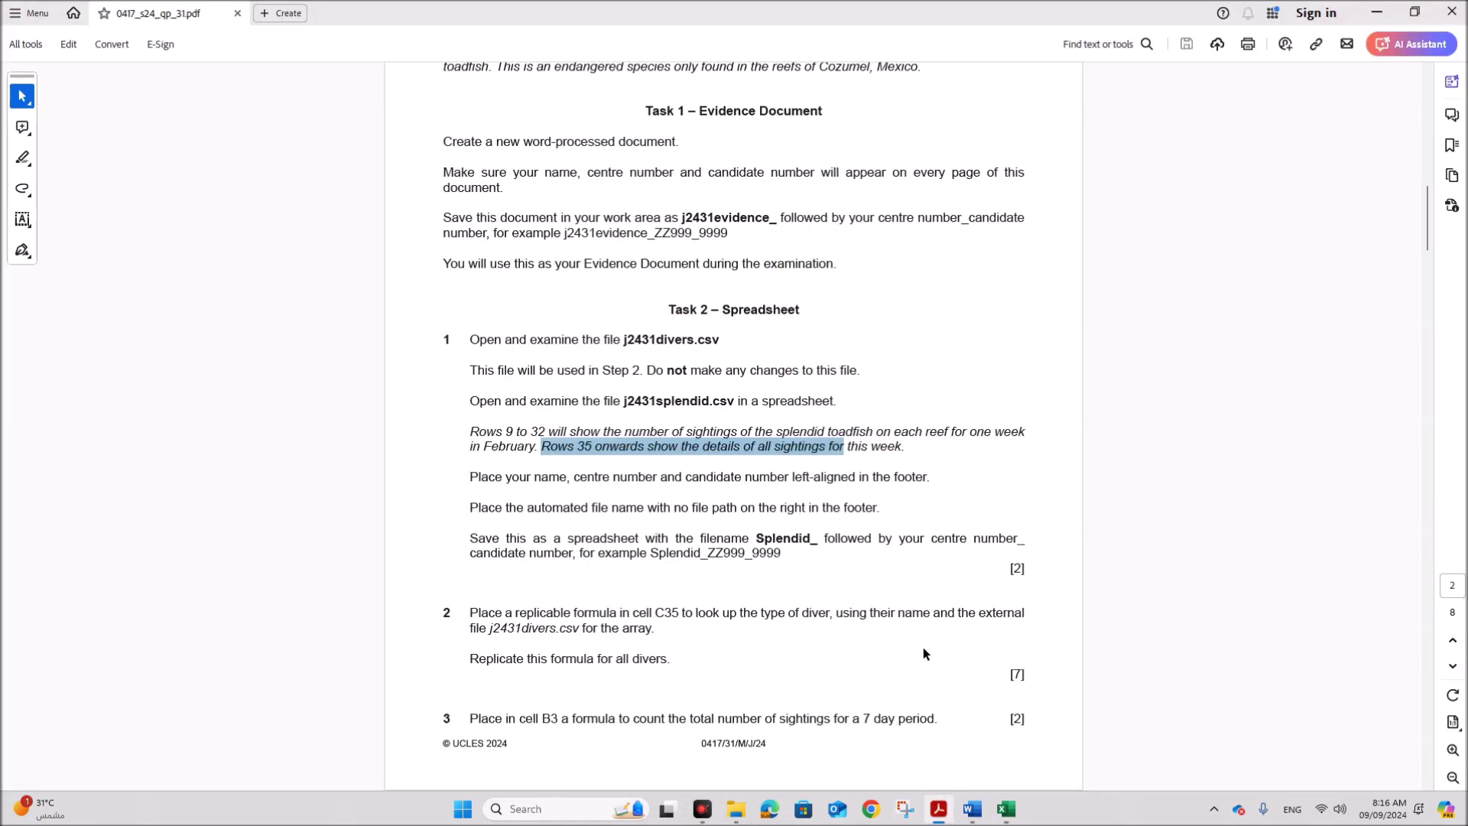
click(866, 464)
drag(848, 447, 905, 447)
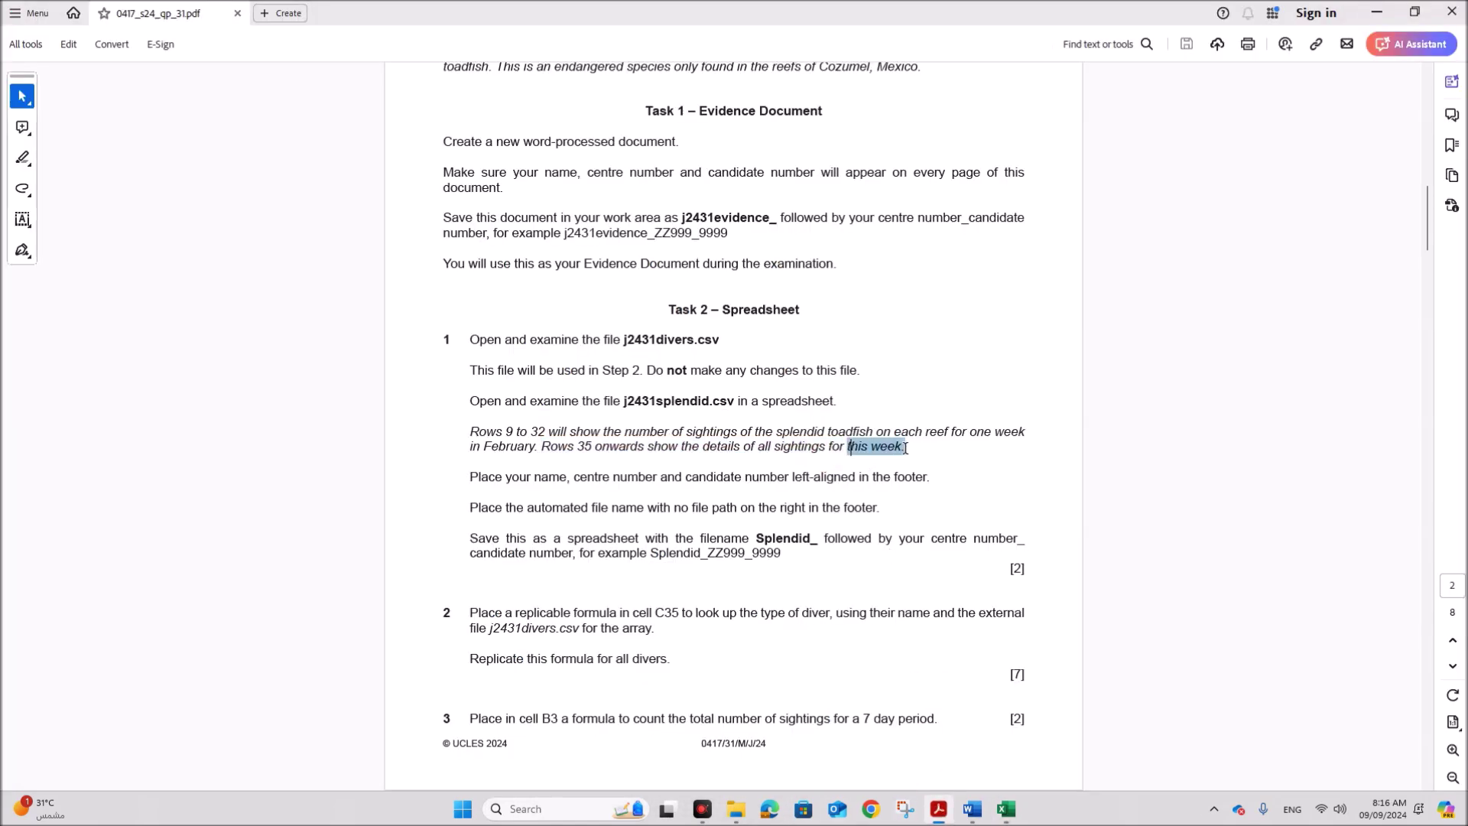
scroll(627, 522, down, 2)
click(578, 368)
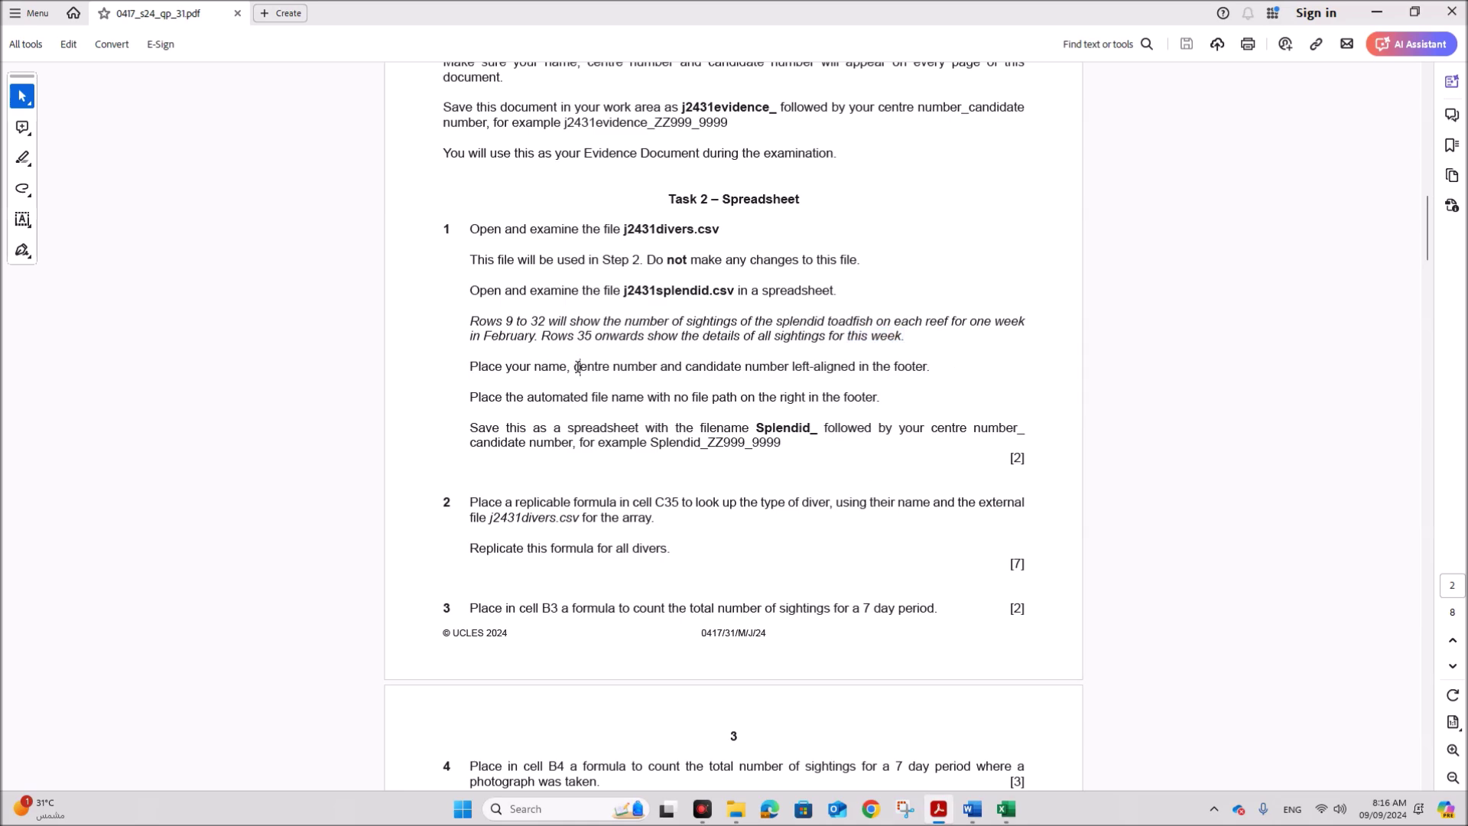
drag(506, 367, 916, 373)
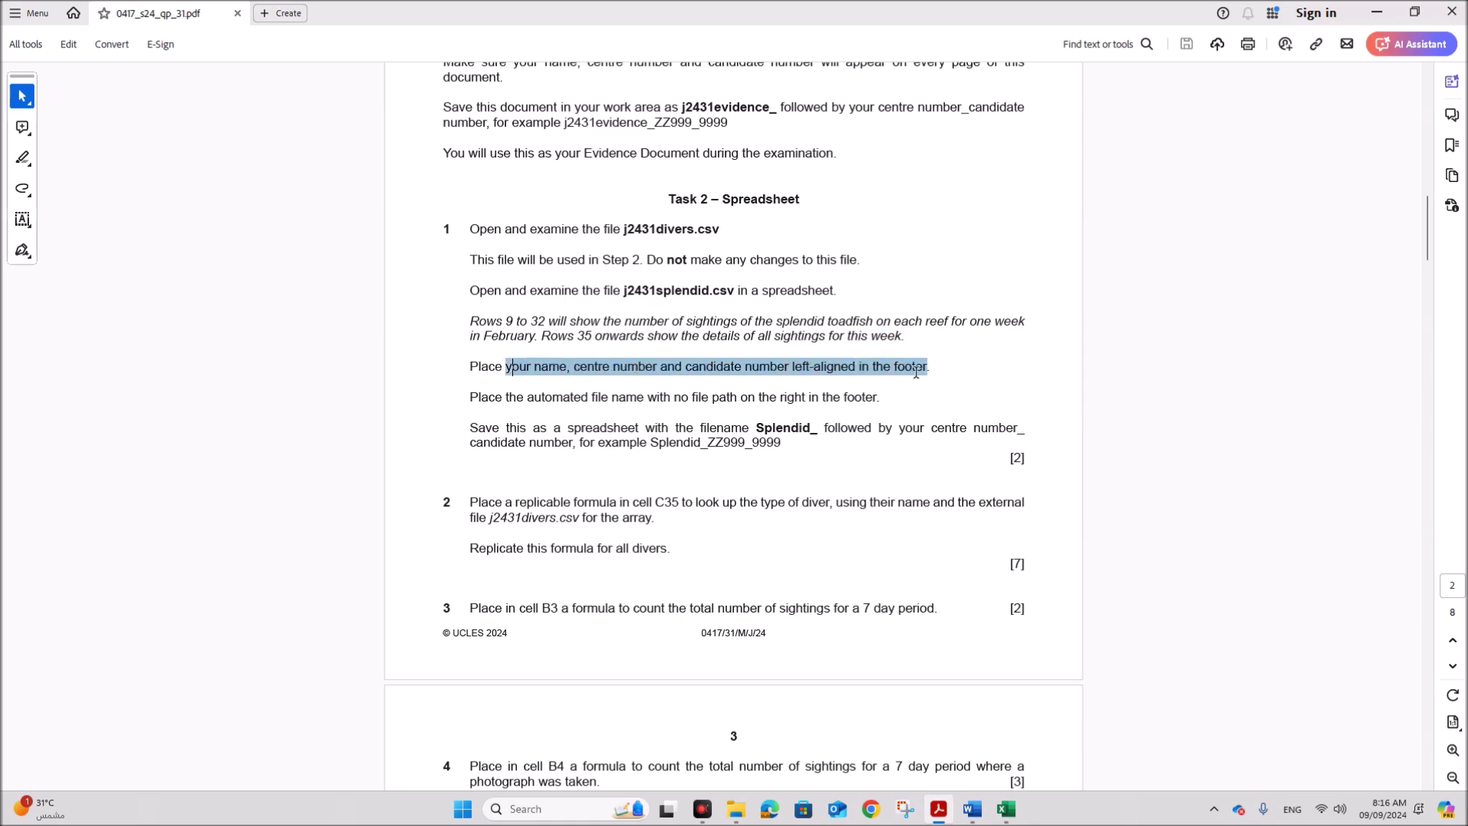
- In the j2431splendid workbook, enter "Name,ZZ123,1234" in the left section of the page footer
mouse_move(1012, 815)
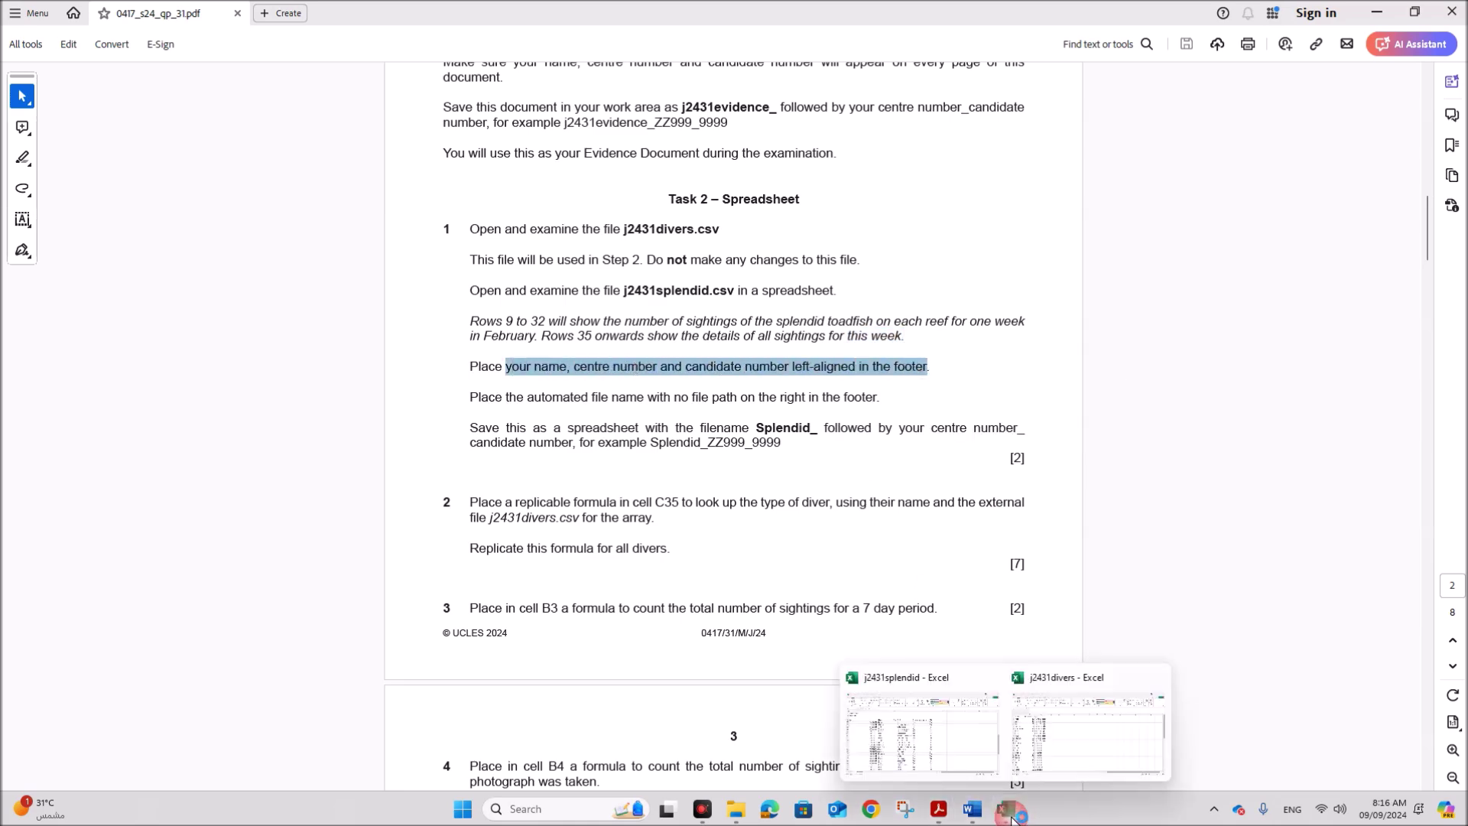
click(943, 750)
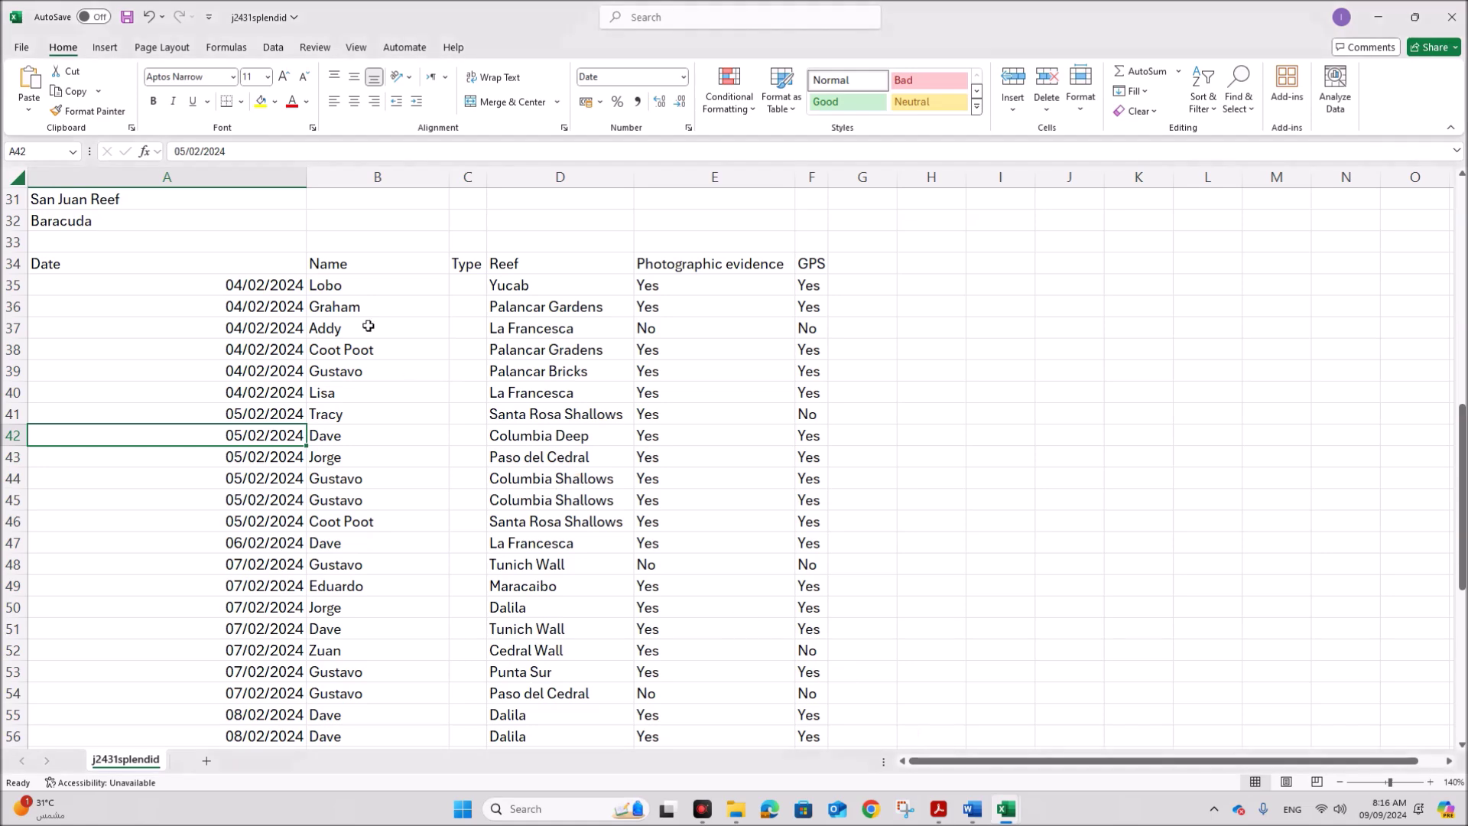
click(103, 49)
click(1052, 102)
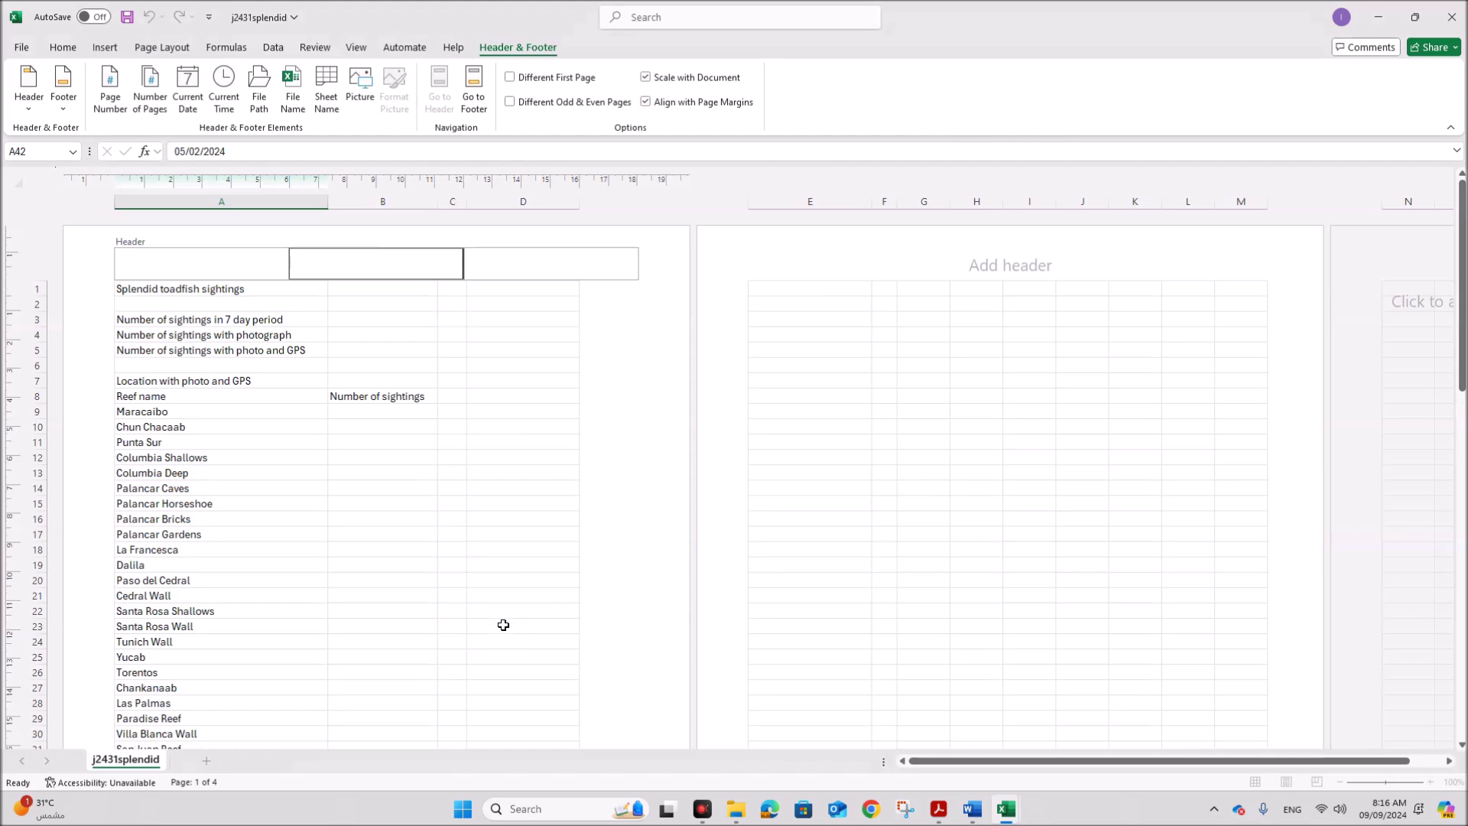
click(503, 625)
scroll(501, 634, down, 9)
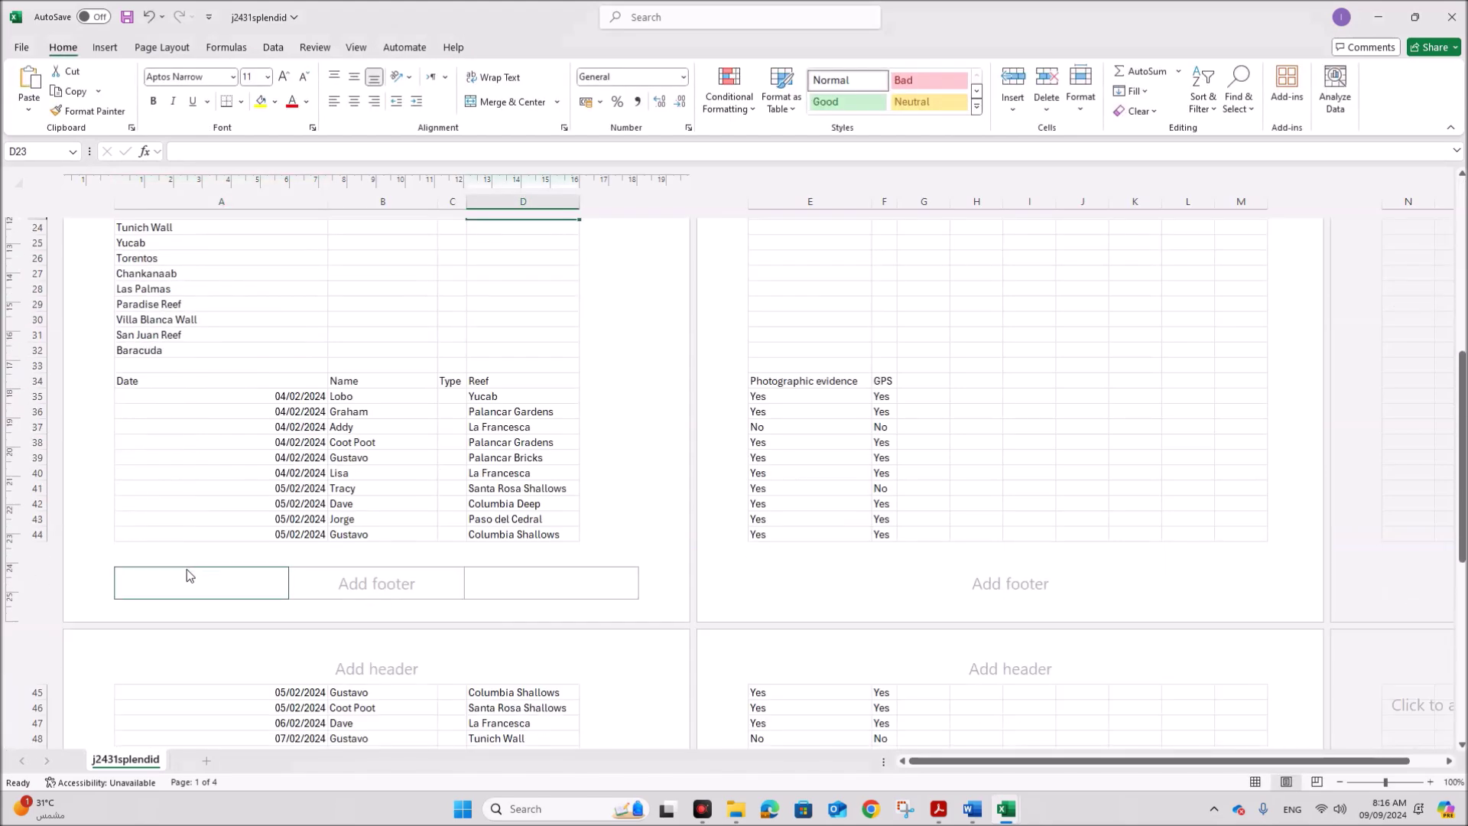
click(186, 572)
text(Name,ZZ123,1234)
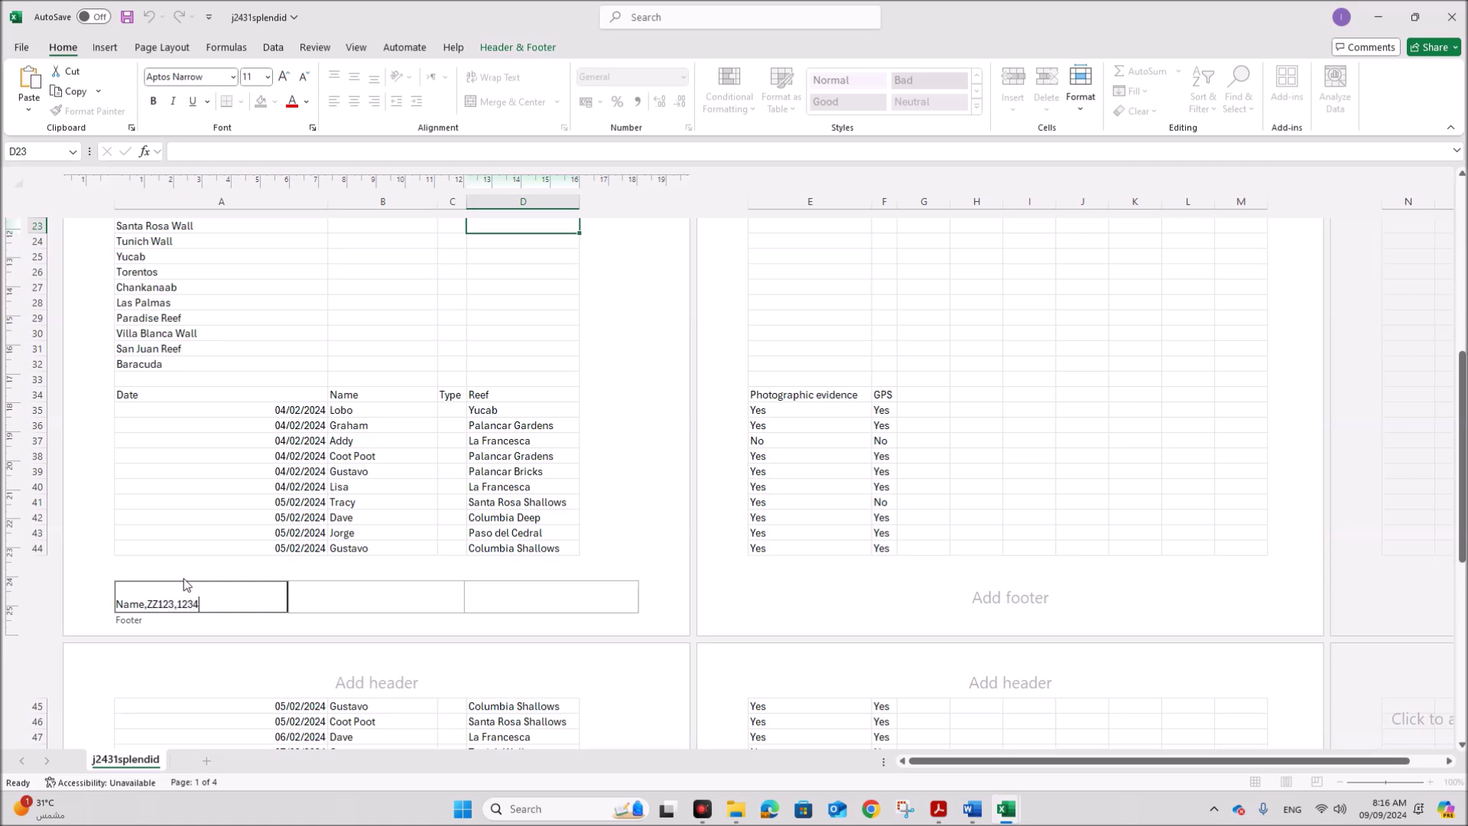
click(443, 439)
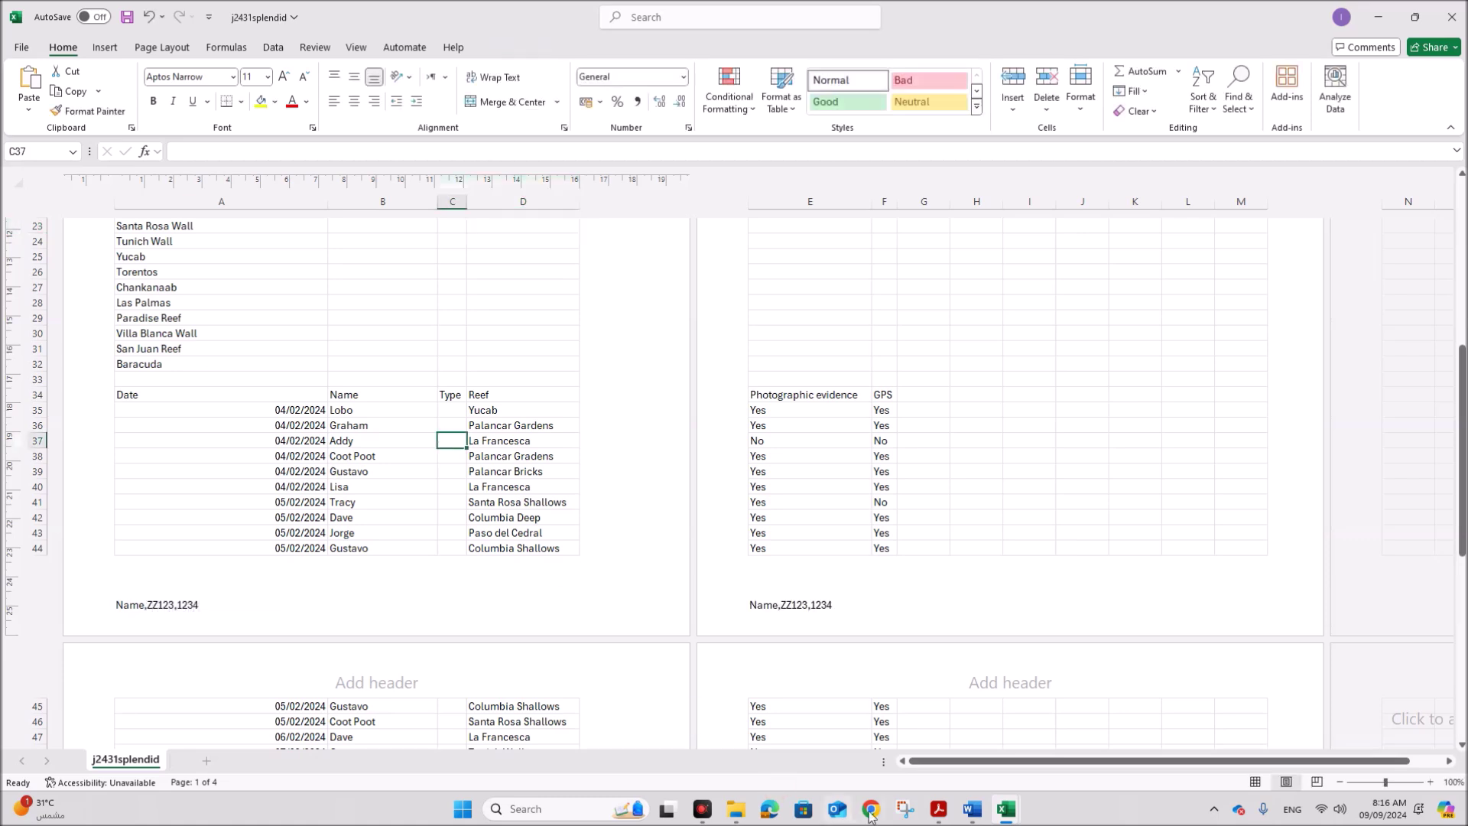
- Check the exam paper's file name instruction and insert the automated file name in the right footer section of the j2431splendid workbook
click(936, 810)
drag(570, 398, 880, 400)
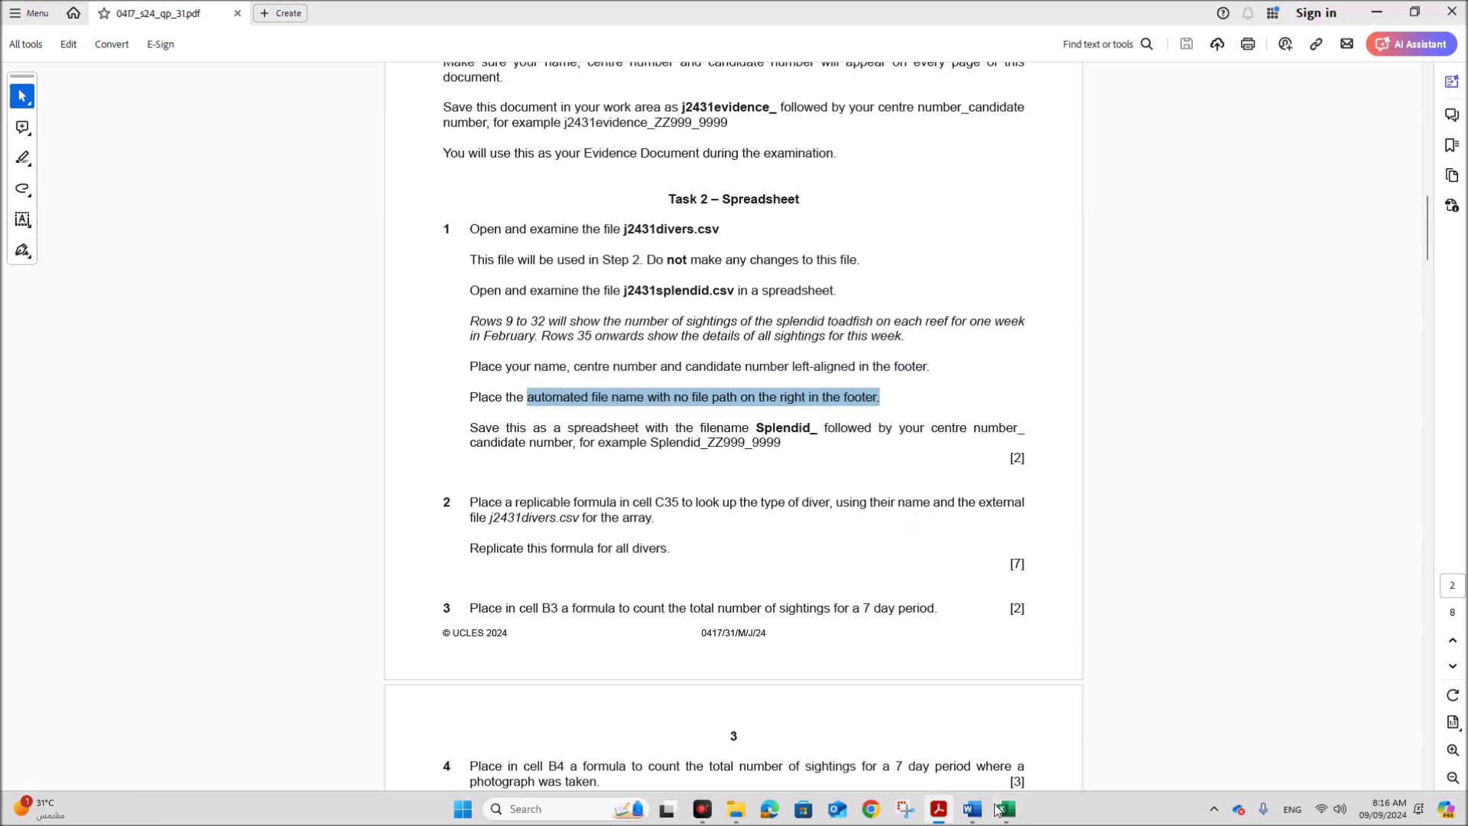
mouse_move(1007, 795)
click(943, 748)
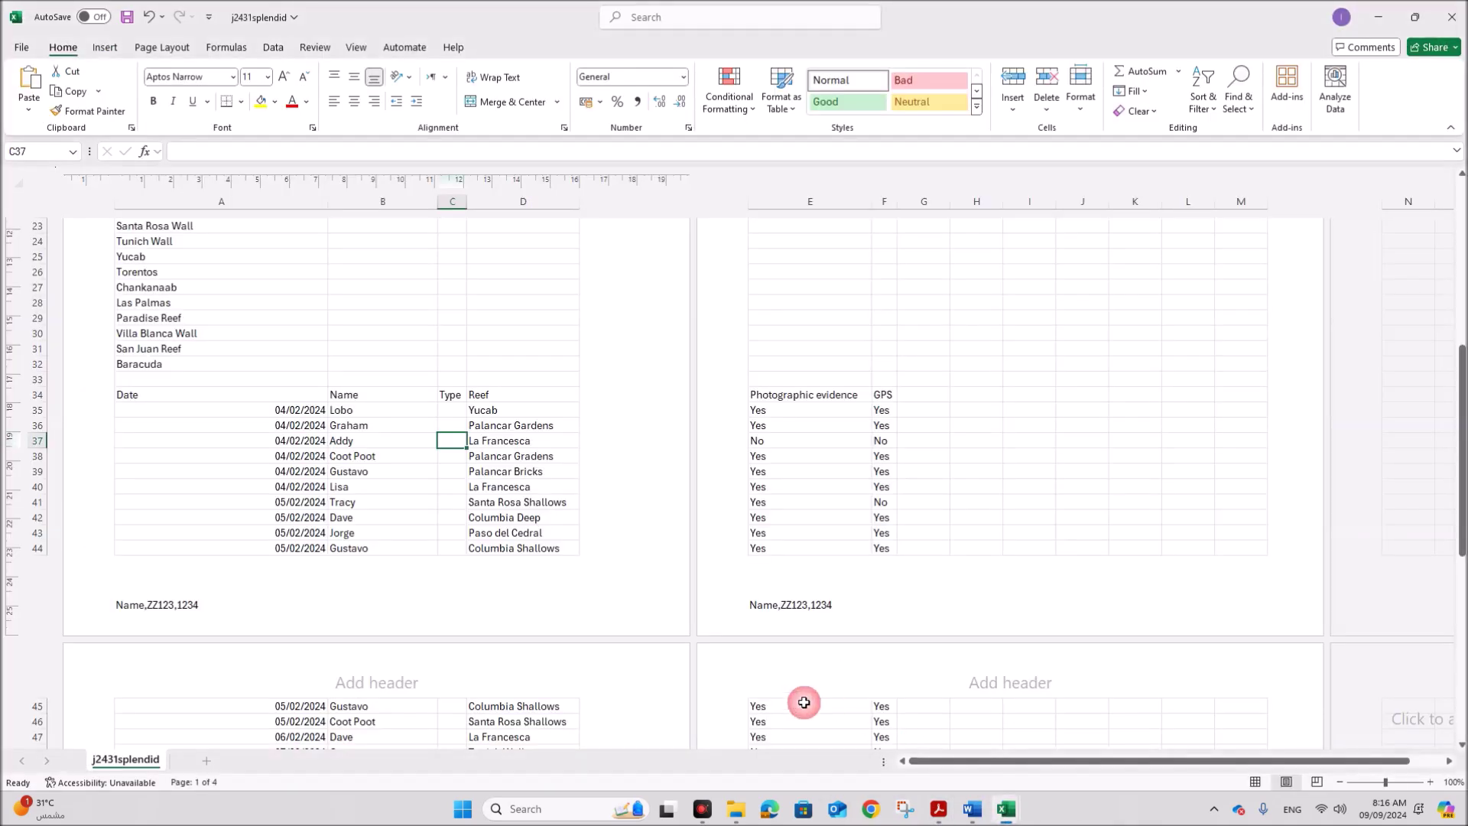
click(512, 606)
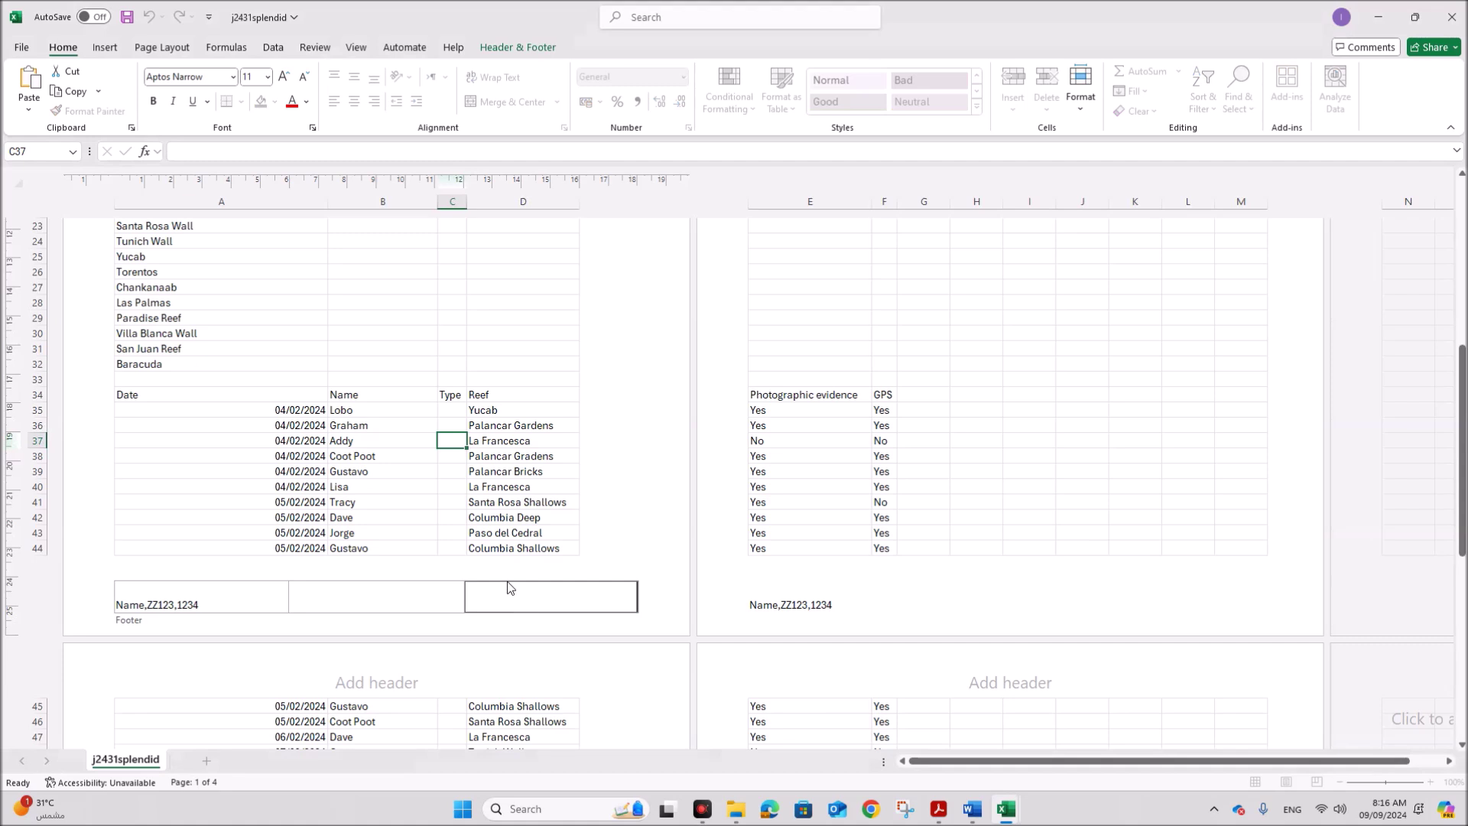
click(508, 43)
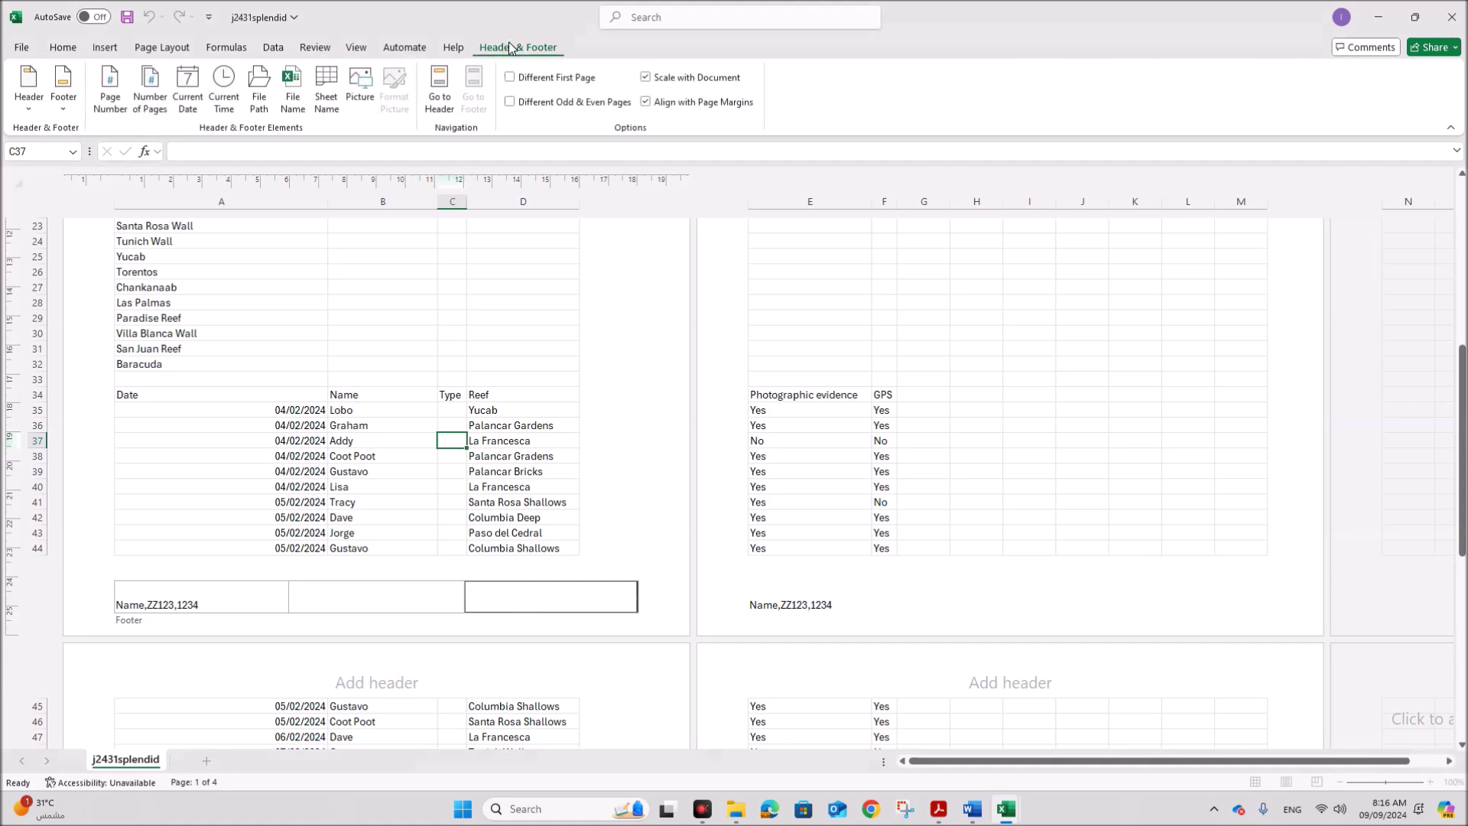
click(293, 104)
click(497, 386)
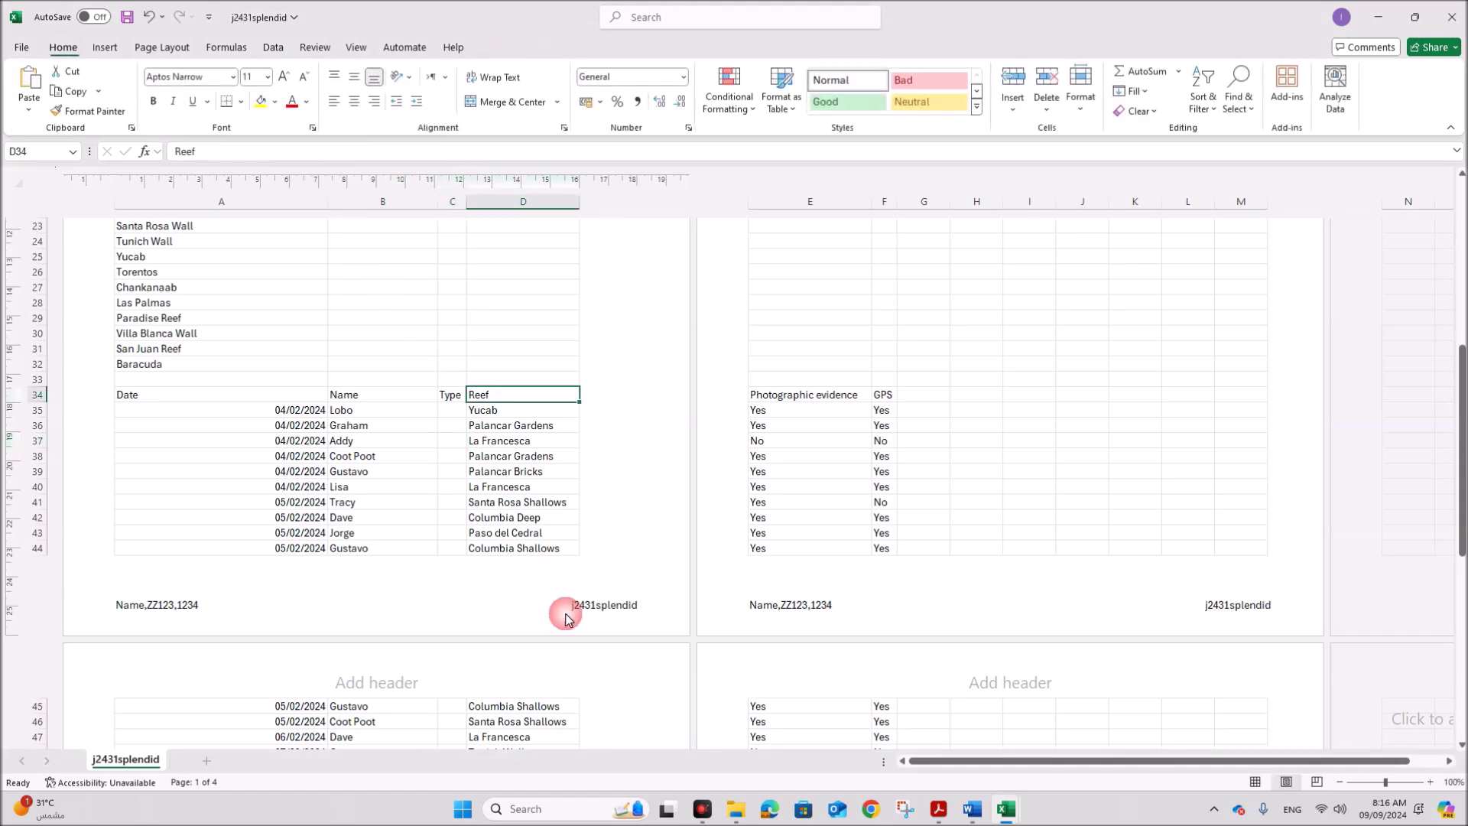
- Return to the exam paper and read the instruction on saving the spreadsheet with the Splendid_ filename
click(940, 809)
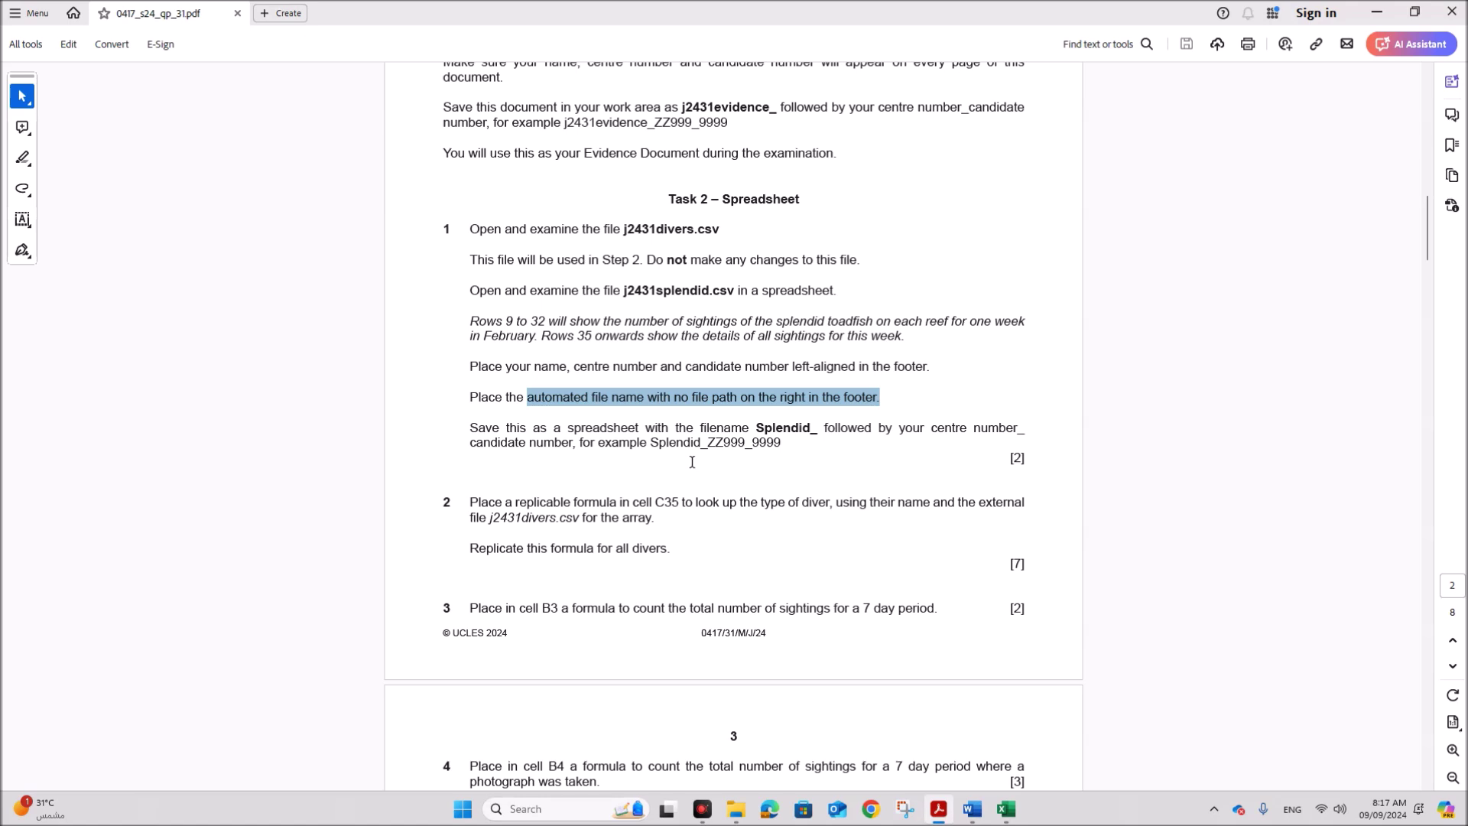
click(693, 462)
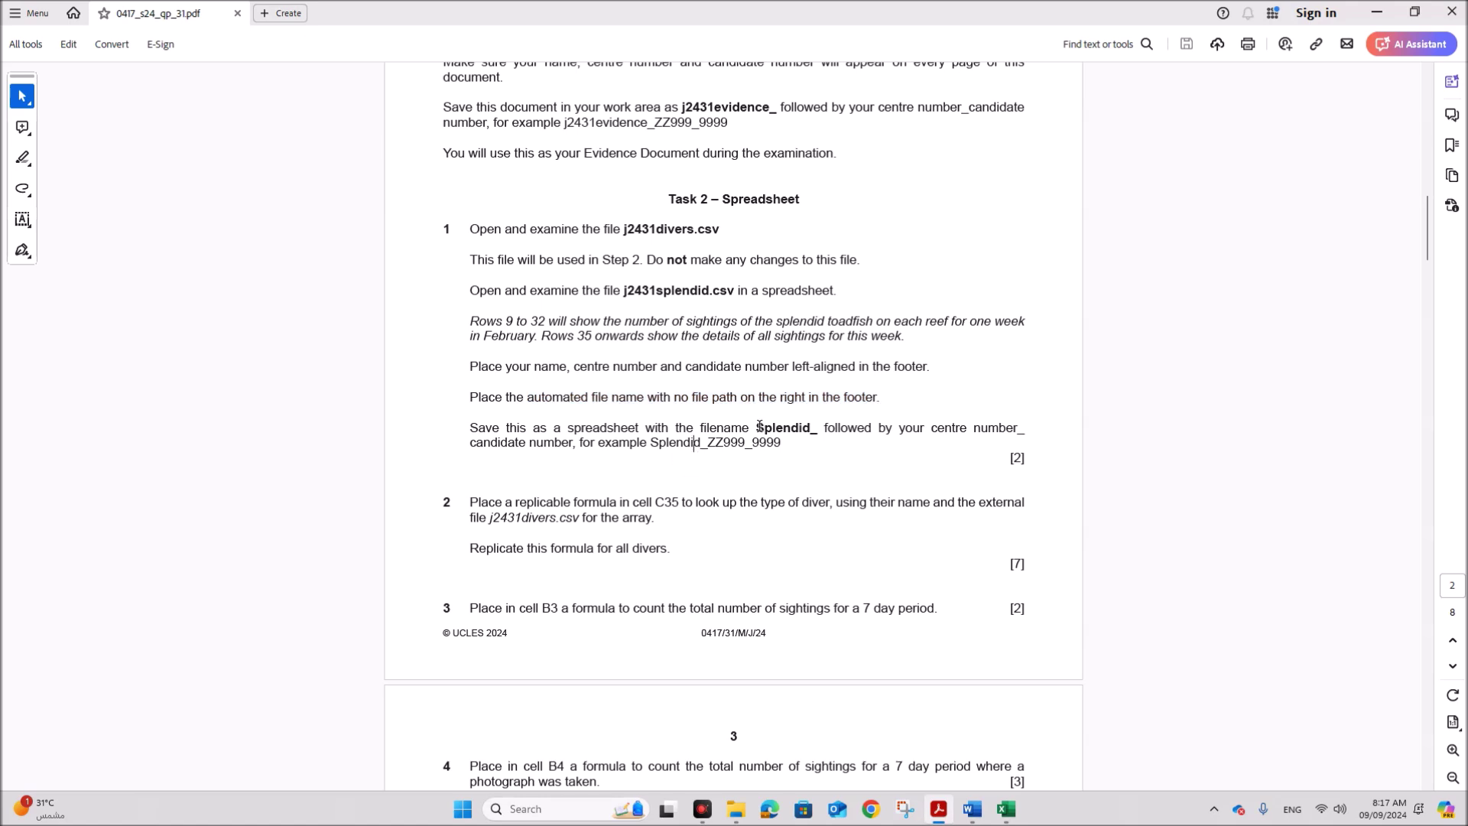
drag(756, 428, 822, 432)
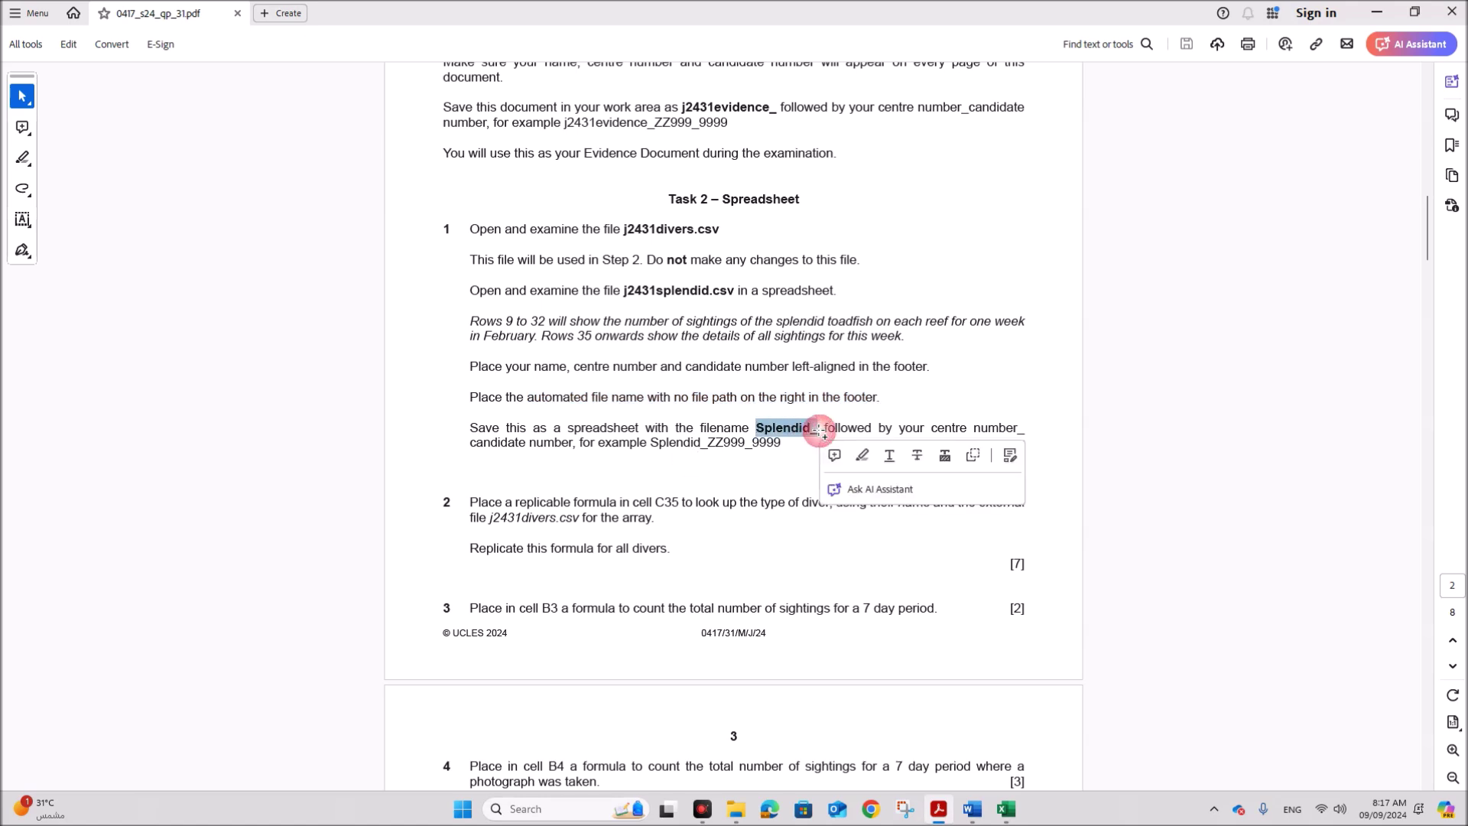
- Save the j2431splendid file as an Excel Workbook named Splendid_ZZ123_1234 in the June 2024-31 folder
mouse_move(1002, 809)
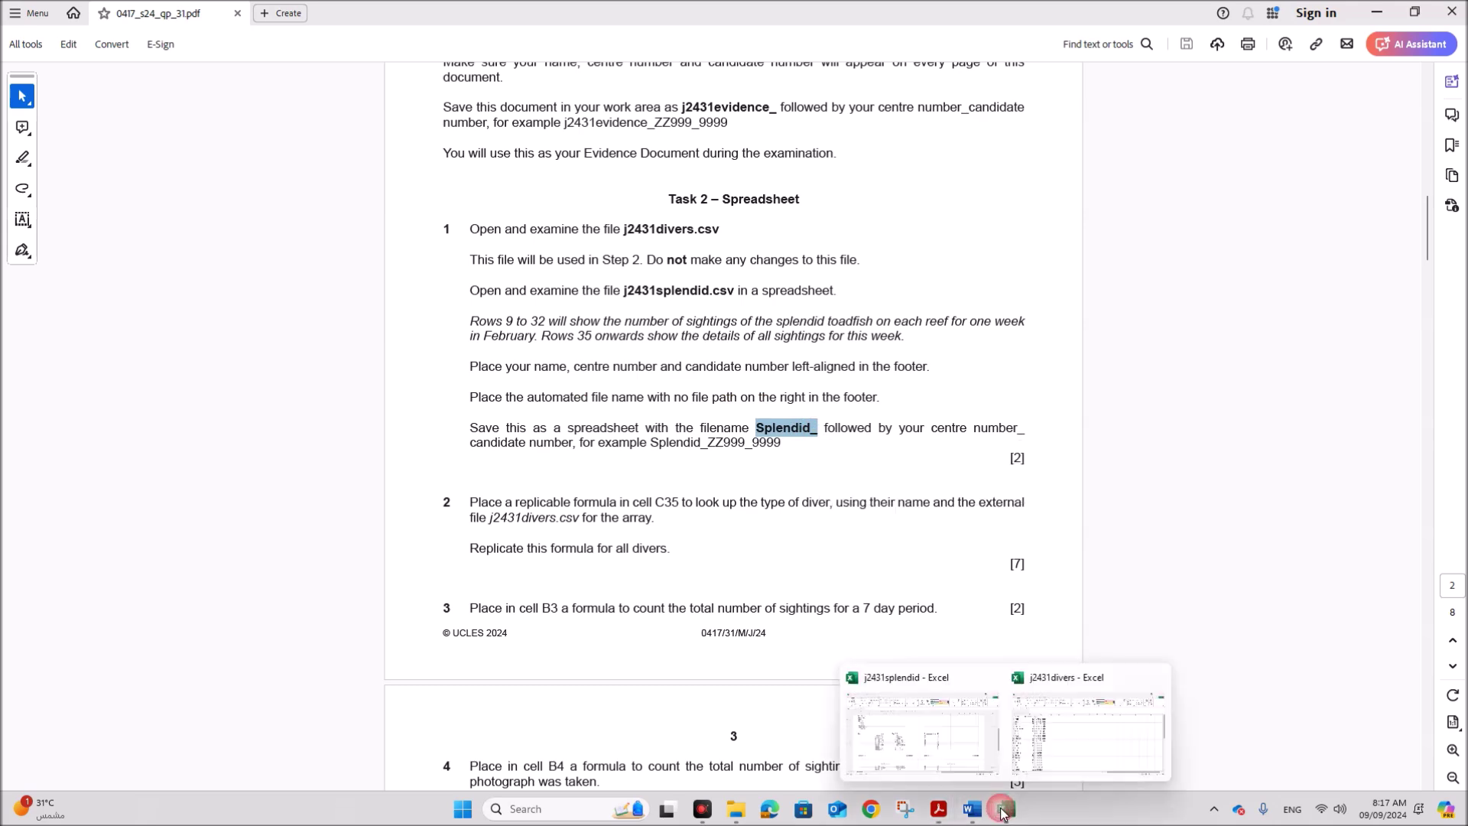
click(949, 756)
click(23, 48)
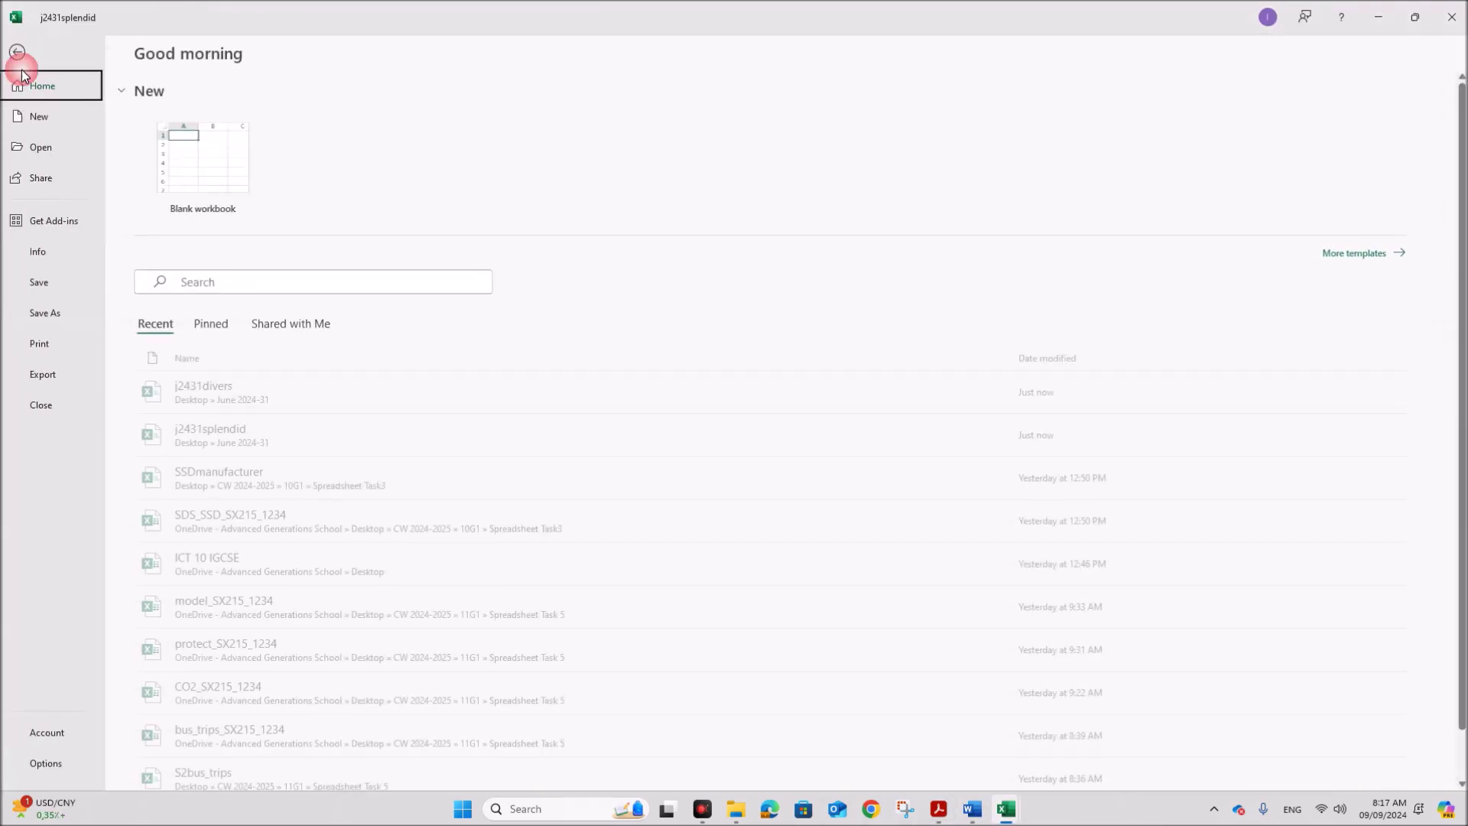
click(46, 314)
click(197, 448)
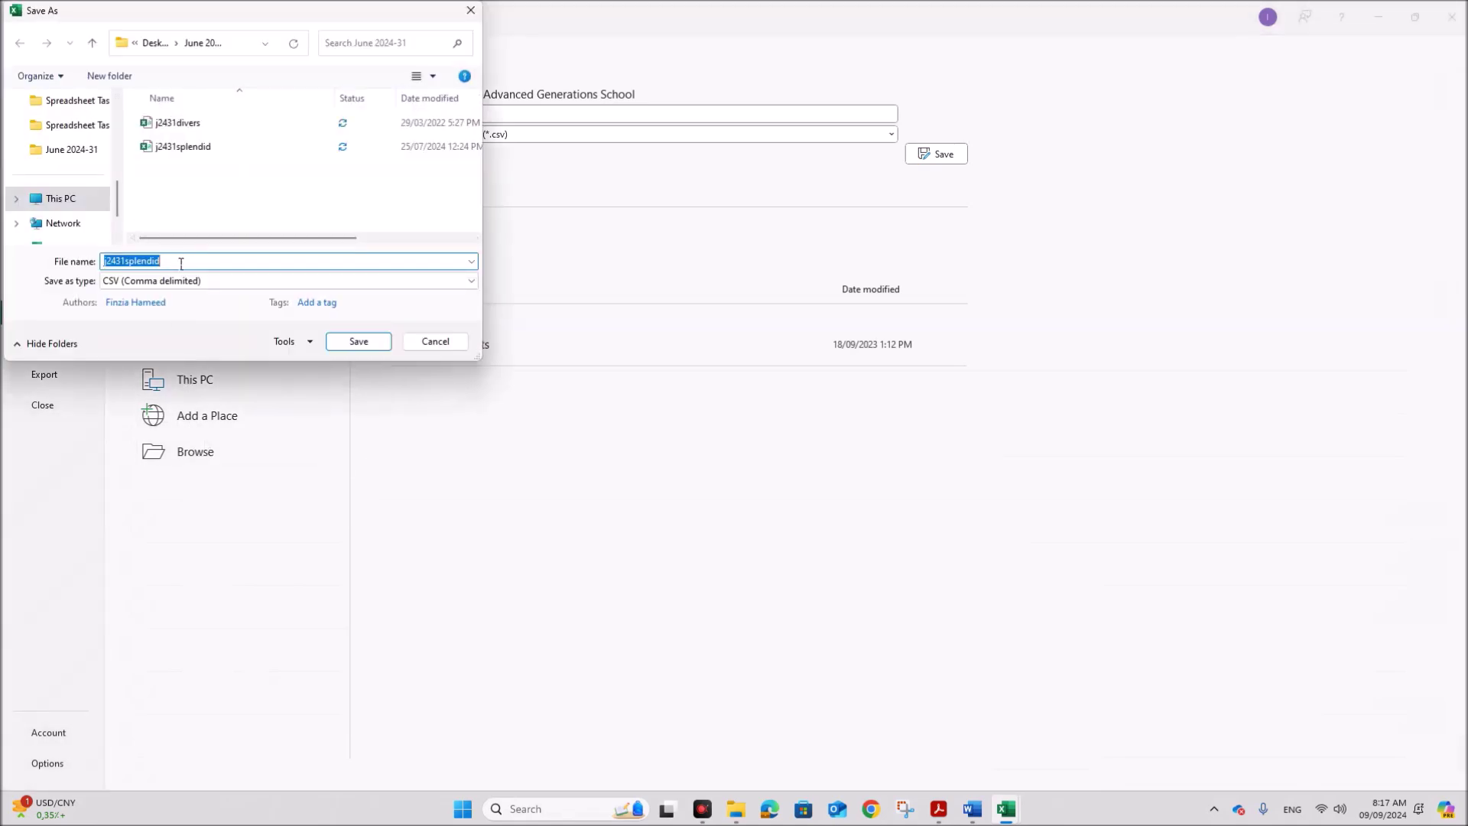
text(Splendid_ZZ123_1234)
click(193, 280)
click(167, 297)
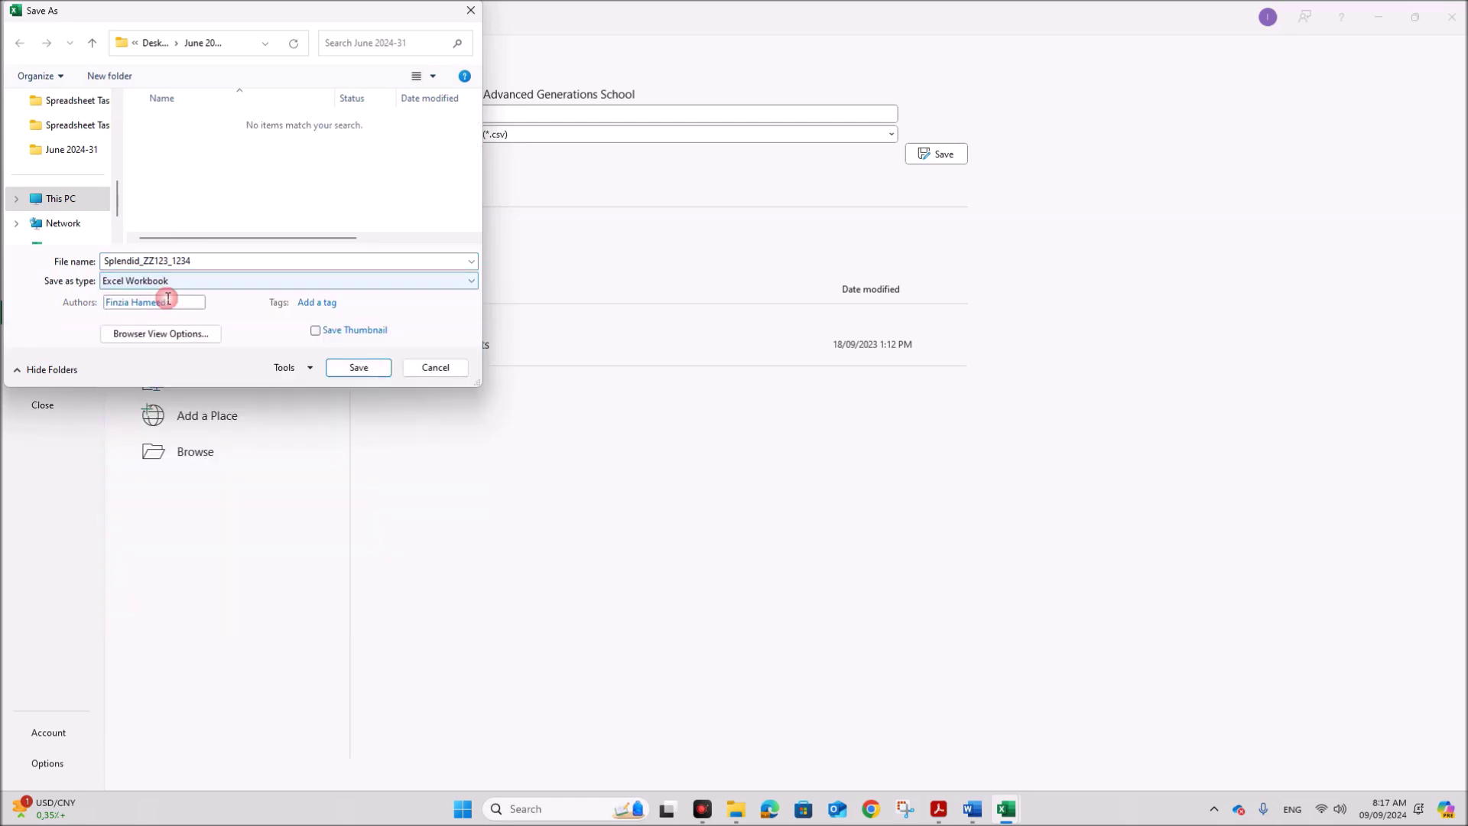
click(356, 369)
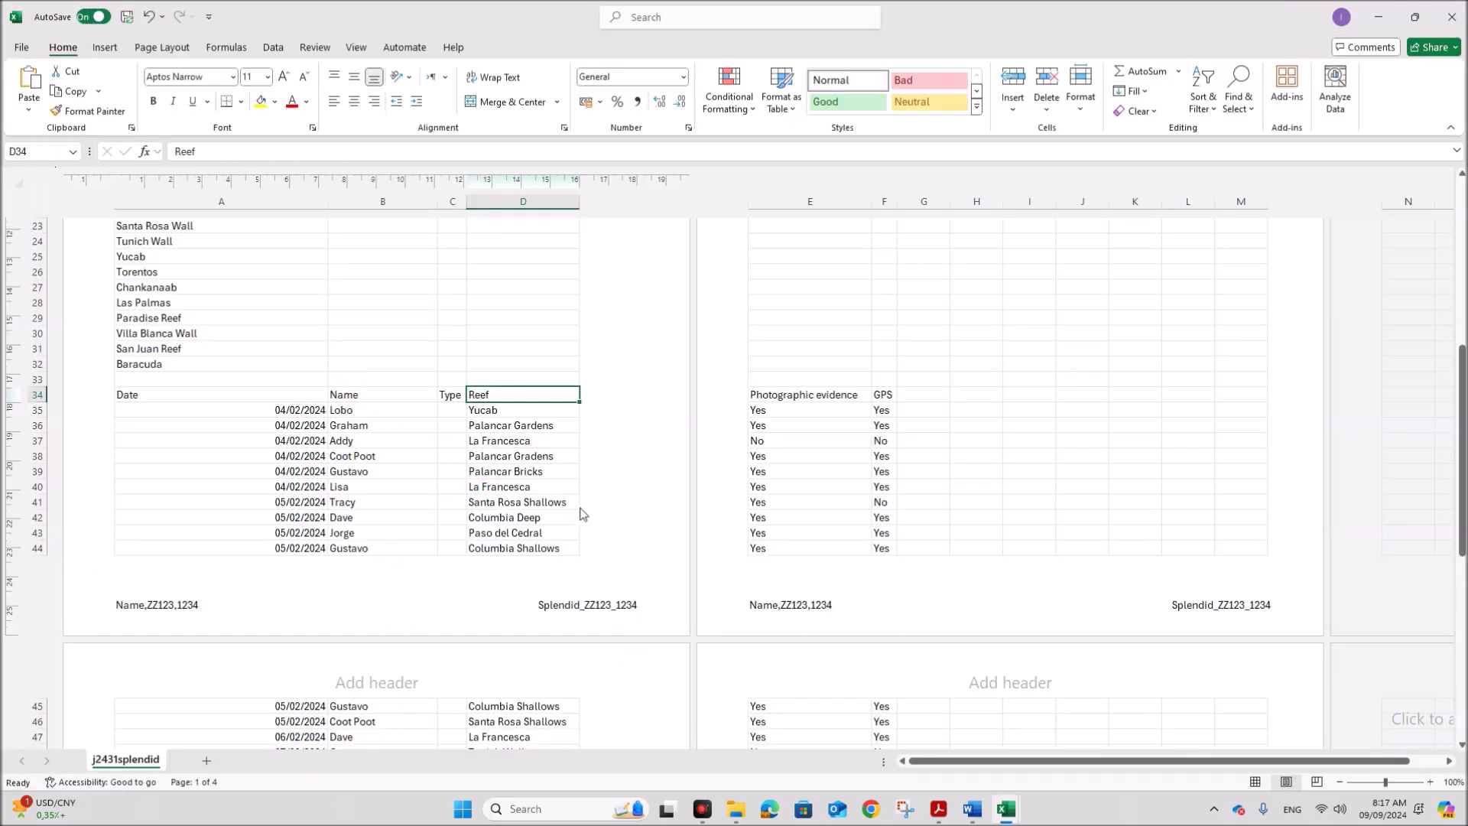
click(550, 473)
- Return to the exam paper and read the Task 2 step 2 instruction about the replicable lookup formula in cell C35
click(938, 809)
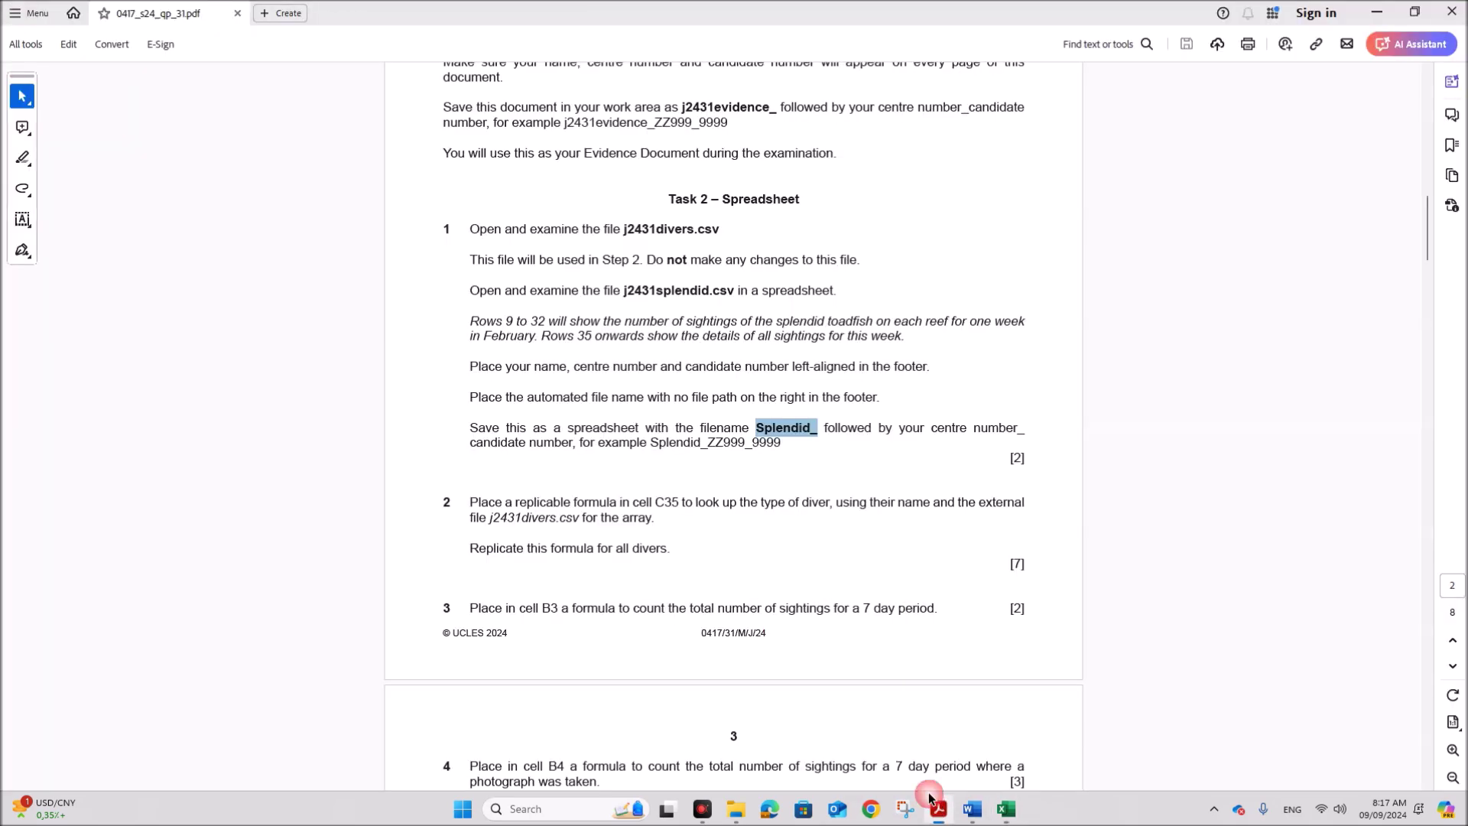
scroll(625, 548, down, 1)
drag(514, 429, 931, 430)
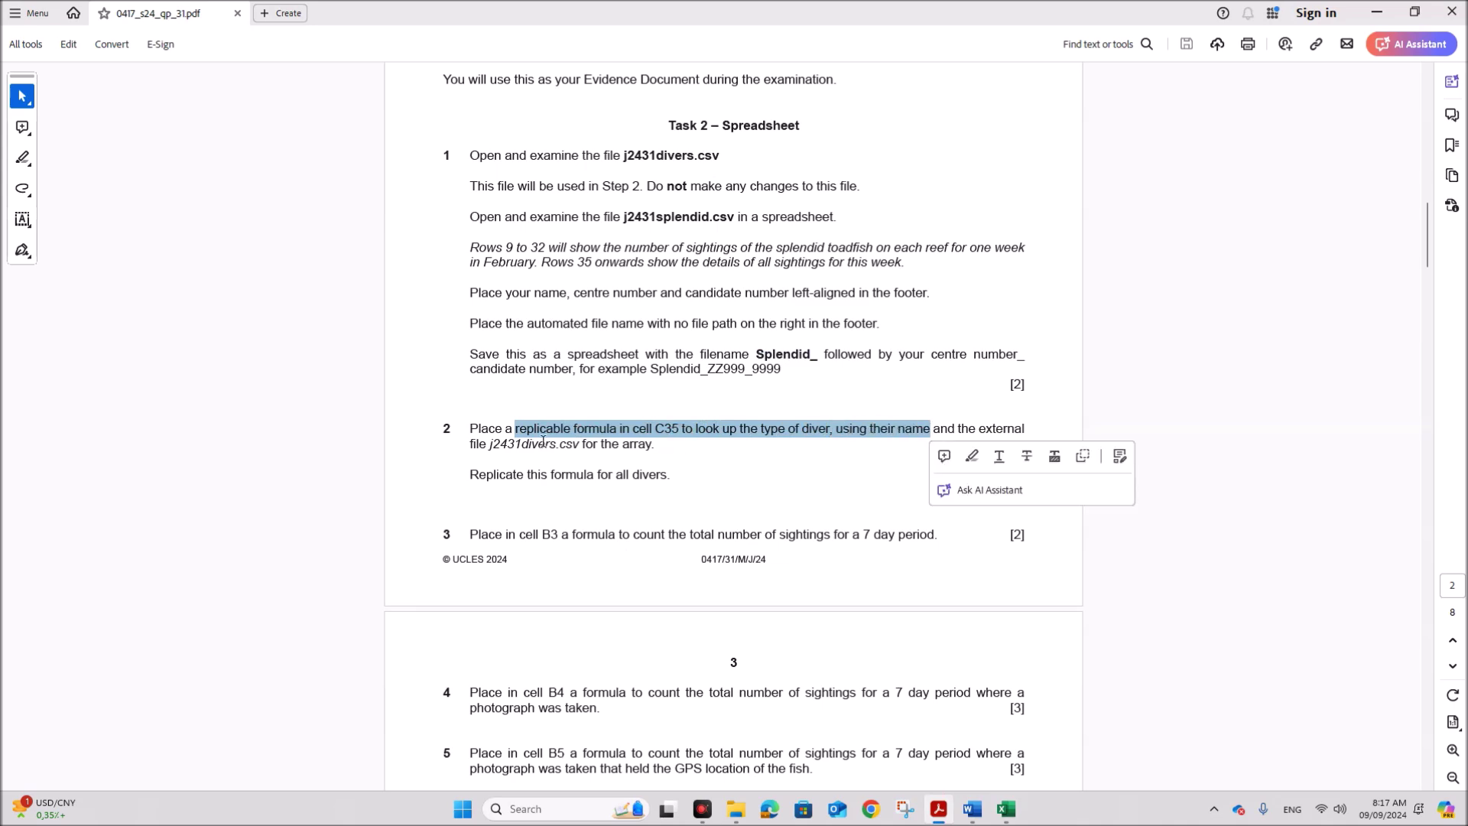
- Note the j2431divers.csv file name in the exam paper, then switch to the Splendid_ZZ123_1234 workbook and set it to Normal view
drag(493, 443, 583, 445)
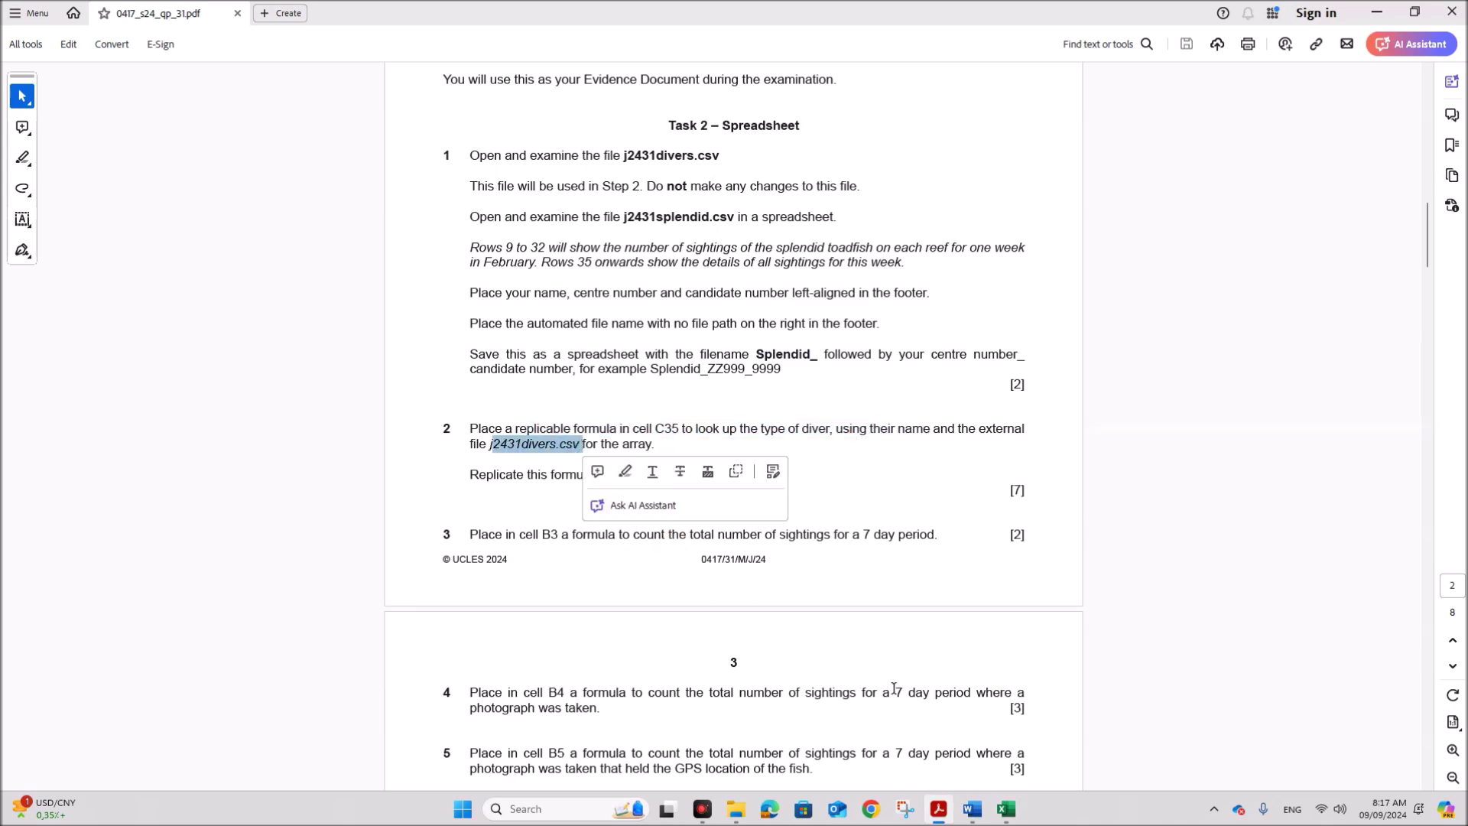
mouse_move(1009, 815)
click(925, 736)
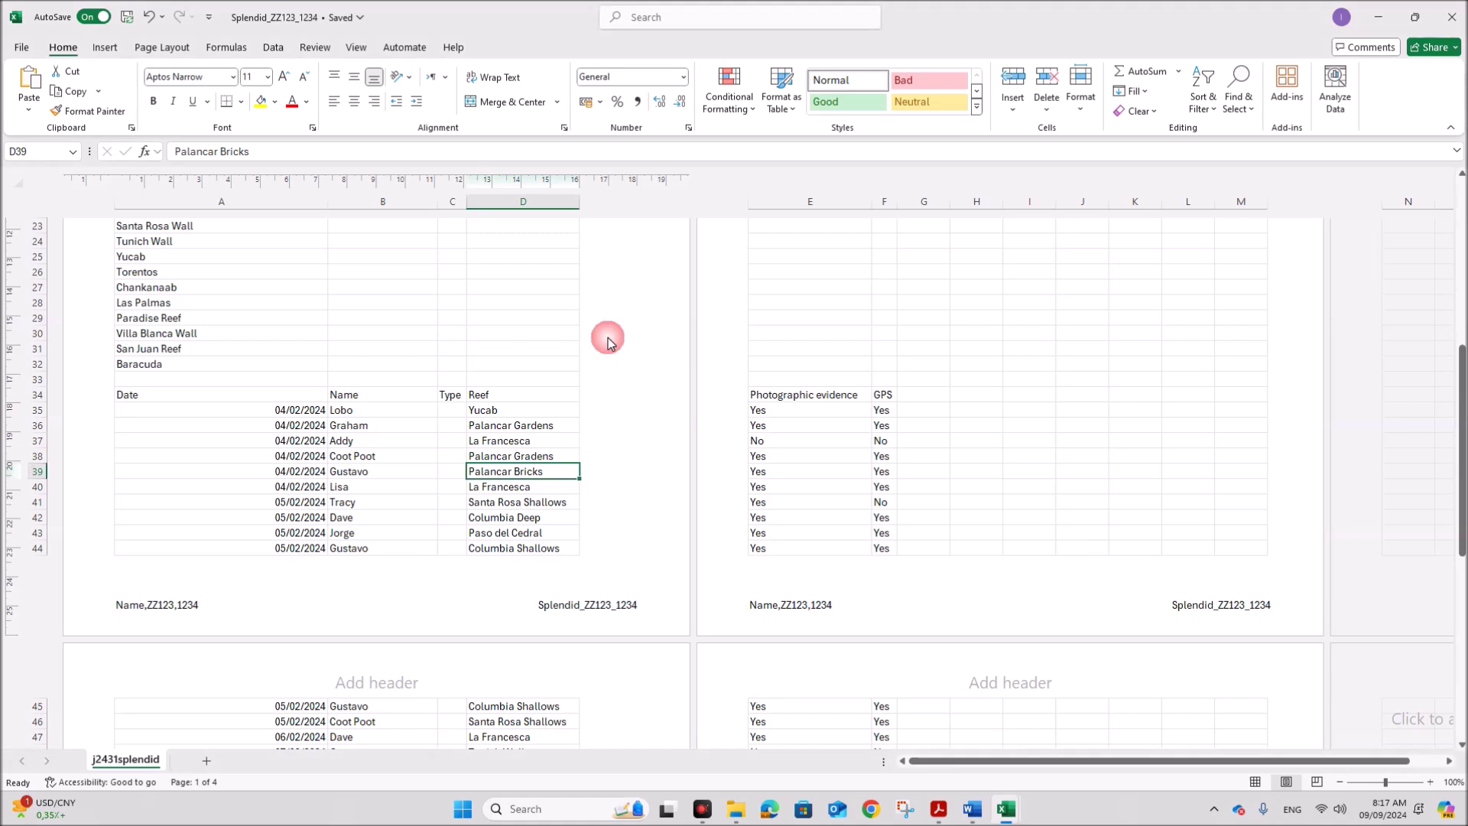
click(291, 333)
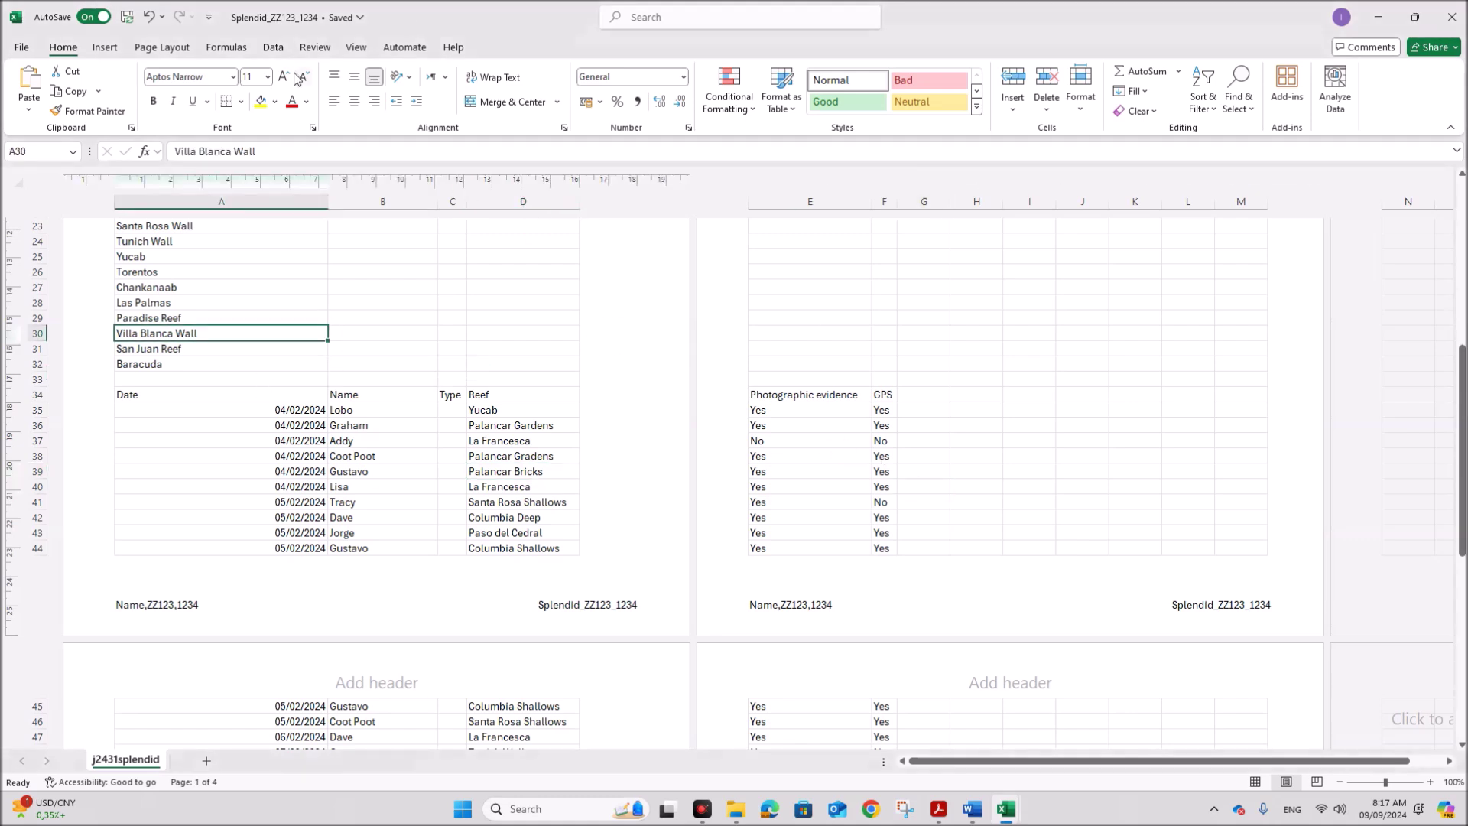
click(354, 49)
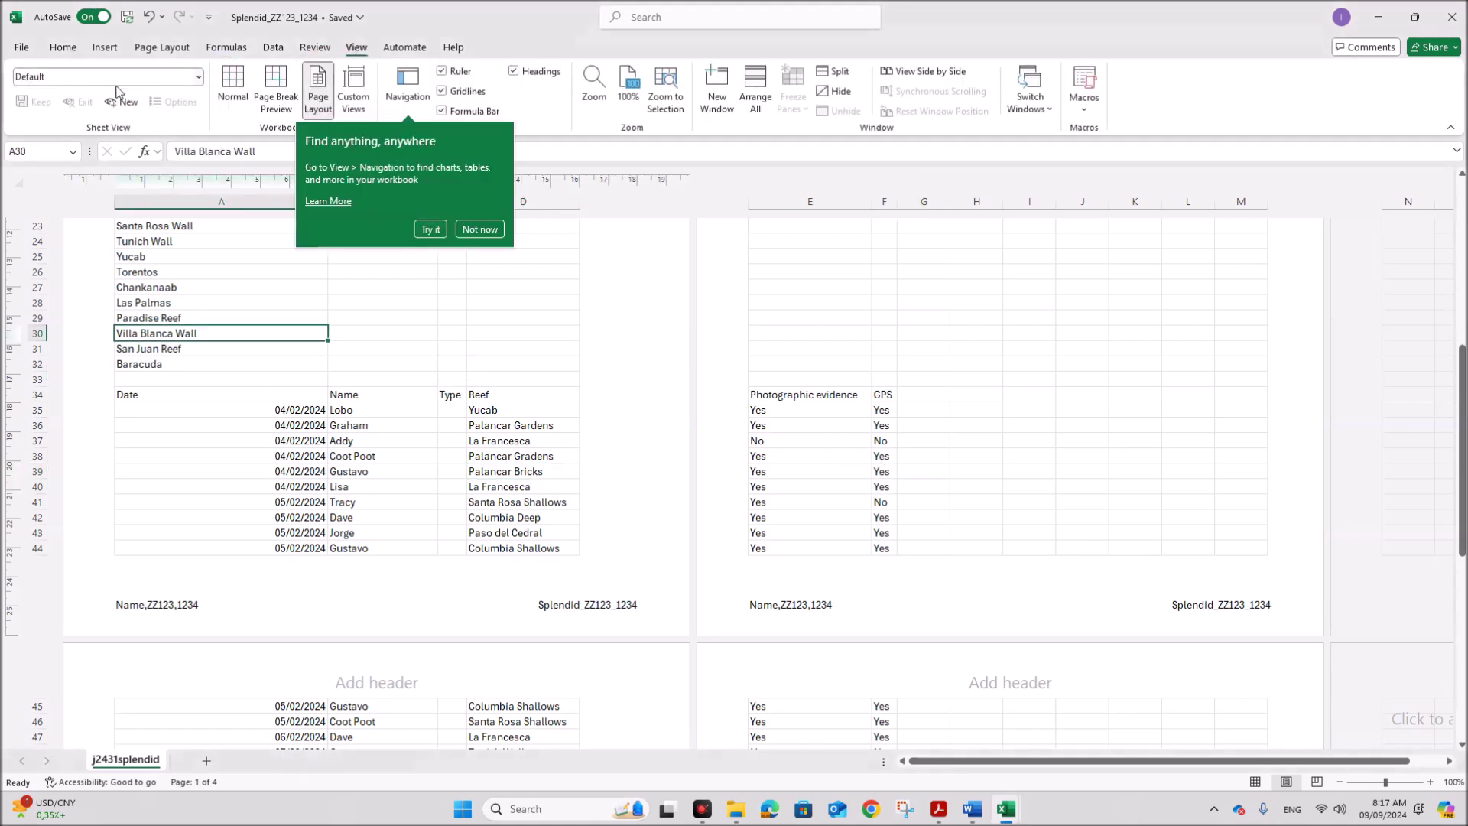
click(481, 228)
click(232, 88)
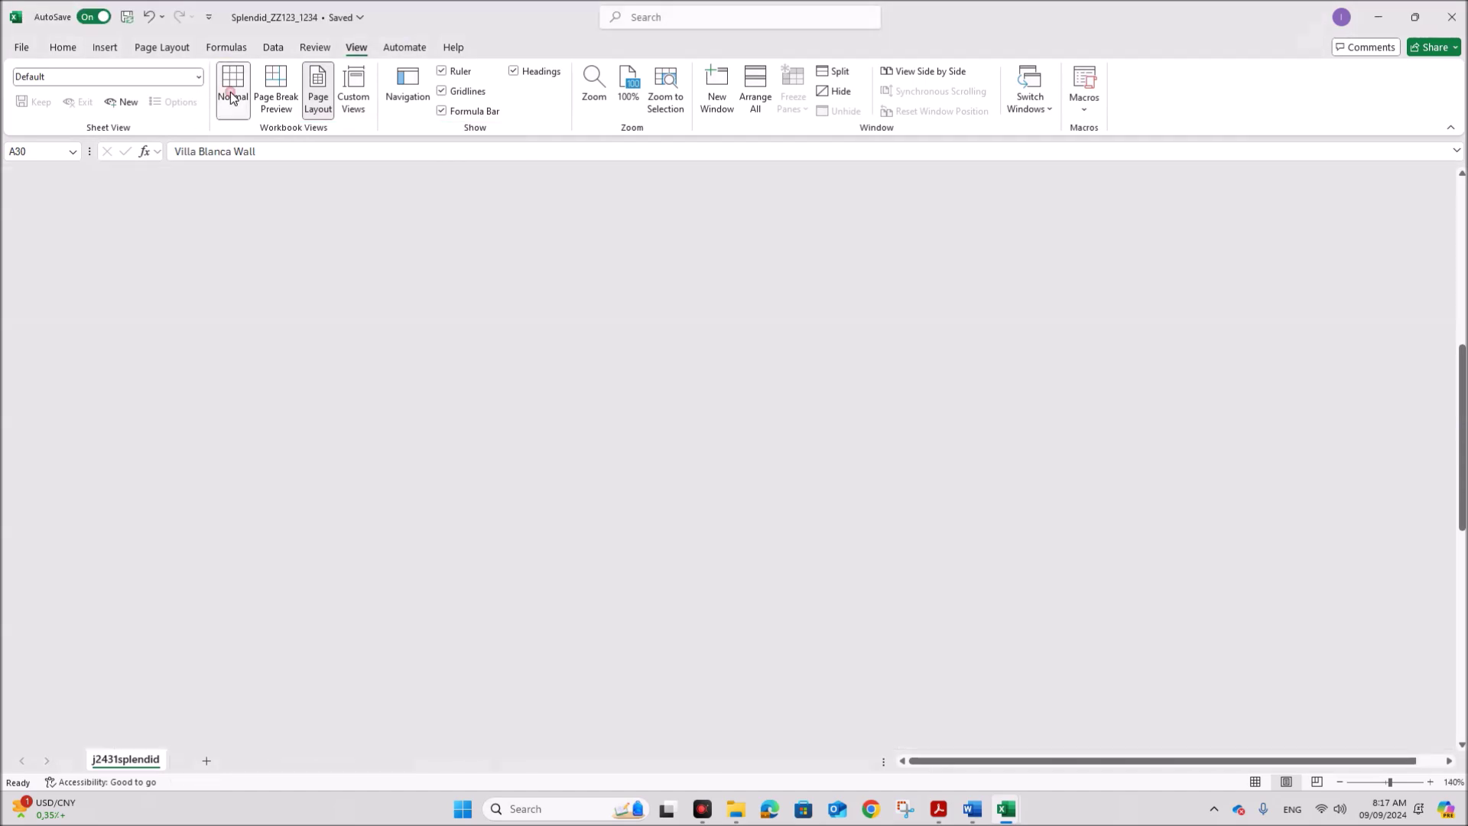
- Widen column C, which holds the Type heading of the sightings table in the Splendid worksheet
scroll(414, 451, up, 5)
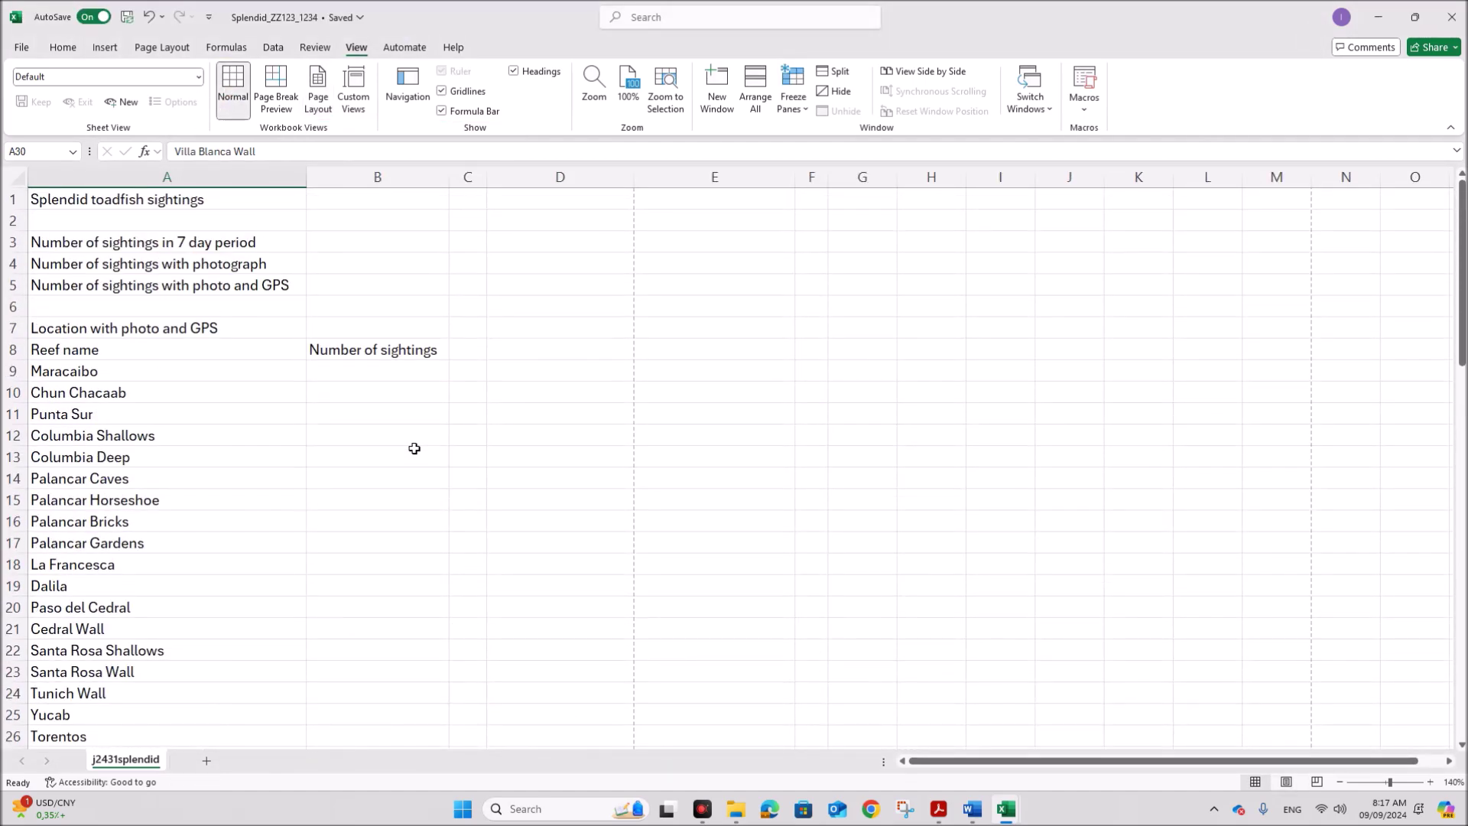
click(389, 386)
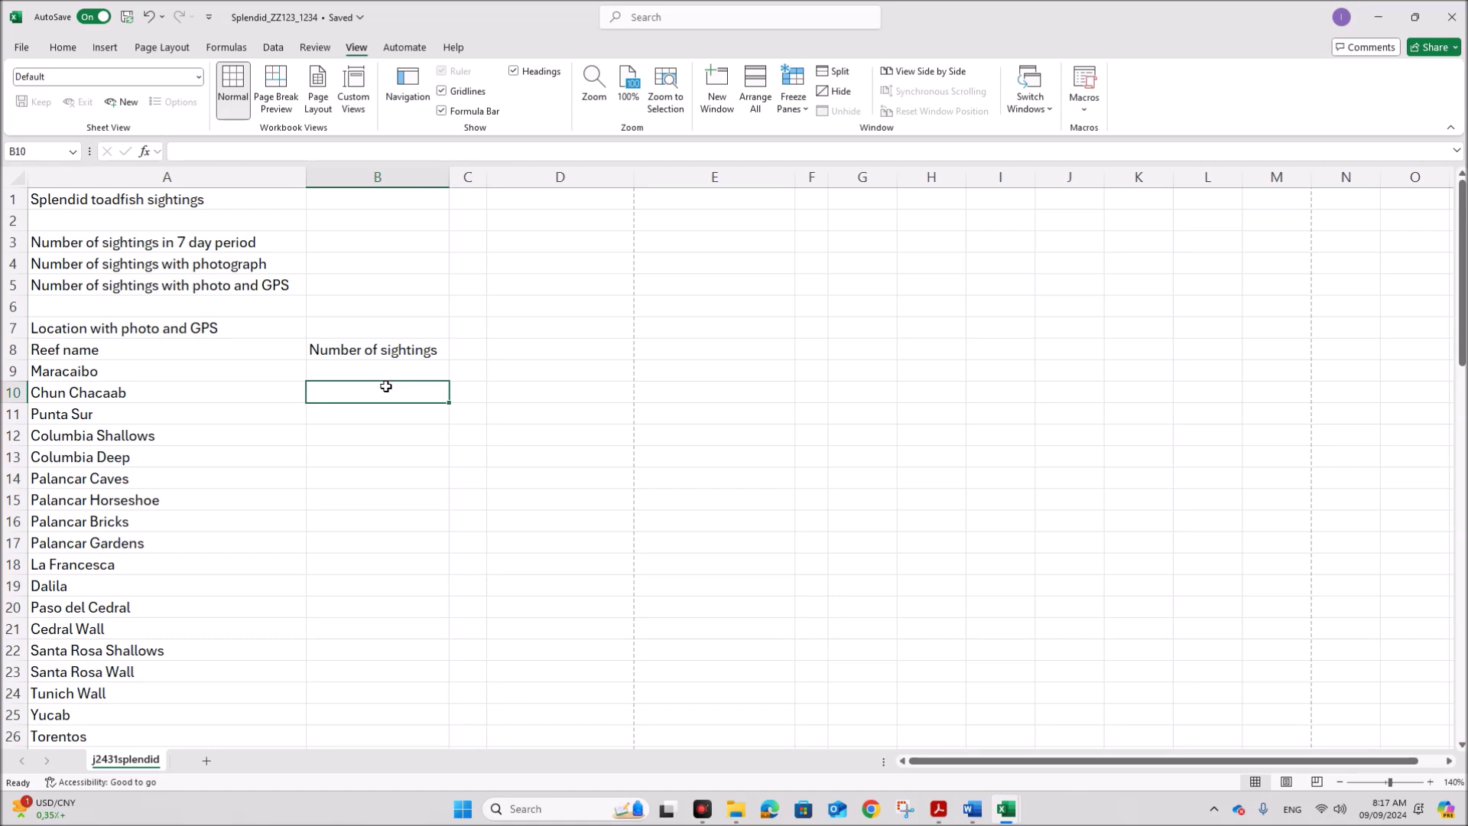
scroll(508, 570, down, 8)
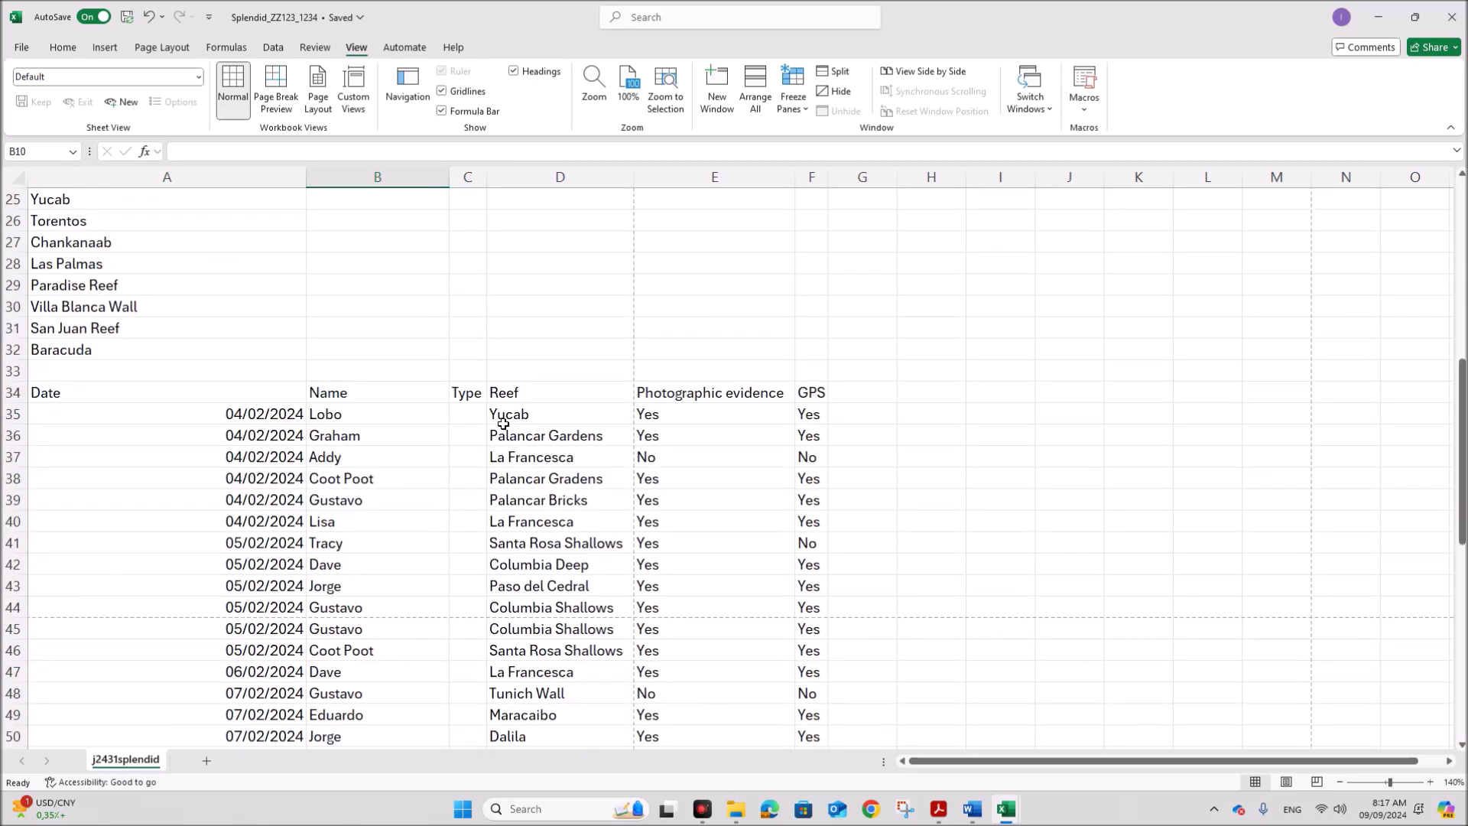
drag(484, 179, 529, 179)
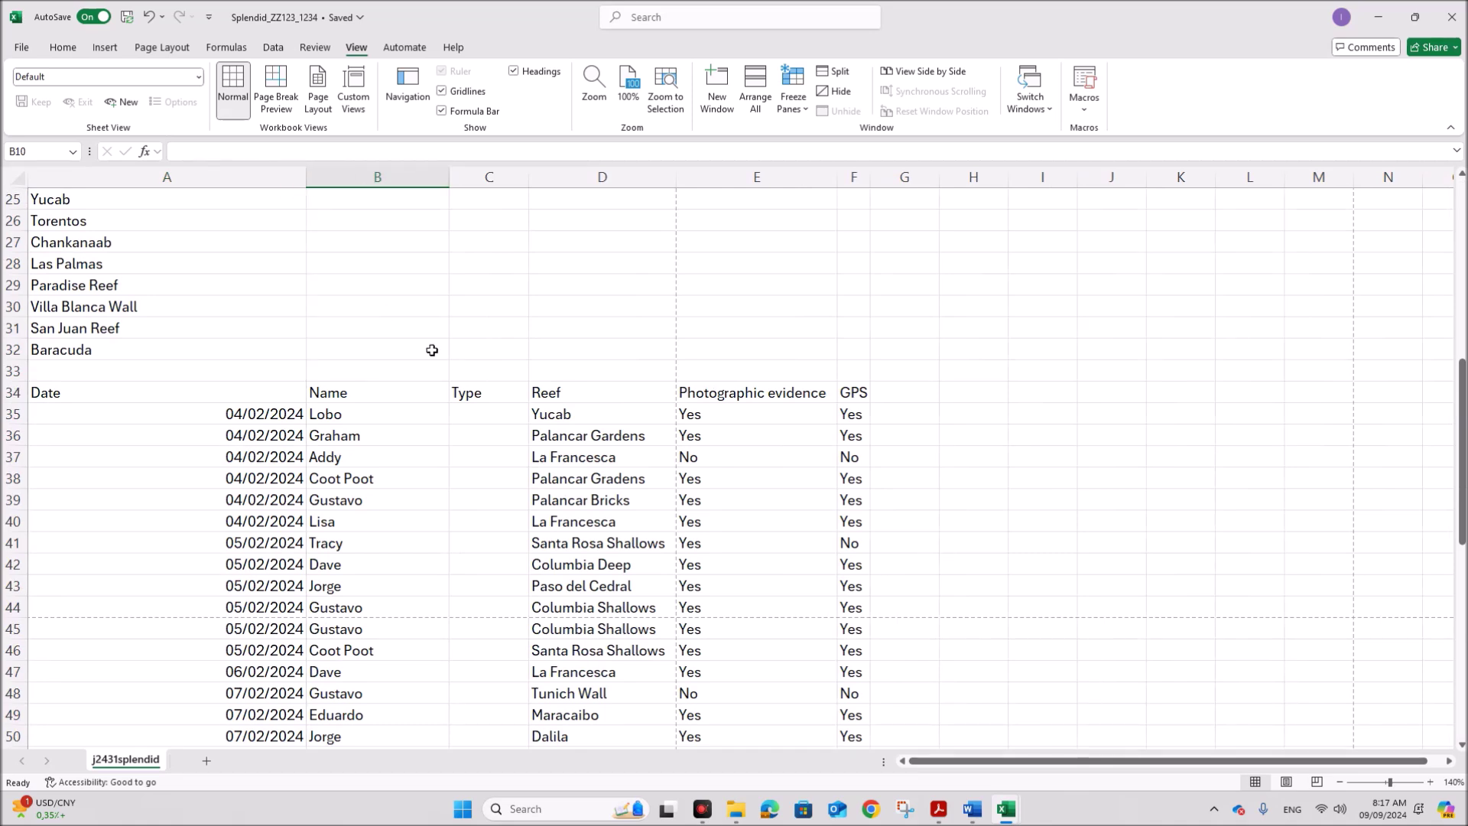
- Locate cell C35 and the diver name in B35, and check in the exam paper which value the lookup must use
click(481, 411)
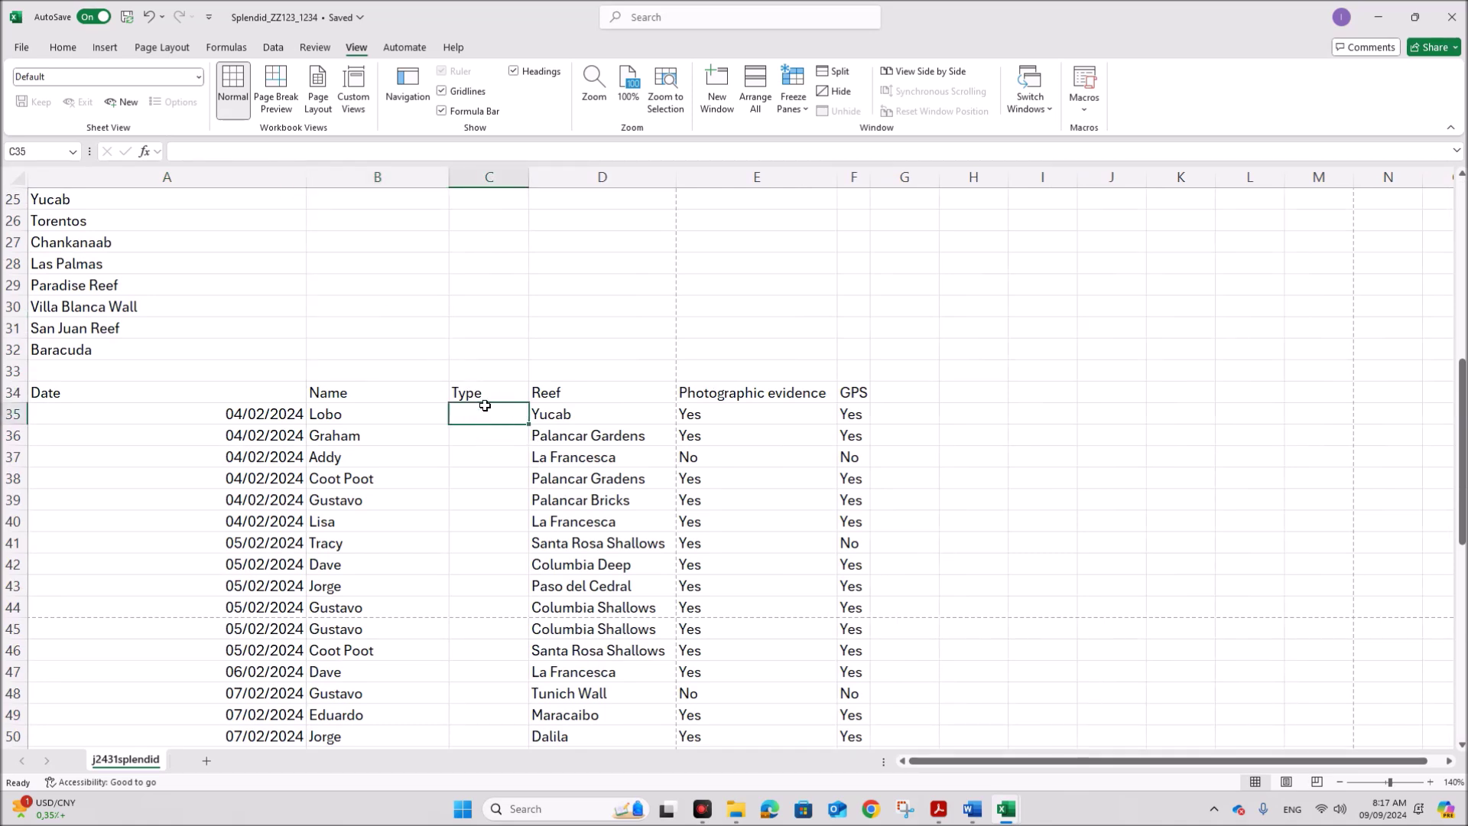
click(328, 415)
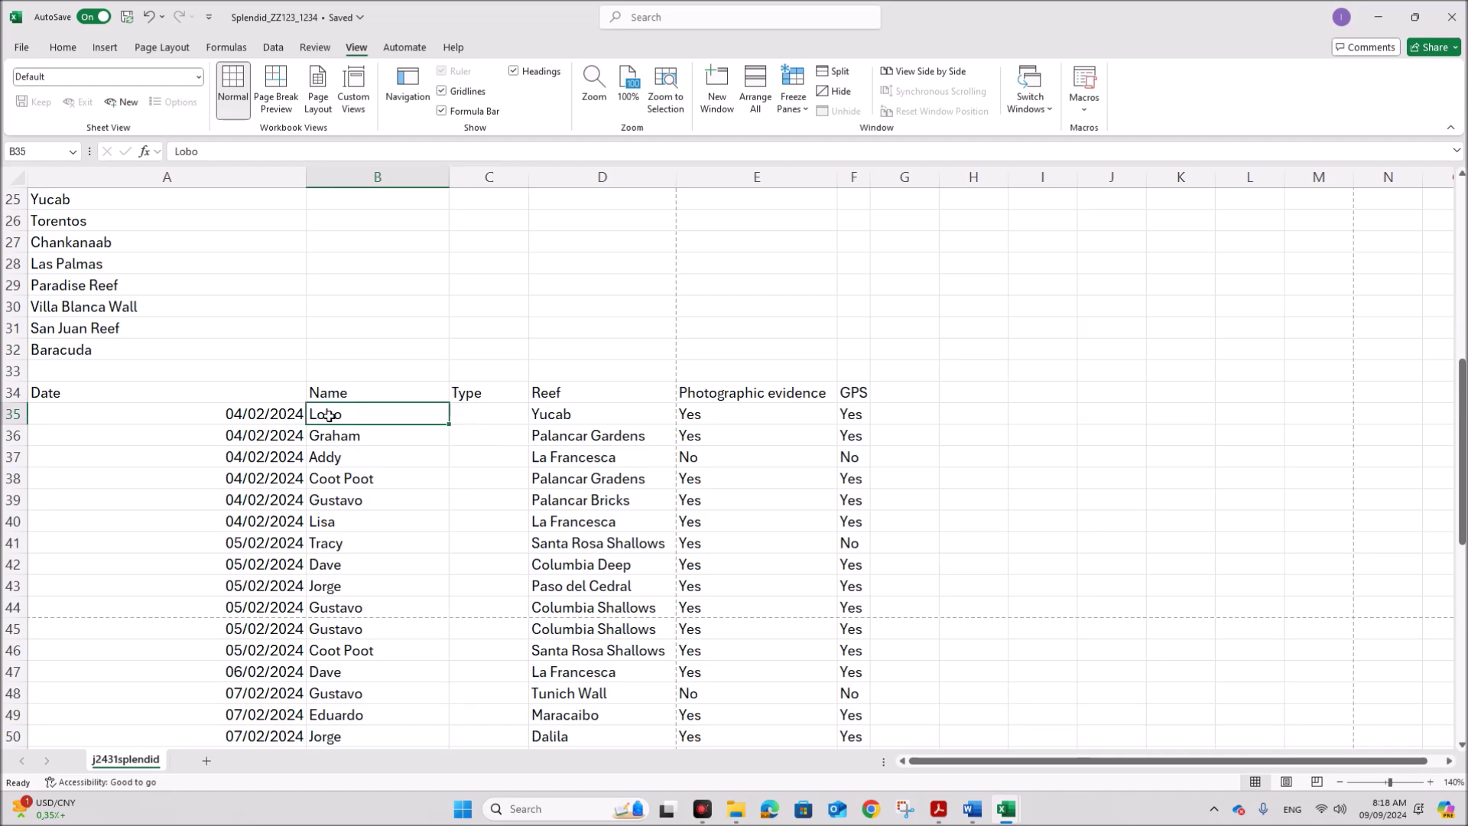
click(939, 808)
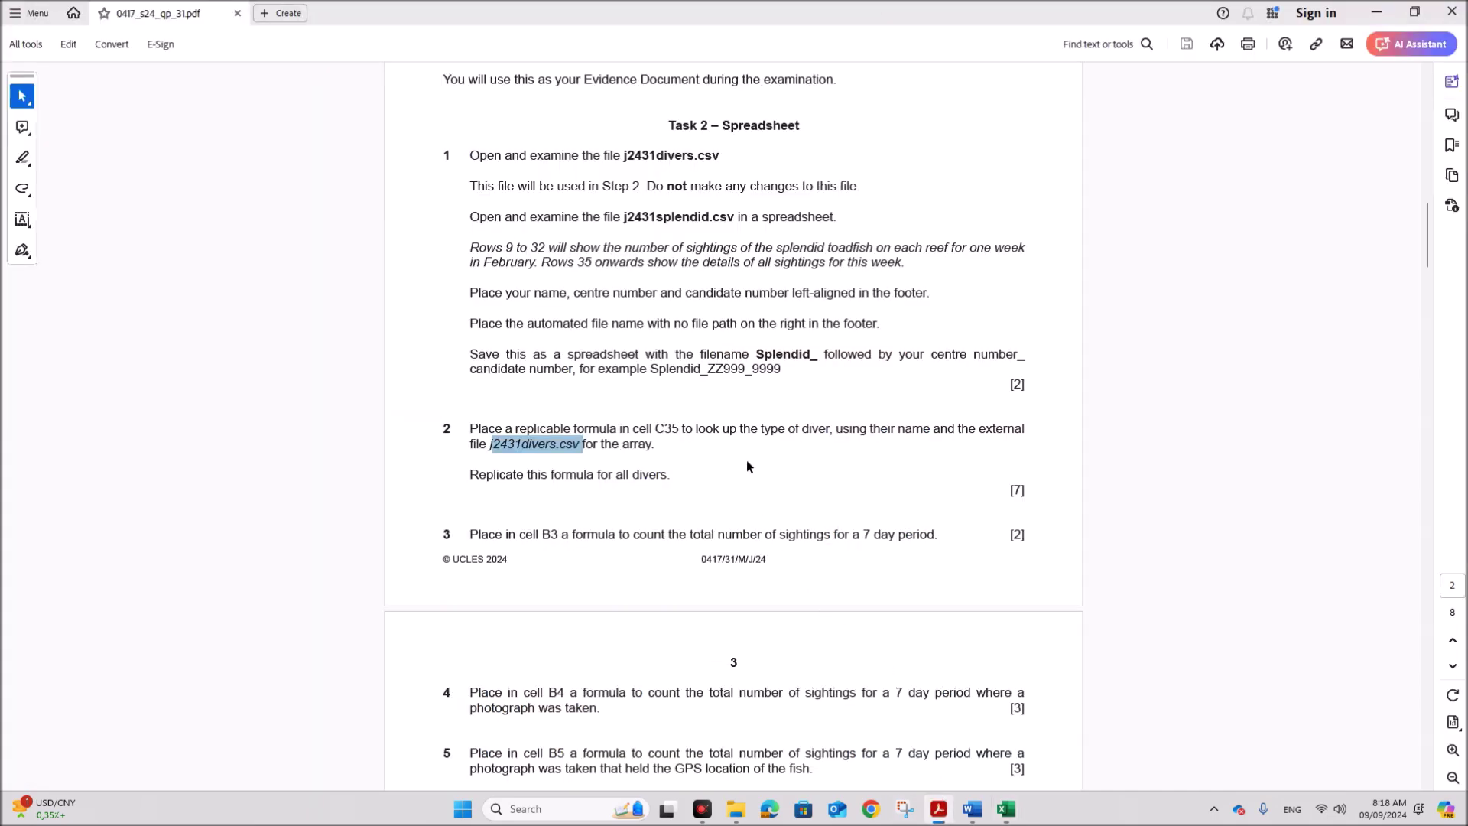
drag(761, 428, 929, 429)
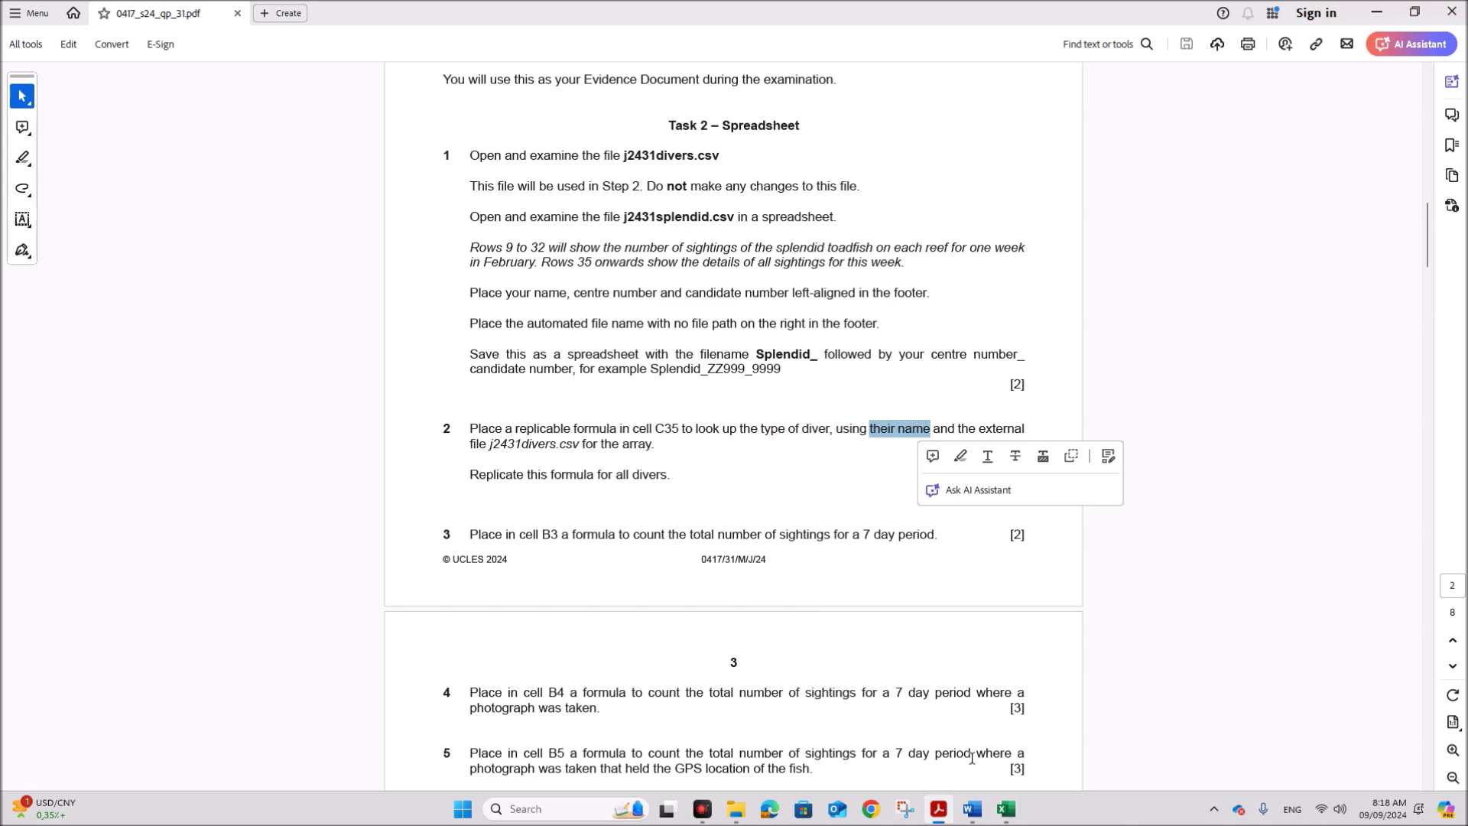
- Switch to the j2431divers workbook and examine its Name, Years diving and Type columns
mouse_move(1011, 809)
click(1049, 751)
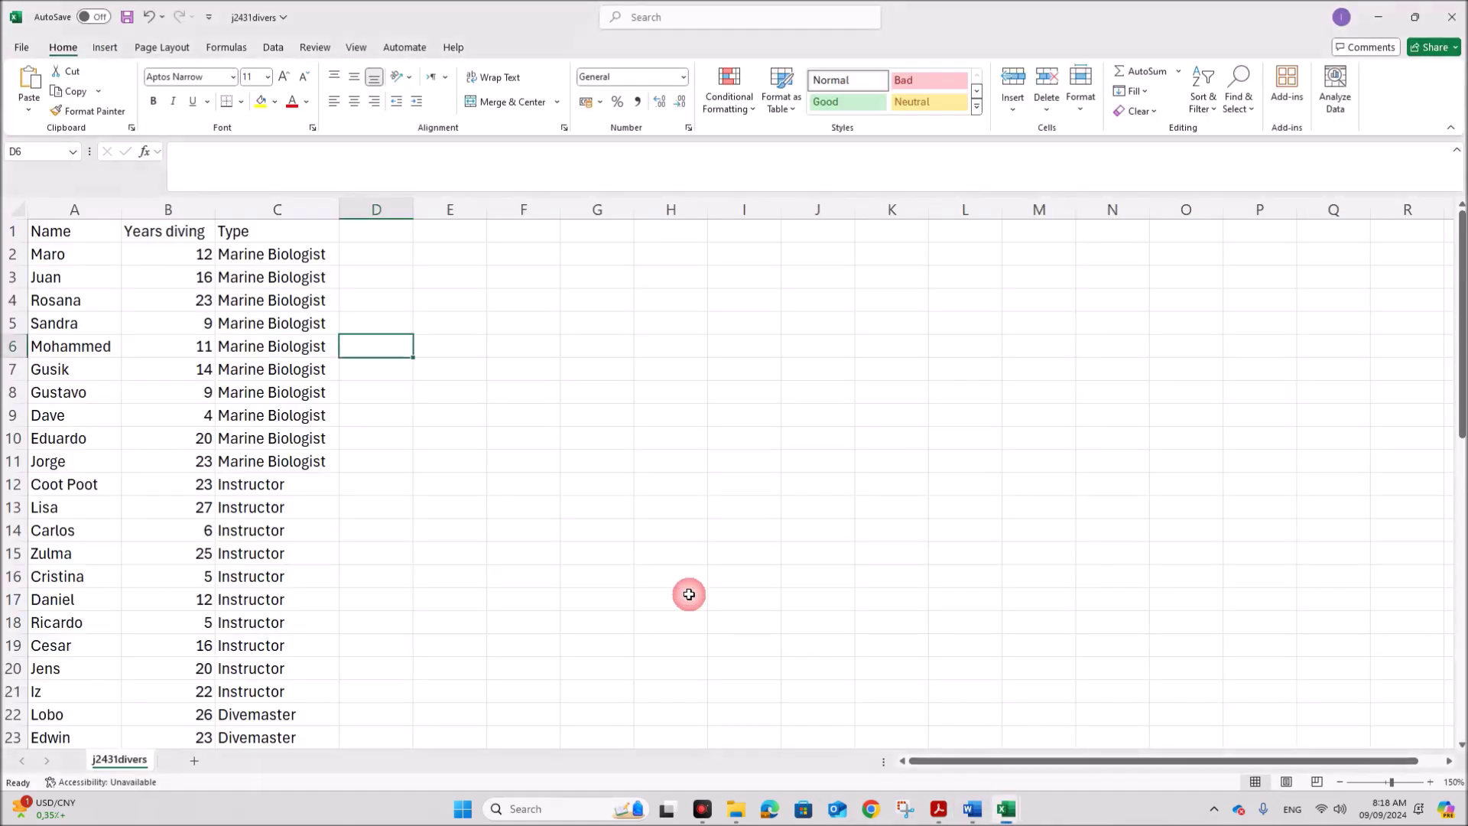
click(204, 350)
drag(67, 268, 132, 516)
drag(175, 296, 176, 416)
drag(285, 255, 287, 483)
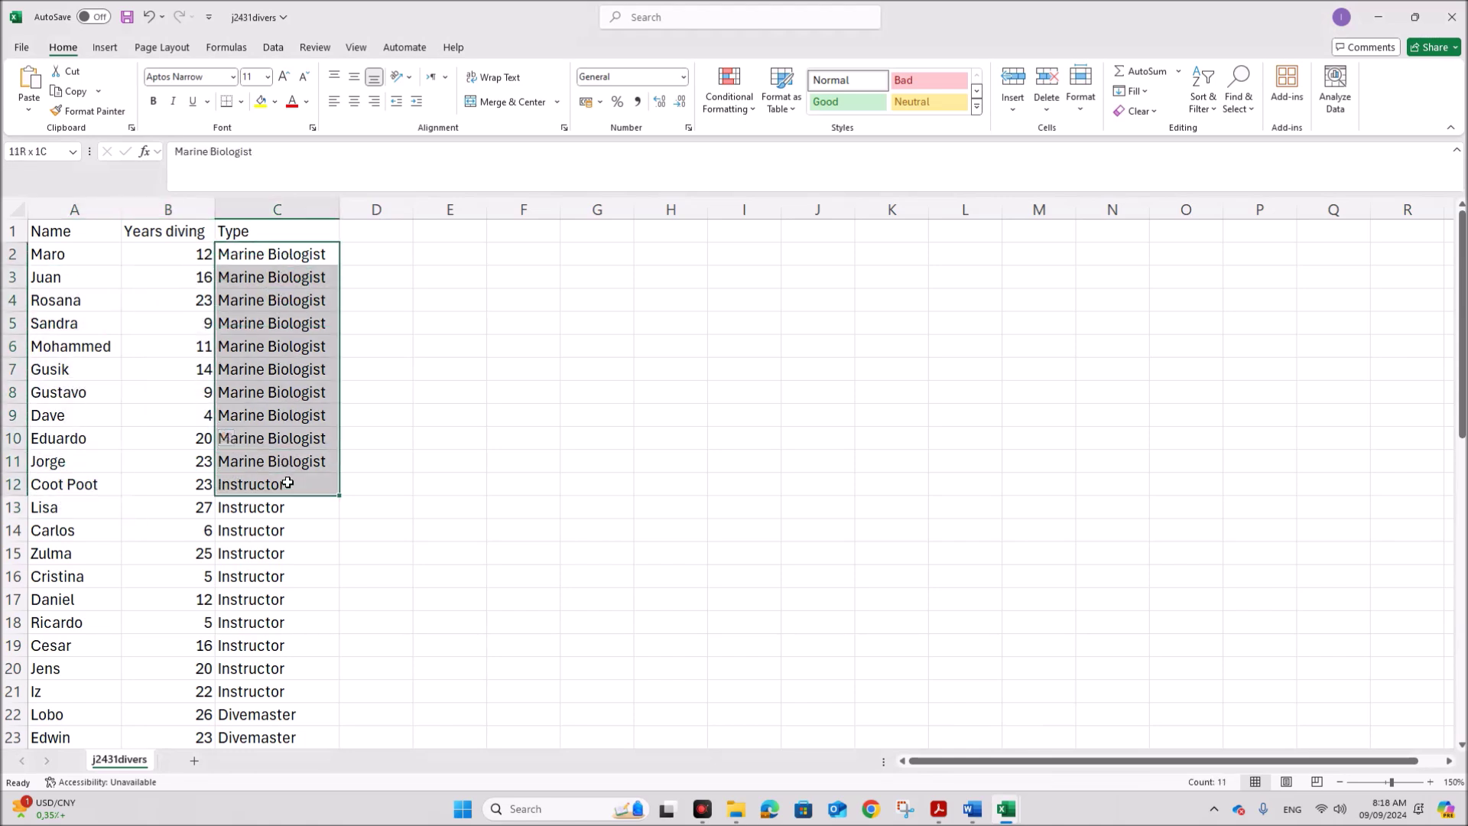
click(450, 369)
drag(299, 256, 272, 553)
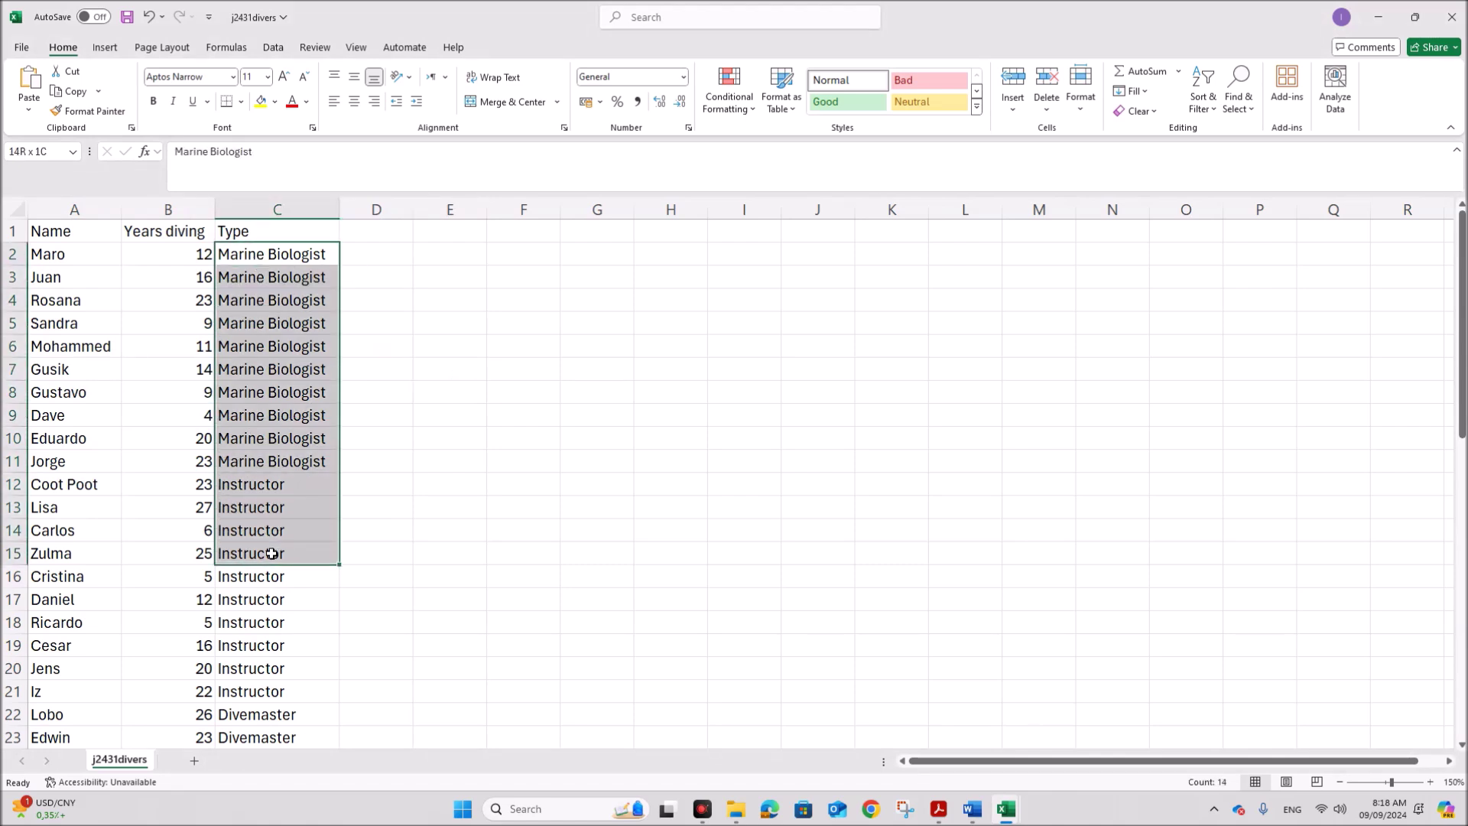
click(100, 390)
click(41, 234)
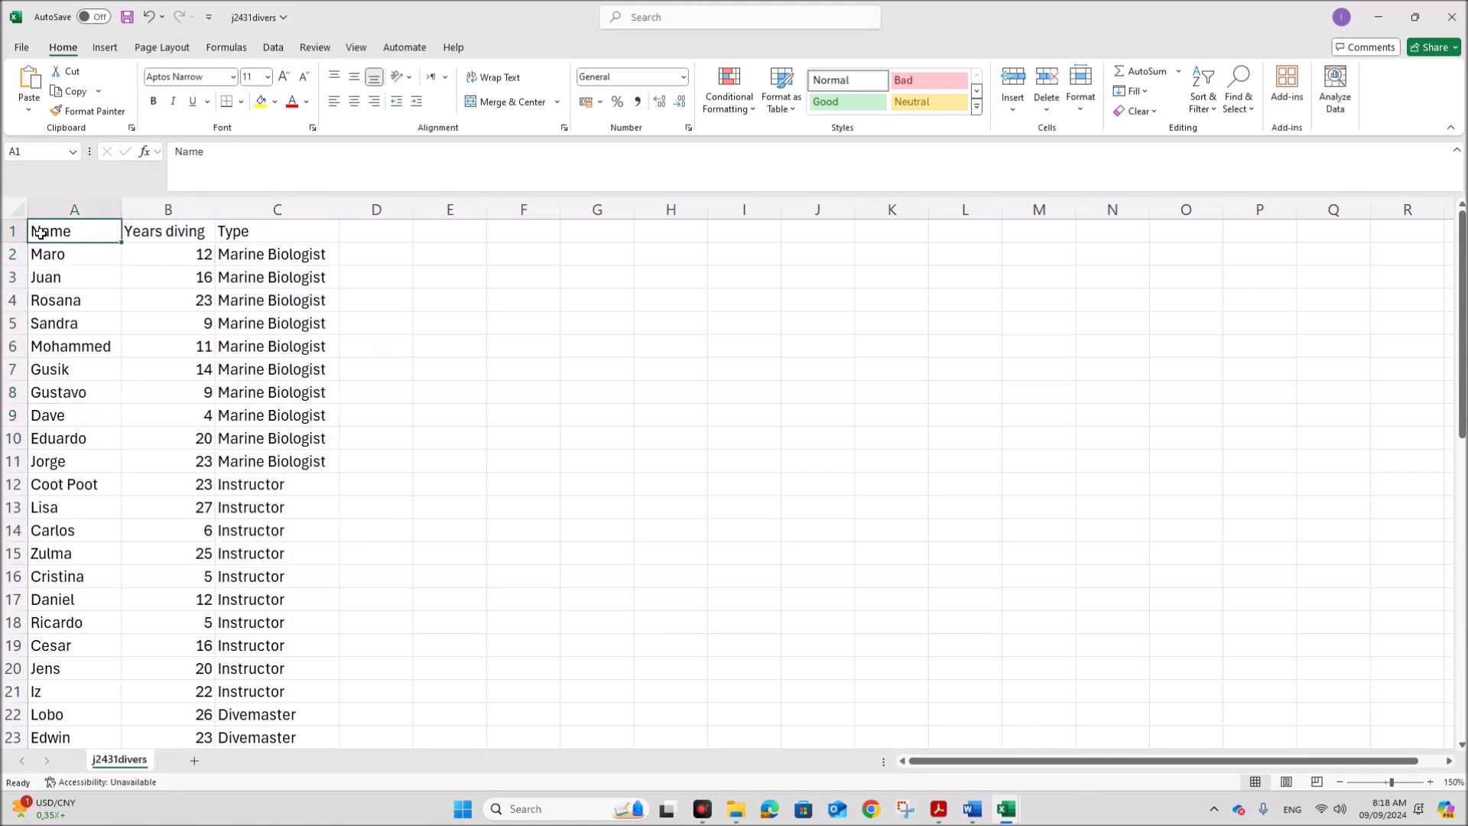
- In cell C35 of the Splendid workbook, begin a VLOOKUP formula using its function arguments, with B35 as the Lookup_value
mouse_move(1006, 807)
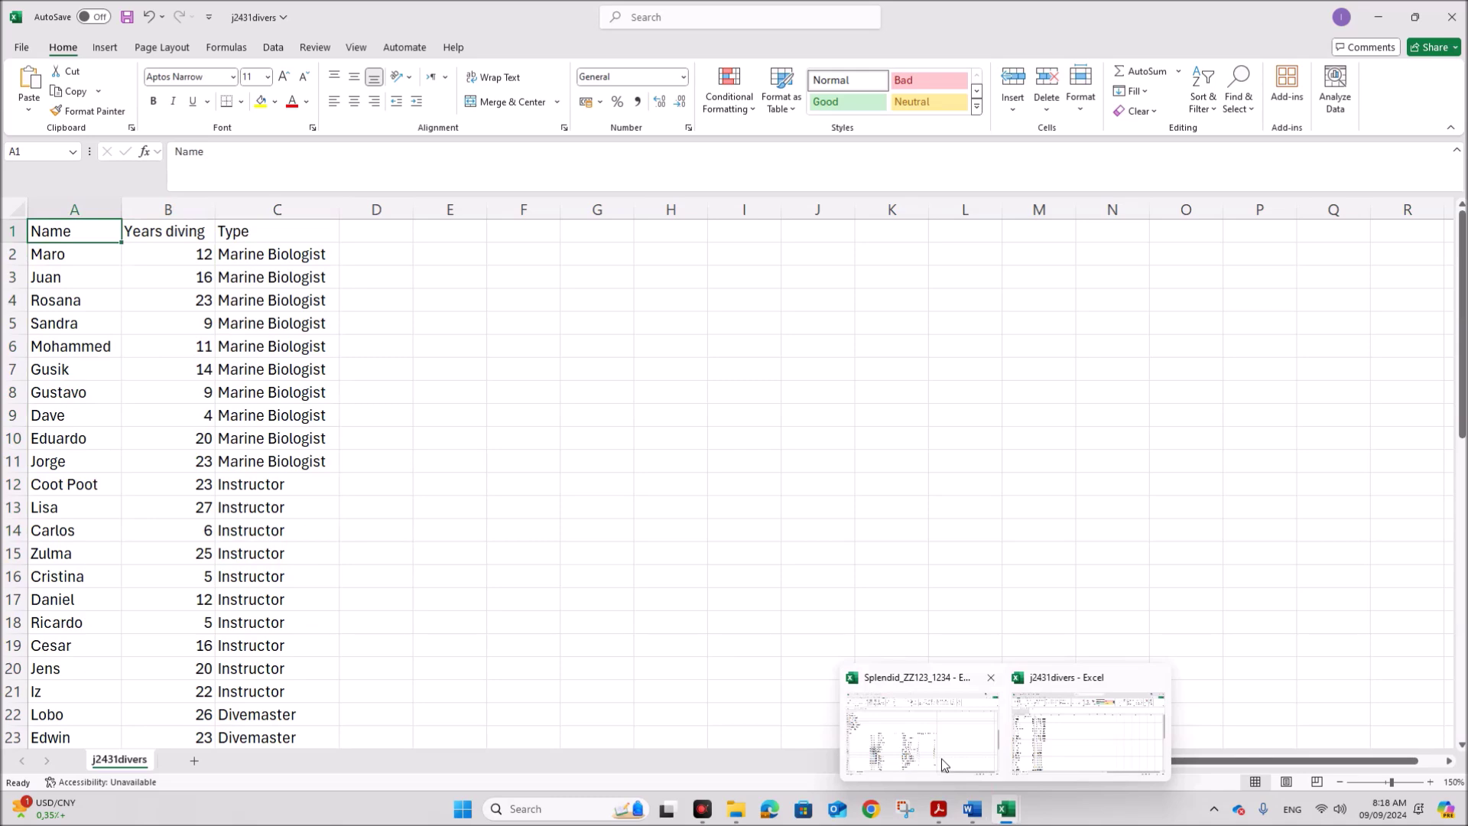
click(942, 758)
click(477, 414)
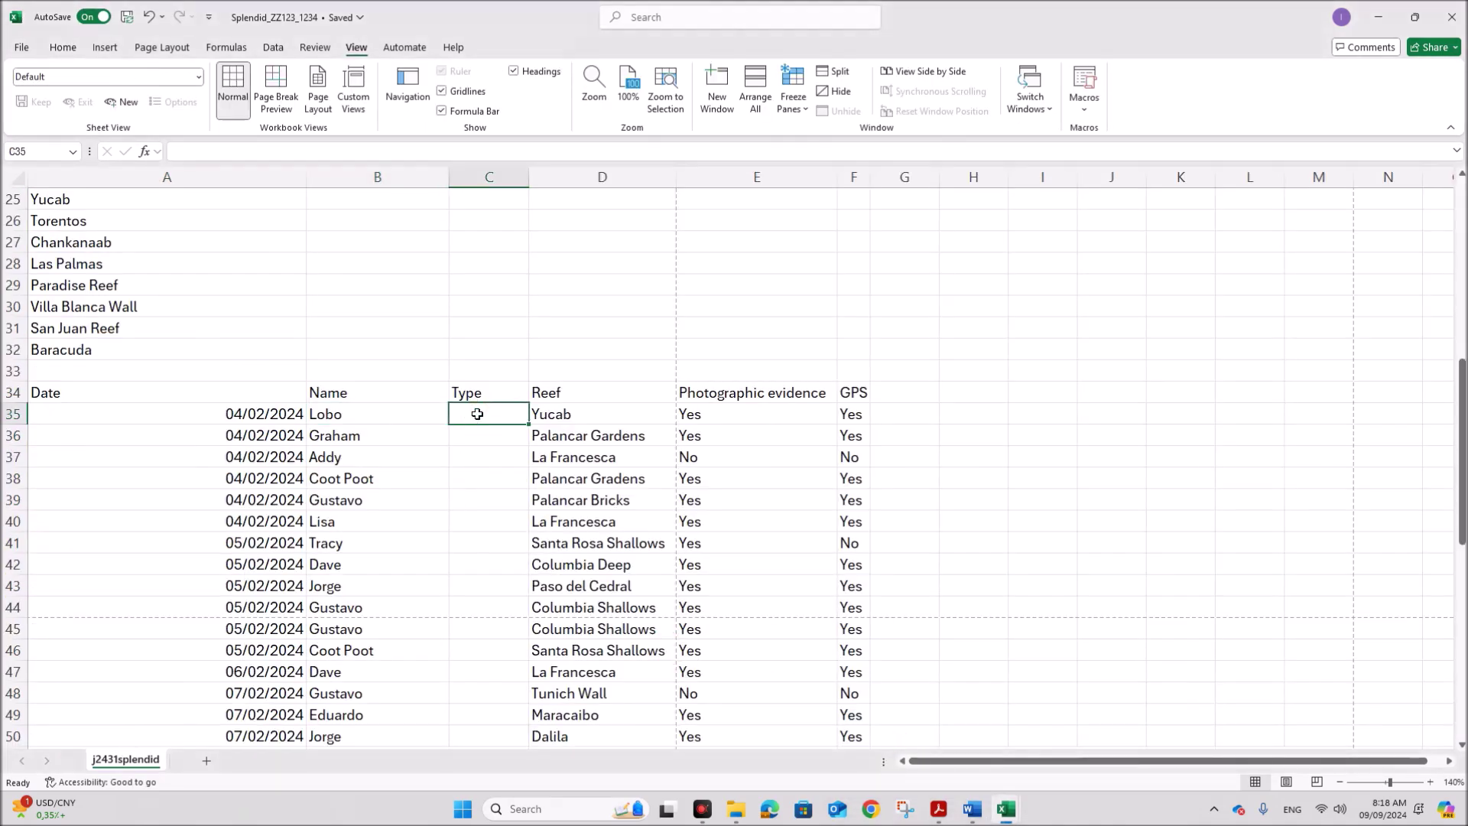
text(=vl)
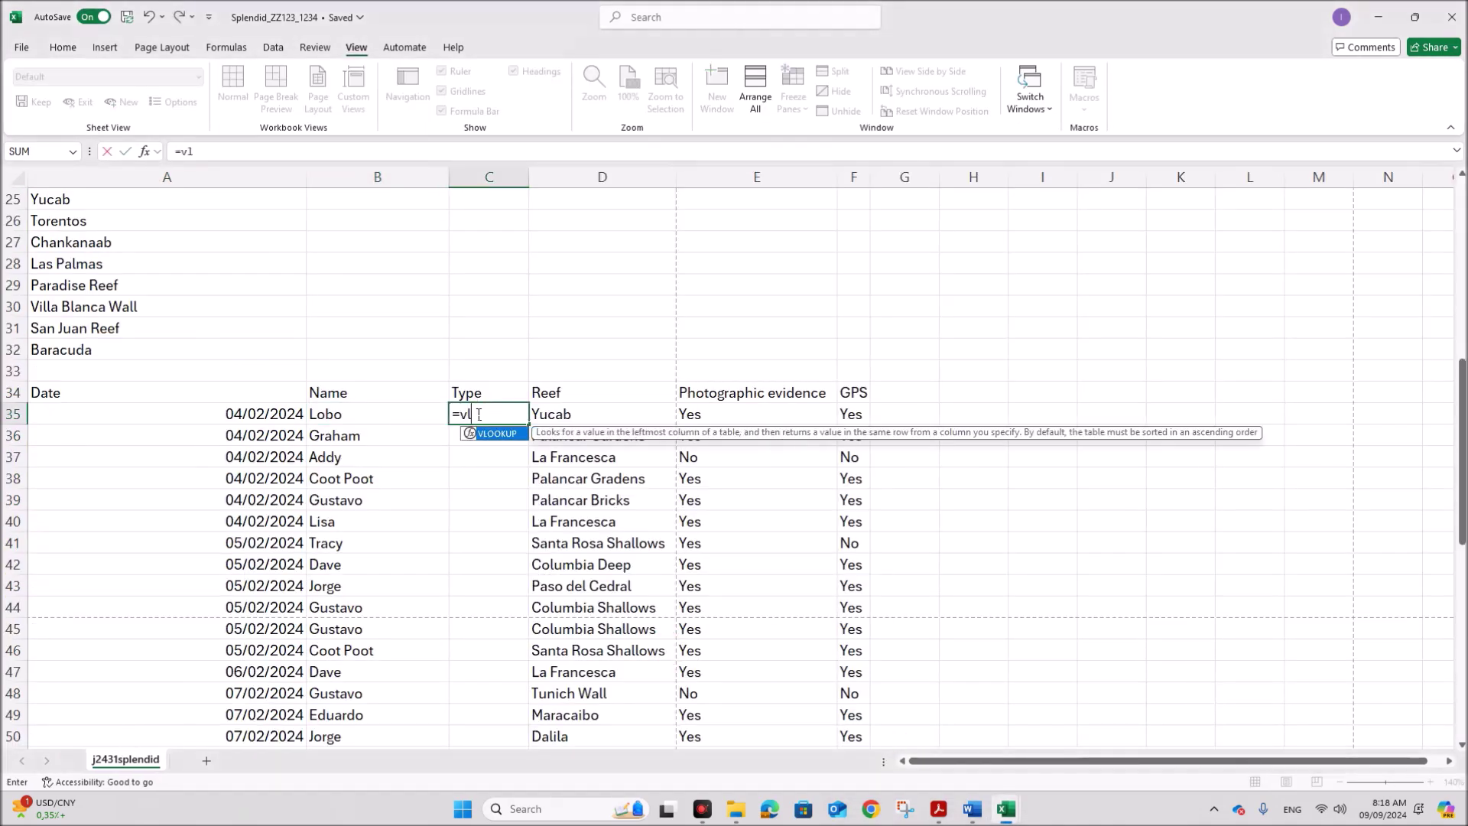
text(ookup()
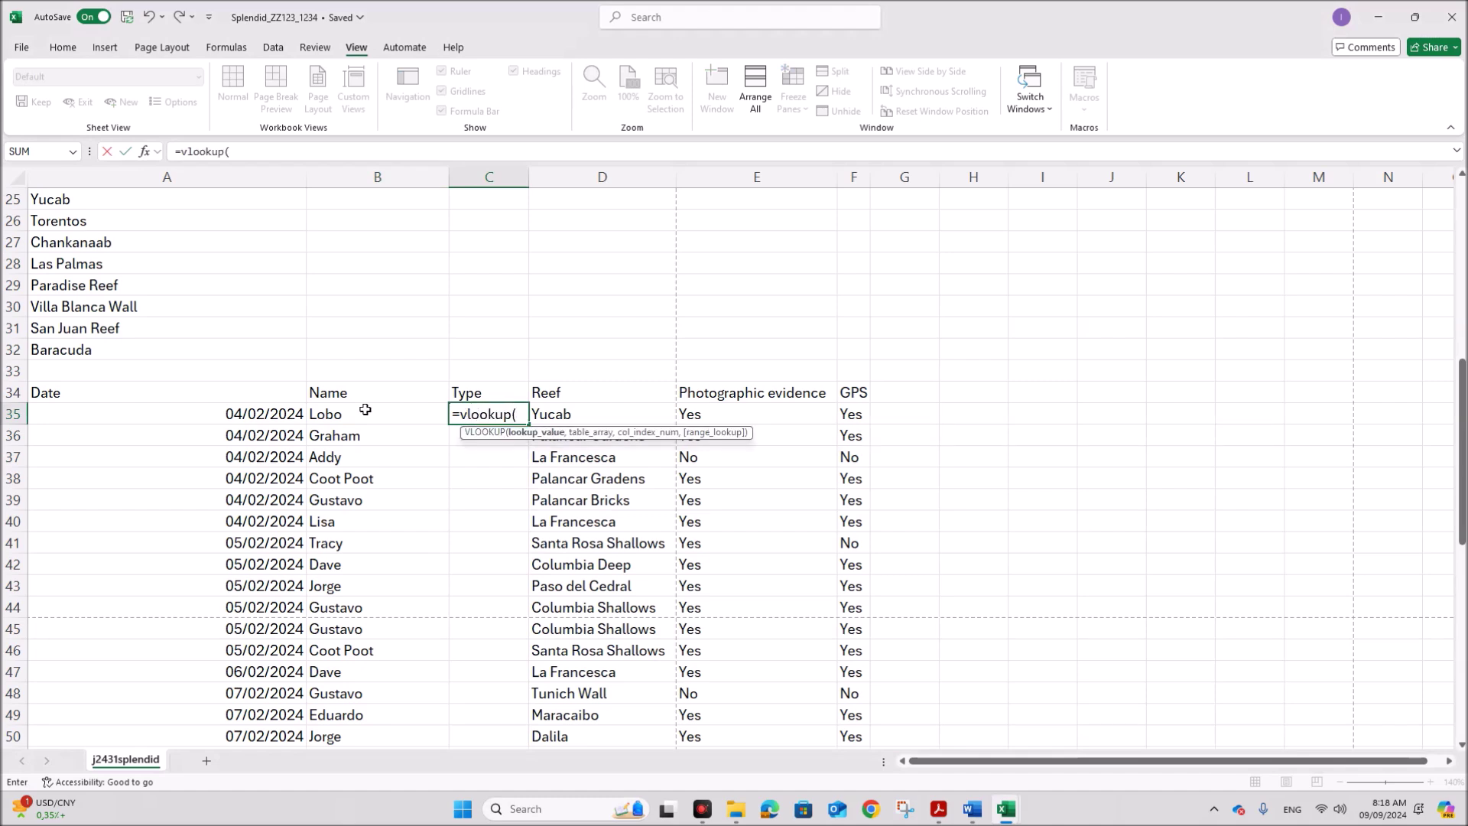
click(145, 152)
drag(418, 39, 812, 264)
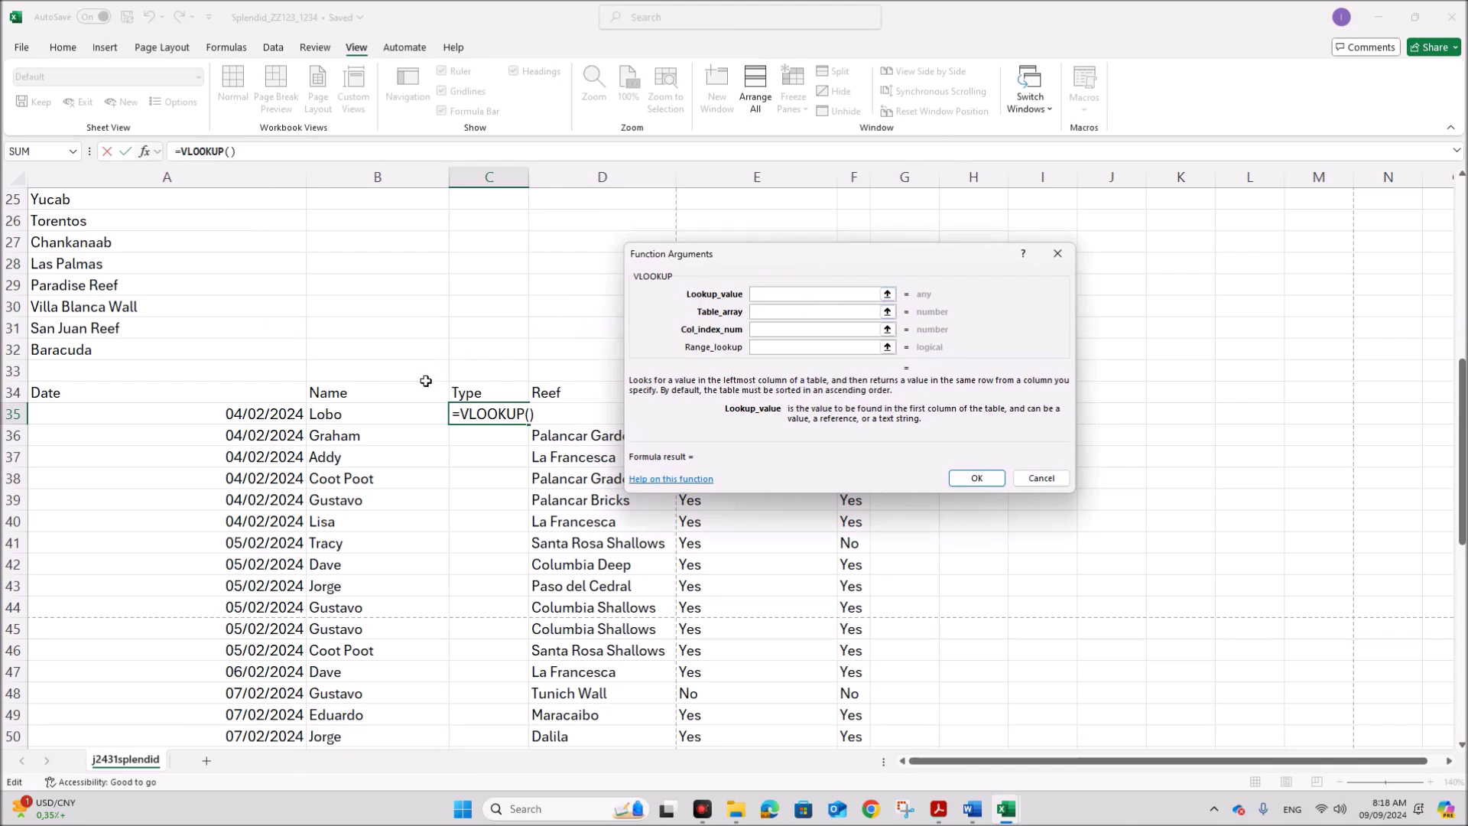
click(369, 419)
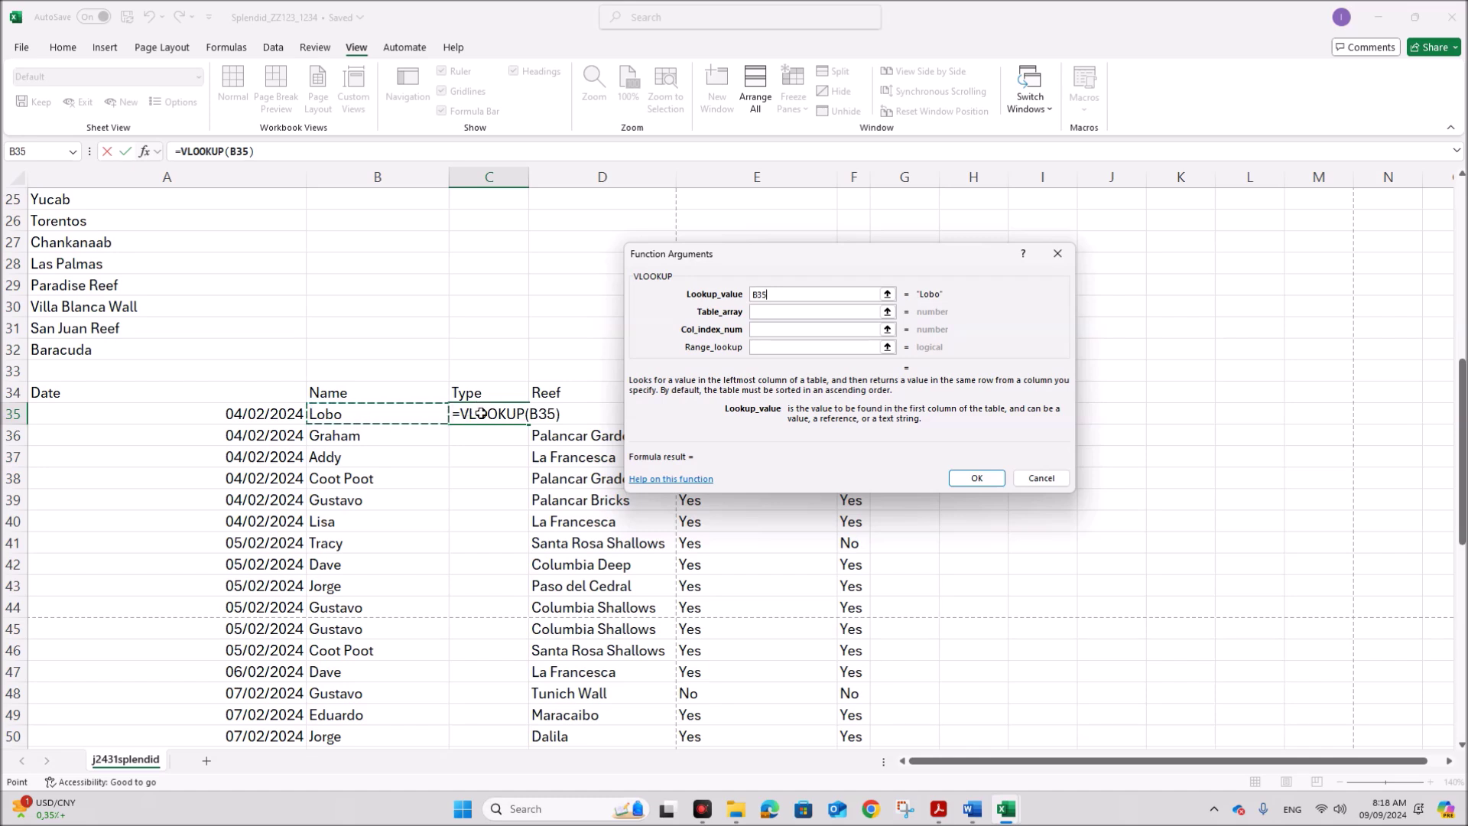
- Set the VLOOKUP Table_array to the absolute range $A$2:$C$51 of the external file j2431divers.csv
click(766, 314)
mouse_move(1006, 808)
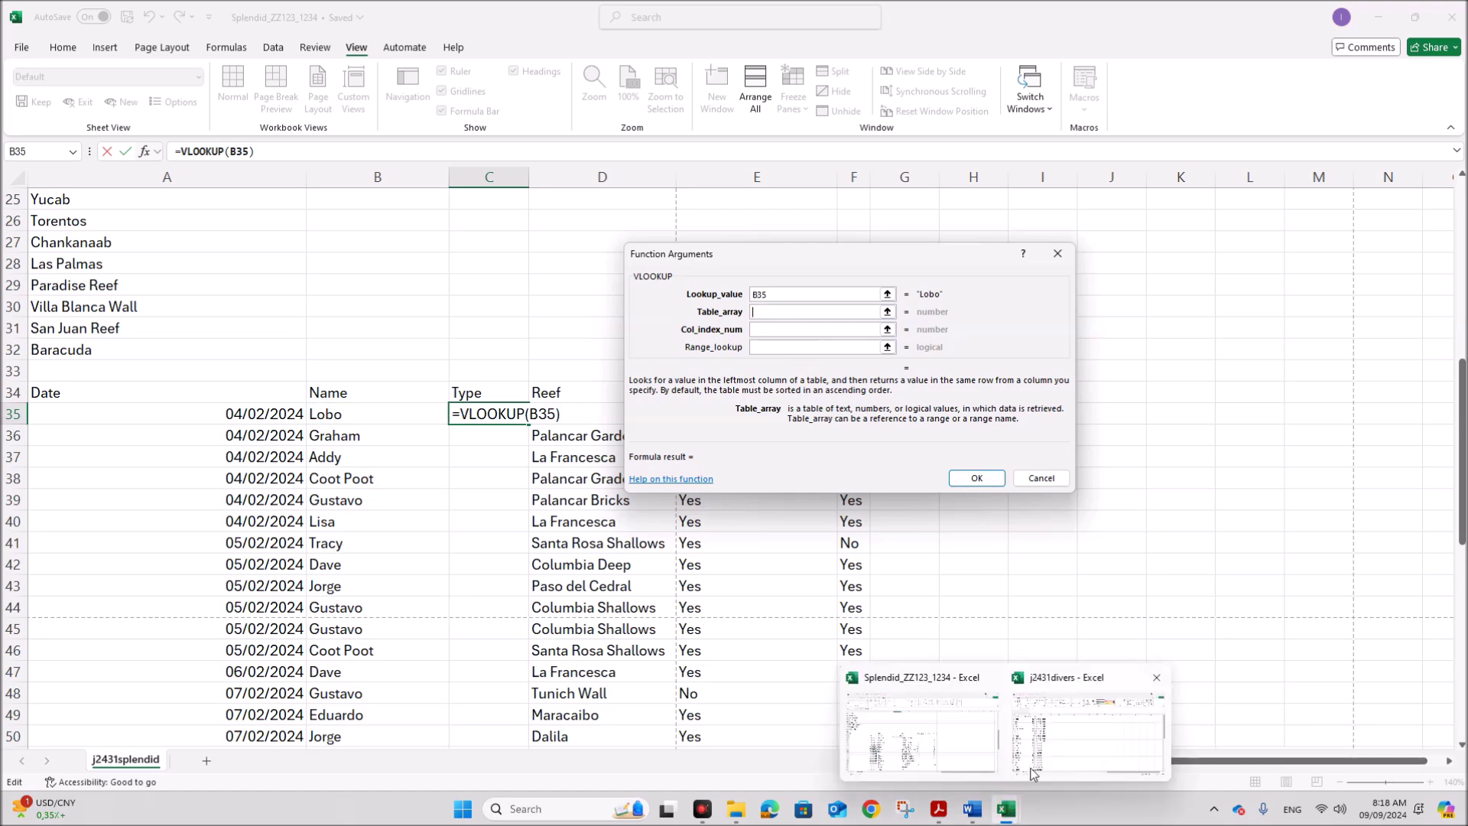
click(1048, 751)
drag(82, 255, 264, 720)
scroll(482, 551, up, 9)
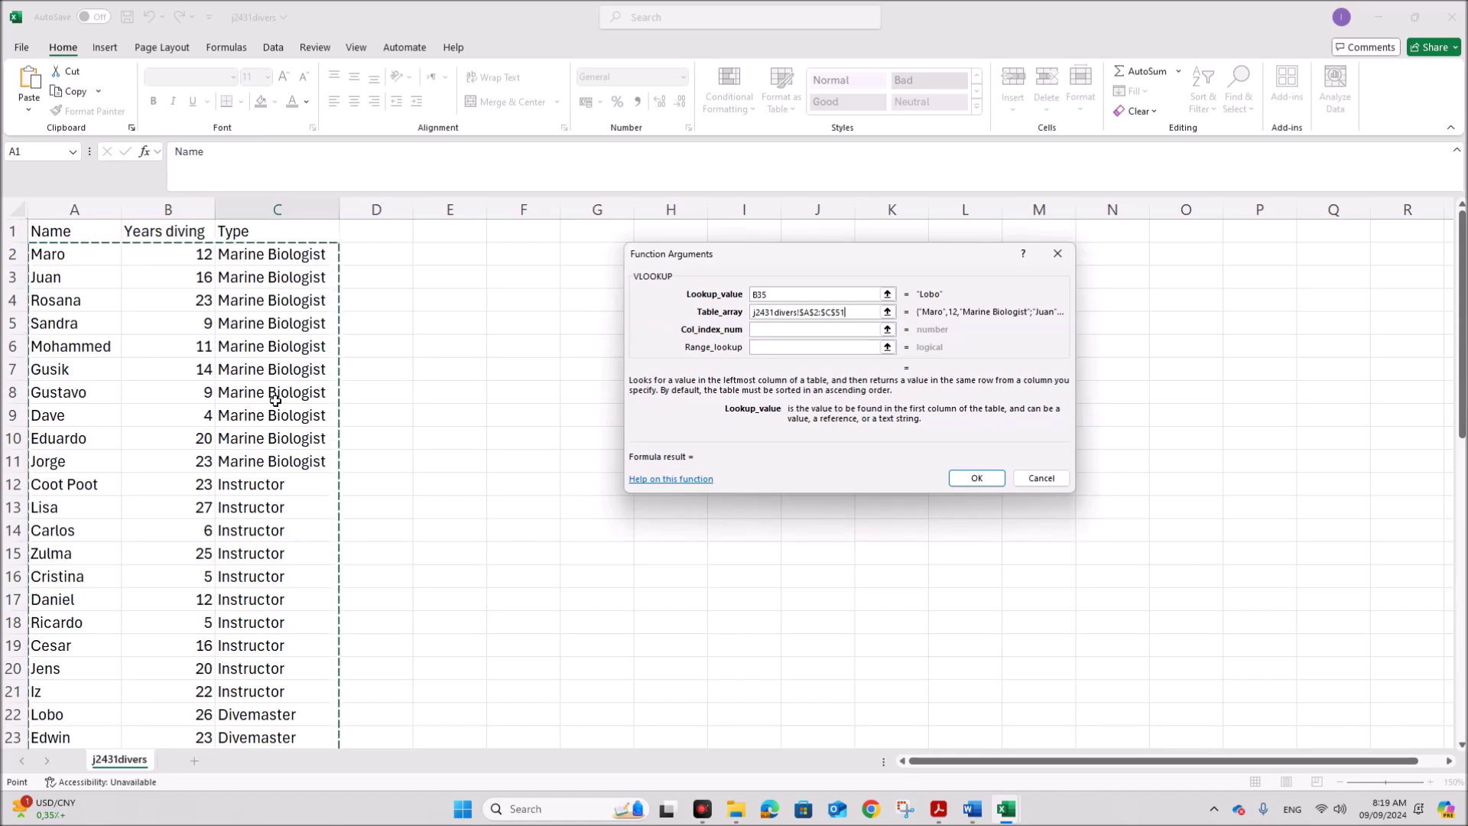
- Set the VLOOKUP Col_index_num to 3 and Range_lookup to 0, and enter the formula in C35
click(778, 329)
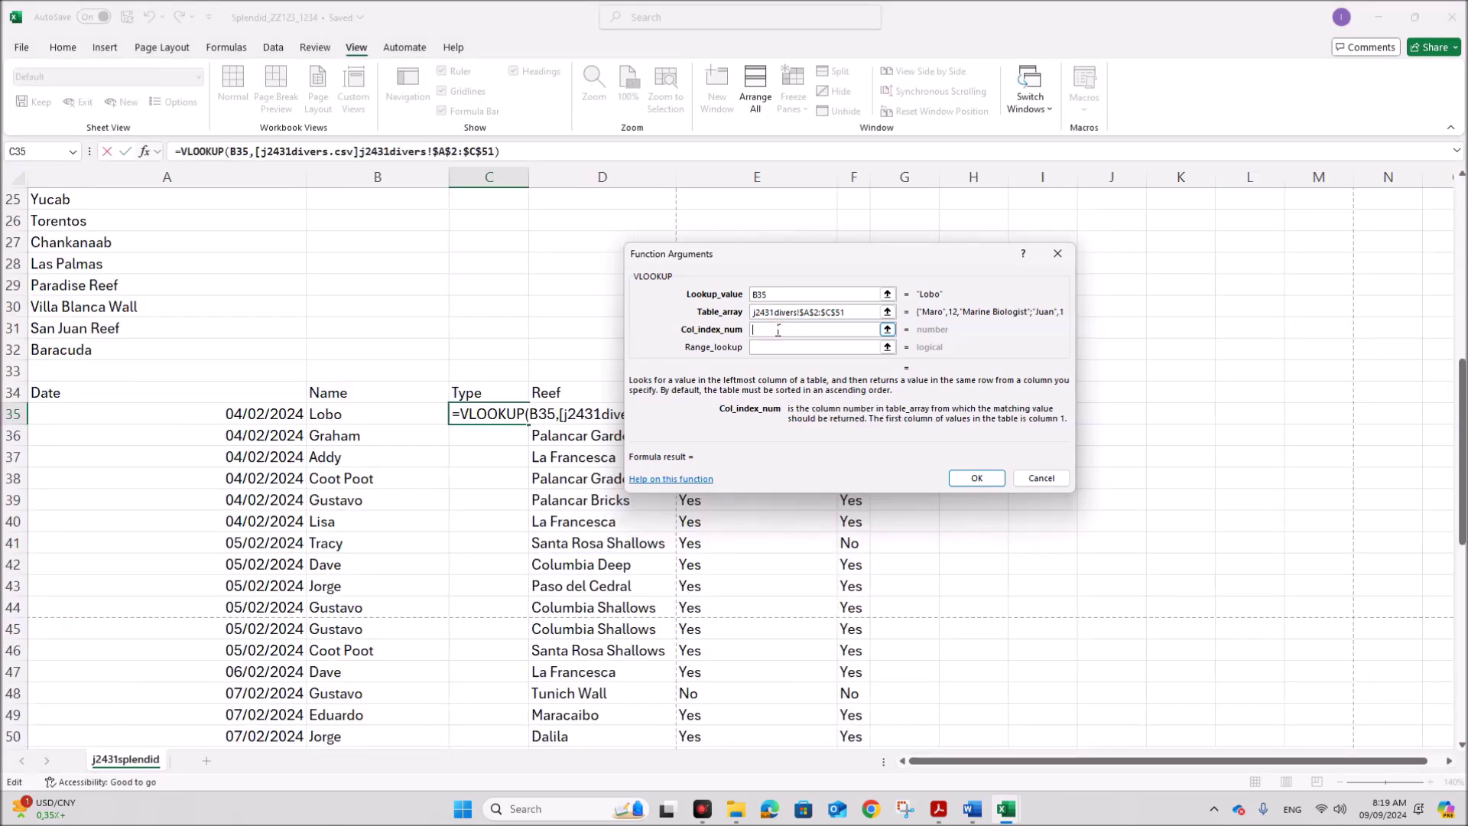
text(3)
click(773, 349)
text(0)
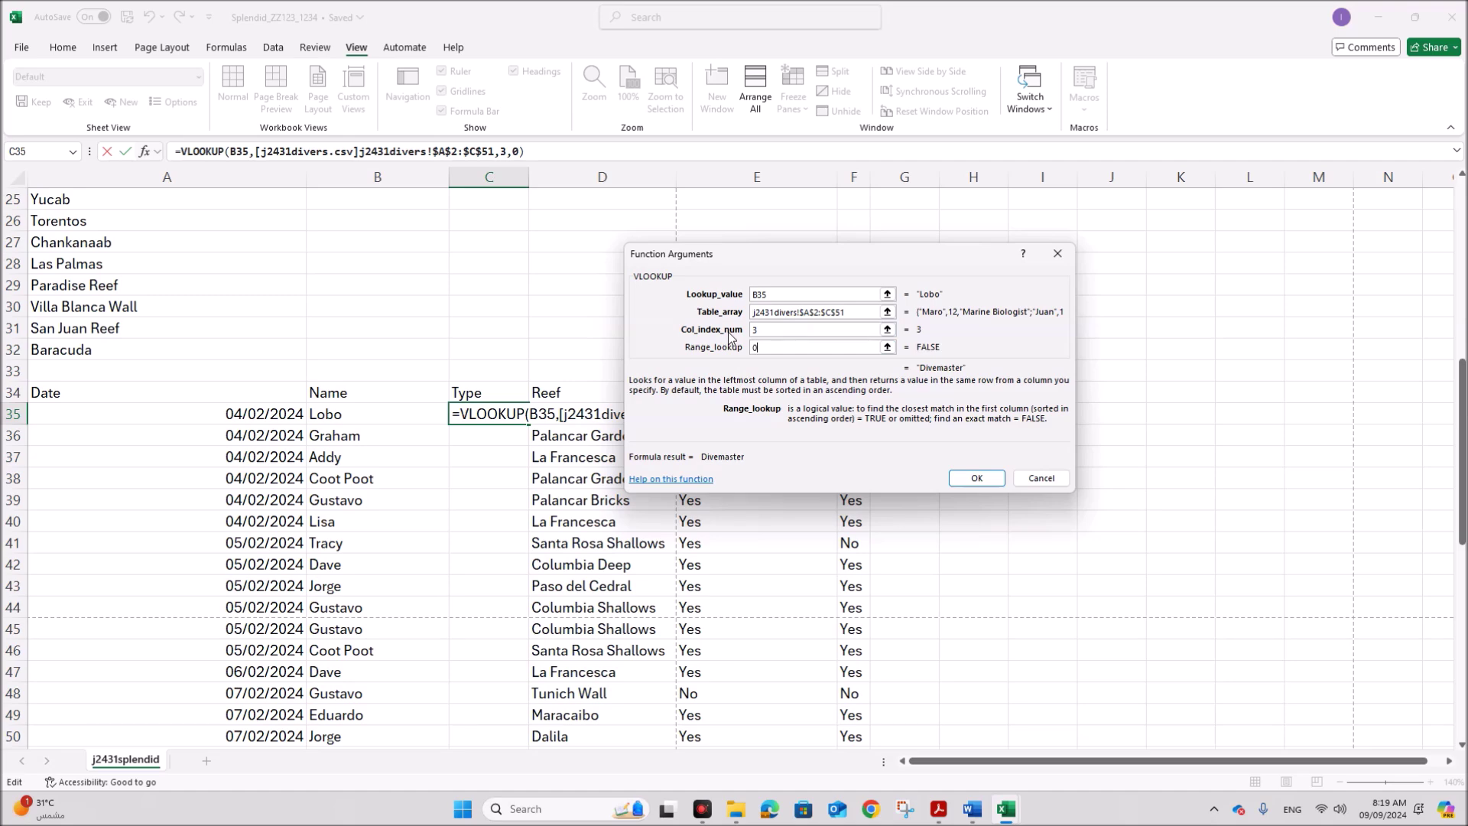
click(976, 479)
- Autofit column C and replicate the C35 lookup formula down the Type column for all divers
double_click(534, 181)
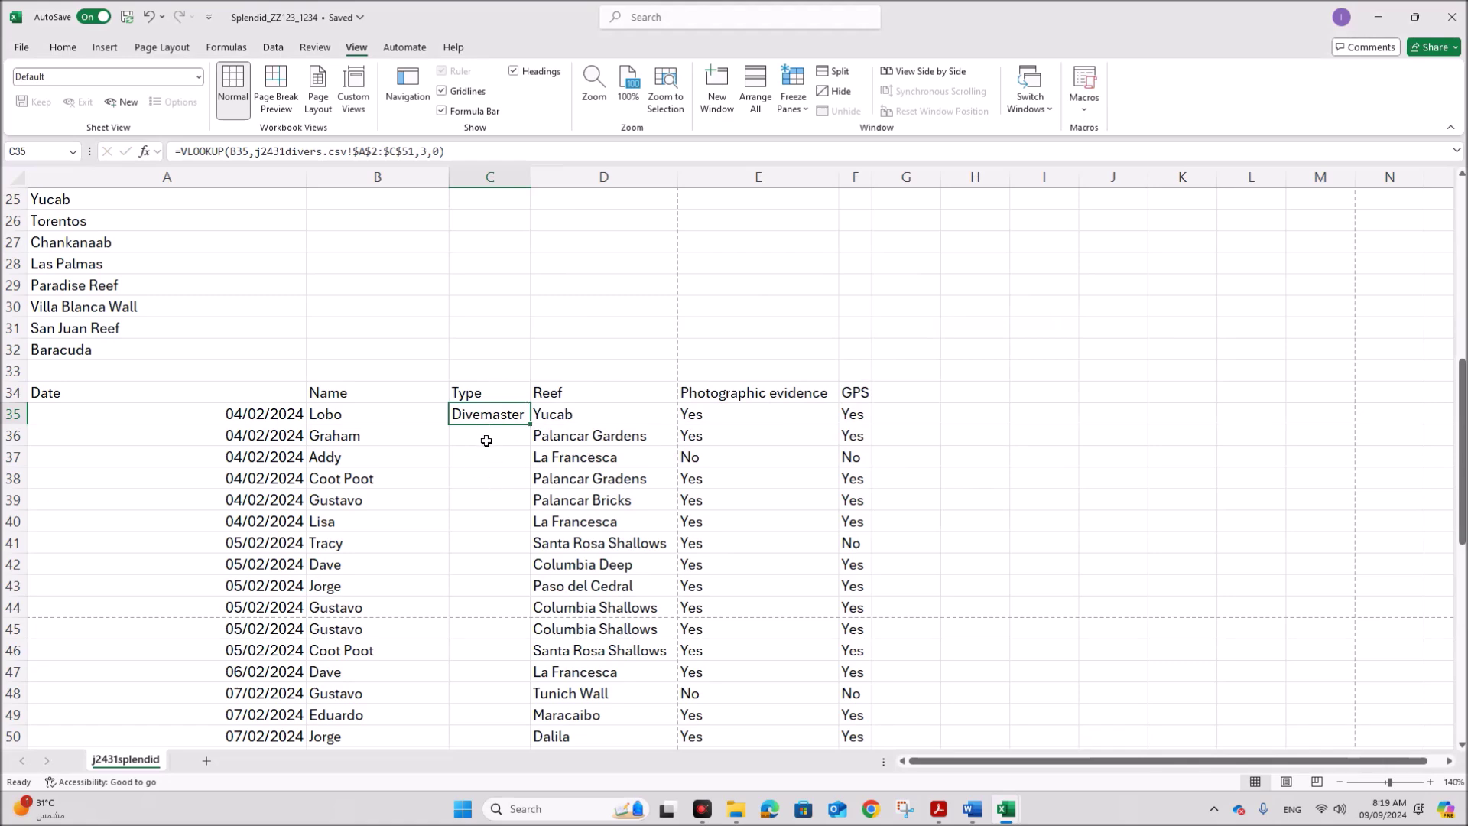
double_click(530, 425)
- Reread Task 2 step 2 in the exam paper and review the VLOOKUP formula in cell C35 against it, leaving it unedited
click(940, 809)
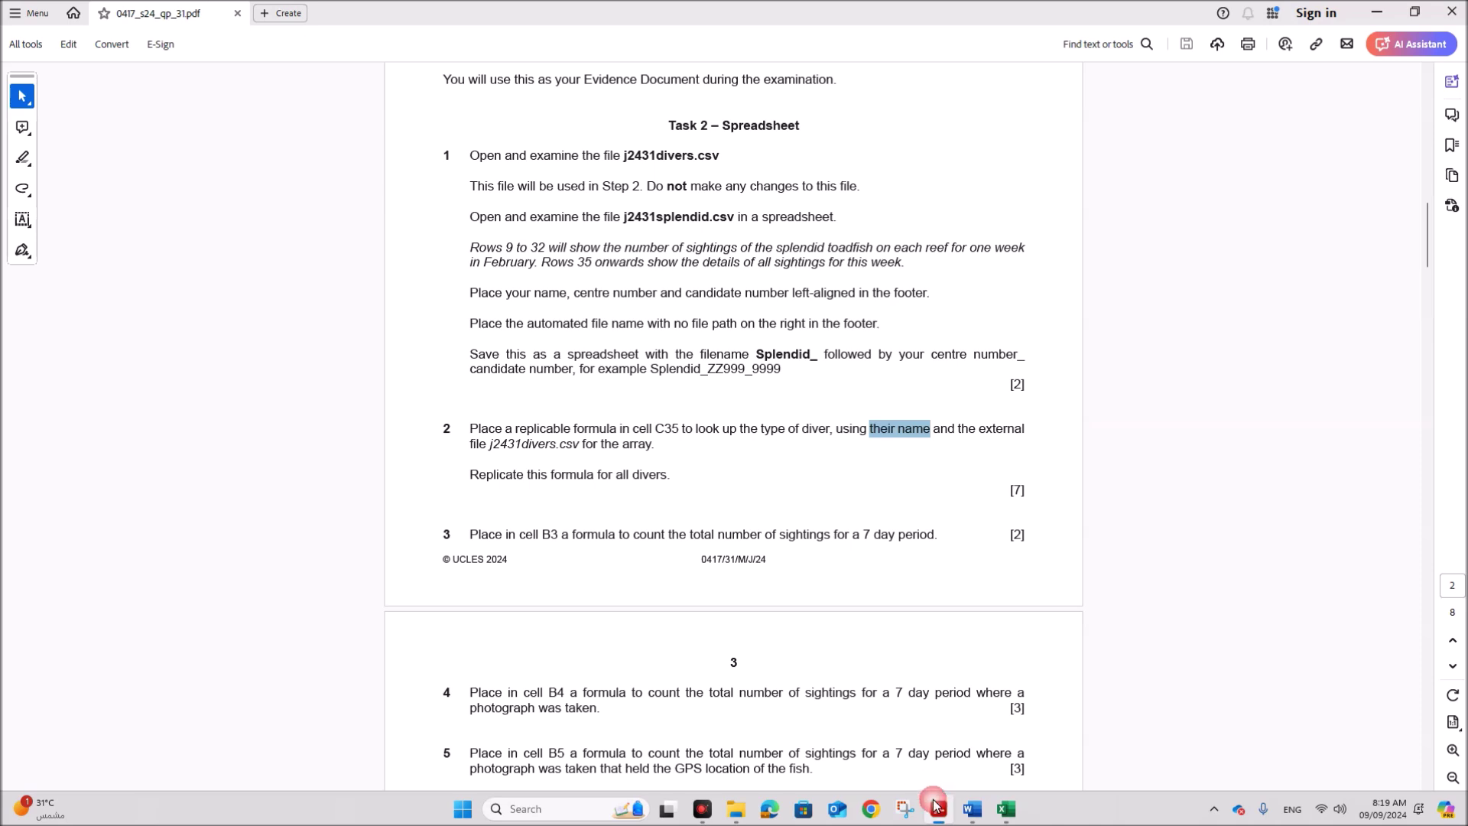
scroll(676, 477, down, 1)
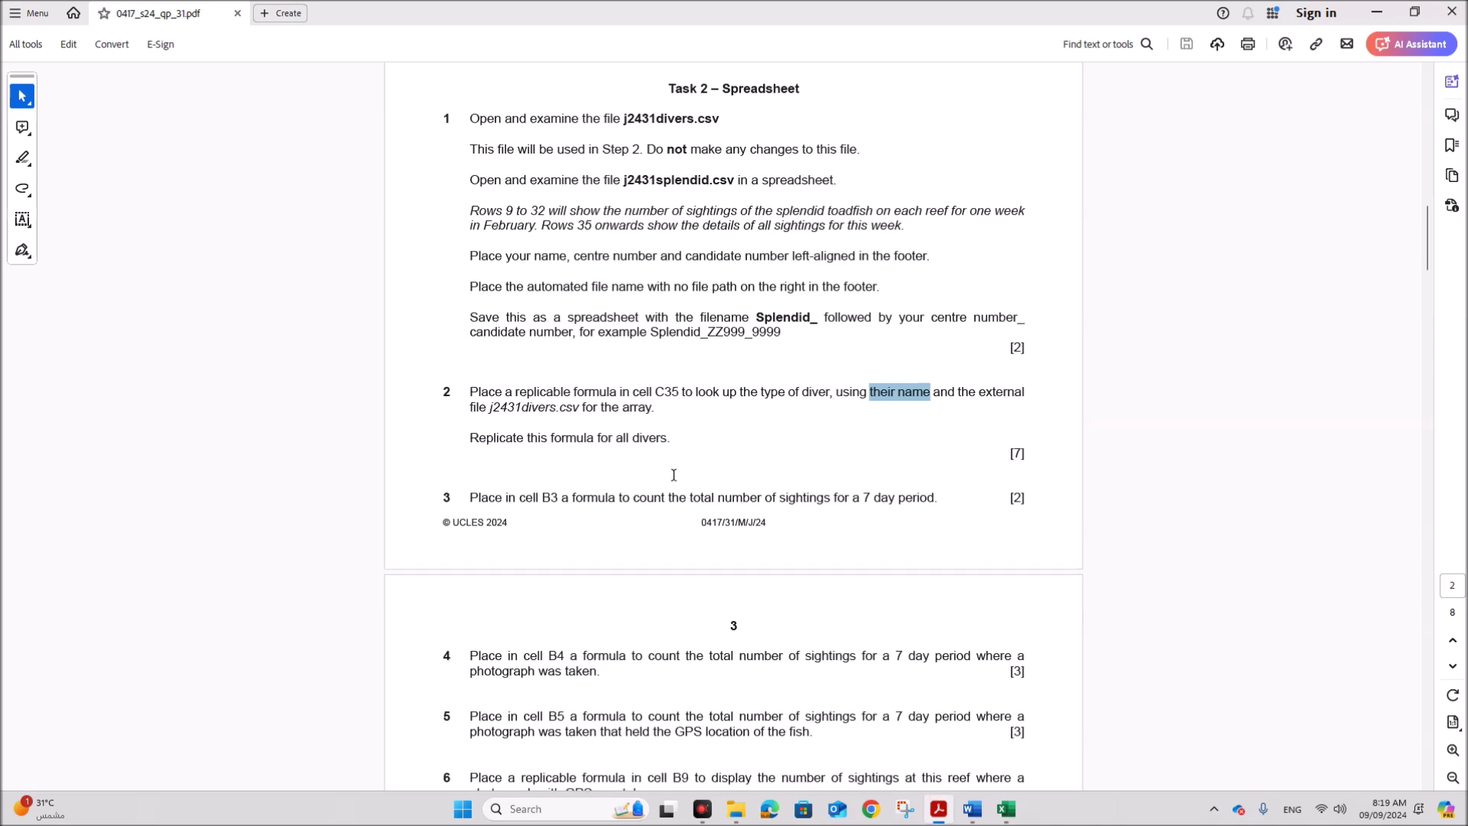
drag(469, 389, 649, 433)
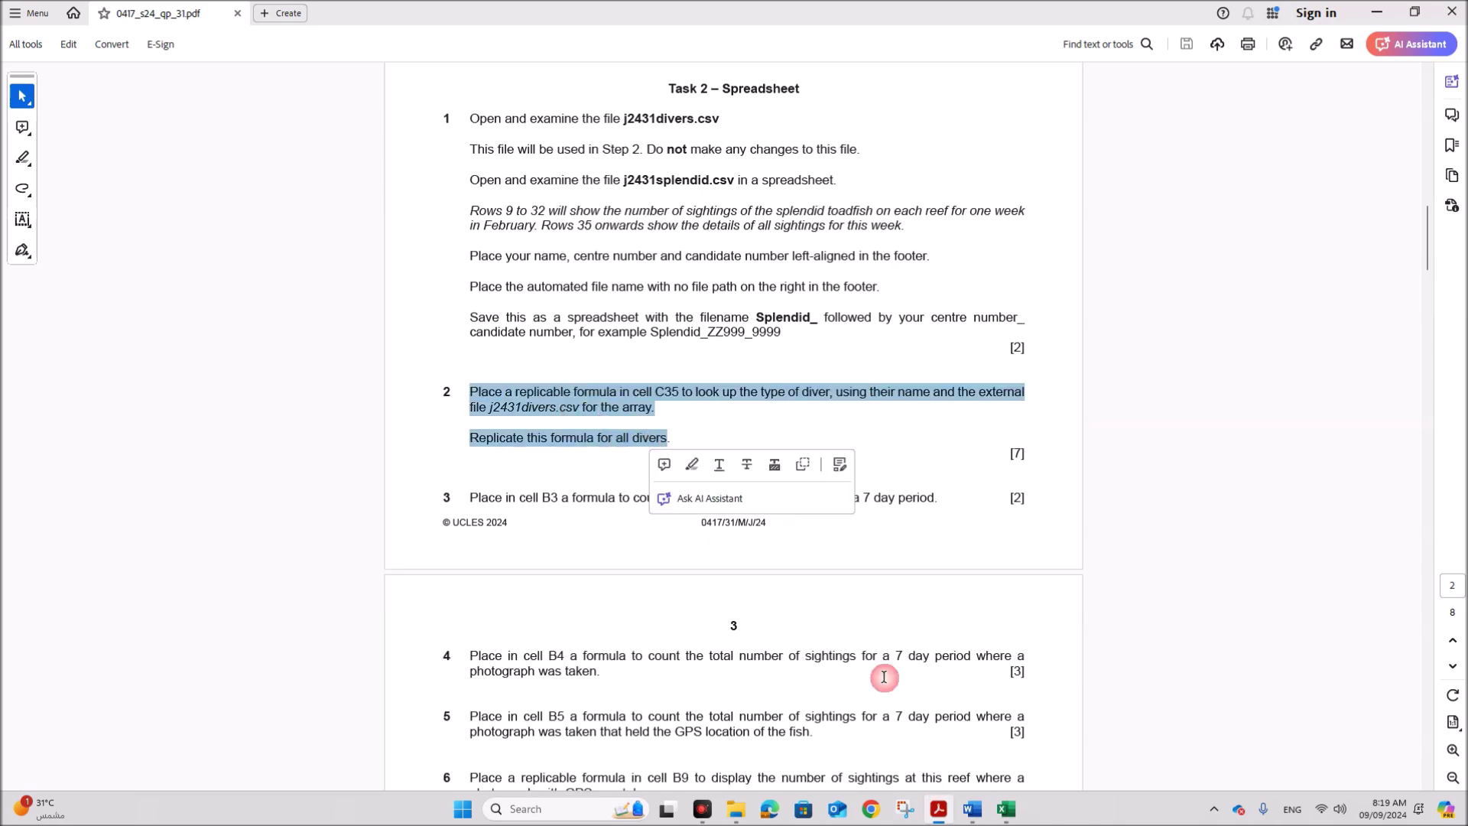
mouse_move(1007, 809)
click(930, 758)
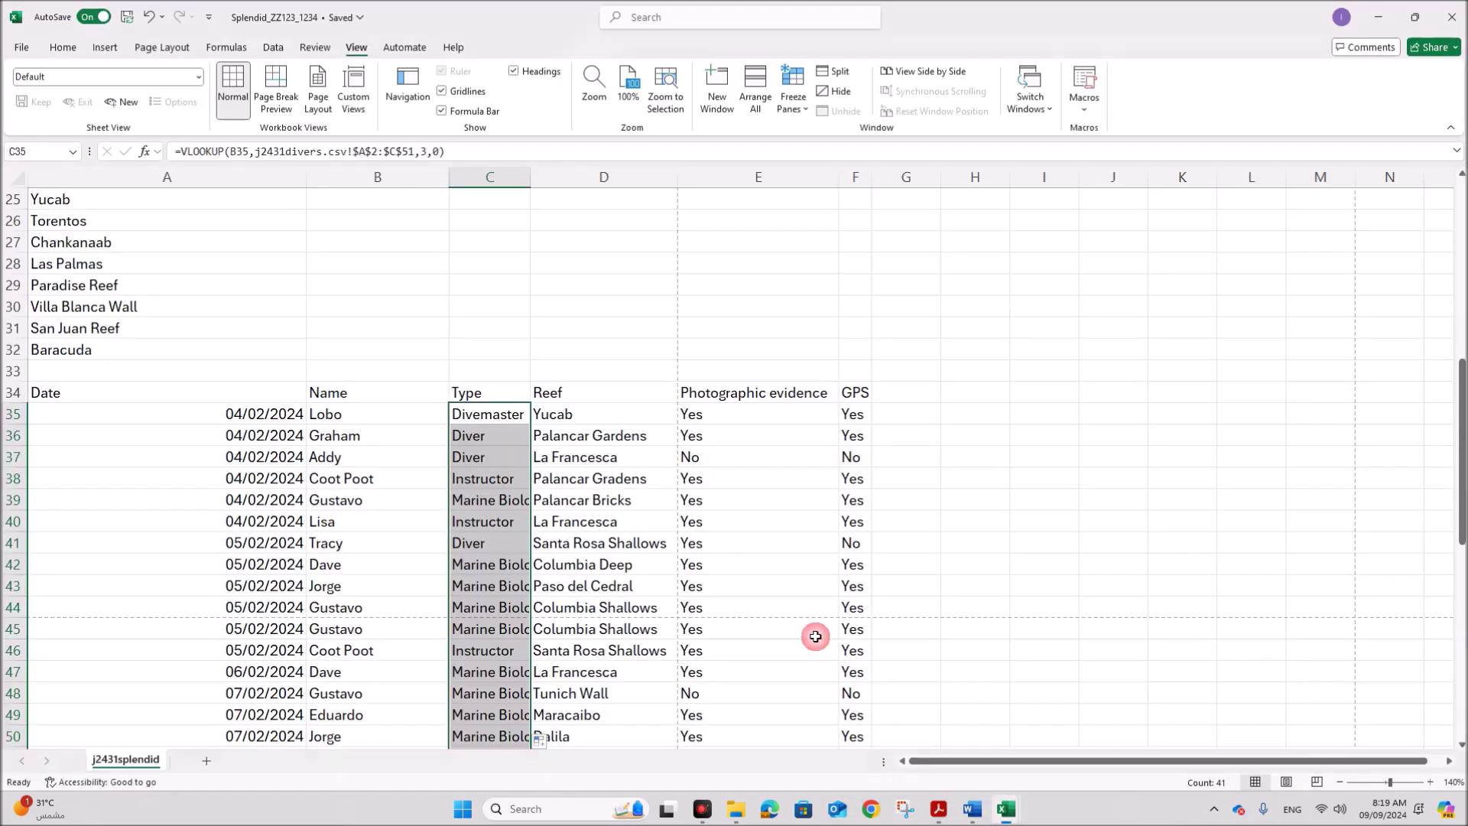
double_click(499, 415)
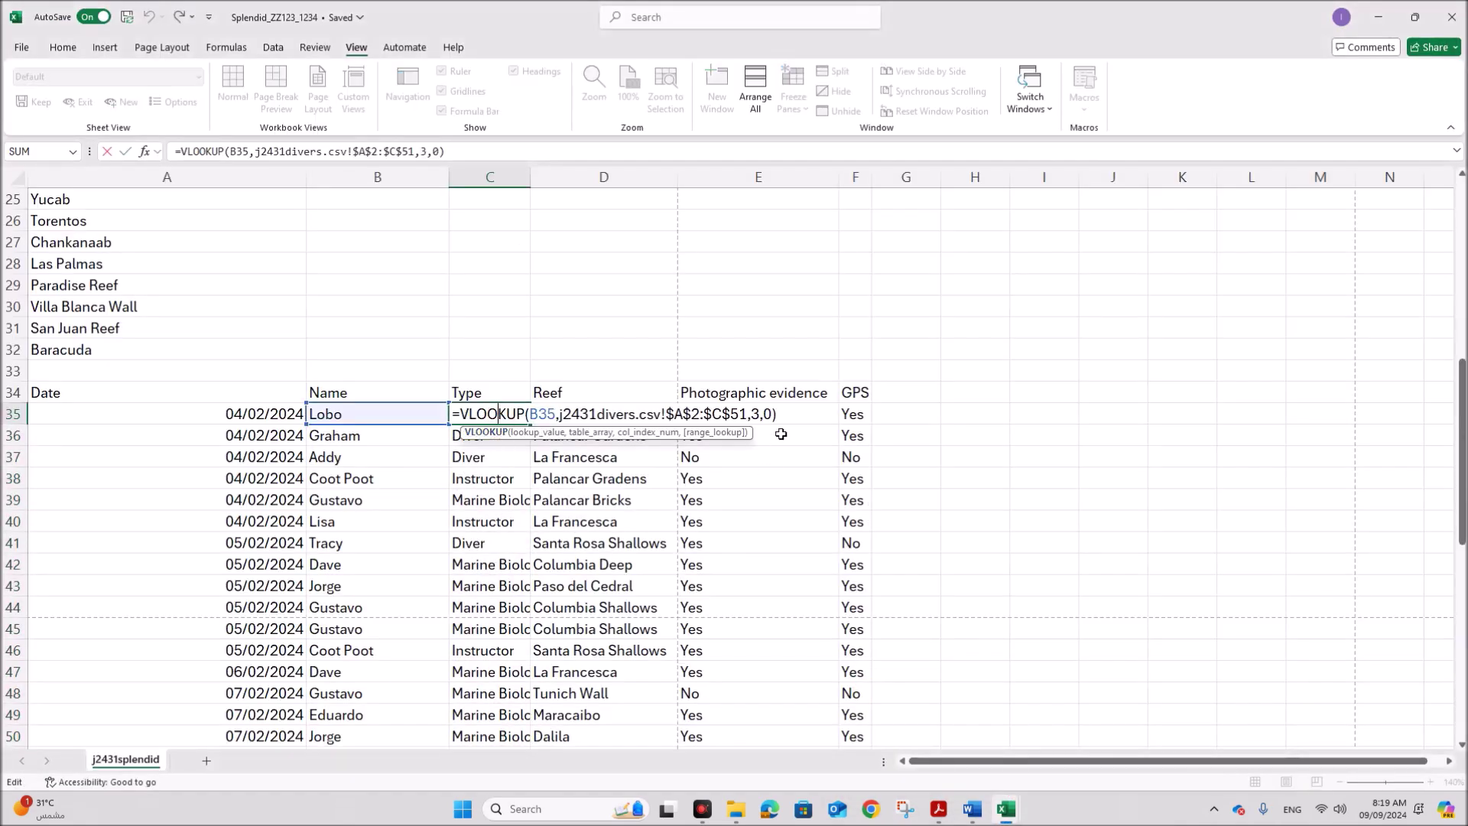
drag(783, 414, 462, 414)
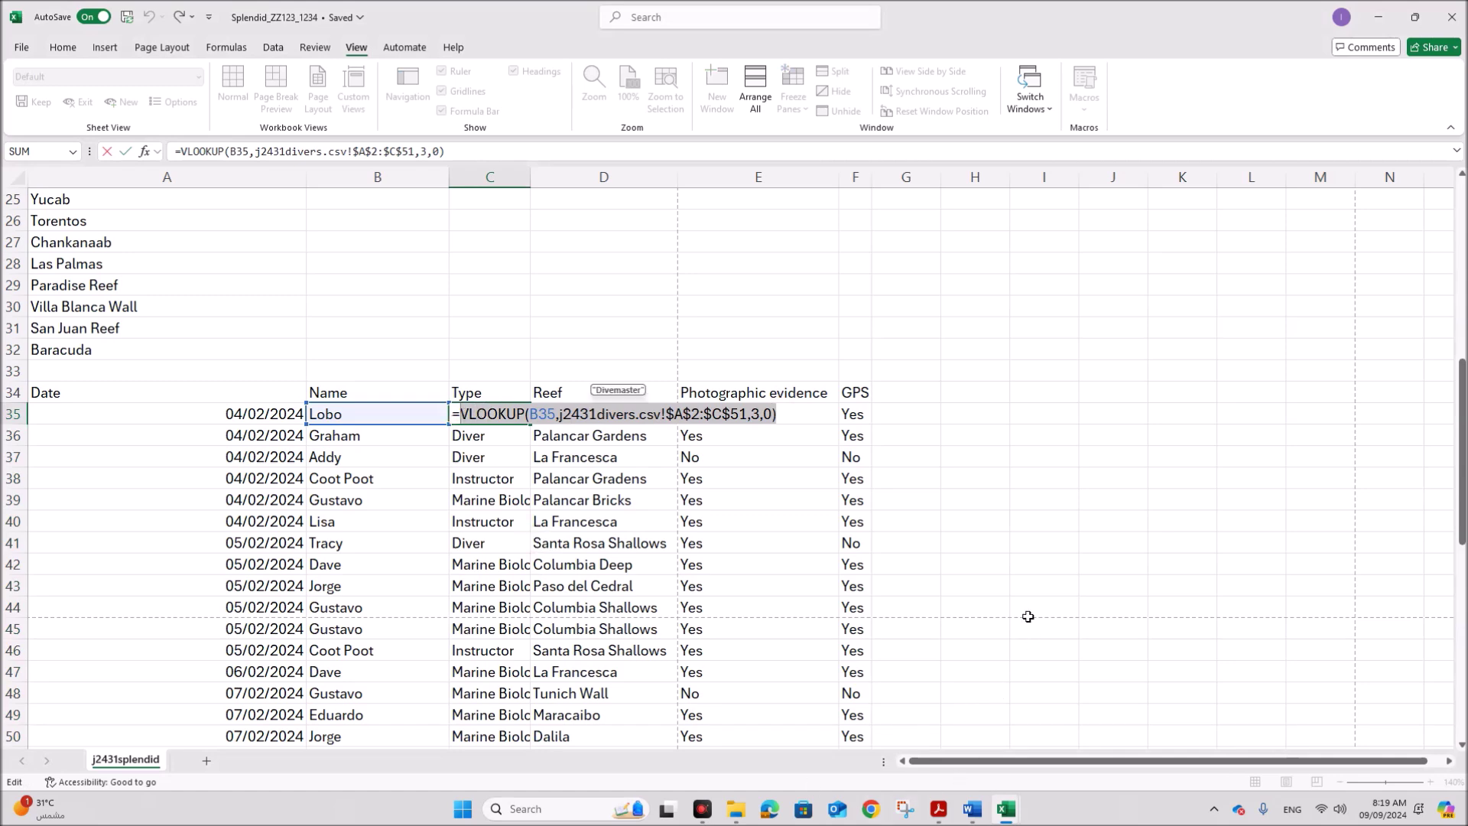
key(Return)
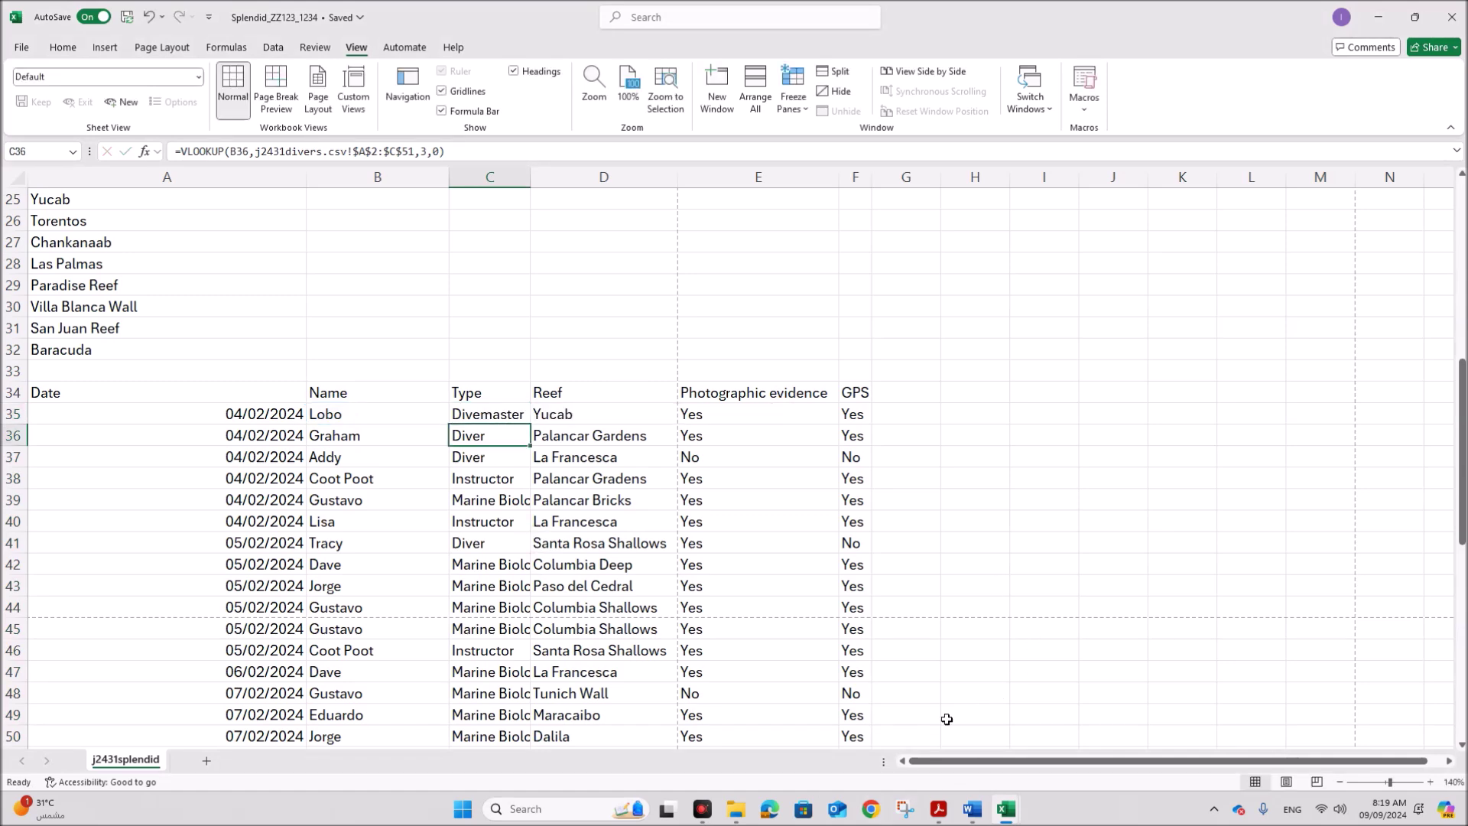
- Read Task 2 step 3 in the exam paper and look over the sightings records in the Splendid workbook in Excel
click(938, 808)
scroll(686, 619, down, 2)
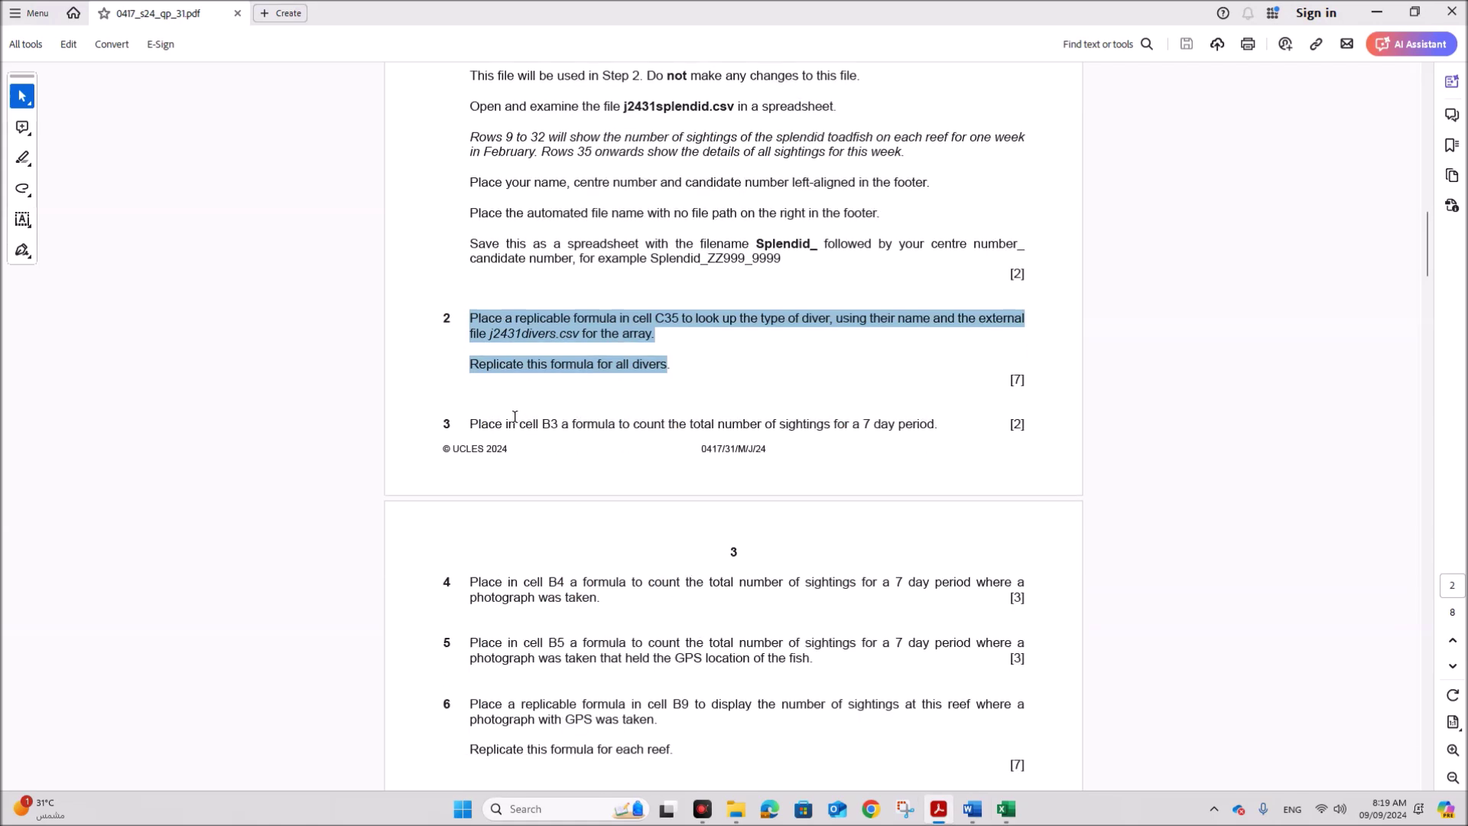
drag(513, 423, 929, 433)
mouse_move(1006, 809)
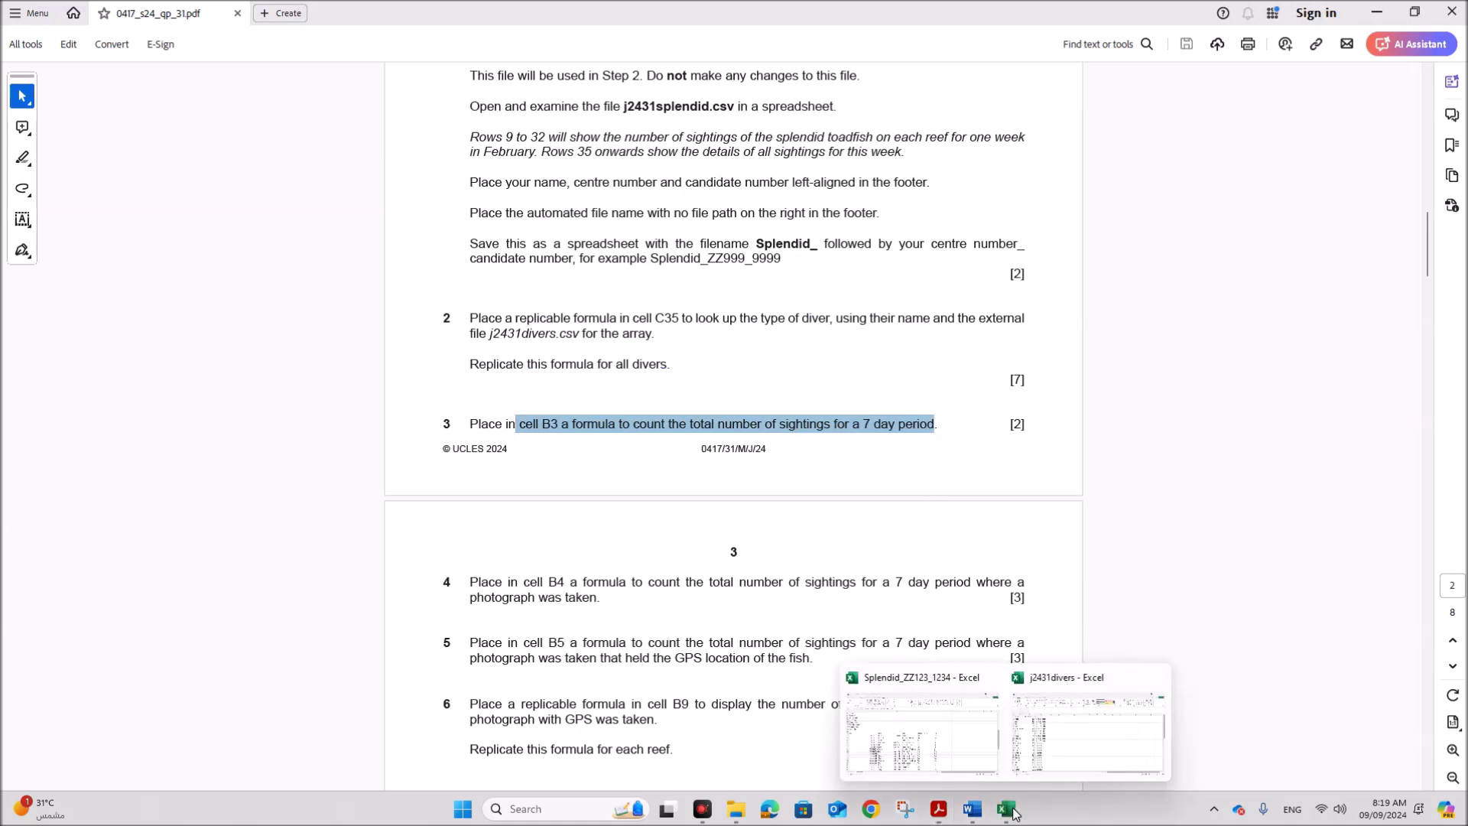
click(992, 776)
scroll(475, 602, up, 8)
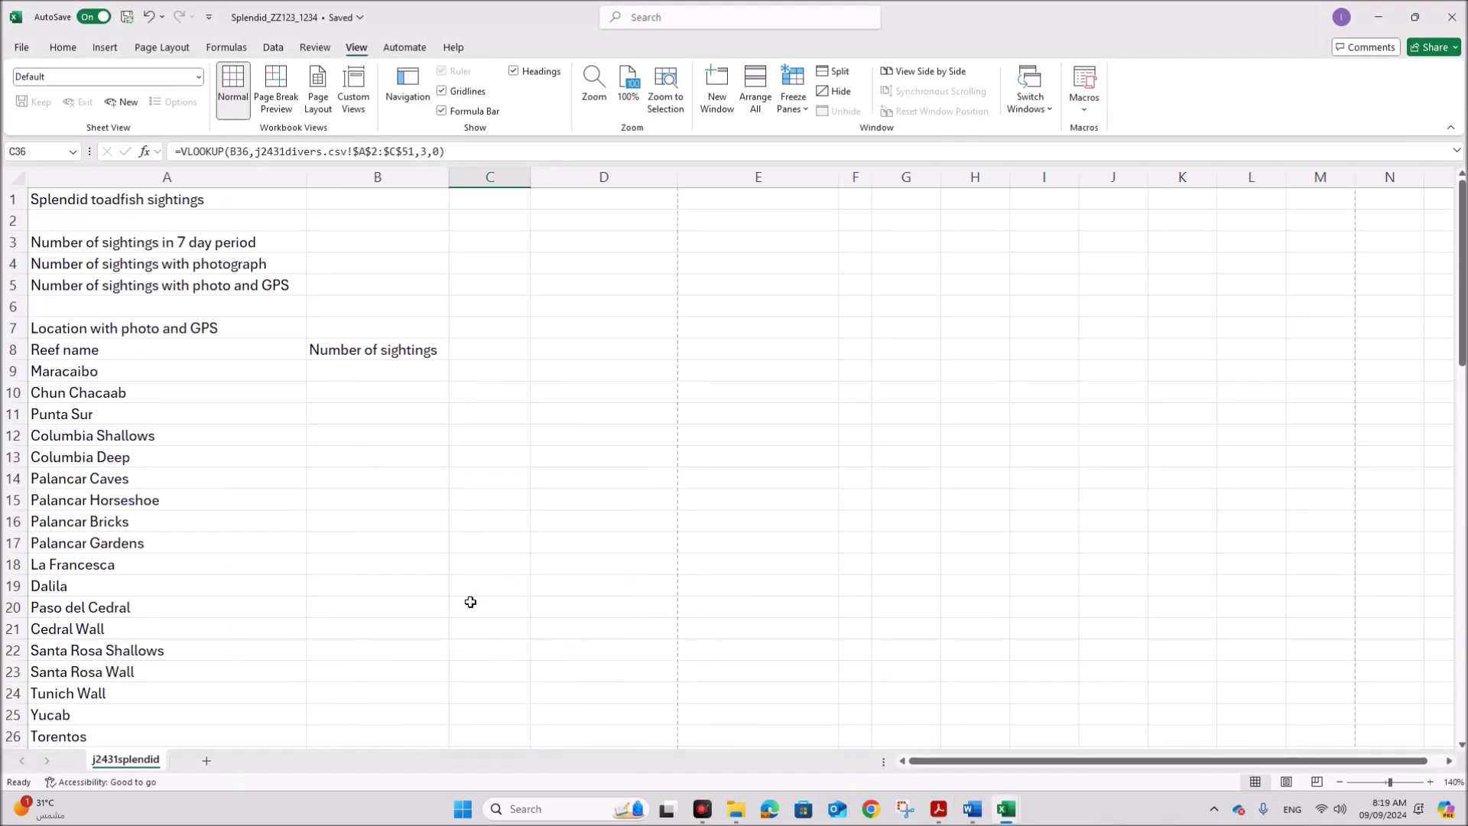
click(364, 247)
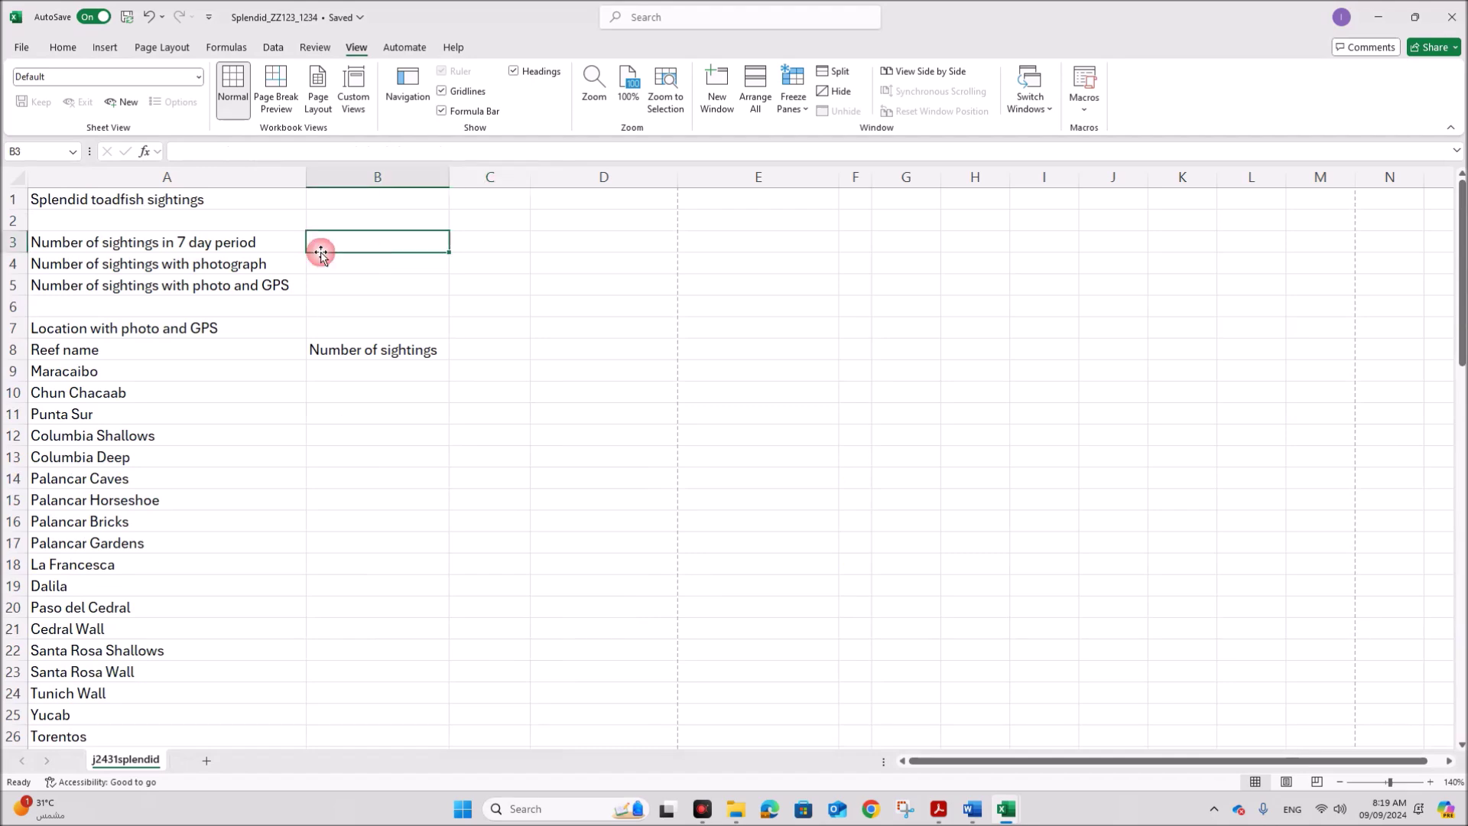
scroll(333, 596, down, 10)
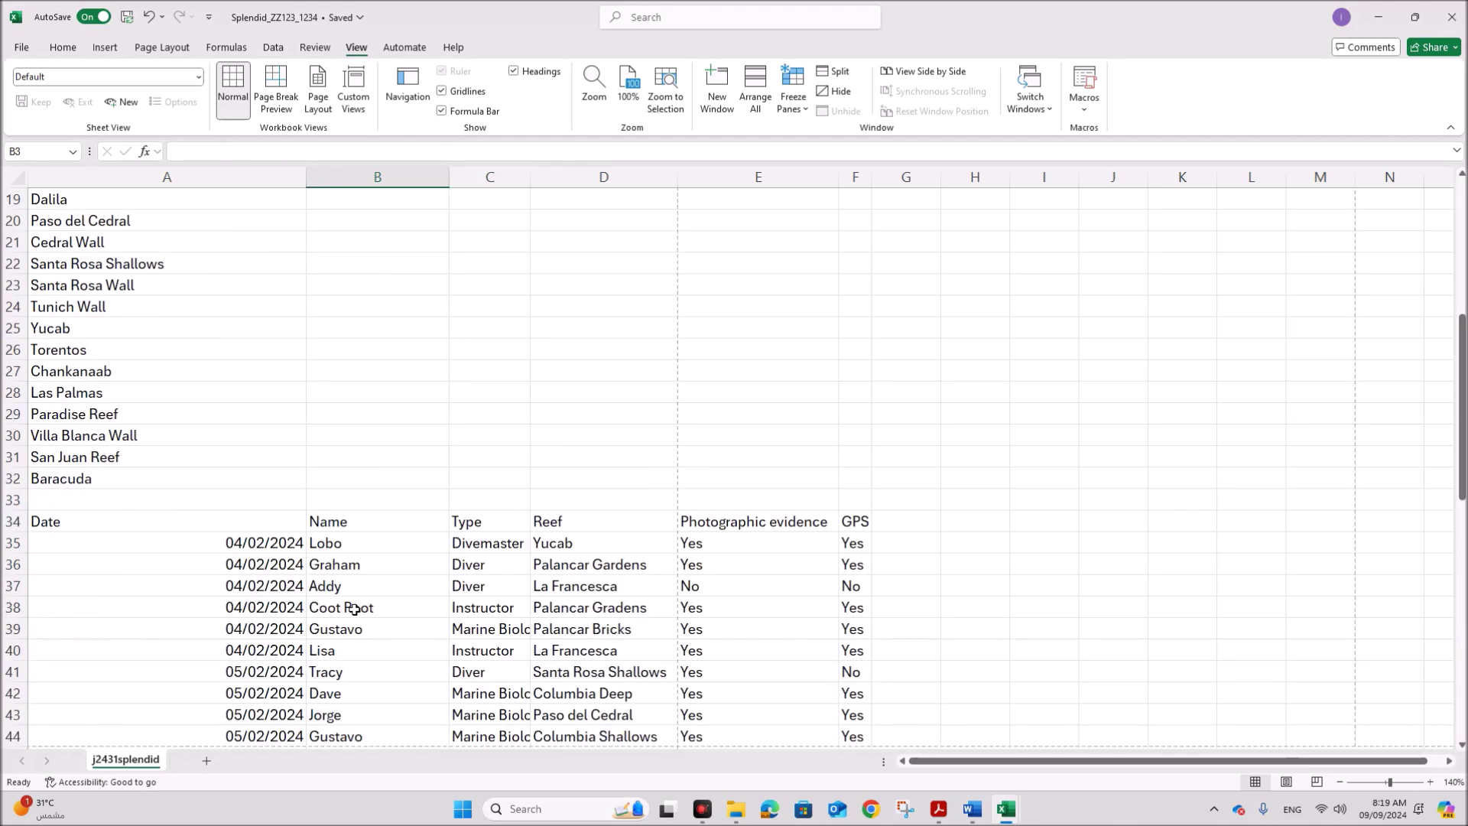
drag(386, 295, 387, 737)
scroll(348, 565, up, 15)
- Enter the formula =COUNTA(B35:B75) in cell B3 to count all sightings in the 7 day period
click(382, 243)
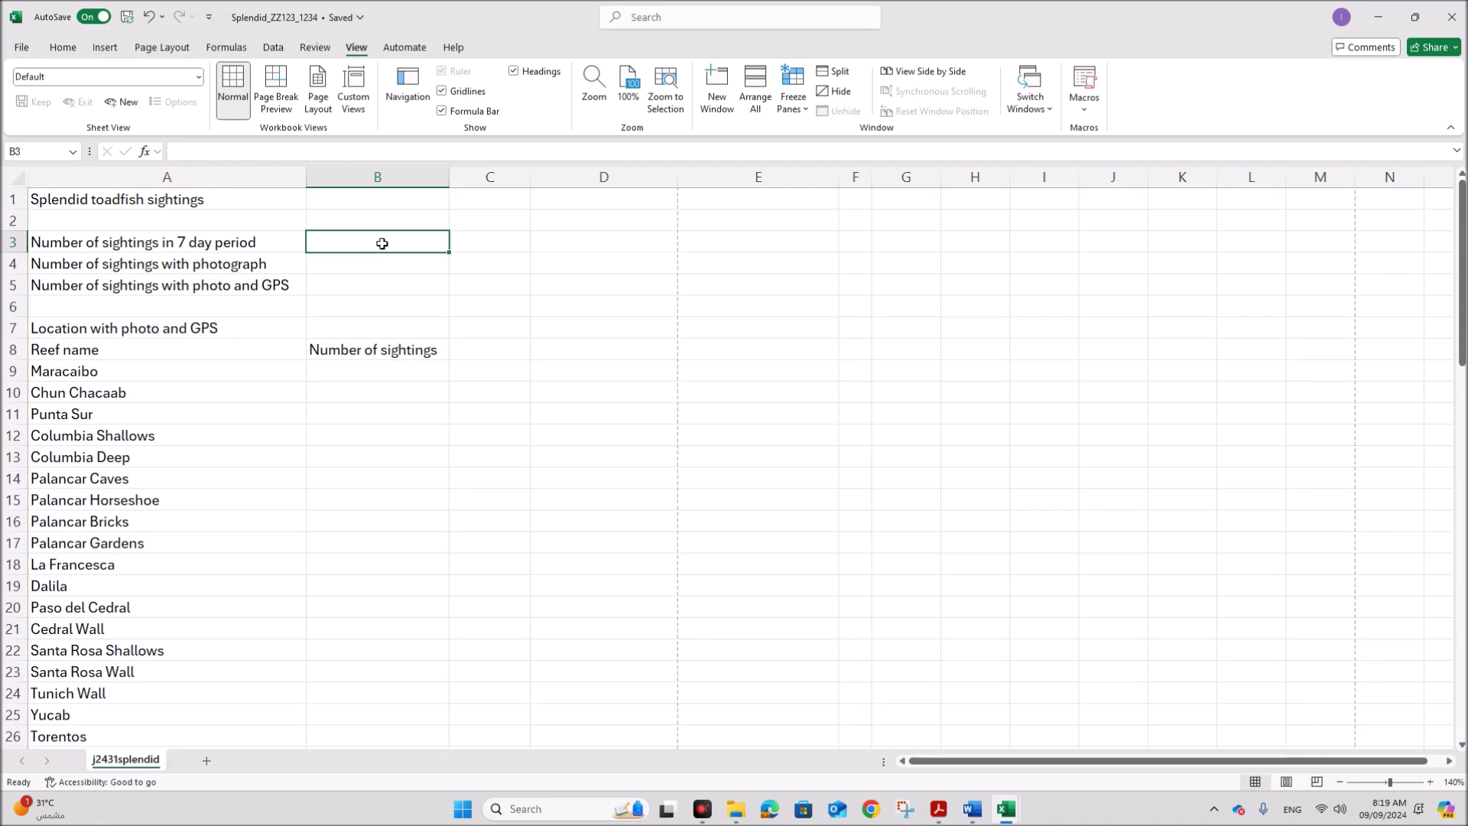
text(=co)
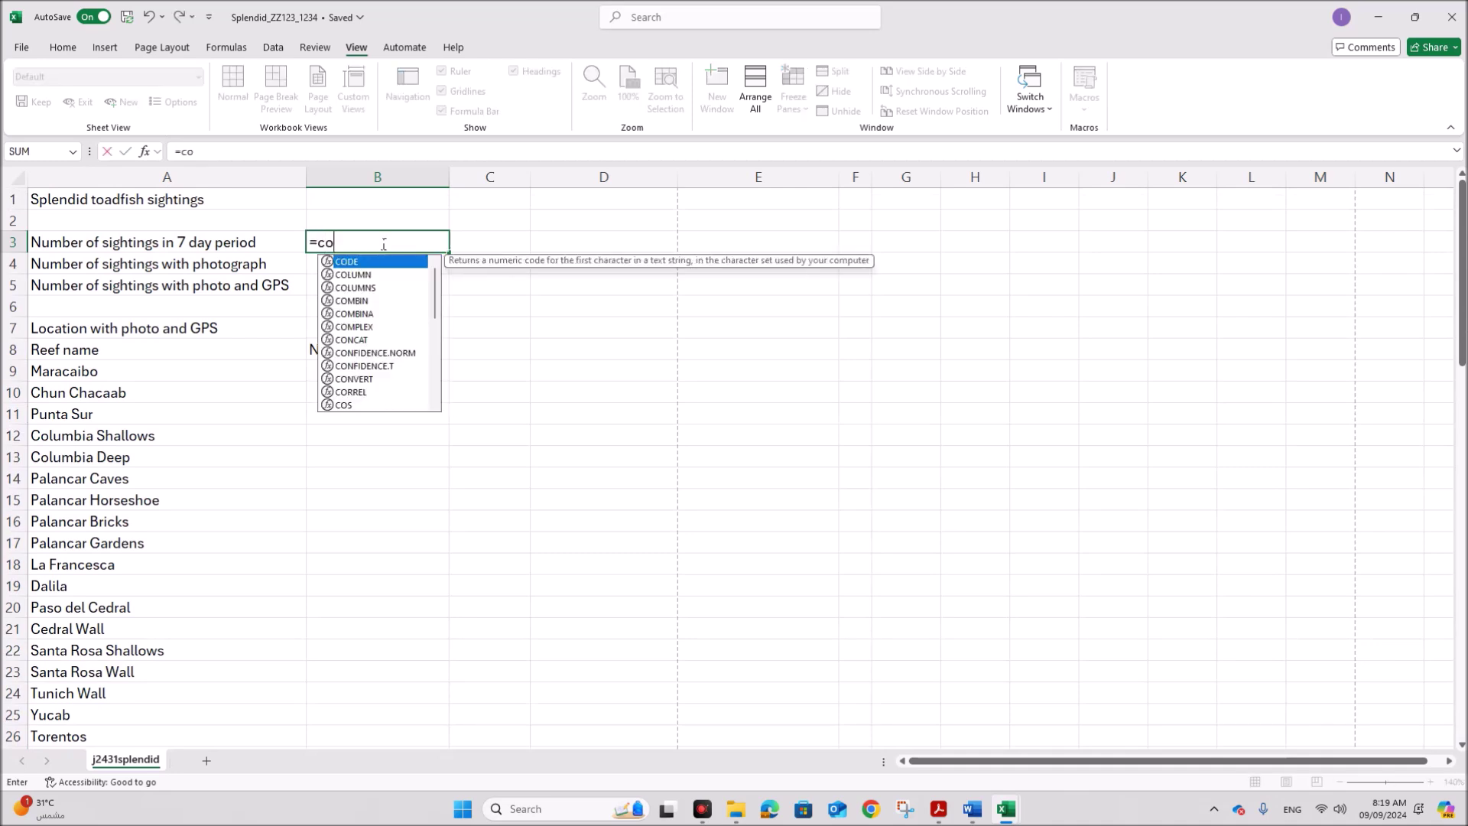
text(unta)
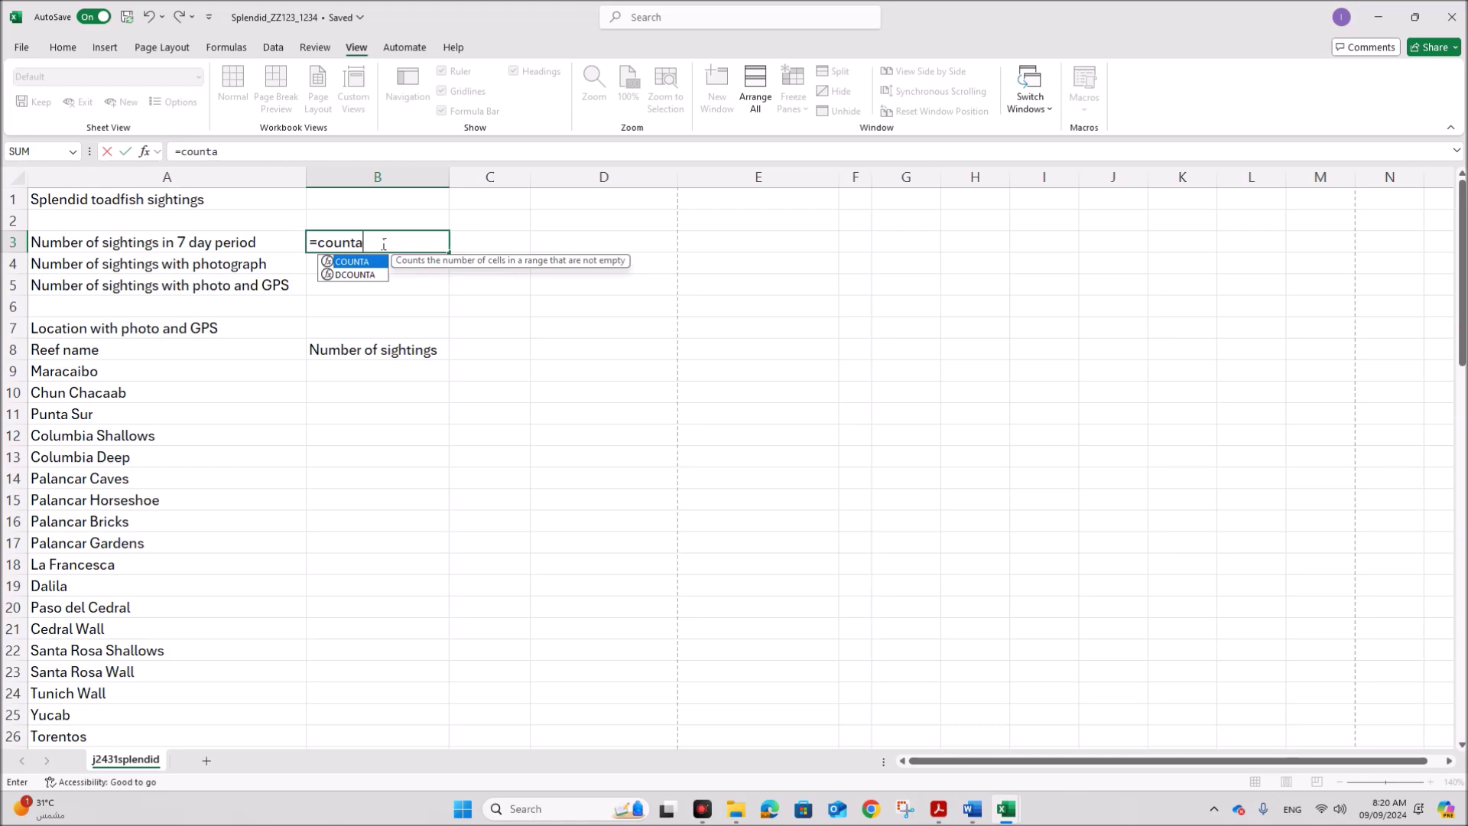
text(()
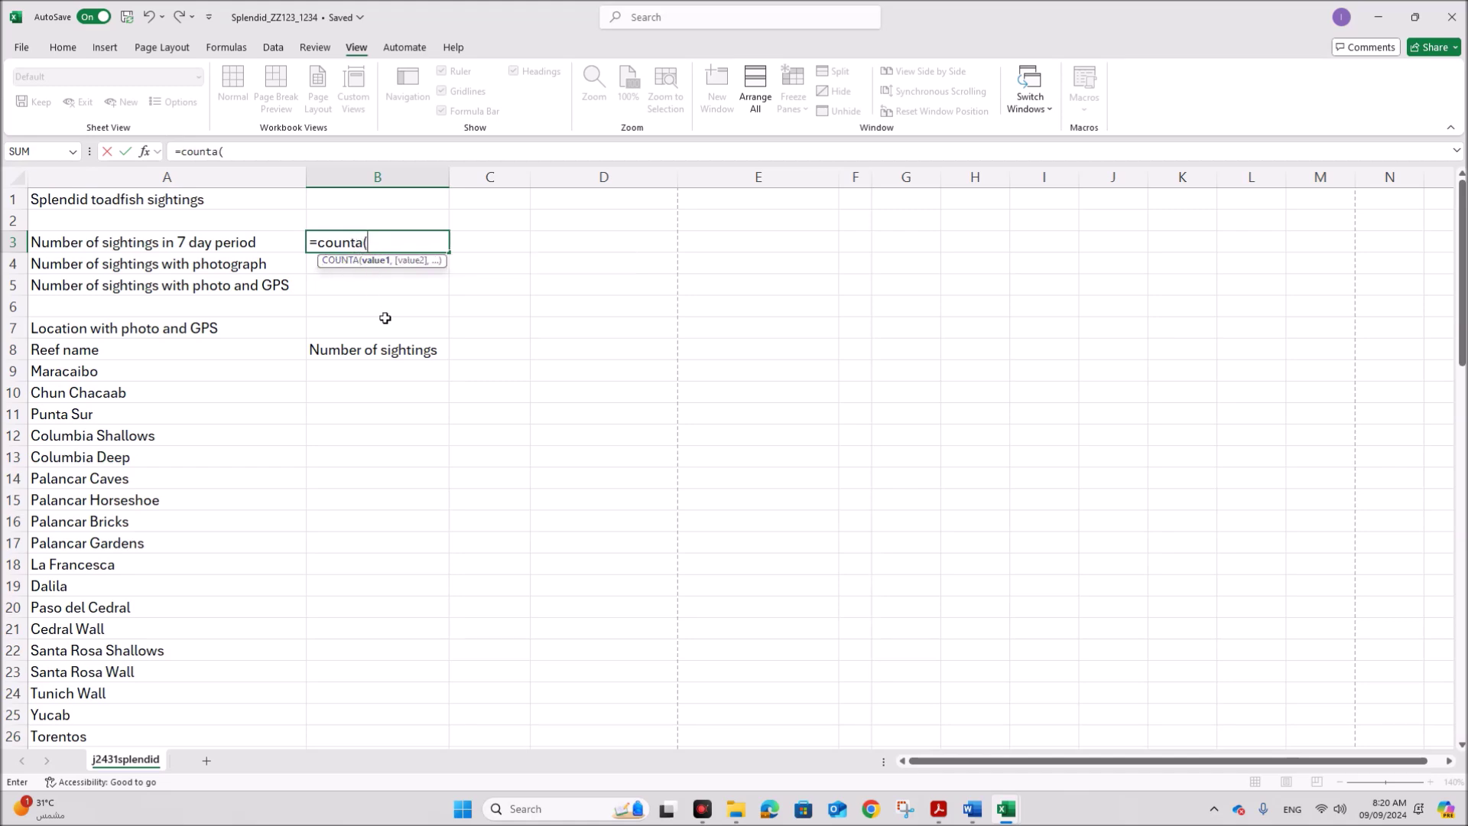
scroll(385, 554, down, 5)
scroll(385, 551, down, 5)
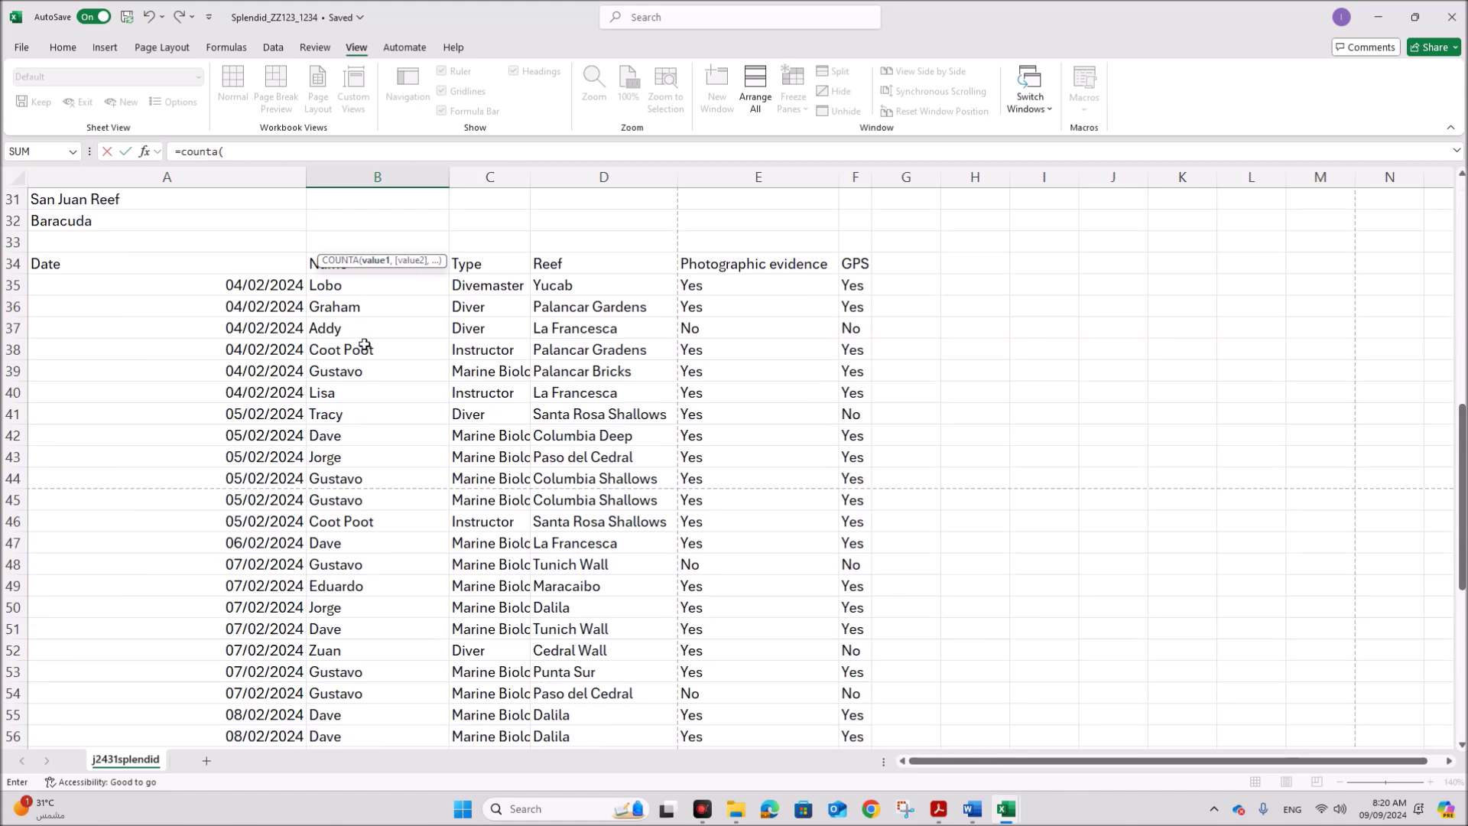
scroll(391, 426, up, 10)
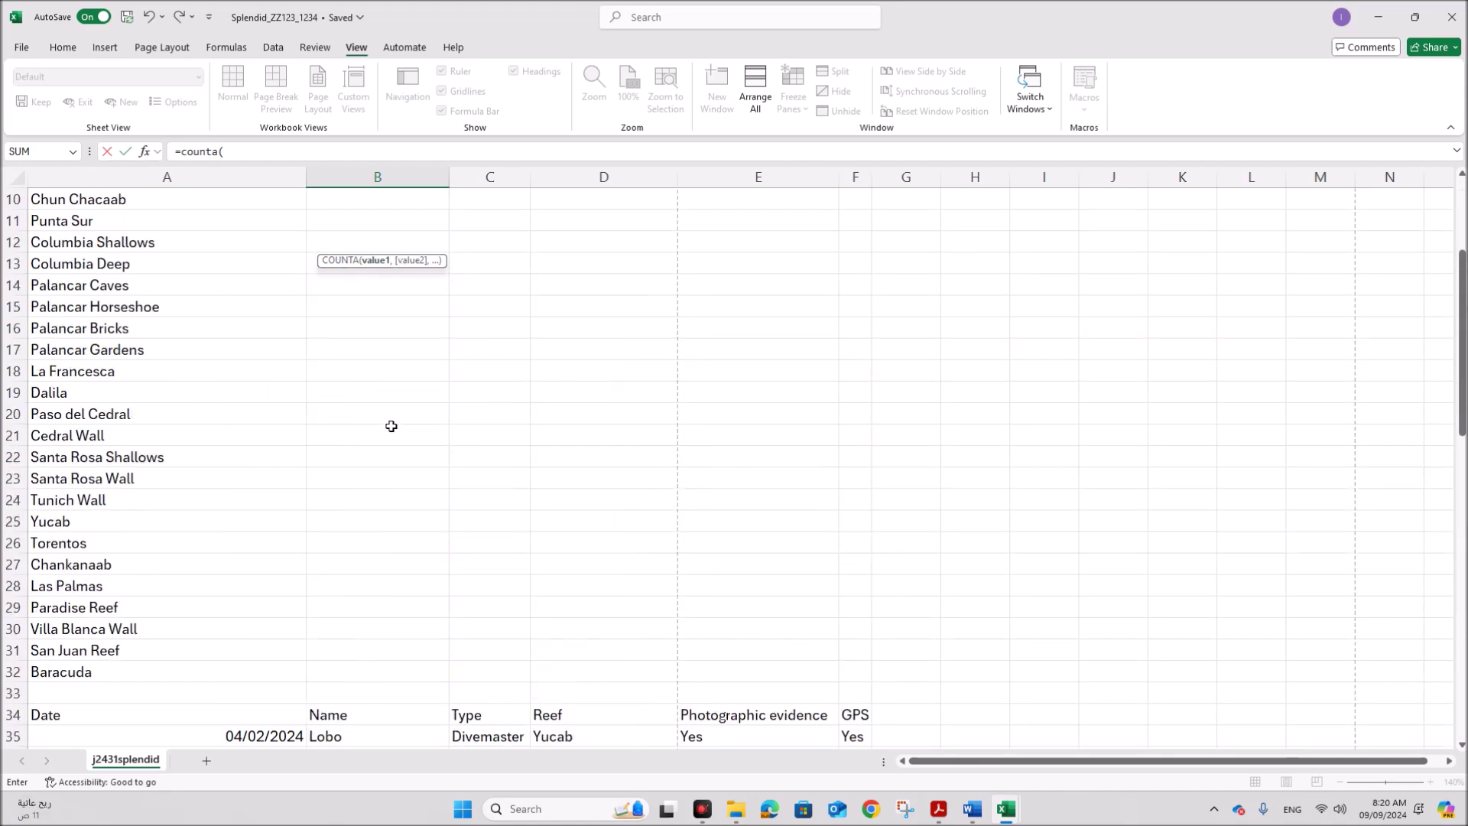
scroll(355, 436, down, 11)
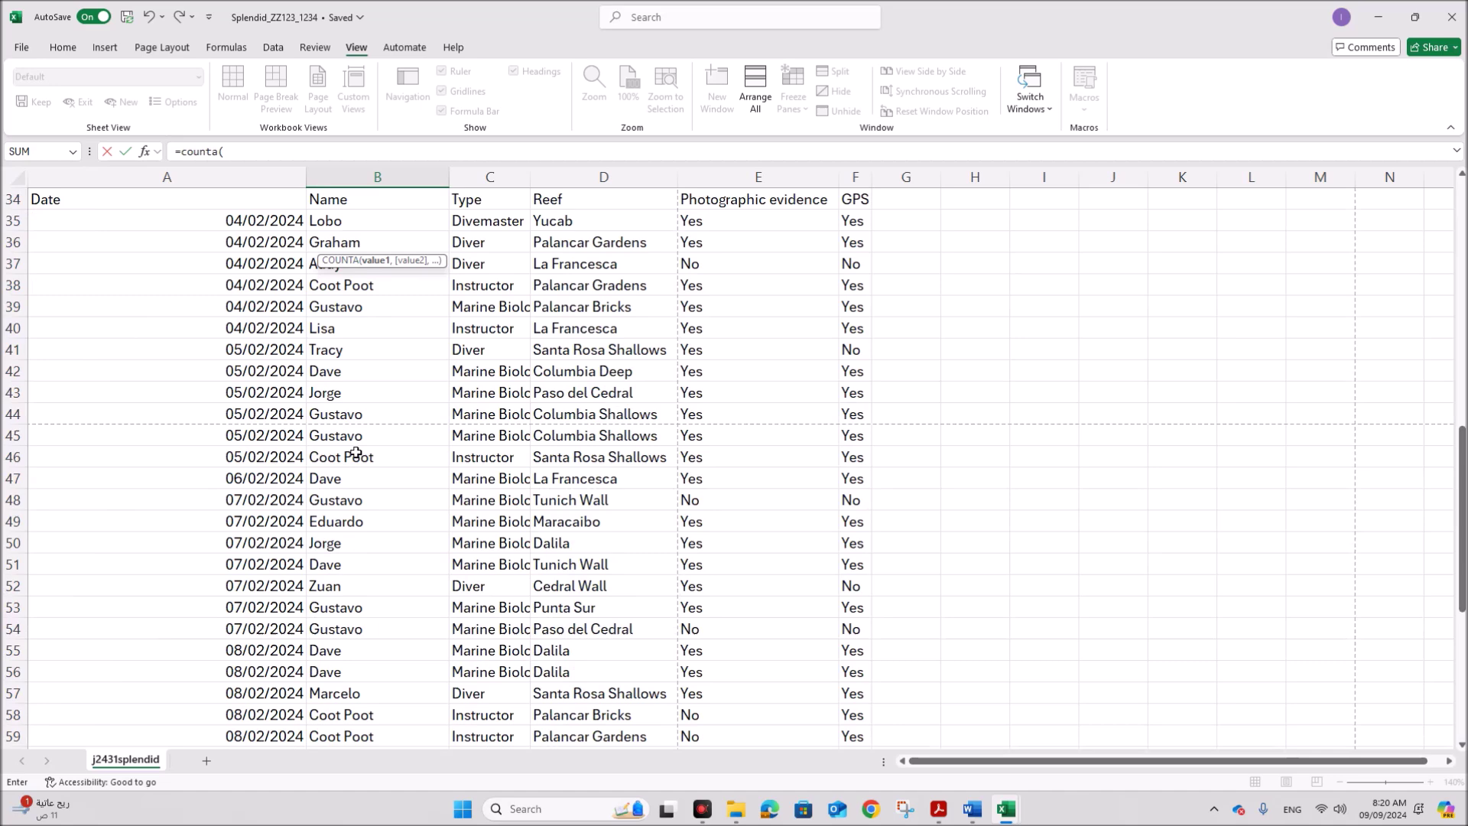
drag(380, 225, 383, 715)
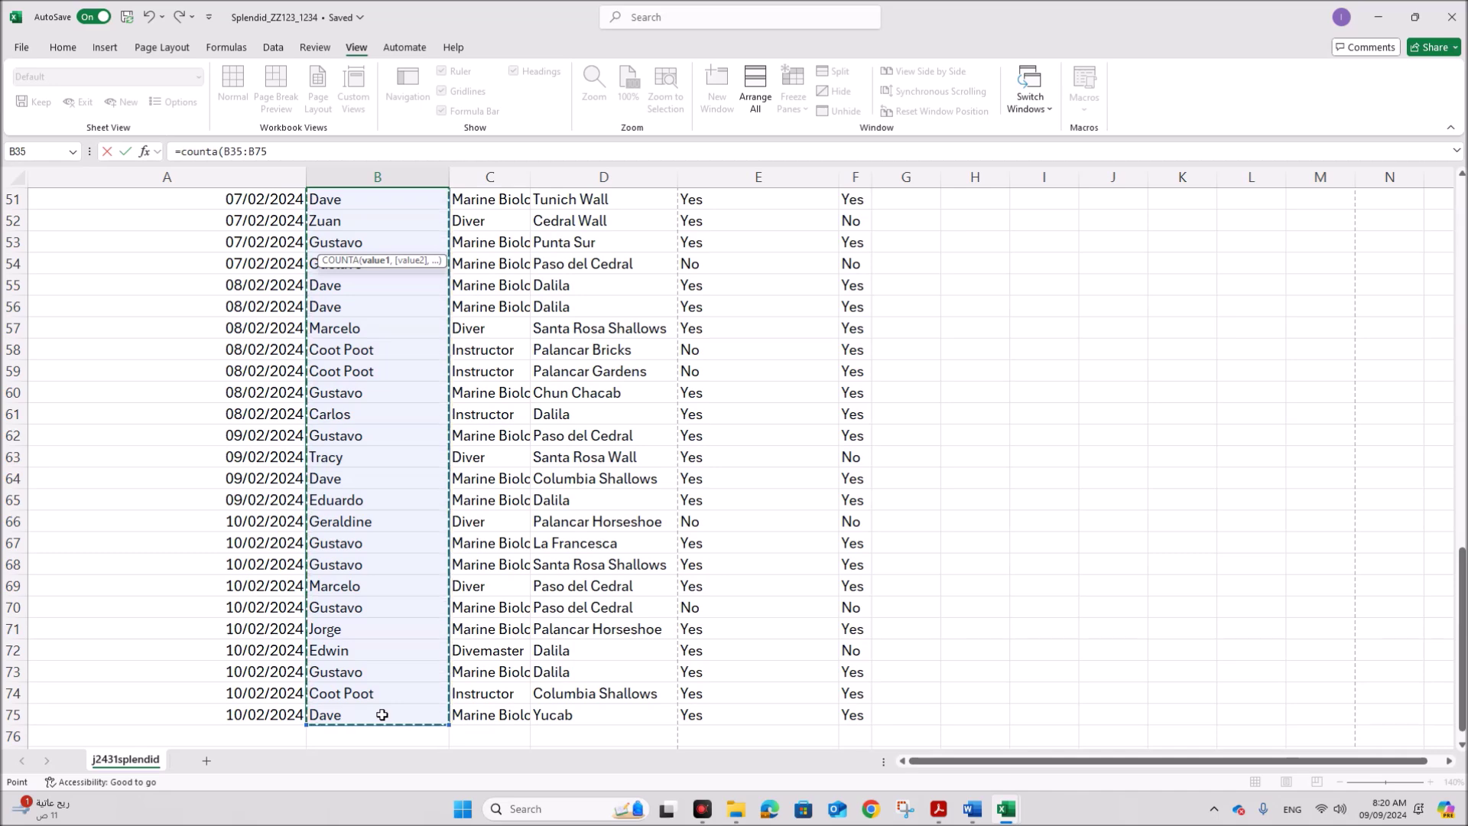
text())
scroll(383, 715, up, 14)
scroll(383, 715, up, 3)
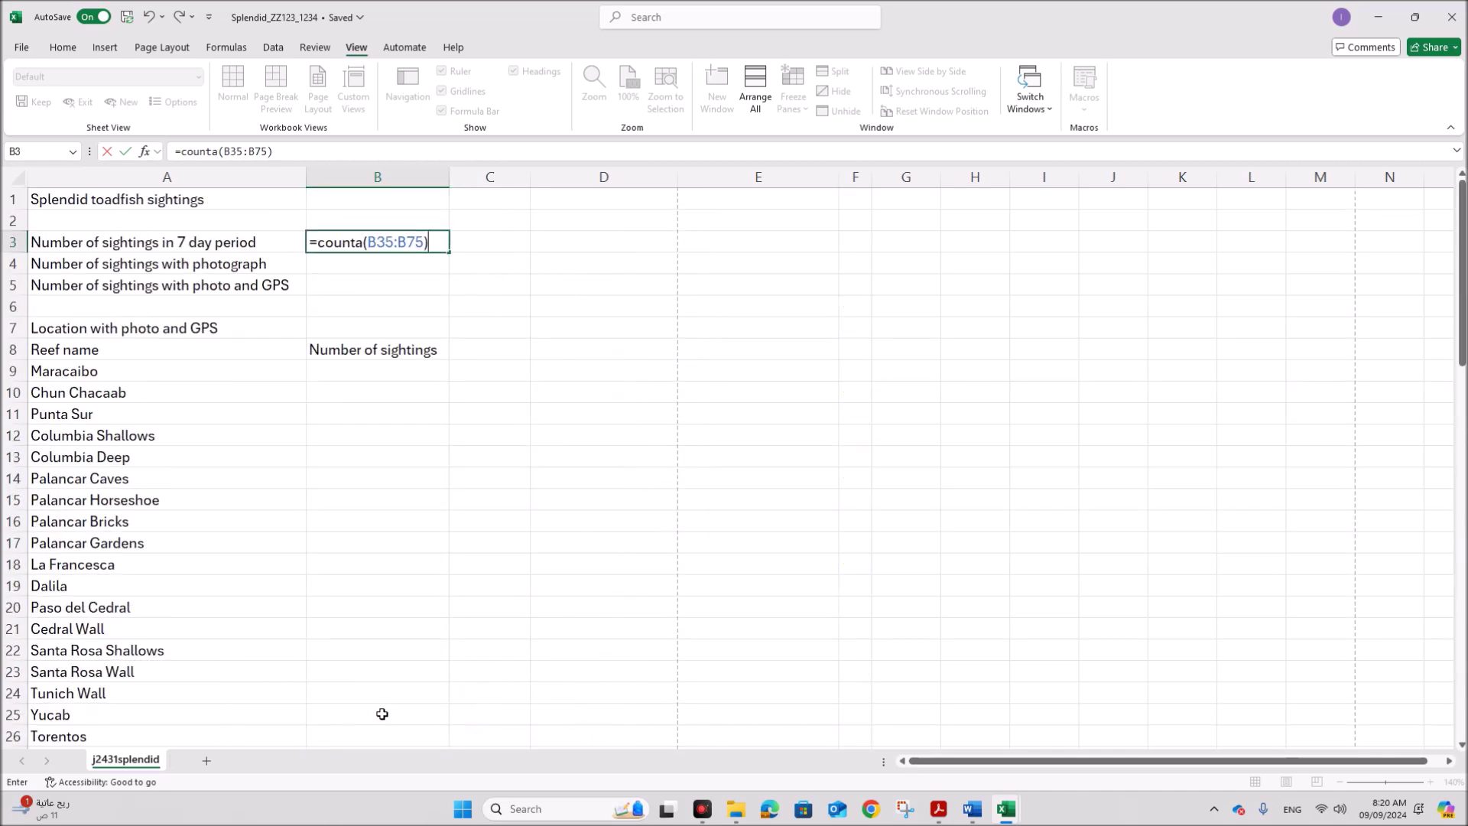
key(Return)
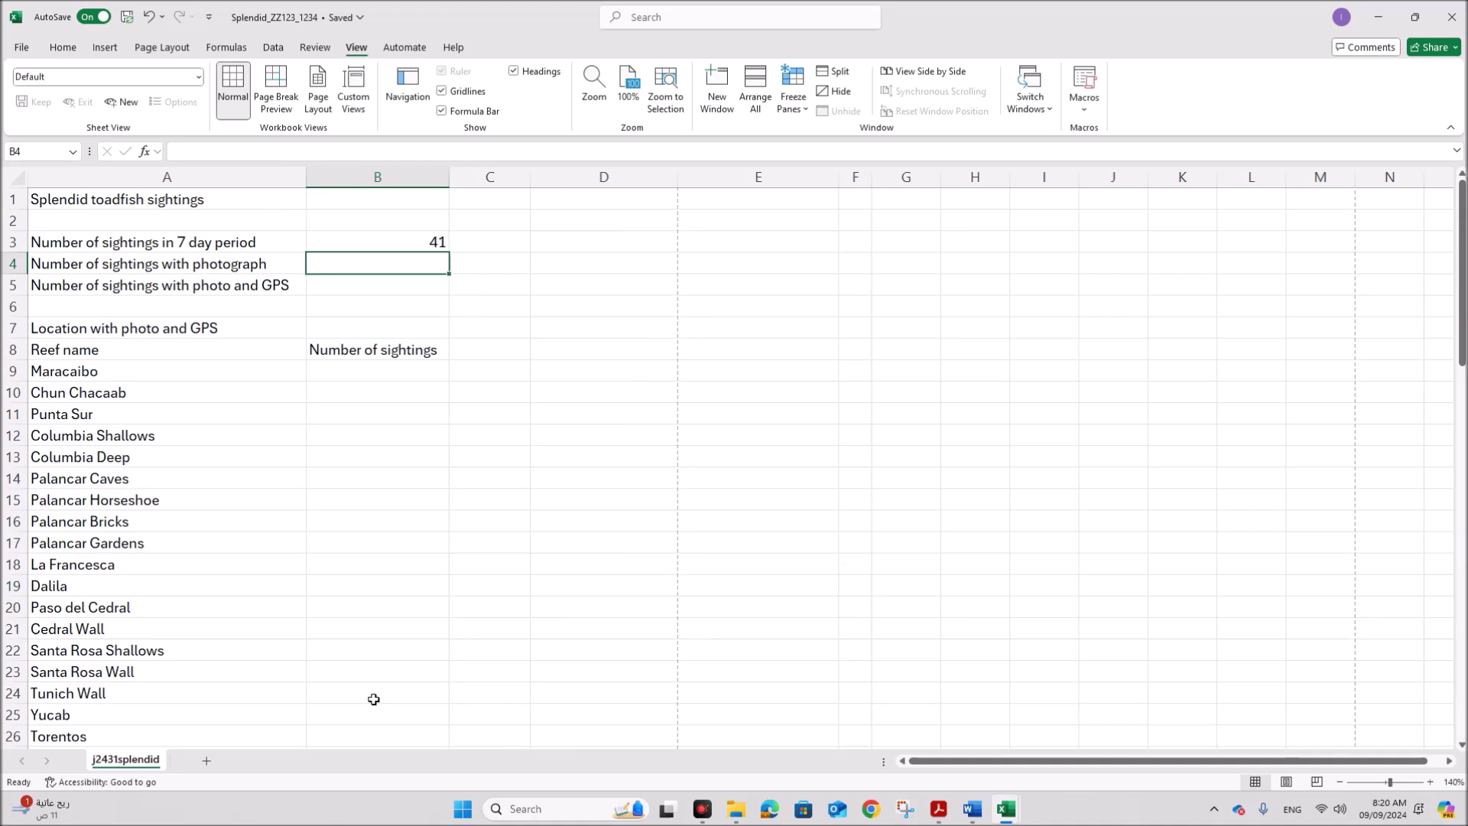
- Review the COUNTA formula in cell B3, leaving it unedited
double_click(387, 247)
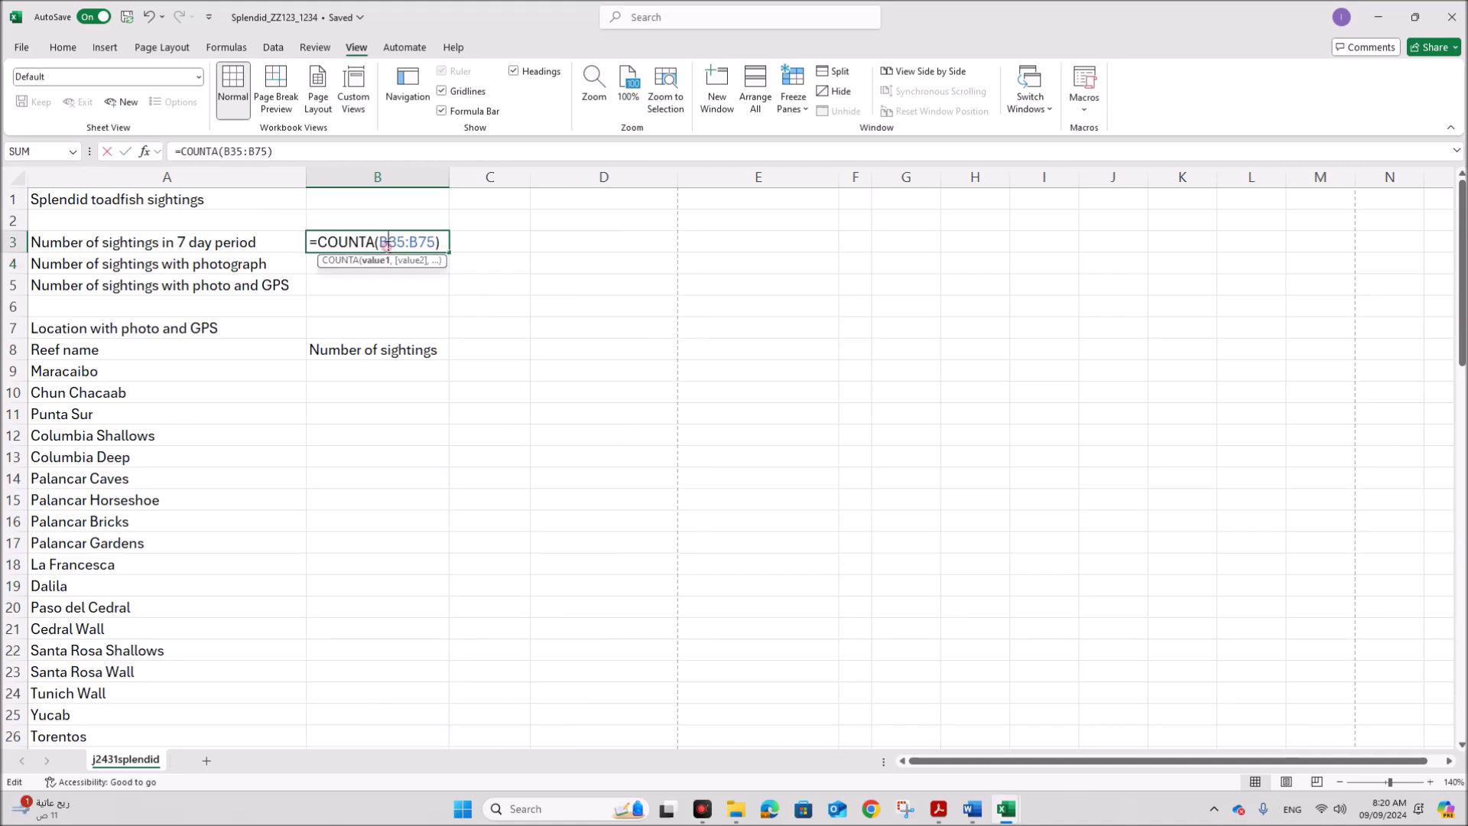
drag(340, 241, 369, 243)
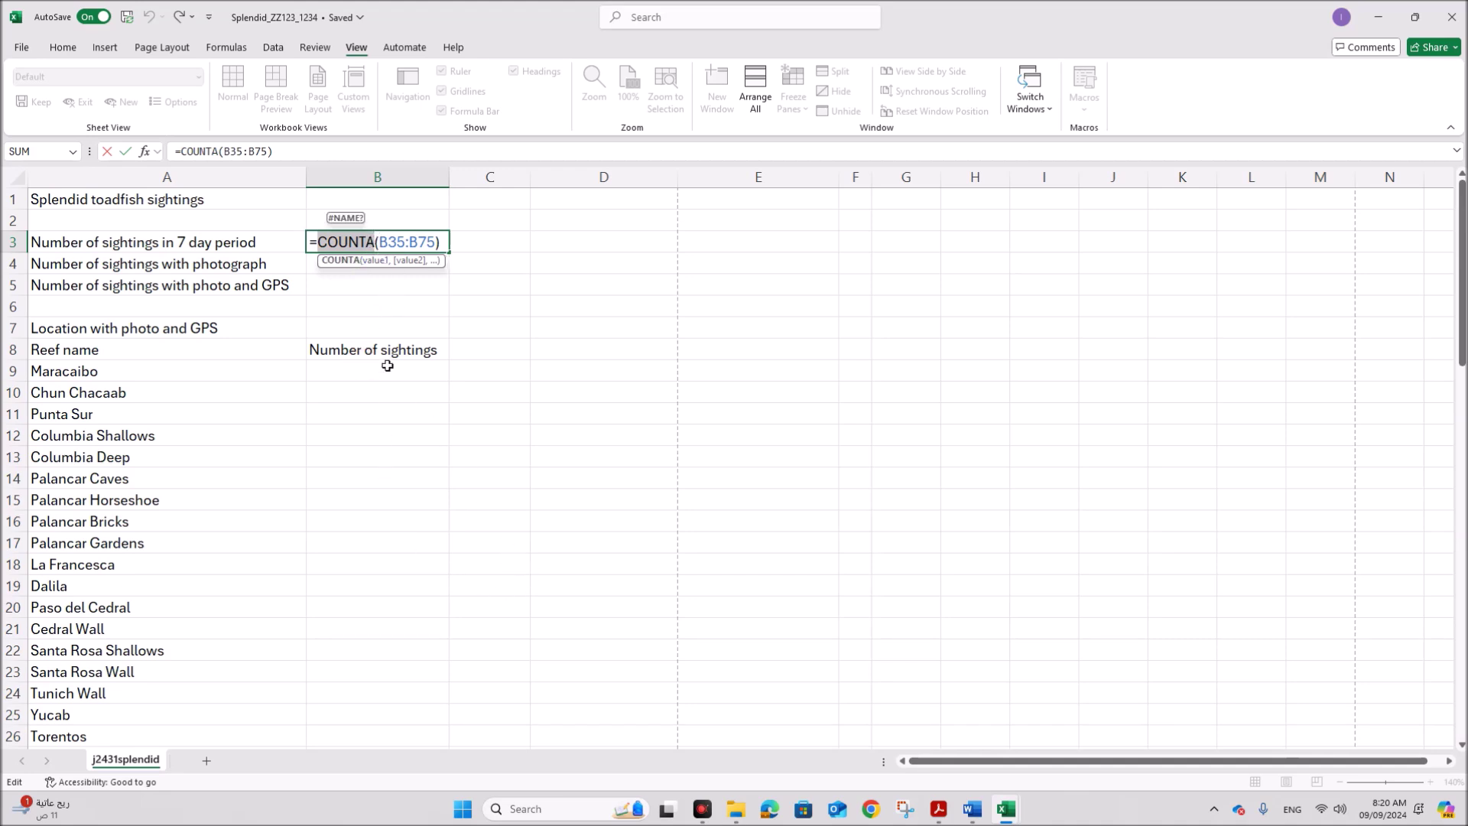
key(Return)
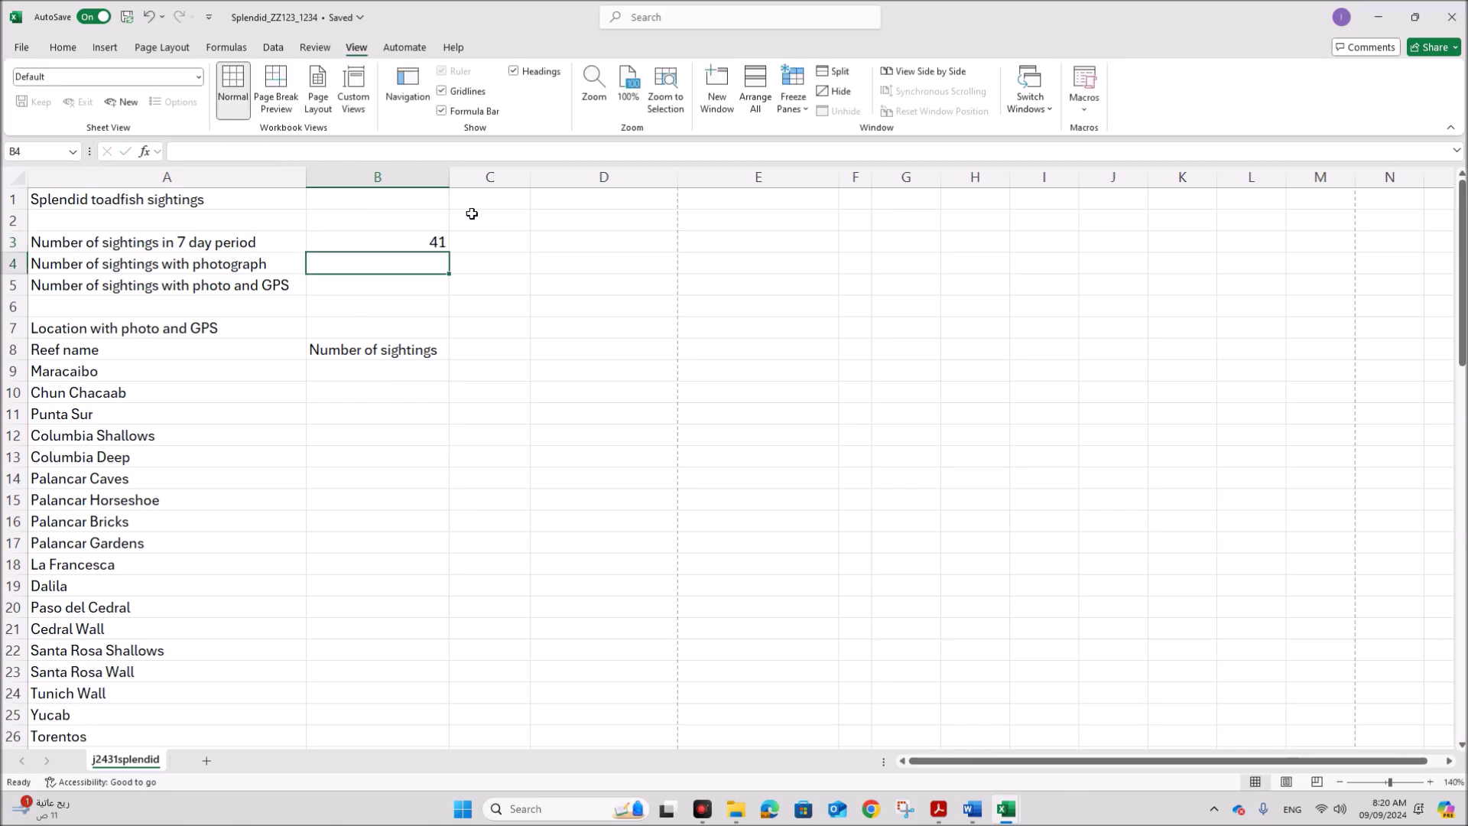
- Switch to the exam paper PDF and read Task 2 step 4 about the formula for cell B4
click(936, 809)
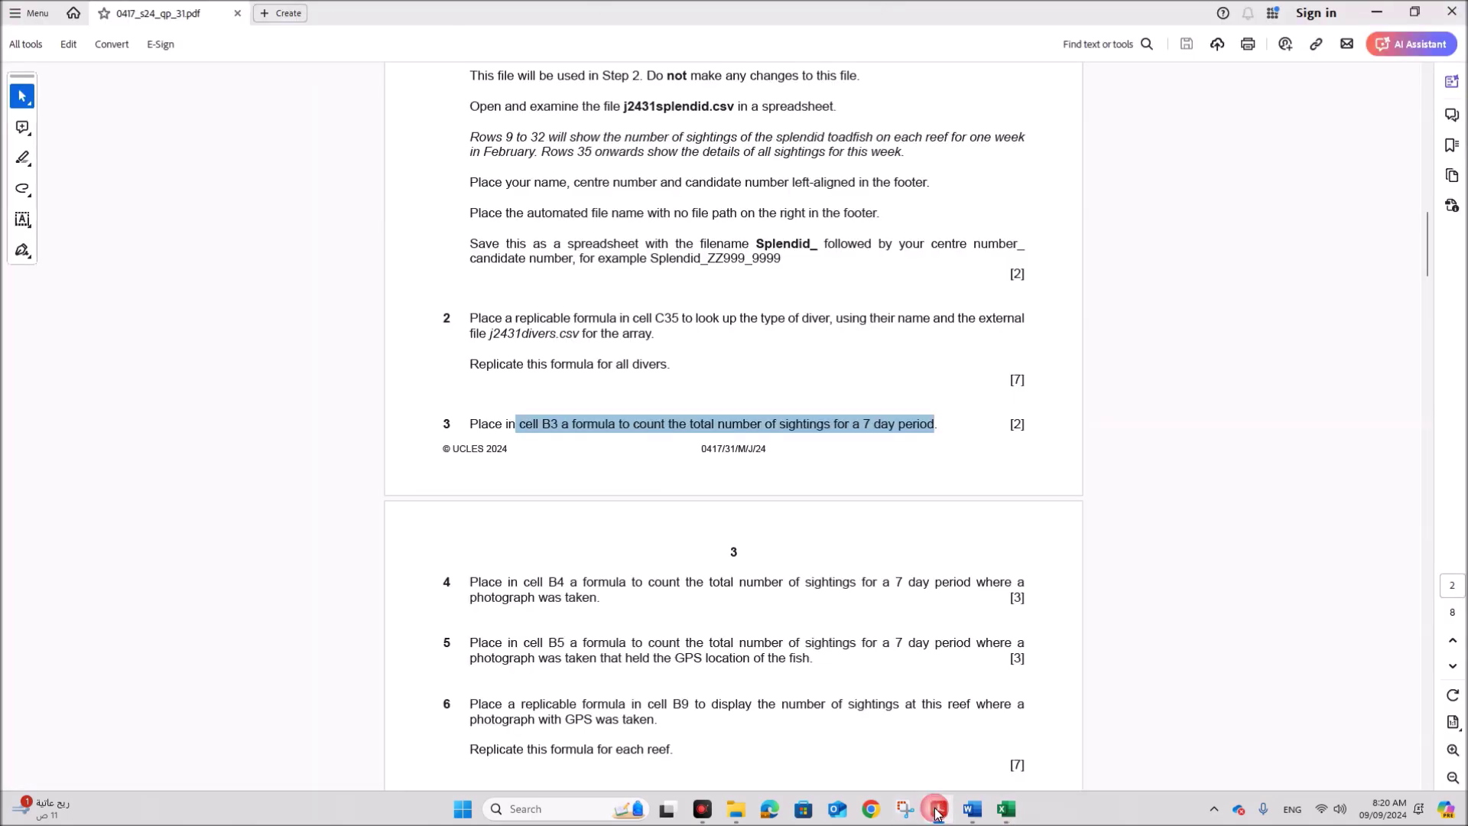
click(621, 645)
scroll(585, 612, down, 2)
drag(543, 468, 610, 495)
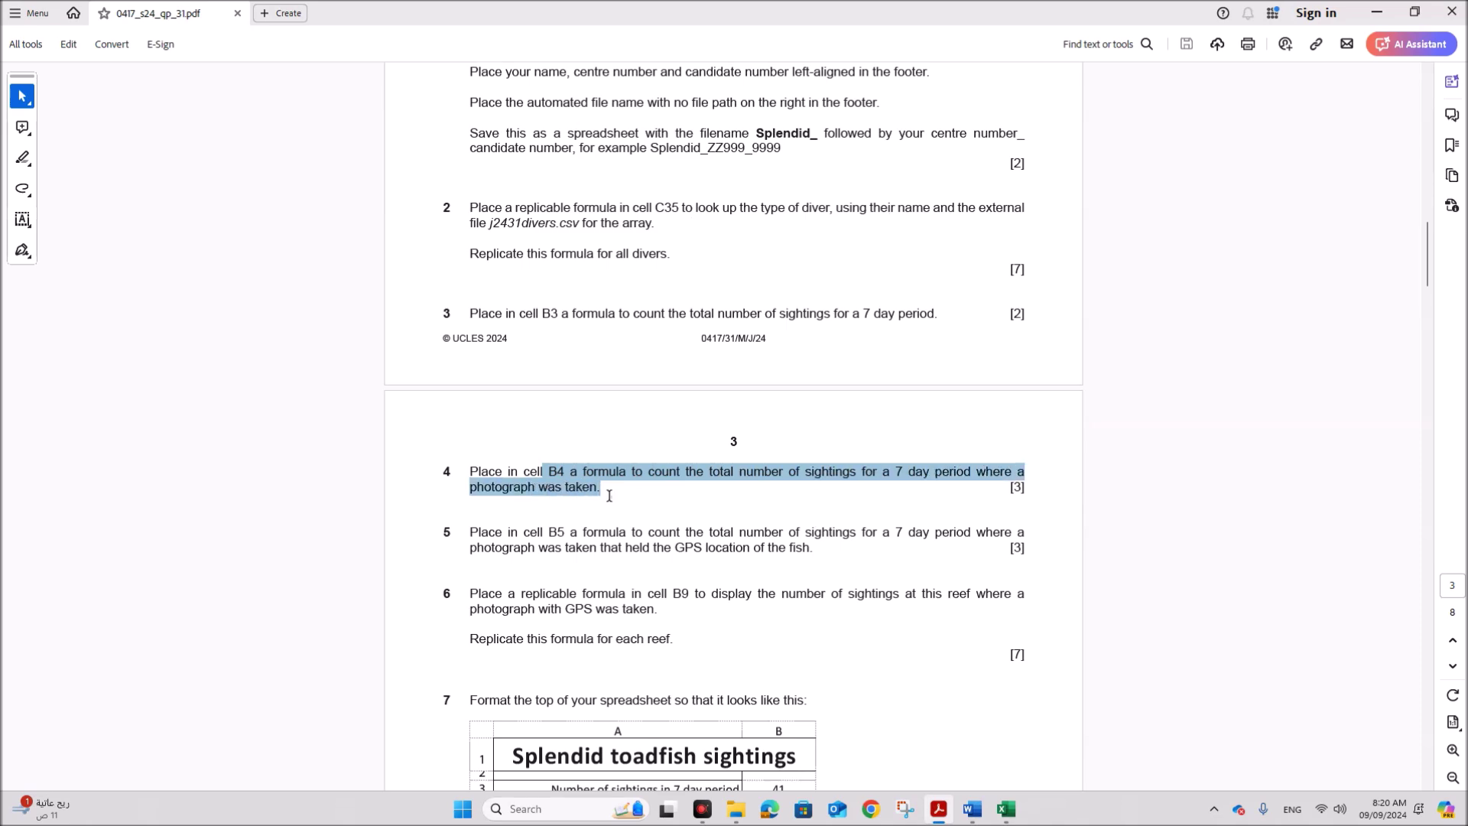
mouse_move(1006, 817)
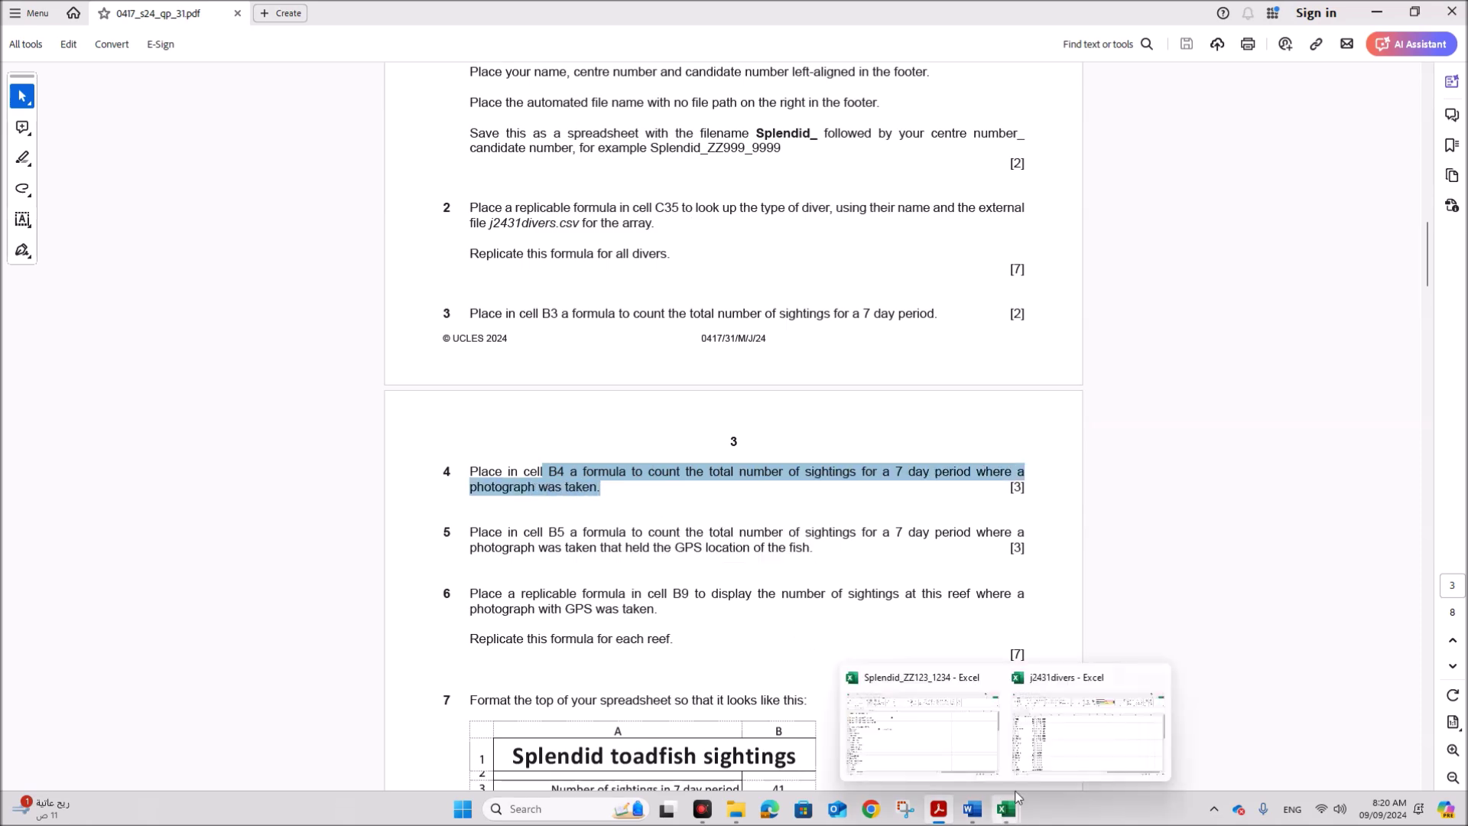
- Return to the Splendid workbook in Excel and examine the Yes and No entries in the Photographic evidence column
click(948, 731)
scroll(522, 569, down, 6)
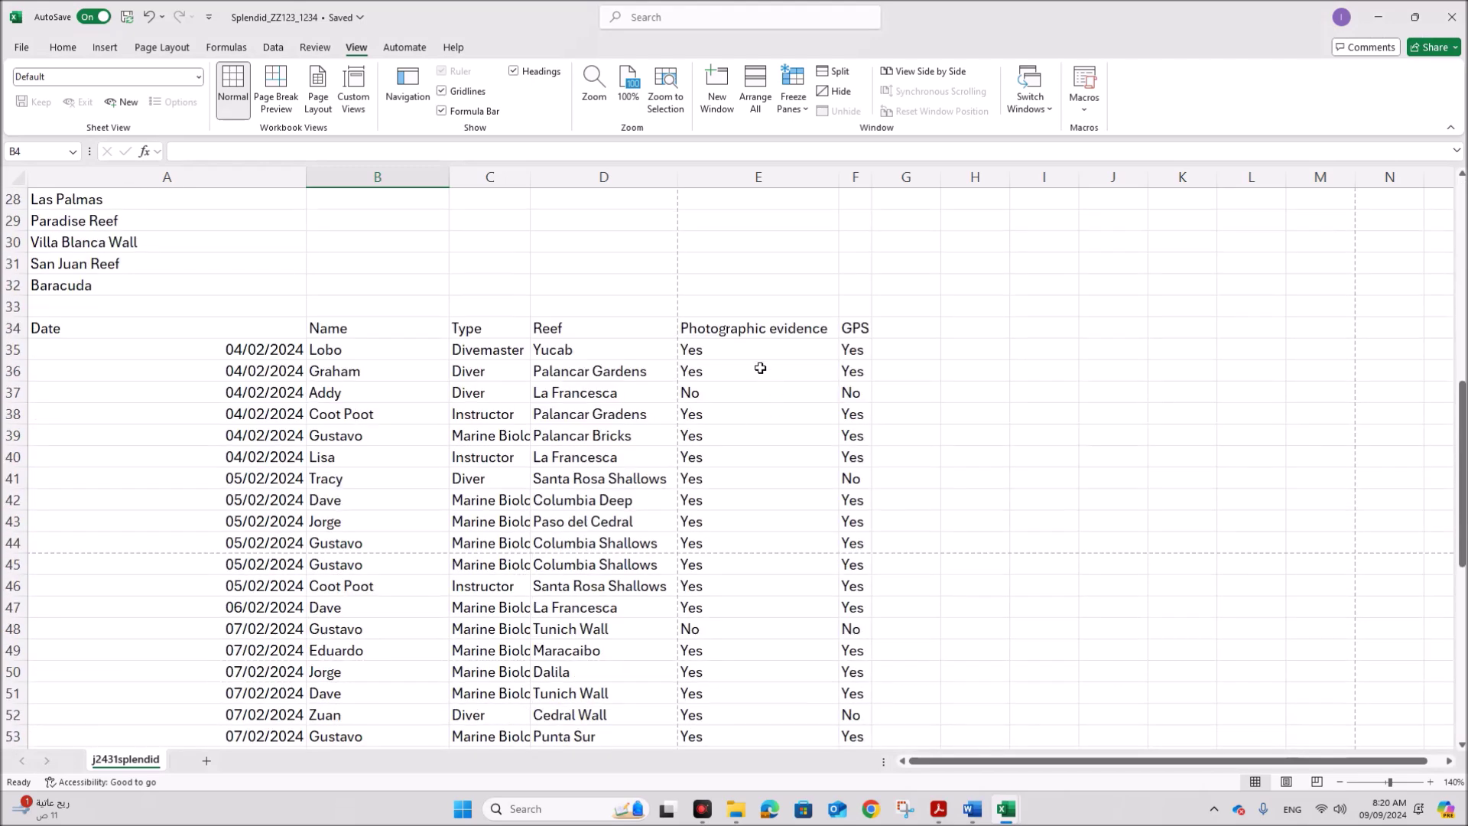
drag(740, 355, 742, 608)
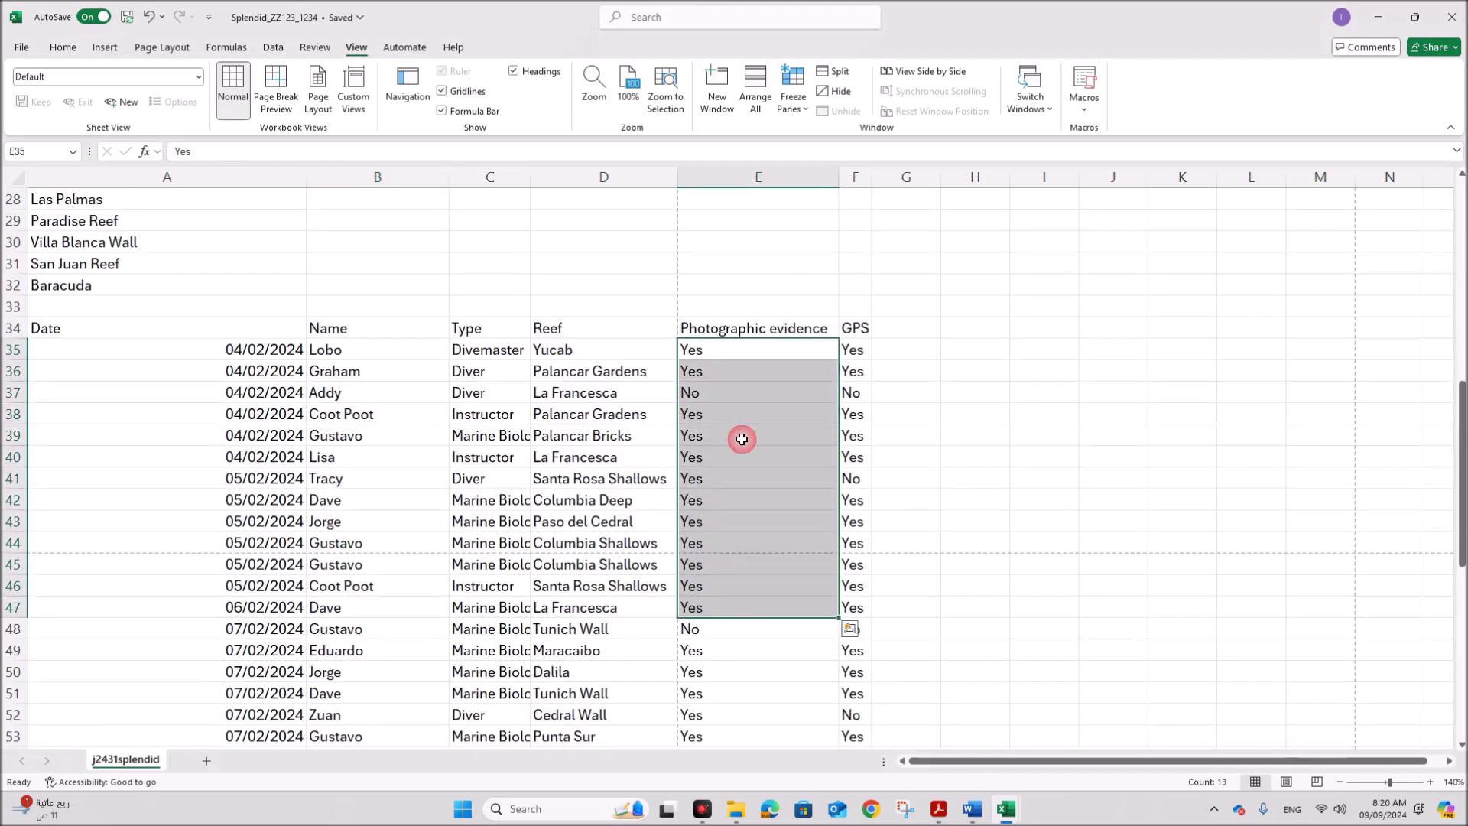
click(724, 356)
click(712, 393)
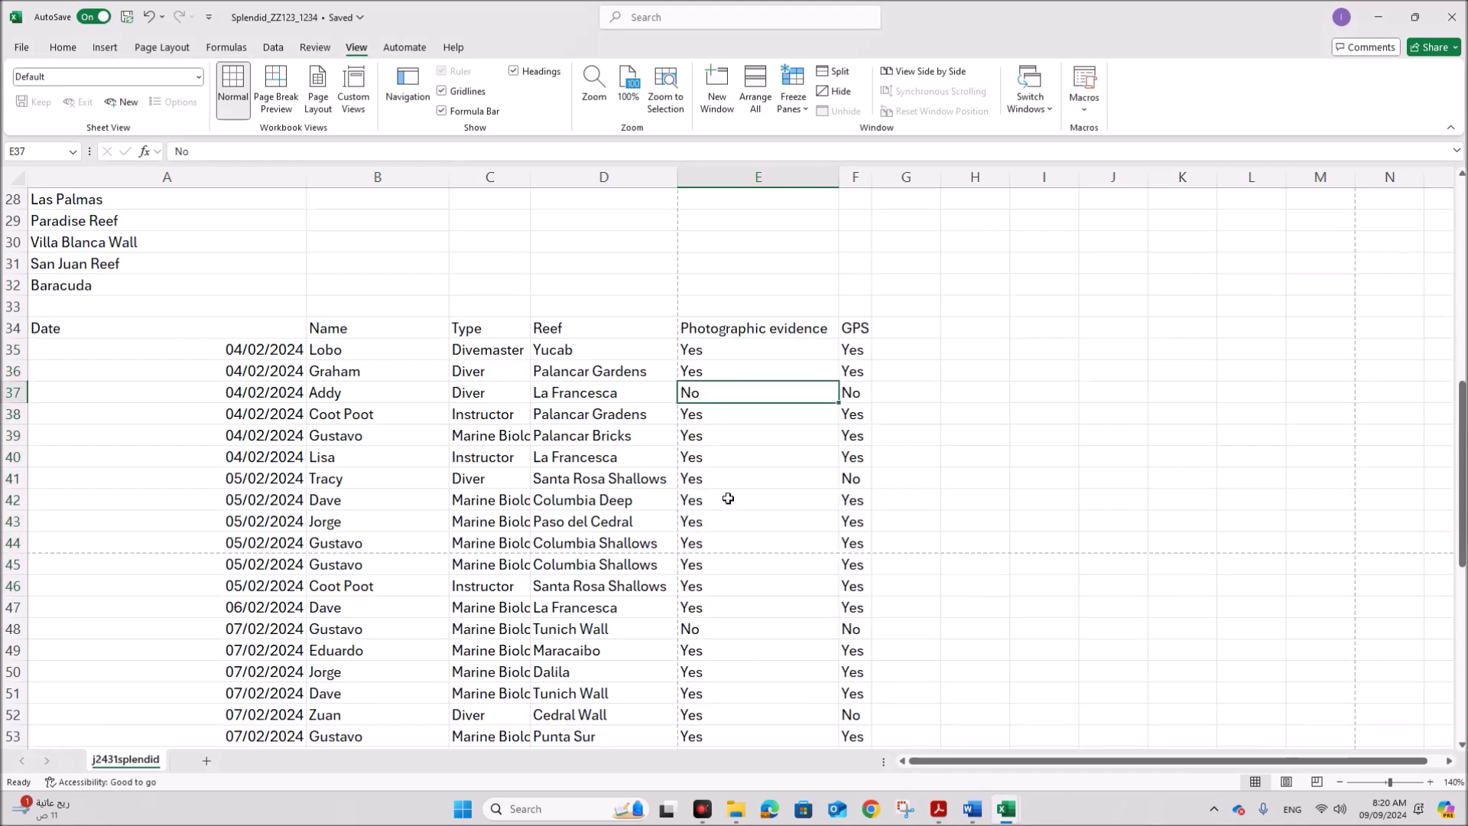
drag(720, 345, 719, 483)
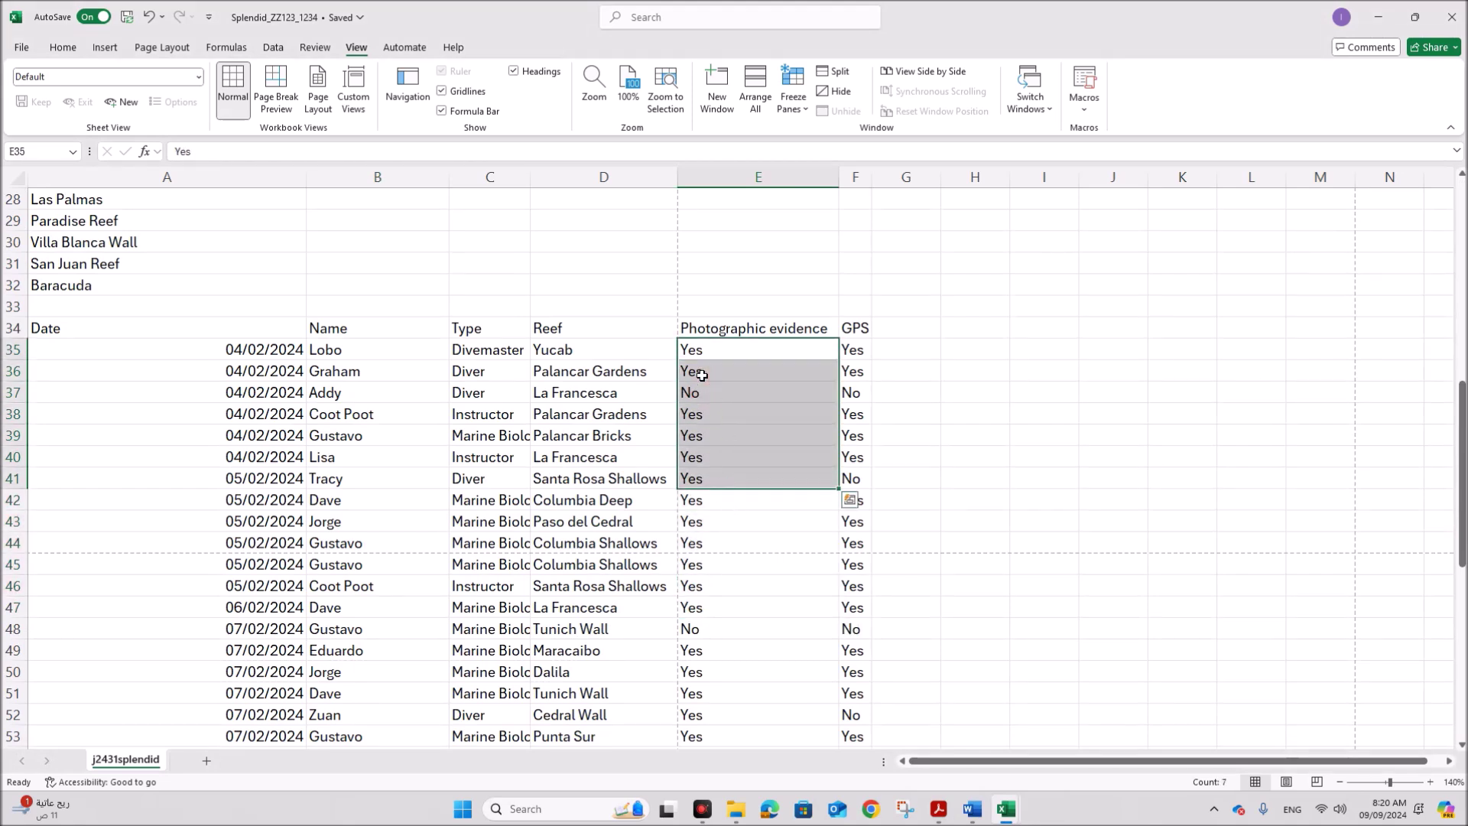
click(702, 351)
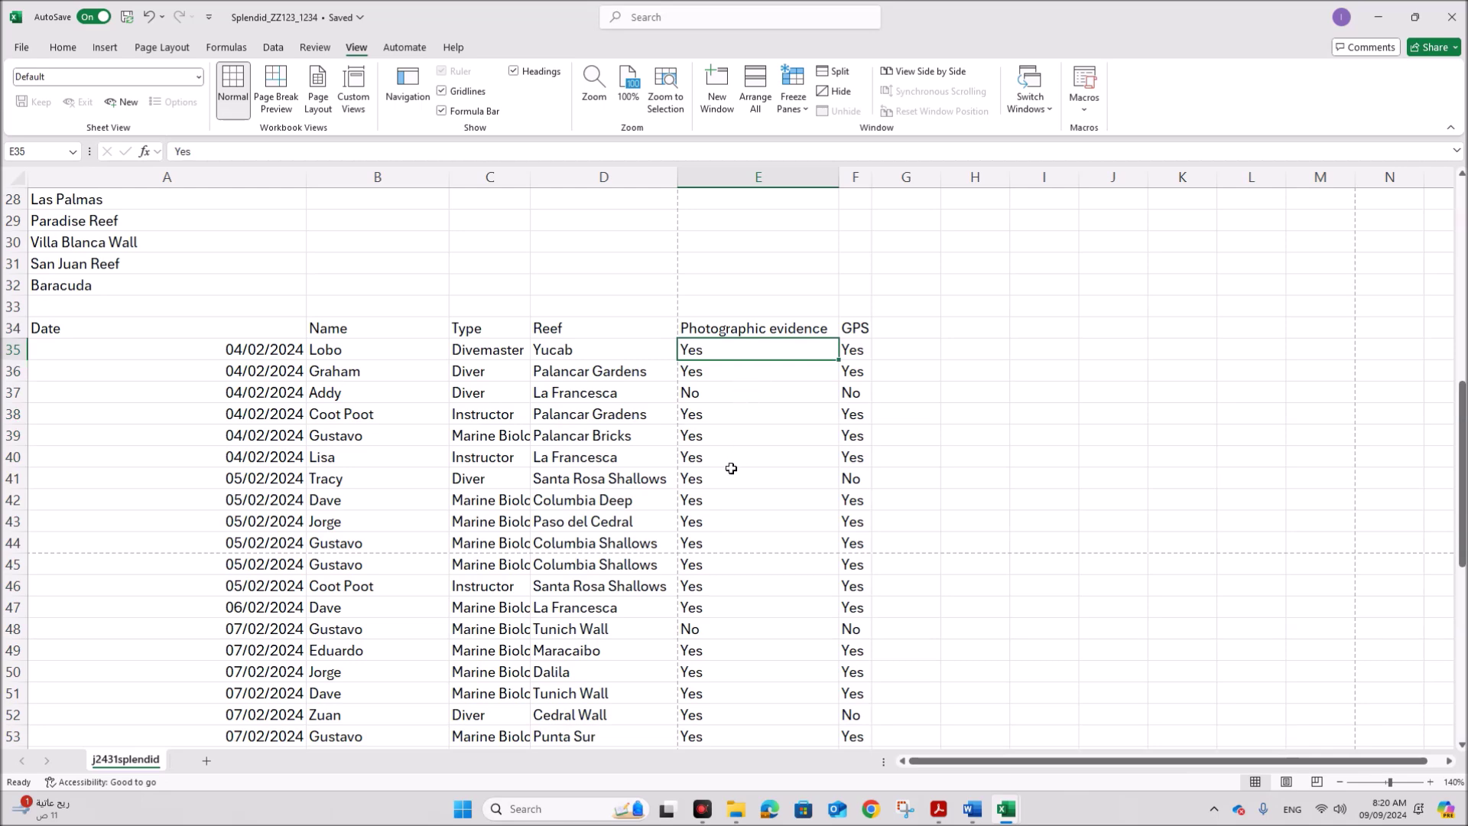
- Build a COUNTIF function in cell B4 with Range E35:E75 and Criteria Yes to count sightings with a photograph
scroll(736, 458, up, 9)
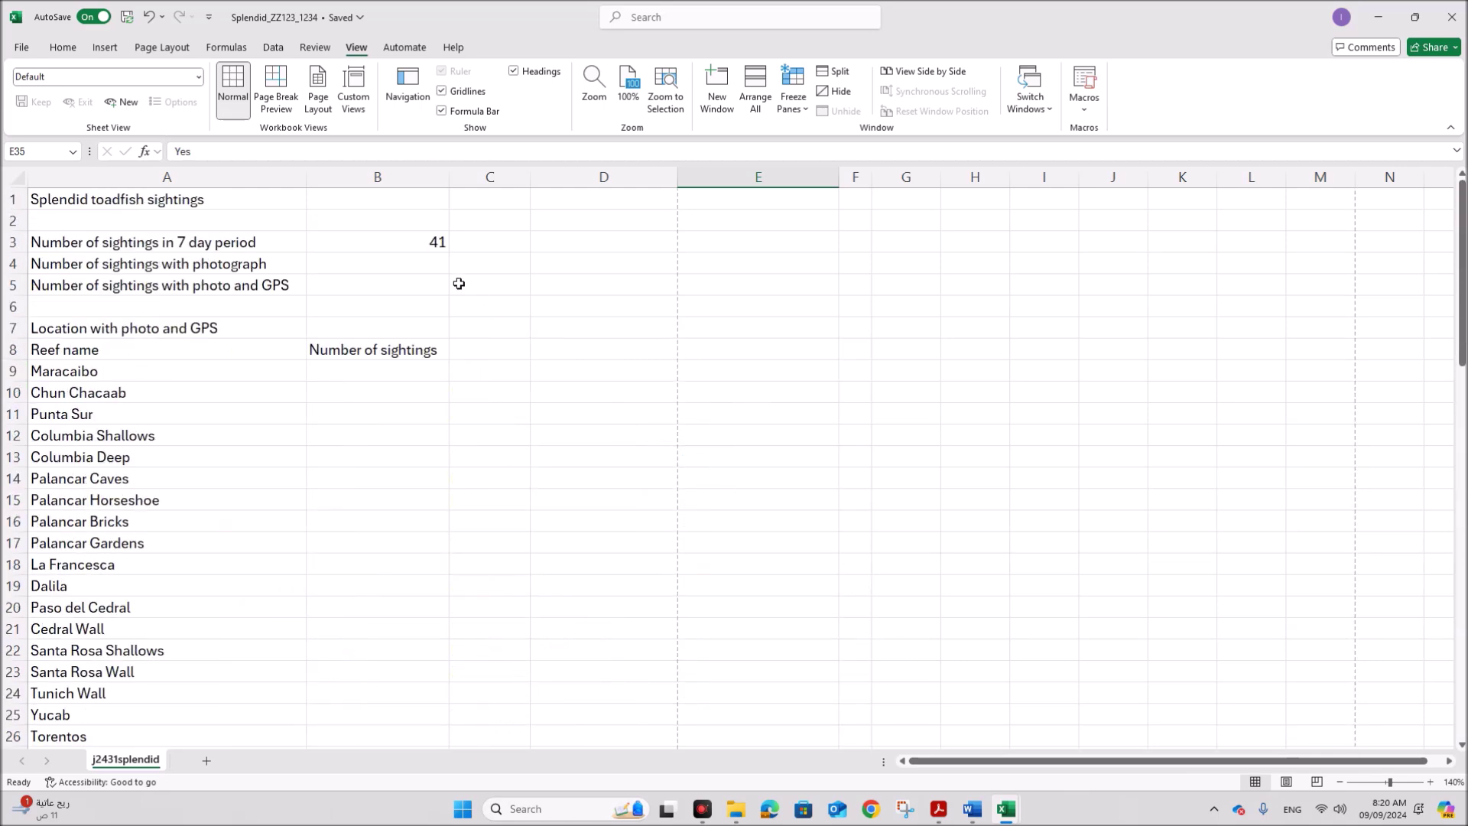
click(414, 278)
click(412, 263)
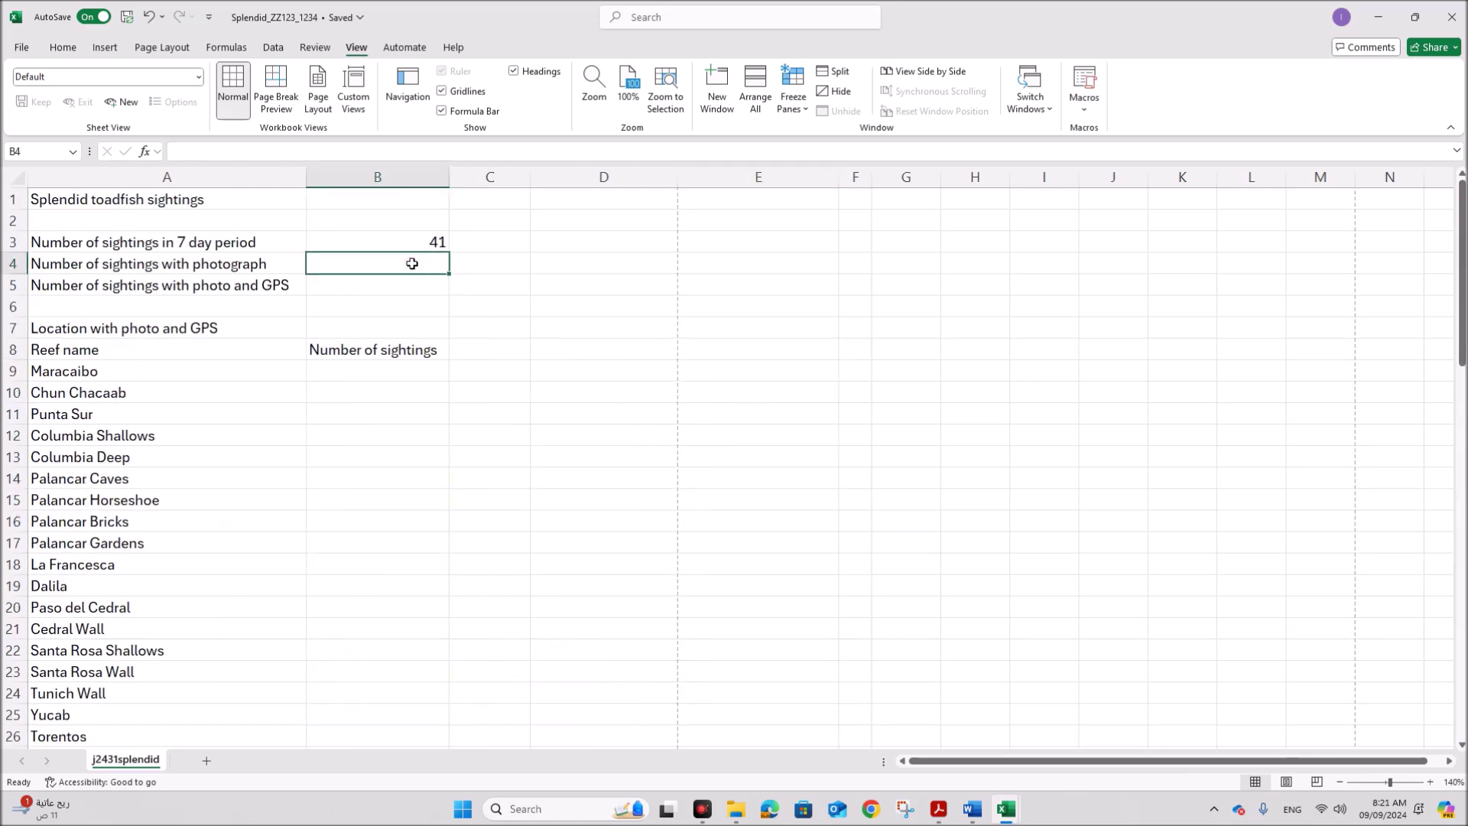
text(=c)
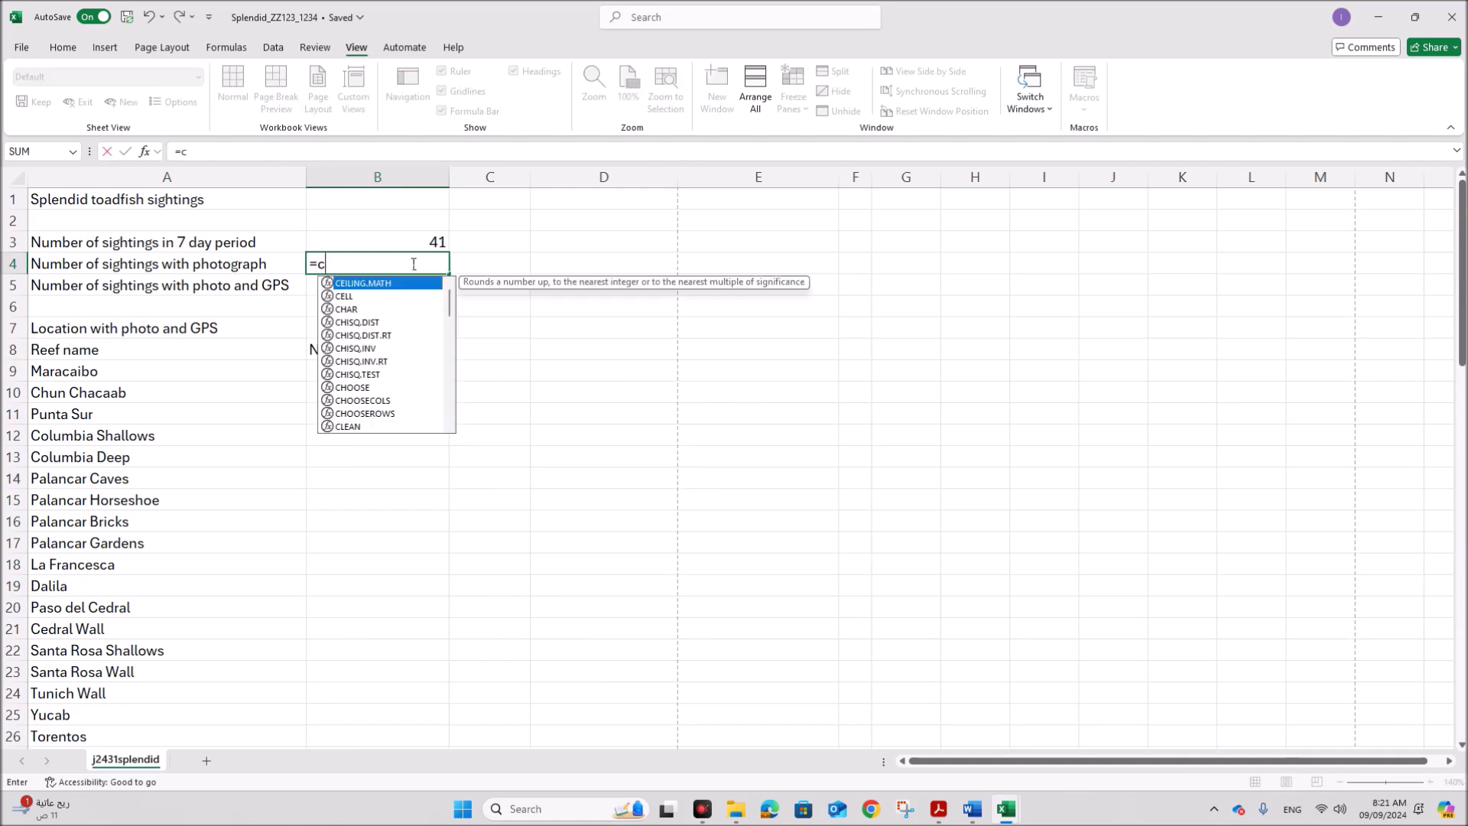
text(ountif)
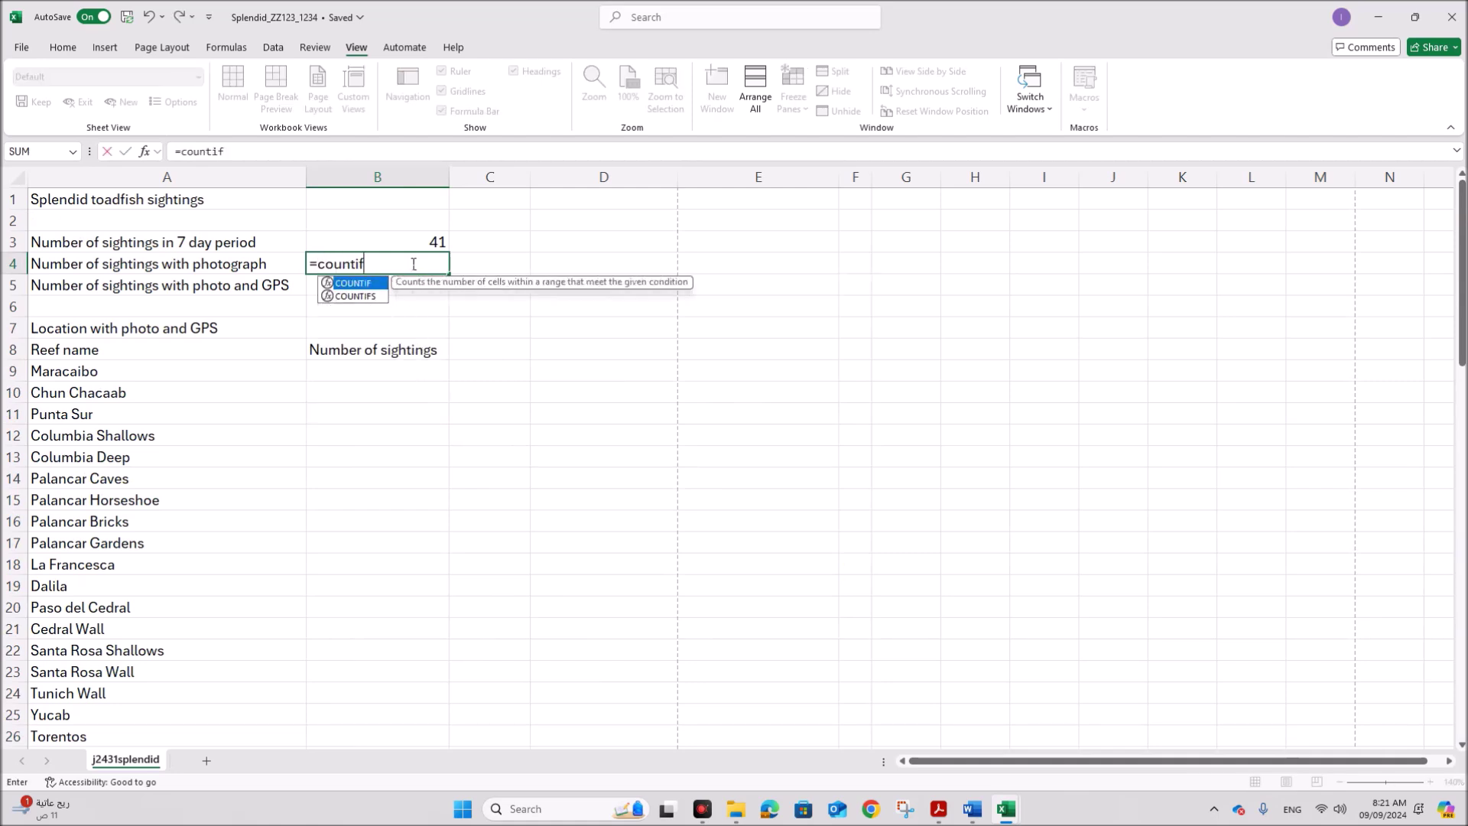
text(()
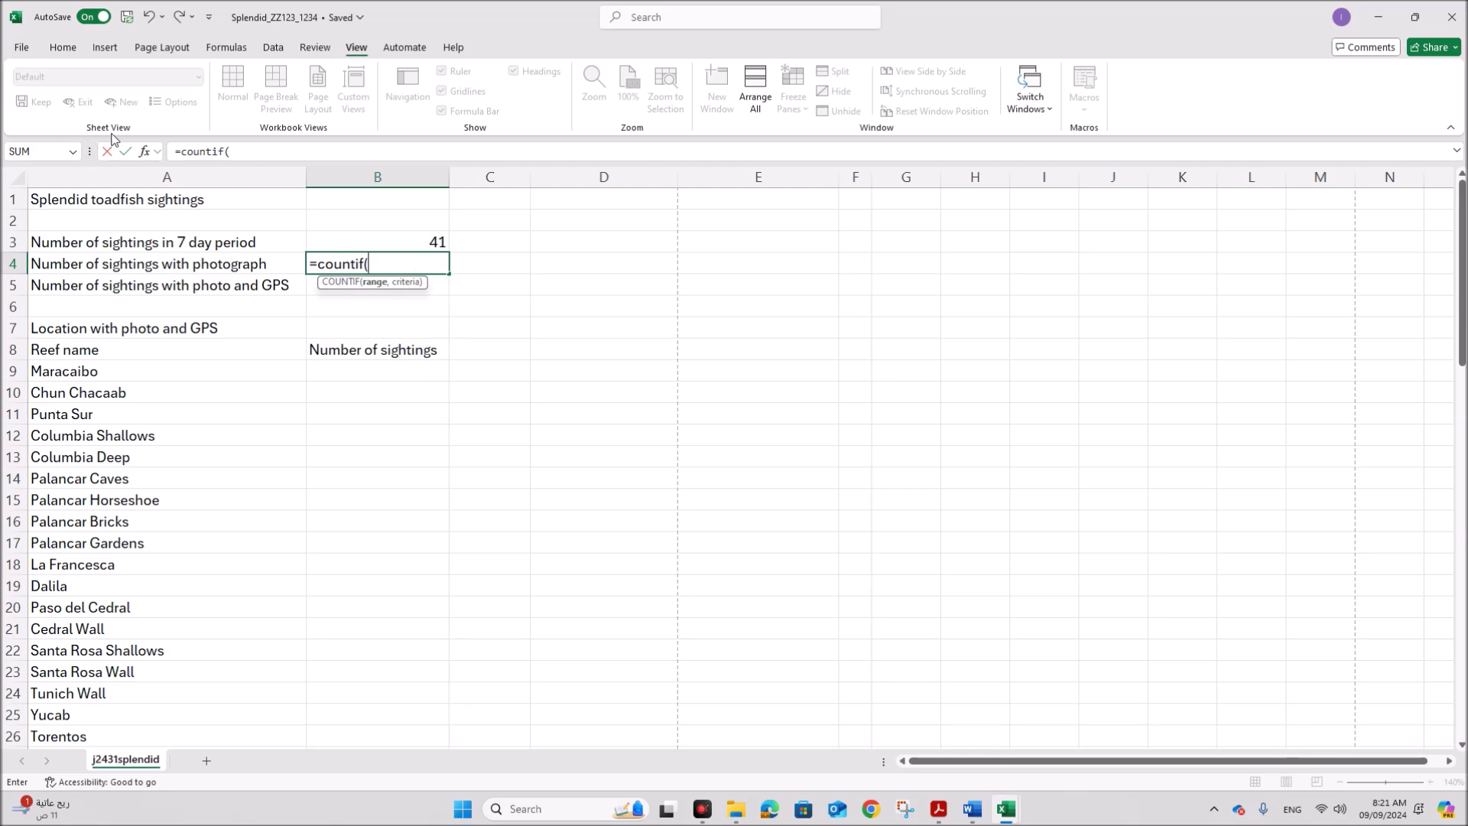
click(144, 152)
drag(699, 277, 845, 236)
scroll(662, 564, down, 5)
drag(732, 611, 732, 736)
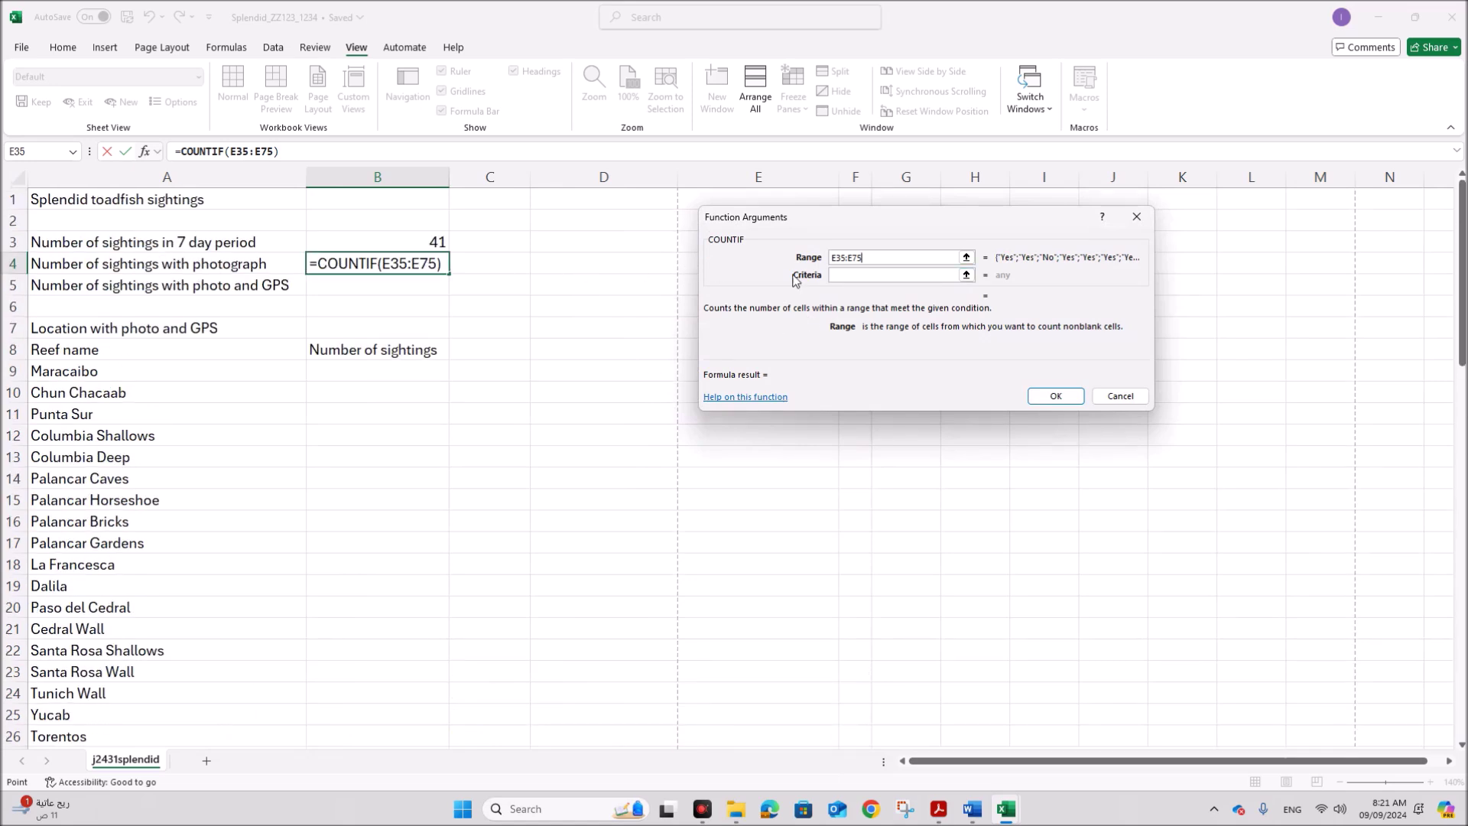
click(838, 275)
text(Yes)
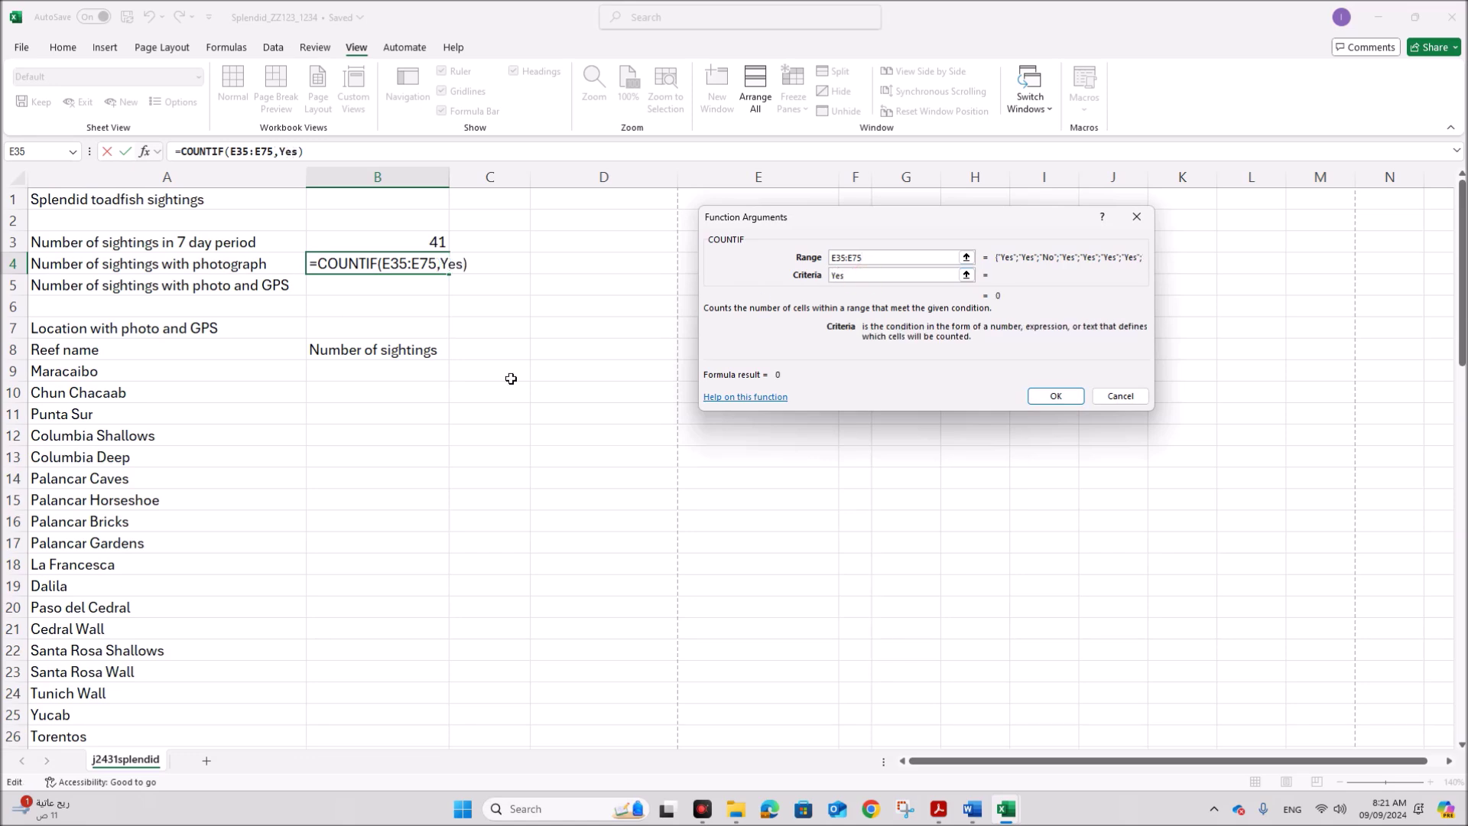
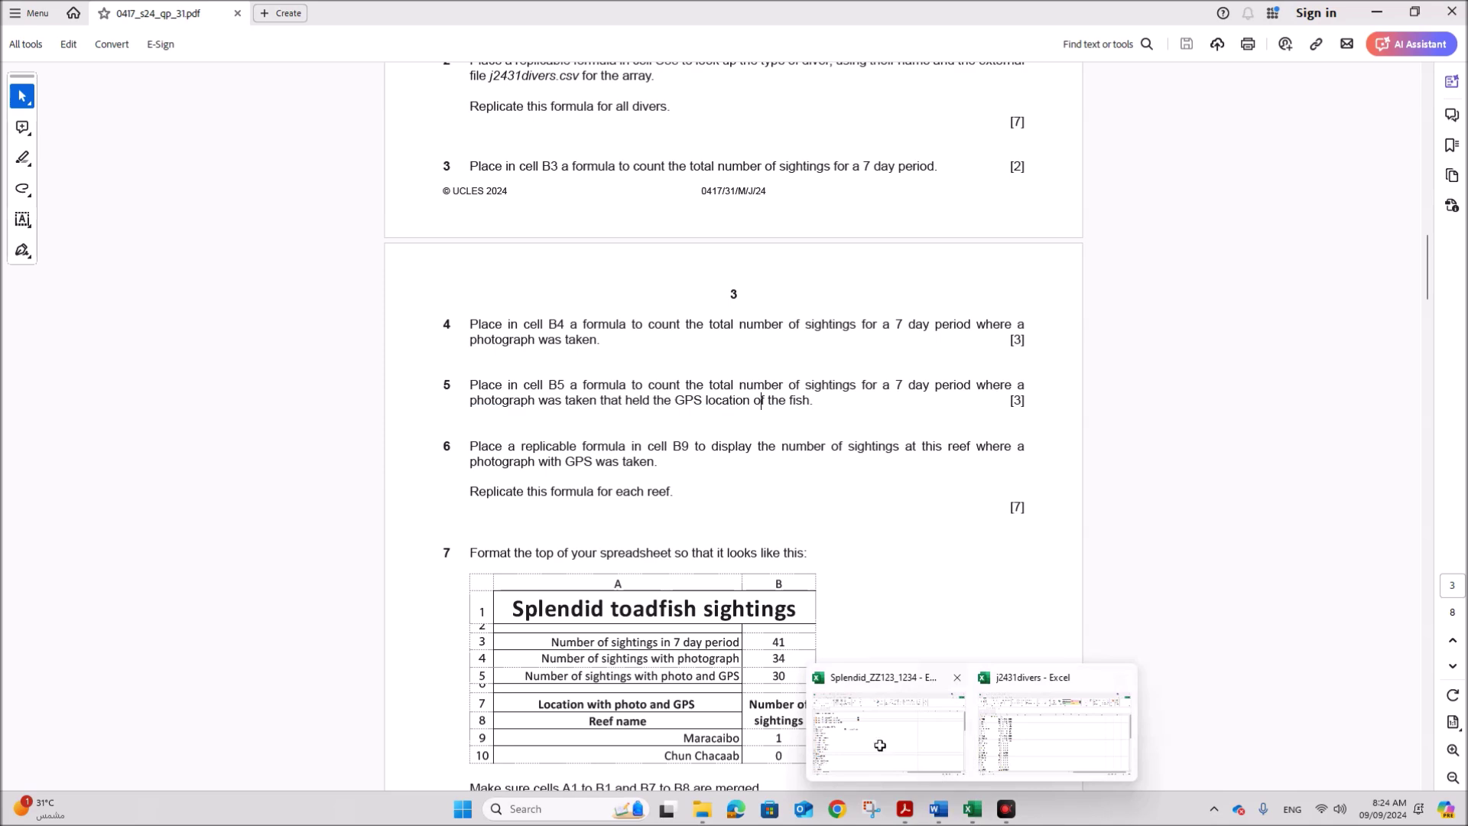
- Switch to the Splendid workbook in Excel and compare the Yes and No entries in the Photographic evidence and GPS columns
scroll(839, 654, down, 11)
scroll(839, 654, up, 1)
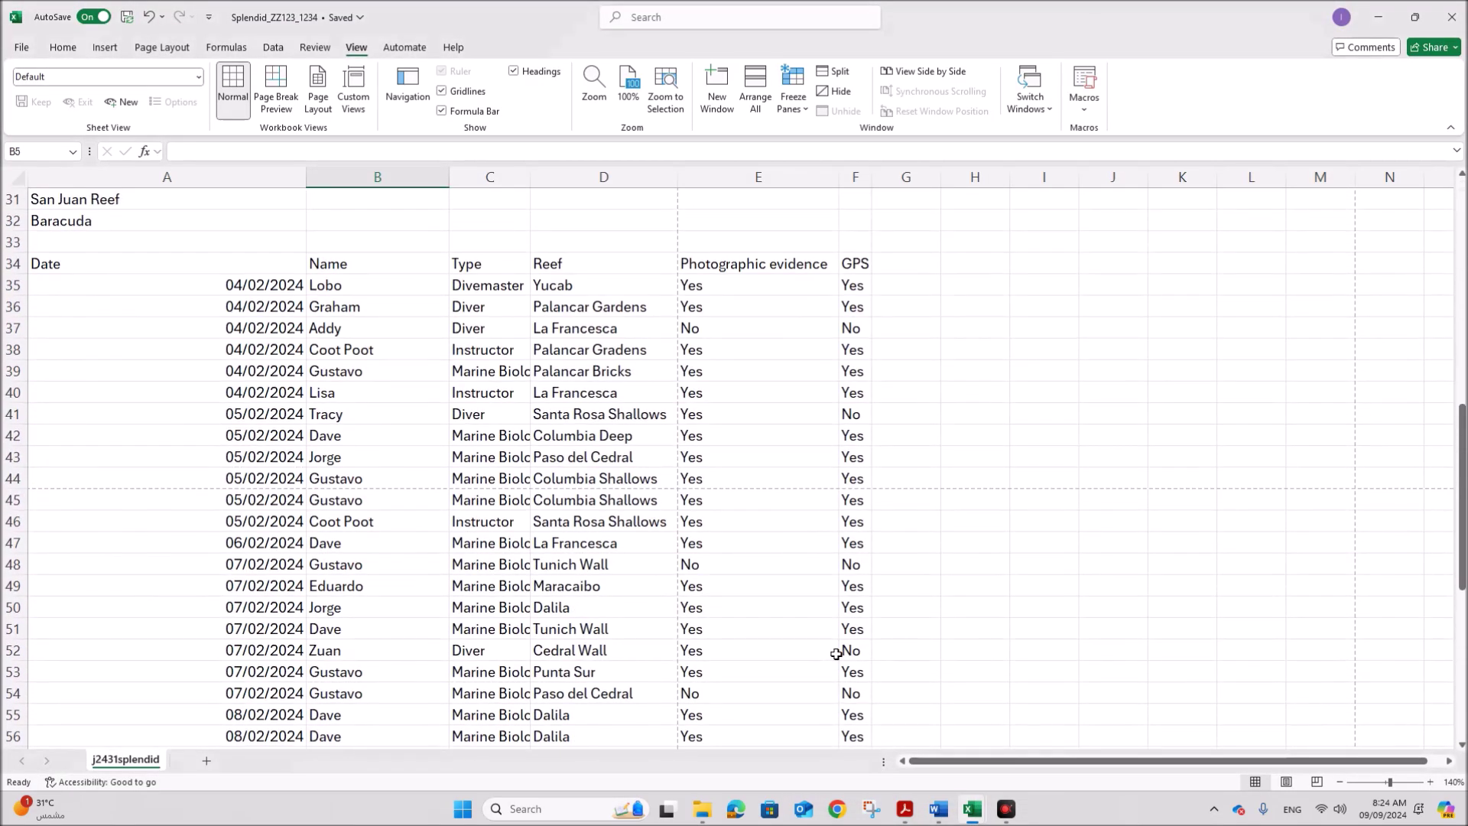
click(751, 557)
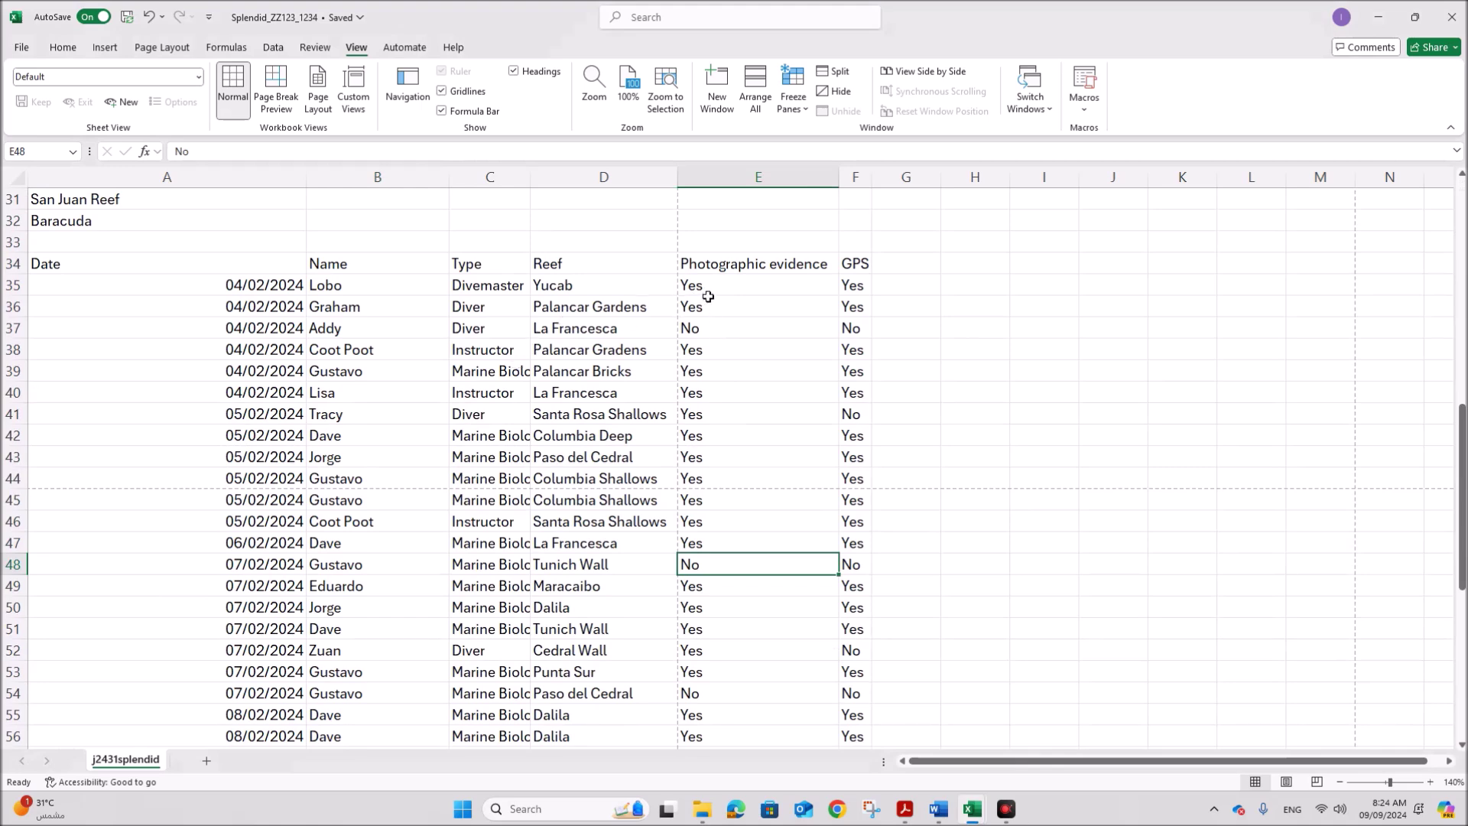
drag(734, 277, 733, 605)
drag(852, 284, 852, 457)
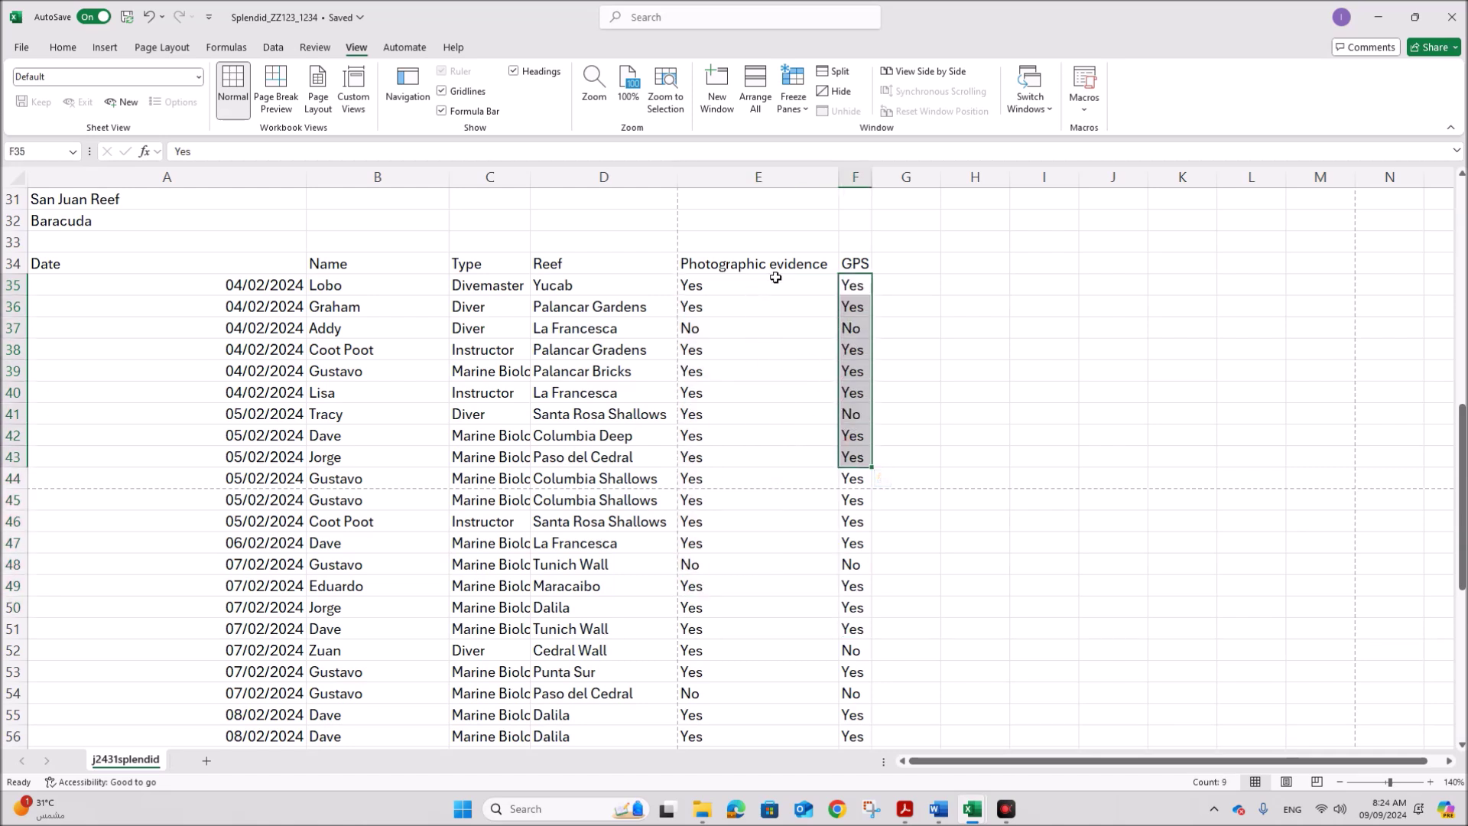
click(858, 289)
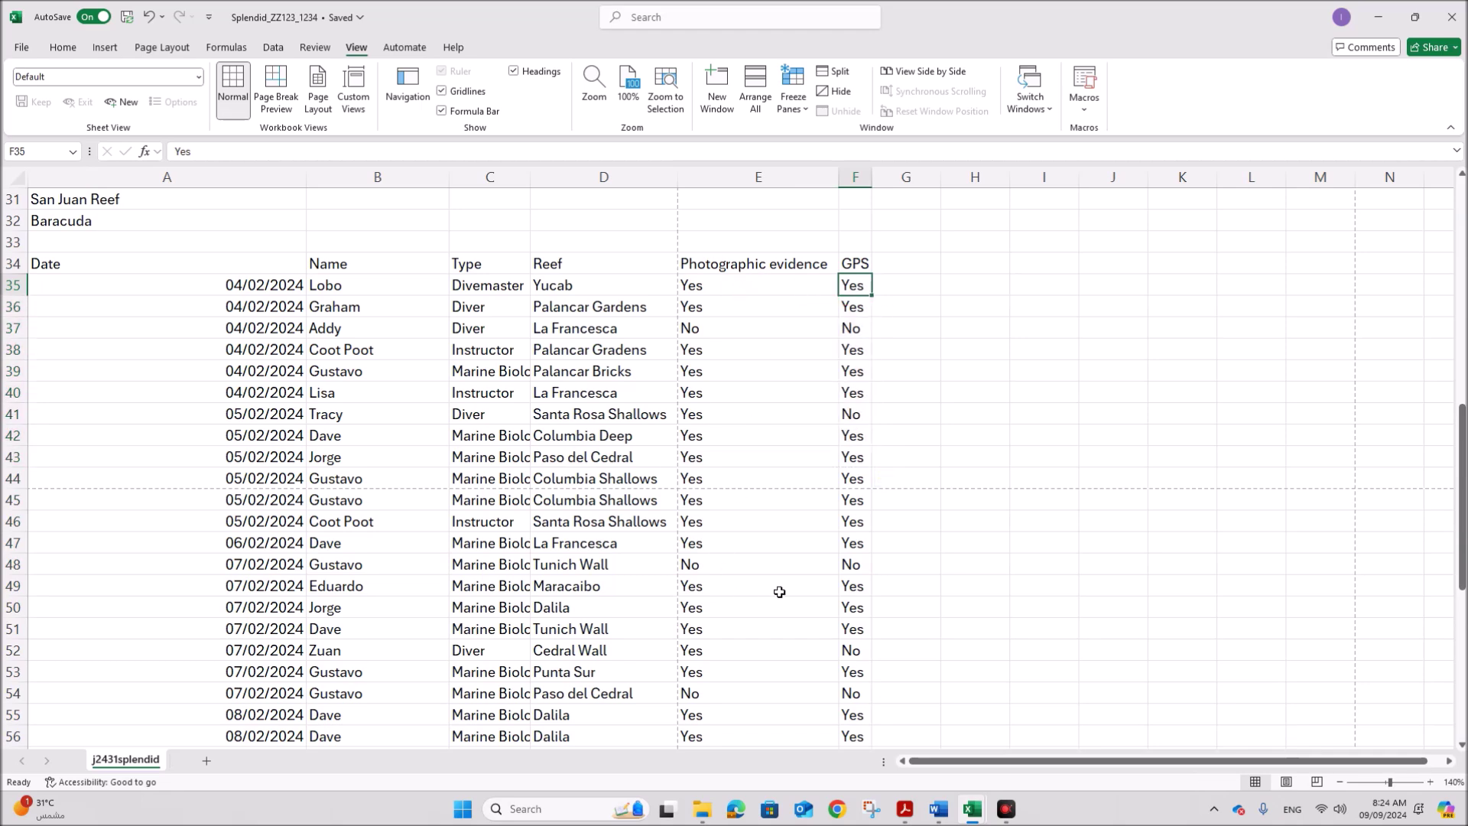
- Start a COUNTIFS function in cell B5 and open its function arguments
scroll(779, 592, up, 10)
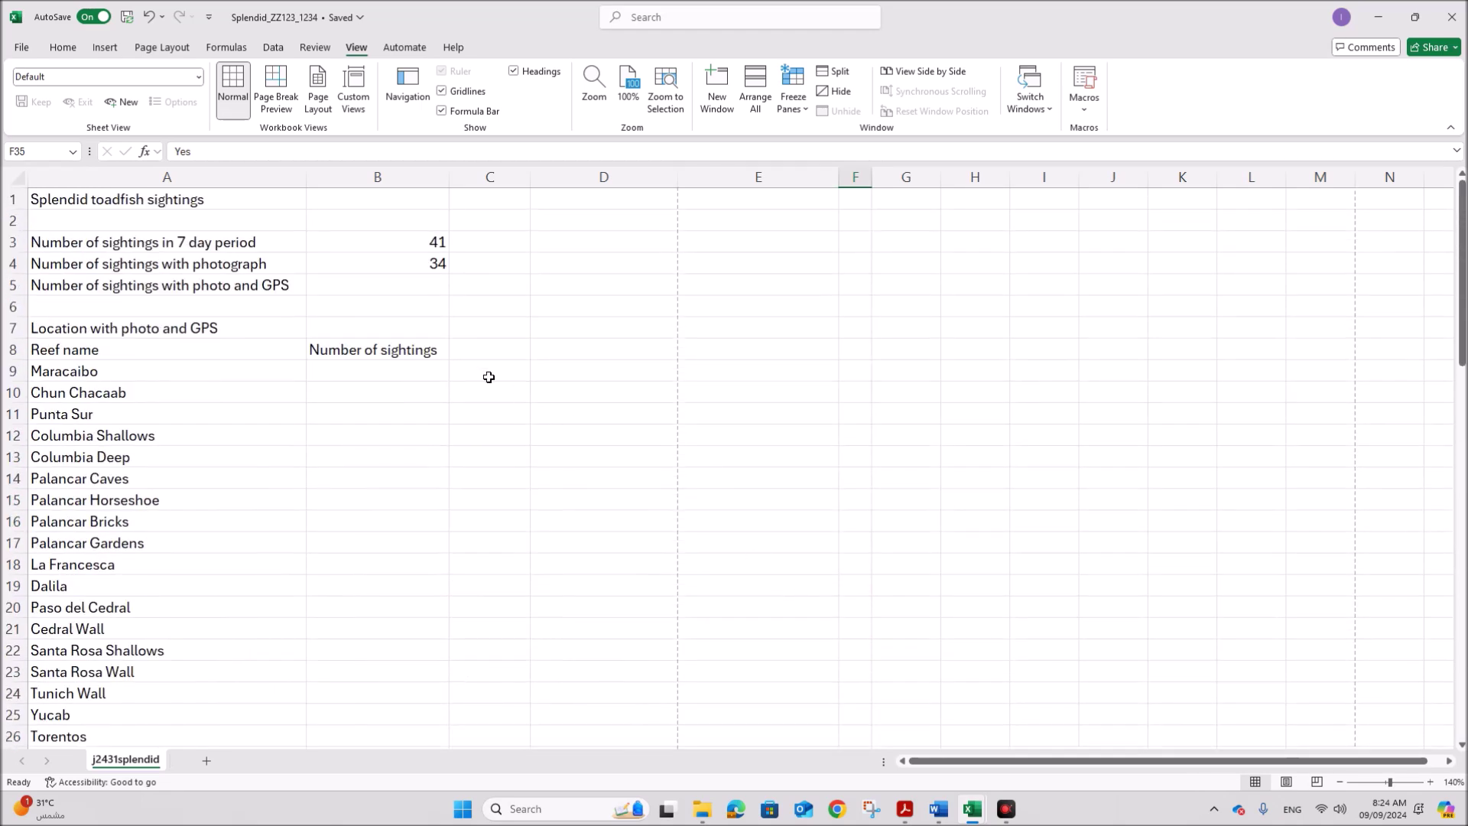
click(362, 285)
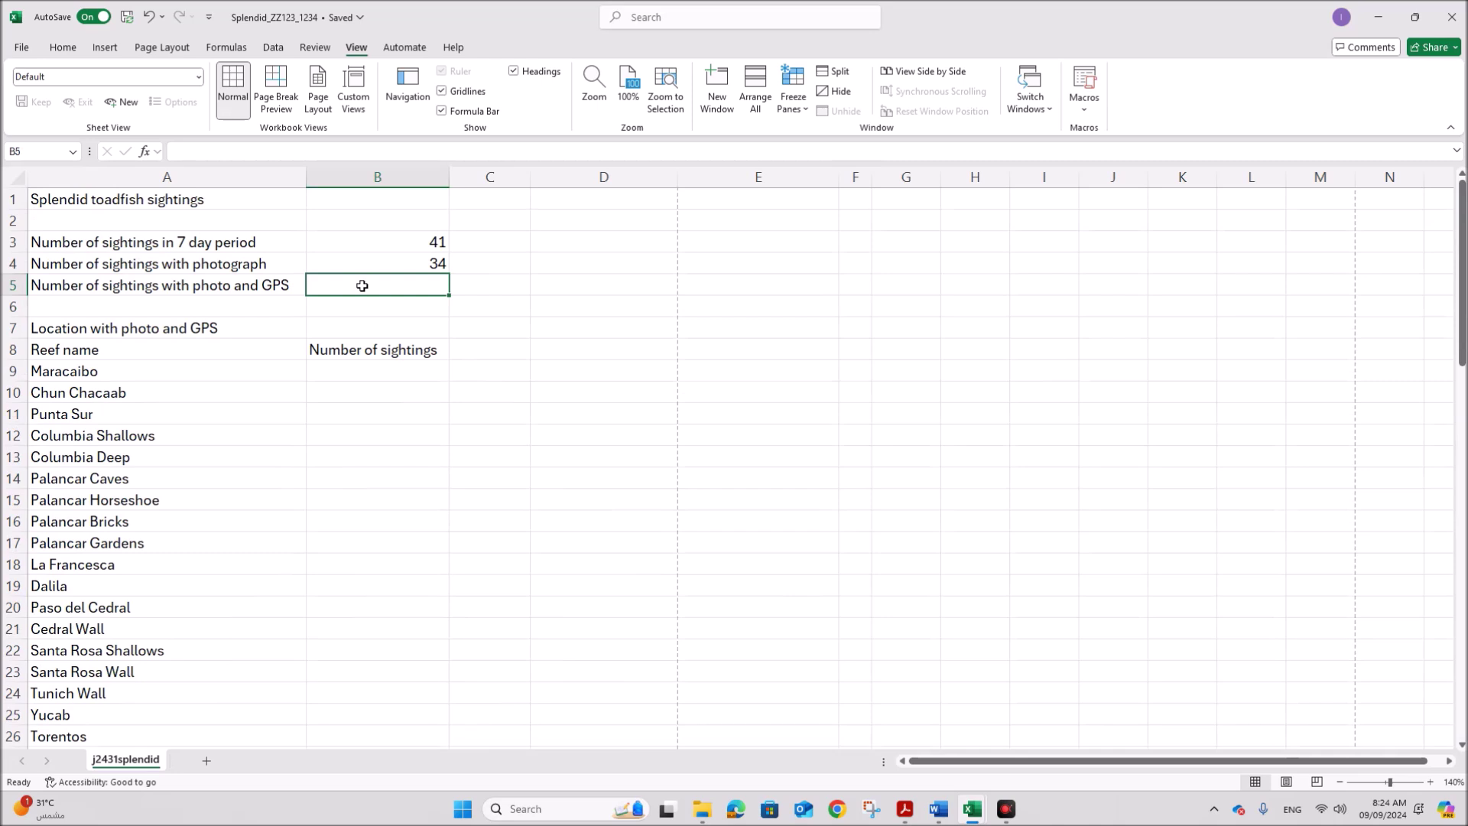
text(=c)
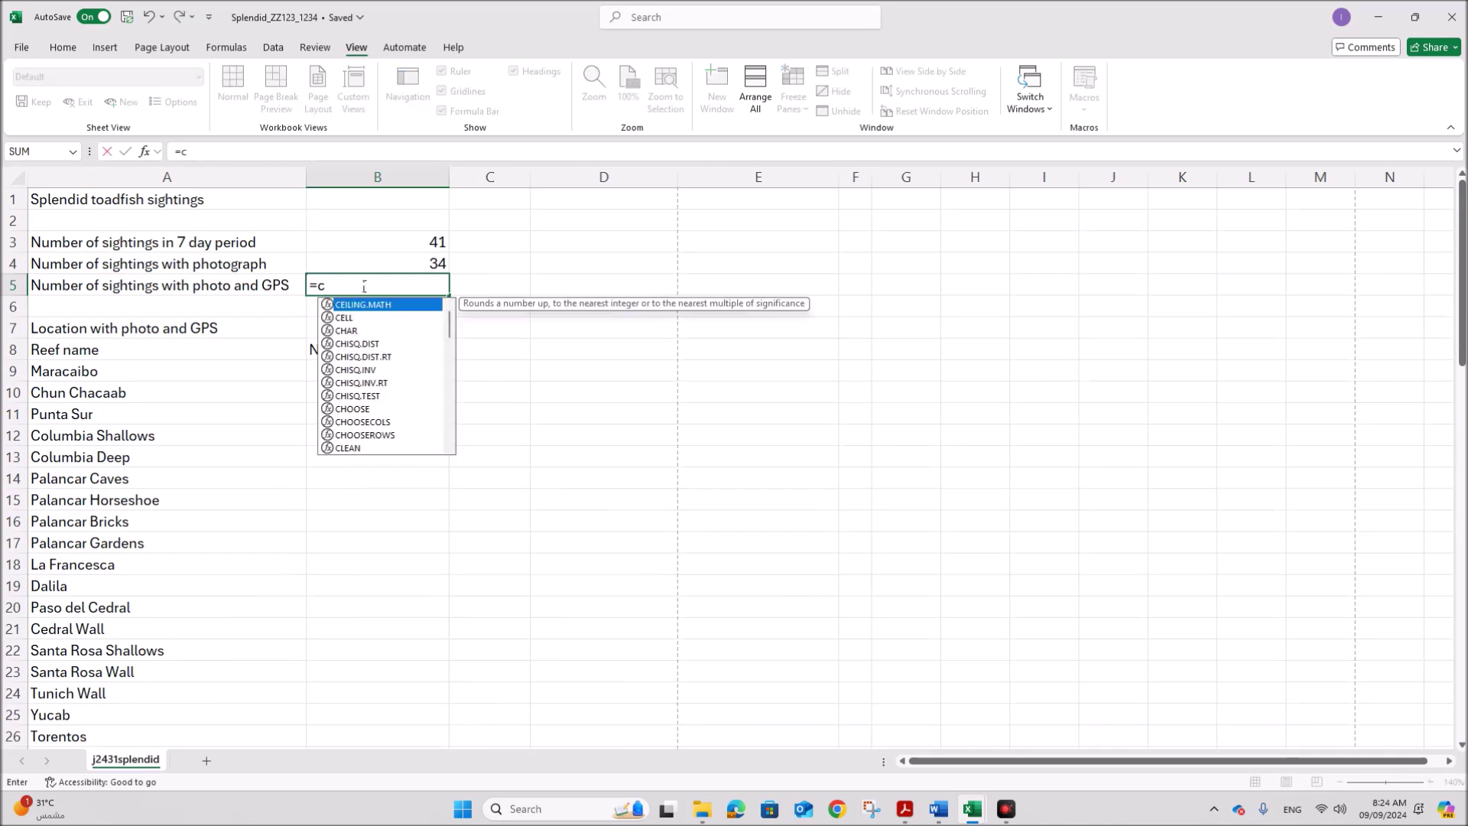
text(ount)
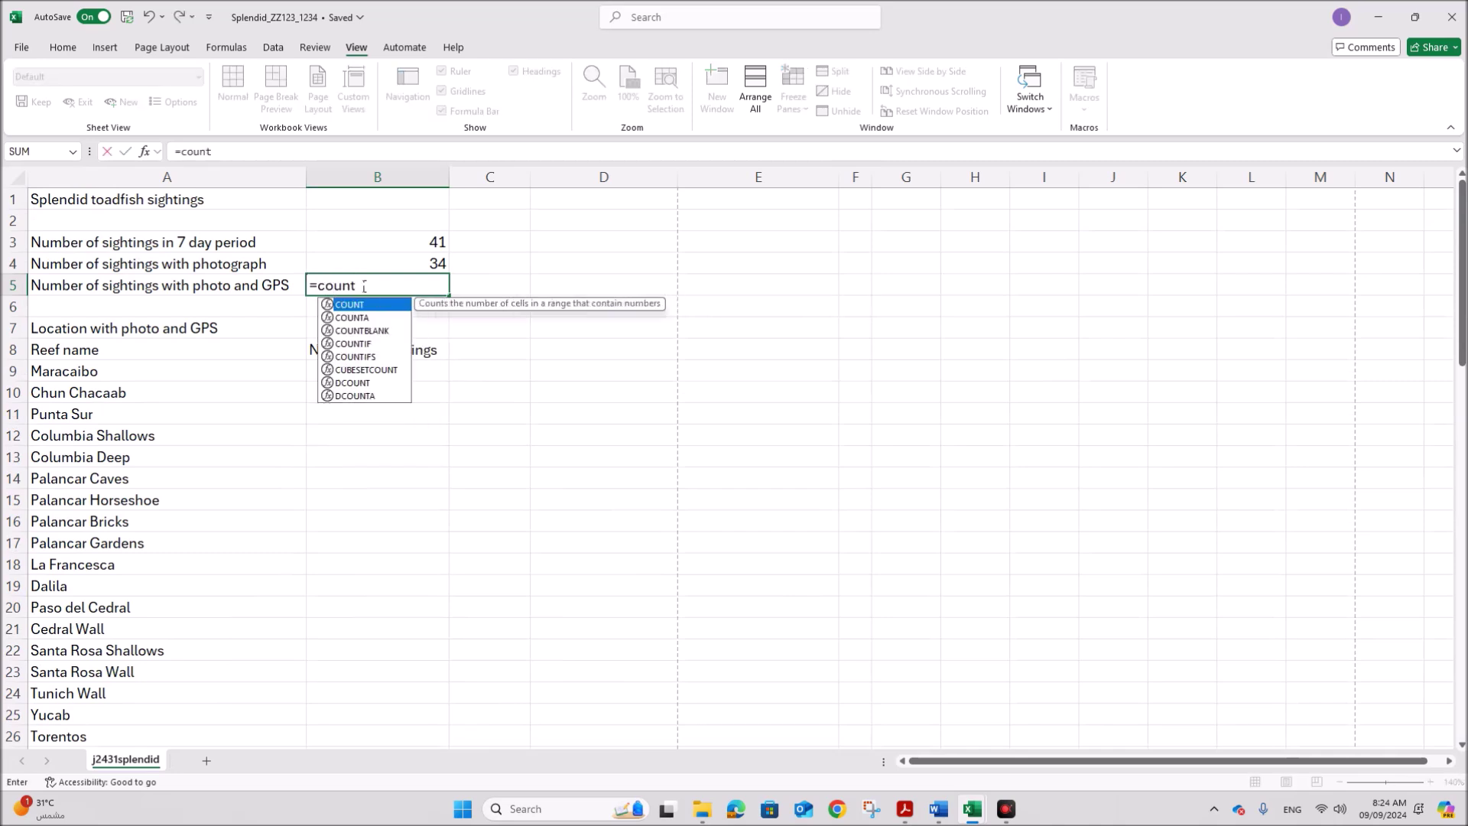
text(ifs)
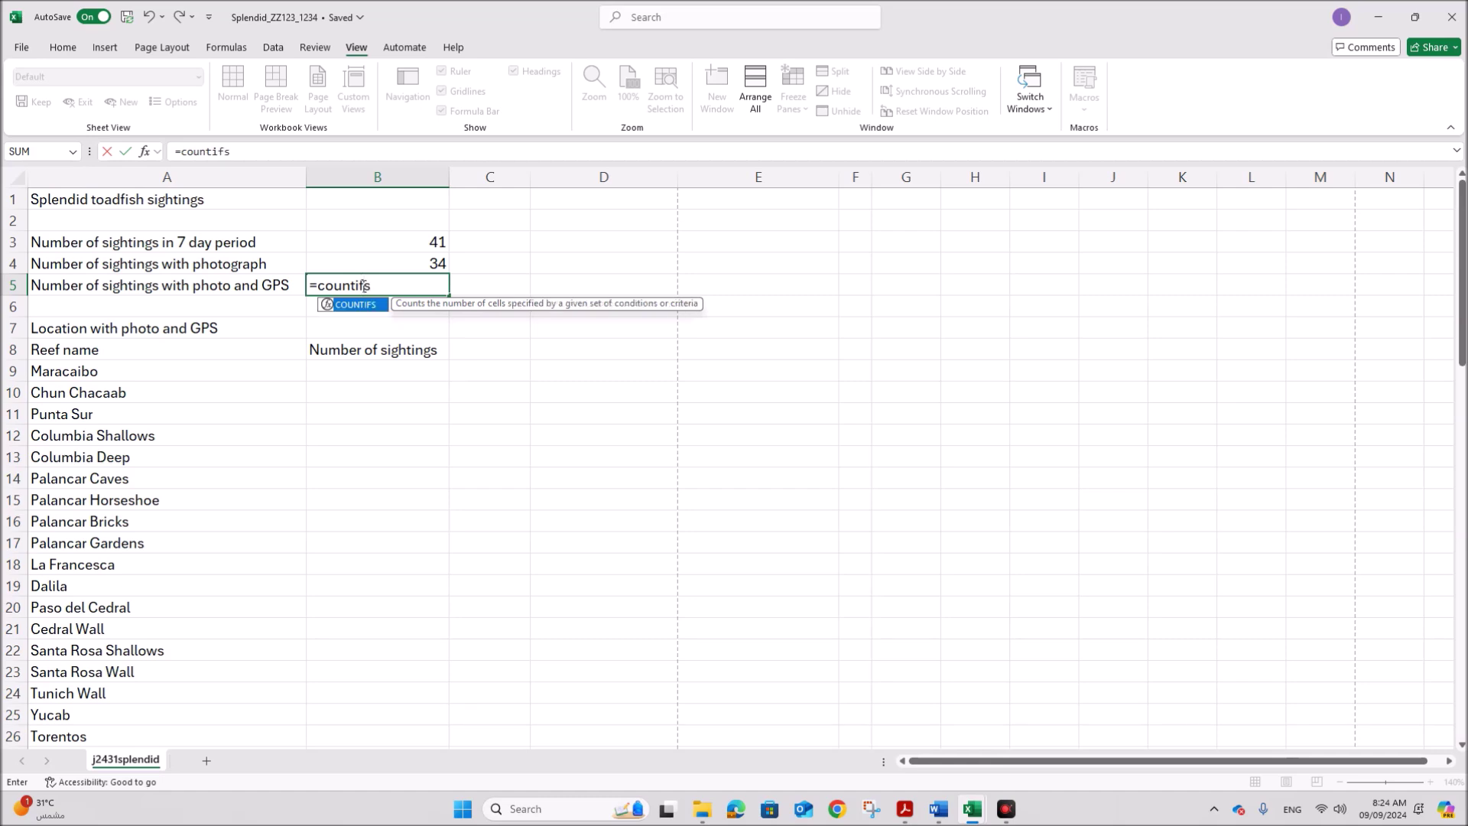
text(()
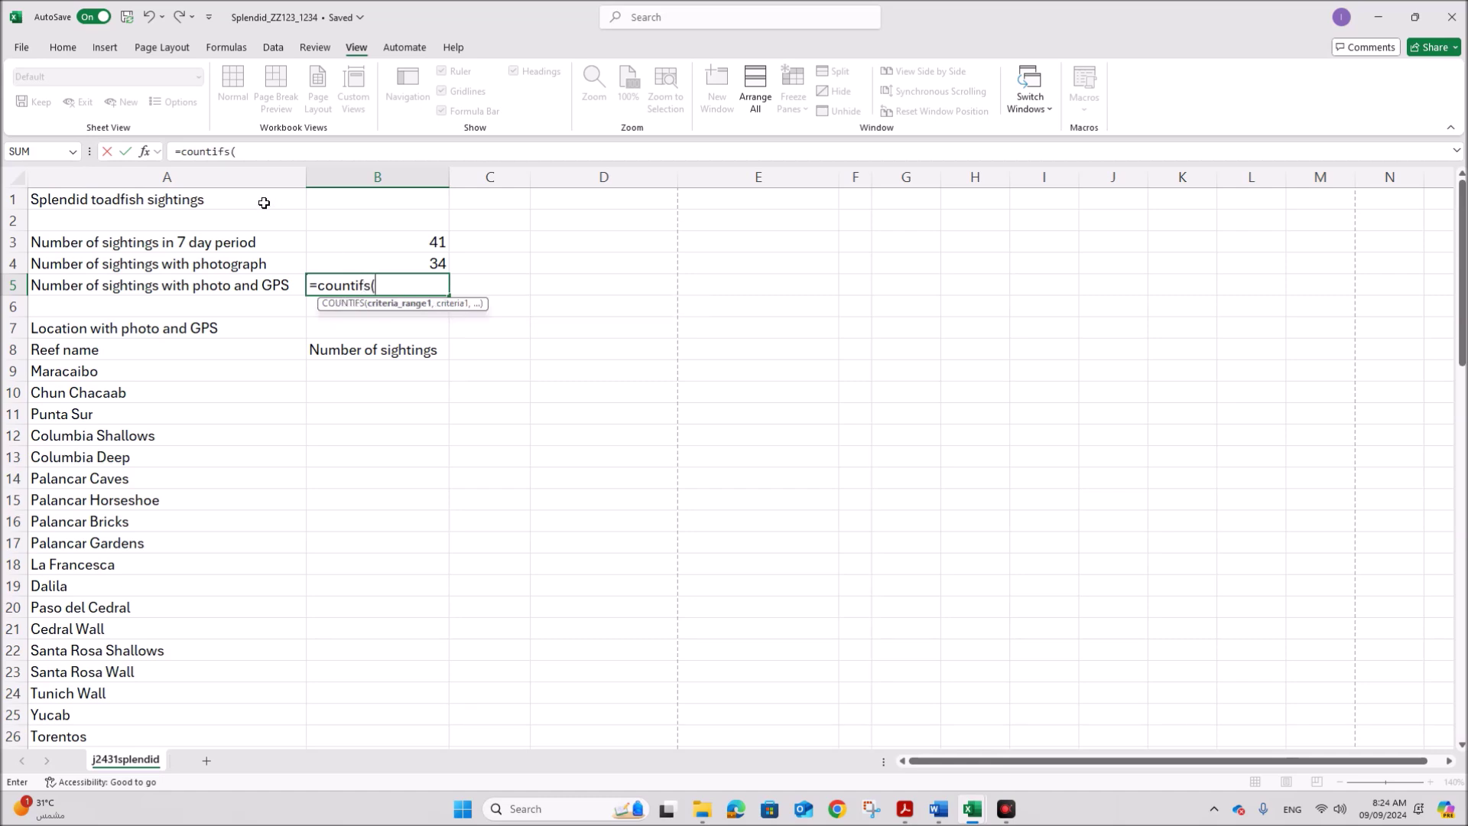
click(143, 151)
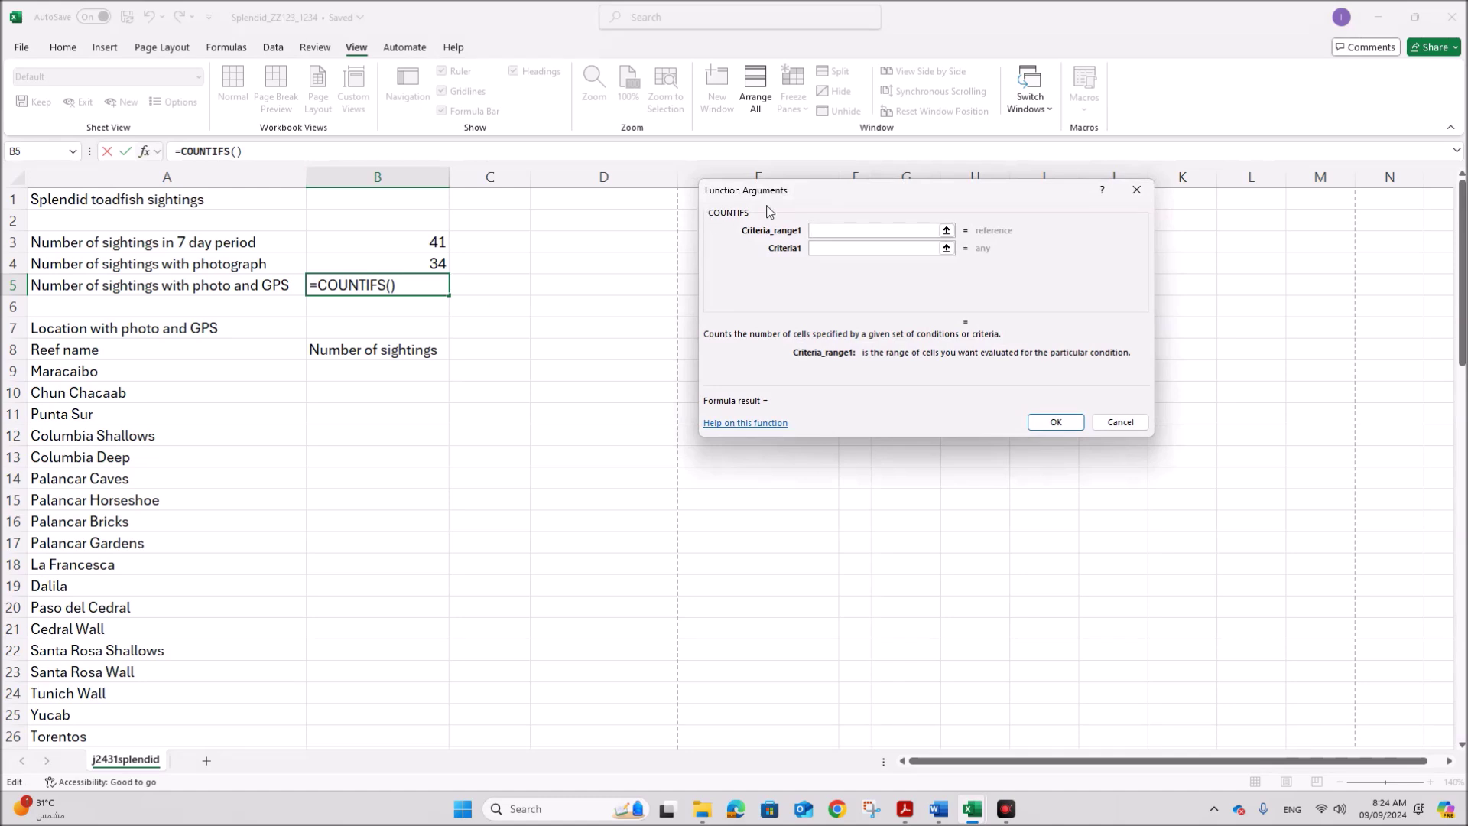
drag(804, 204, 839, 198)
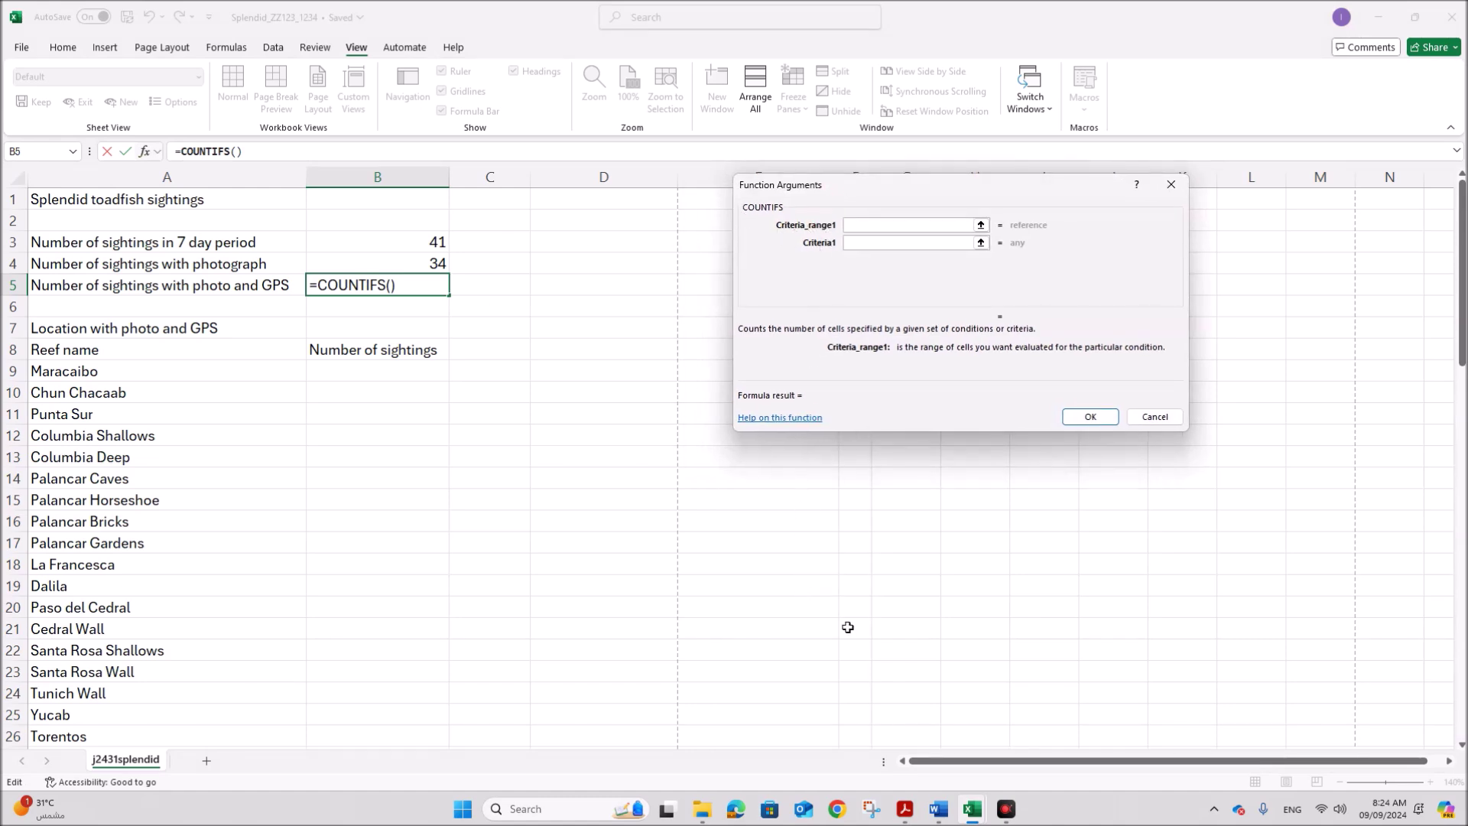
- Set the first COUNTIFS condition to Criteria_range1 E35:E75 with Criteria1 Yes for the photographic evidence
scroll(842, 612, down, 3)
scroll(849, 660, down, 3)
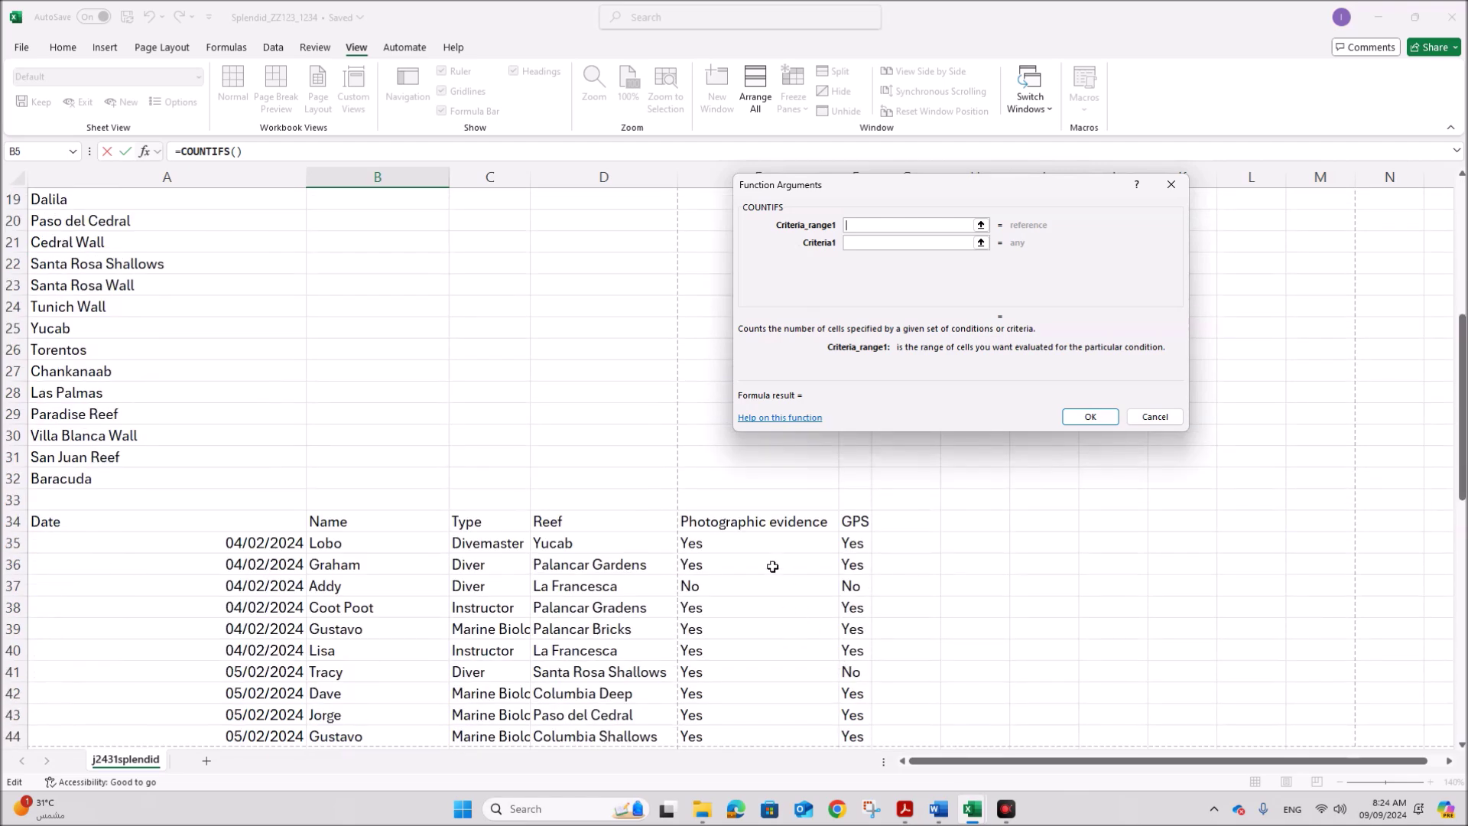
drag(747, 545, 735, 714)
click(863, 243)
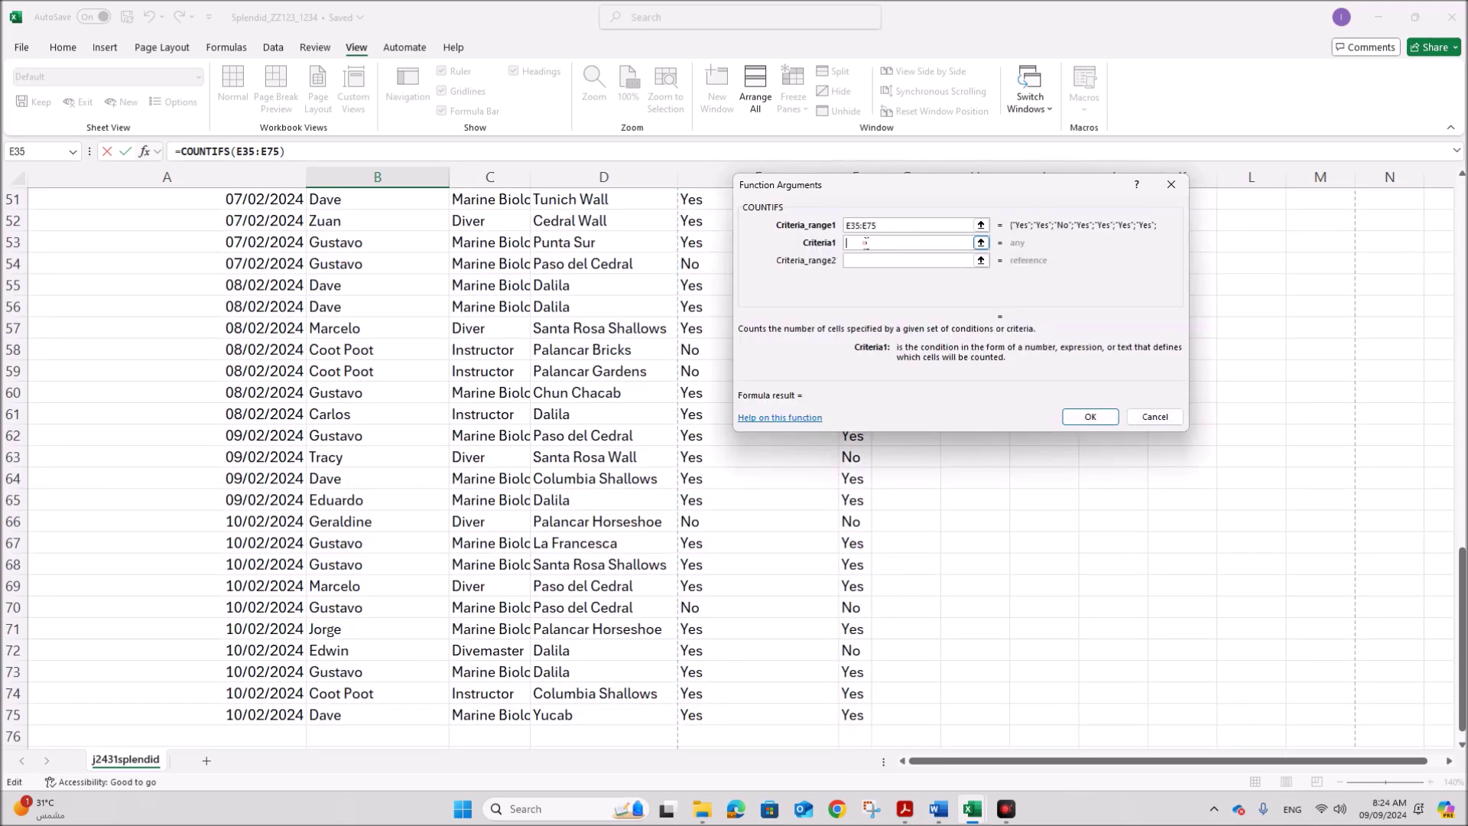
text(Yes)
- Add the second COUNTIFS condition for GPS, Criteria_range2 F35:F75 with Criteria2 Yes, and complete the B5 formula
scroll(864, 252, up, 11)
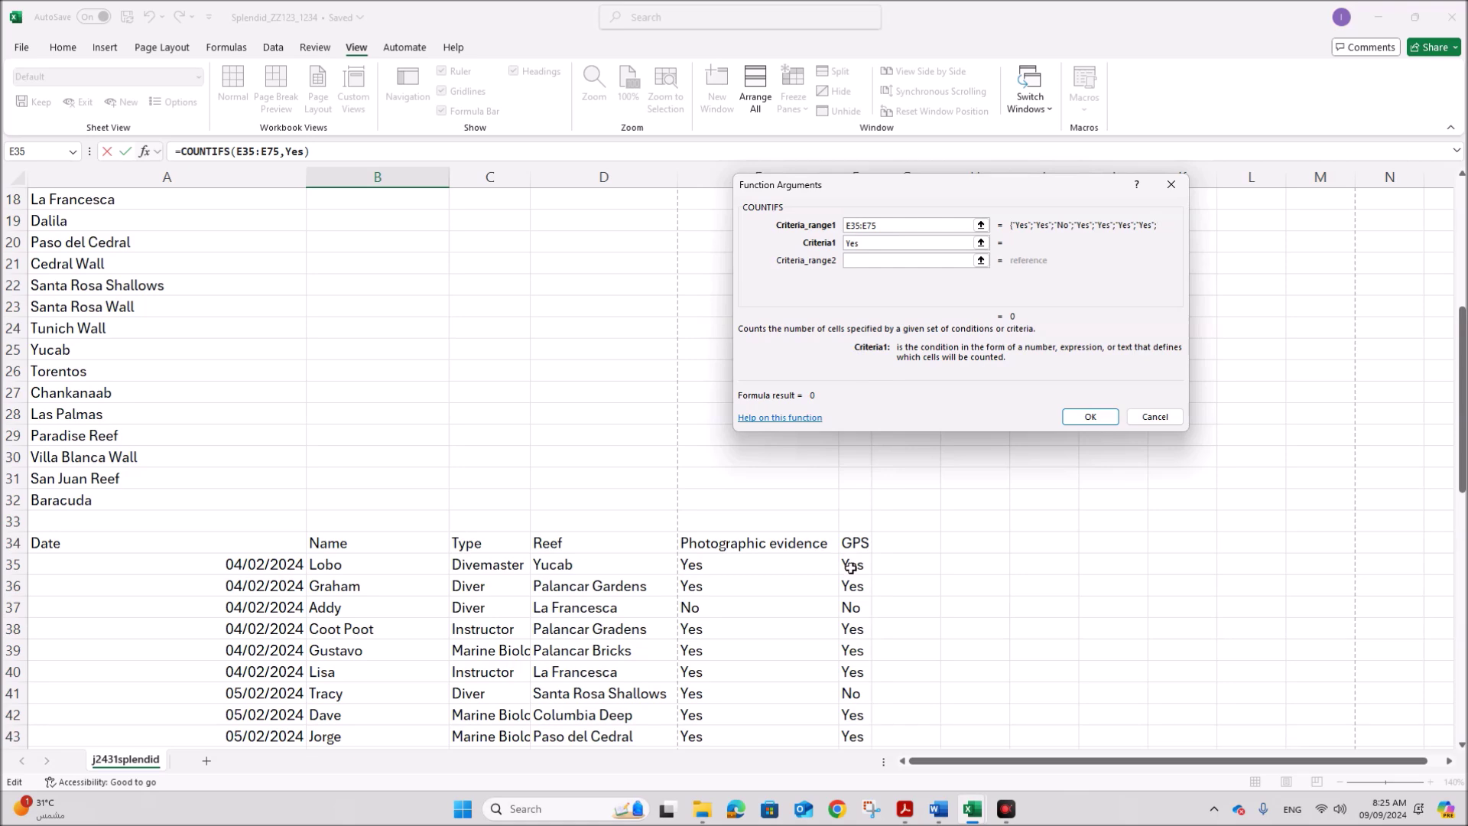
key(Tab)
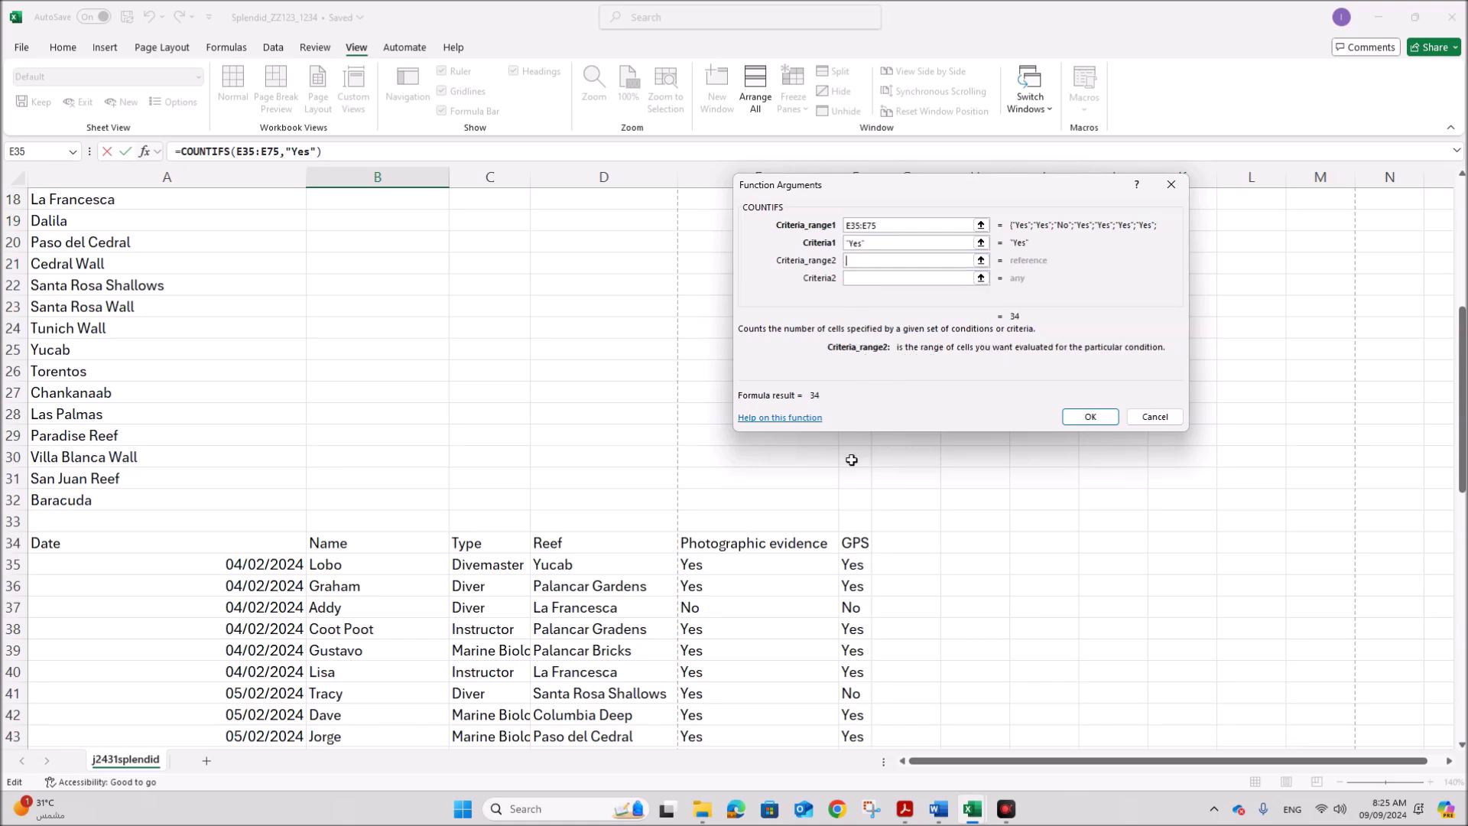
drag(853, 566, 854, 715)
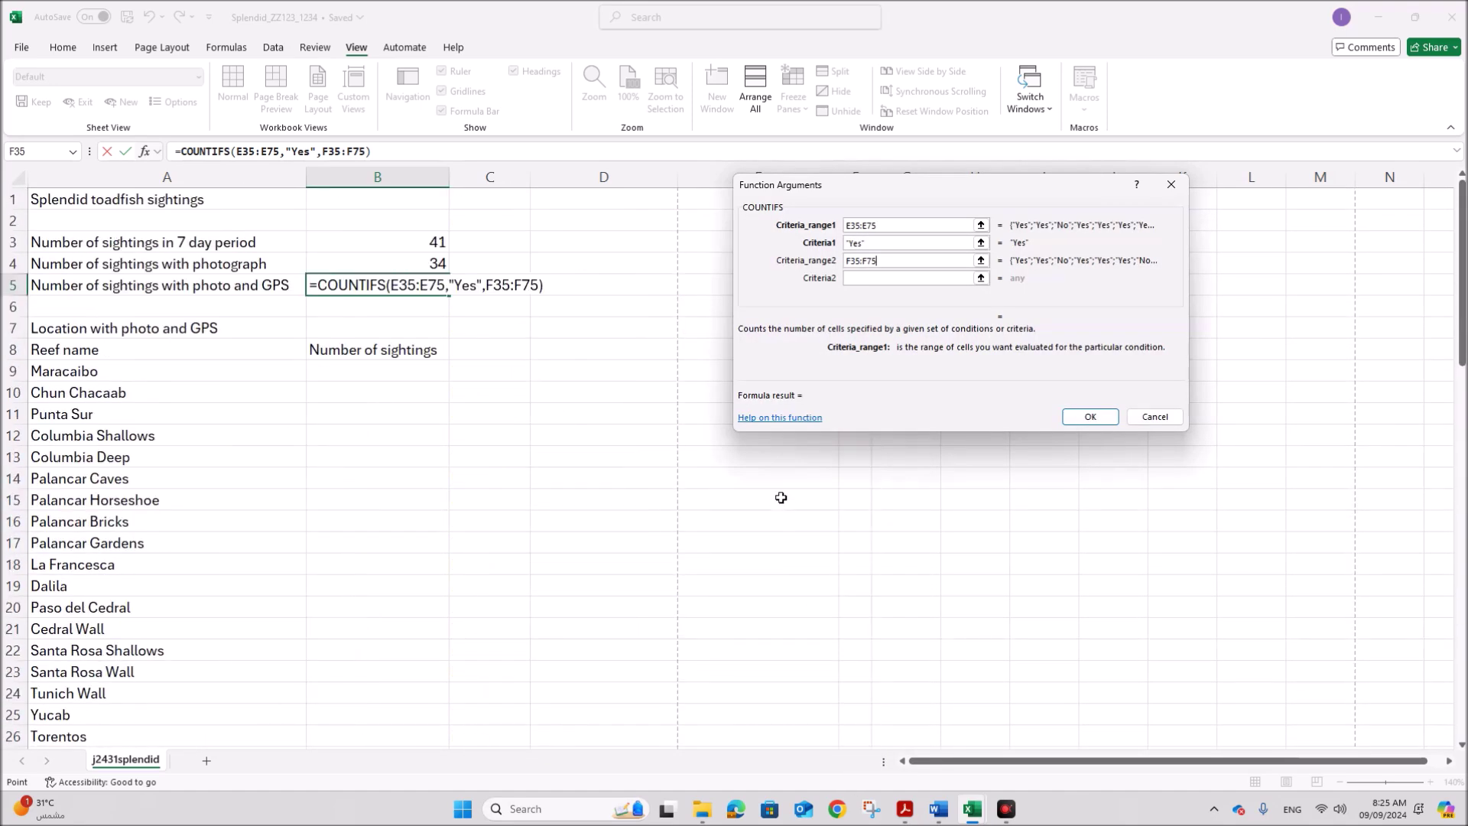
click(864, 278)
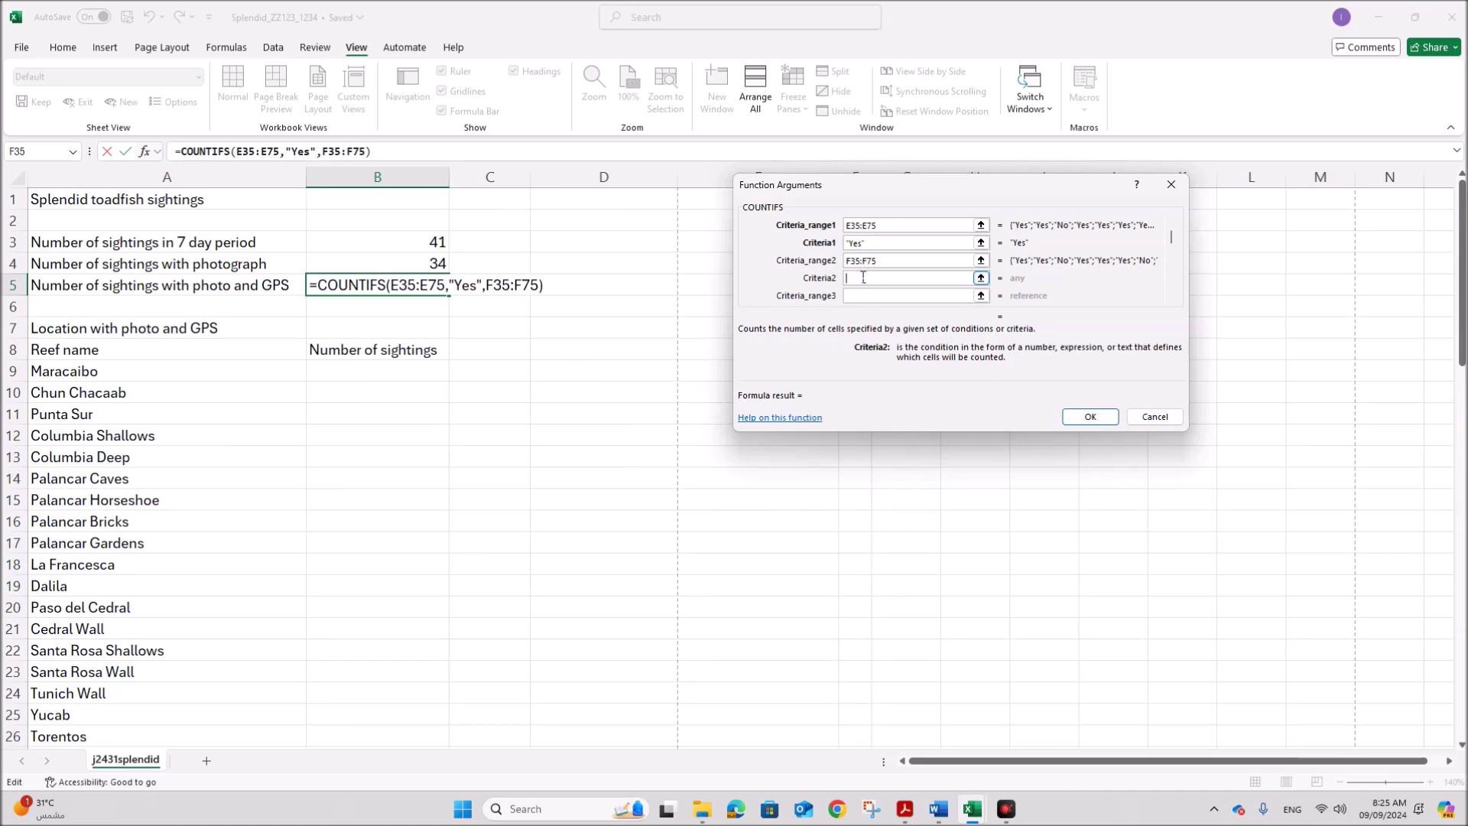
text(Yes)
click(1090, 417)
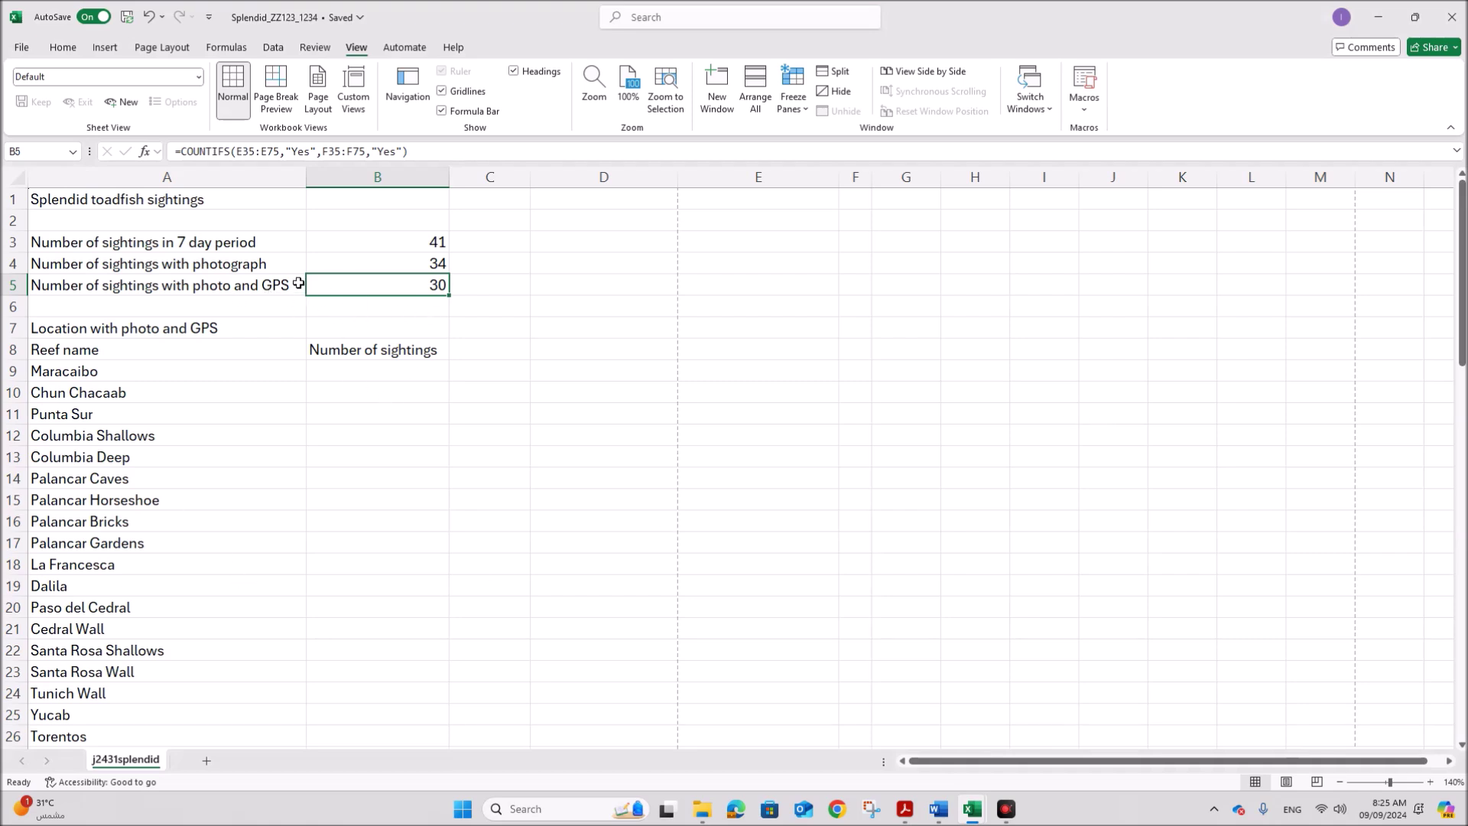
- Review the COUNTIFS formula in cell B5, leaving it unedited
double_click(361, 290)
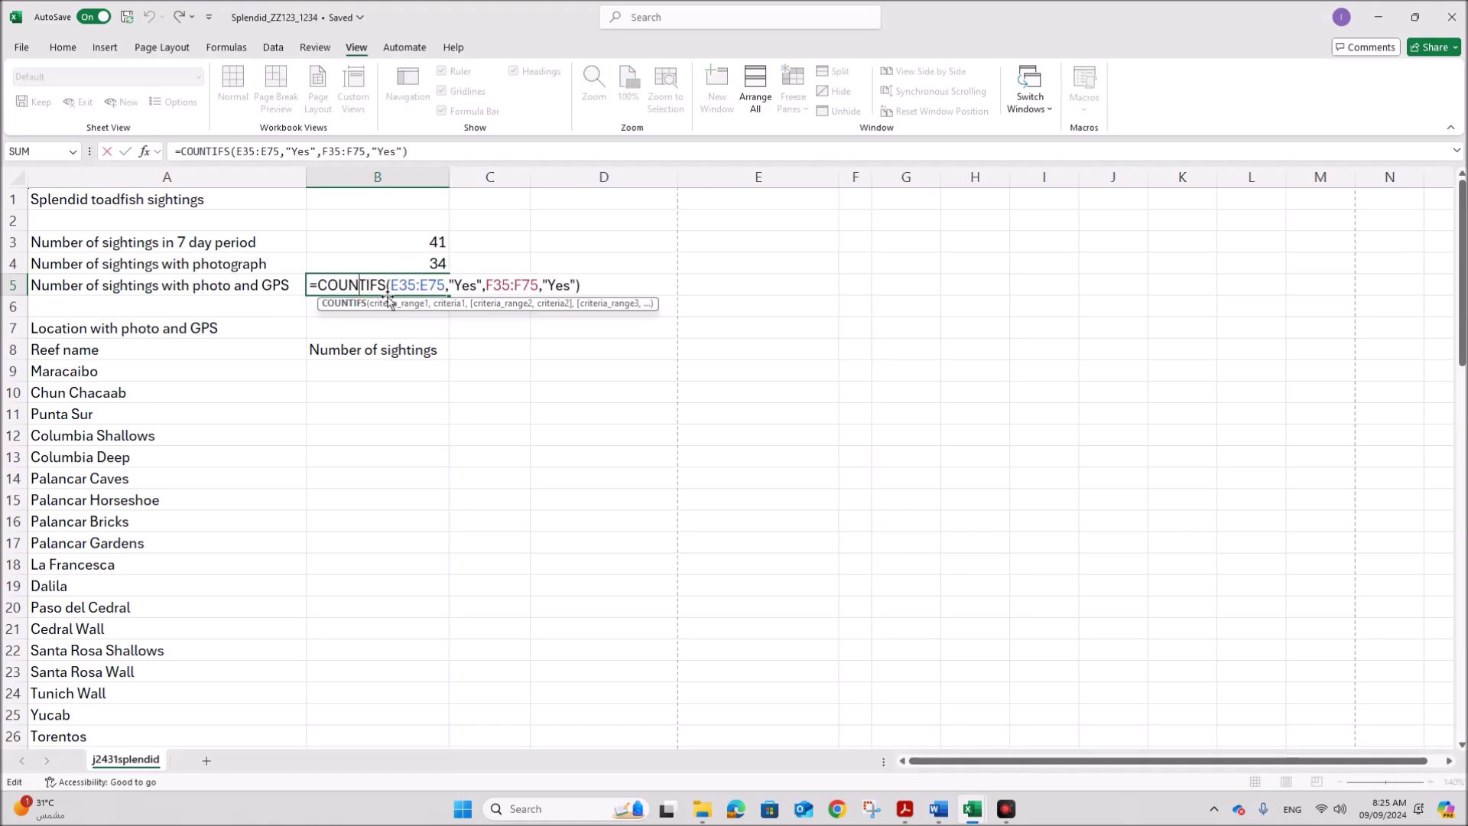
drag(322, 285, 588, 287)
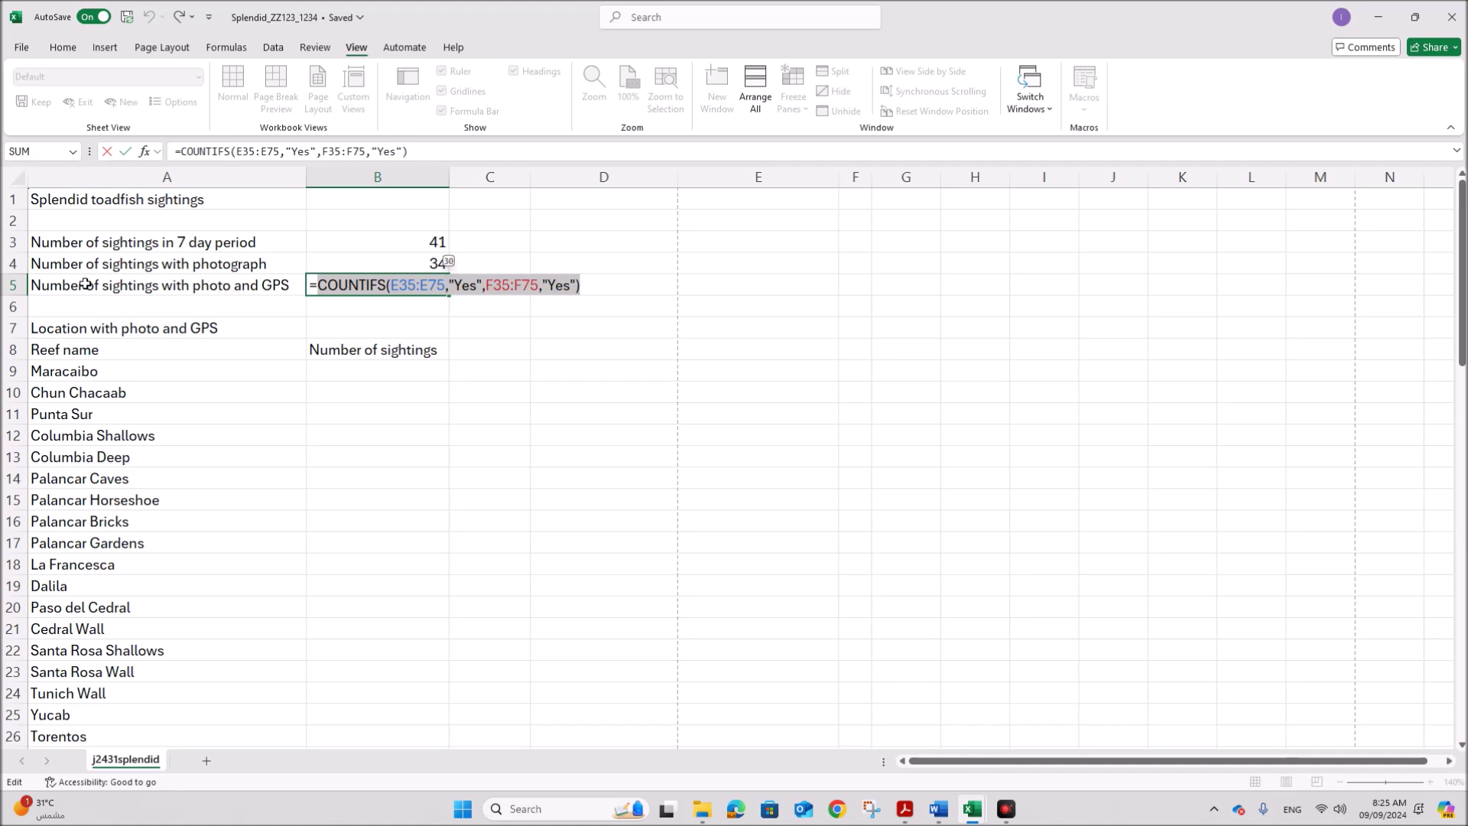
key(Return)
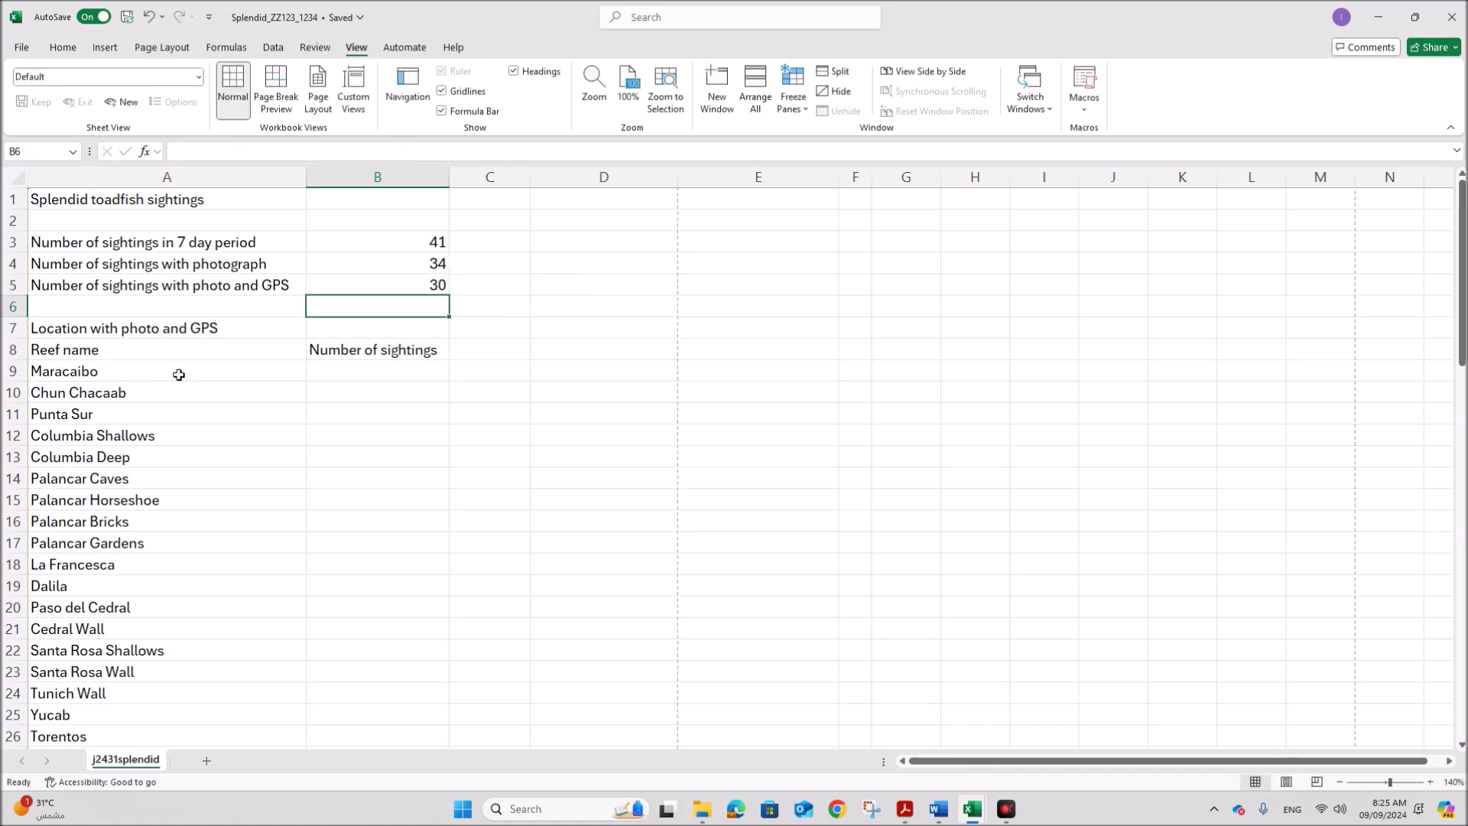
- Switch to the exam paper PDF and read Task 2 step 6 about the replicable formula for cell B9
click(321, 370)
click(905, 808)
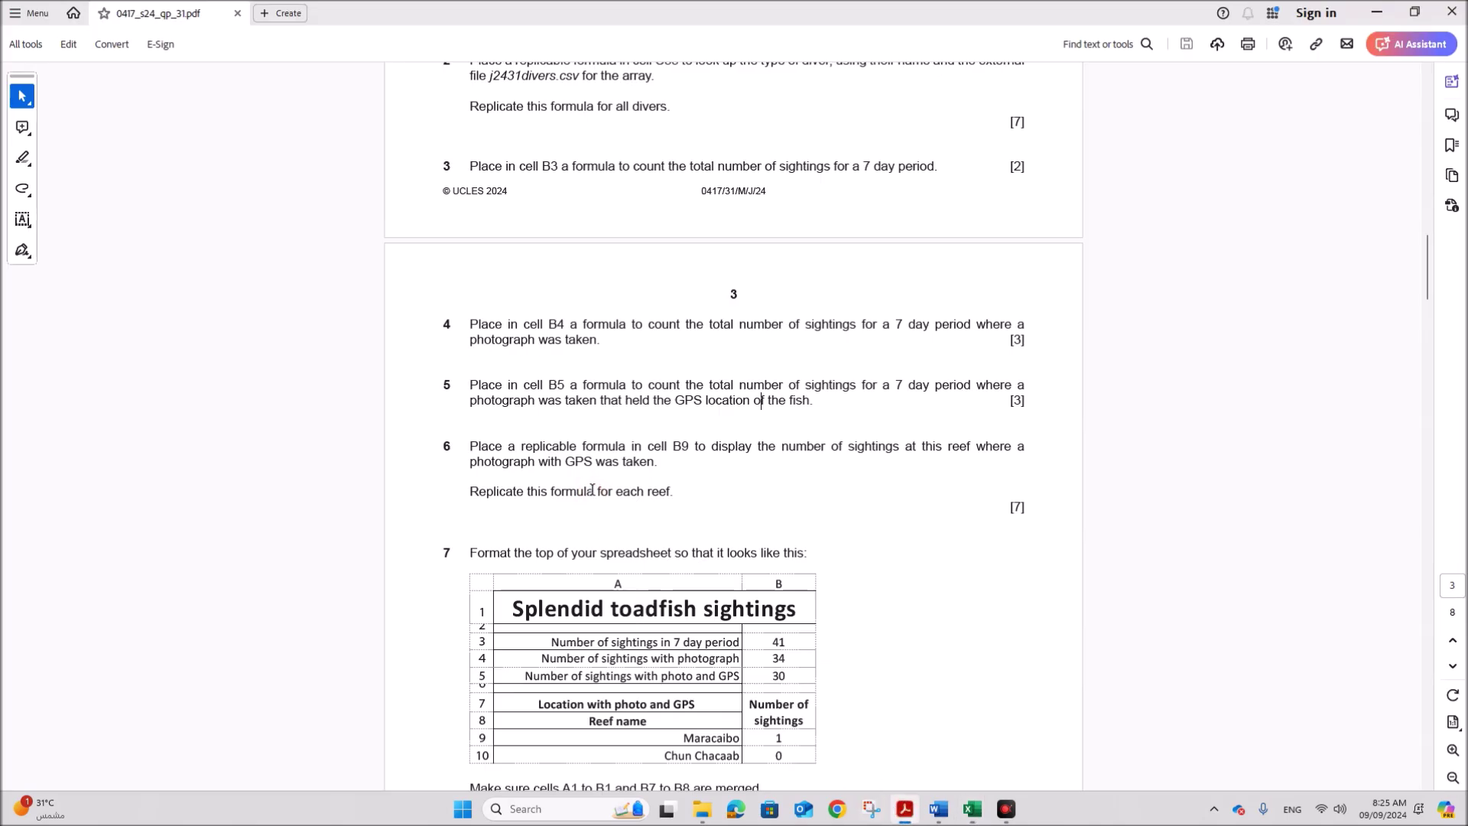
scroll(593, 490, down, 1)
drag(517, 409, 970, 410)
drag(470, 425, 657, 430)
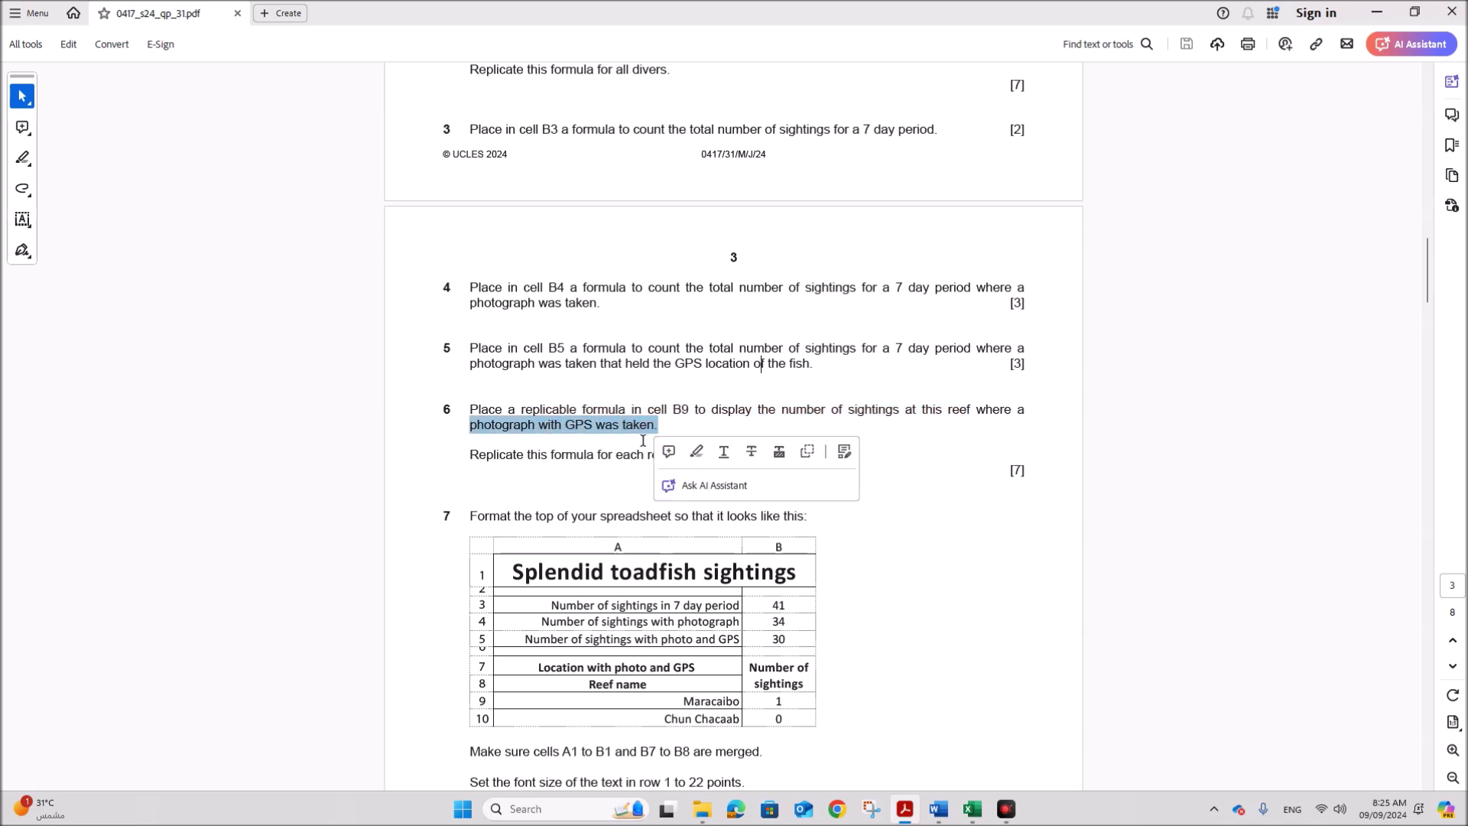
- Return to the Splendid workbook in Excel and examine the Maracaibo reef name in A9 beside the empty count cell B9
mouse_move(955, 802)
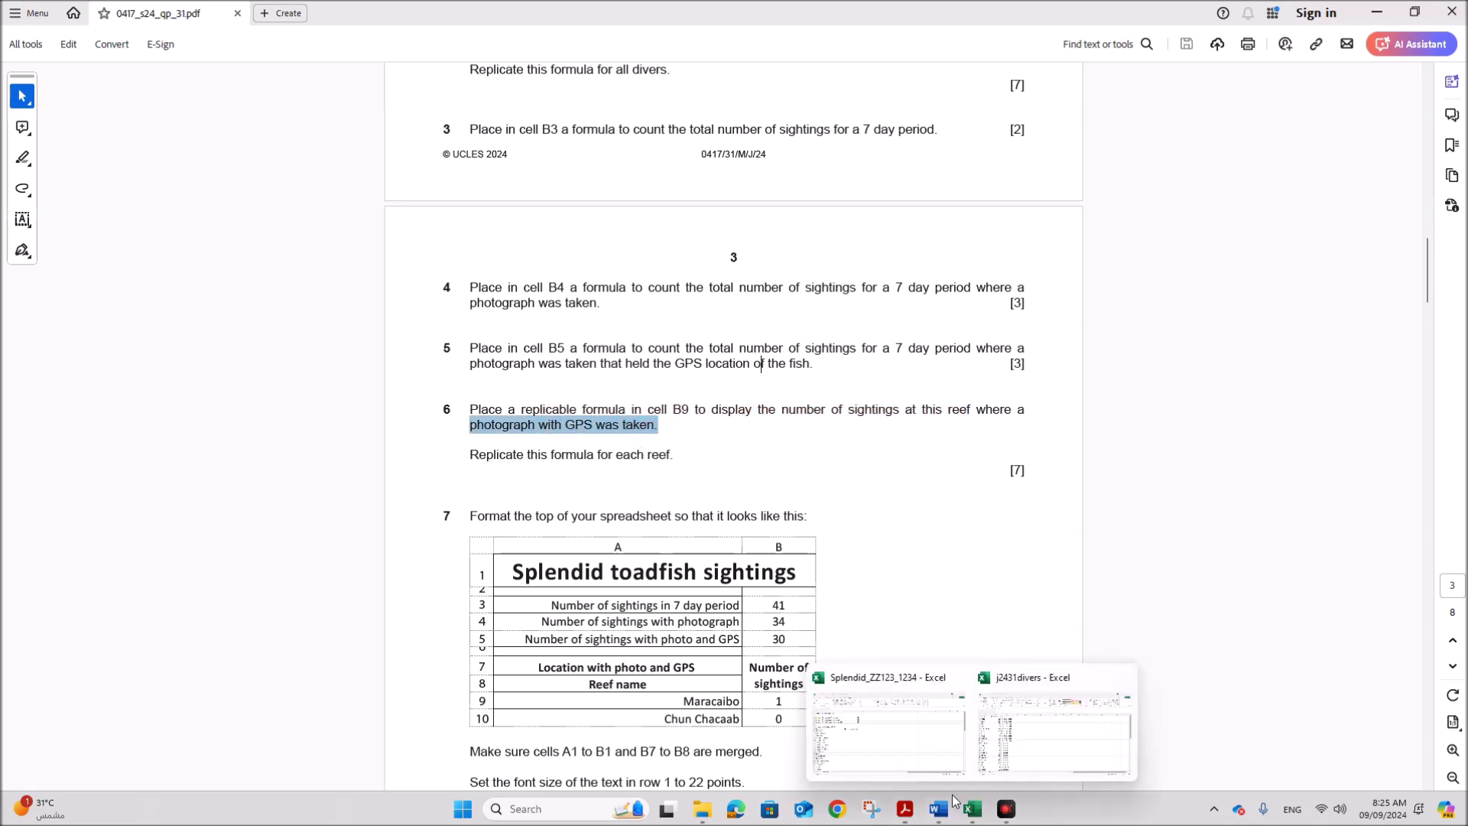
click(927, 766)
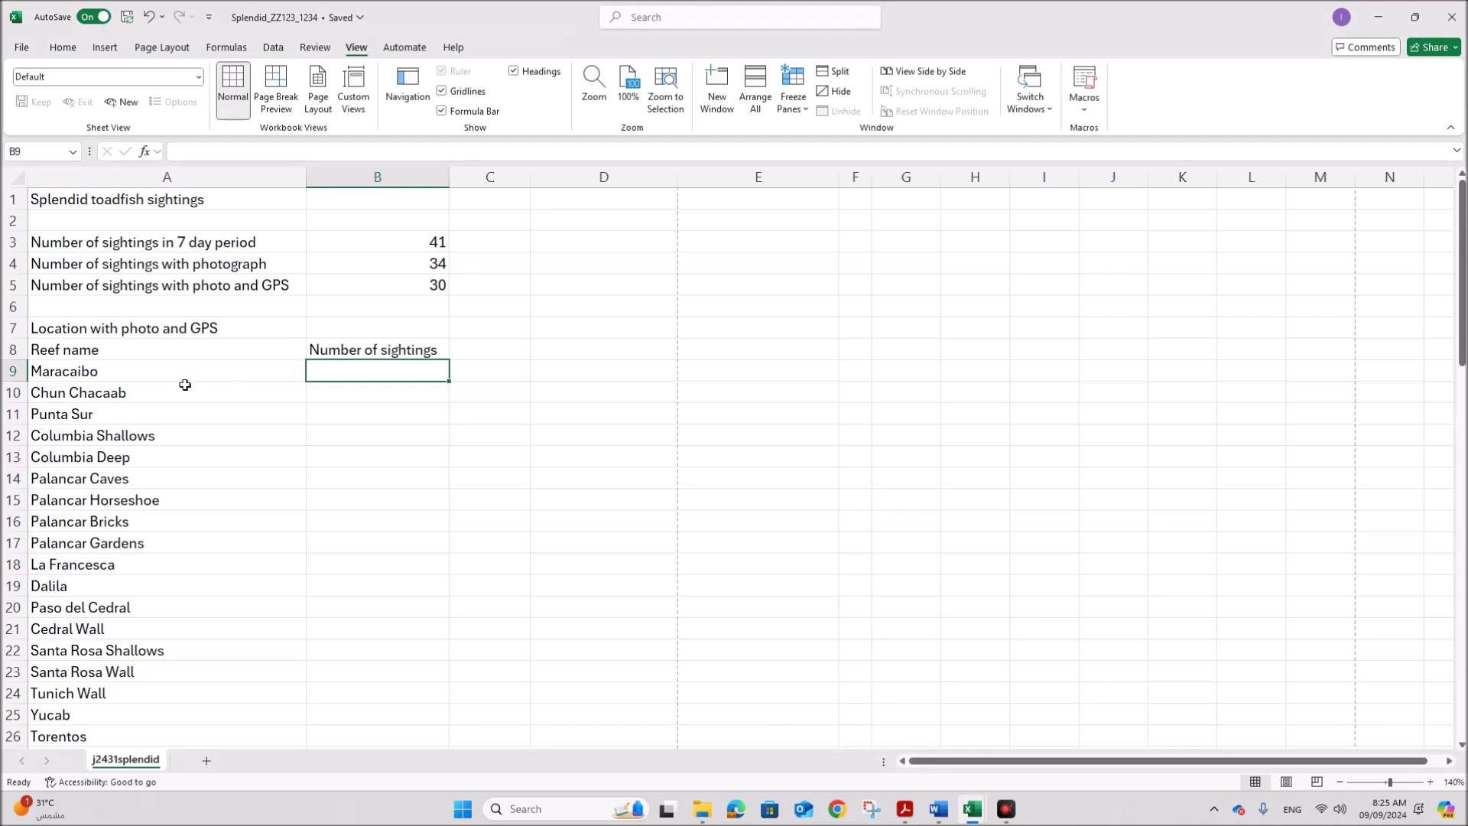
click(103, 379)
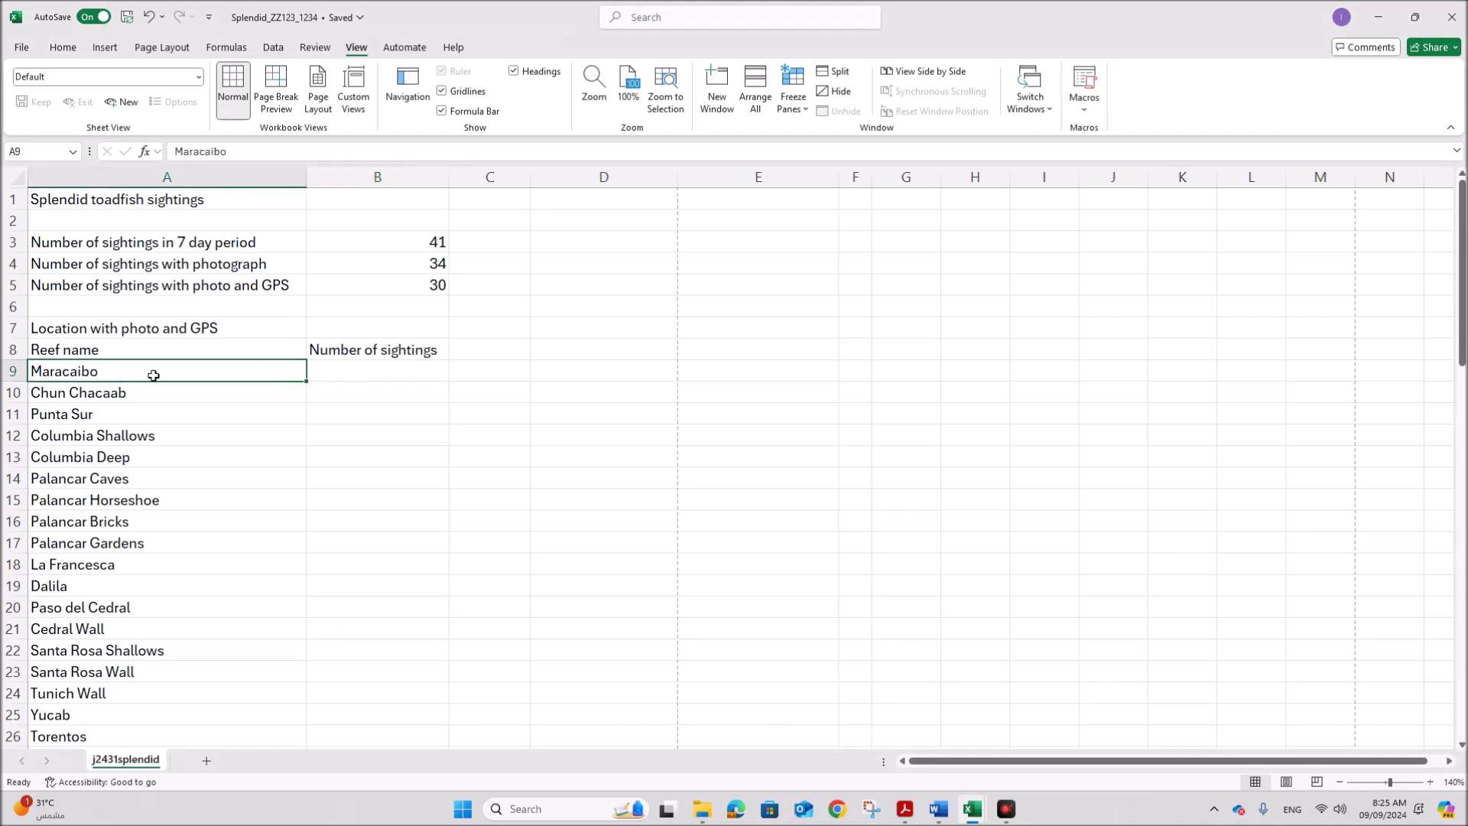
click(334, 374)
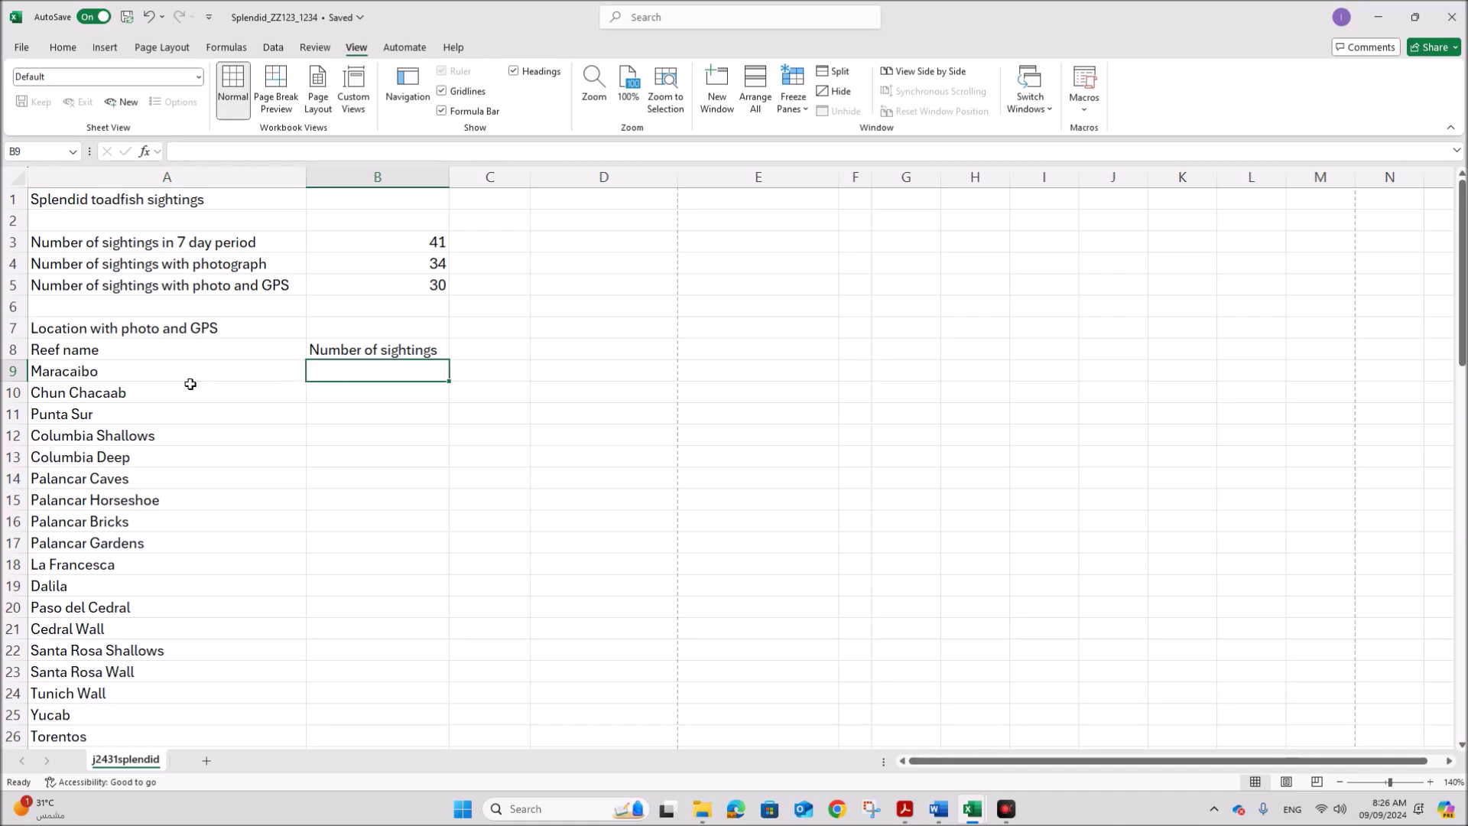
click(60, 369)
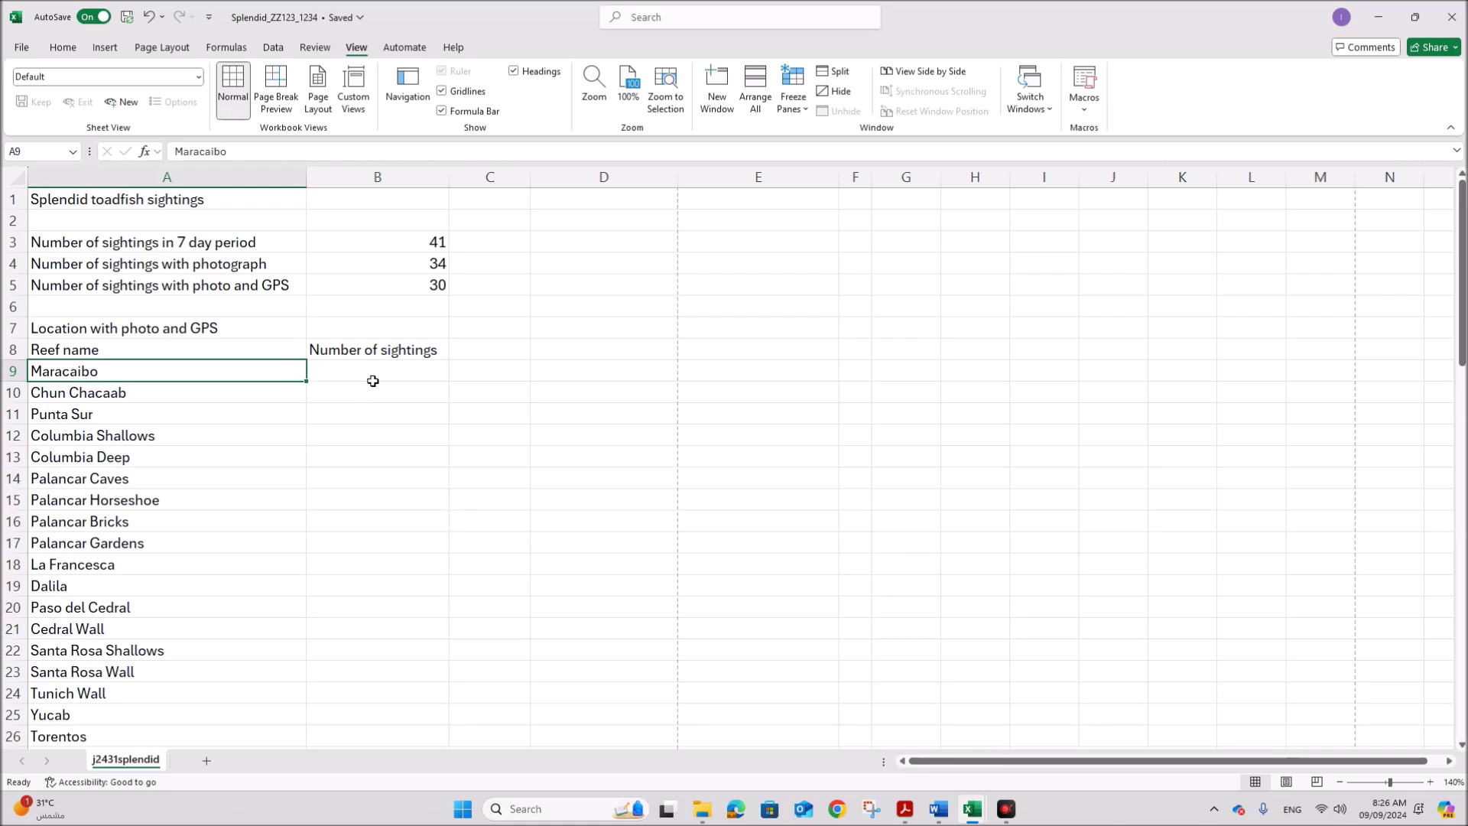
click(373, 374)
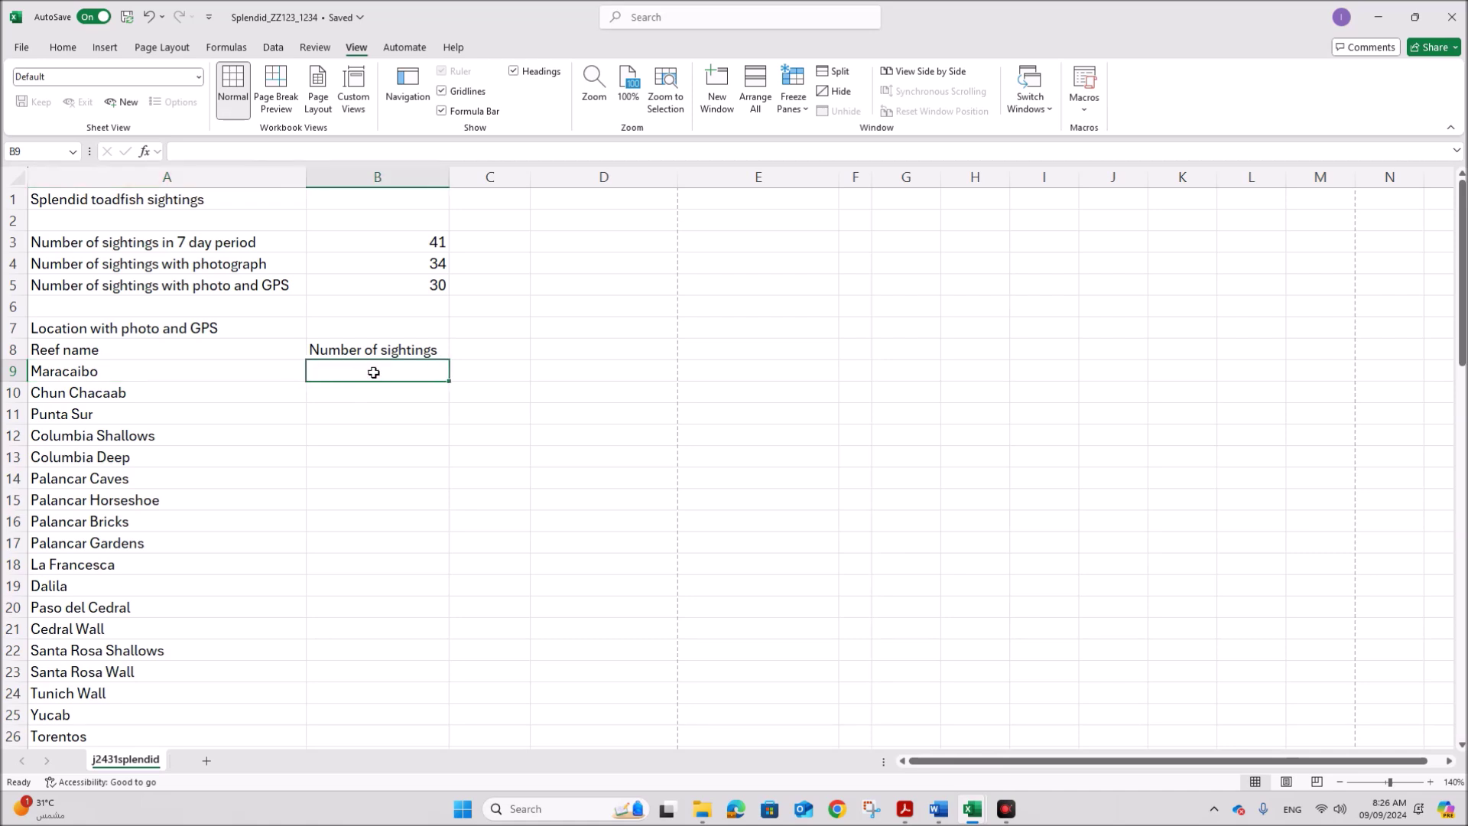
click(120, 375)
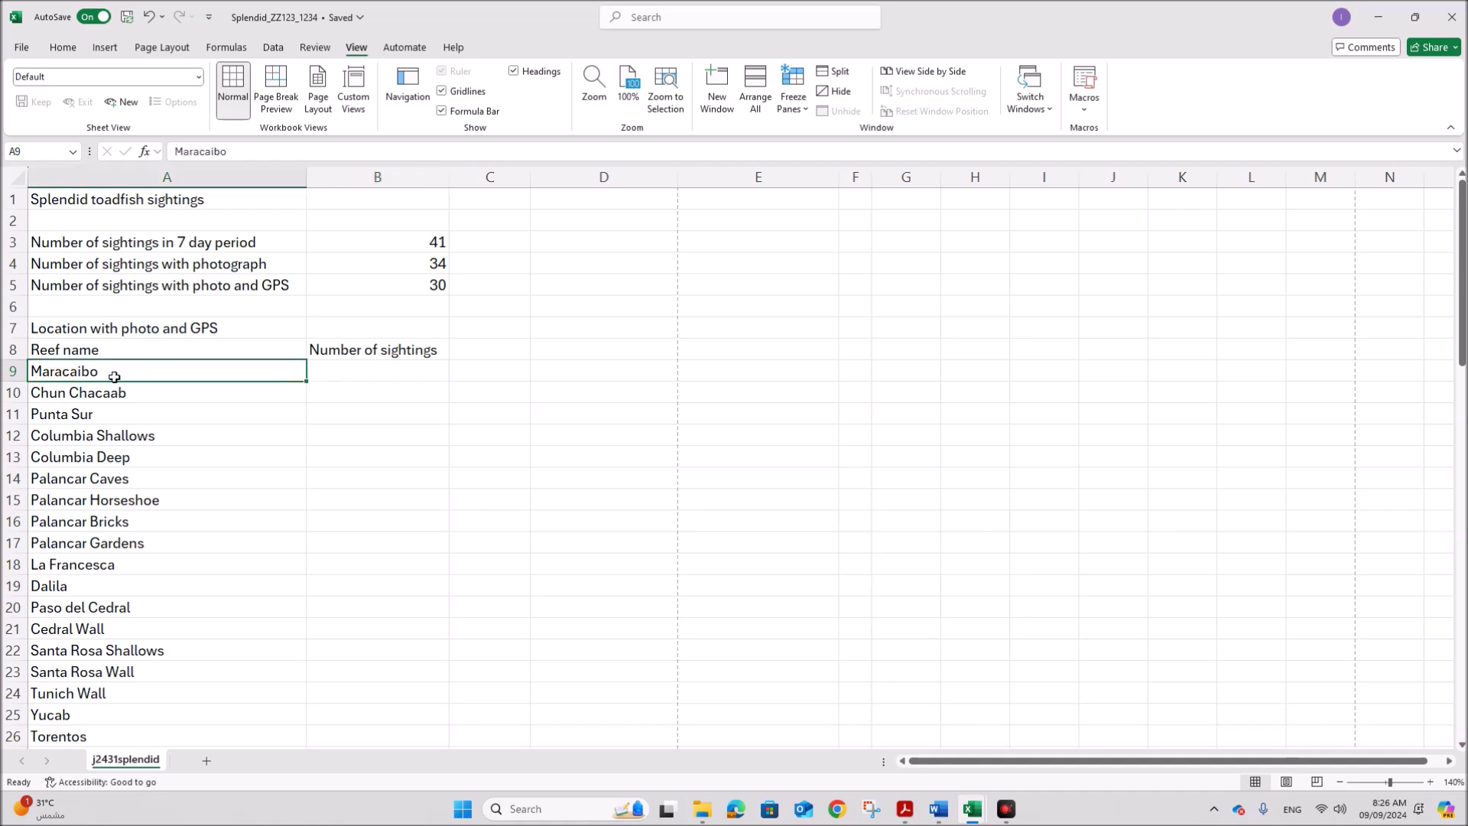
click(379, 376)
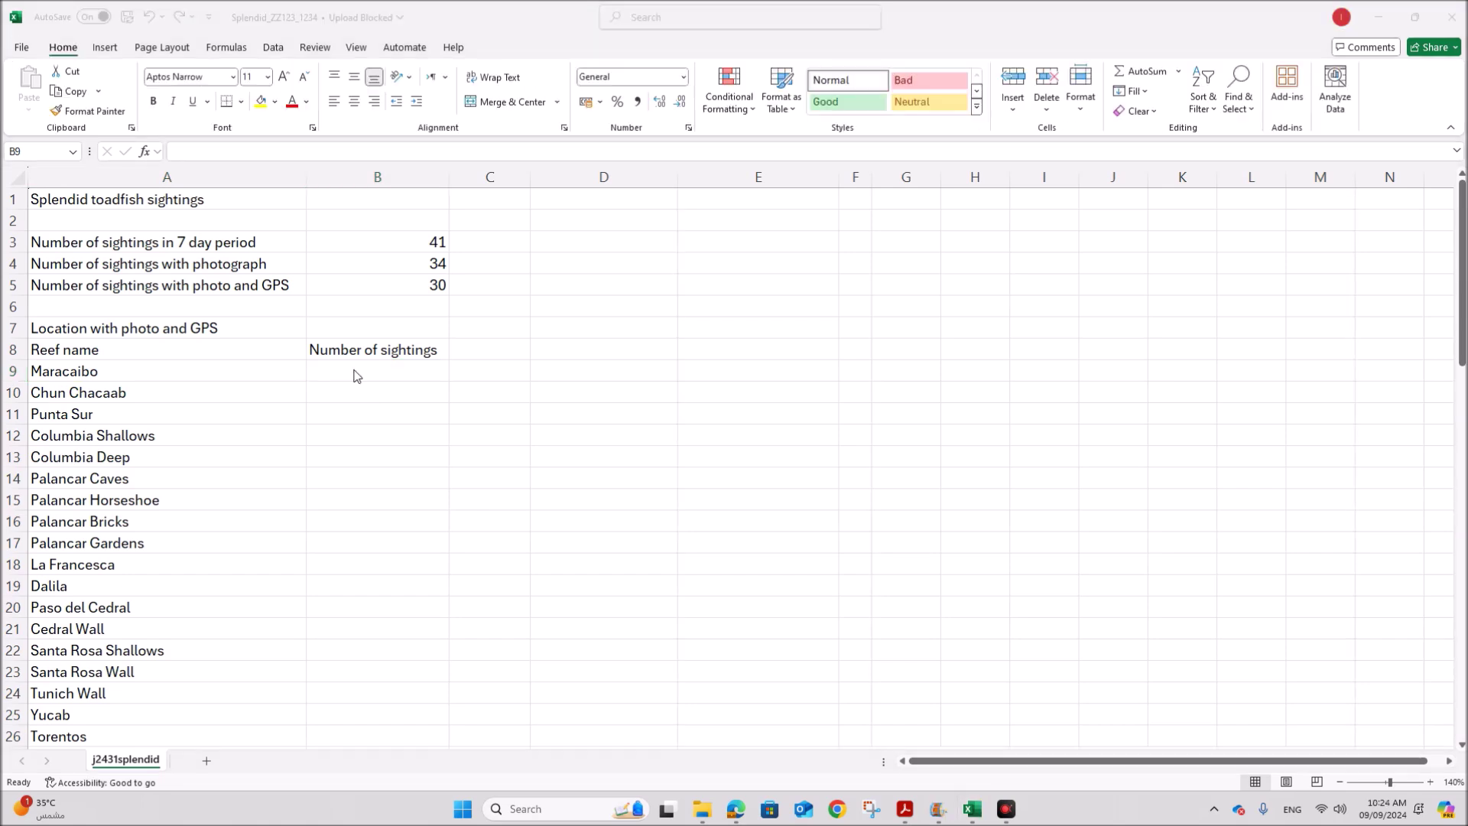
- Start a COUNTIFS formula in cell B9 and open its function arguments
click(354, 370)
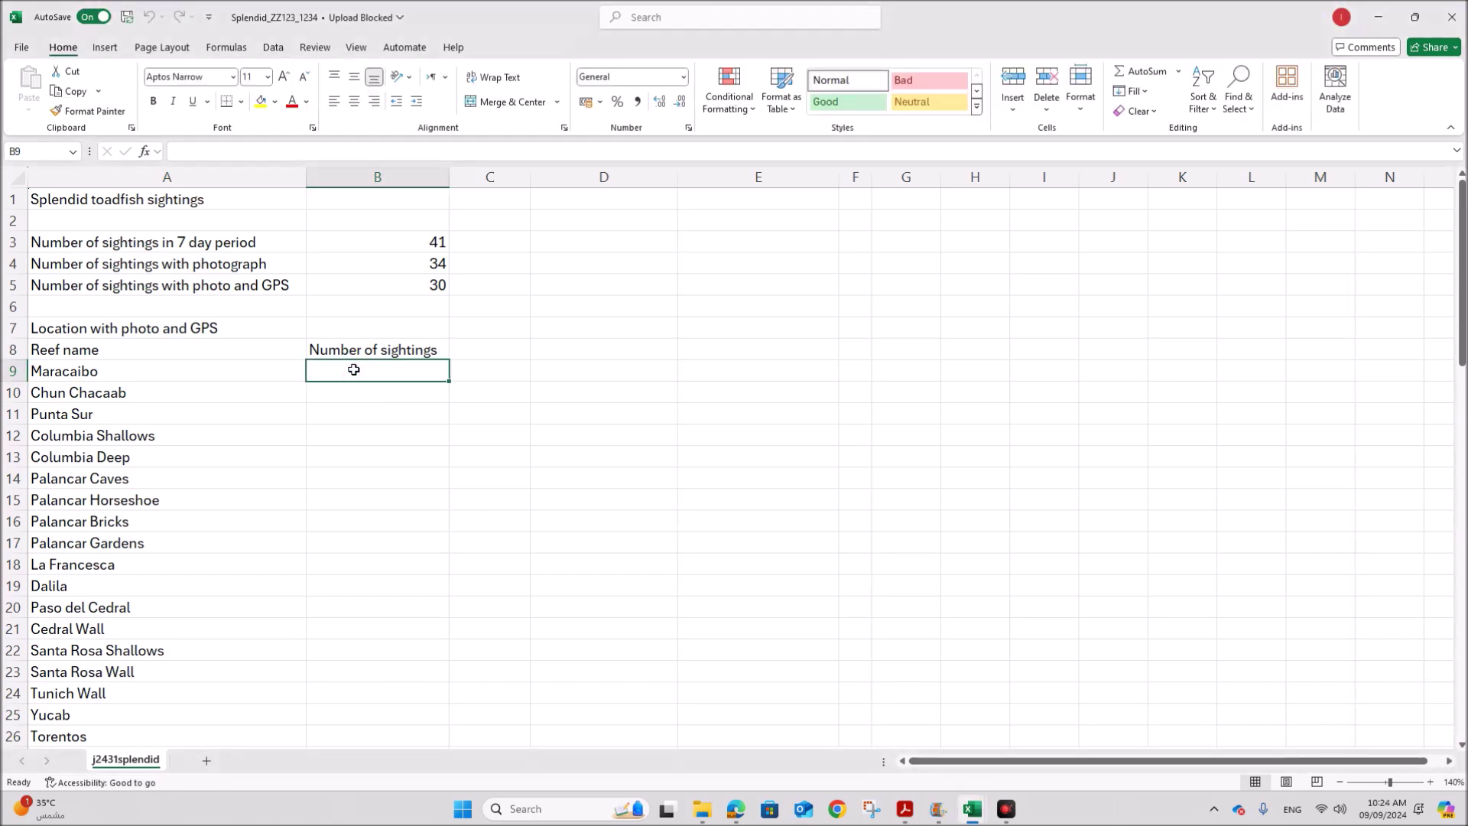
text(=count)
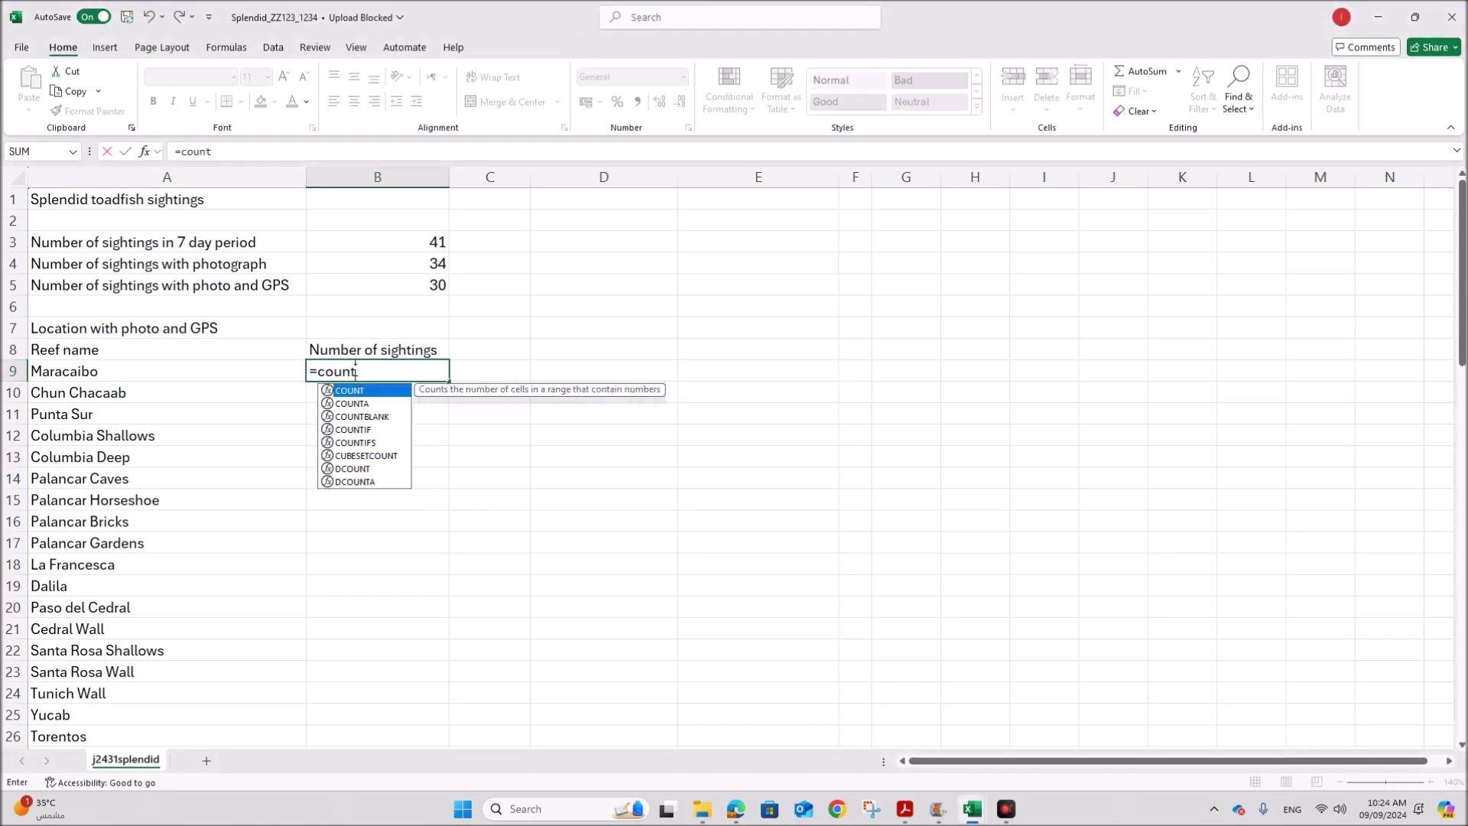
text(ifs)
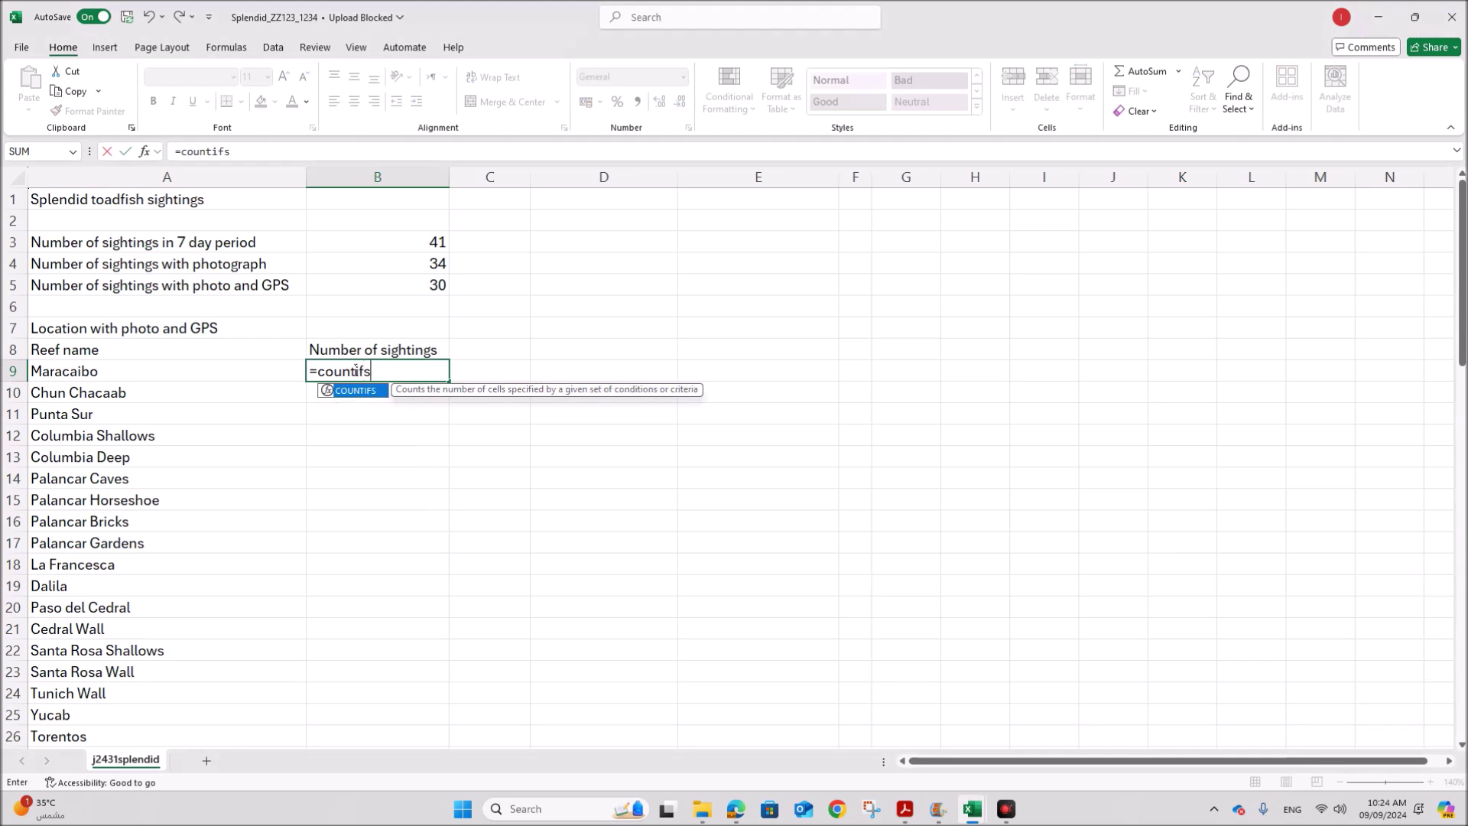
text(()
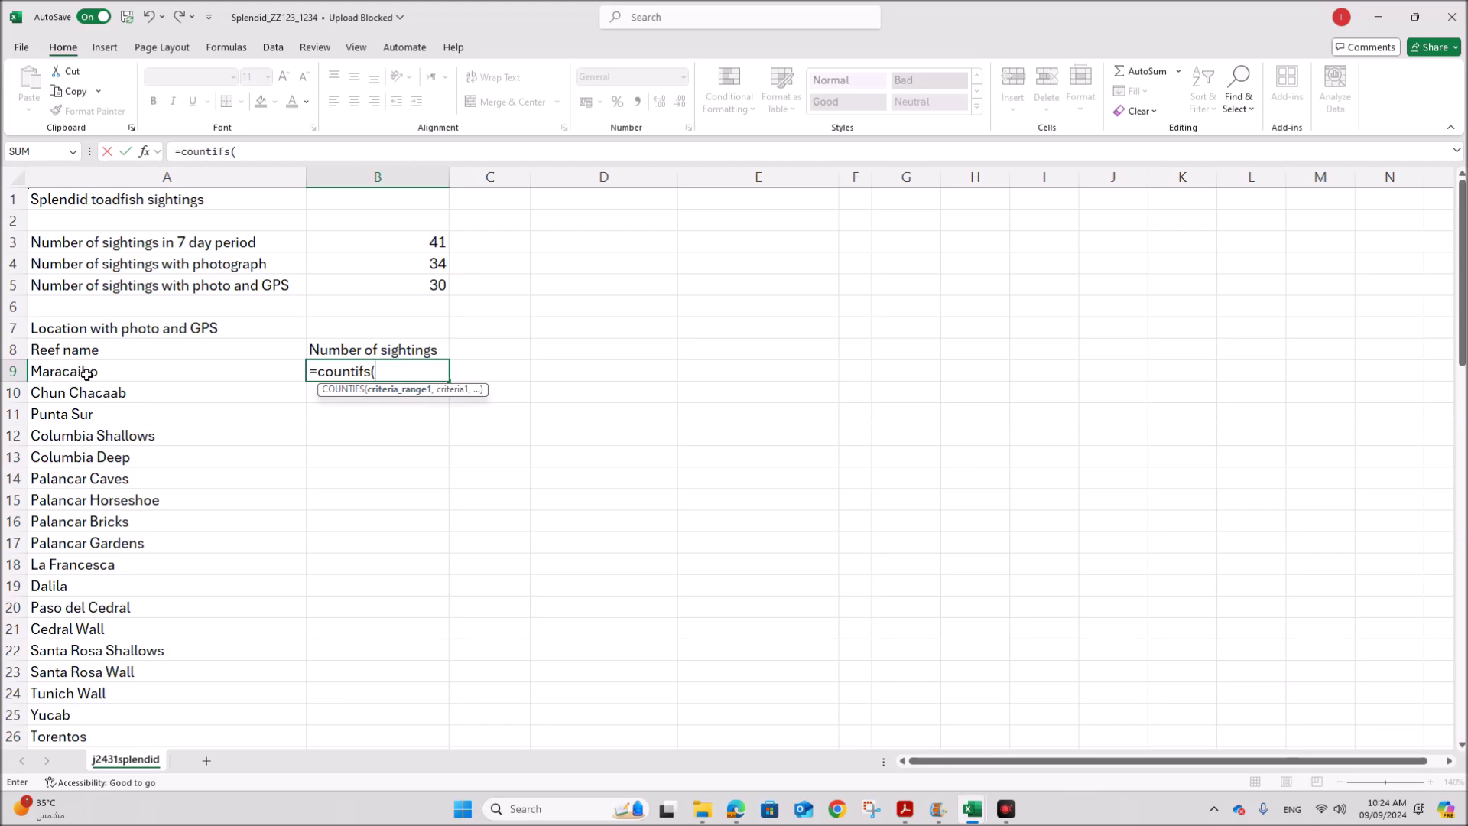
scroll(708, 636, down, 2)
scroll(708, 636, down, 2)
scroll(257, 448, up, 4)
scroll(410, 518, down, 8)
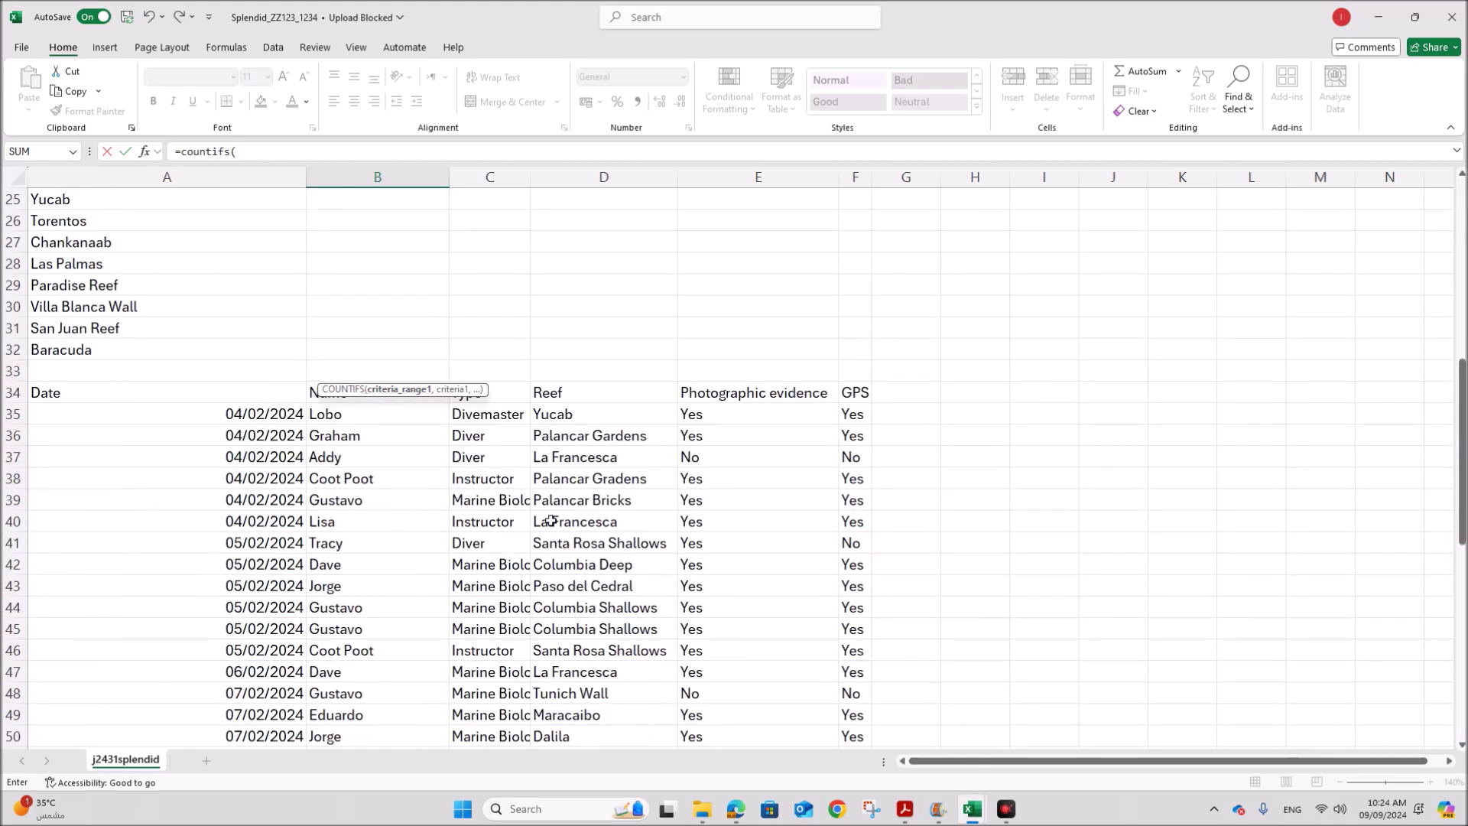
scroll(539, 556, up, 8)
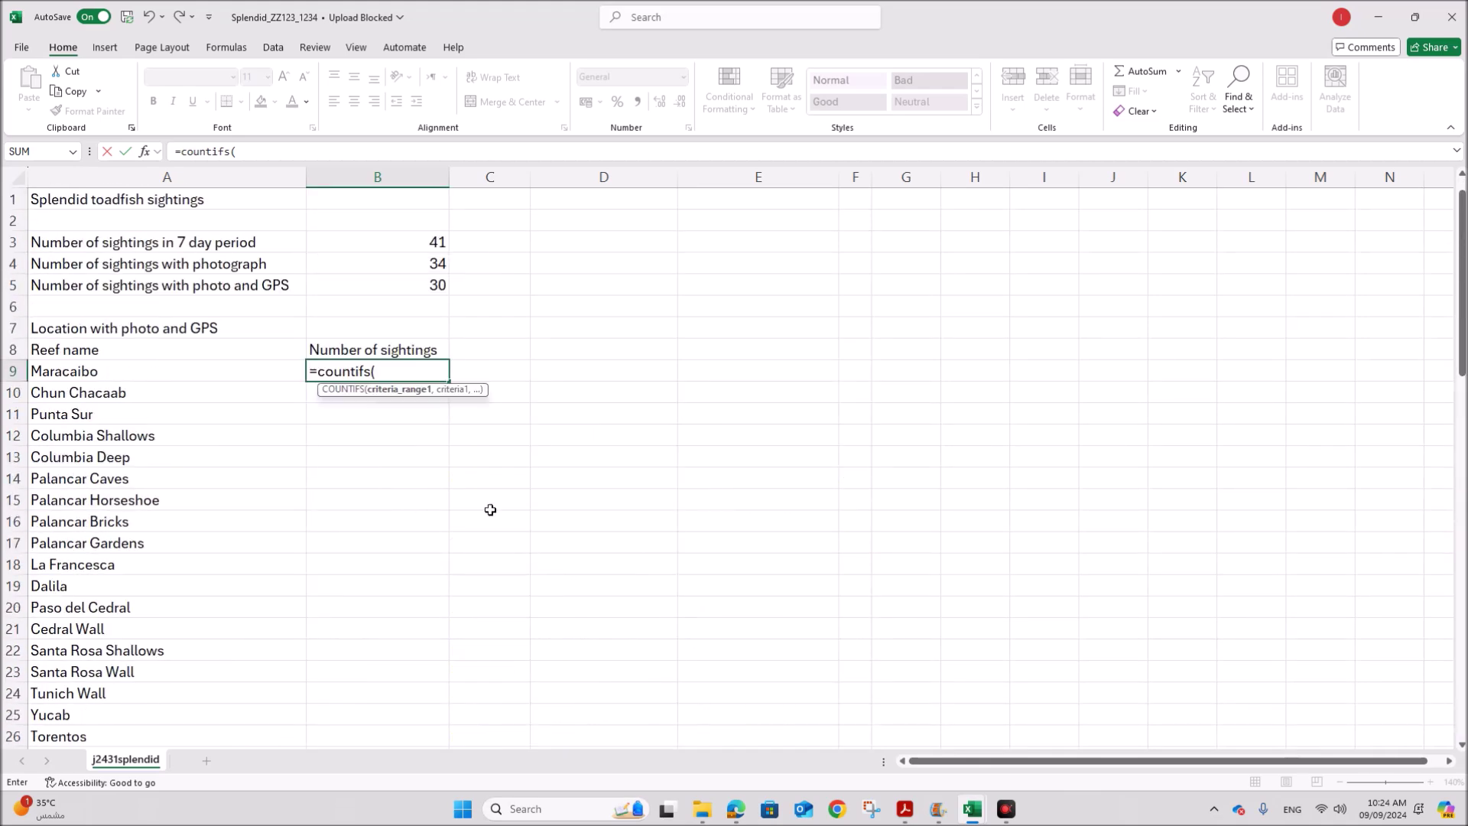
click(153, 157)
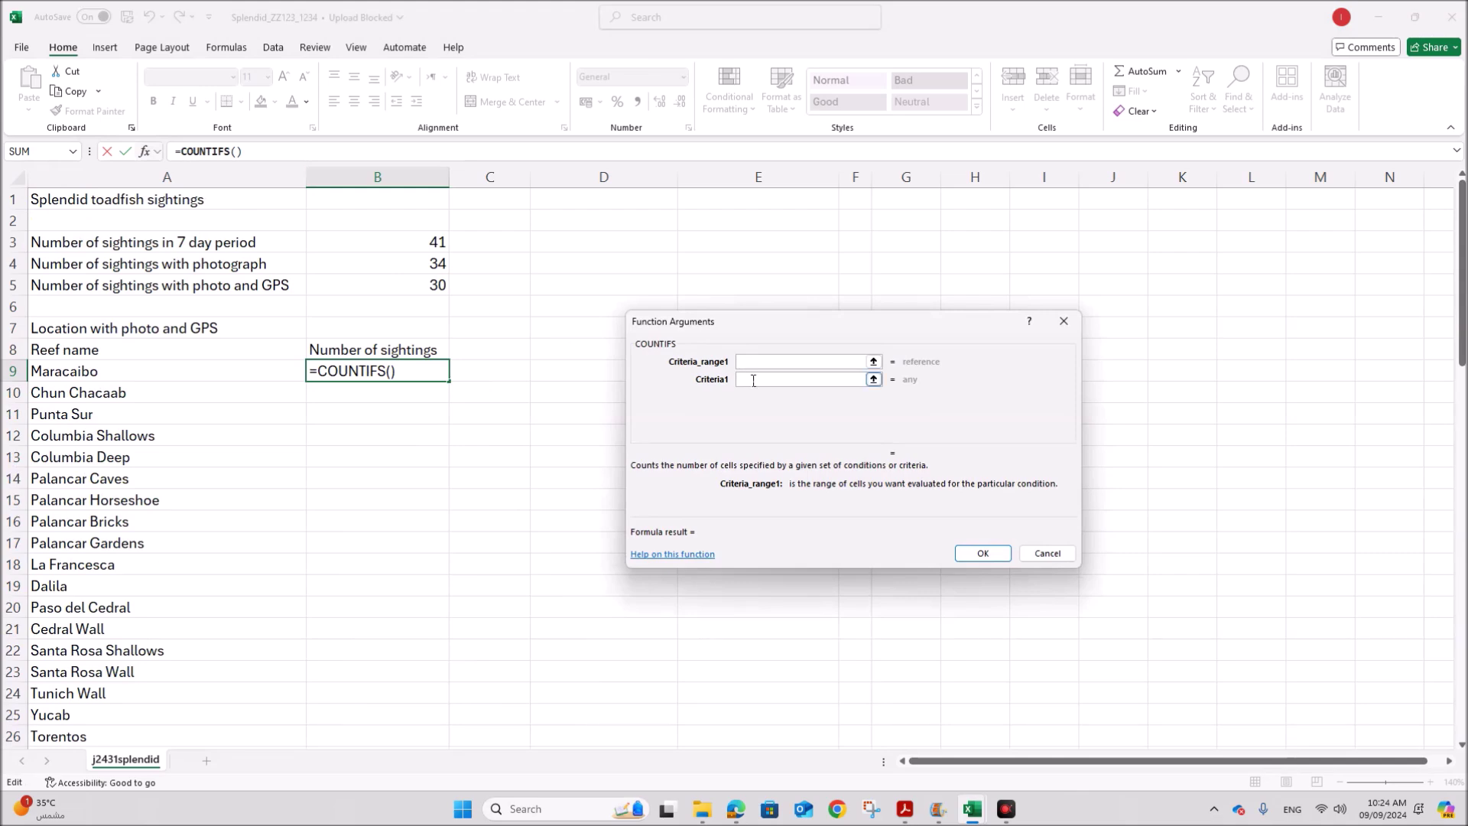
- Set the COUNTIFS Criteria_range1 to the reef cells D35:D75 and Criteria1 to the reef name in A9
scroll(730, 390, down, 5)
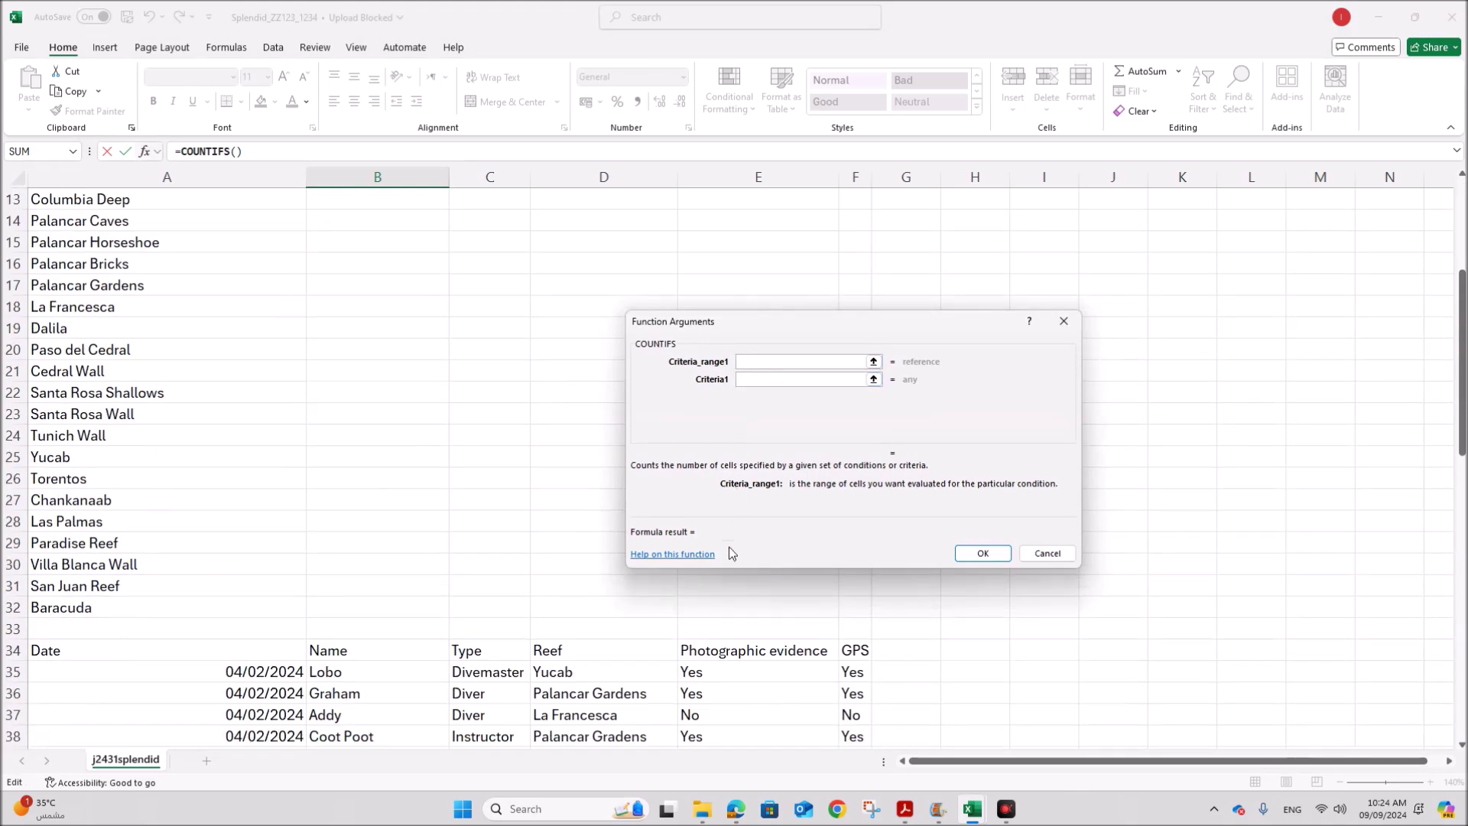
drag(557, 612, 573, 779)
click(765, 379)
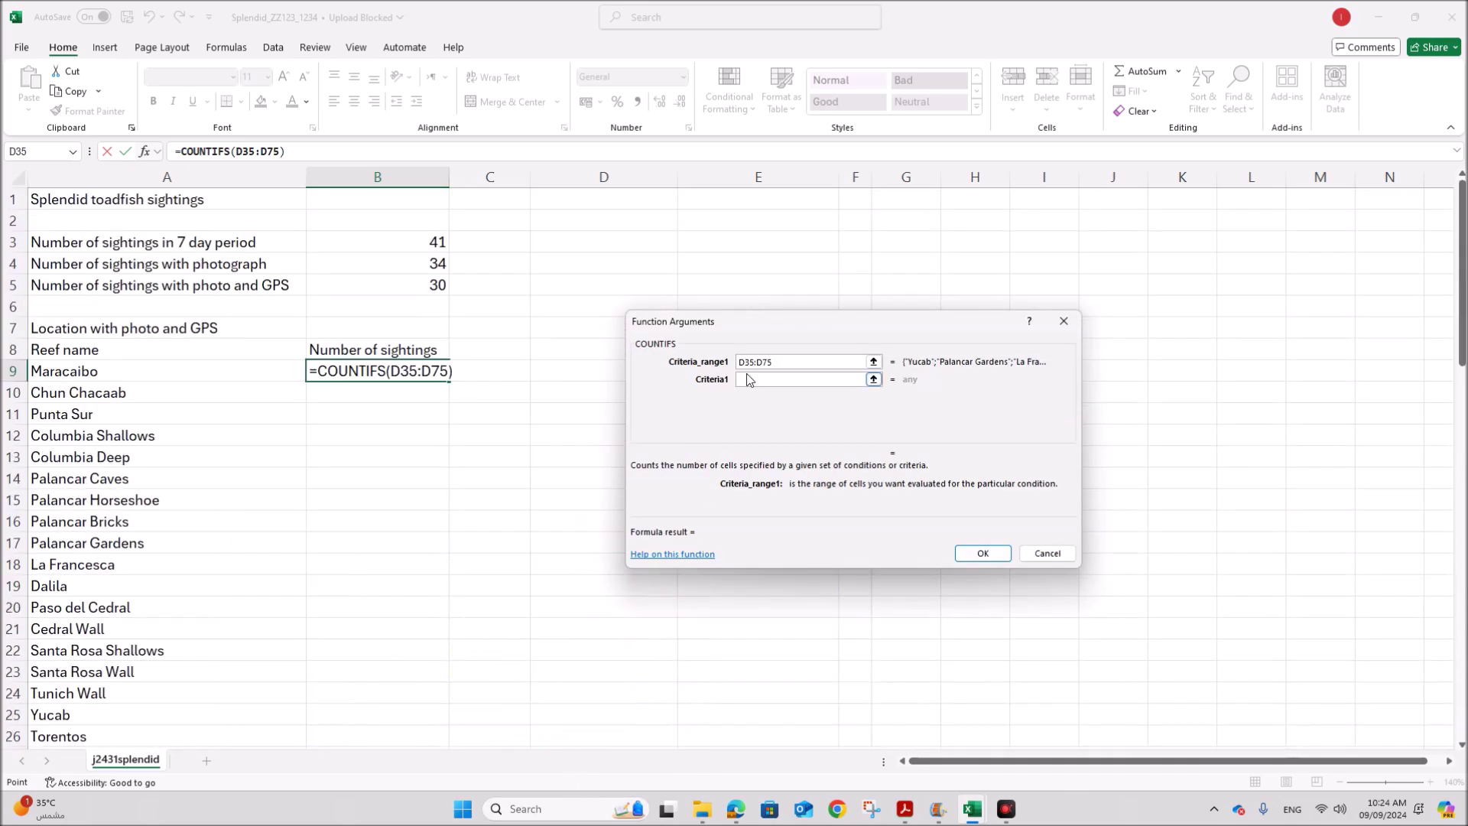
click(70, 370)
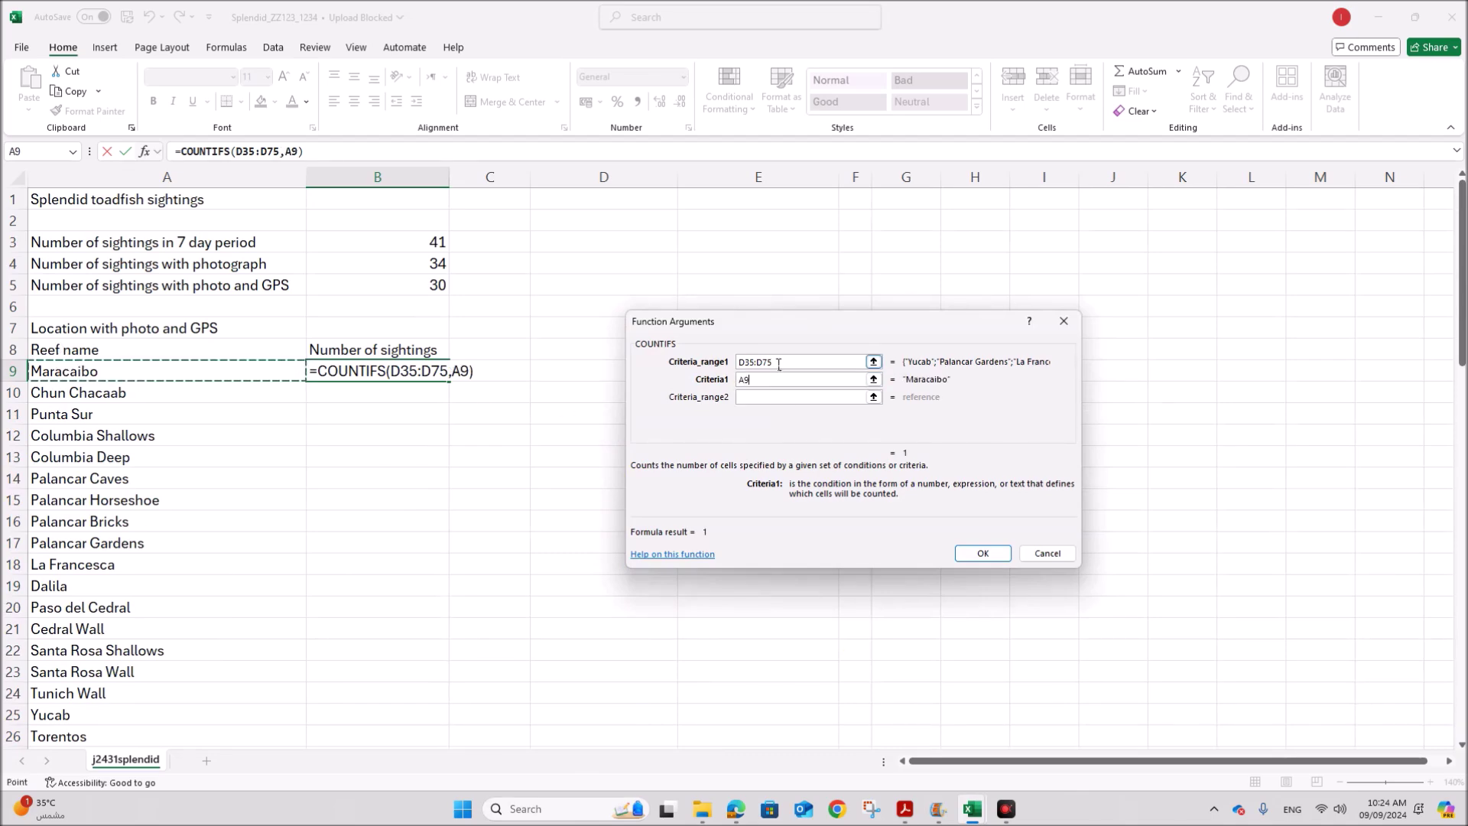
- Make Criteria_range1 an absolute reference, $D$35:$D$75
click(746, 362)
scroll(783, 461, up, 7)
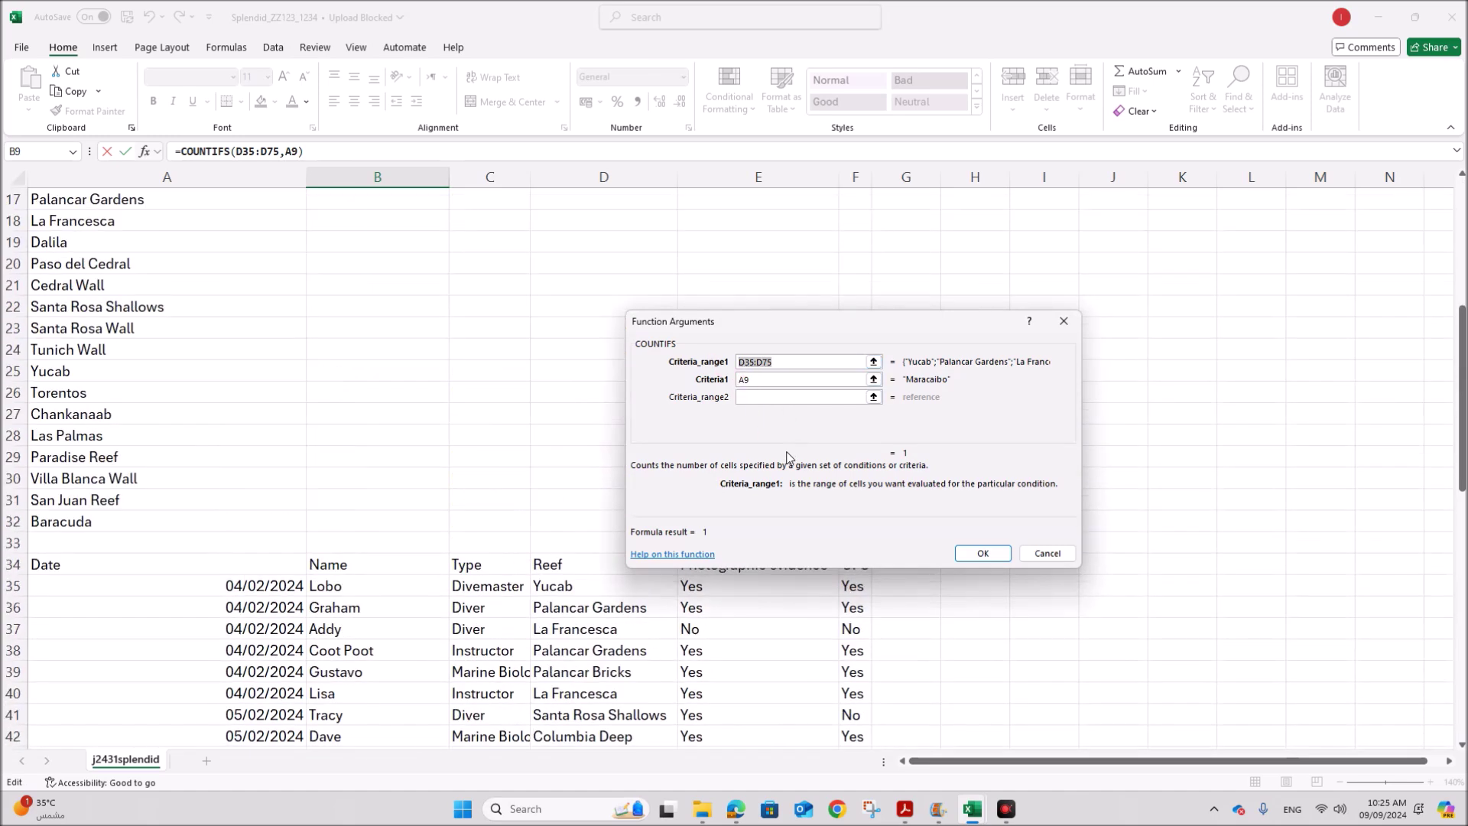
scroll(783, 461, up, 4)
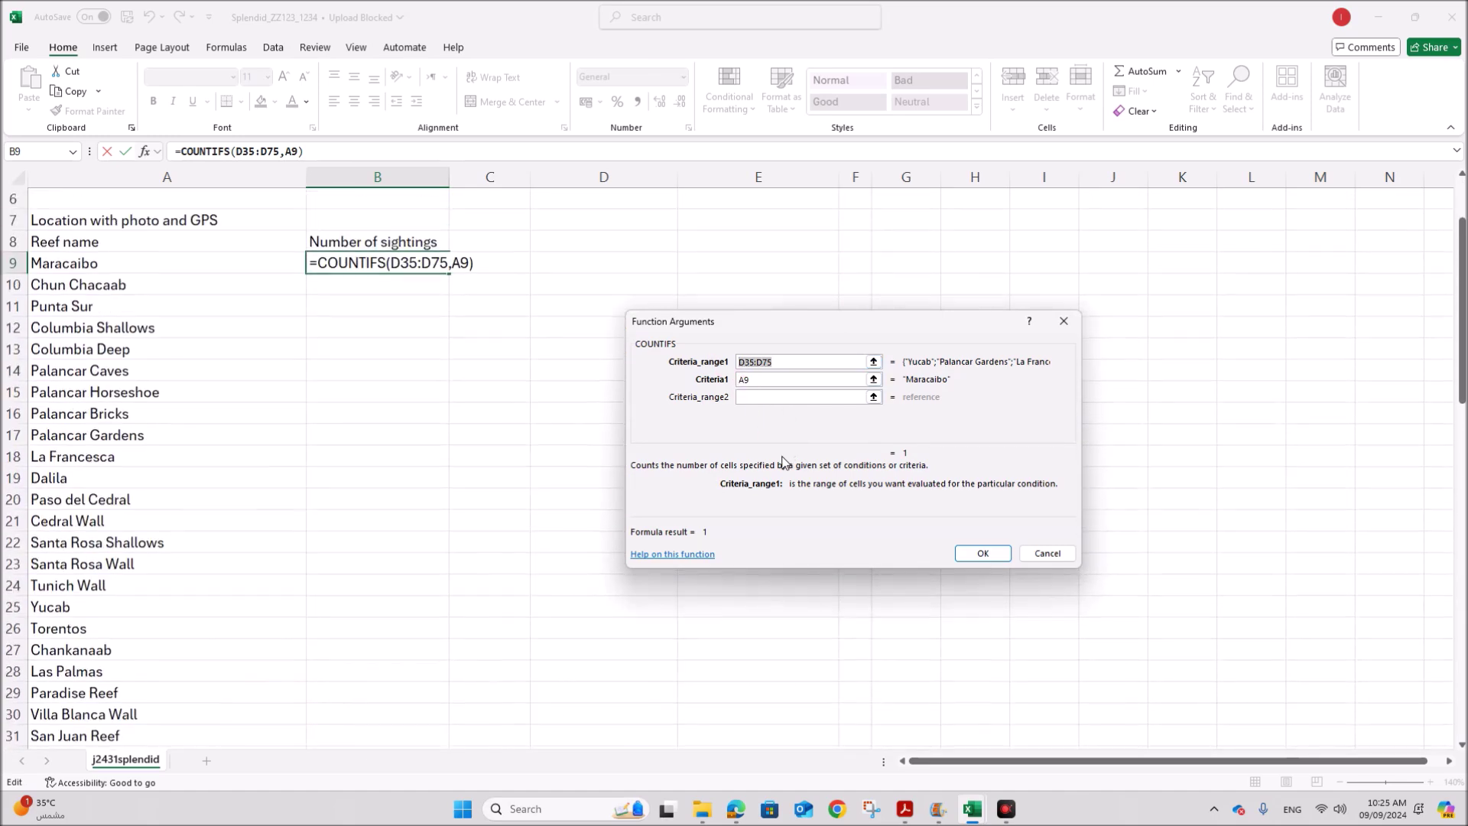
click(788, 360)
drag(761, 361, 736, 360)
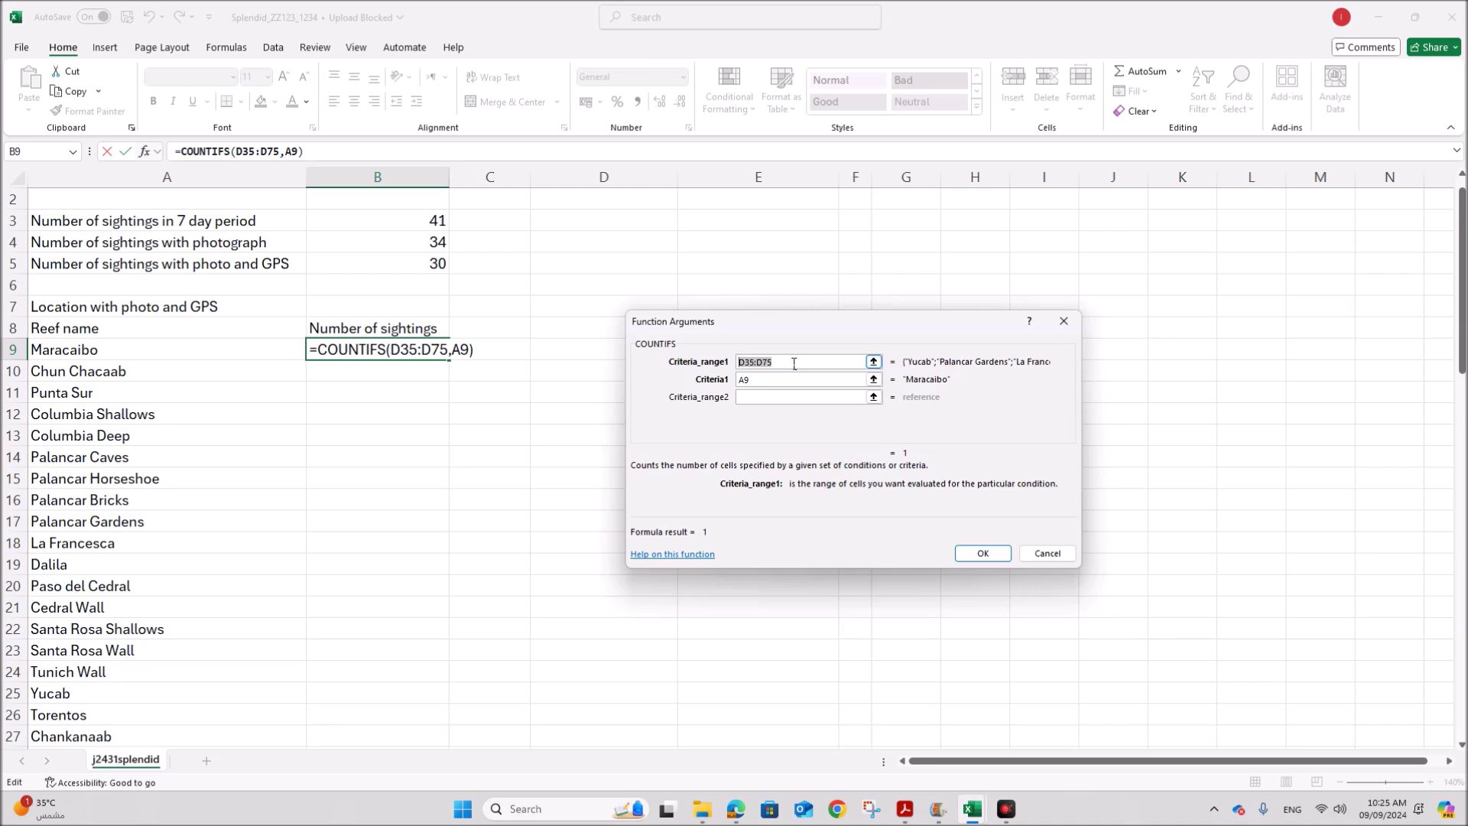
key(F4)
click(764, 360)
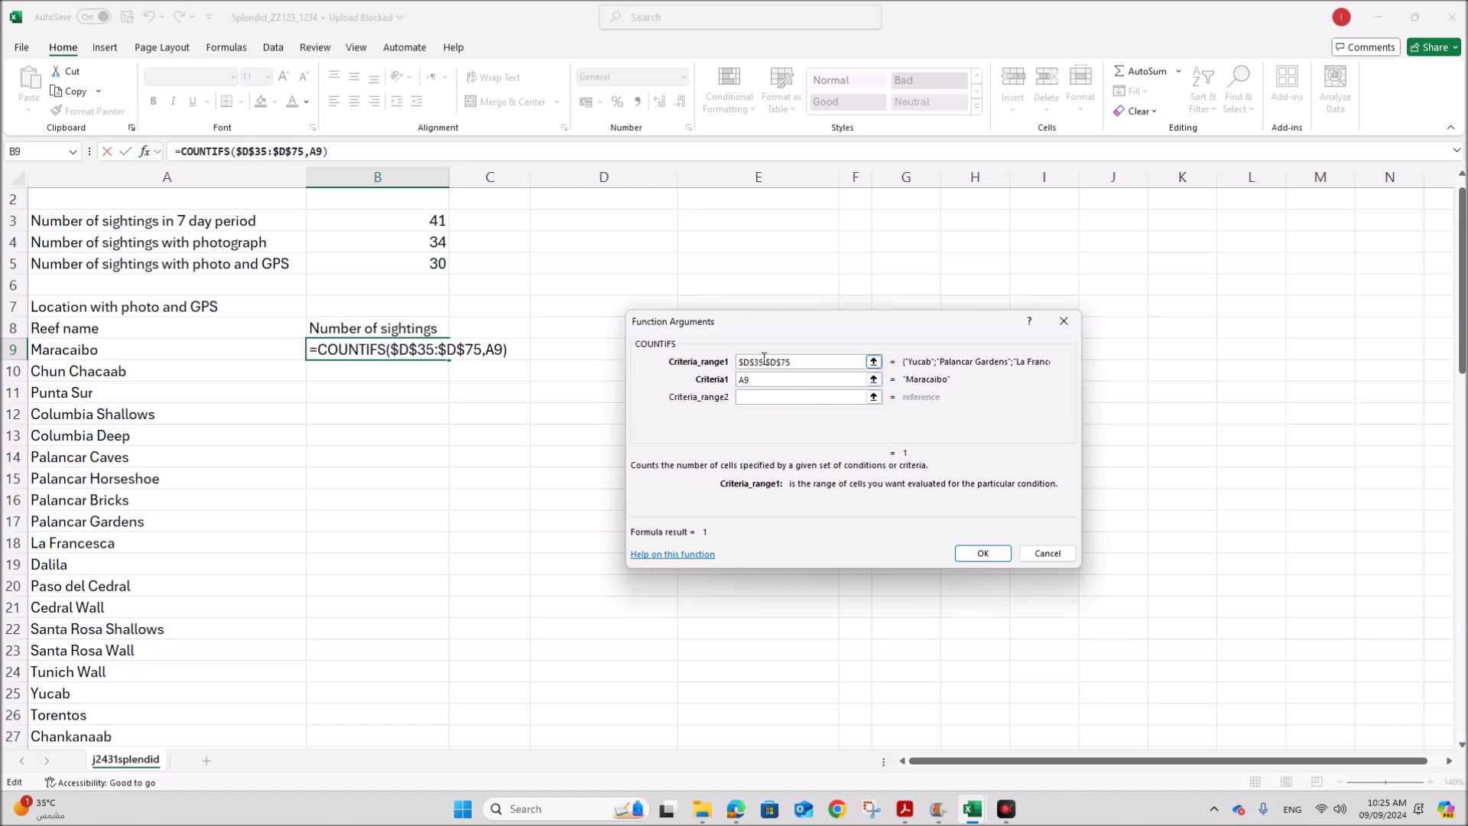
- Add the photographic evidence condition with absolute Criteria_range2 $E$35:$E$75 and Criteria2 Yes
key(Tab)
key(Tab)
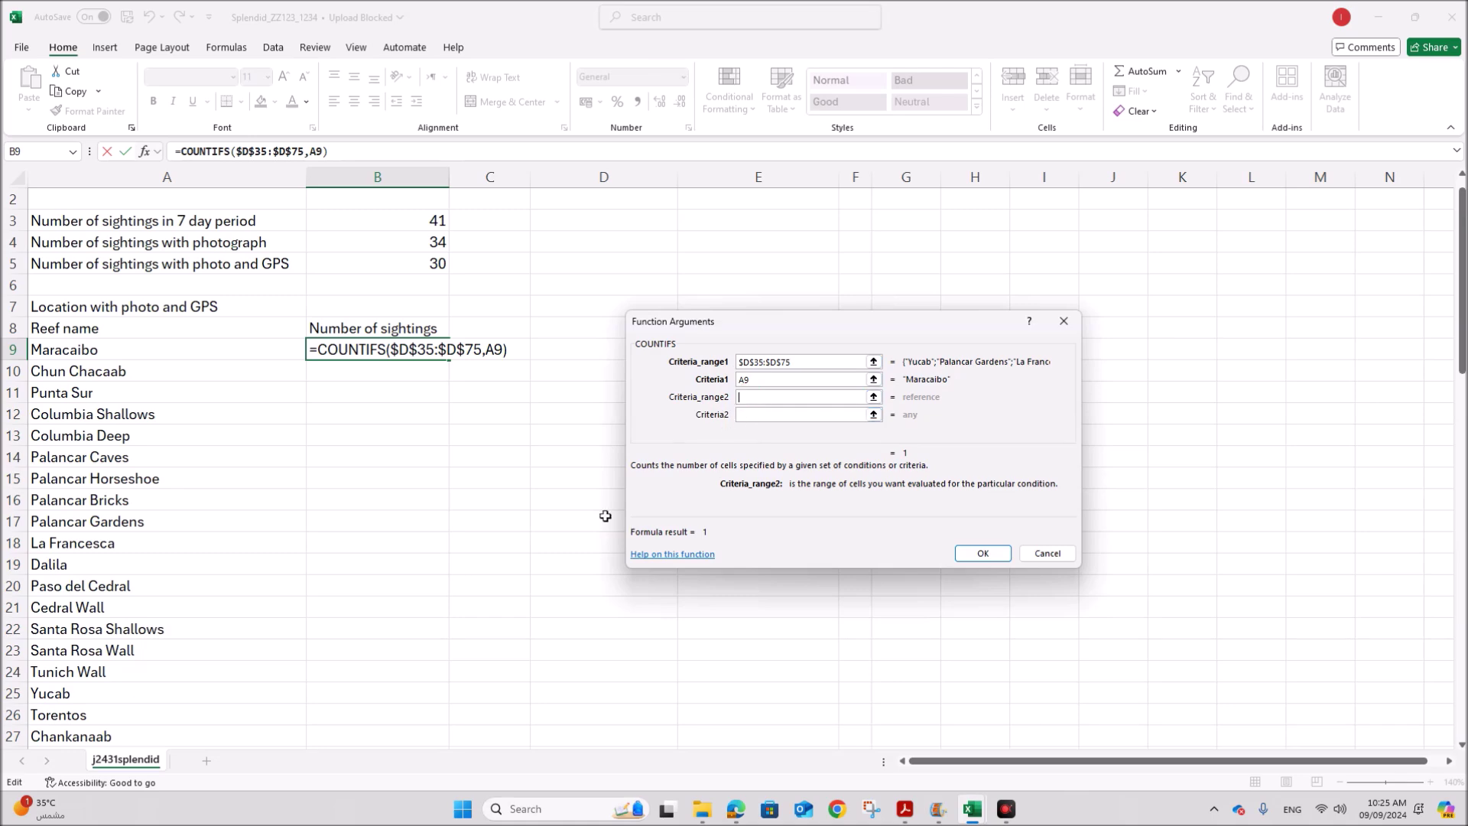
scroll(595, 600, down, 4)
drag(748, 328, 835, 257)
scroll(760, 674, down, 3)
scroll(754, 658, up, 2)
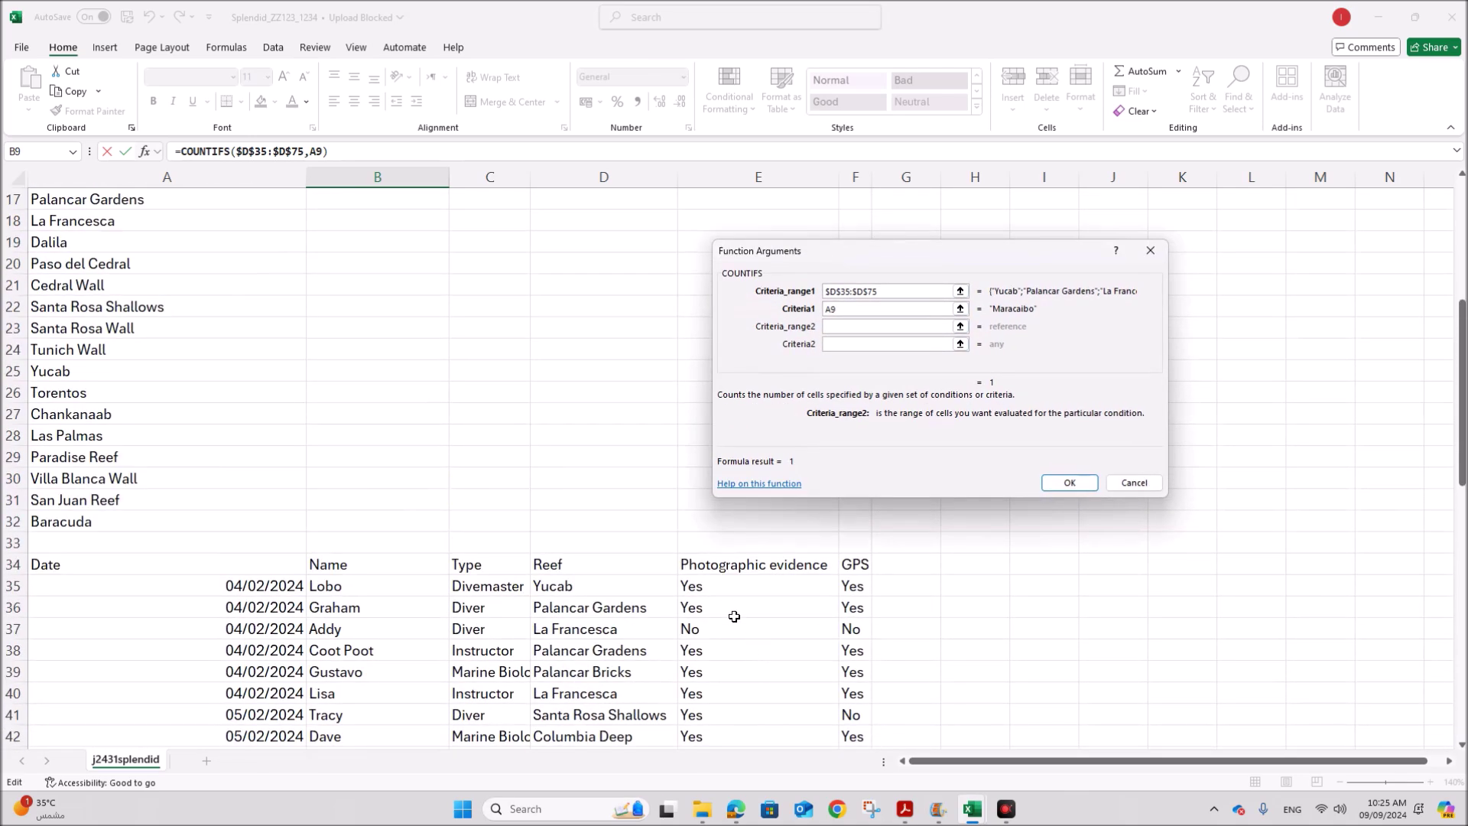
drag(721, 588, 692, 718)
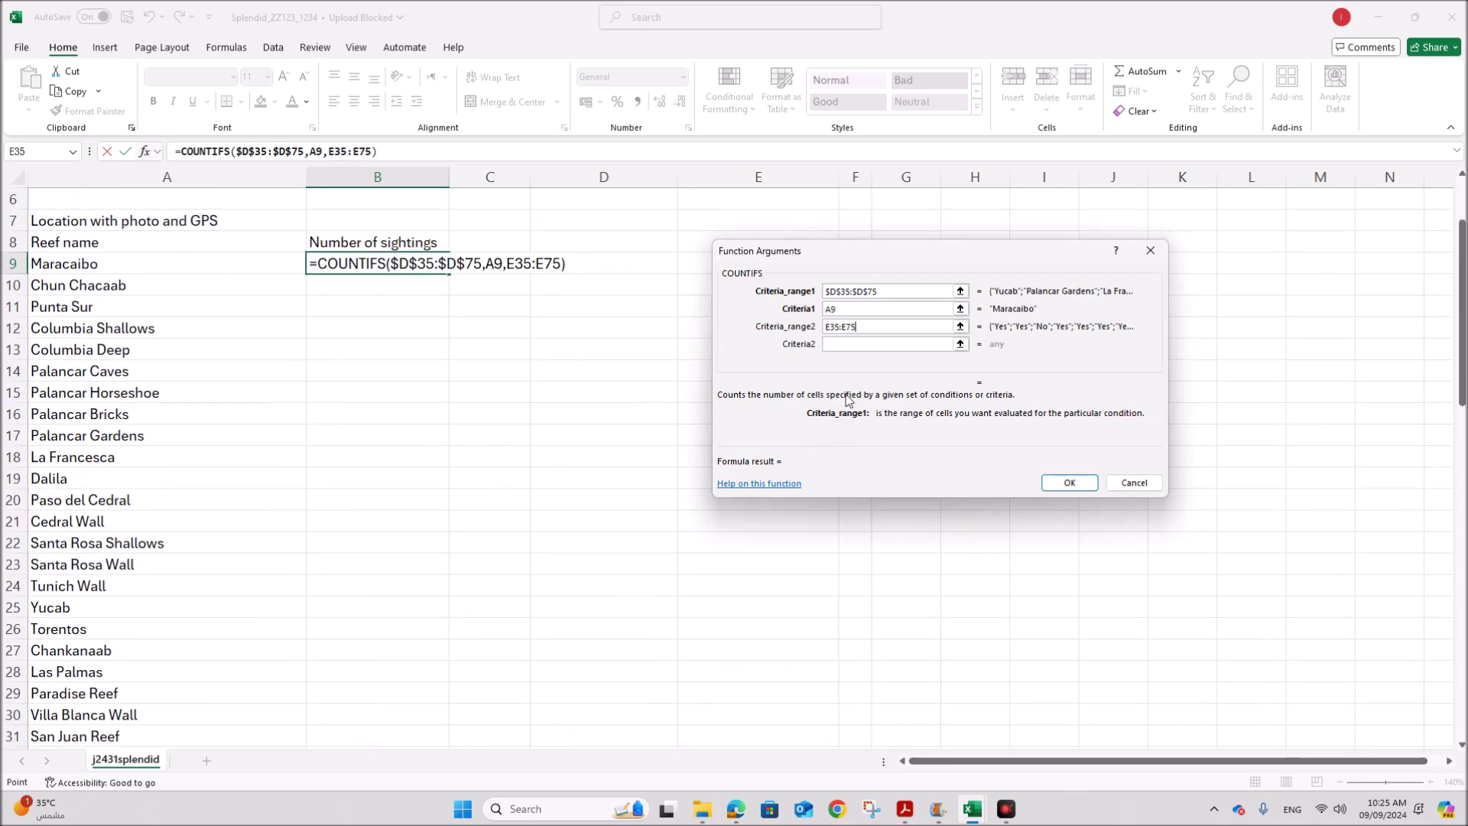
click(809, 326)
key(F4)
click(848, 343)
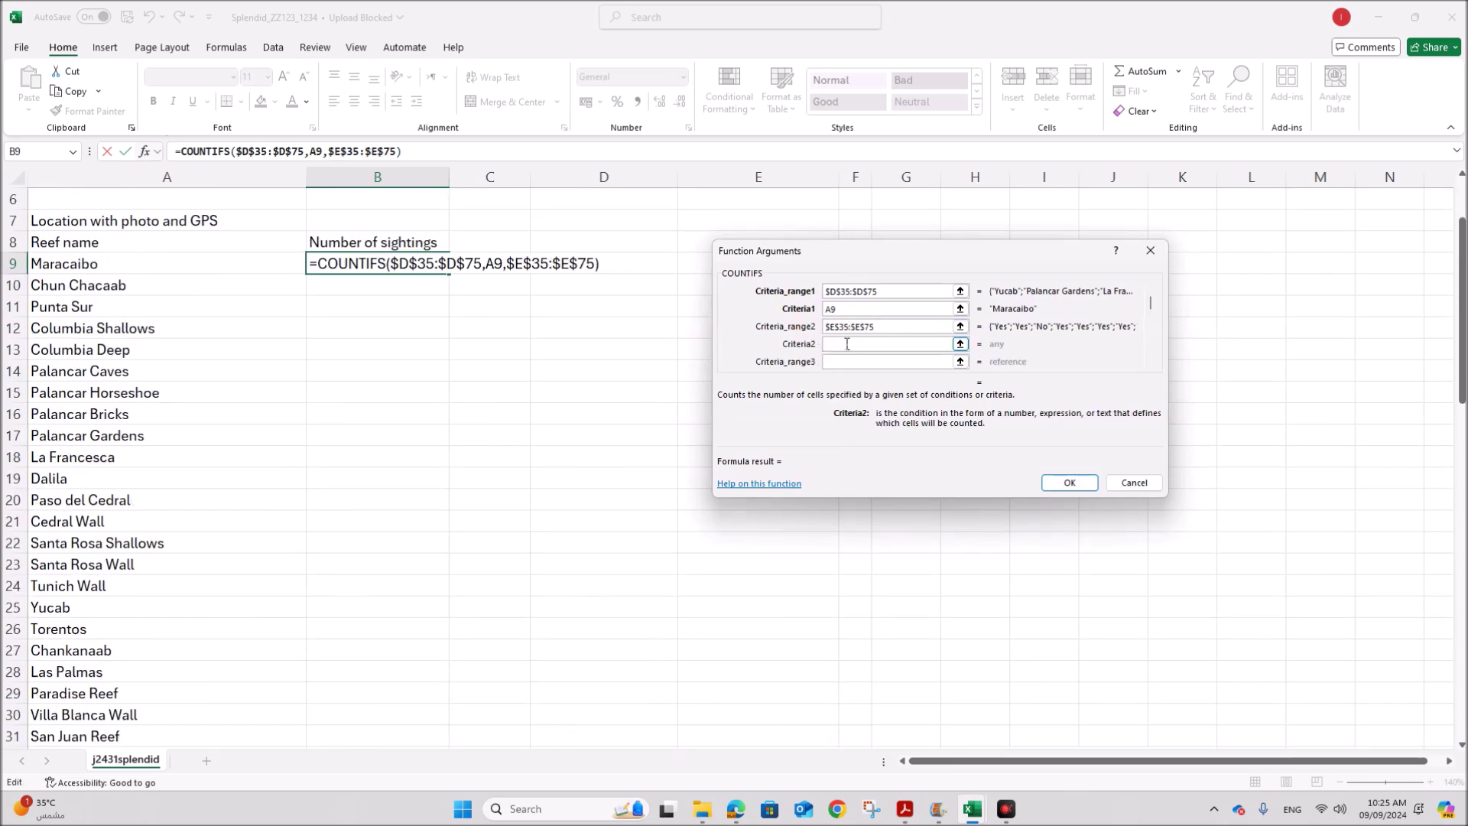
text(Yes)
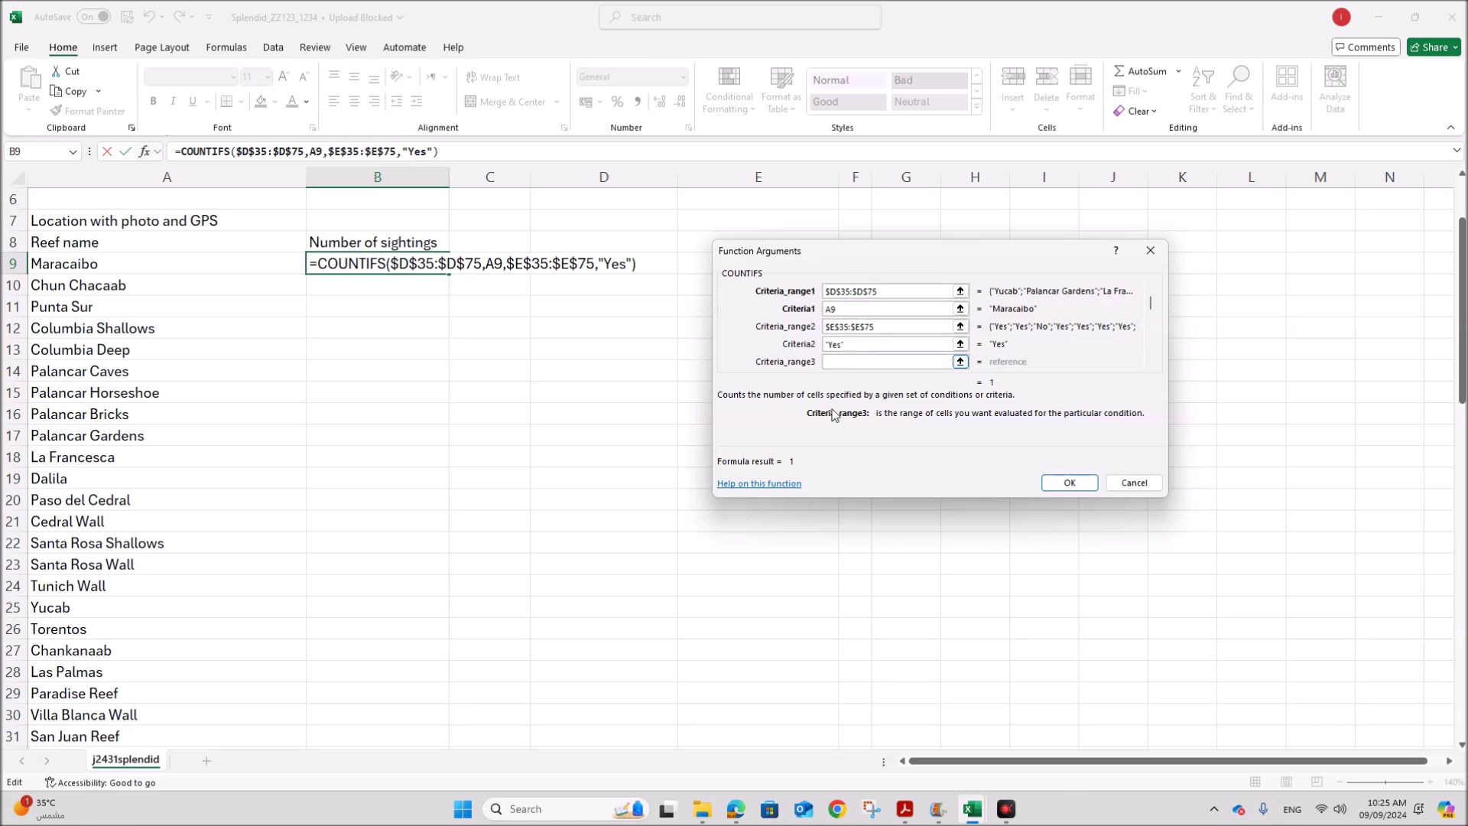
- Add the GPS condition with absolute Criteria_range3 $F$35:$F$75 and Criteria3 Yes, and complete the B9 formula
scroll(842, 634, down, 2)
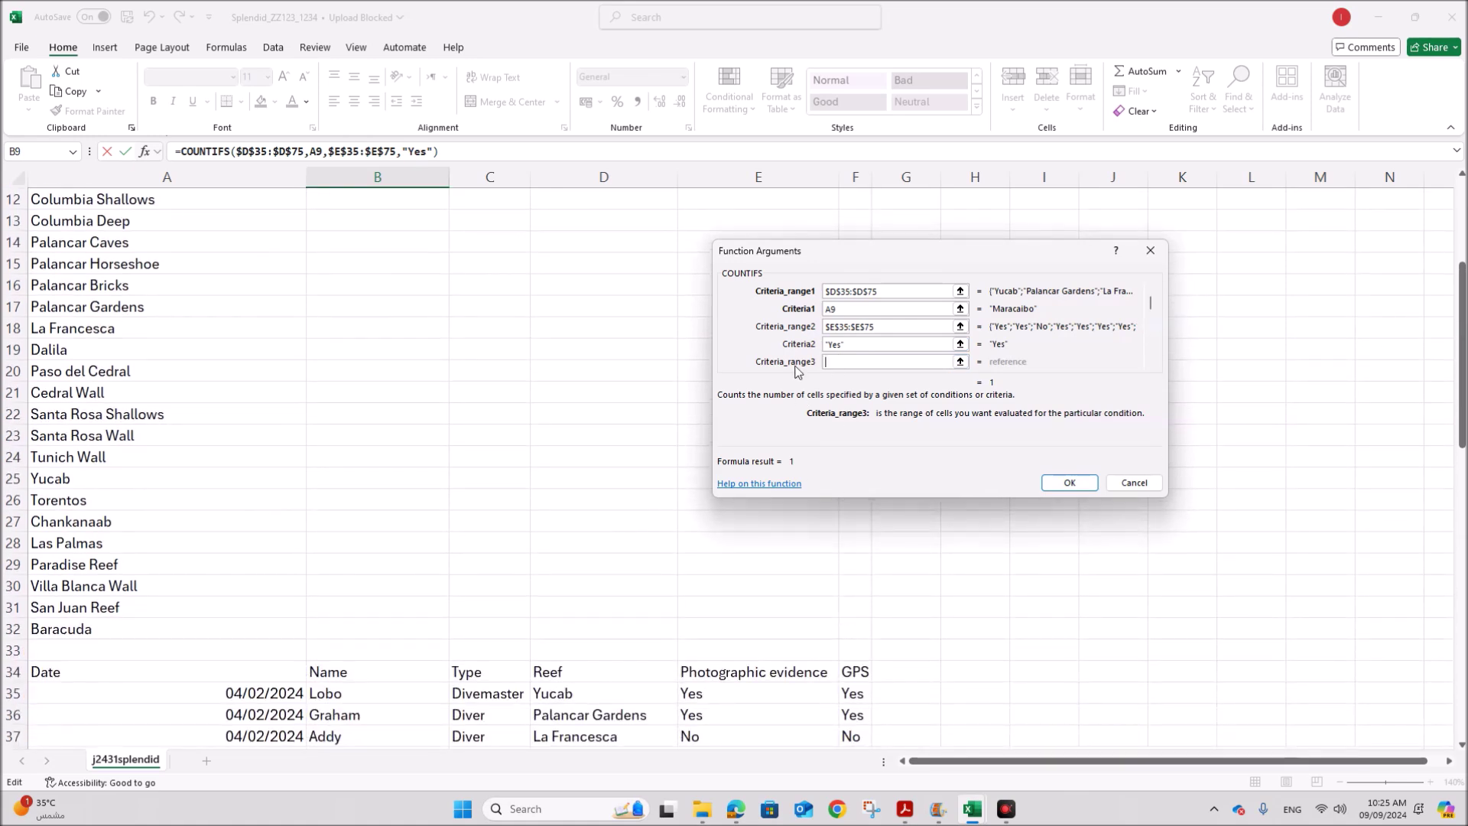
scroll(846, 658, down, 1)
drag(851, 635, 854, 743)
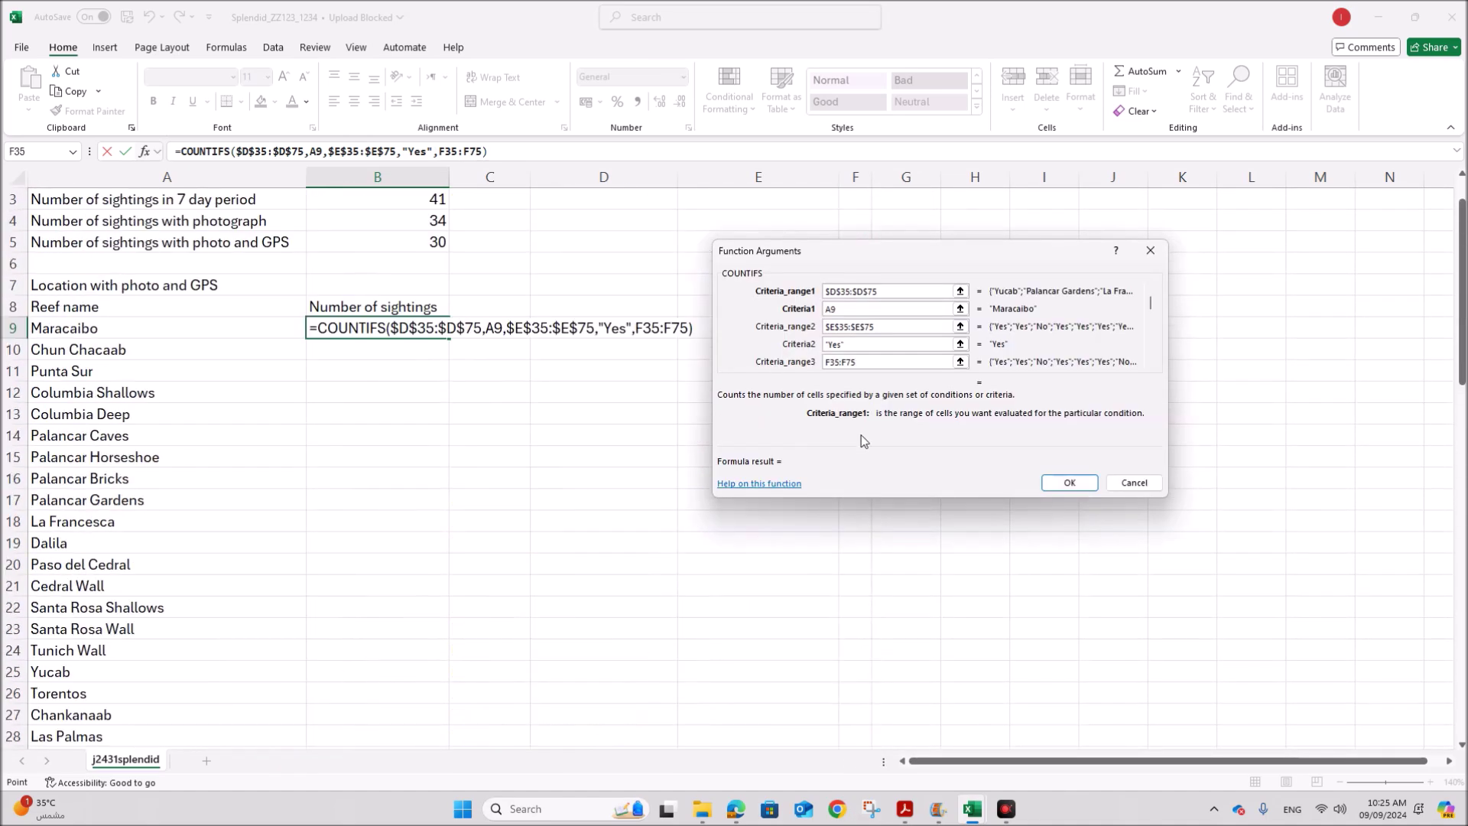
drag(864, 368, 819, 363)
key(F4)
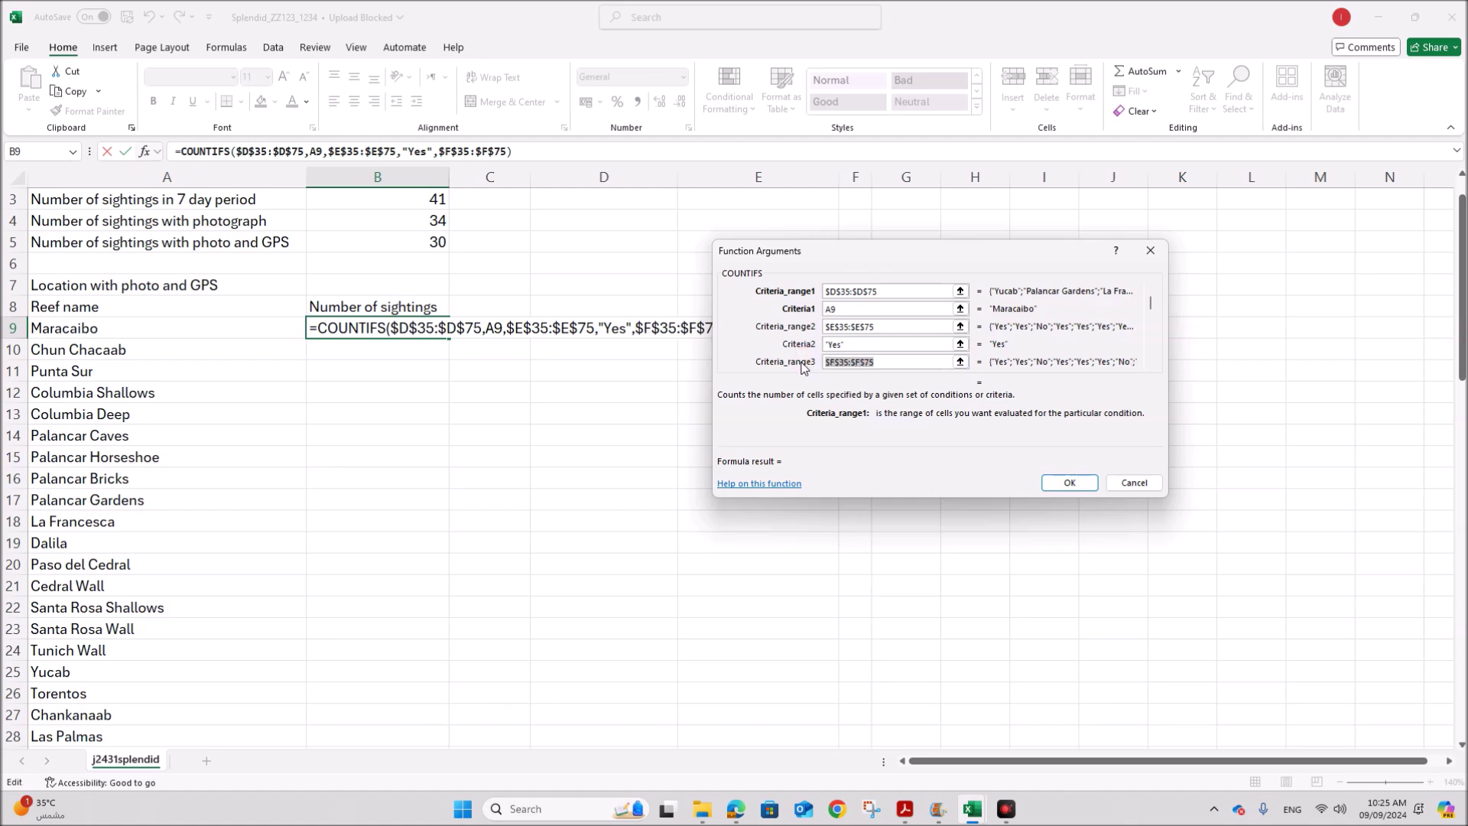
click(1150, 365)
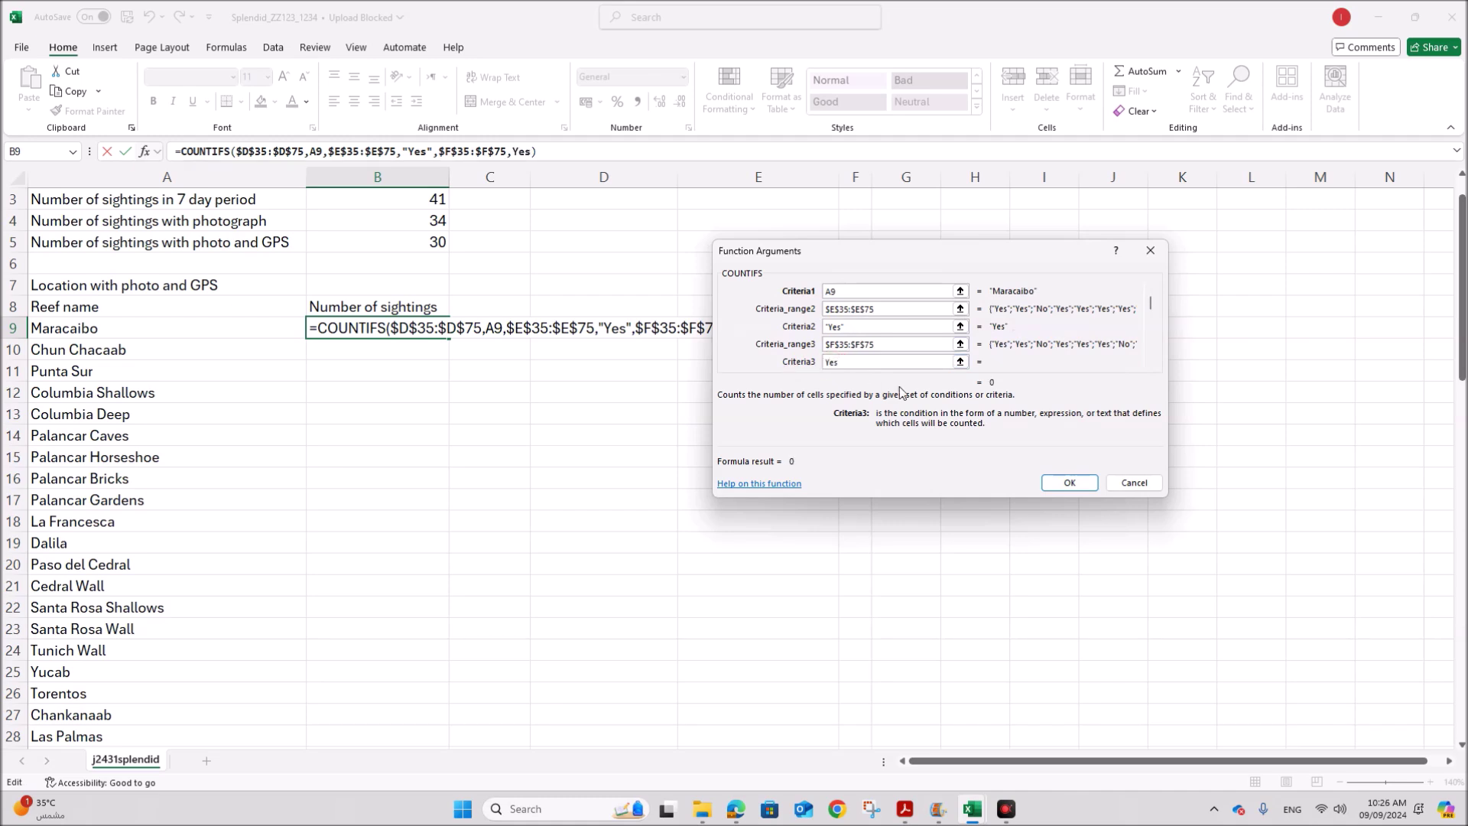
click(1068, 483)
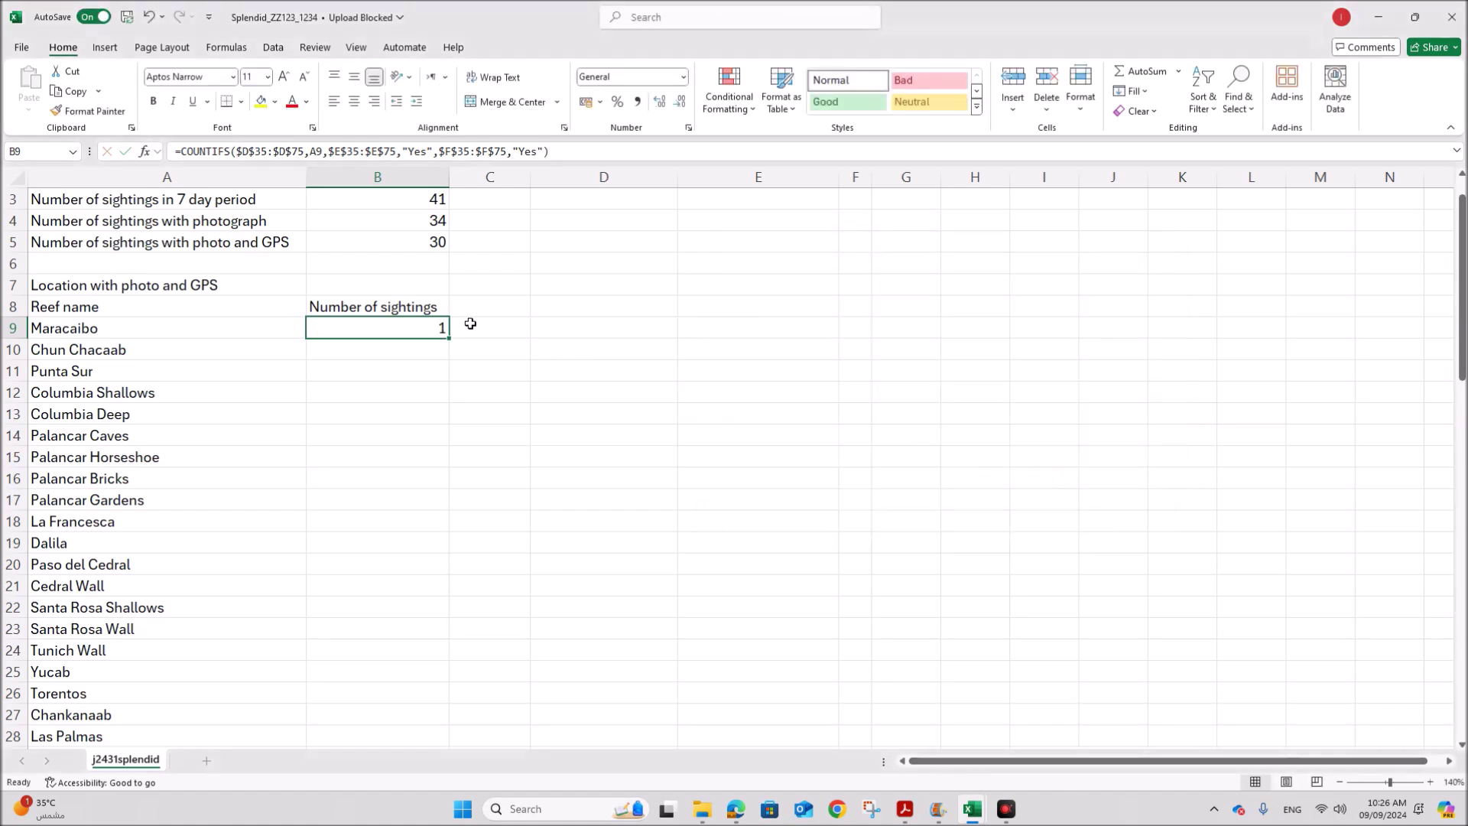
- Review each range and criterion of the COUNTIFS formula in cell B9 against the sightings data, leaving it unedited
double_click(390, 327)
click(776, 329)
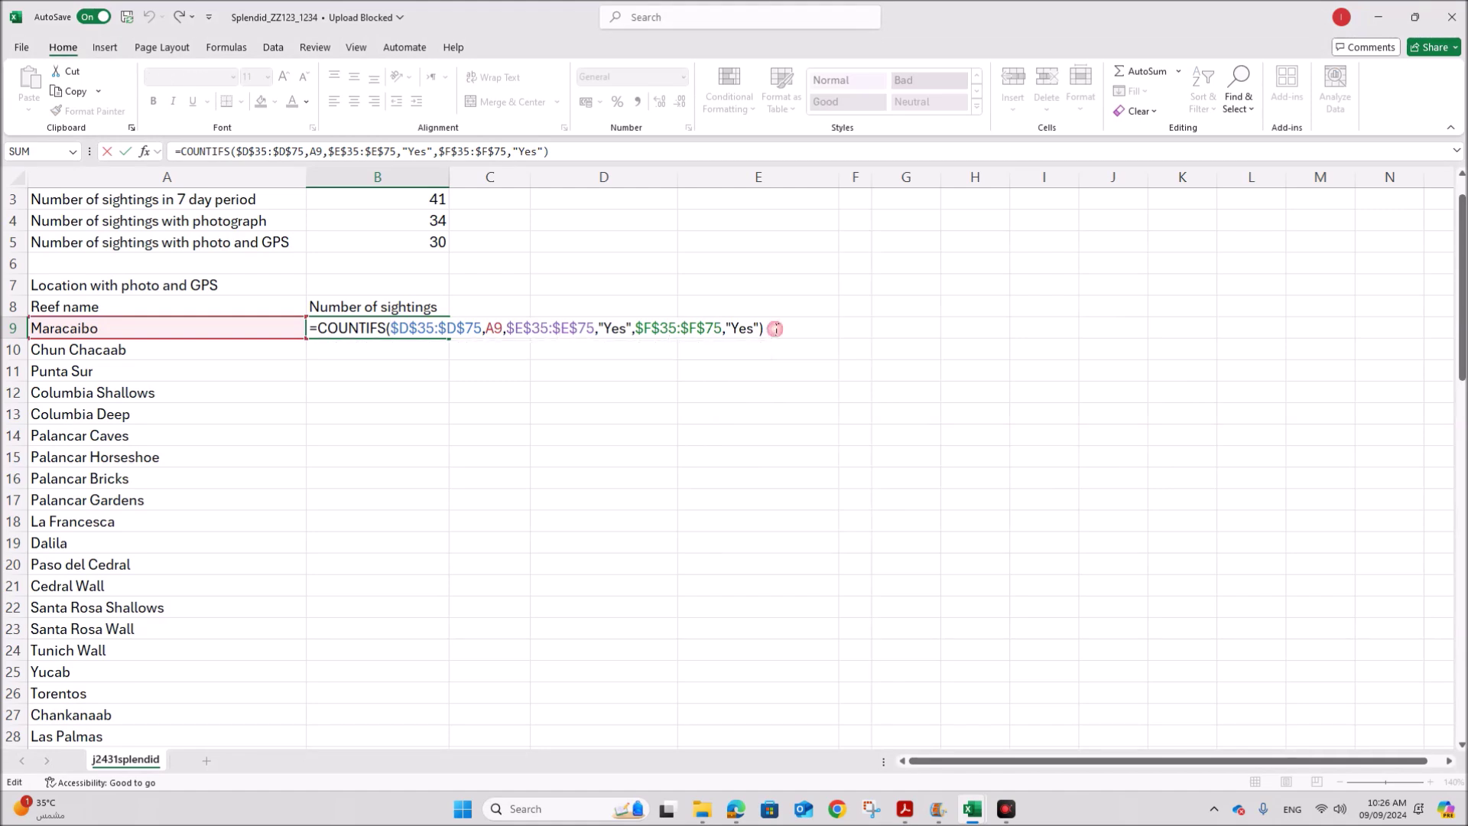
drag(392, 326, 482, 327)
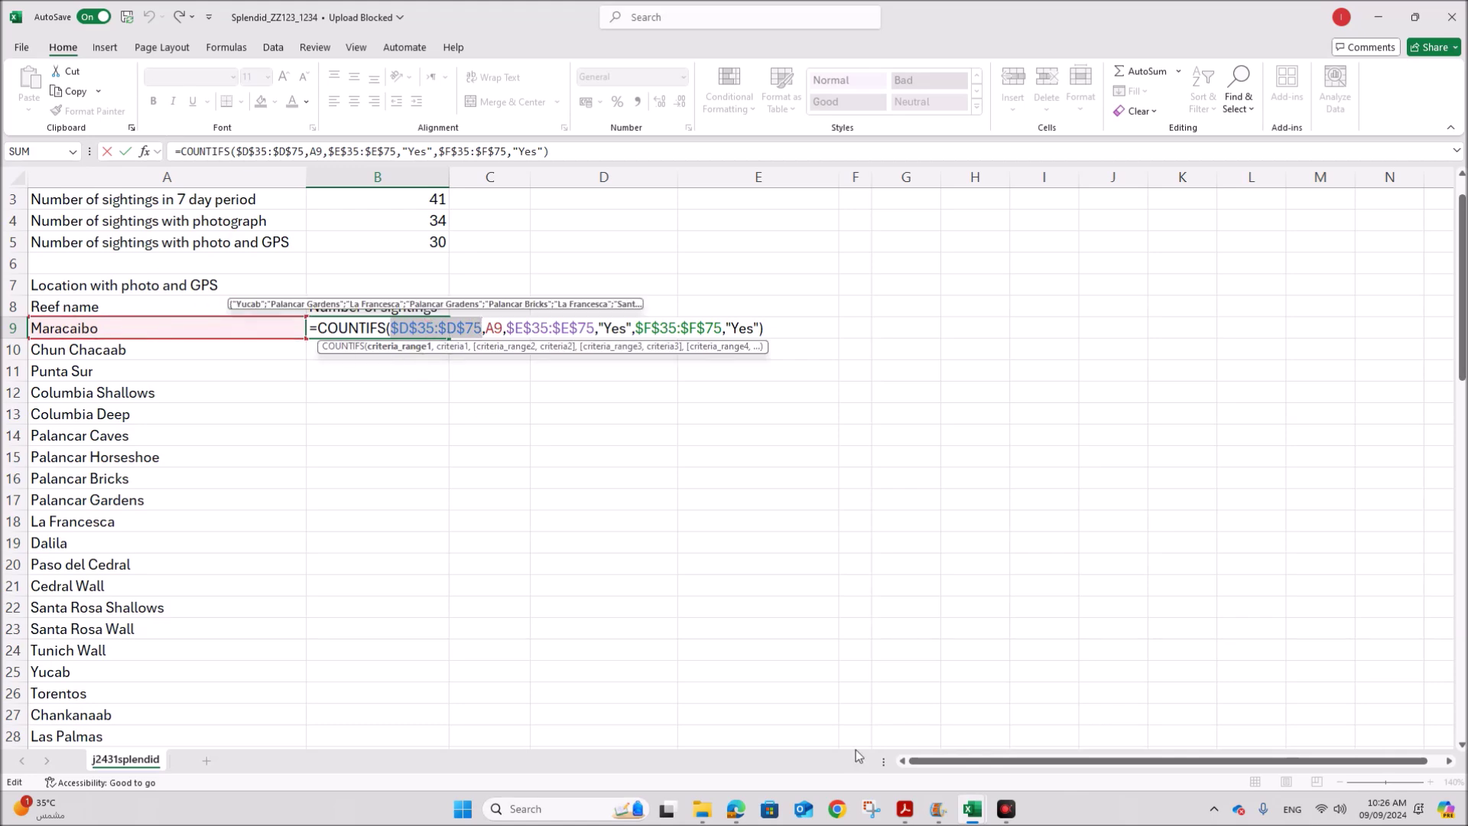
scroll(655, 728, down, 4)
scroll(637, 636, up, 4)
drag(484, 327, 504, 327)
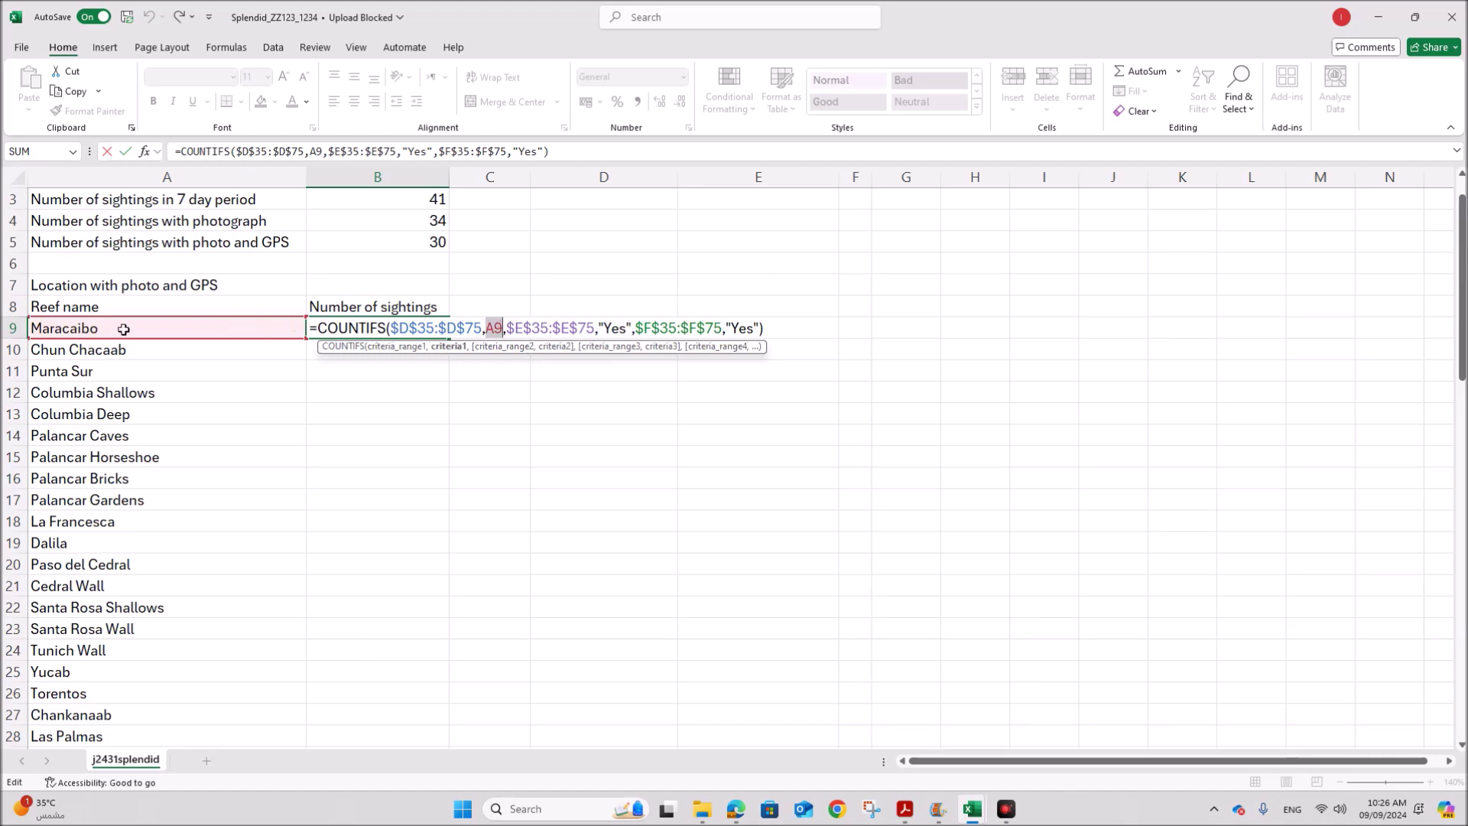
drag(505, 327, 594, 328)
scroll(650, 580, down, 4)
scroll(651, 580, down, 1)
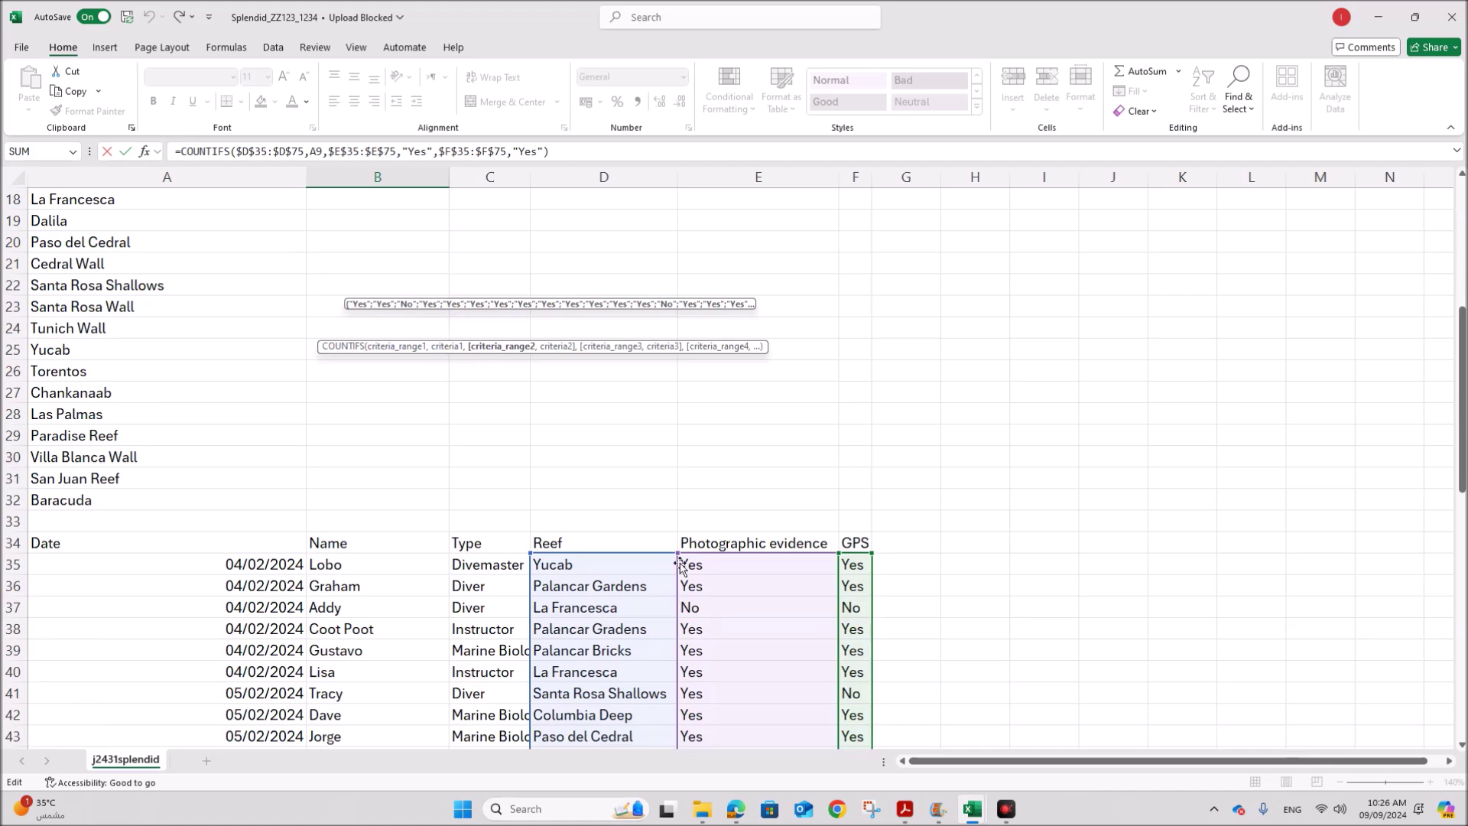
scroll(725, 640, up, 6)
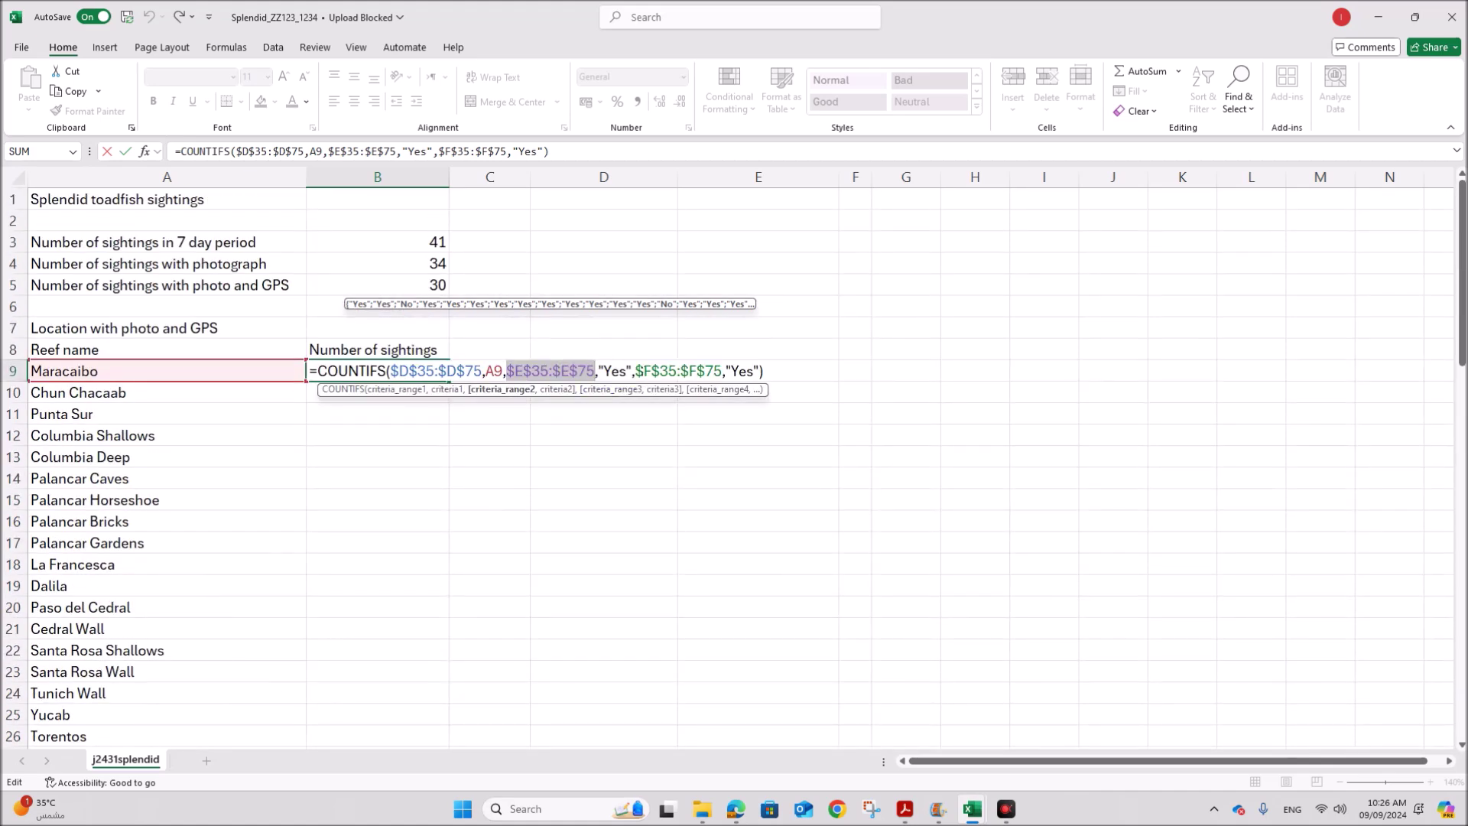
drag(634, 371, 721, 372)
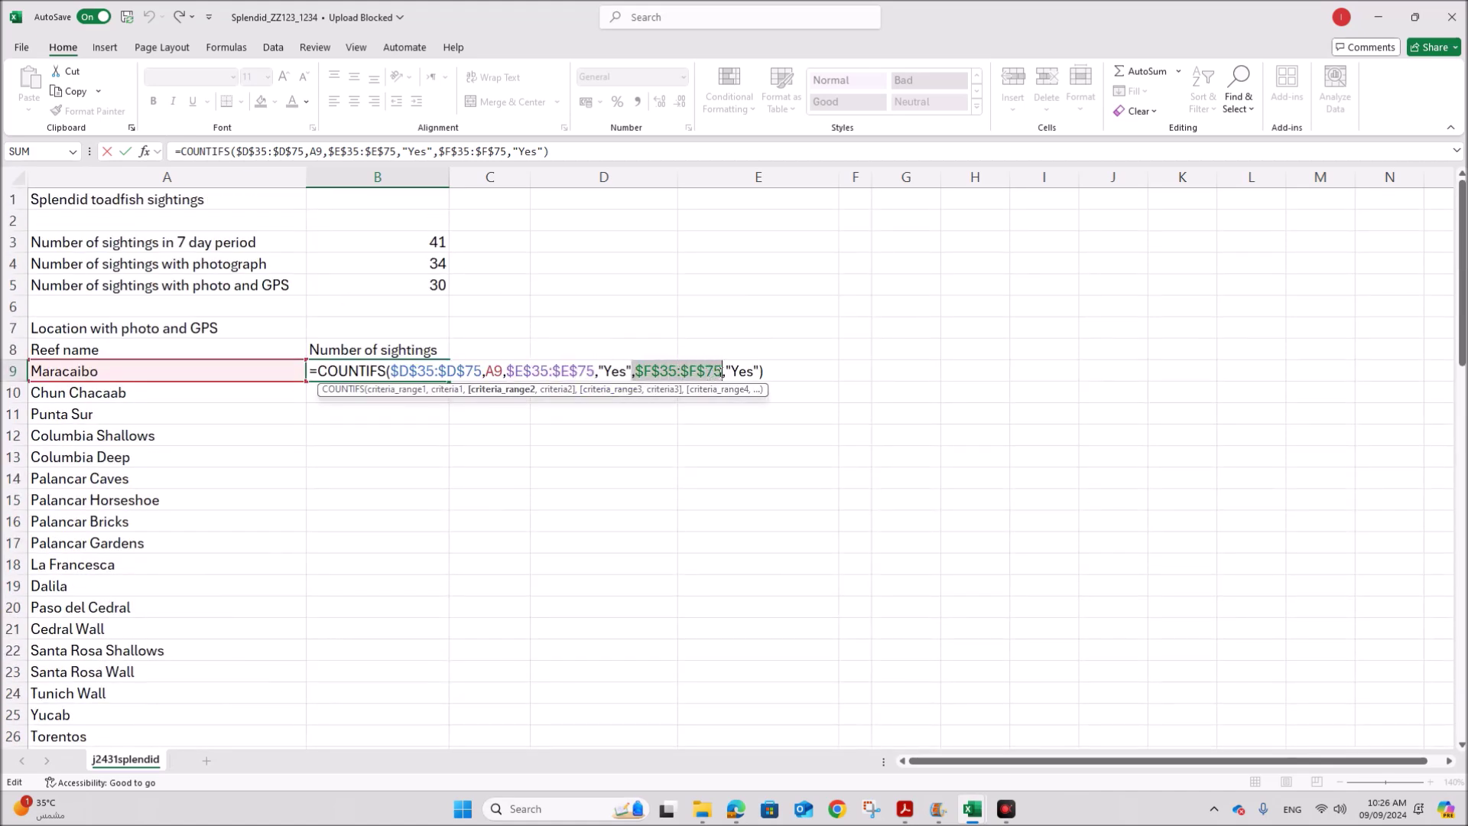
click(768, 371)
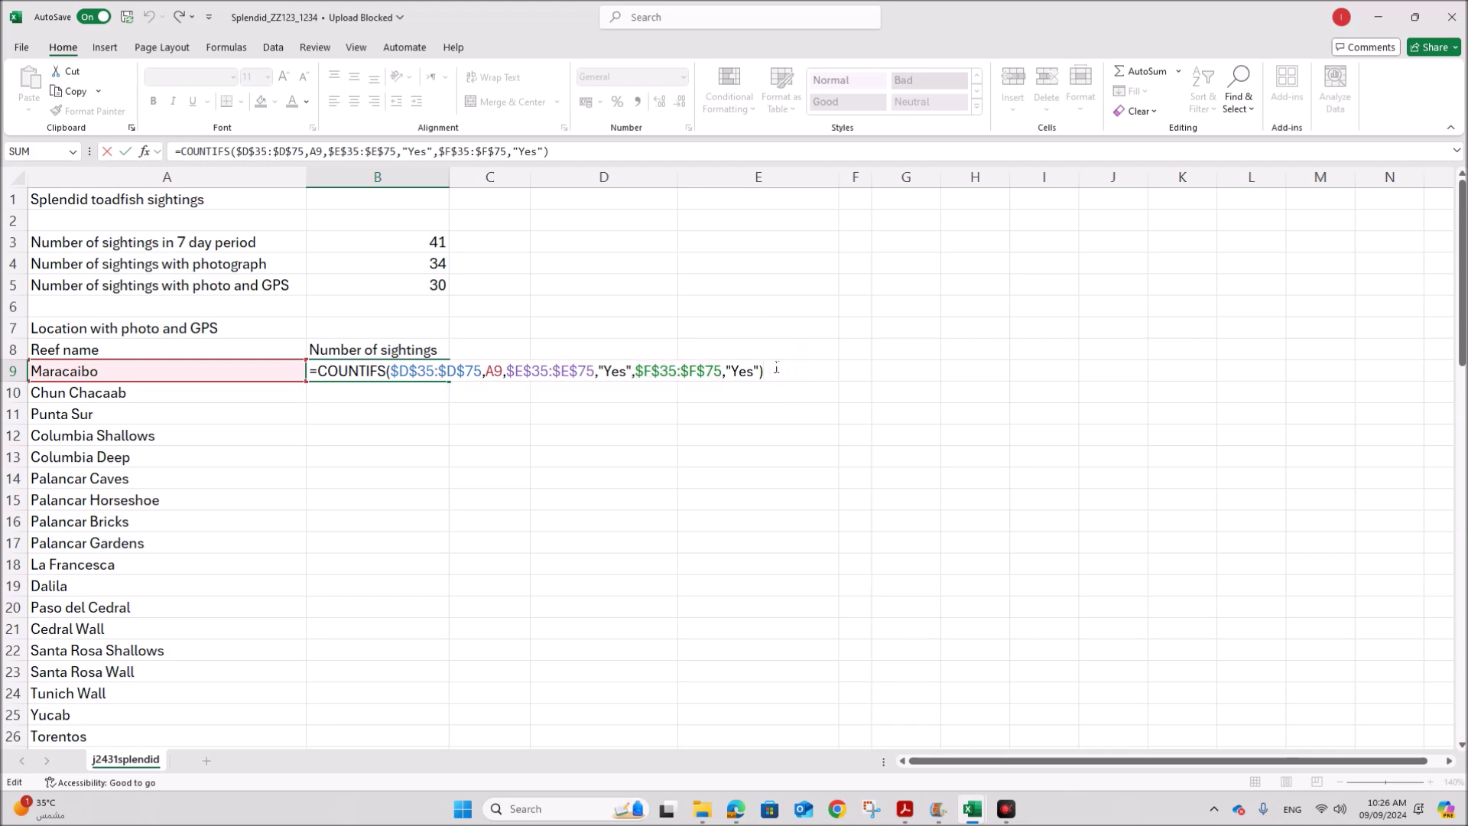
key(Return)
- Replicate the B9 formula down column B for every reef, through row 32, and look over the filled cells
click(435, 374)
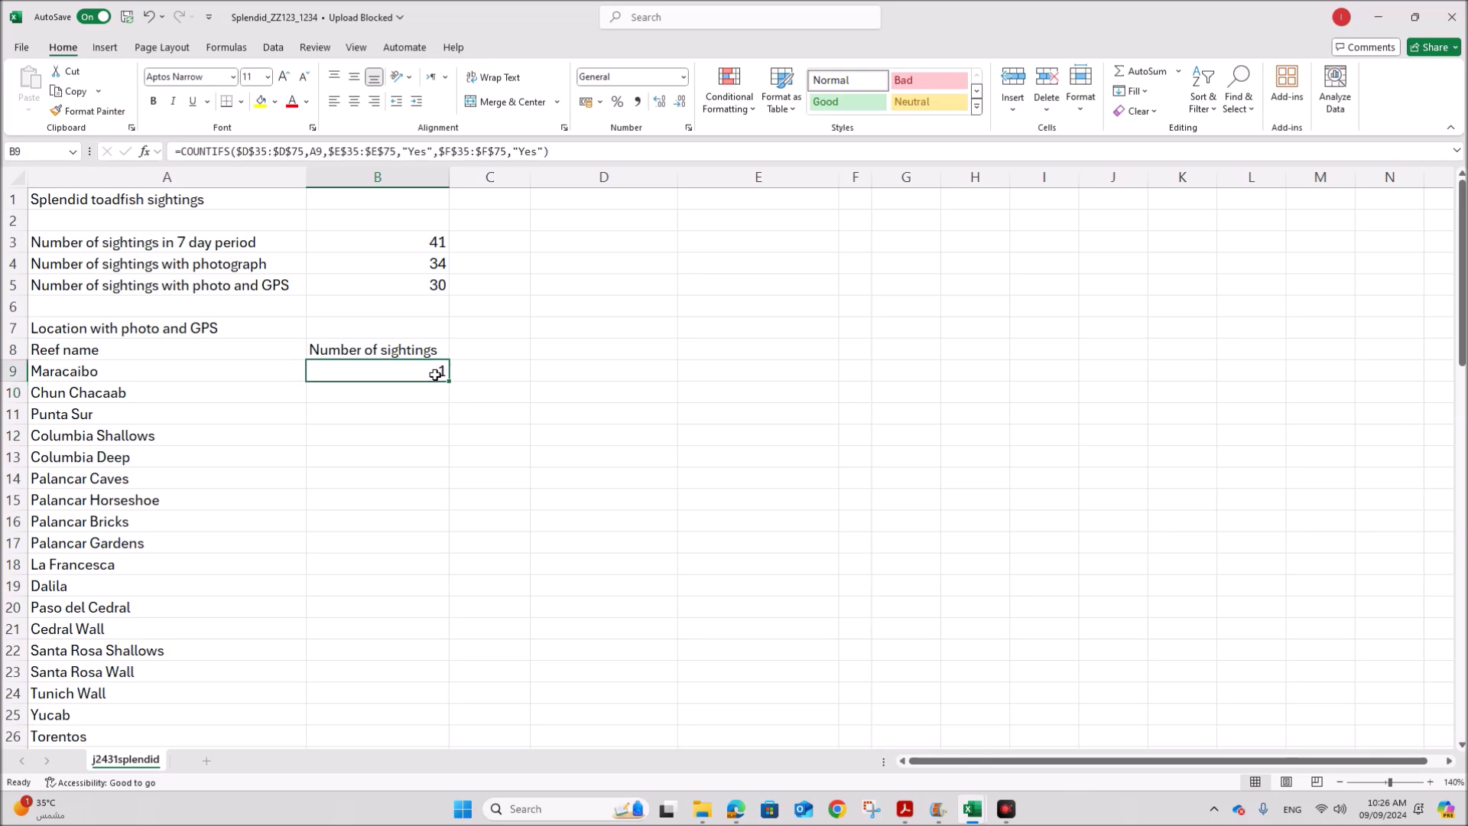
double_click(450, 384)
scroll(498, 429, down, 4)
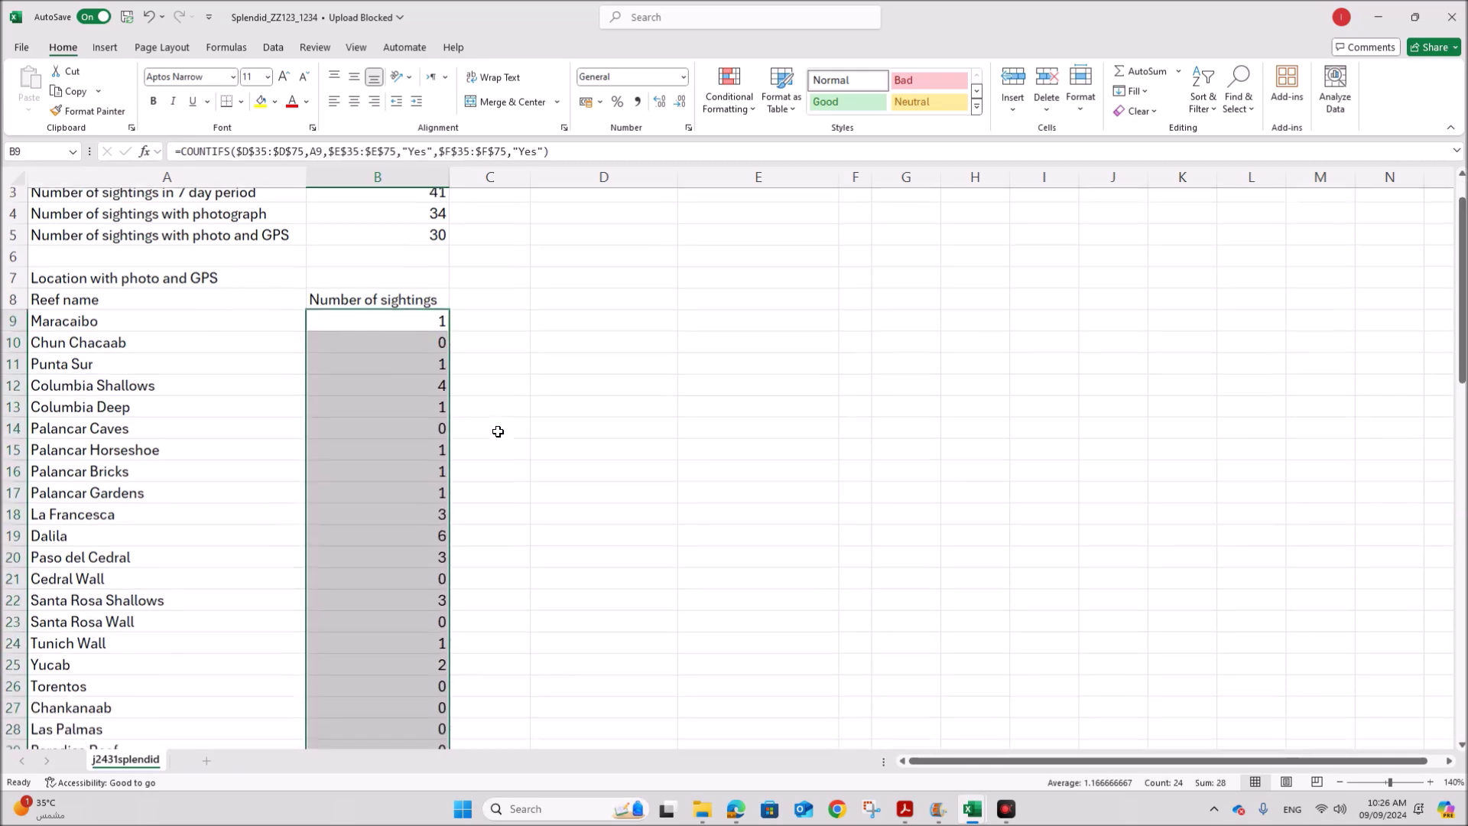
scroll(510, 405, up, 4)
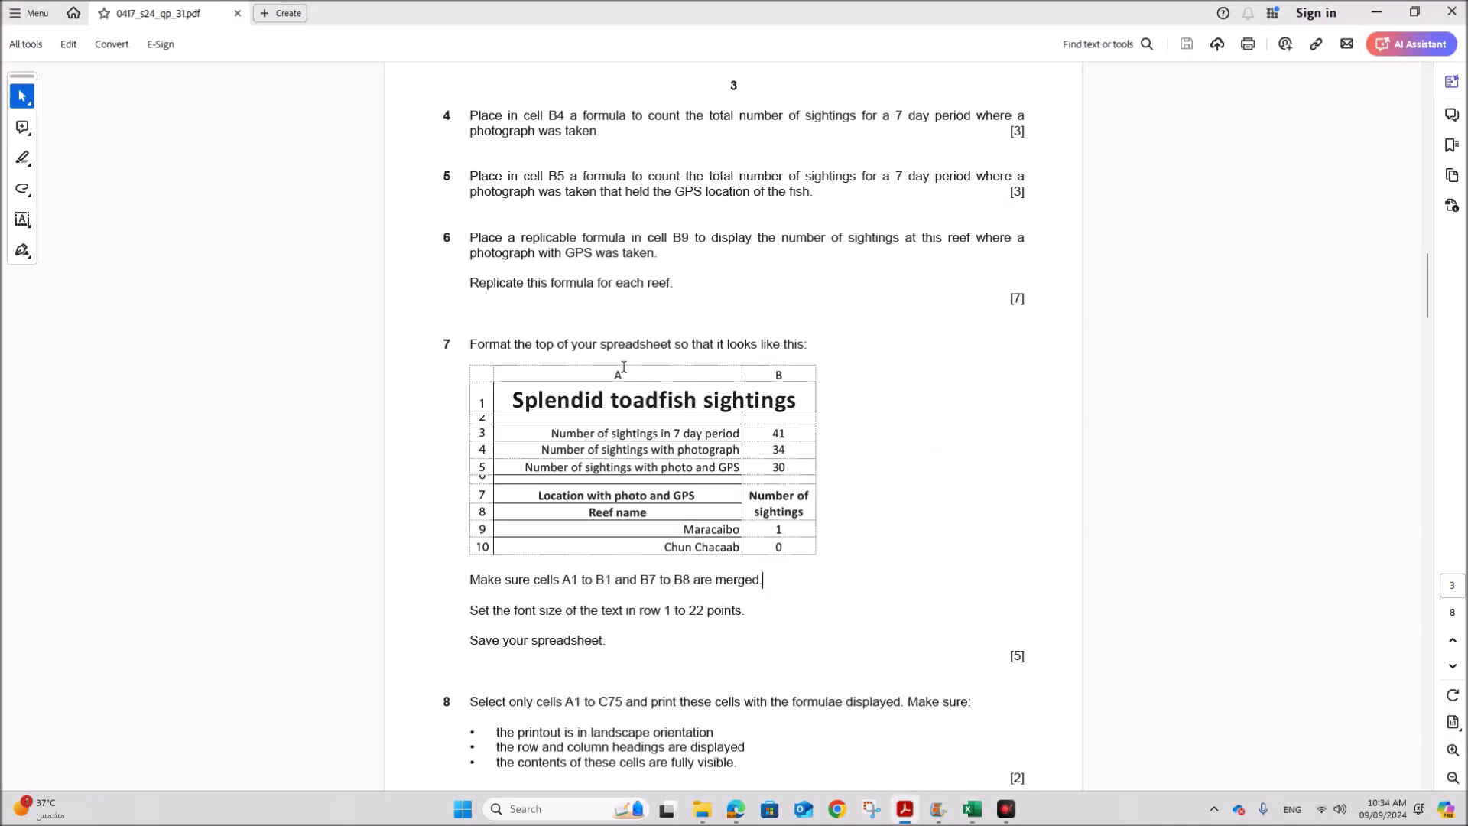
- Read the question 7 formatting instructions in the paper, then merge and center cells A1 to B1 of the Splendid workbook in Excel
drag(541, 345, 809, 345)
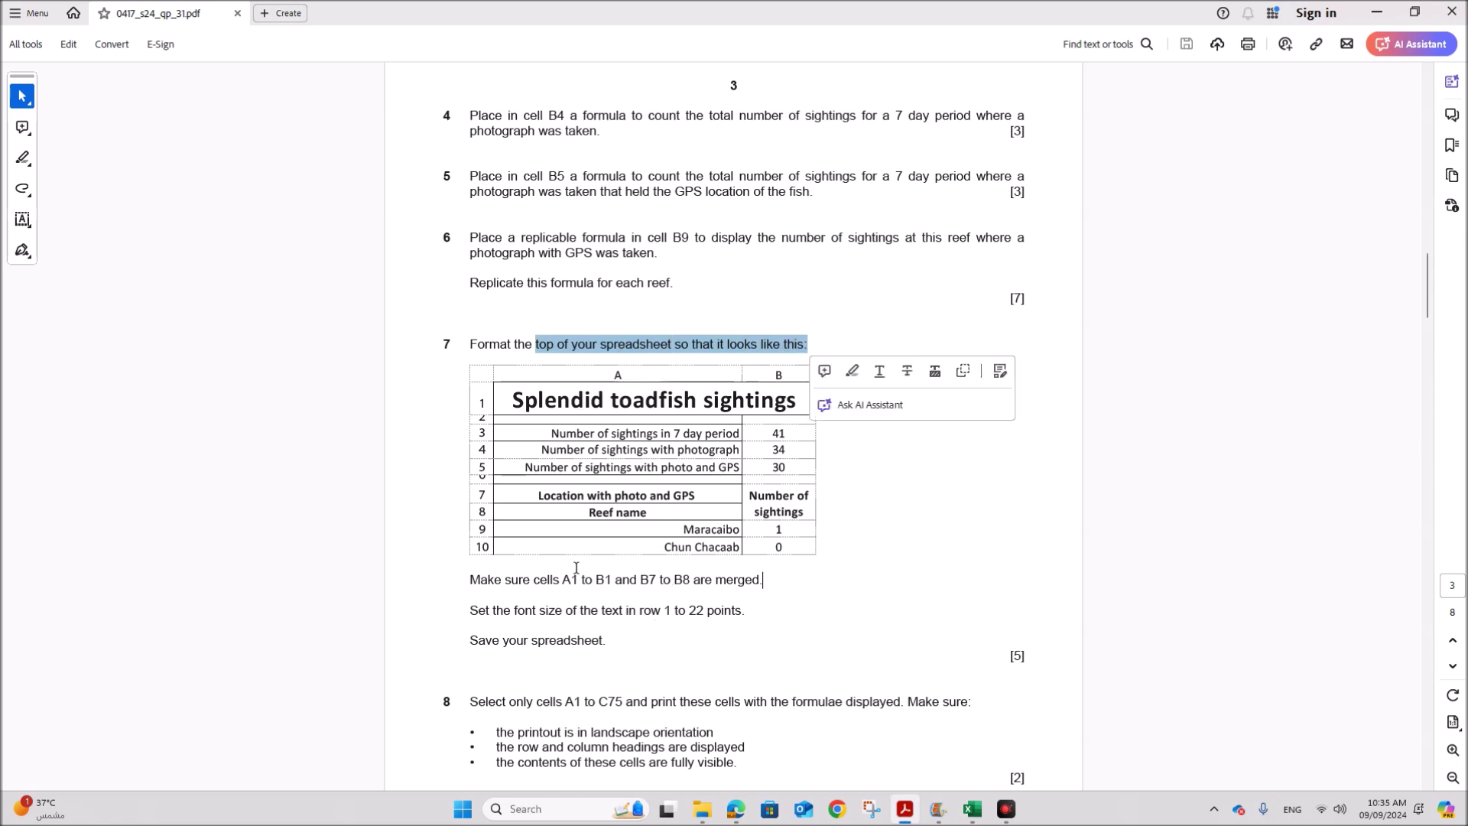
scroll(685, 552, down, 1)
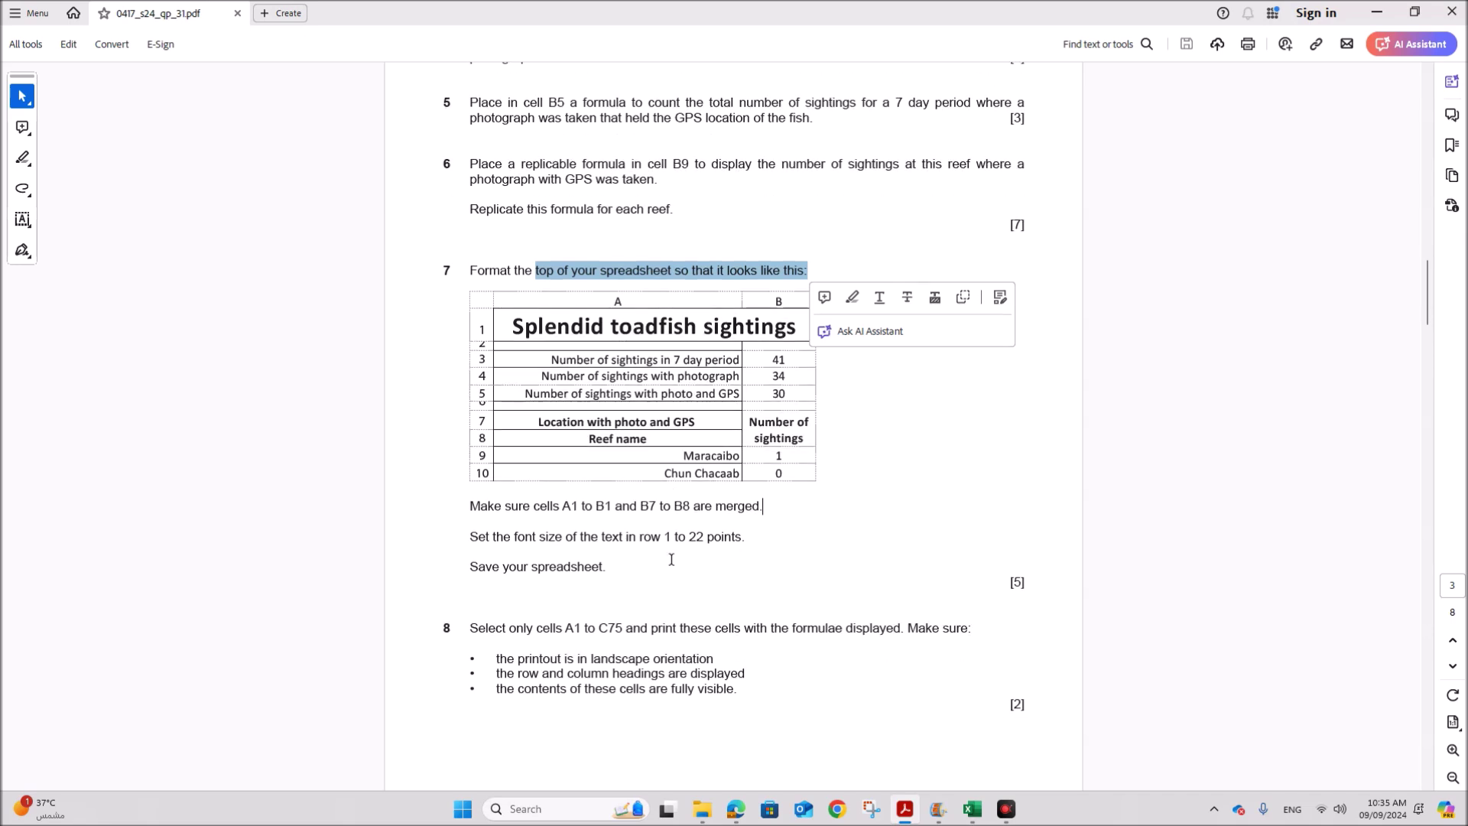
drag(565, 508, 598, 507)
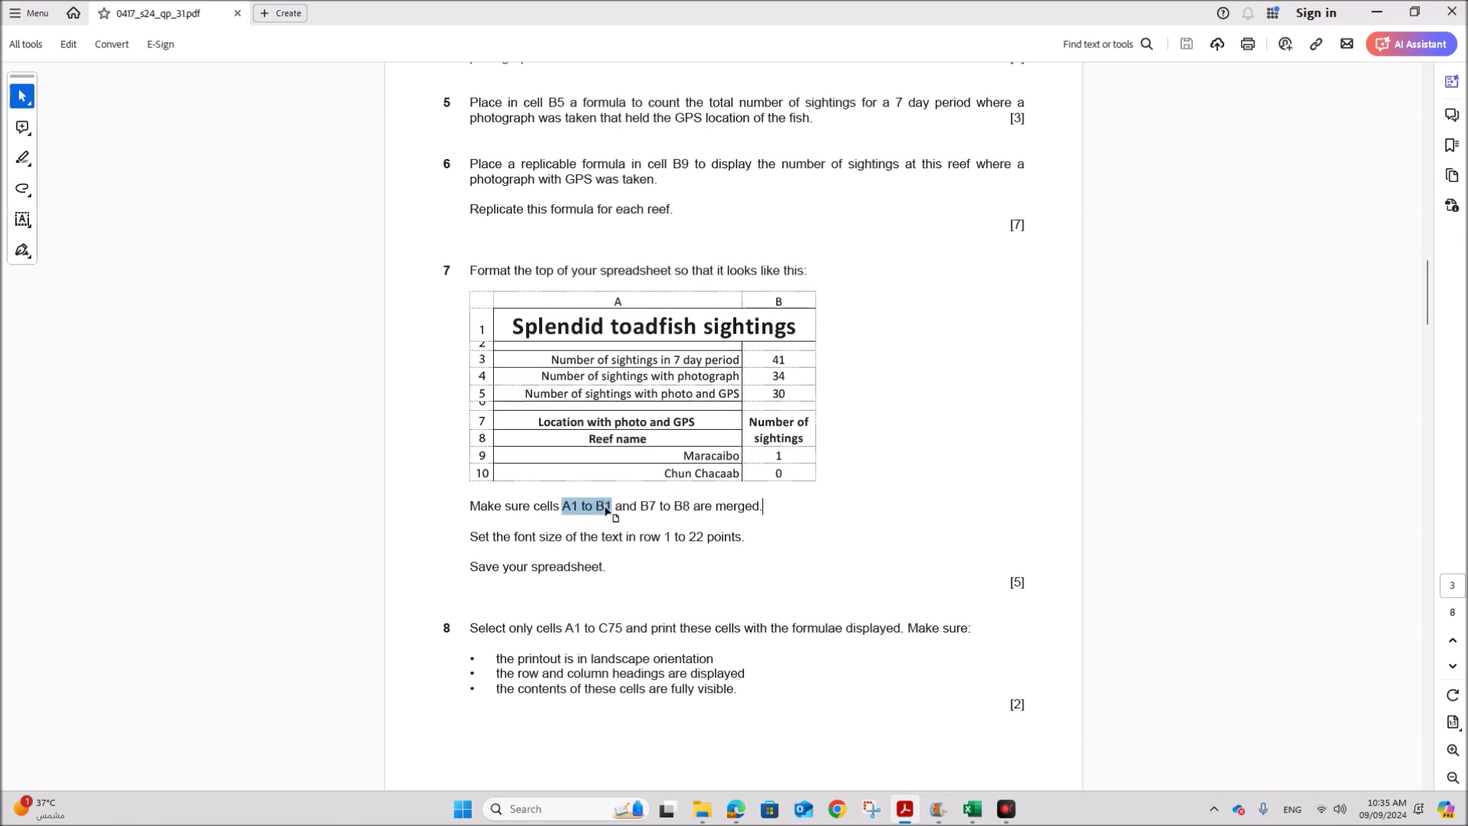
mouse_move(972, 809)
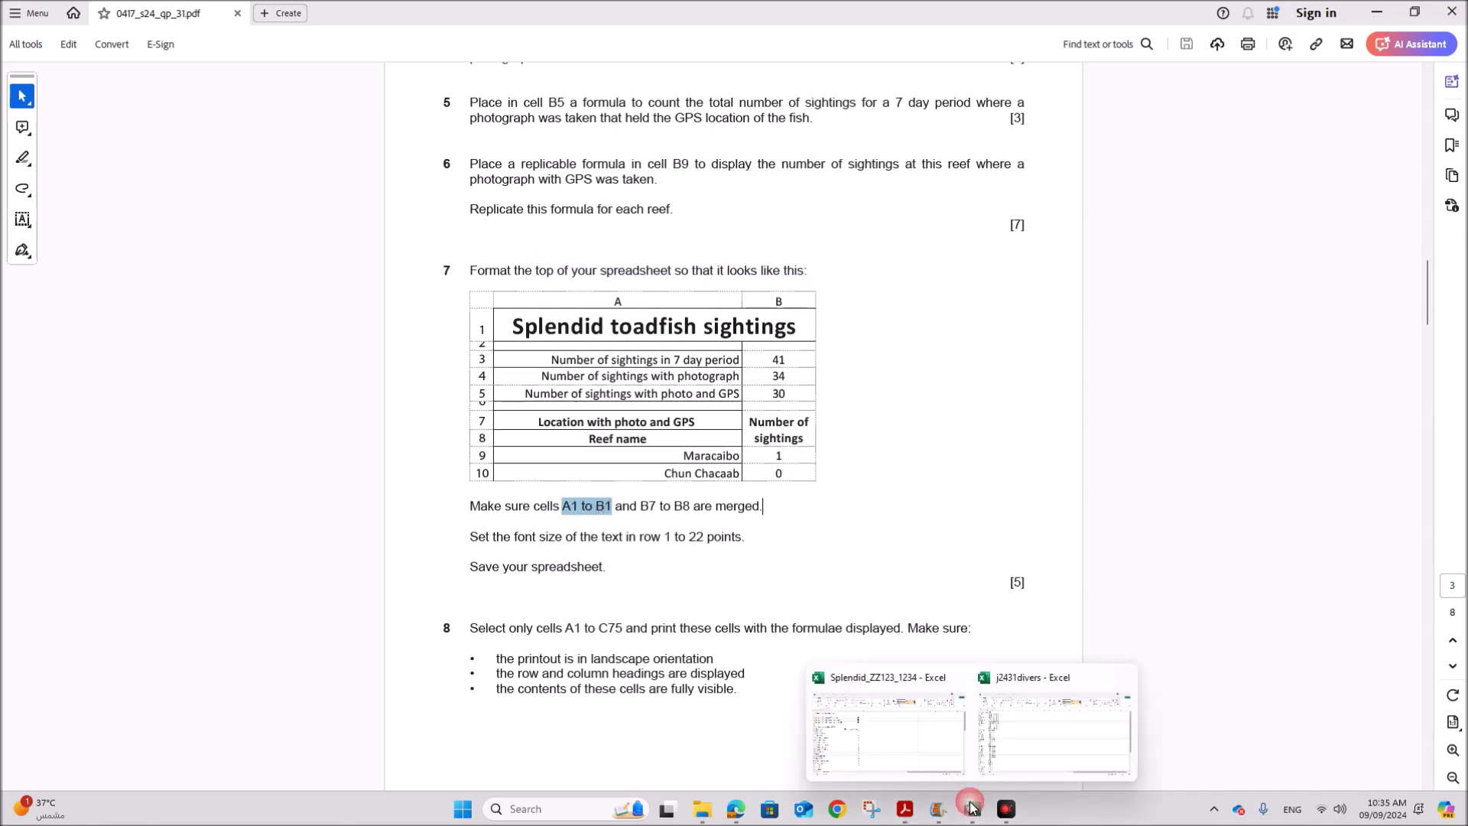
click(884, 735)
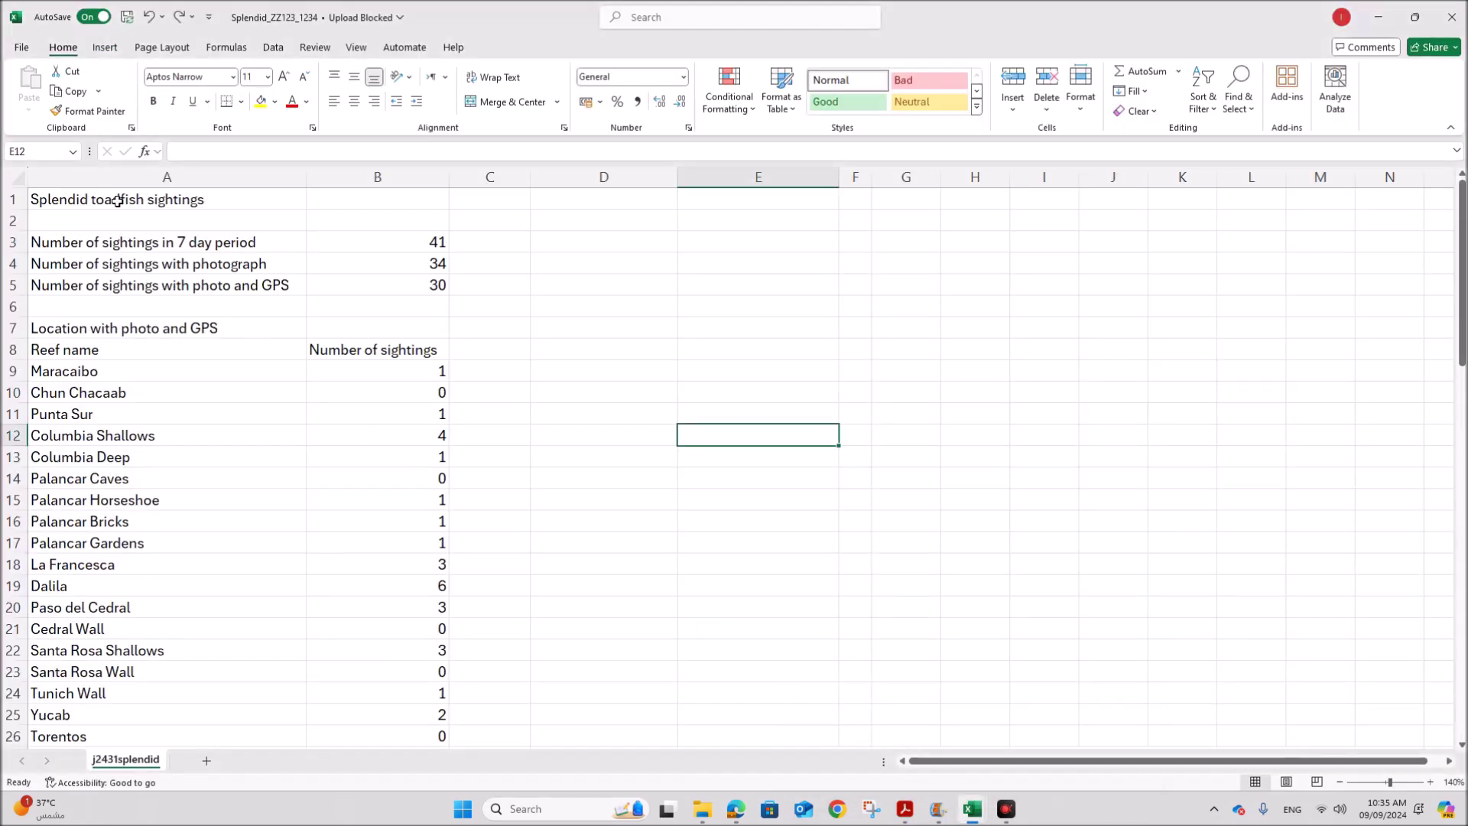
drag(117, 201, 344, 197)
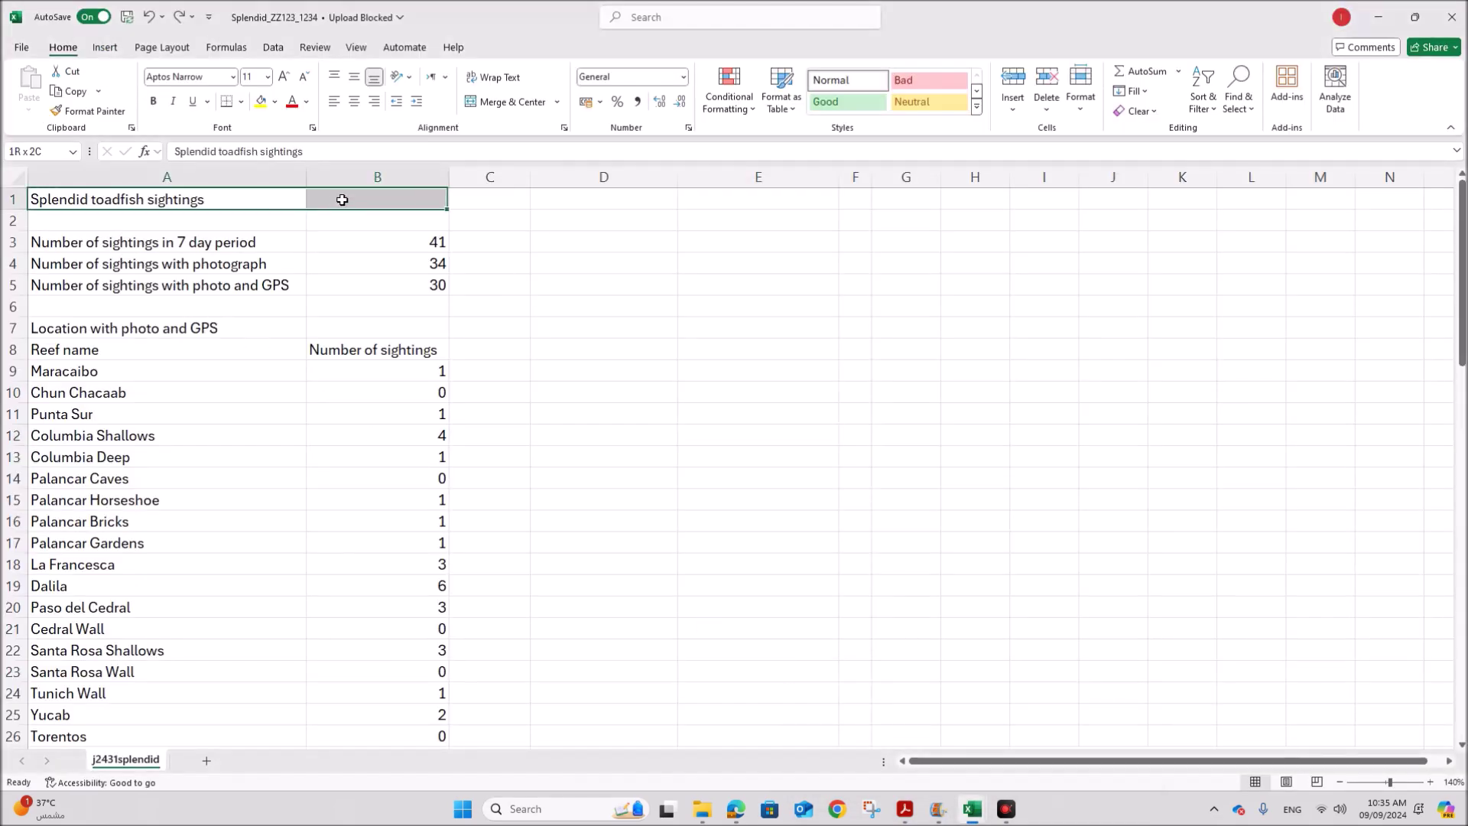
click(508, 102)
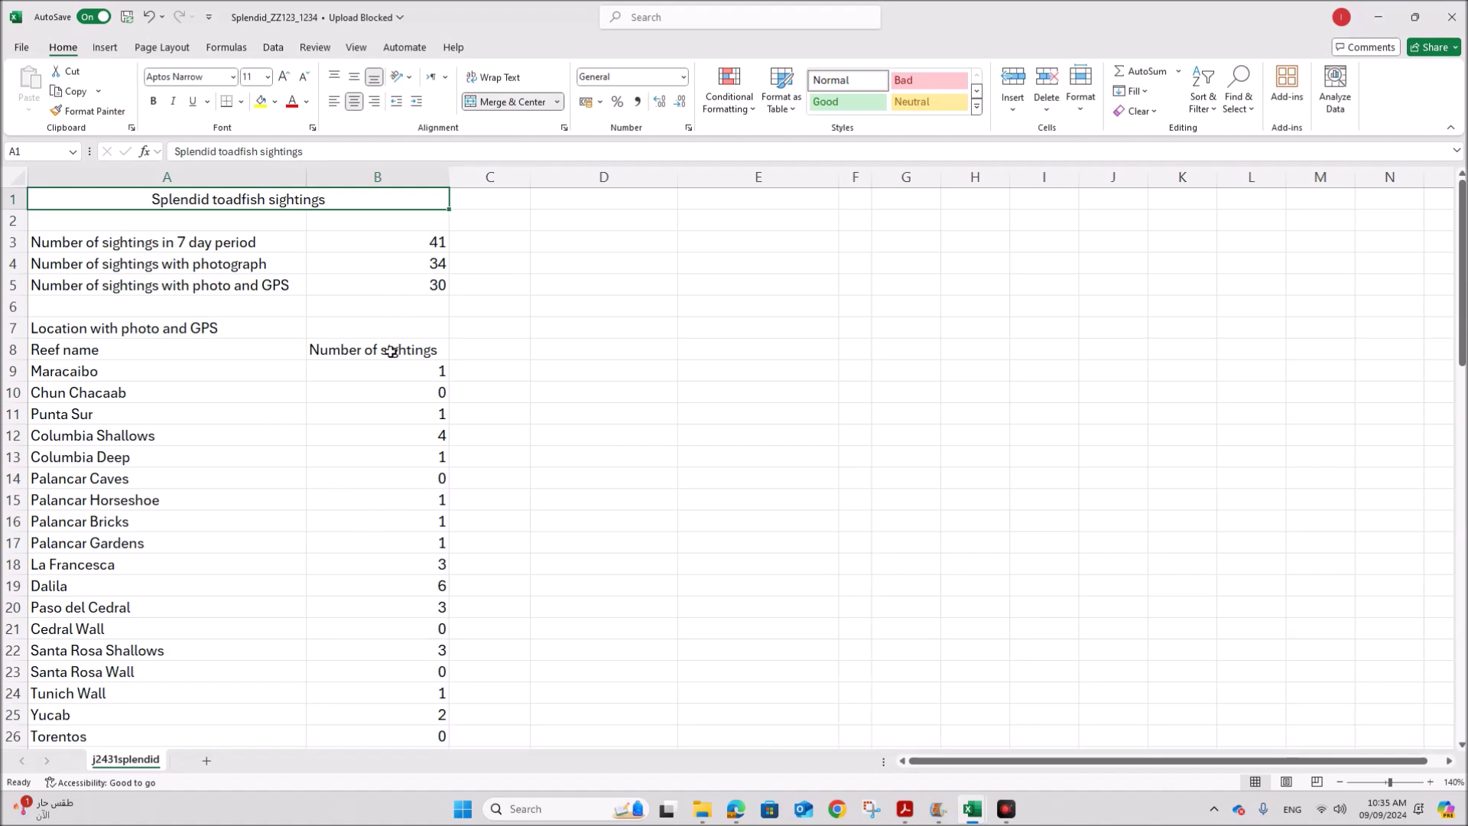
- Check the second merge instruction in the question paper, then merge and center cells B7 to B8 in the Splendid workbook
click(905, 808)
drag(641, 507, 712, 507)
click(957, 806)
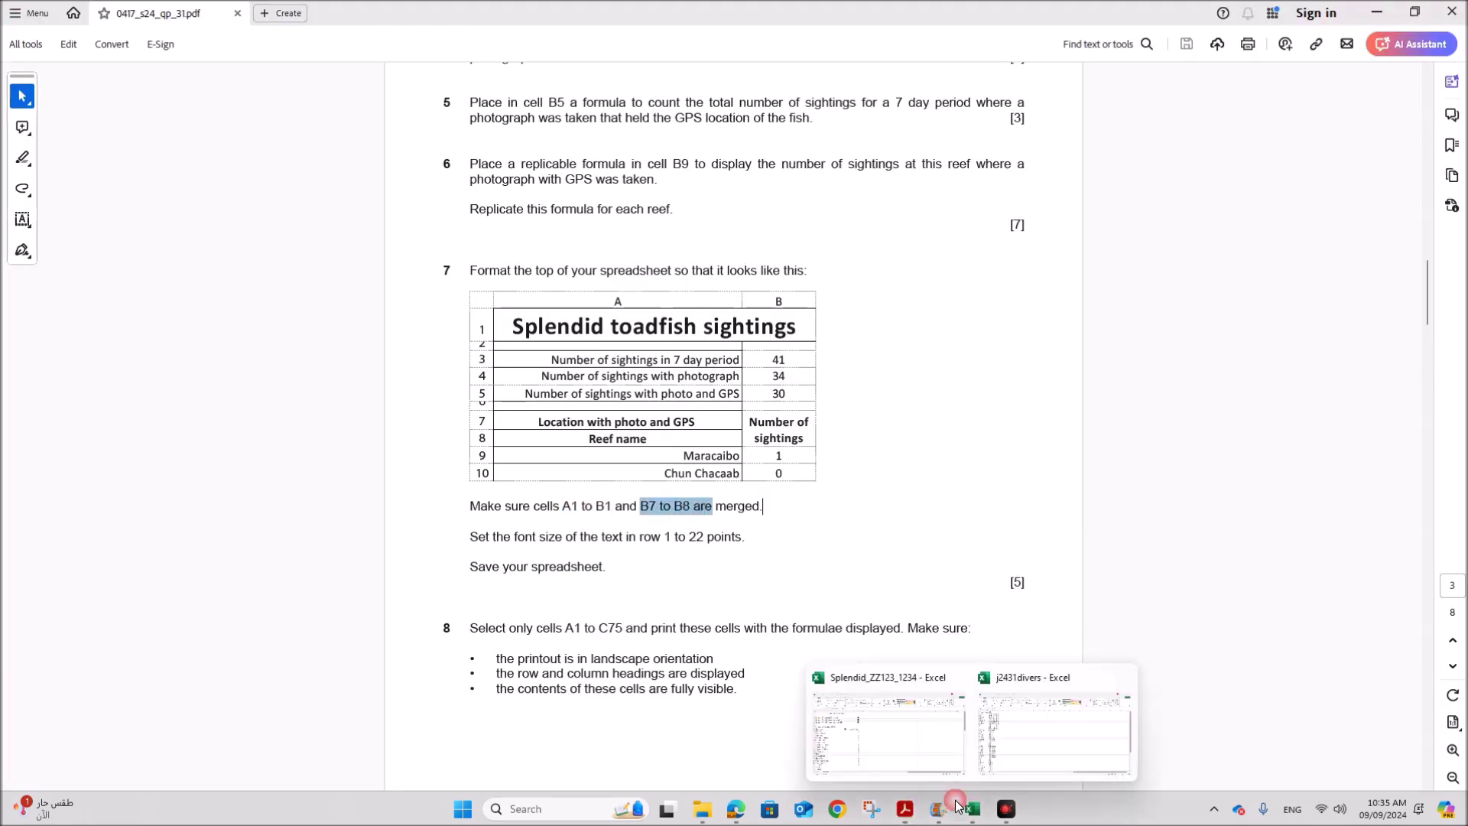
click(865, 747)
click(392, 328)
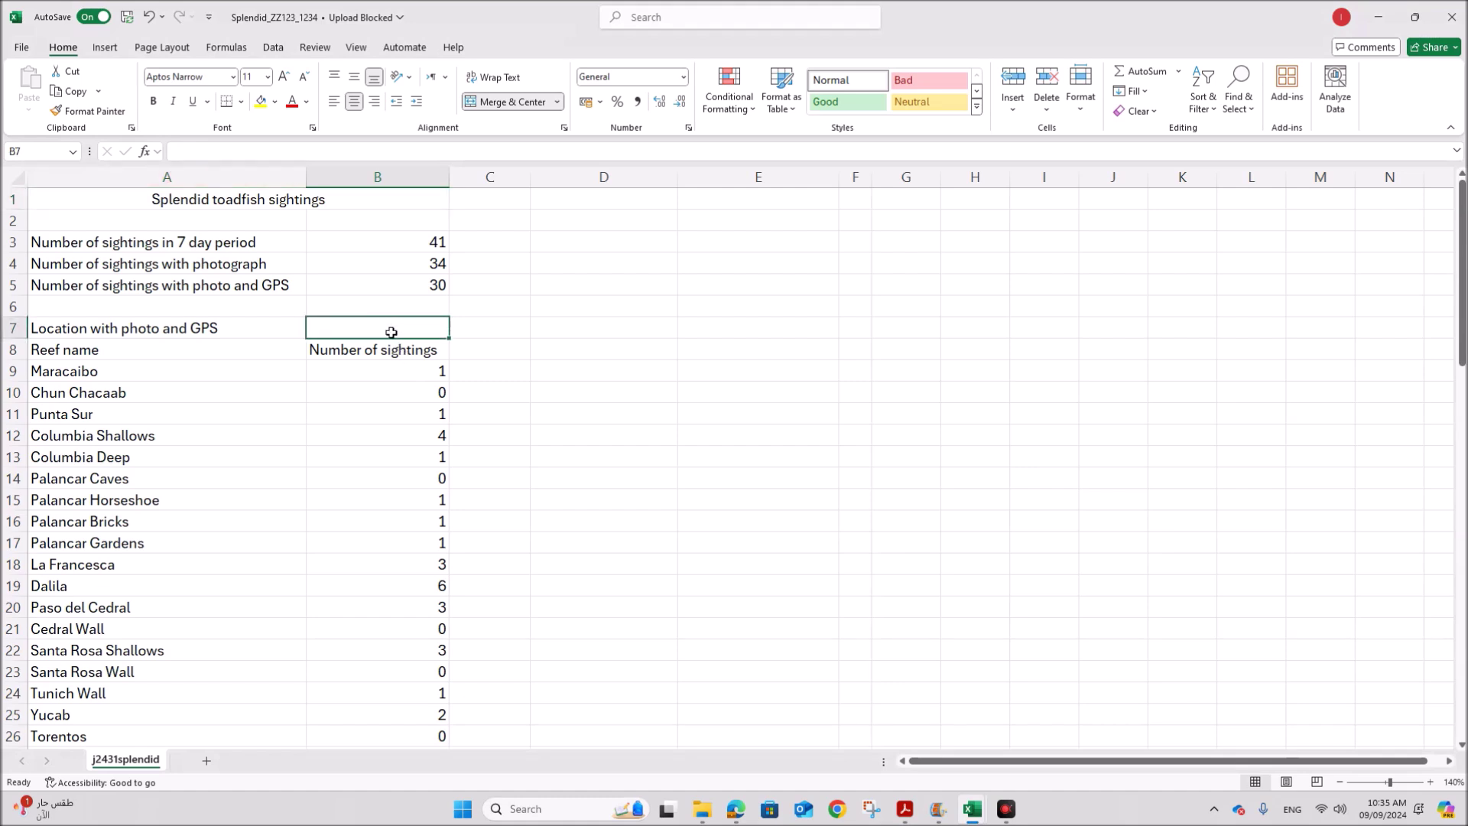
drag(392, 332, 389, 351)
click(501, 103)
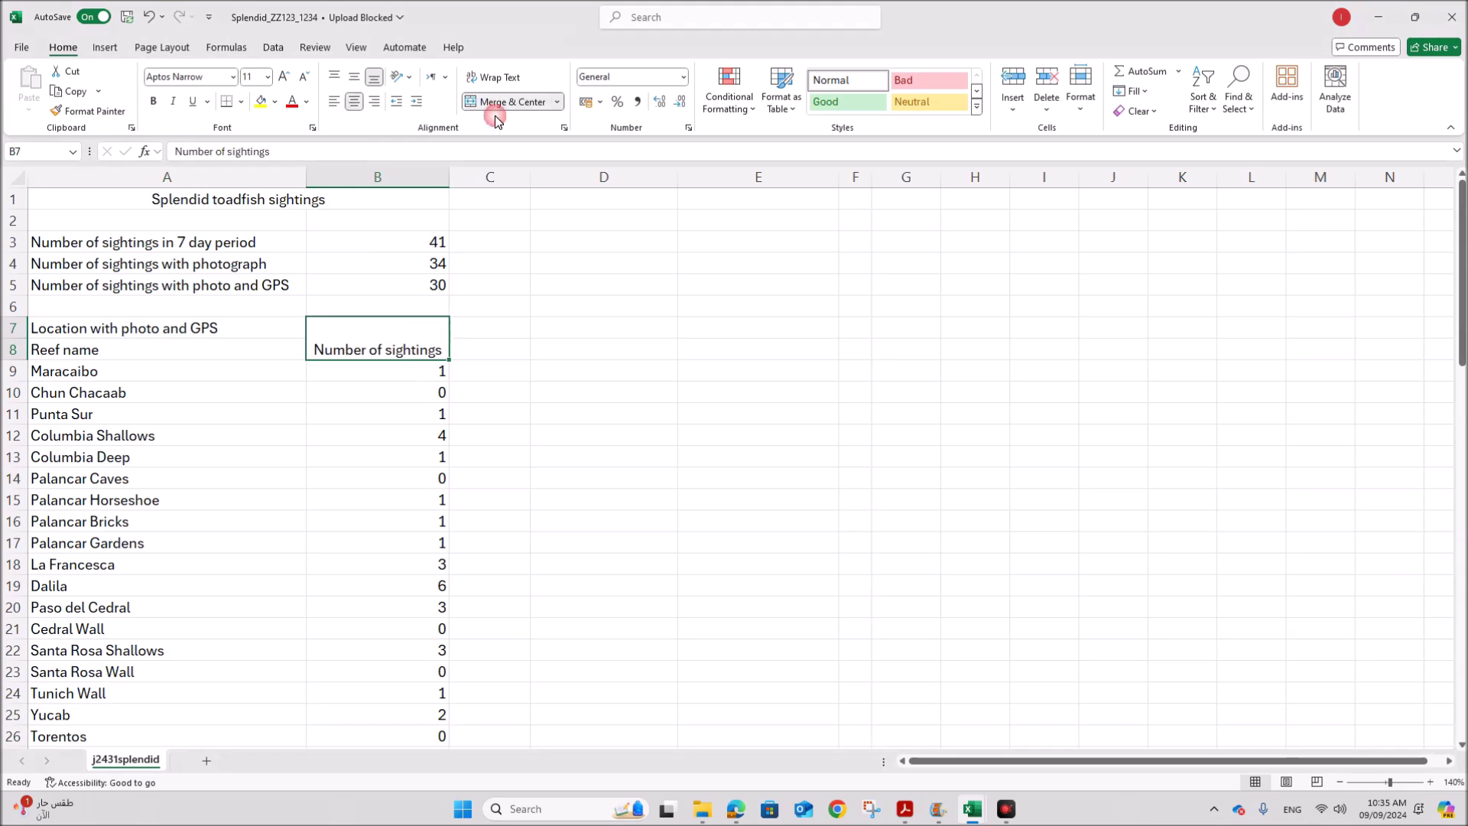
- Check the row 1 font instruction in the question paper, then set the merged title in the Splendid workbook to 22 points
click(906, 818)
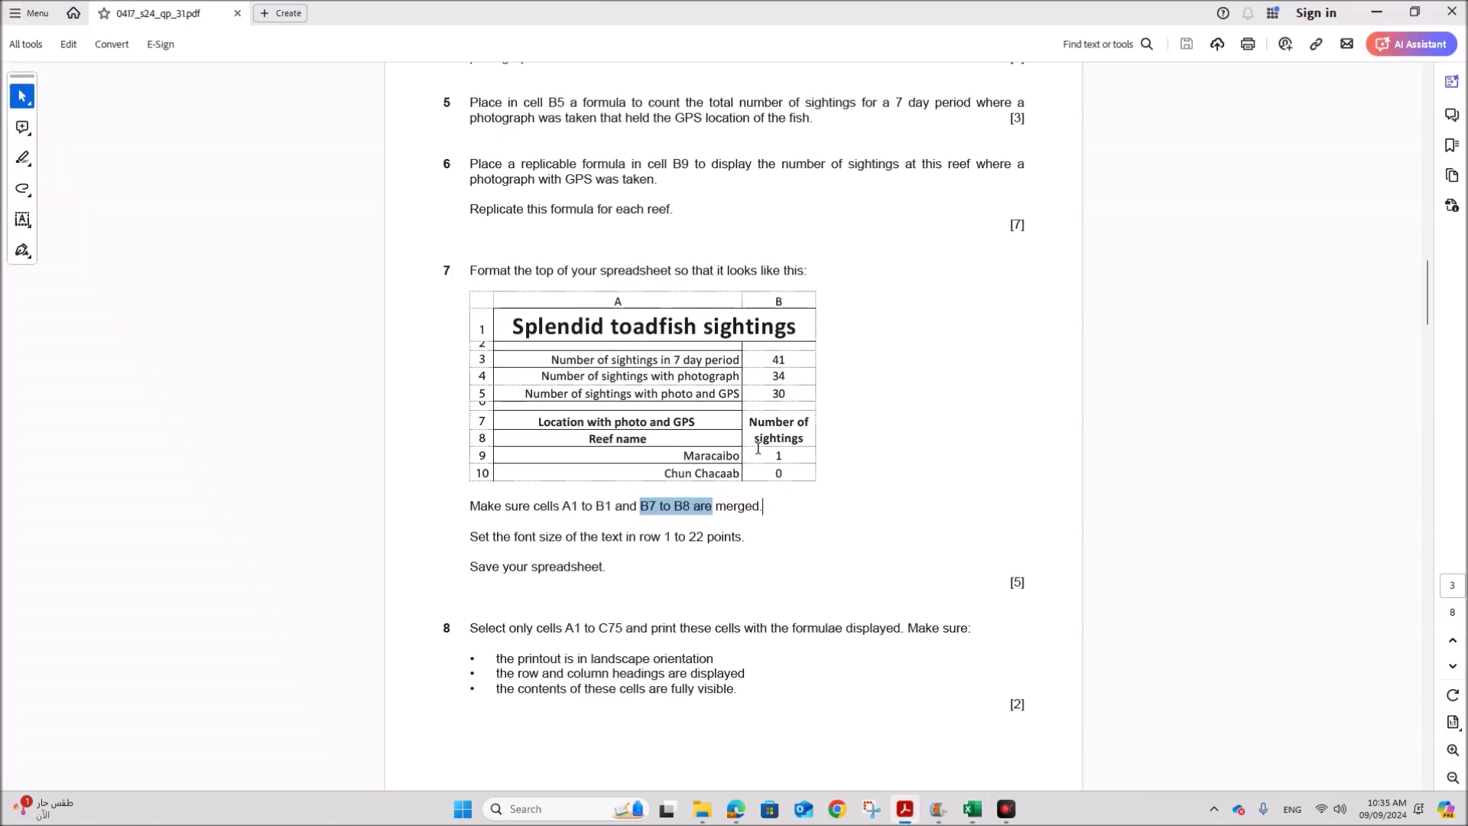
click(617, 545)
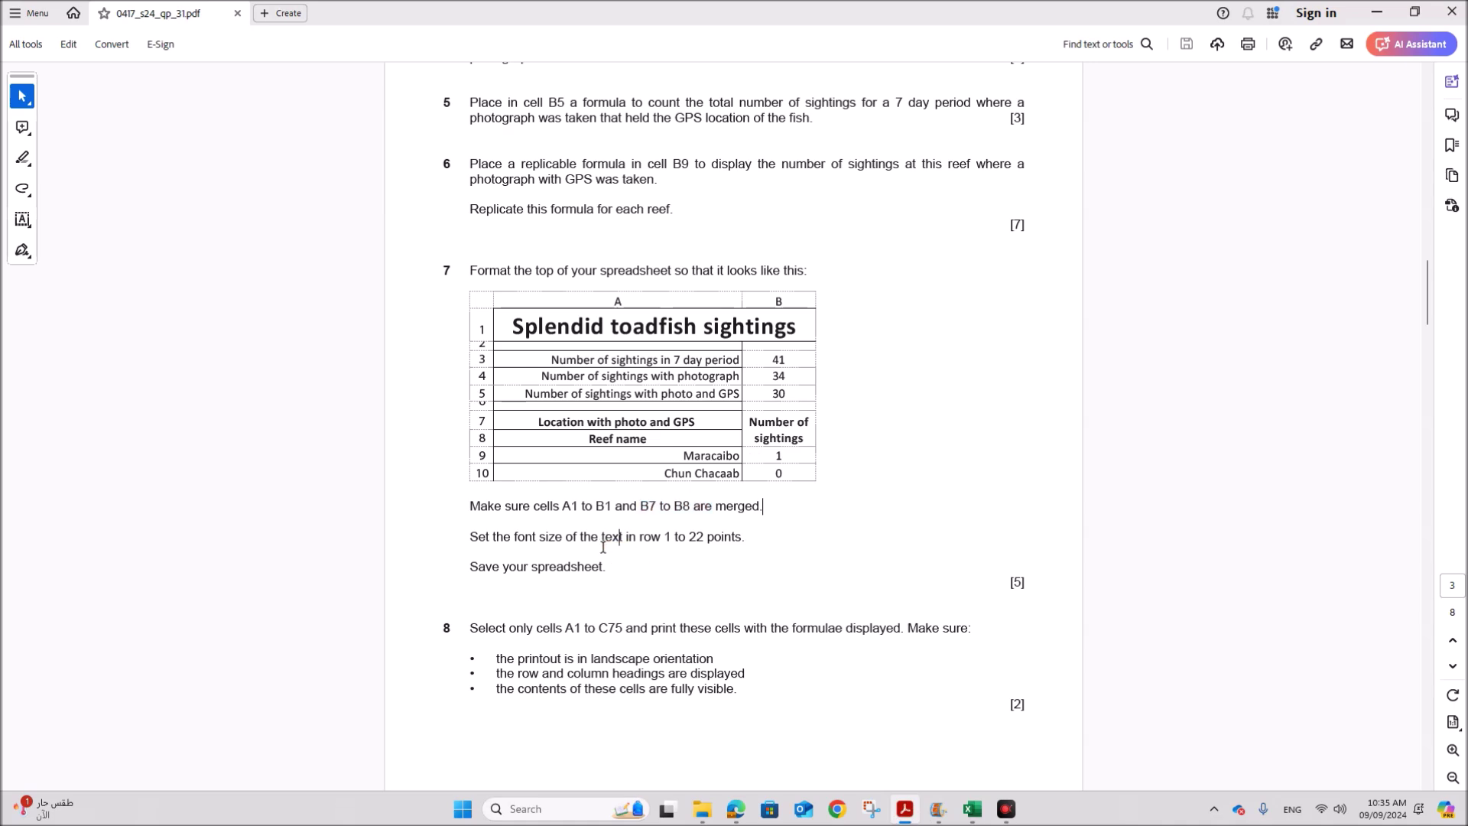
drag(603, 539, 746, 539)
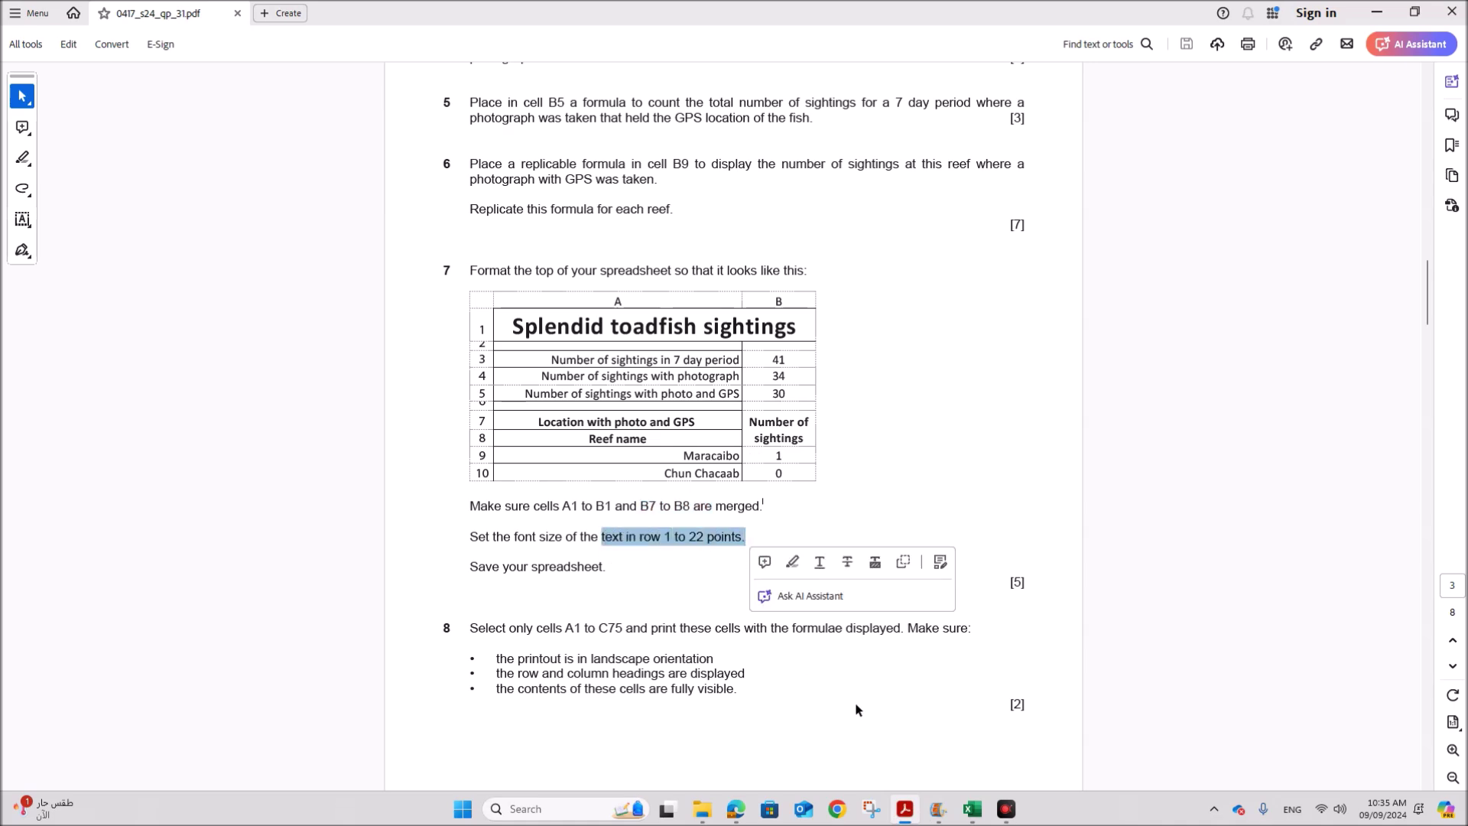
mouse_move(965, 806)
click(905, 764)
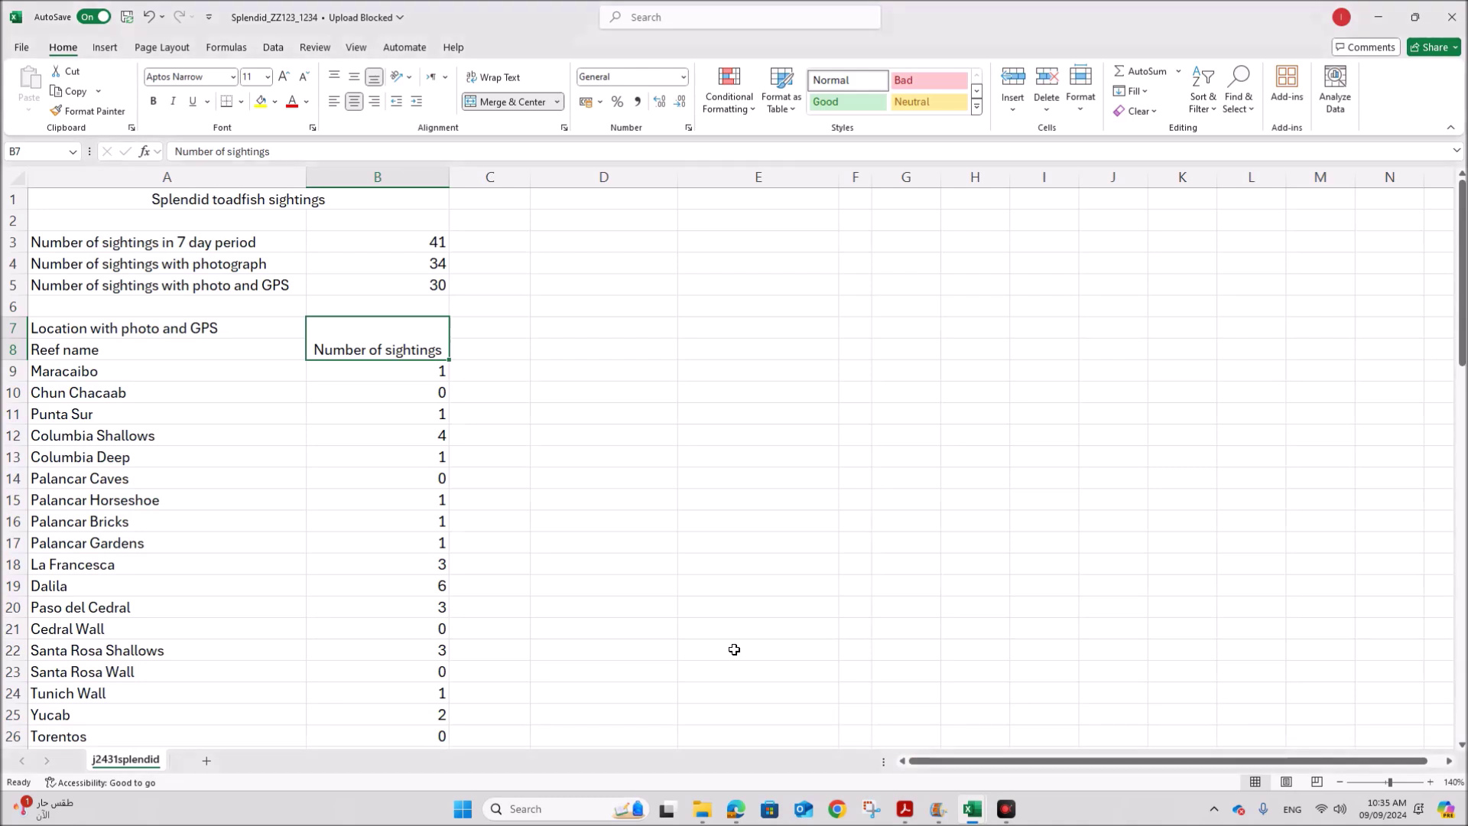
click(305, 205)
click(267, 77)
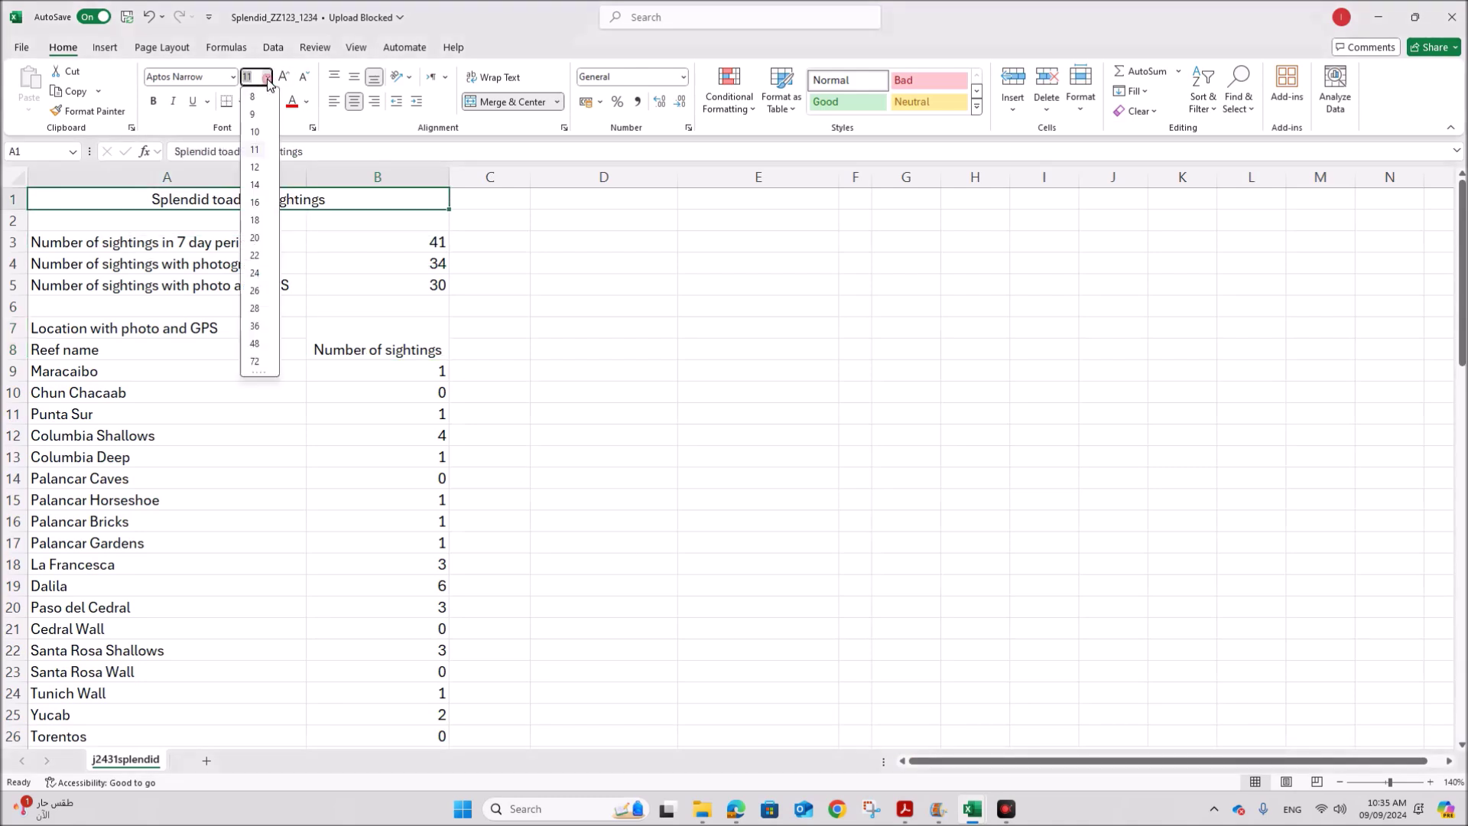
click(255, 255)
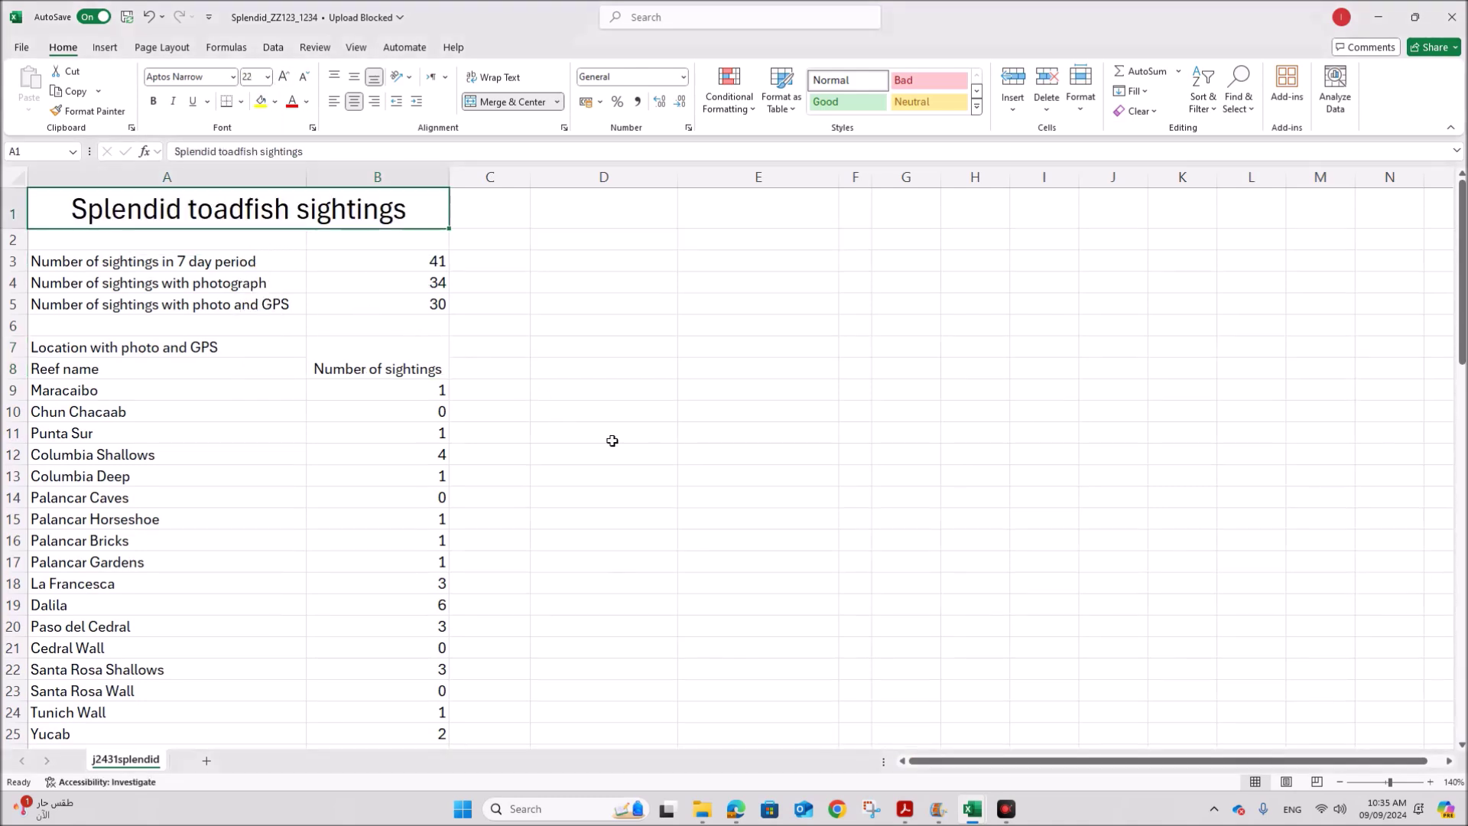
- Compare with the sample layout in the paper, then bold the headings in A7:B8 and the row 1 title in the Splendid workbook
click(906, 809)
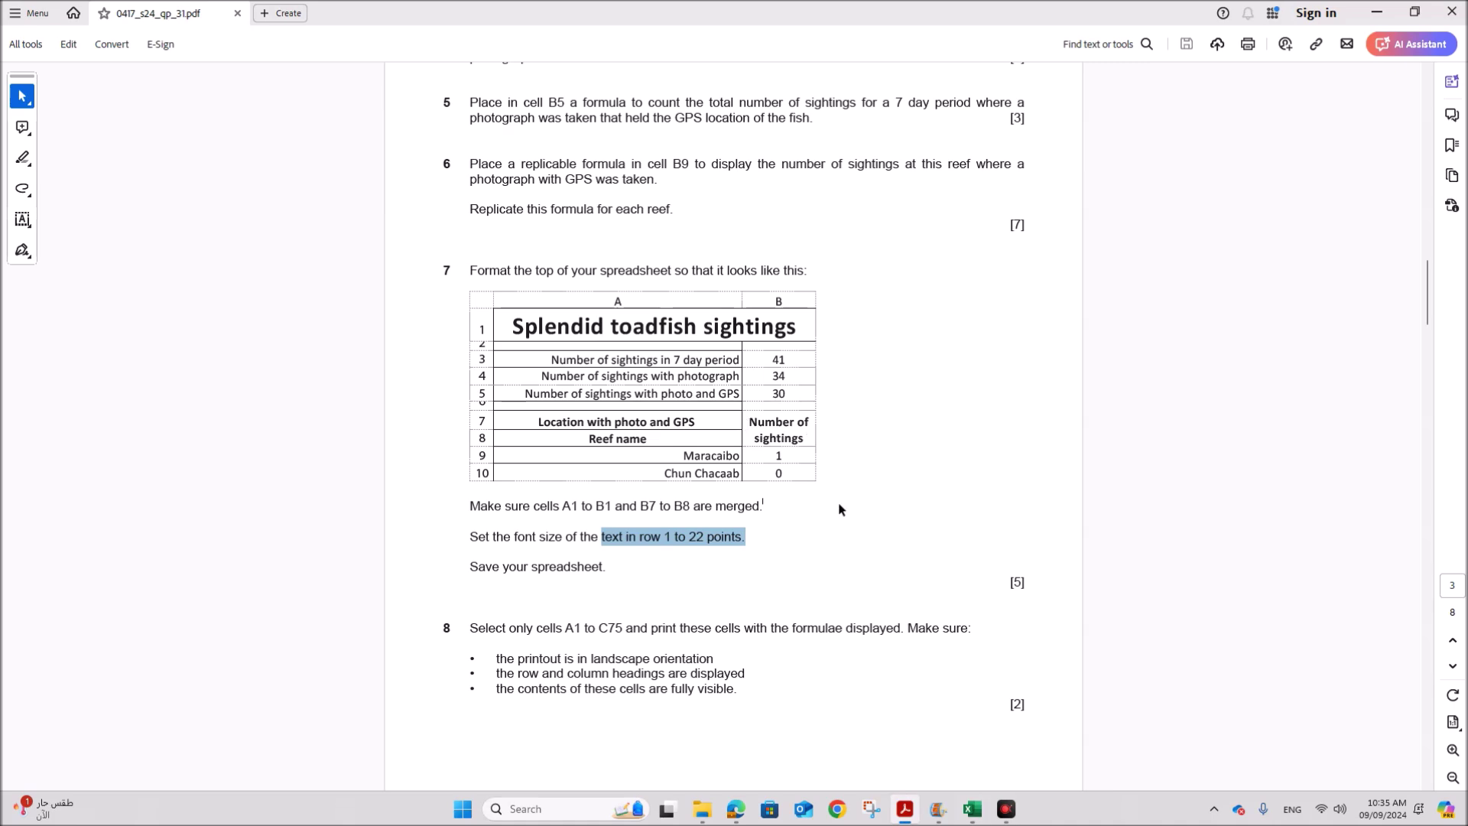
mouse_move(983, 824)
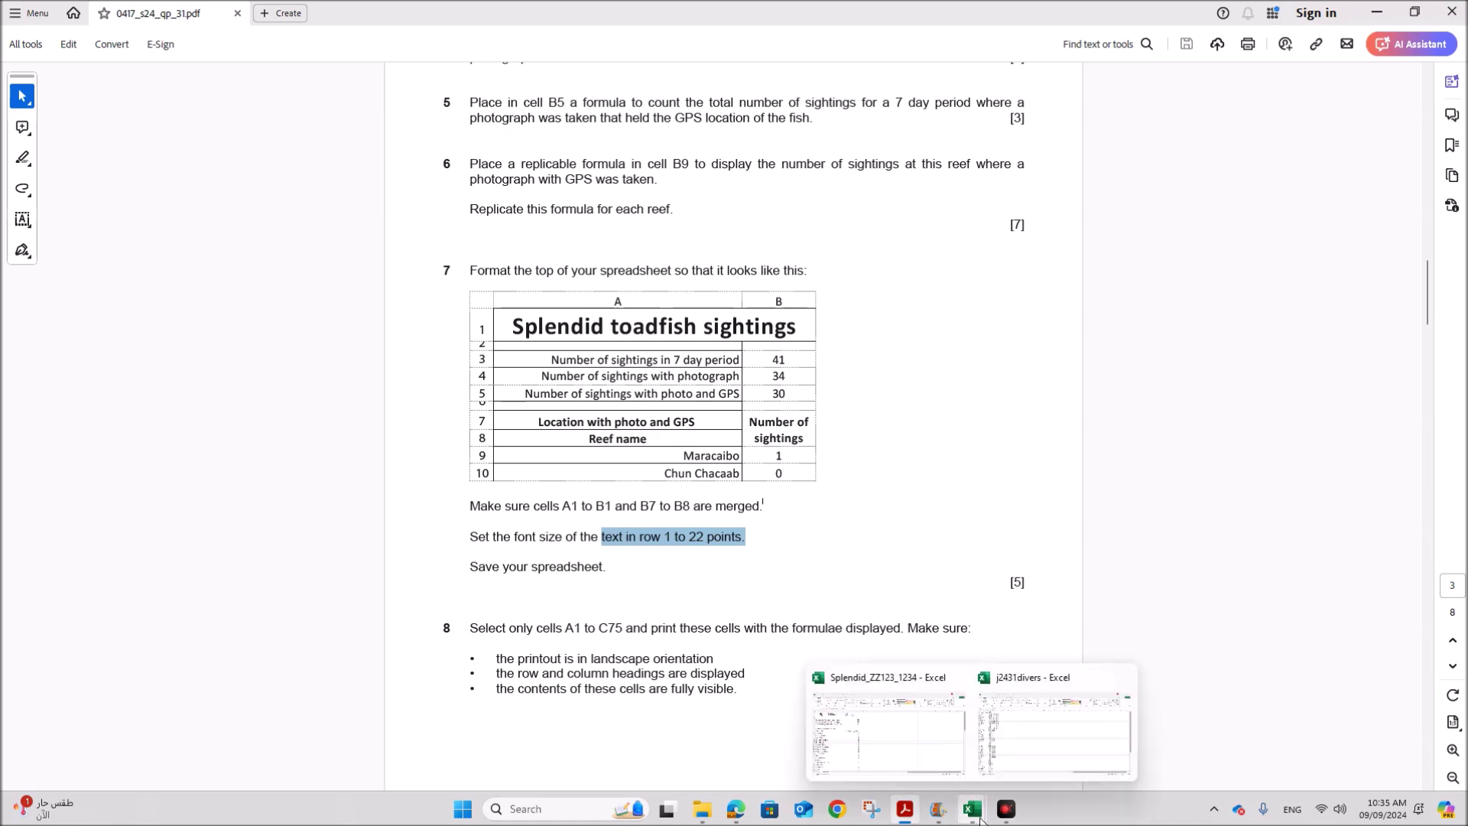
click(922, 771)
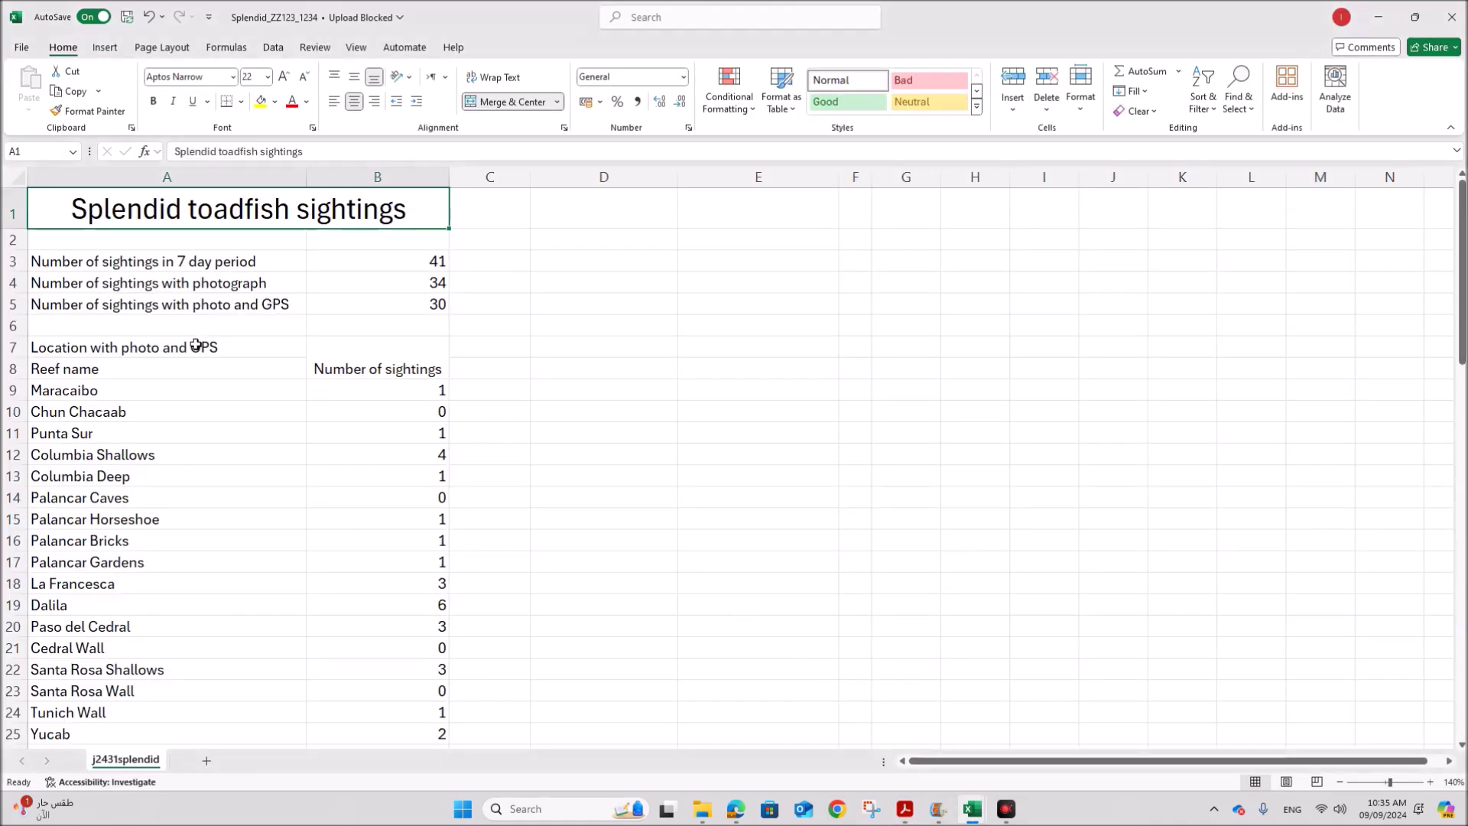
drag(203, 348, 329, 366)
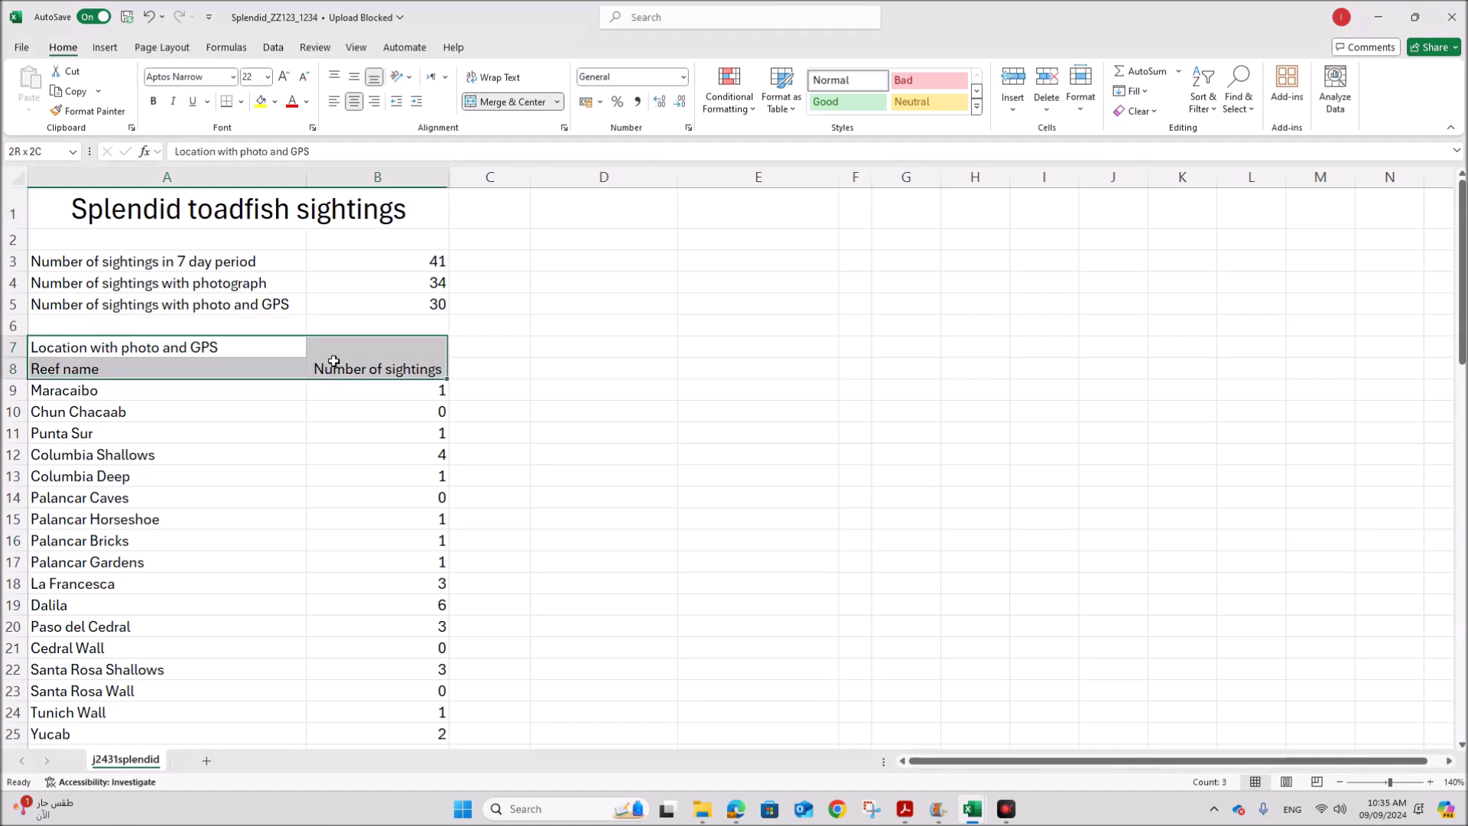
click(153, 101)
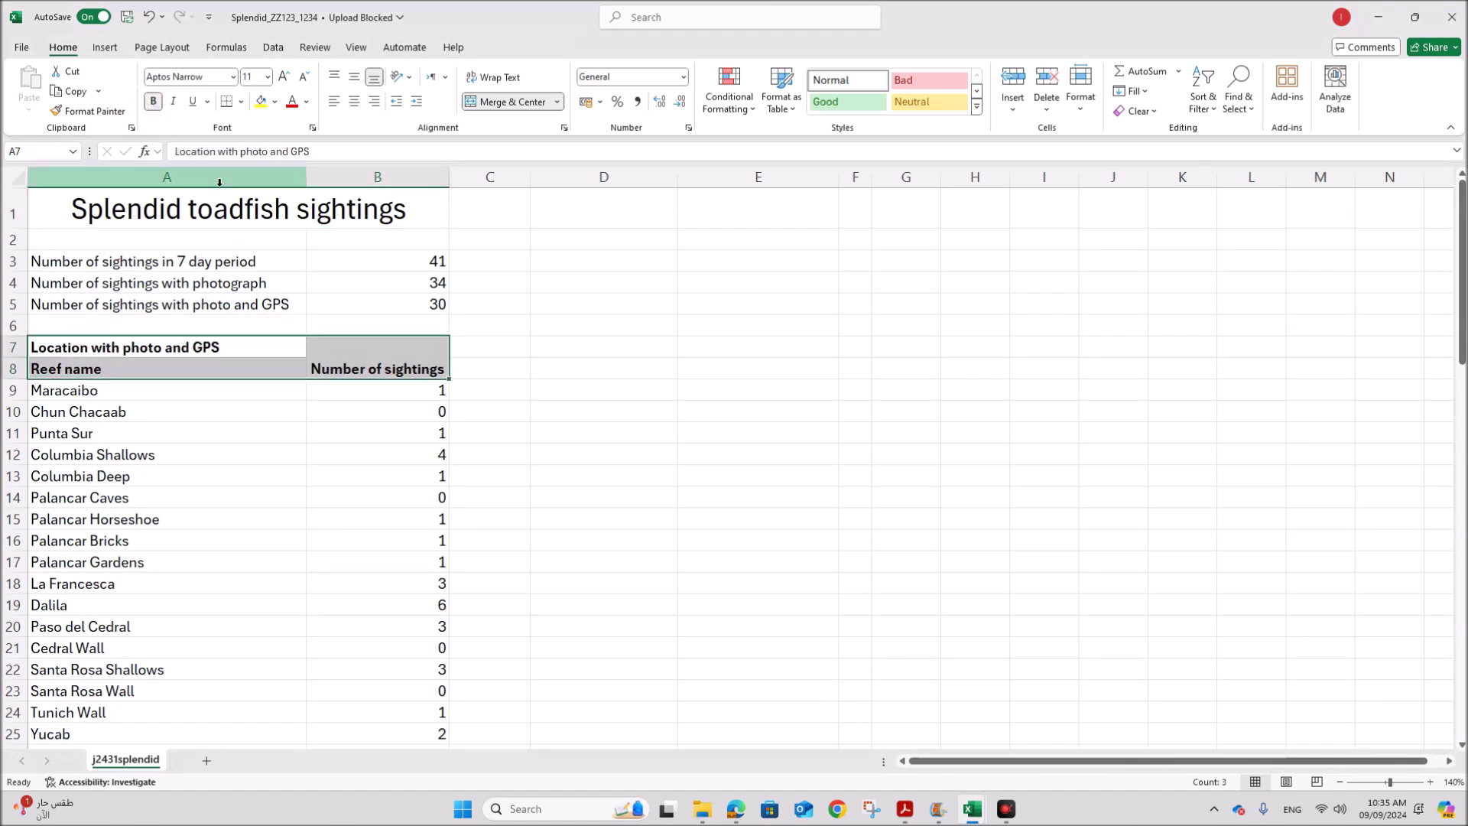
click(228, 215)
key(ctrl+b)
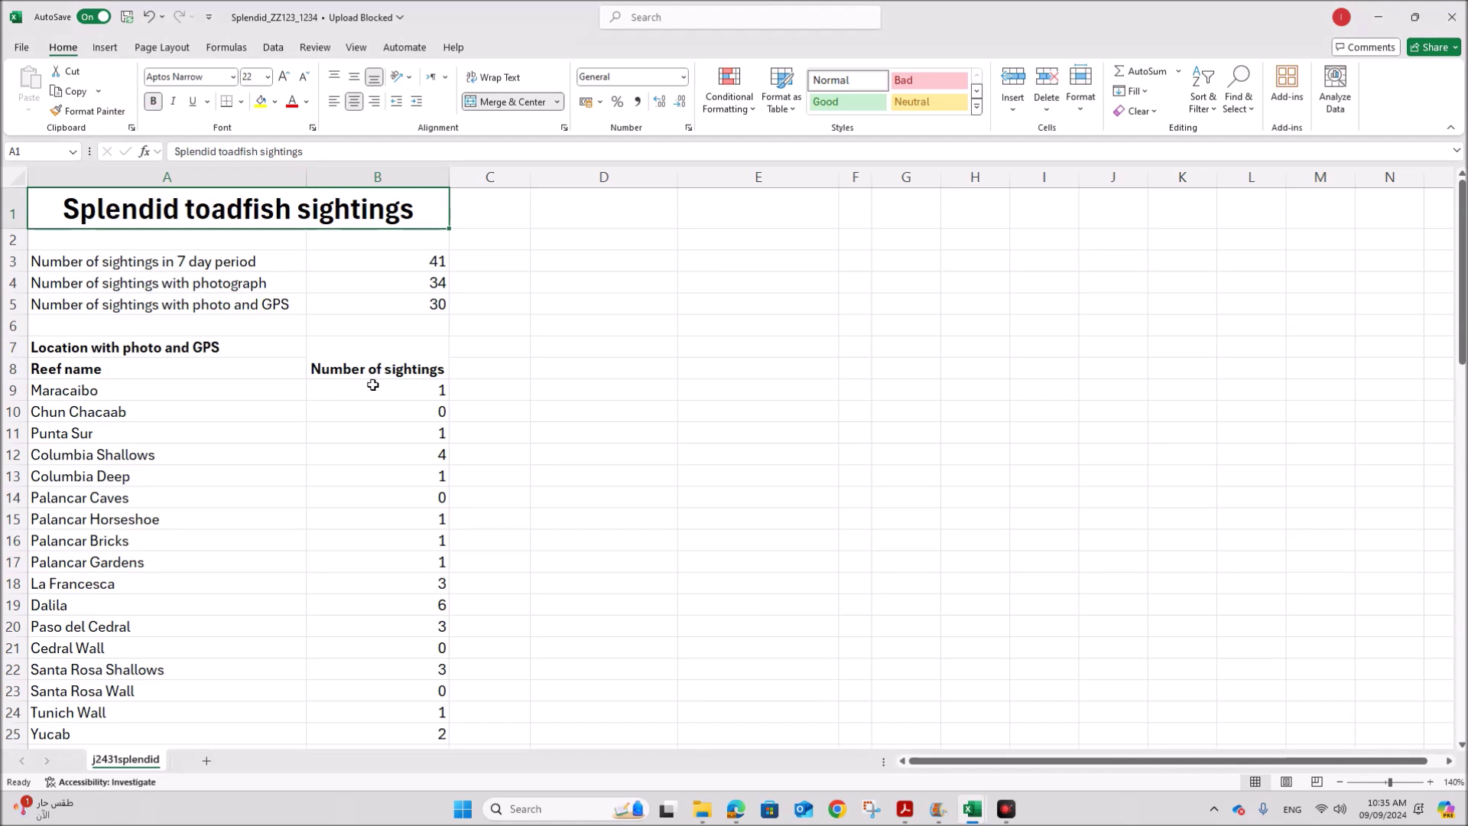
- Middle-align the merged Number of sightings heading, narrow column B and wrap the heading onto two lines
click(370, 362)
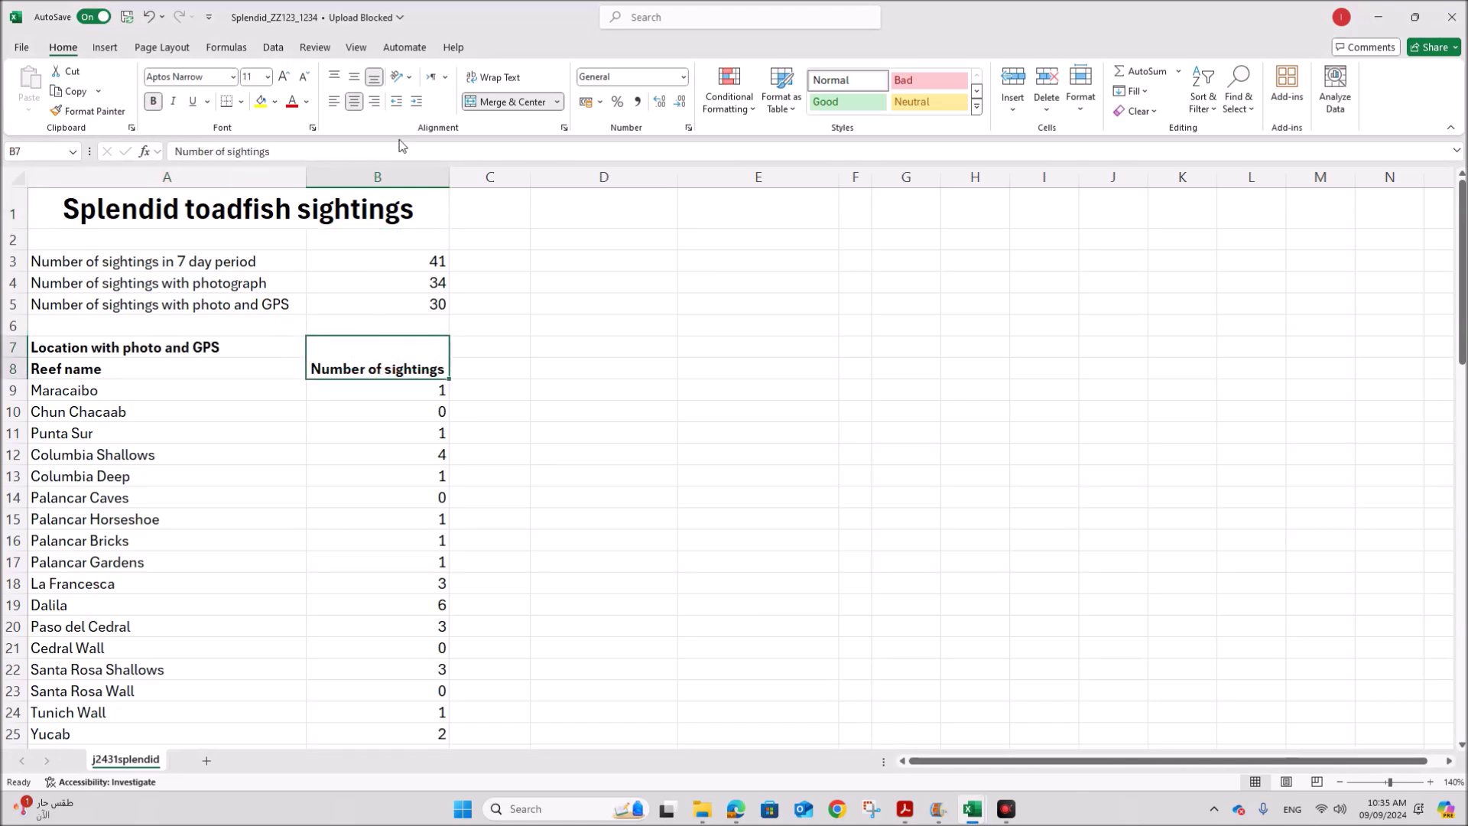
click(354, 79)
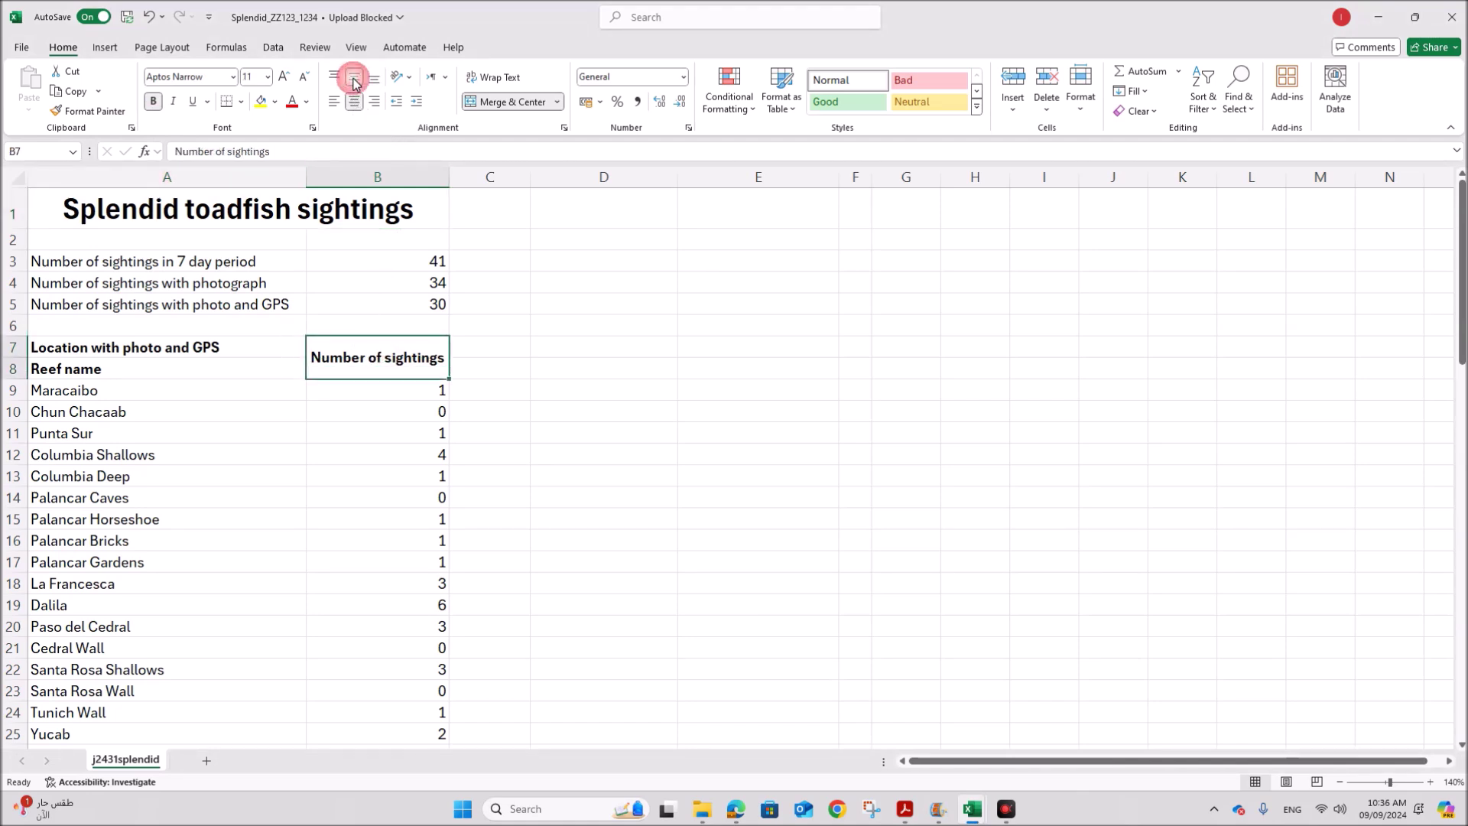
drag(447, 173, 413, 174)
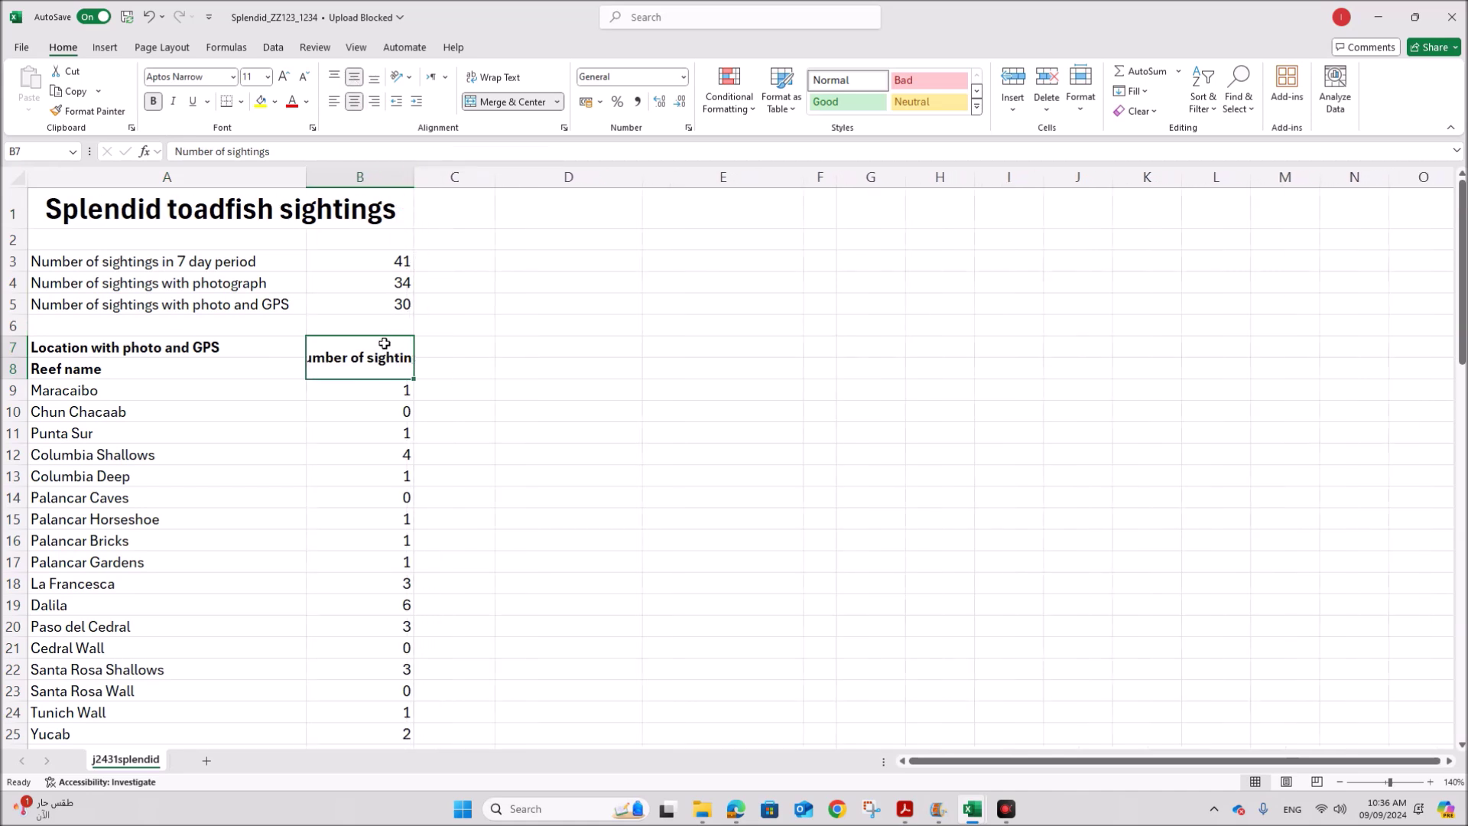
click(497, 82)
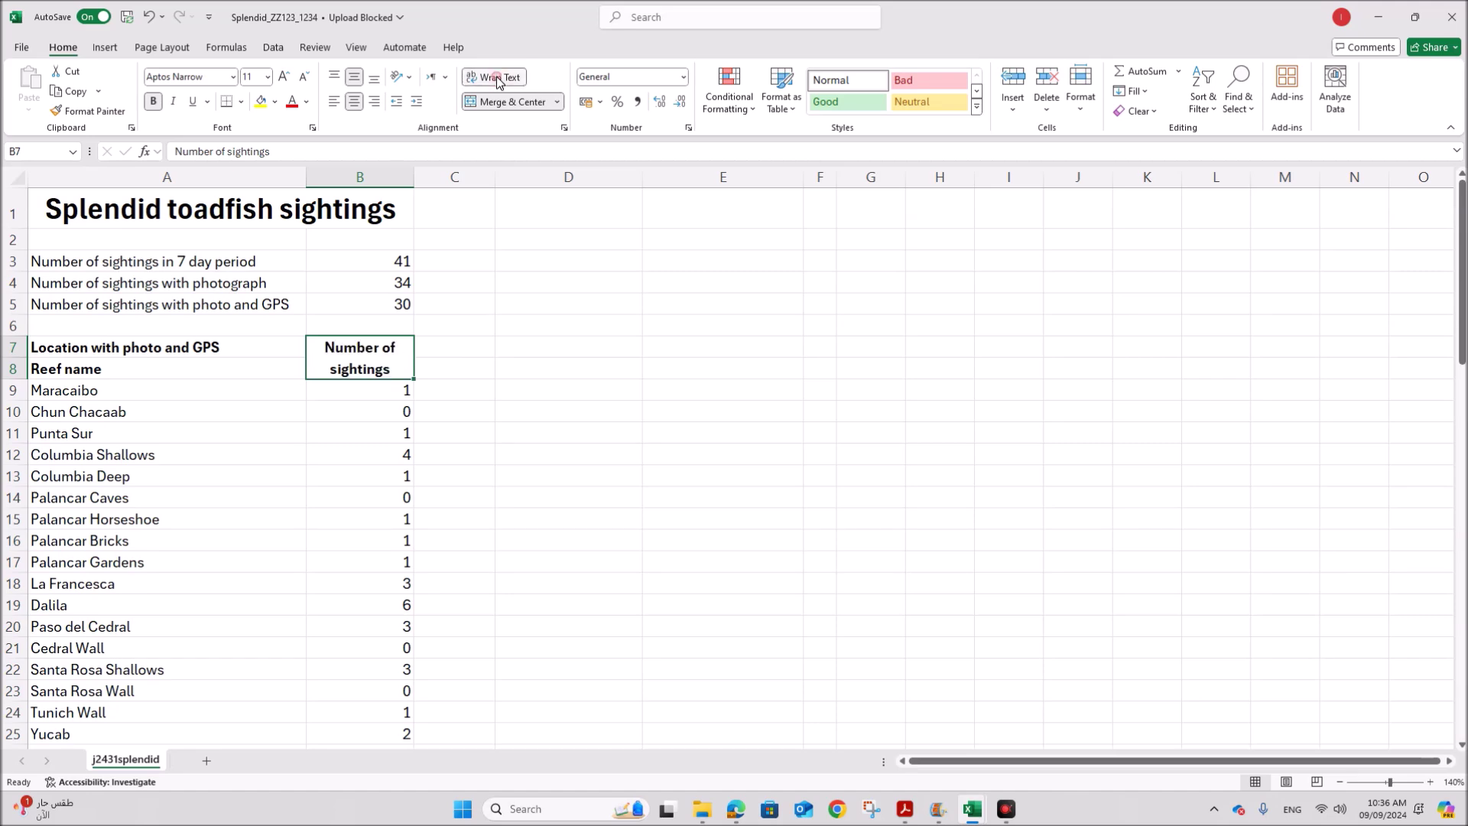
- Check the sample headings in the question paper, then center the Location with photo and GPS and Reef name headings in A7:A8
click(906, 809)
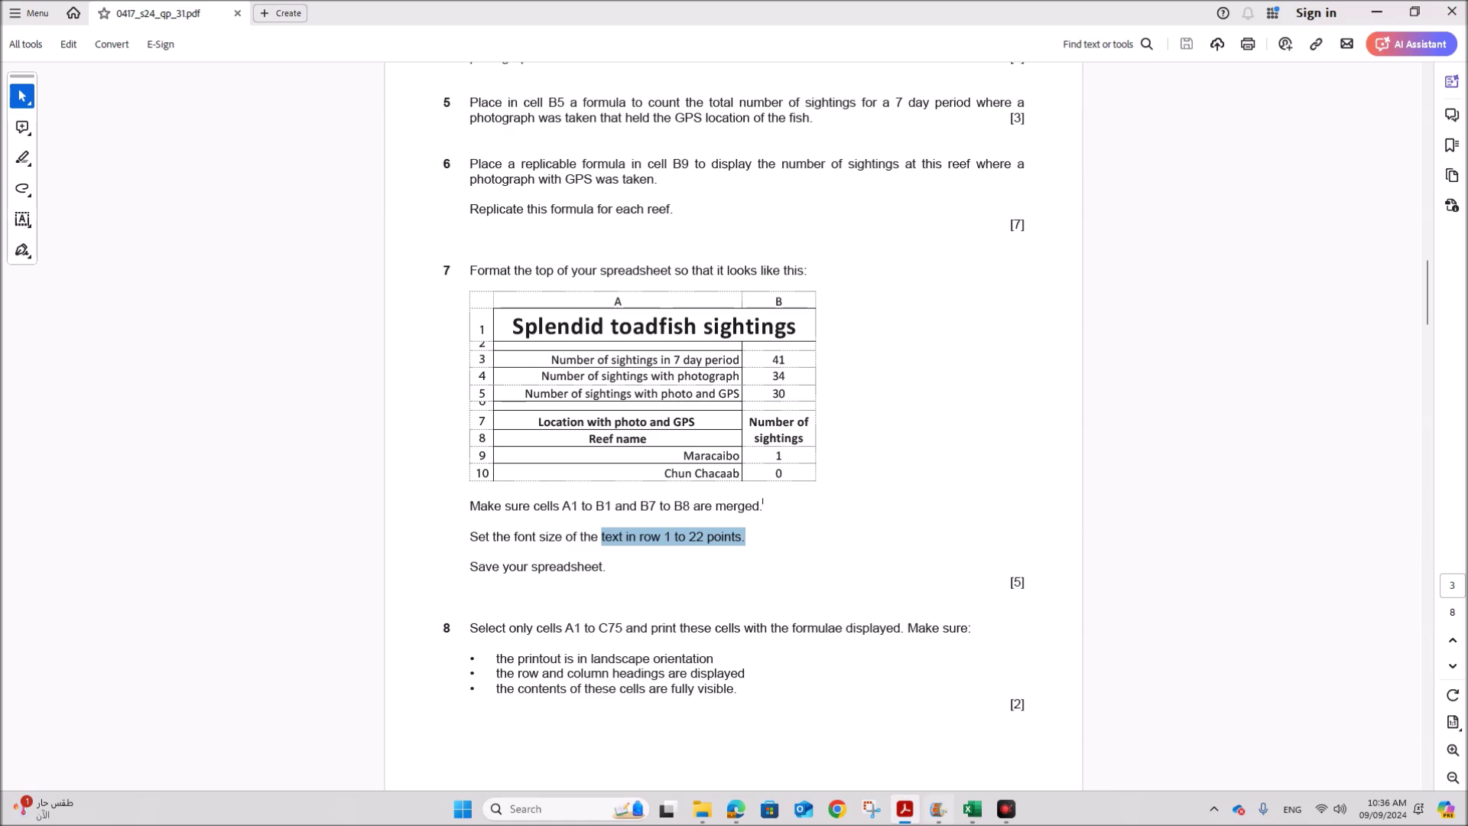
mouse_move(971, 809)
click(873, 739)
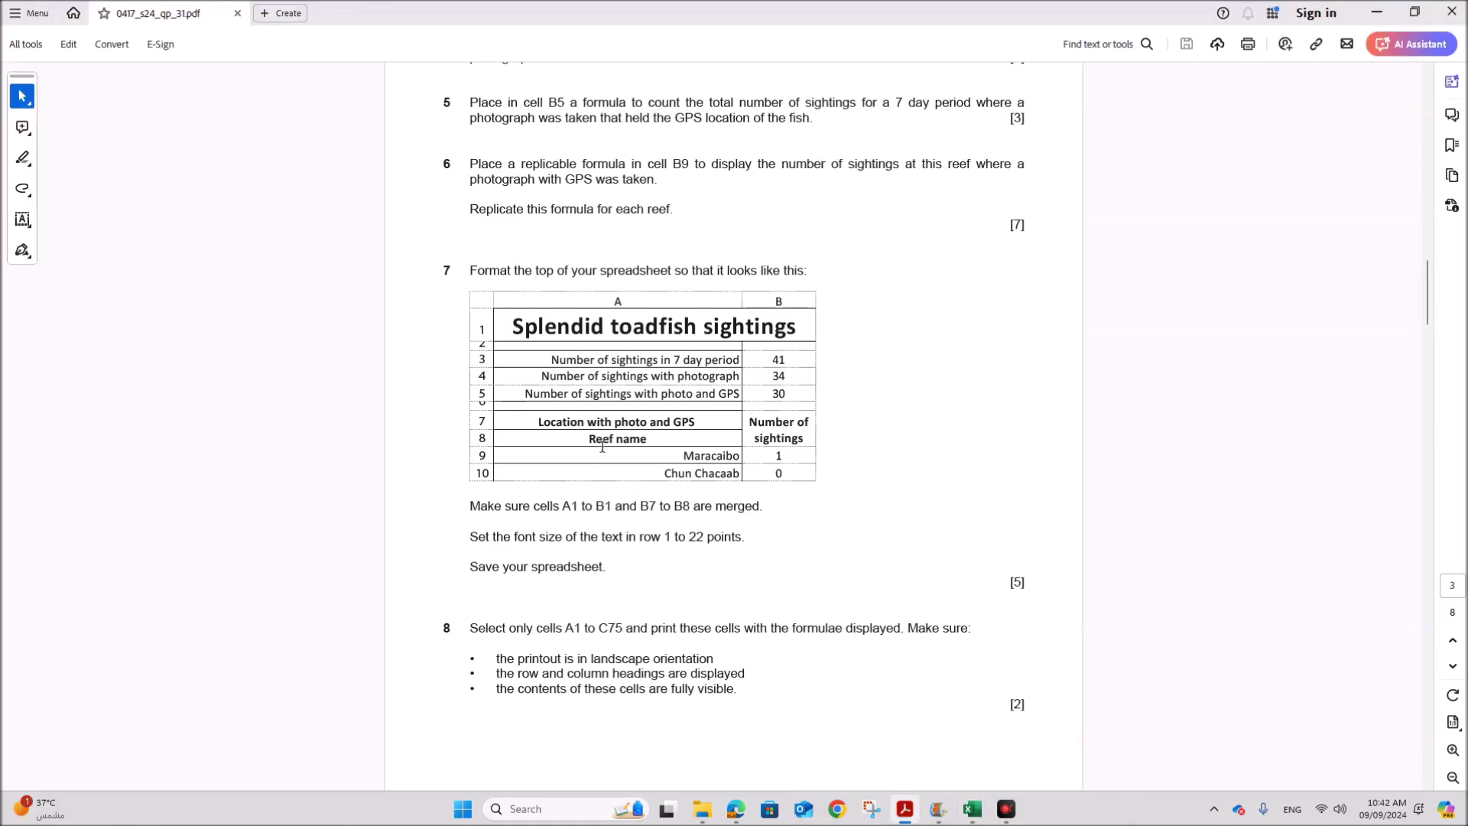
mouse_move(536, 422)
mouse_down()
mouse_move(607, 423)
mouse_move(647, 443)
mouse_up()
key(ctrl+c)
mouse_move(971, 809)
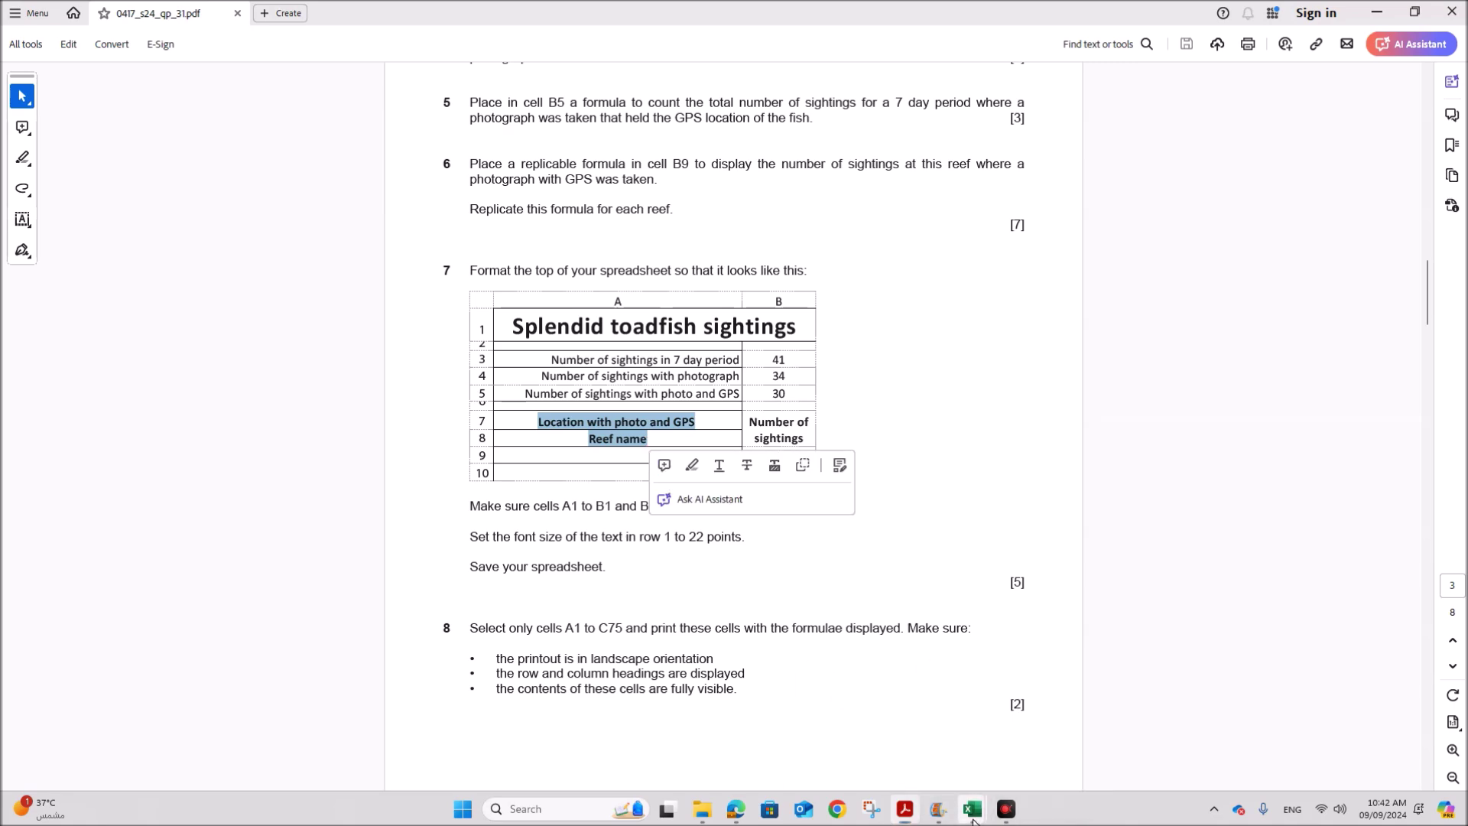
click(862, 725)
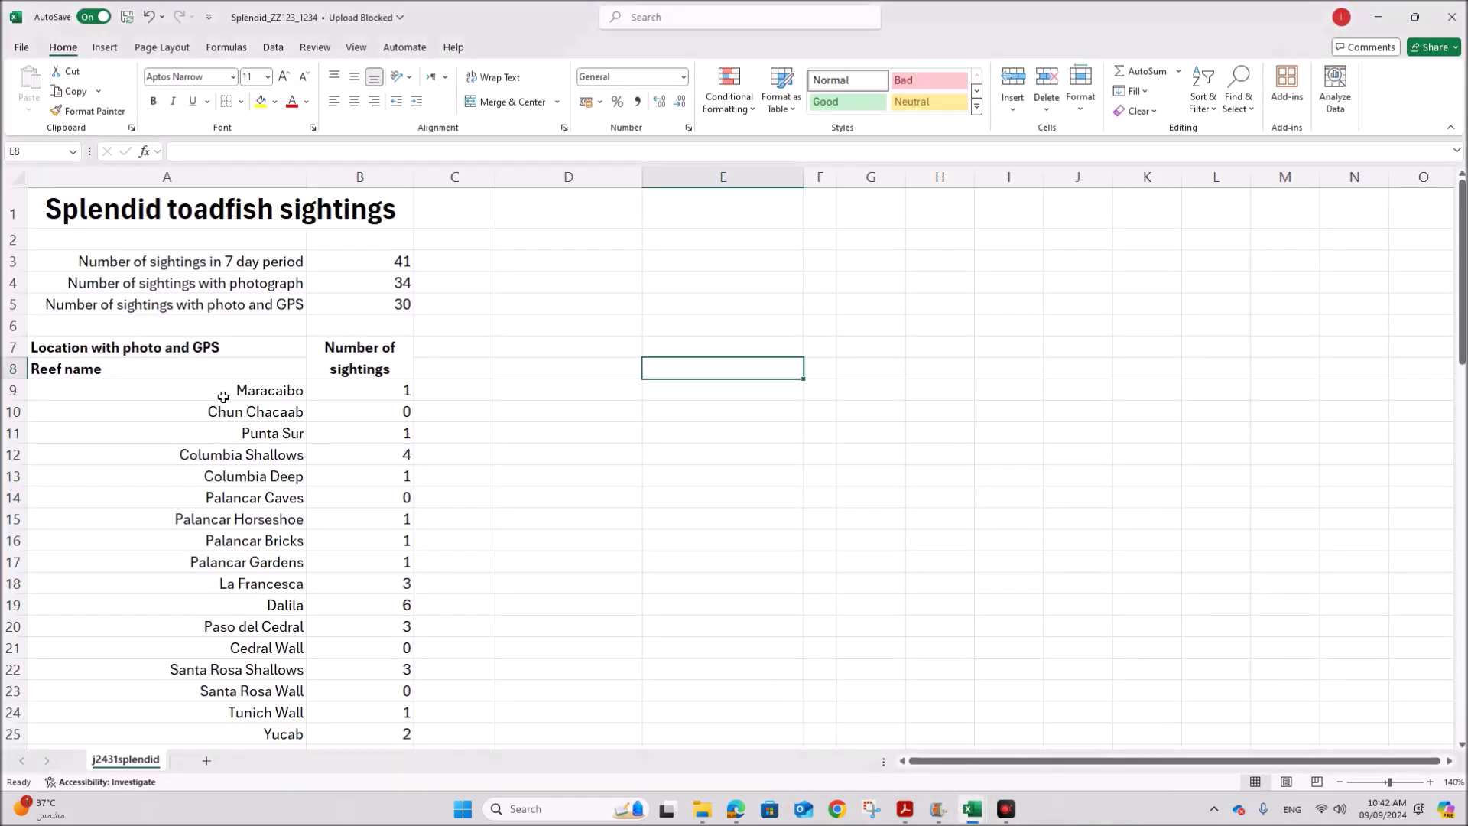
click(187, 350)
key(ctrl+v)
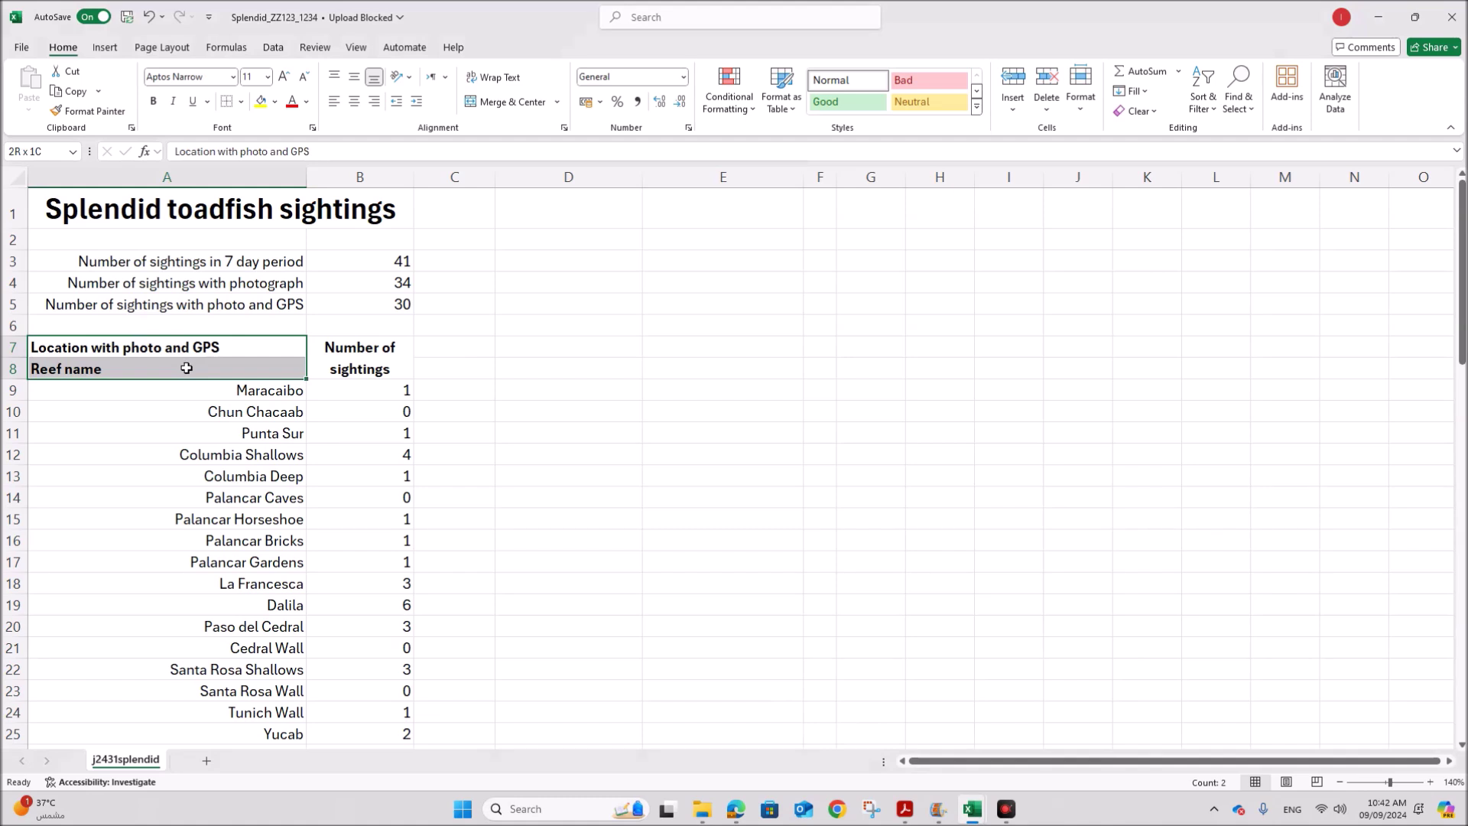
click(354, 101)
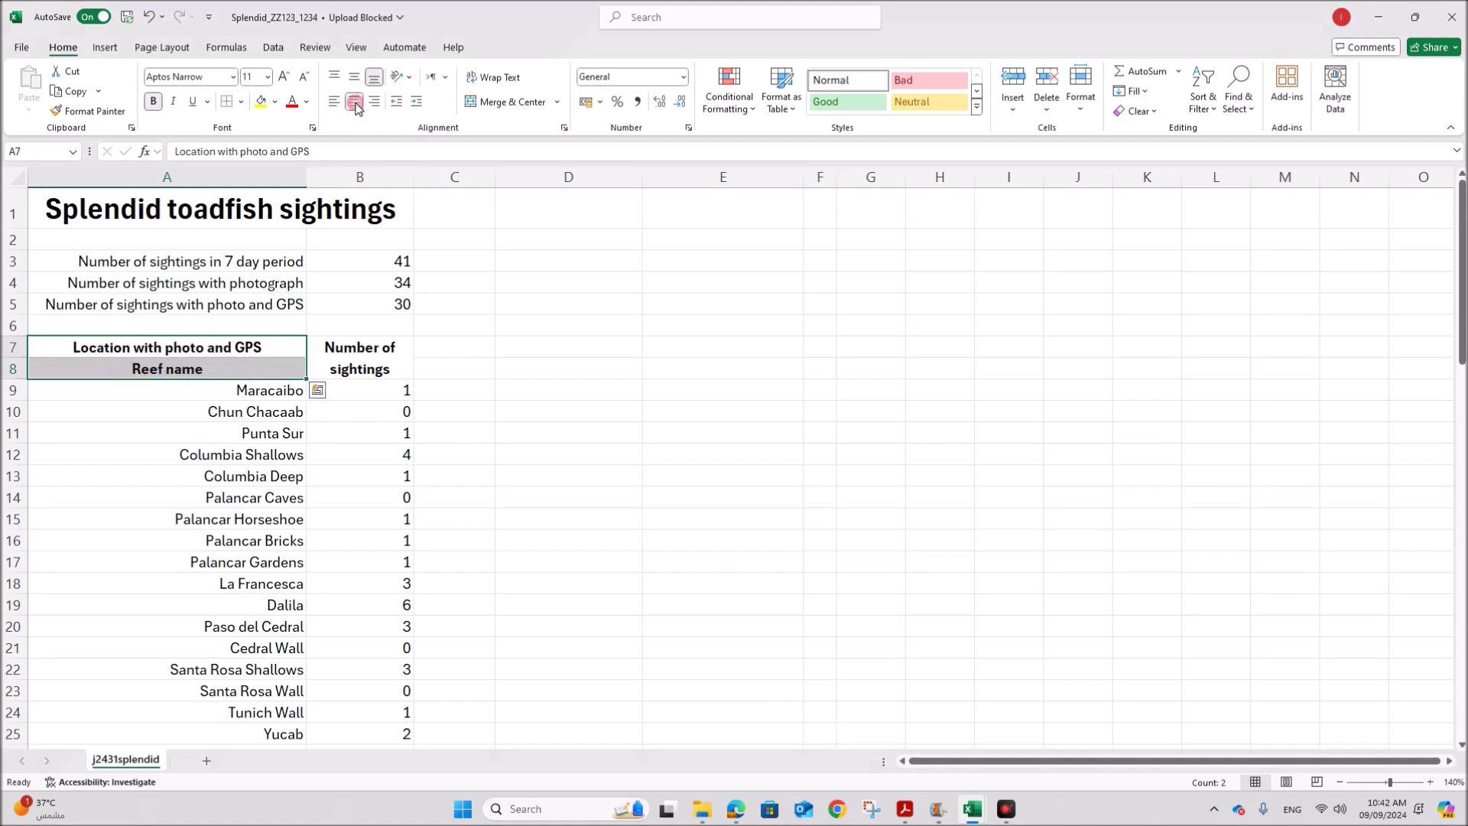
click(560, 539)
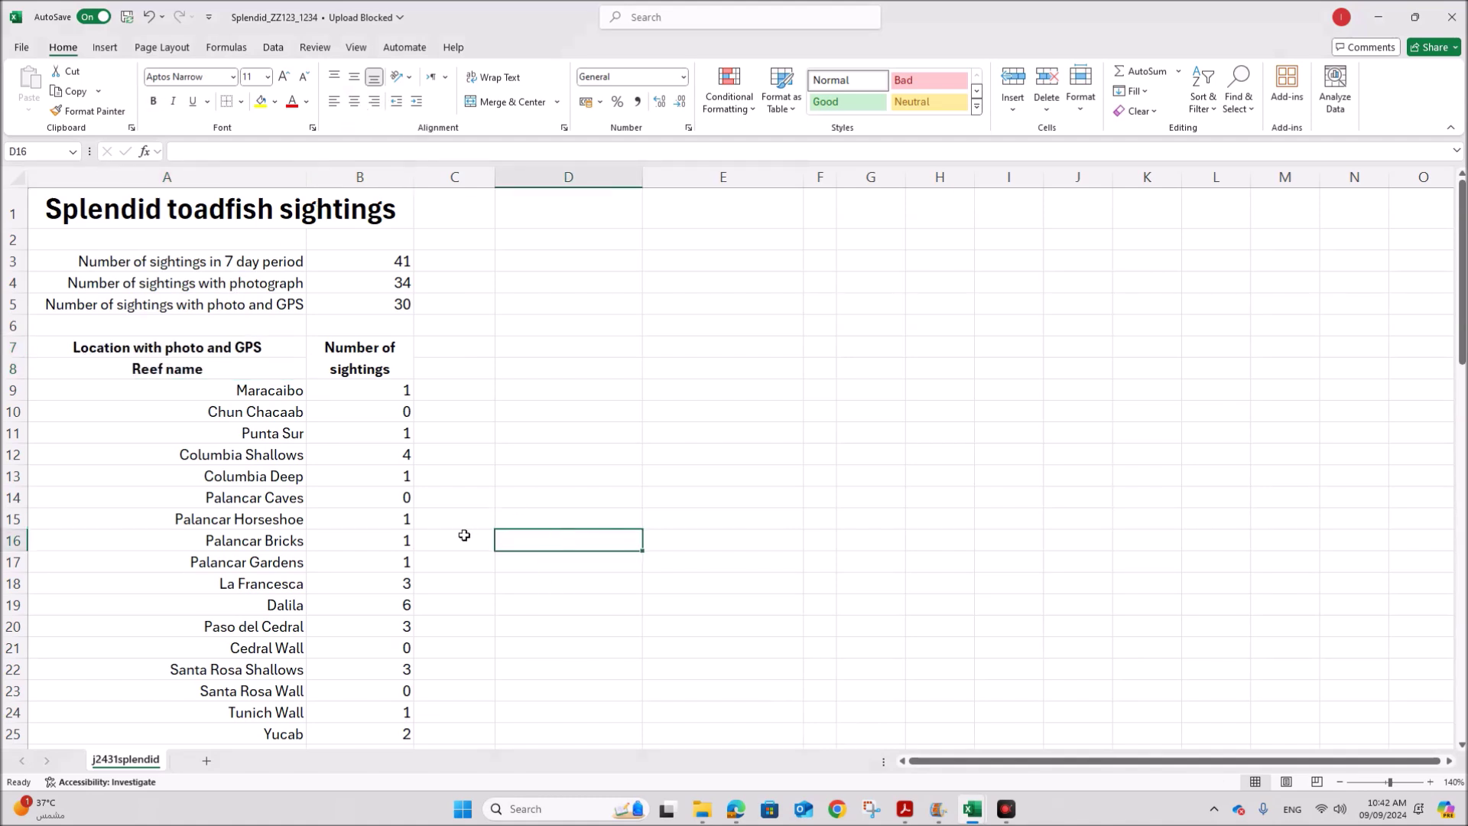
- Reduce the height of blank row 2 and return to the question paper to compare the sample layout
drag(15, 250, 15, 240)
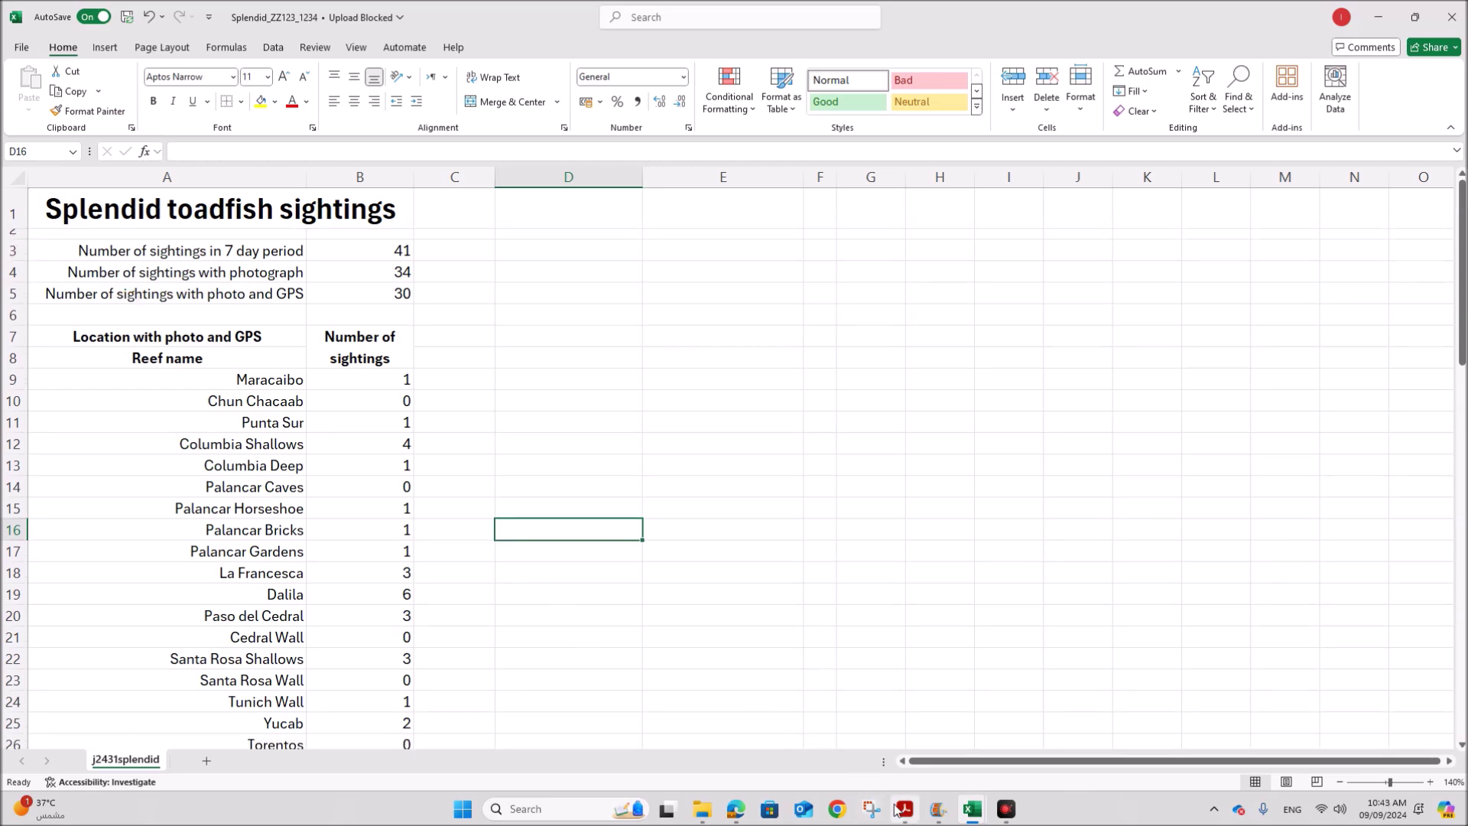
key(alt+Tab)
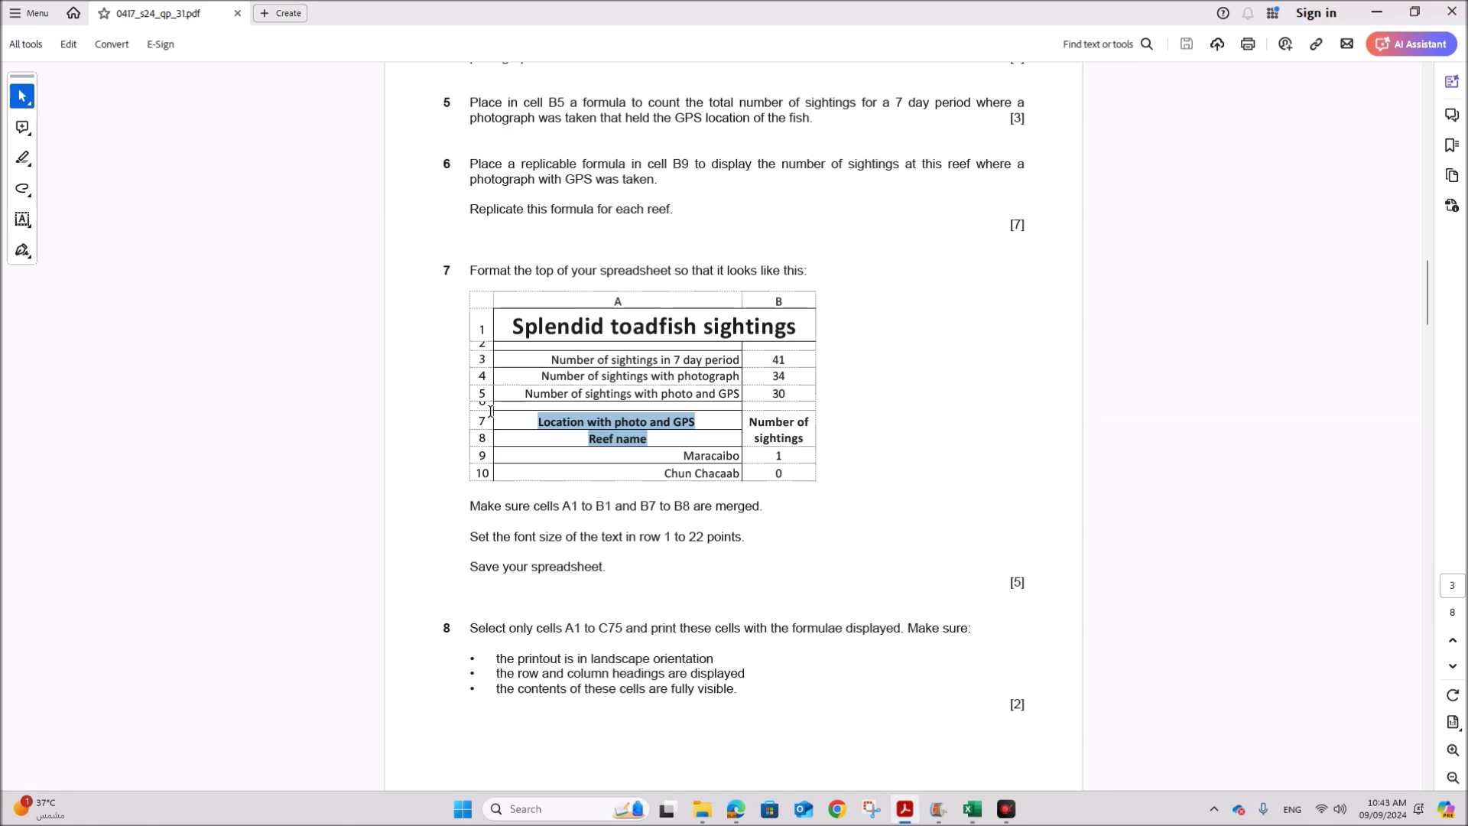
- Switch to the Splendid workbook, reduce the height of blank row 6 and compare the layout with question 7's sample
mouse_move(960, 807)
click(877, 755)
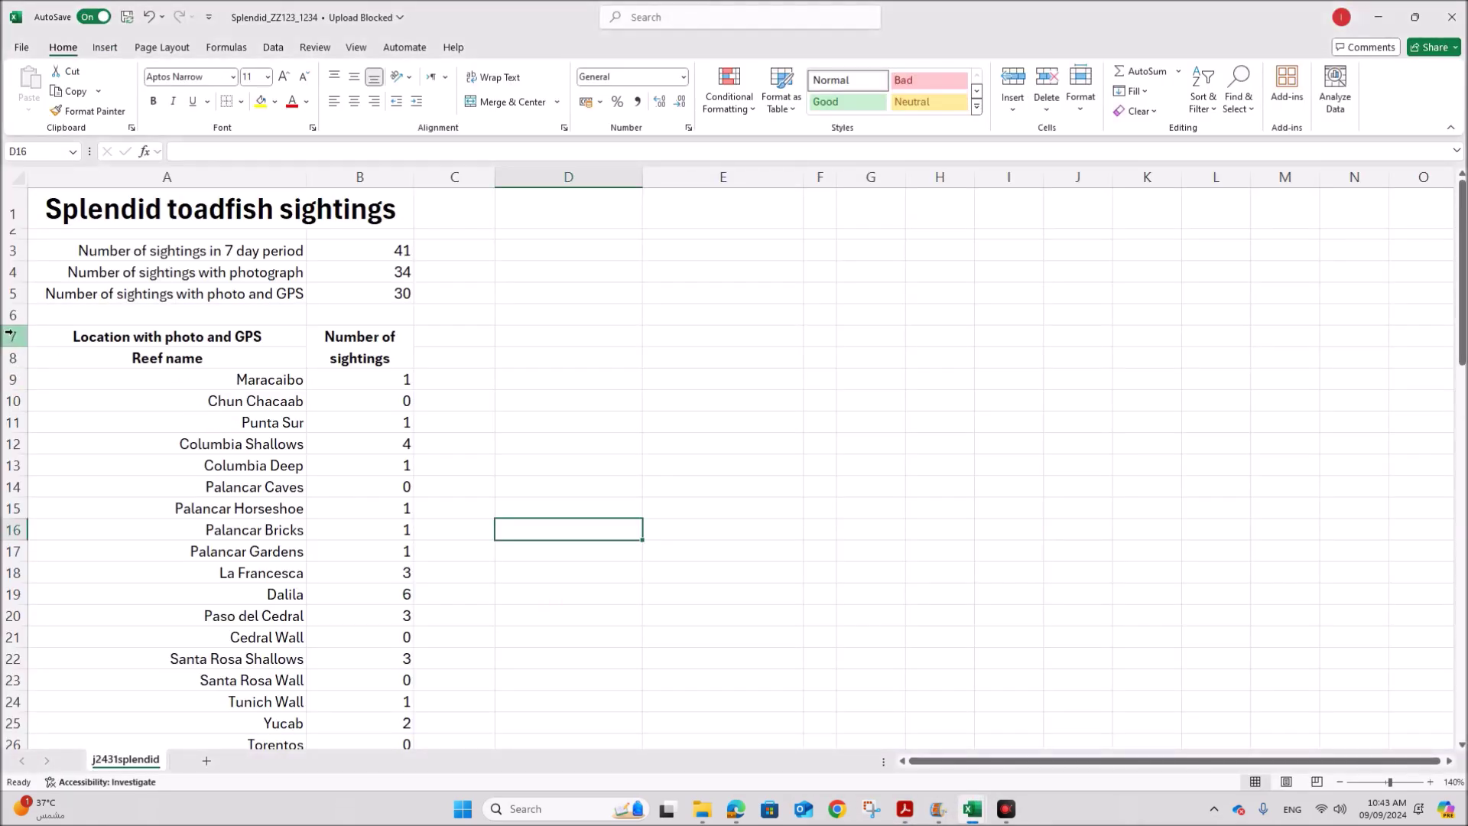
drag(14, 326, 15, 315)
click(222, 426)
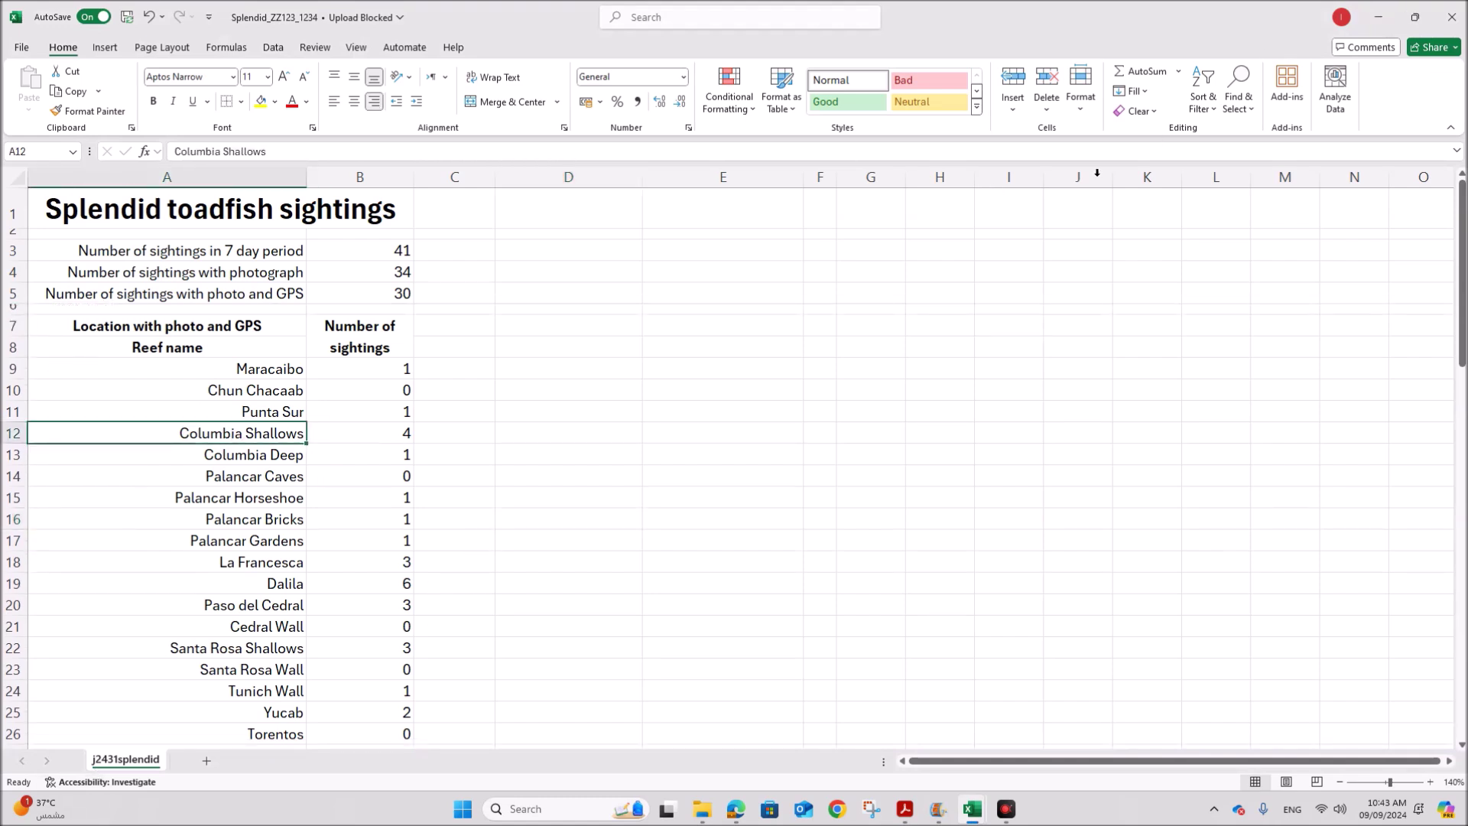
click(679, 364)
click(907, 812)
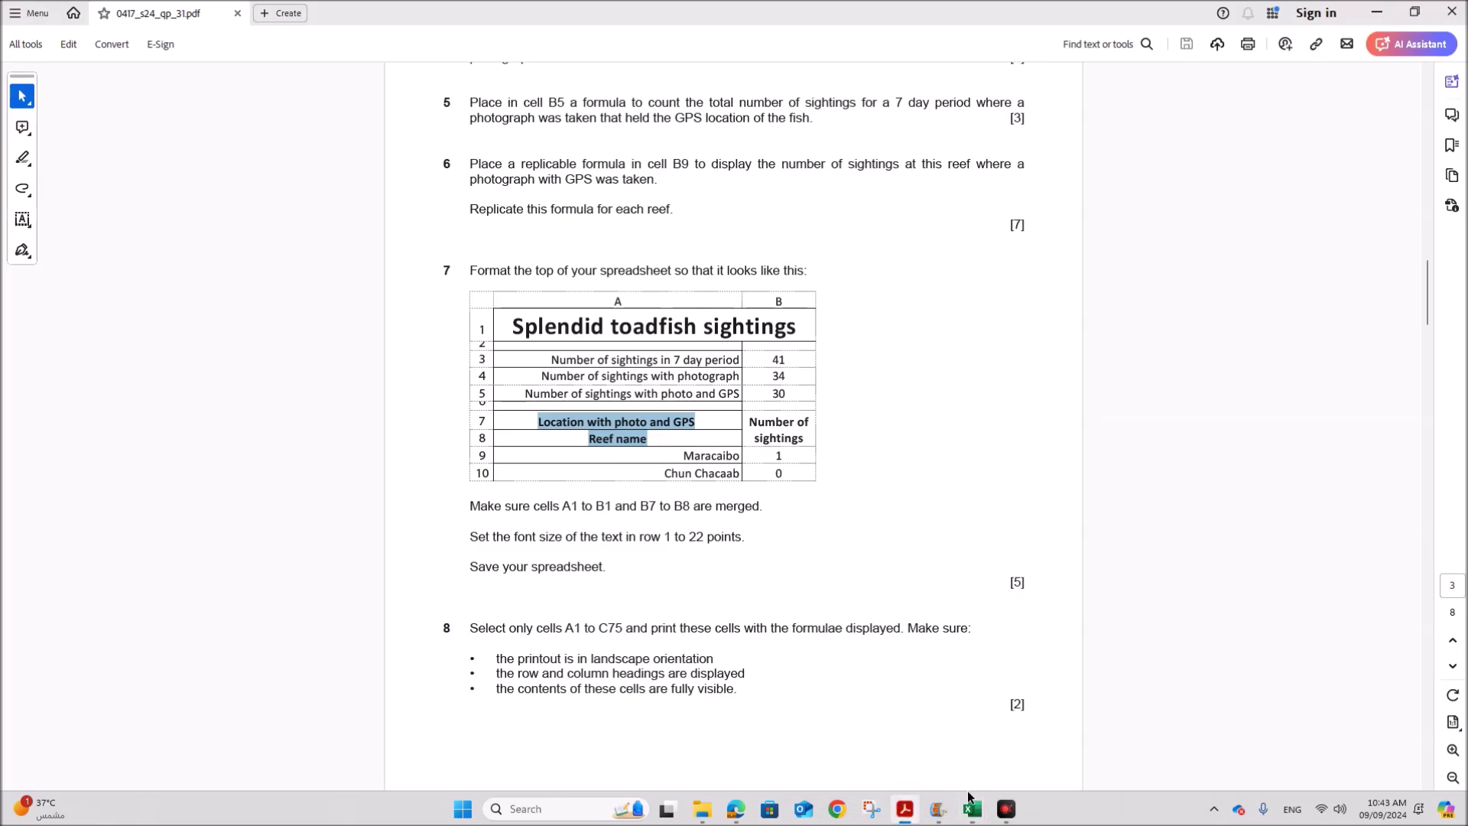
click(856, 719)
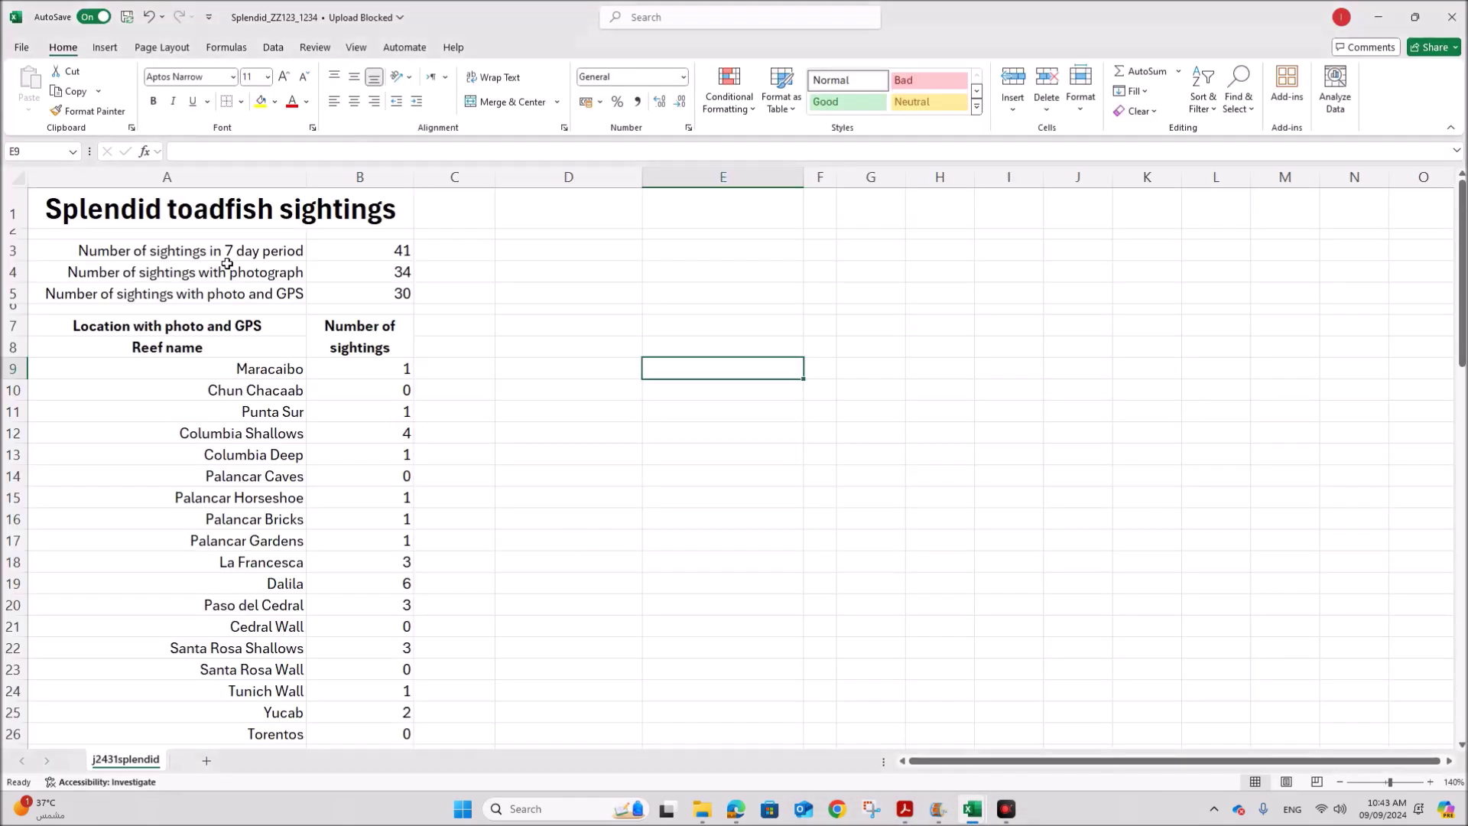
- Read question 8's print instruction in the question paper and return to the Splendid workbook
click(901, 784)
scroll(598, 563, down, 3)
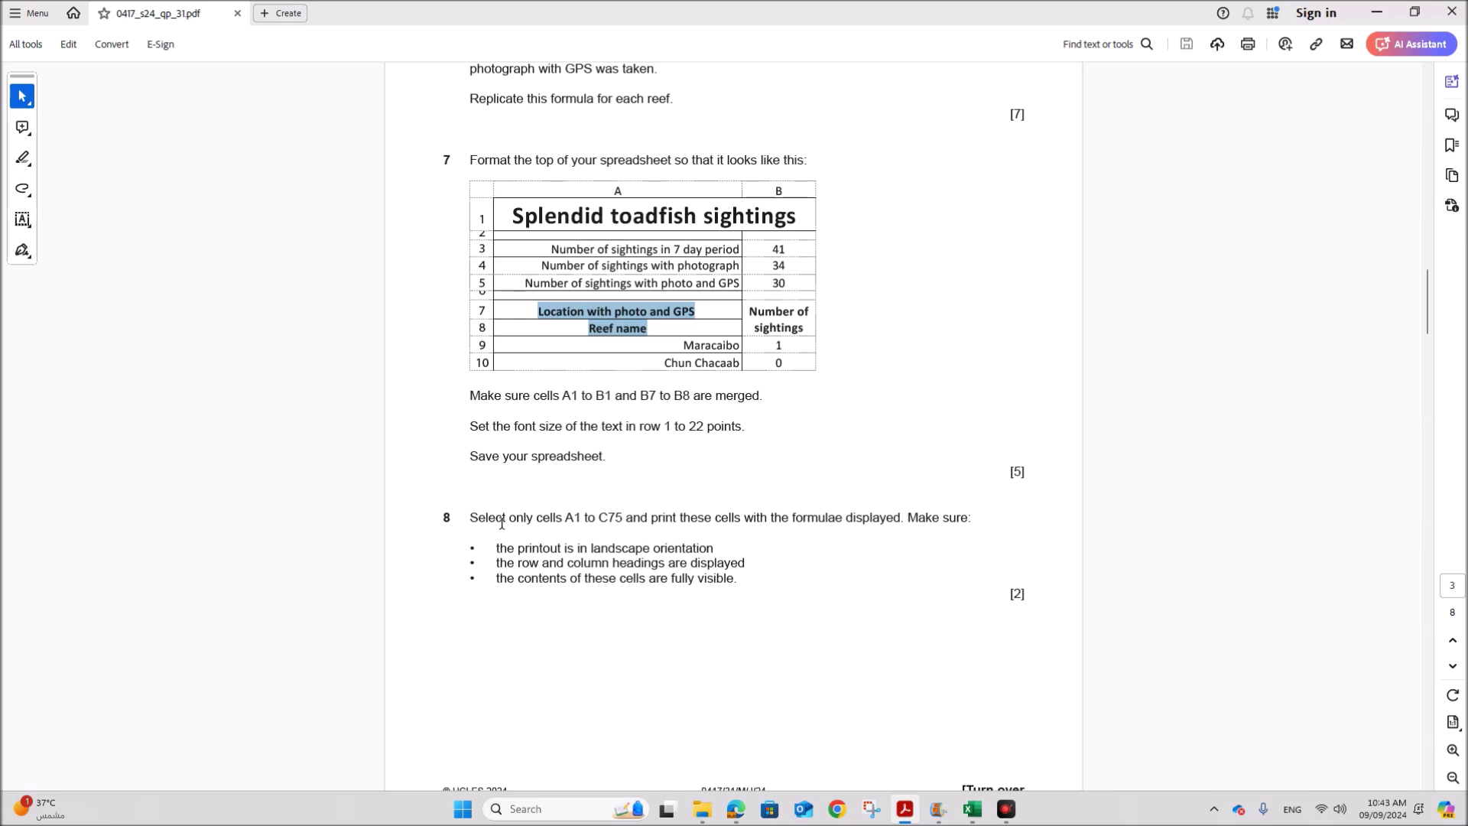
drag(470, 518, 963, 530)
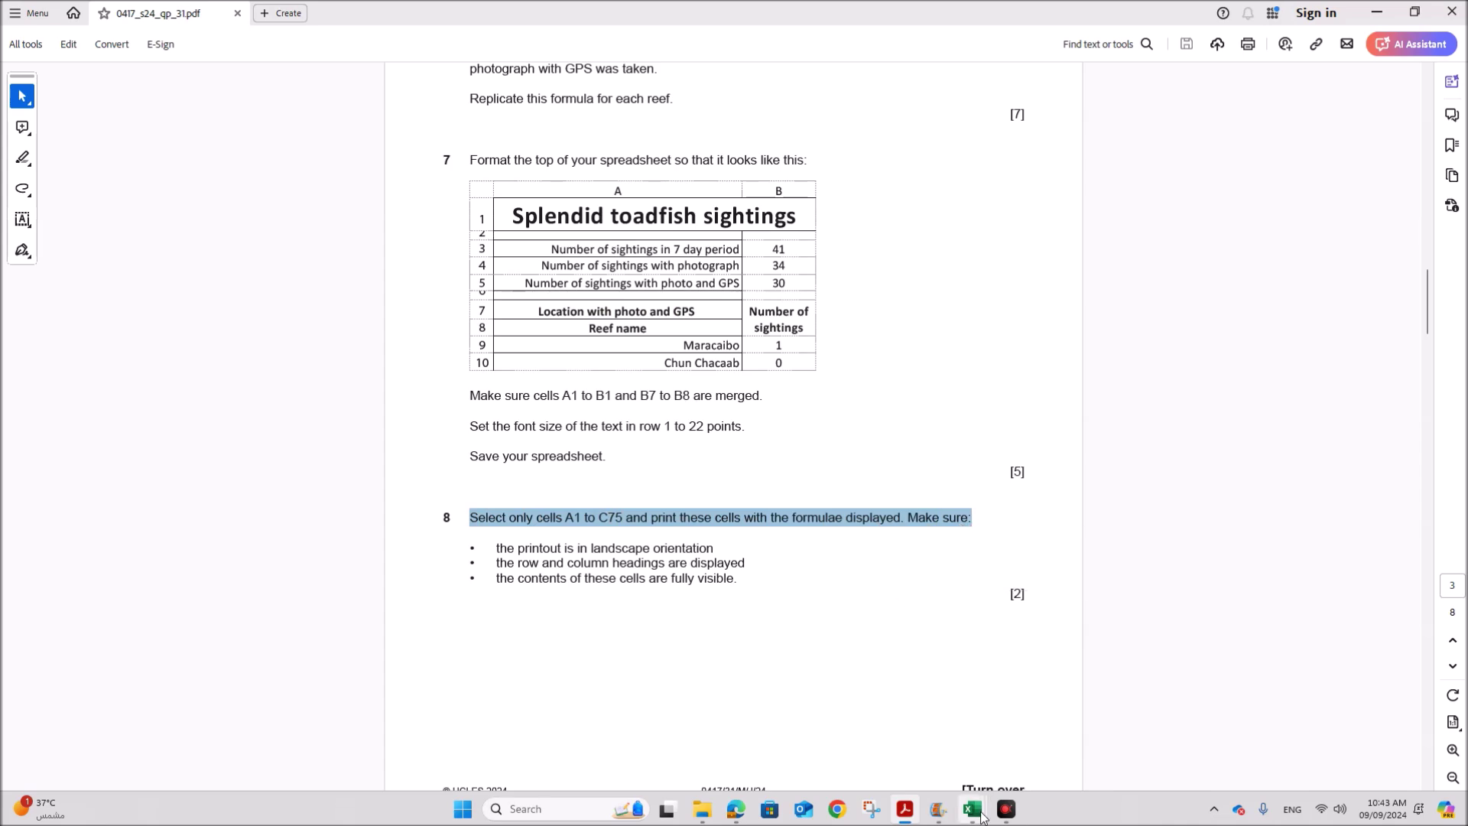
mouse_move(972, 809)
click(899, 746)
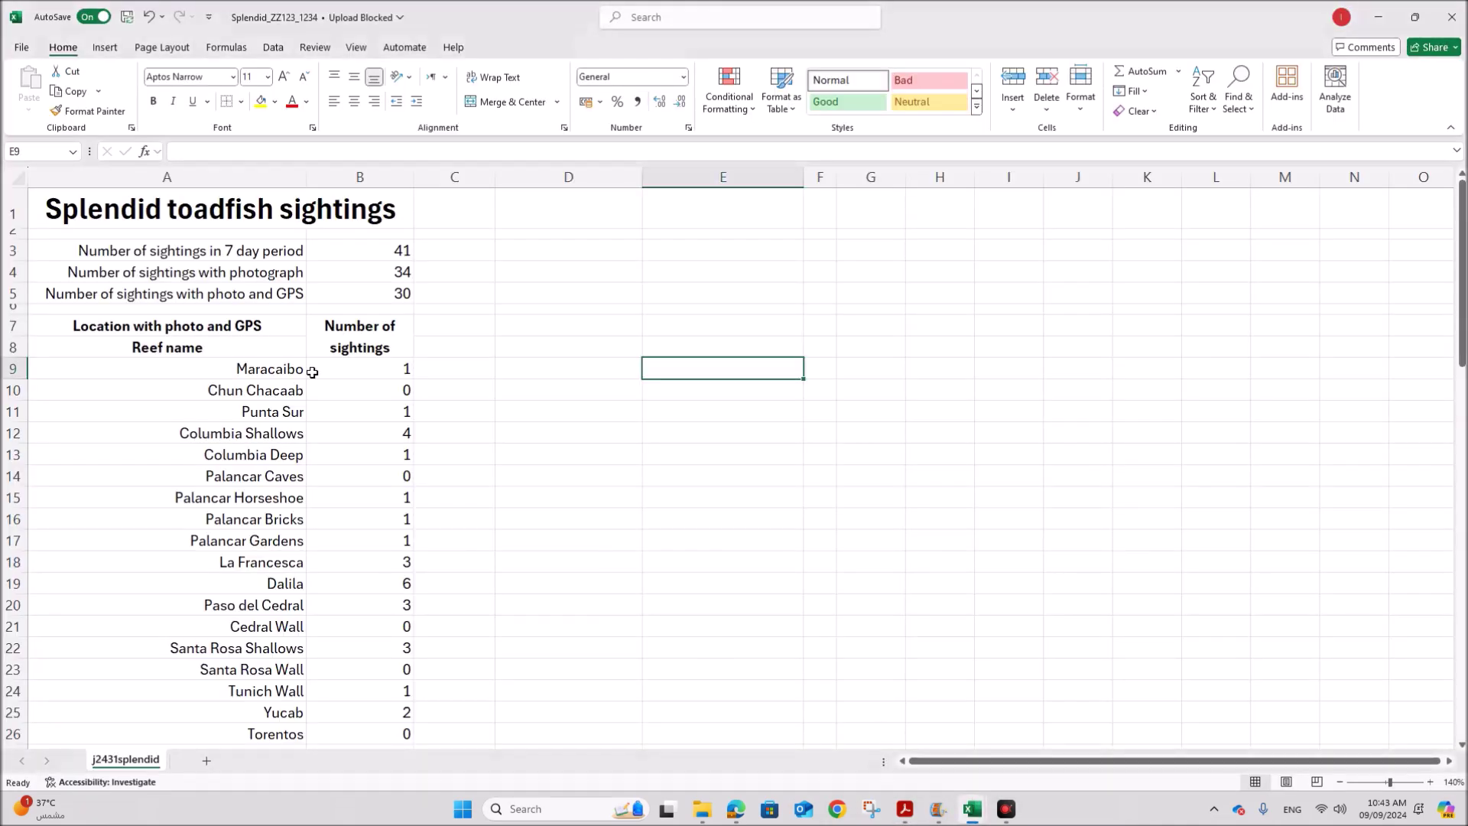
- Select cells A1:C75 and display the sheet's formulas instead of their values
drag(101, 214, 471, 725)
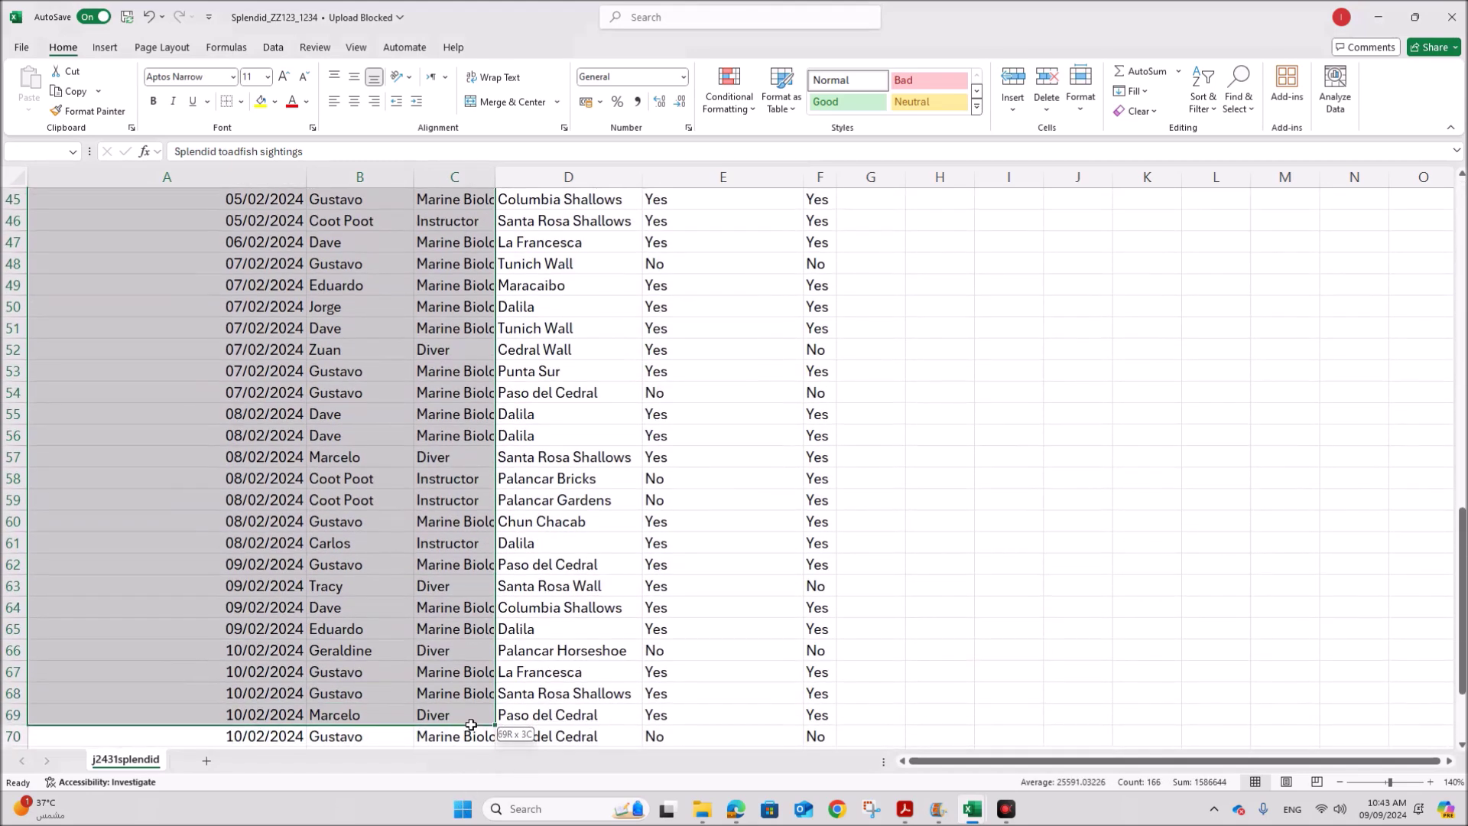
mouse_move(471, 725)
mouse_down()
mouse_move(474, 748)
mouse_move(482, 720)
mouse_up()
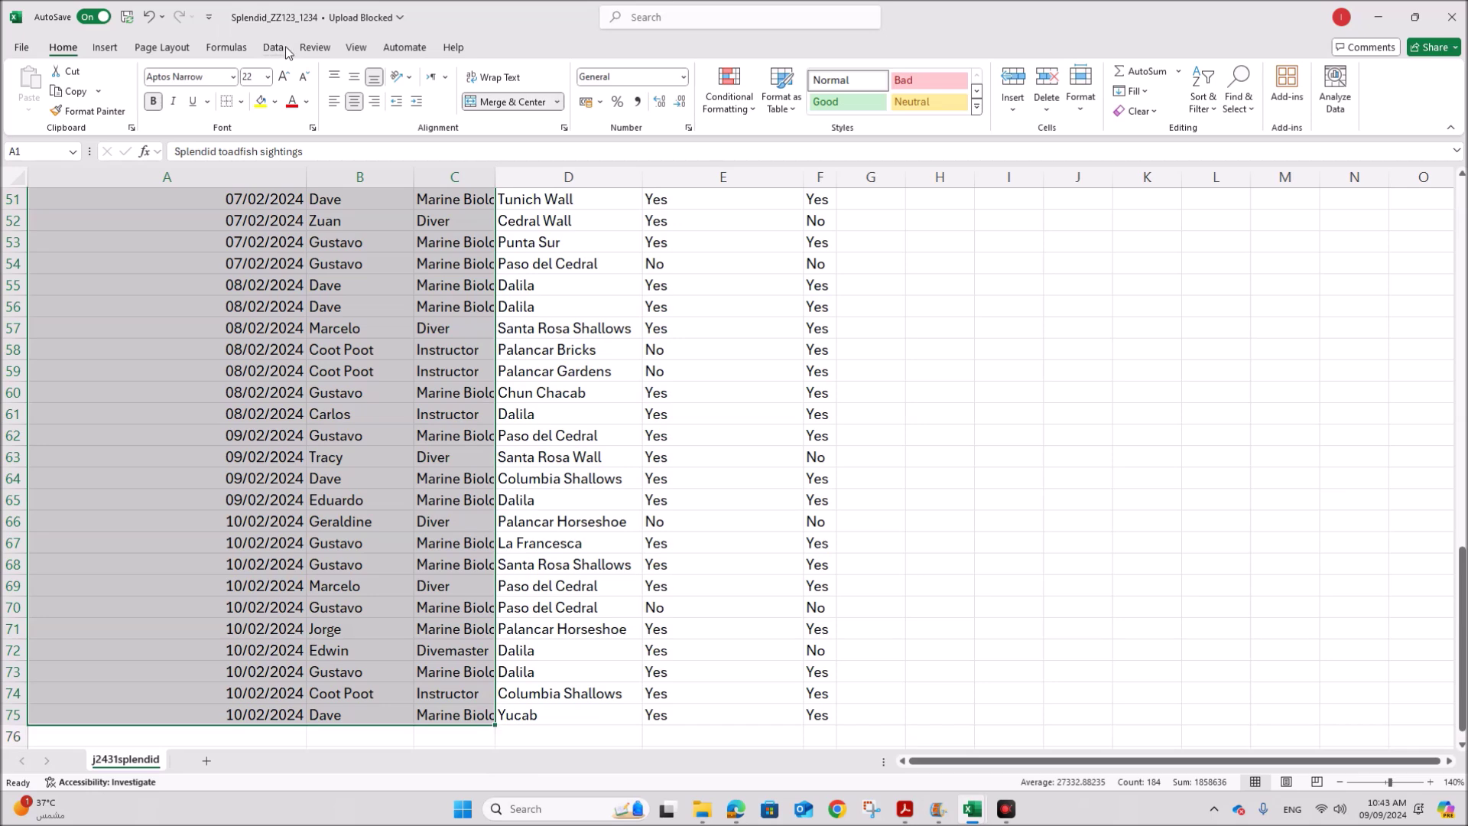
click(229, 49)
click(747, 71)
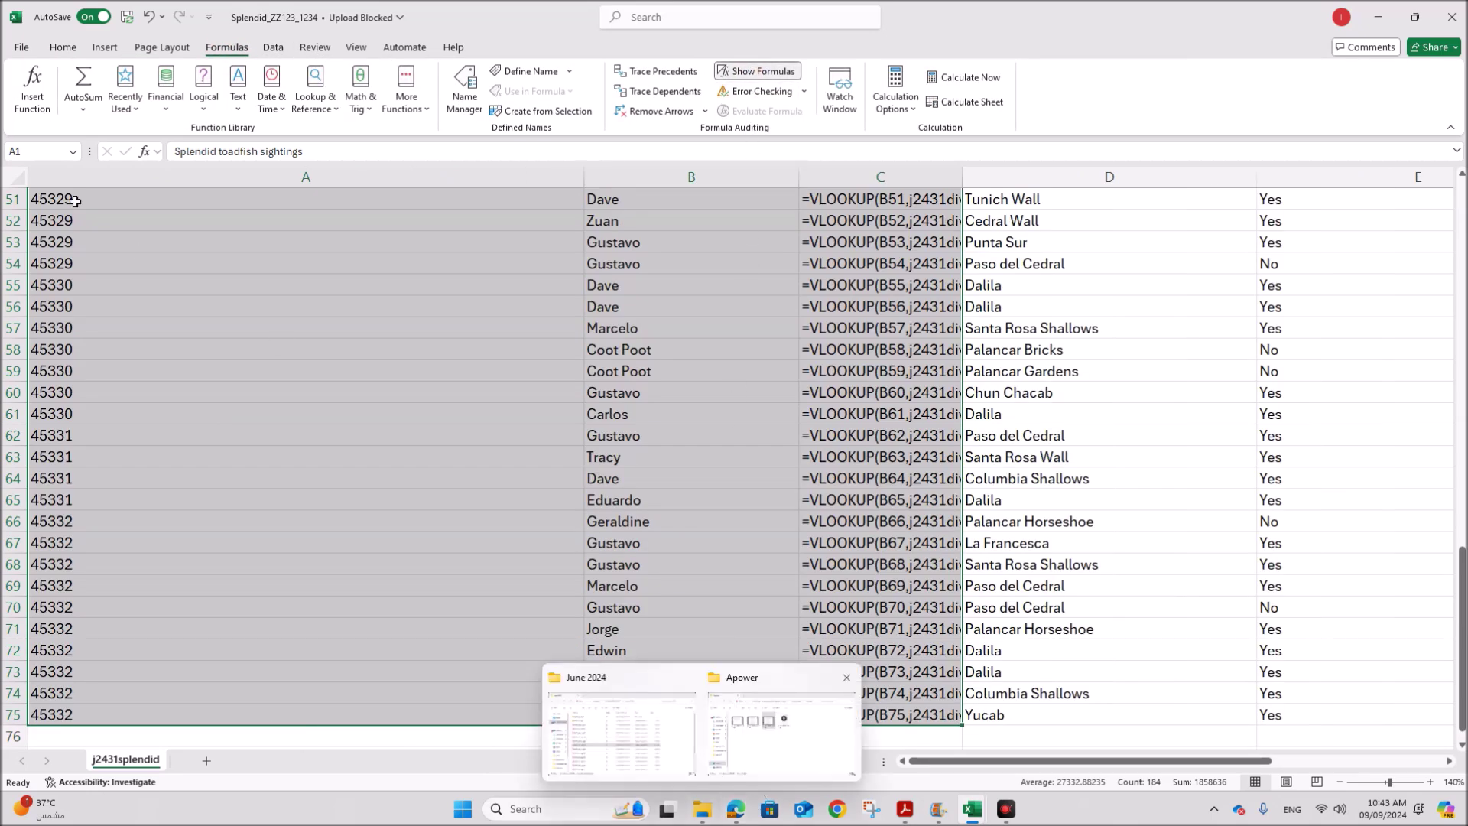
- Auto-fit all column widths so the formulas are fully visible, and select cells A1:C75 again
scroll(54, 263, up, 6)
scroll(55, 264, up, 11)
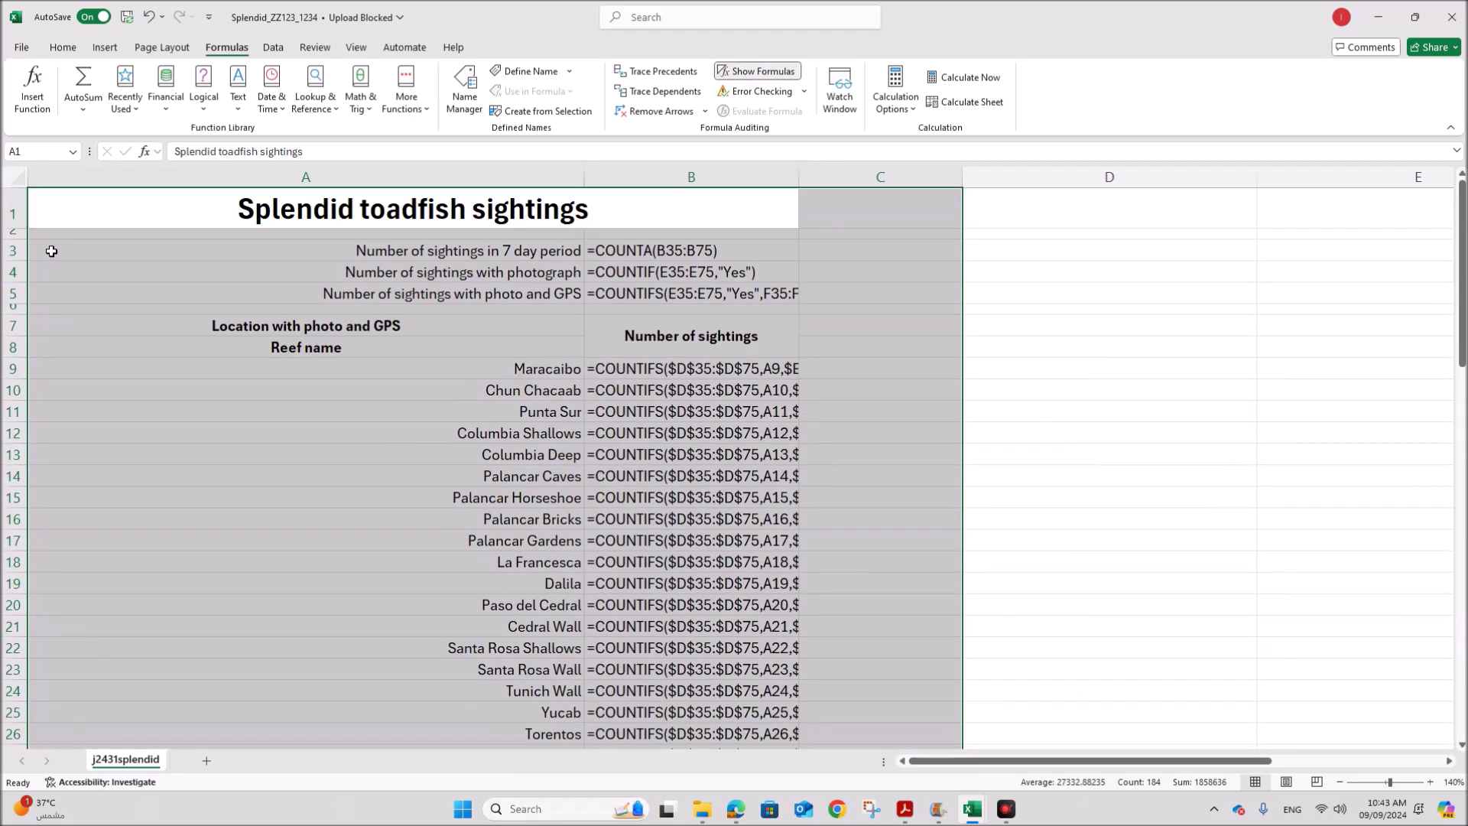
click(16, 177)
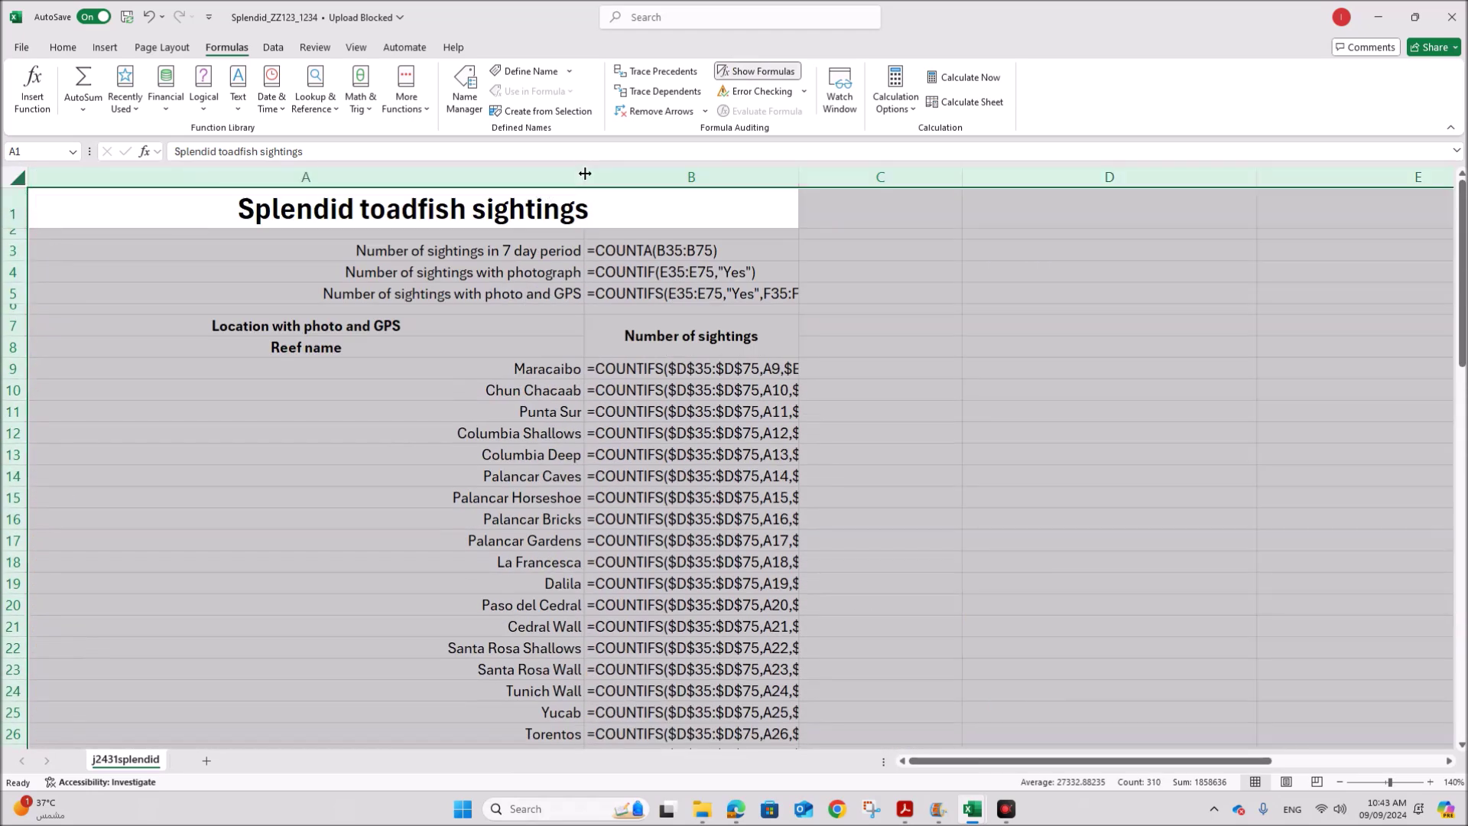
double_click(585, 174)
click(961, 407)
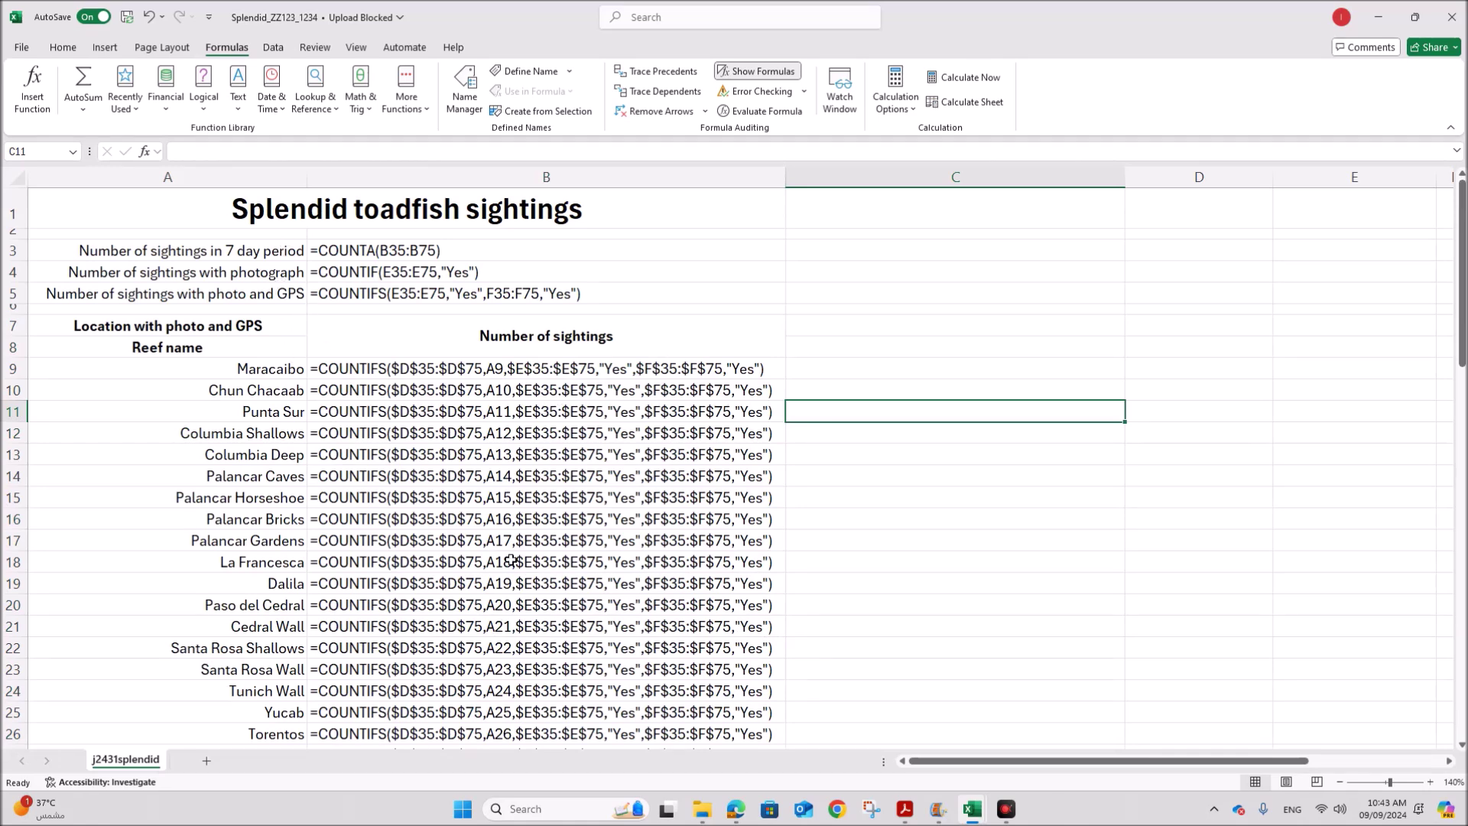
click(187, 219)
drag(191, 223, 866, 711)
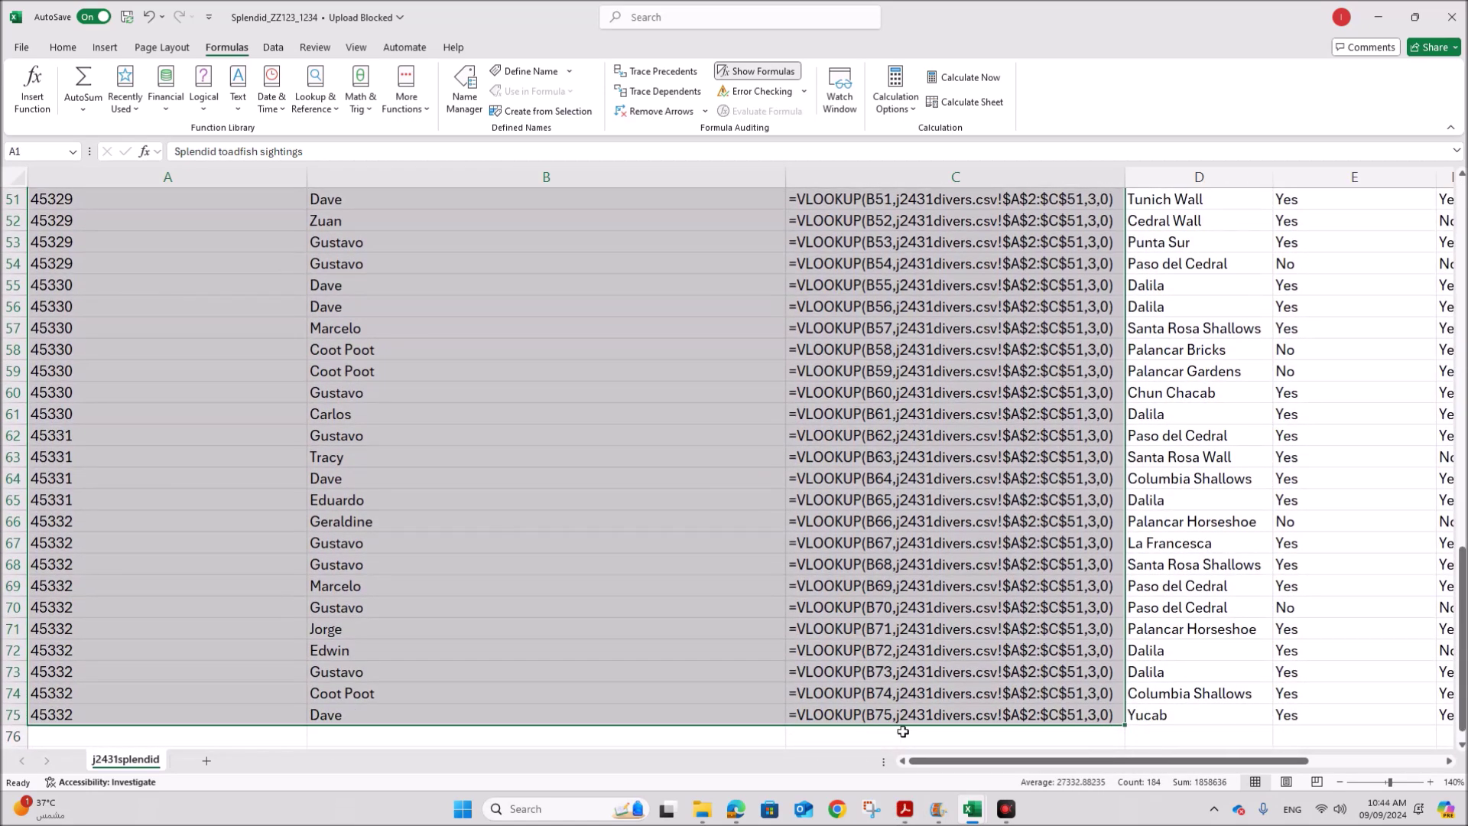
- Check question 8's orientation and headings requirements in the paper, then return to the beginning of the Splendid sheet
click(904, 809)
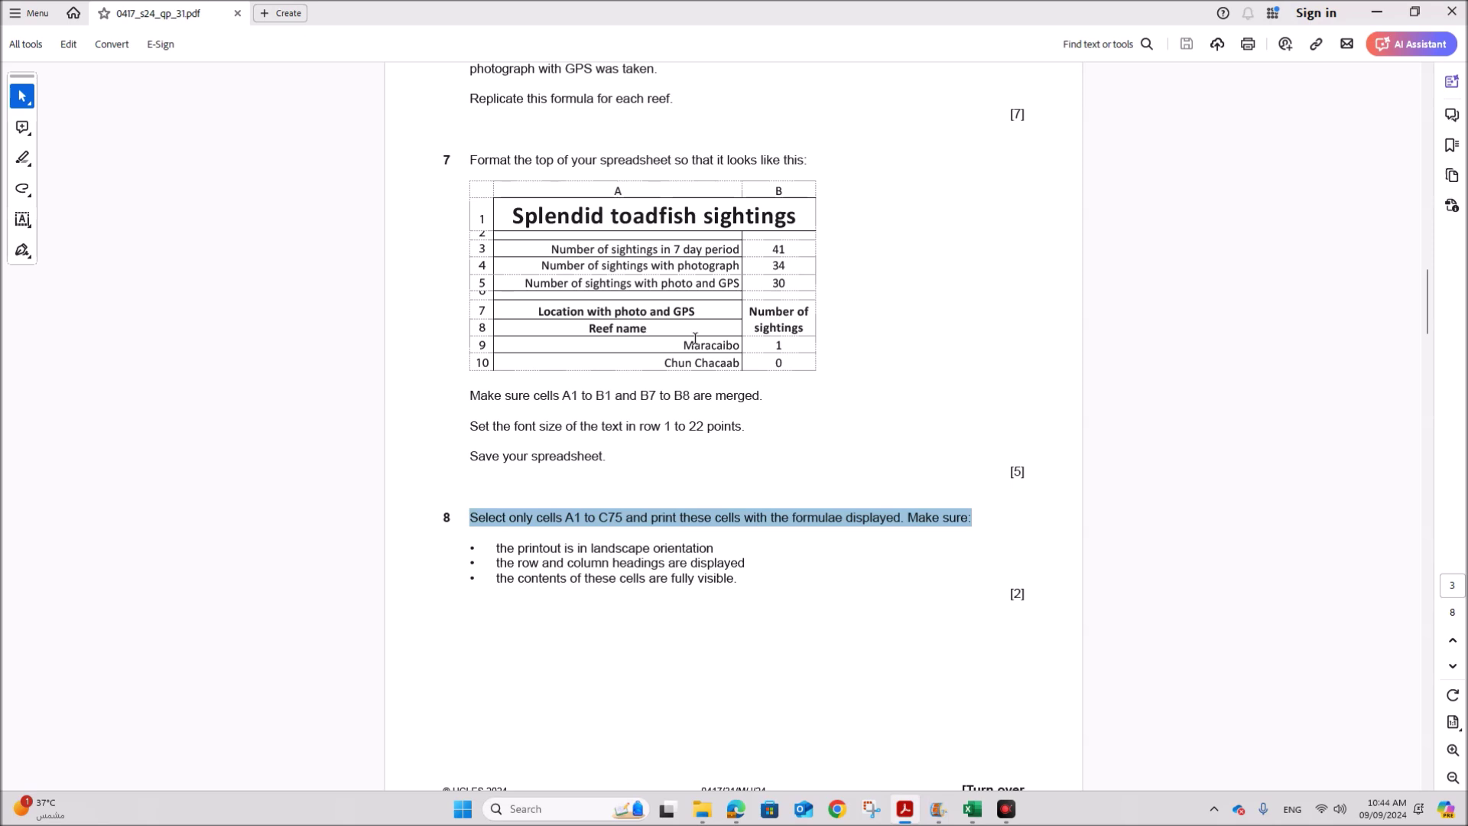
drag(497, 549, 747, 562)
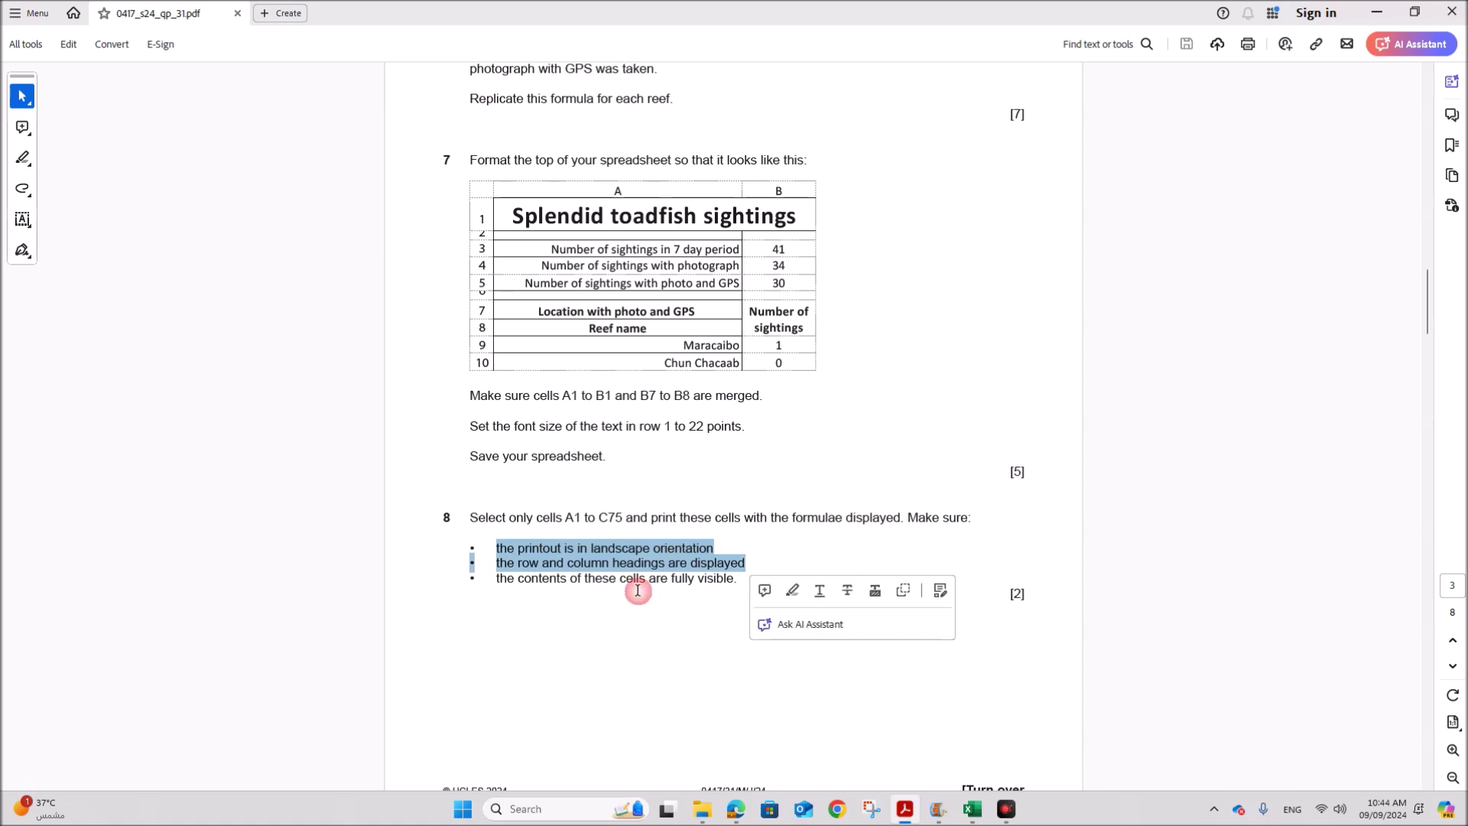
mouse_move(973, 809)
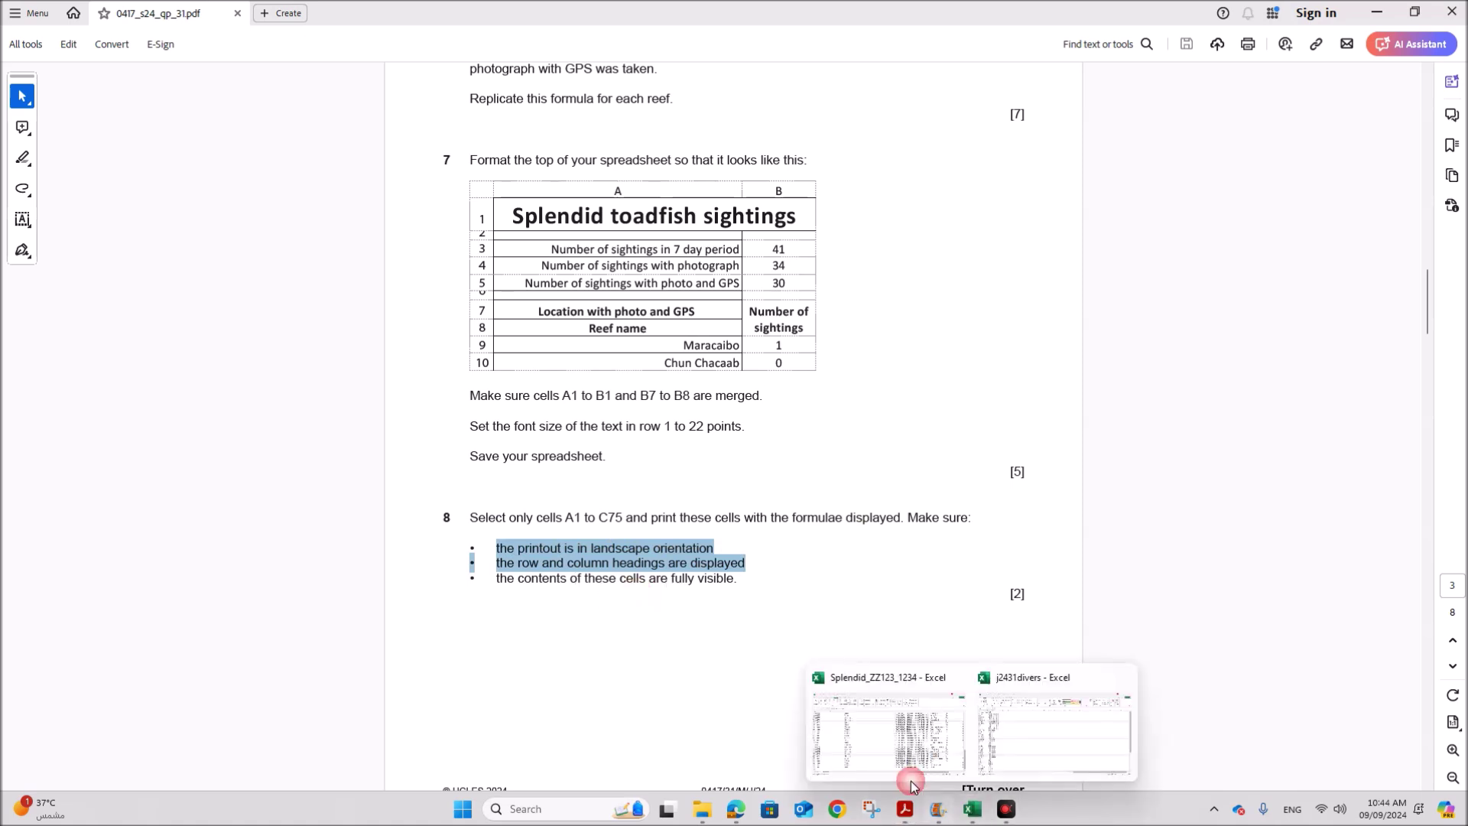
click(906, 738)
scroll(216, 294, up, 17)
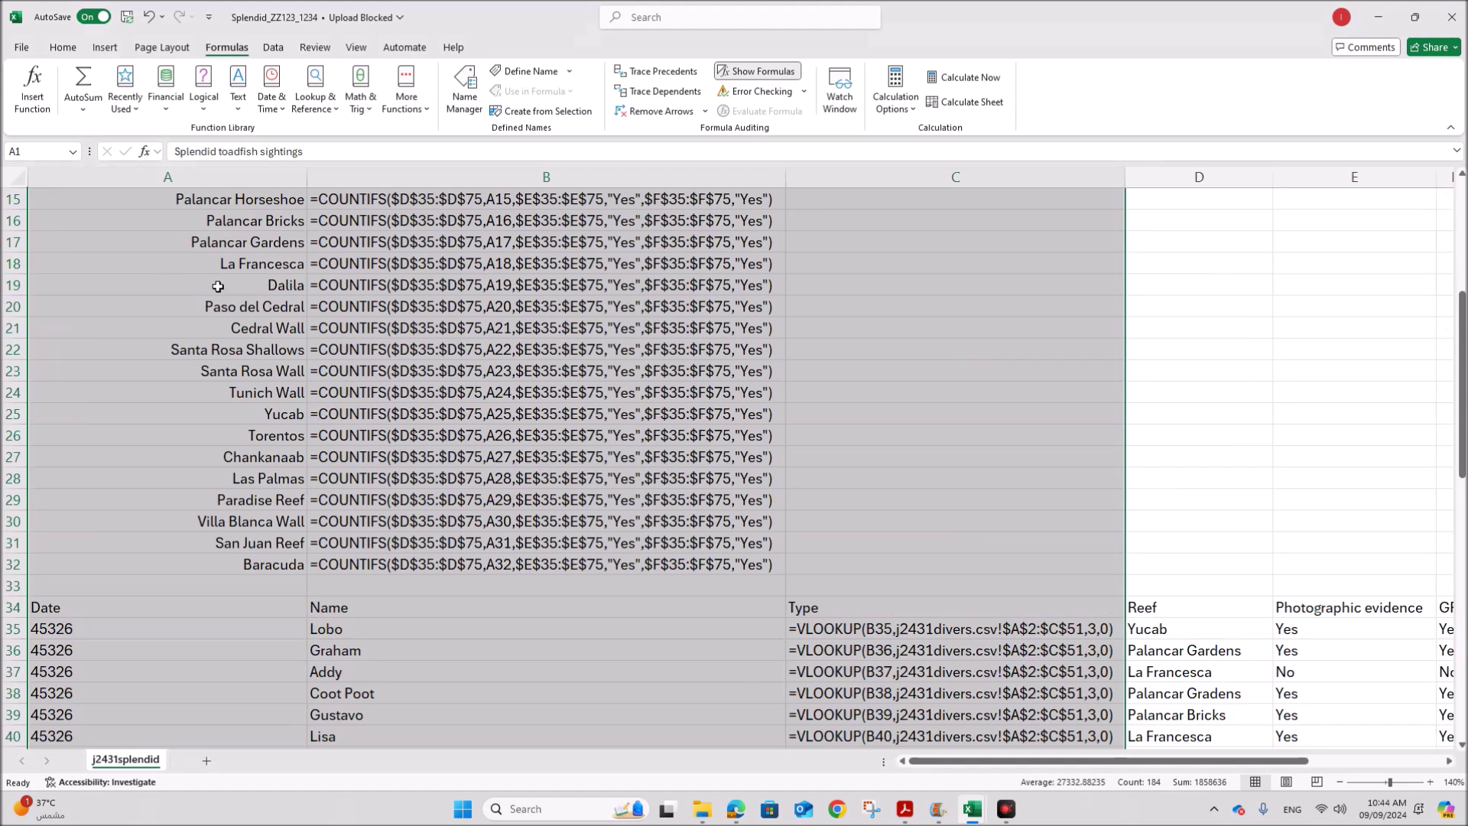
scroll(199, 283, down, 3)
key(ctrl+Home)
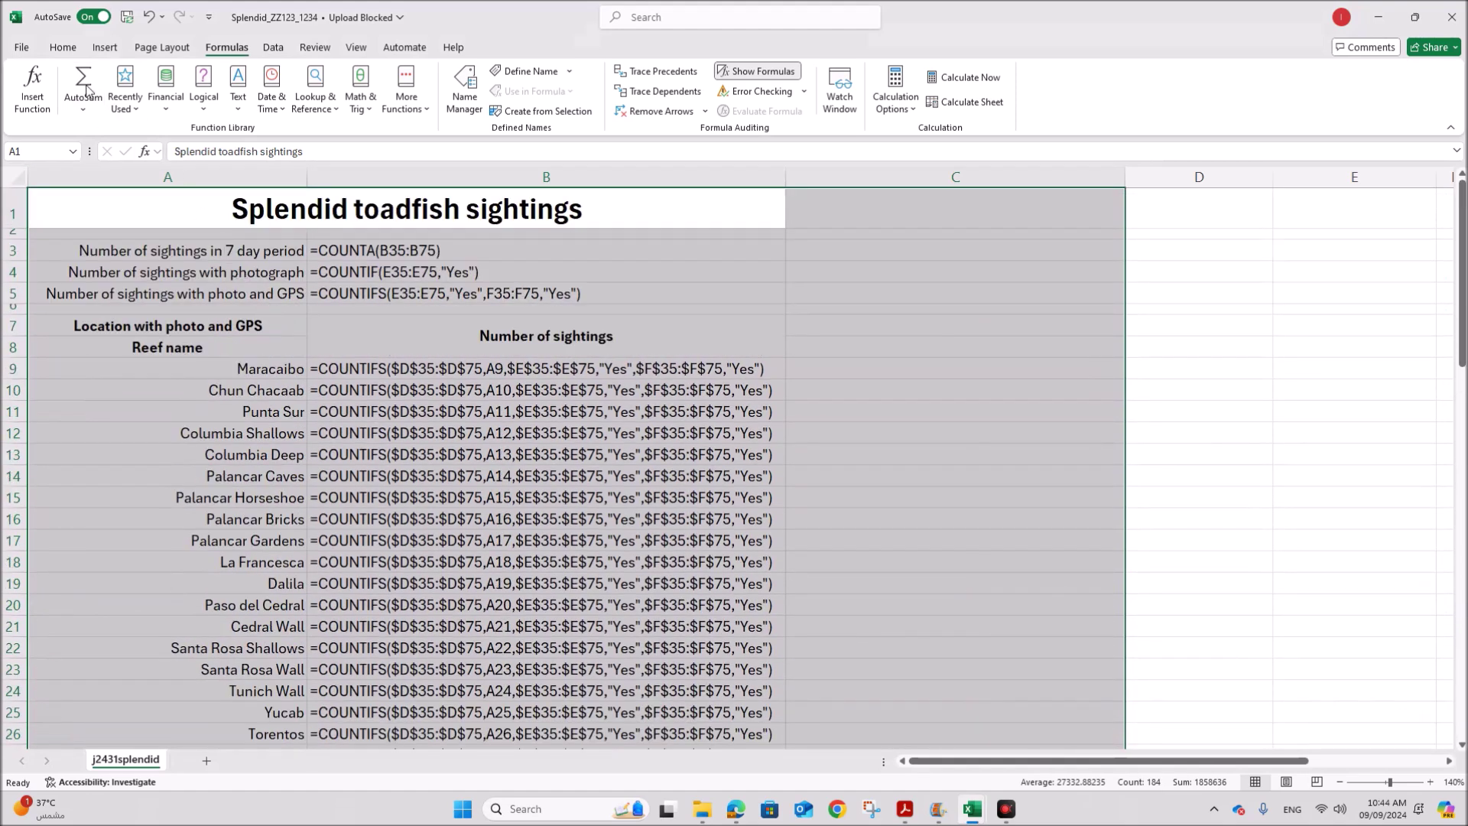
- Open the print settings for the Splendid sheet and set the page to landscape orientation
click(22, 48)
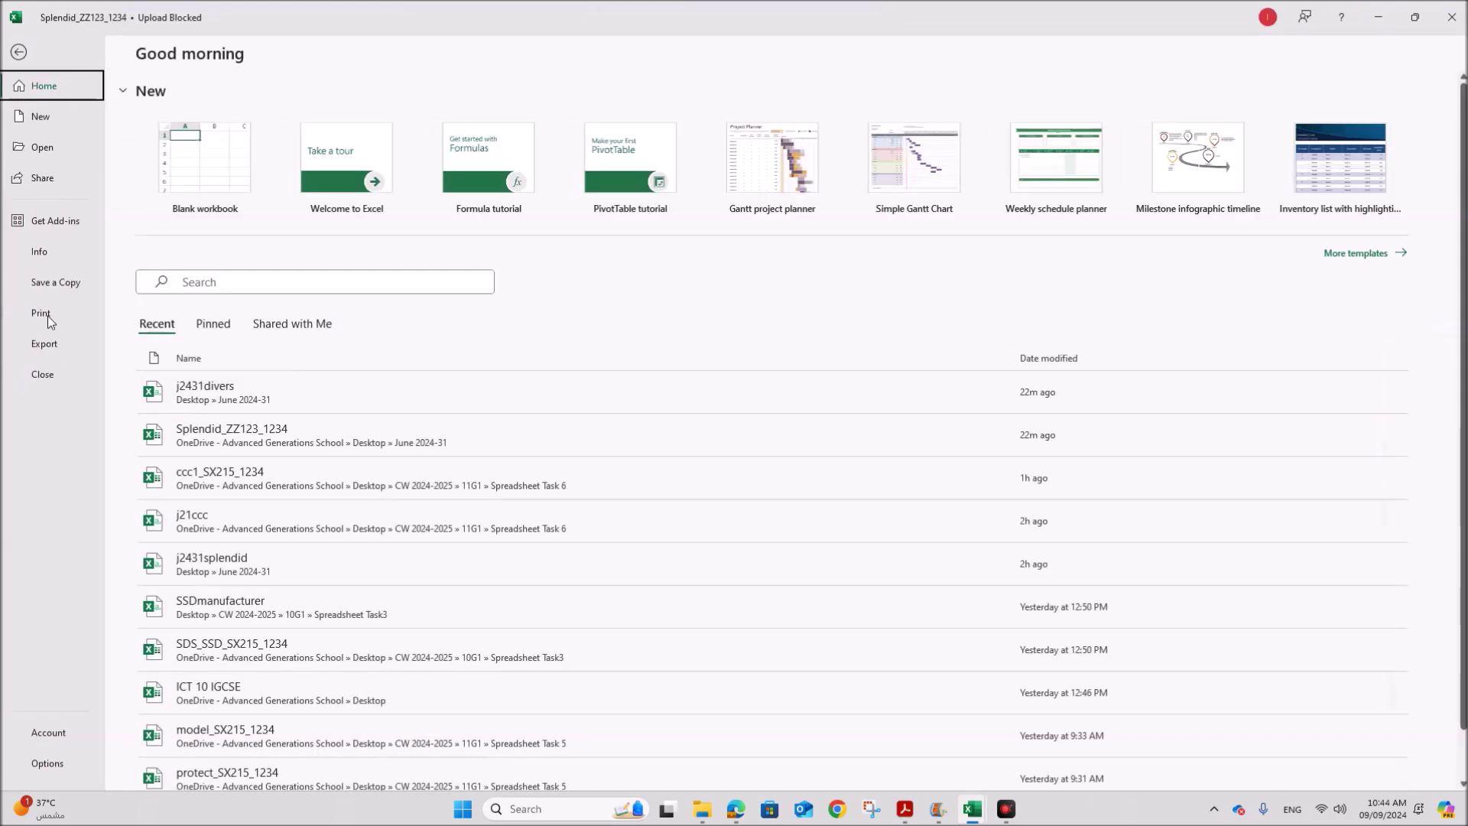
click(41, 313)
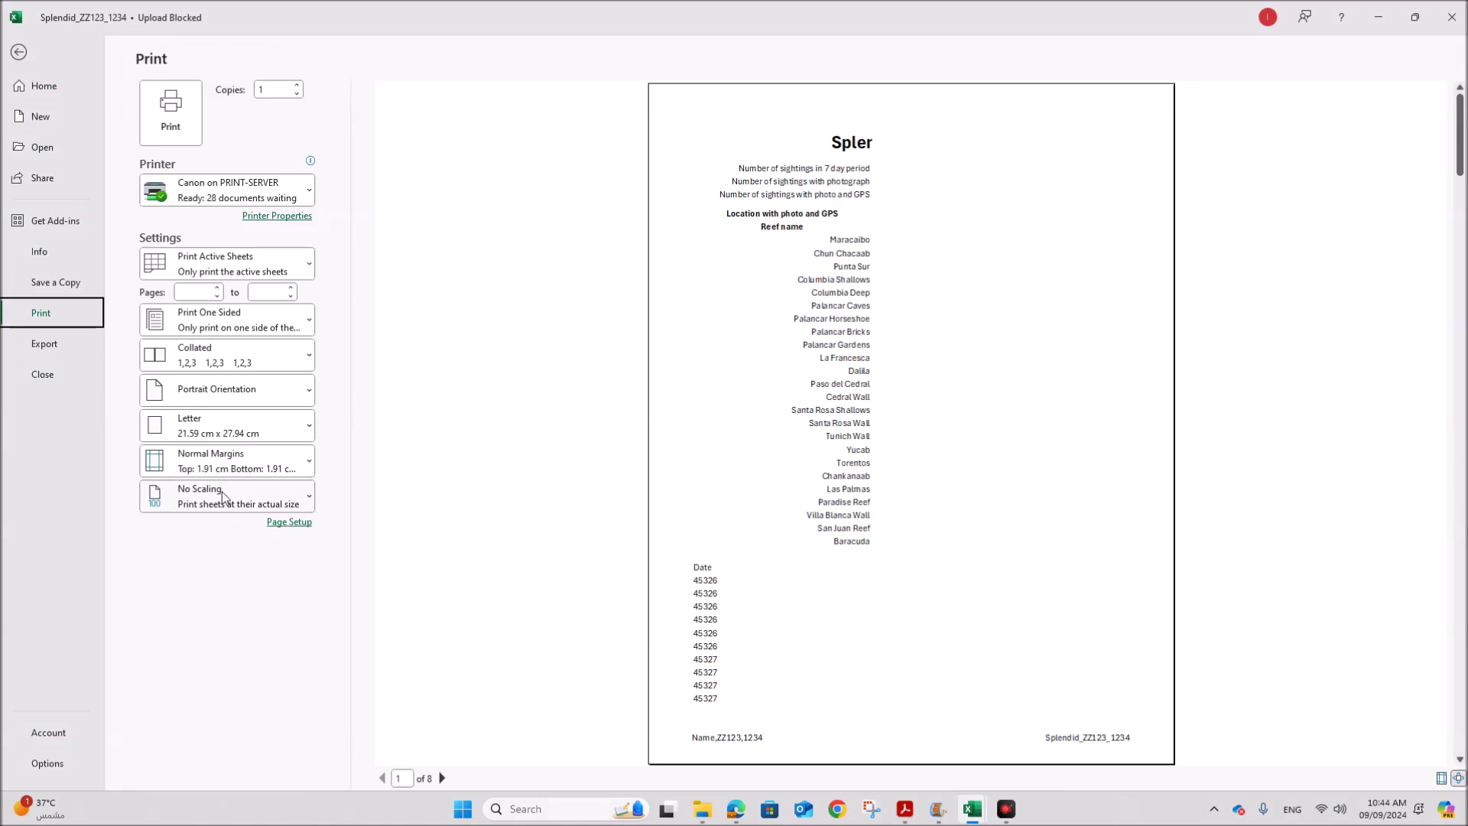
click(238, 393)
click(242, 464)
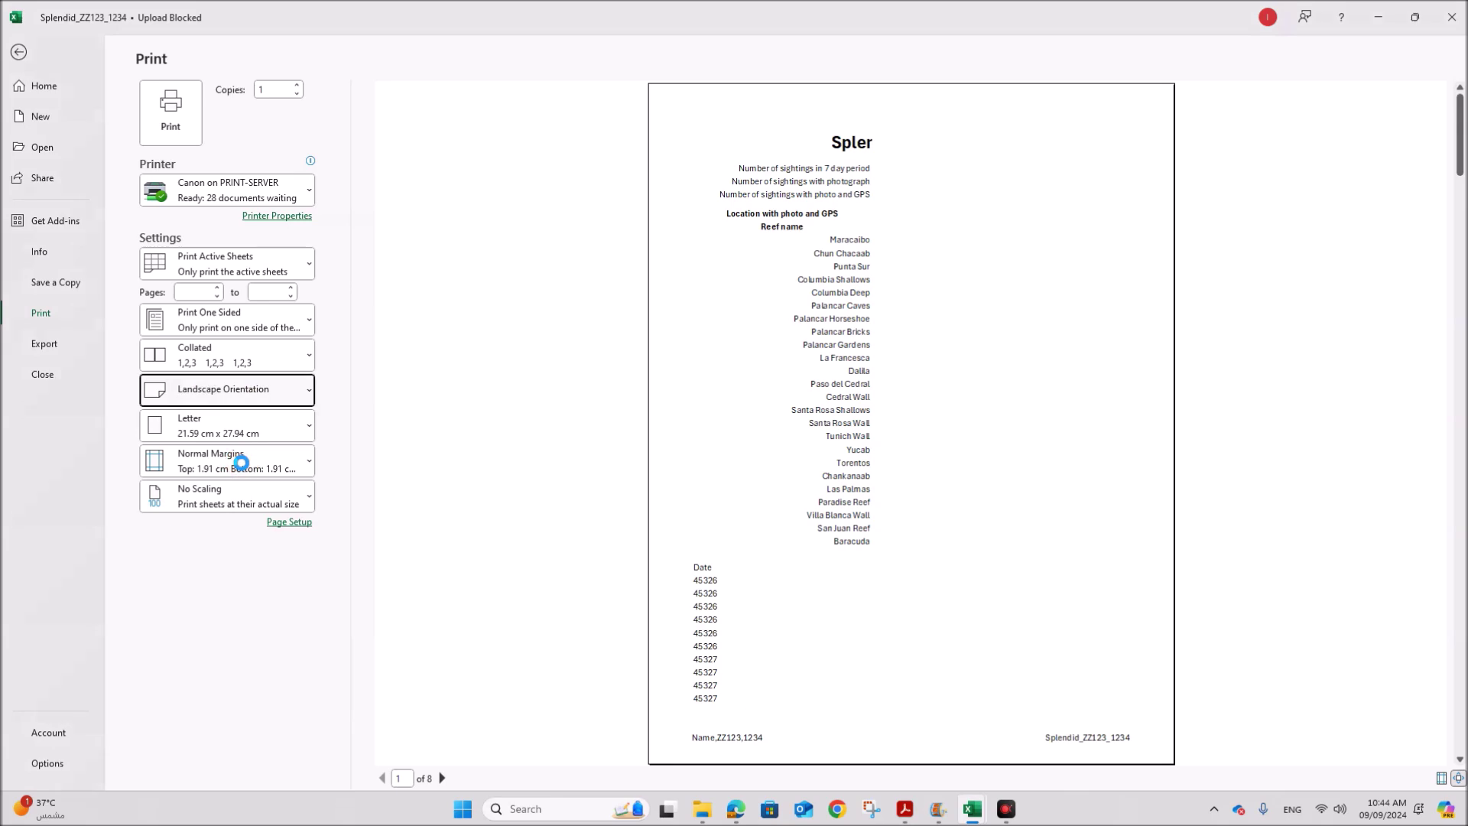
- Turn on row and column headings for the printout in the page setup
click(290, 523)
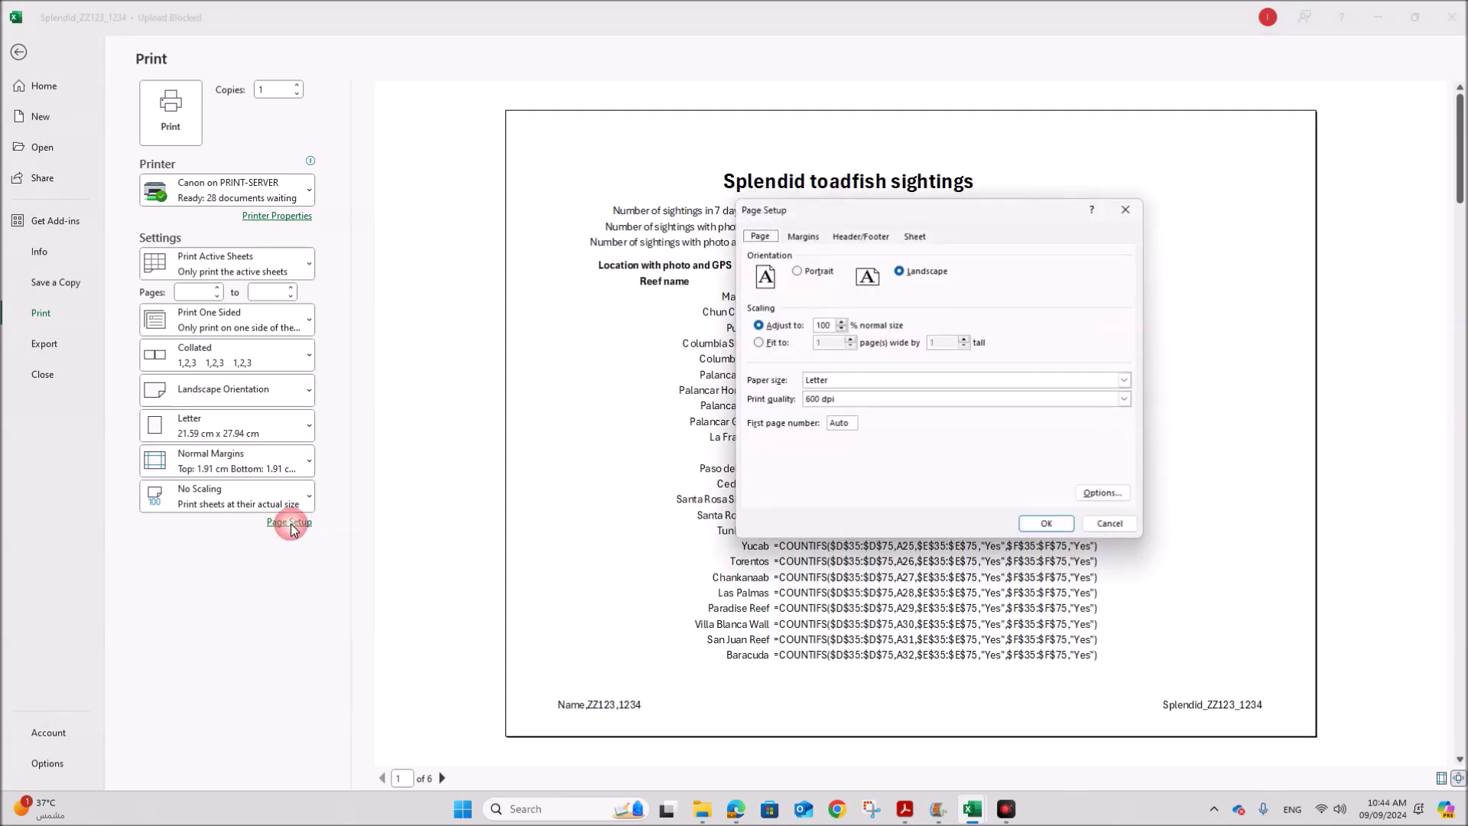
click(916, 236)
drag(887, 208, 727, 177)
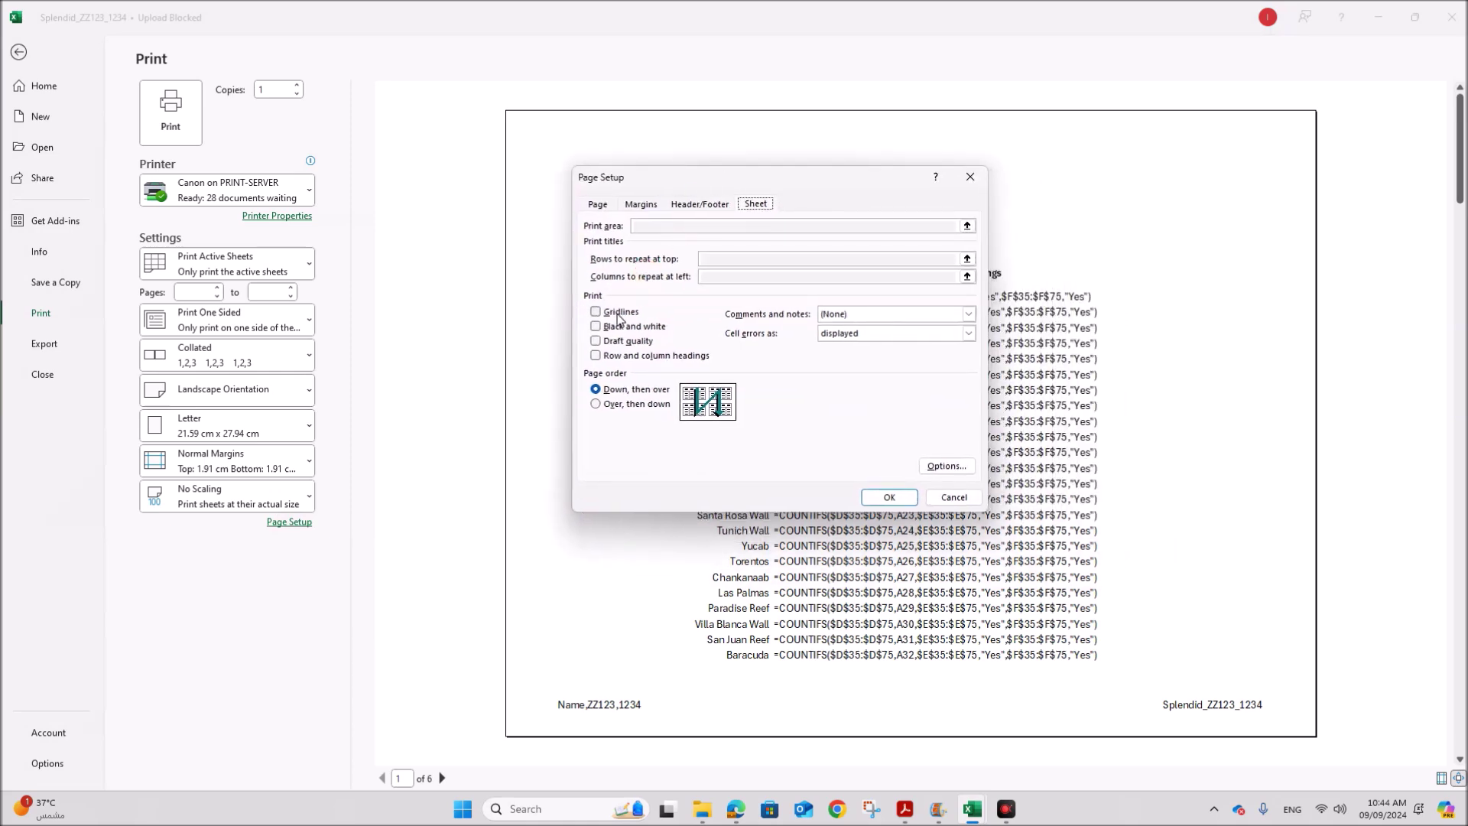
click(618, 357)
click(885, 497)
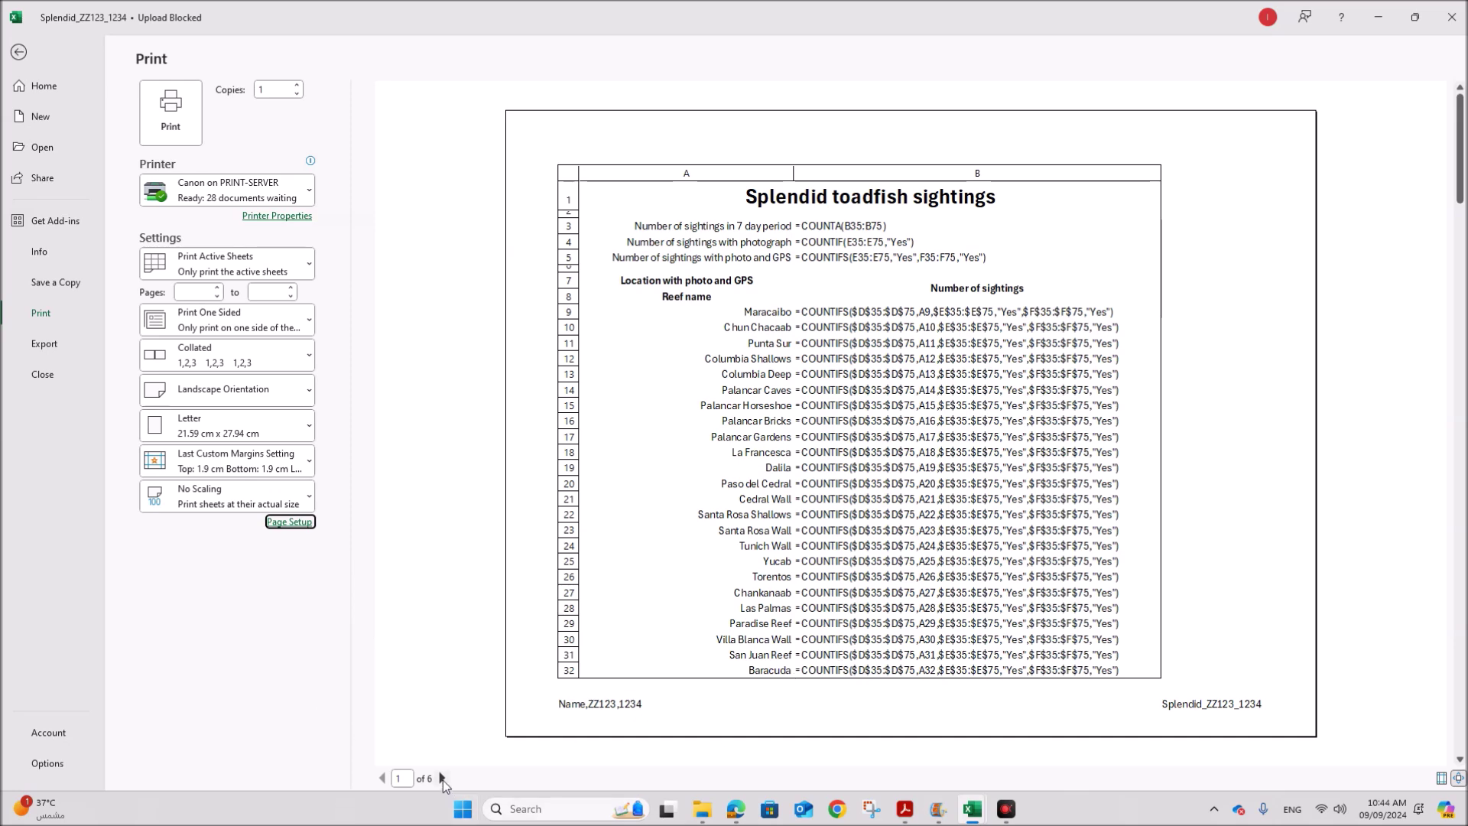
- Page through the print preview to check the formula printout and return to its first page
click(443, 779)
key(Page_Up)
click(905, 809)
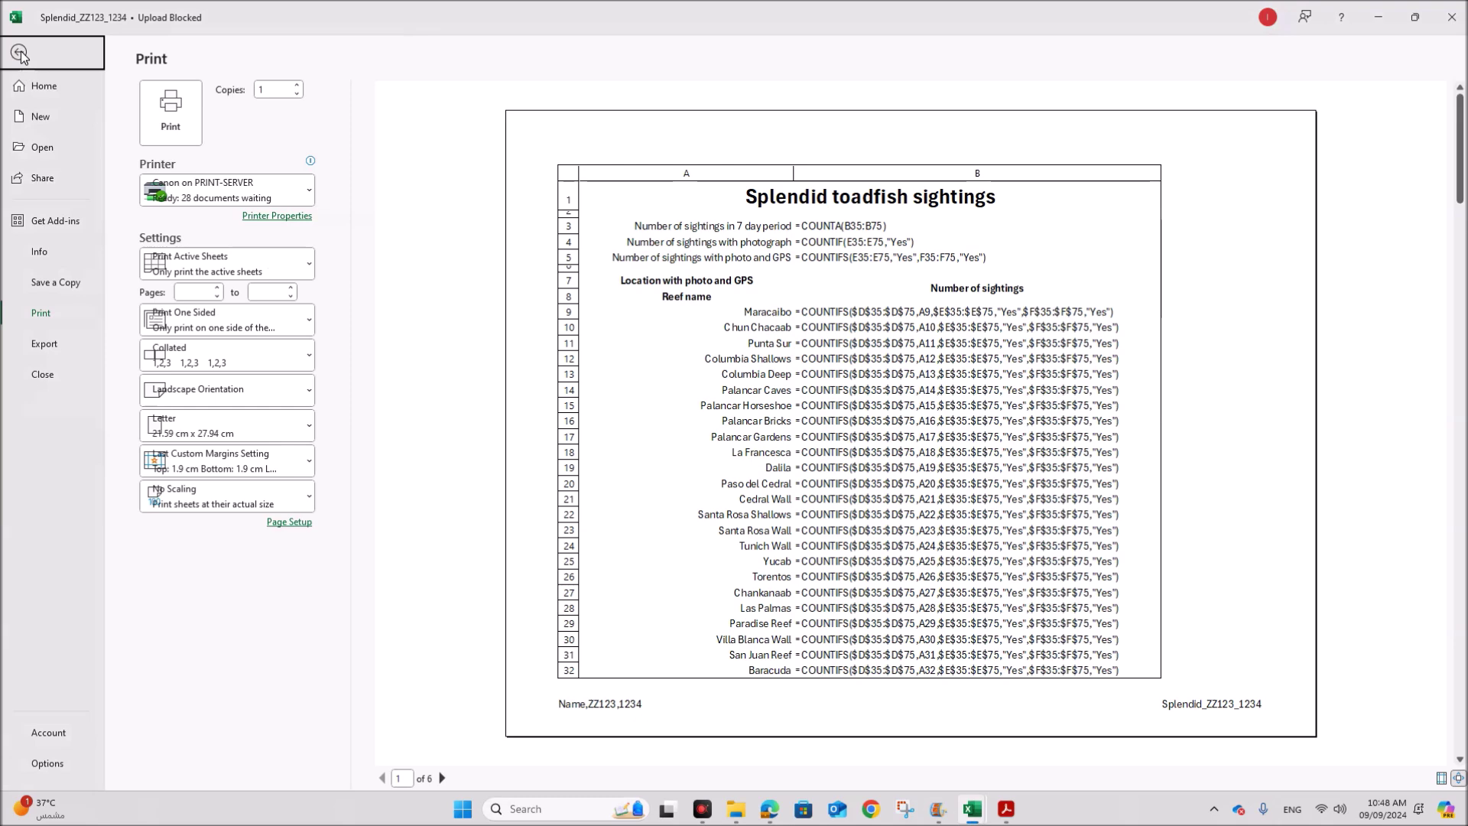
- Leave the print settings and switch the sheet back to showing values instead of formulas
click(19, 54)
click(546, 424)
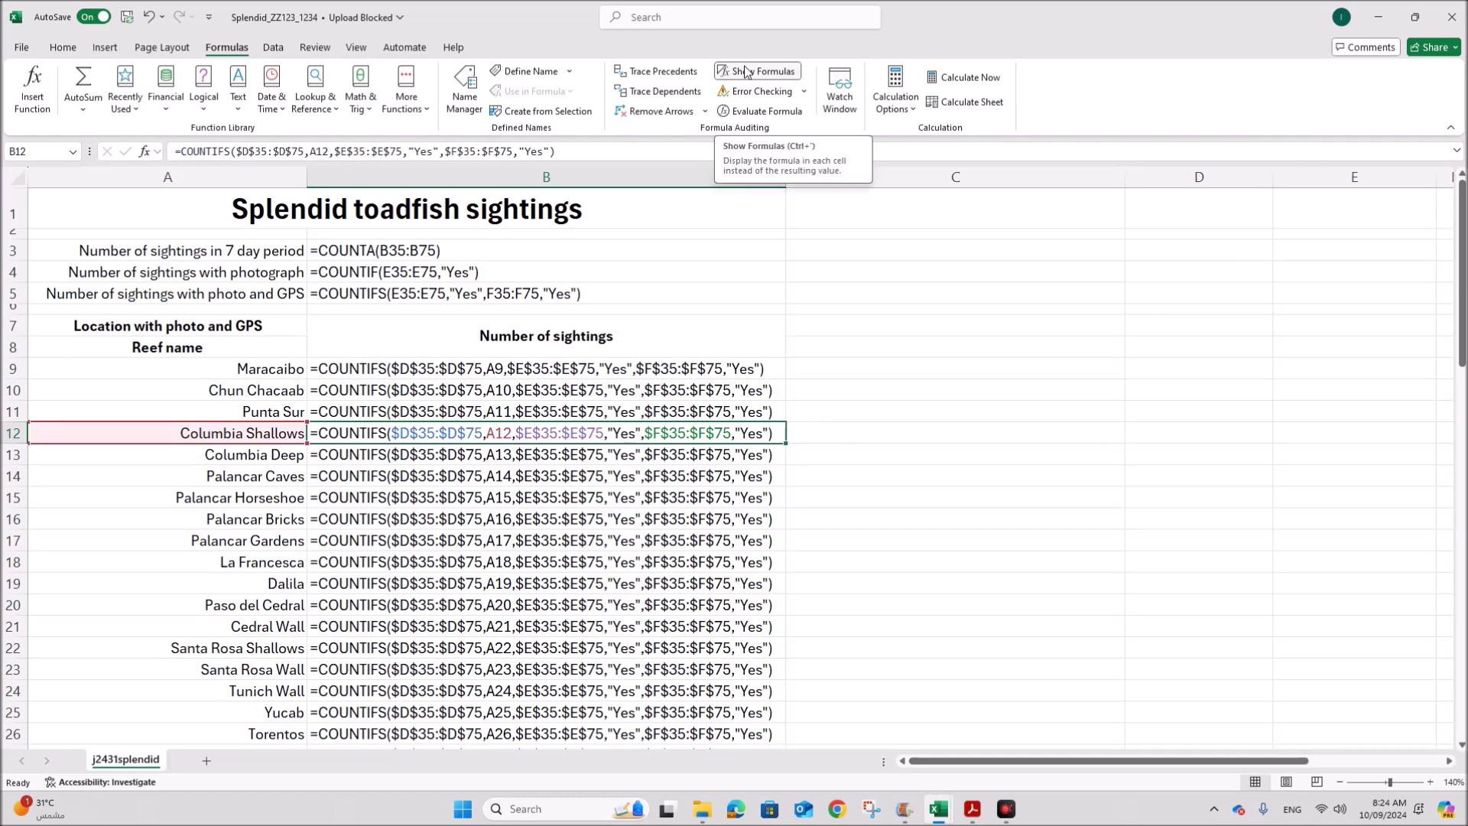
click(746, 71)
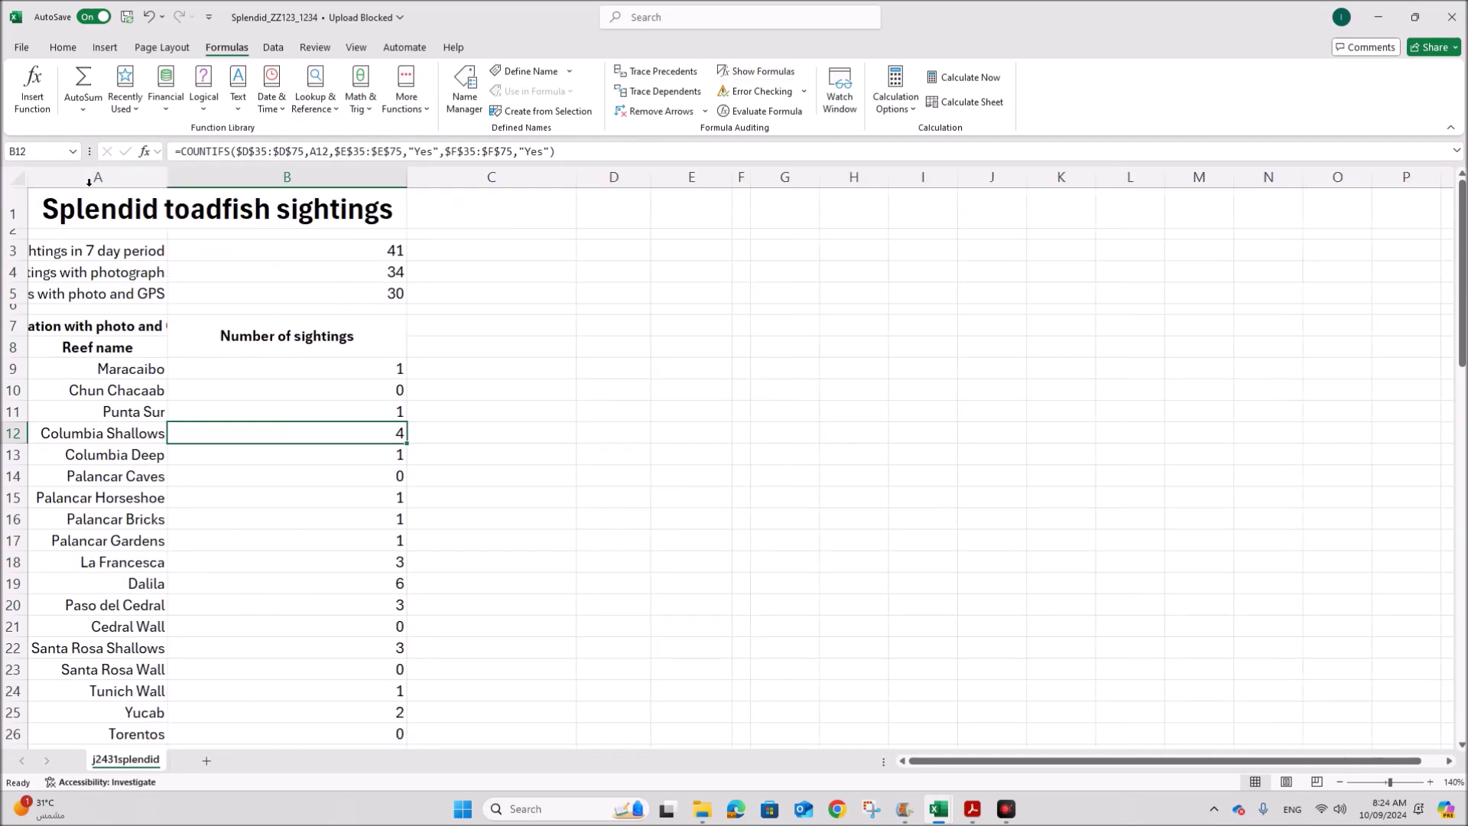
- Narrow all columns together so the Number of sightings heading wraps onto two lines, then auto-fit column A
click(16, 177)
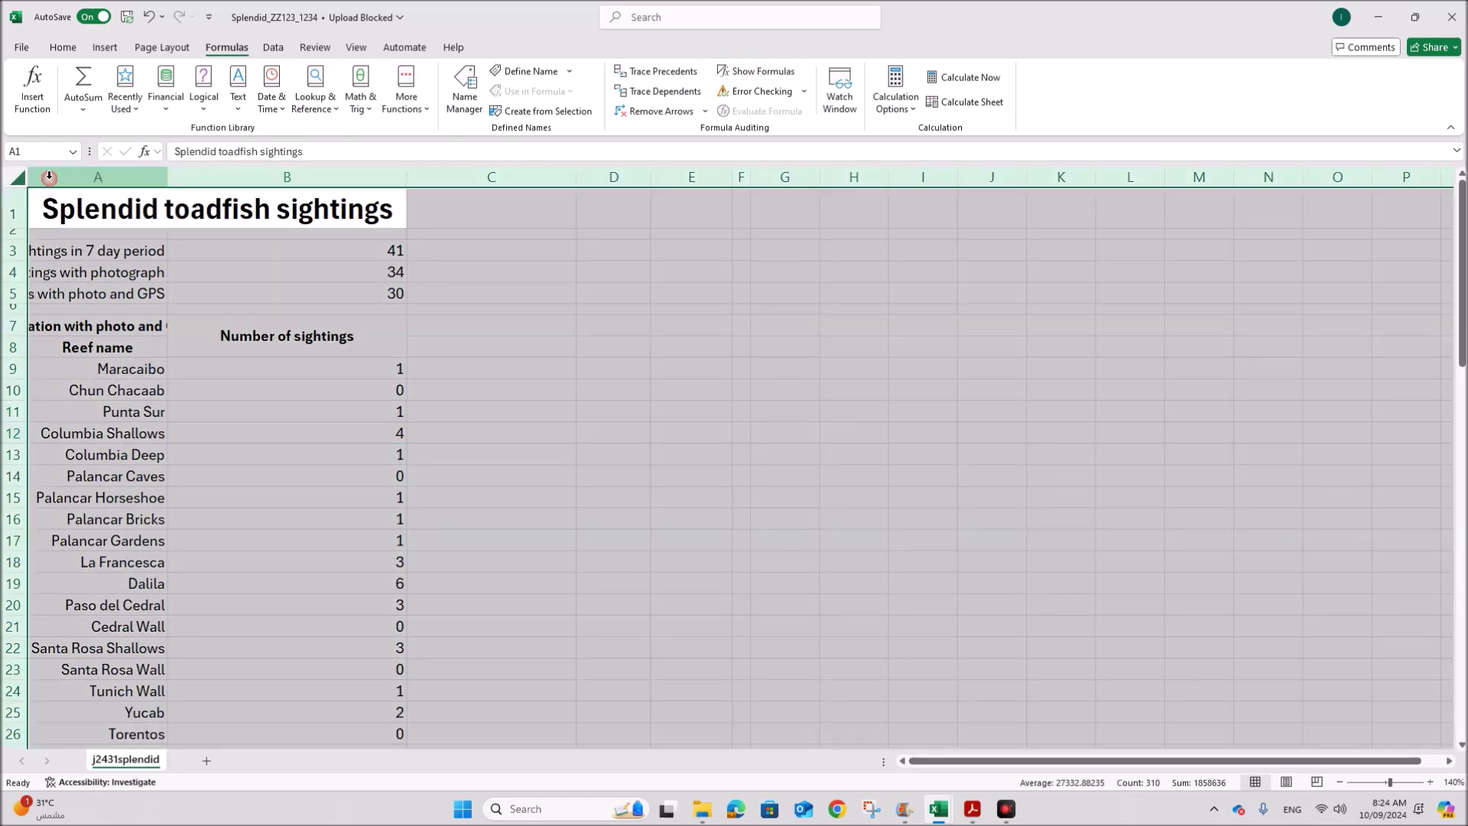
double_click(168, 177)
drag(448, 184, 413, 184)
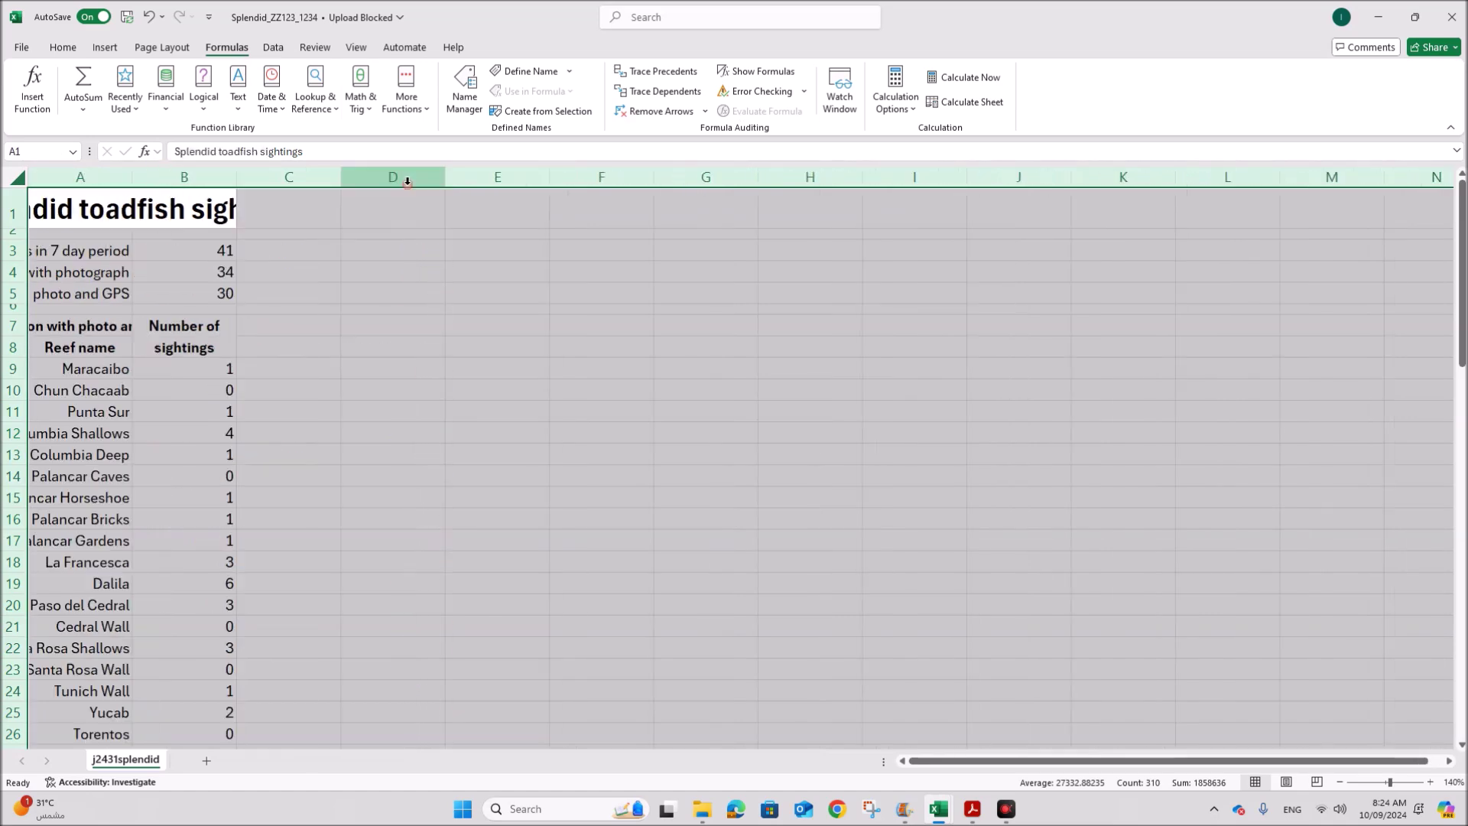
click(567, 405)
double_click(131, 177)
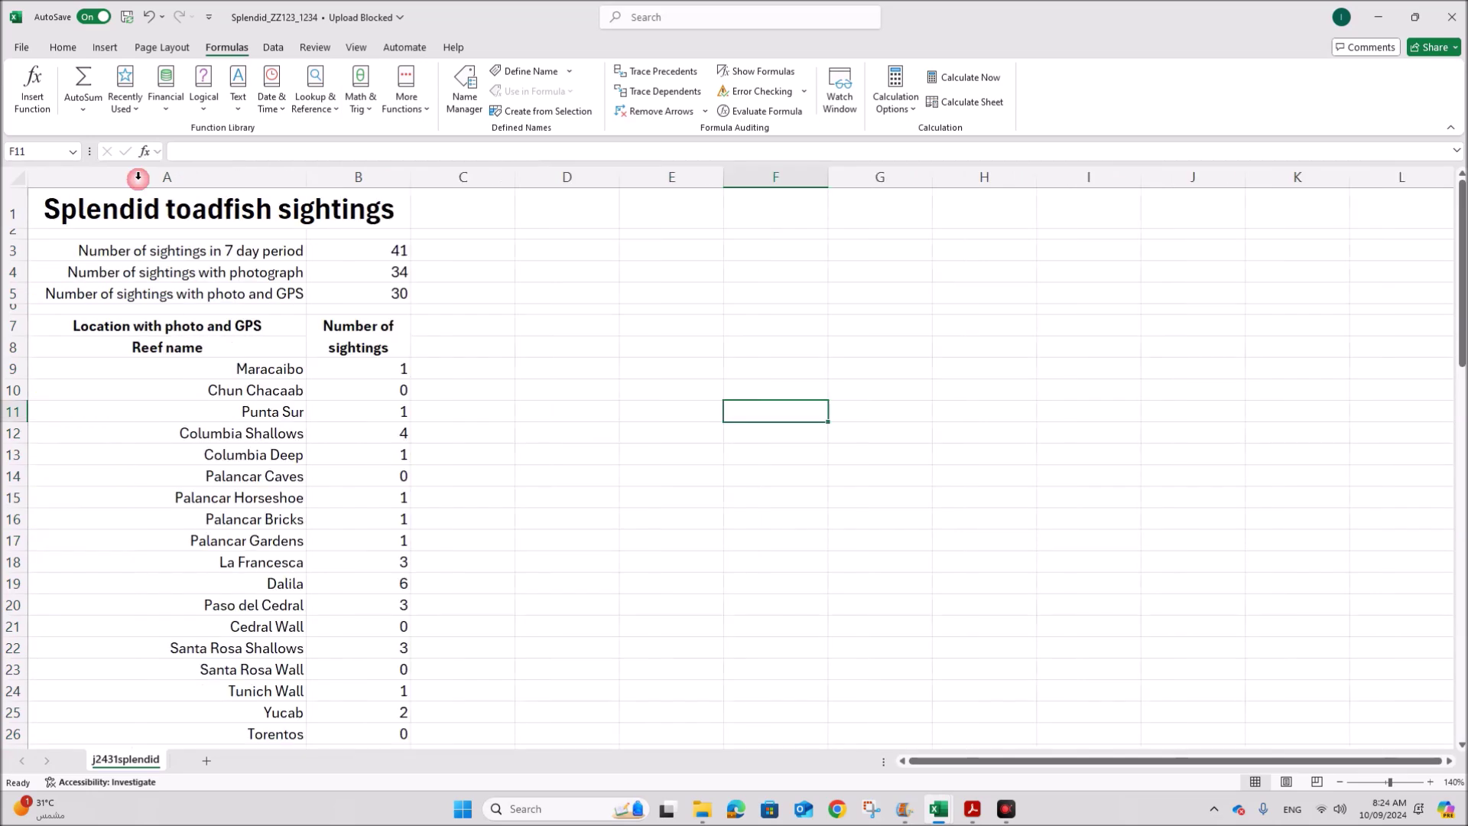
click(471, 431)
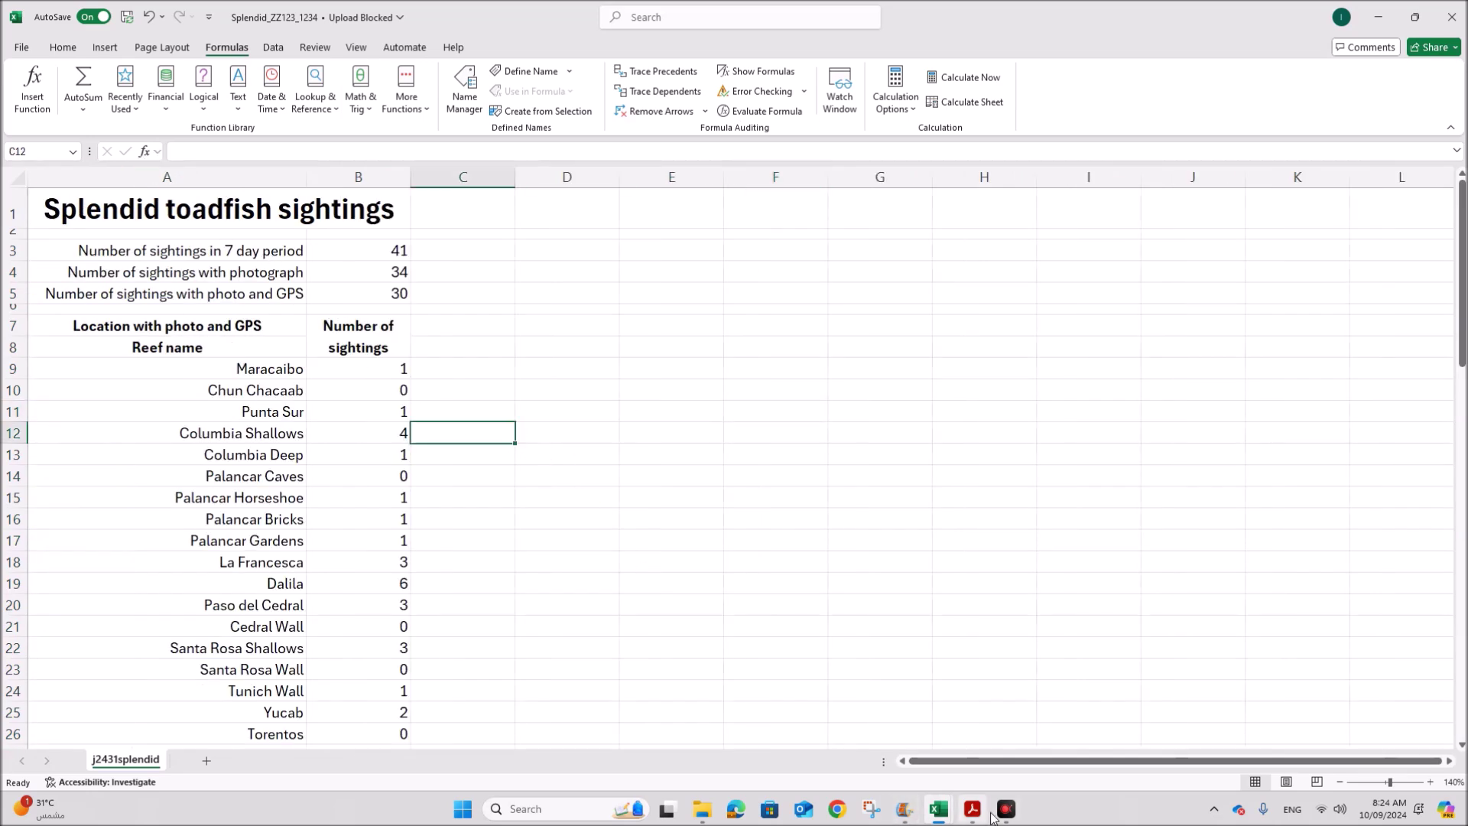
- Read question 9 in the paper on selecting rows with sightings and placing a screenshot in the Evidence Document
click(945, 783)
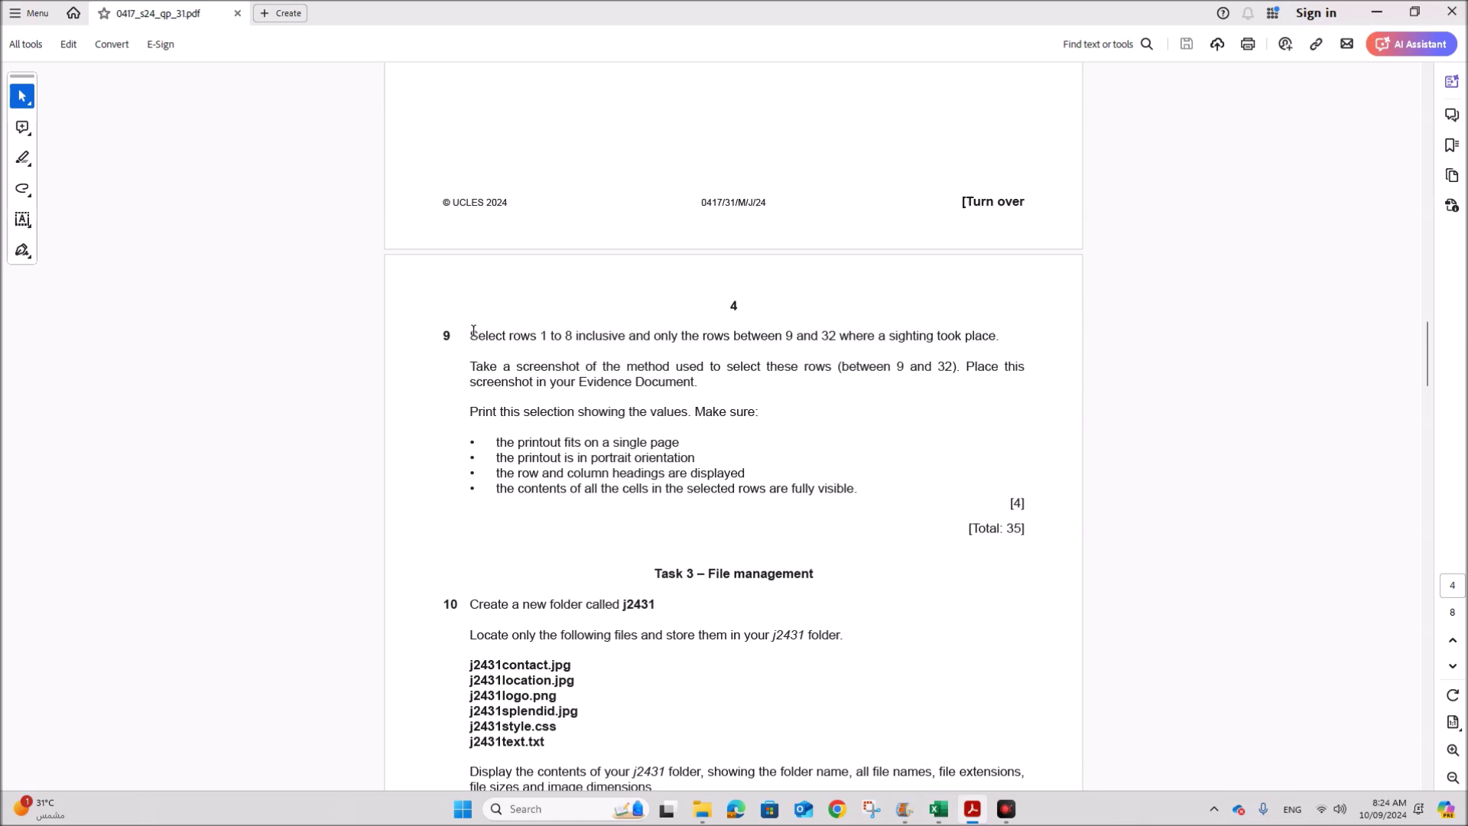
drag(471, 335, 1001, 335)
drag(471, 368, 956, 370)
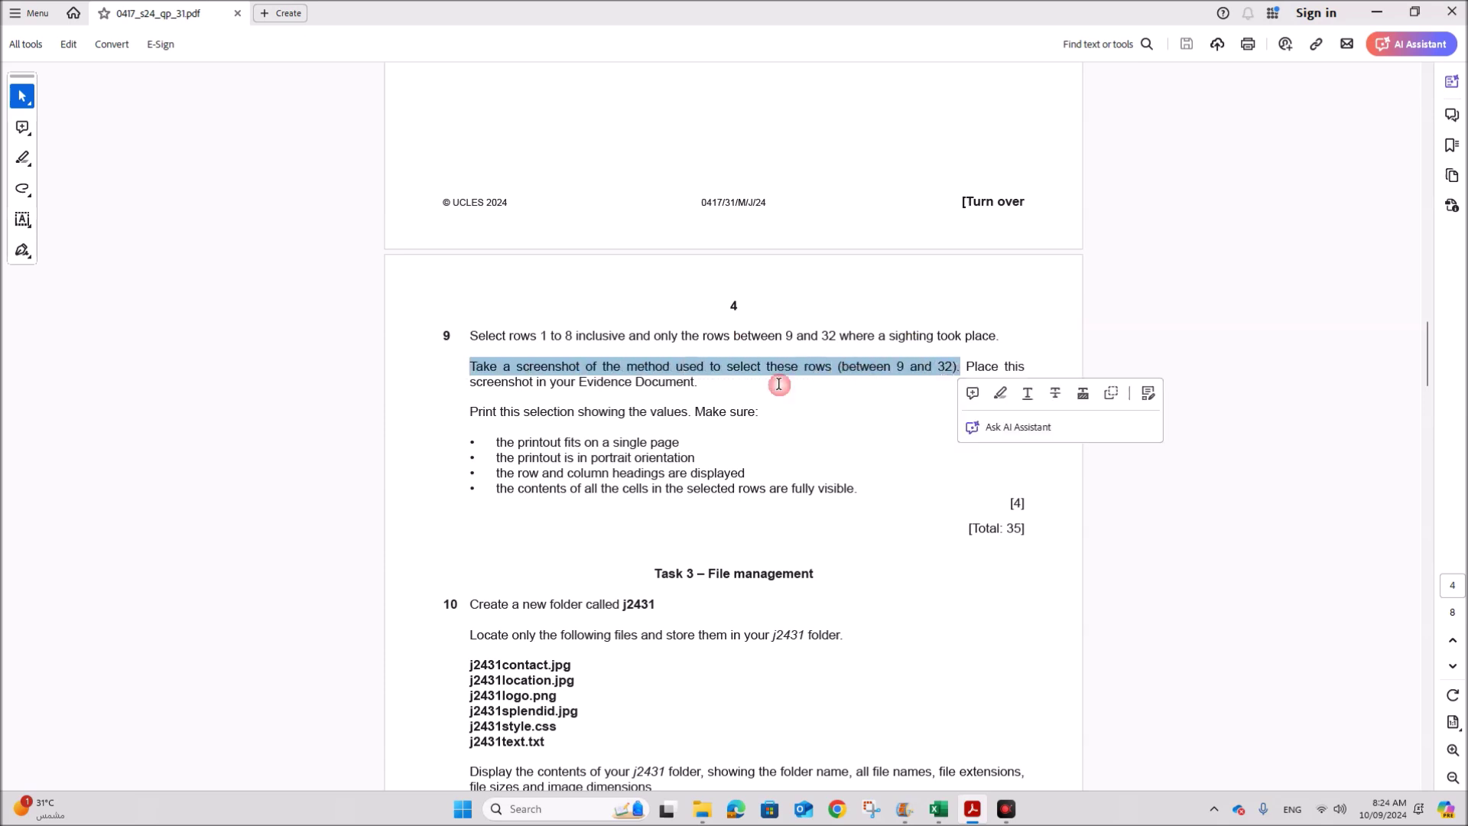
drag(501, 381, 663, 384)
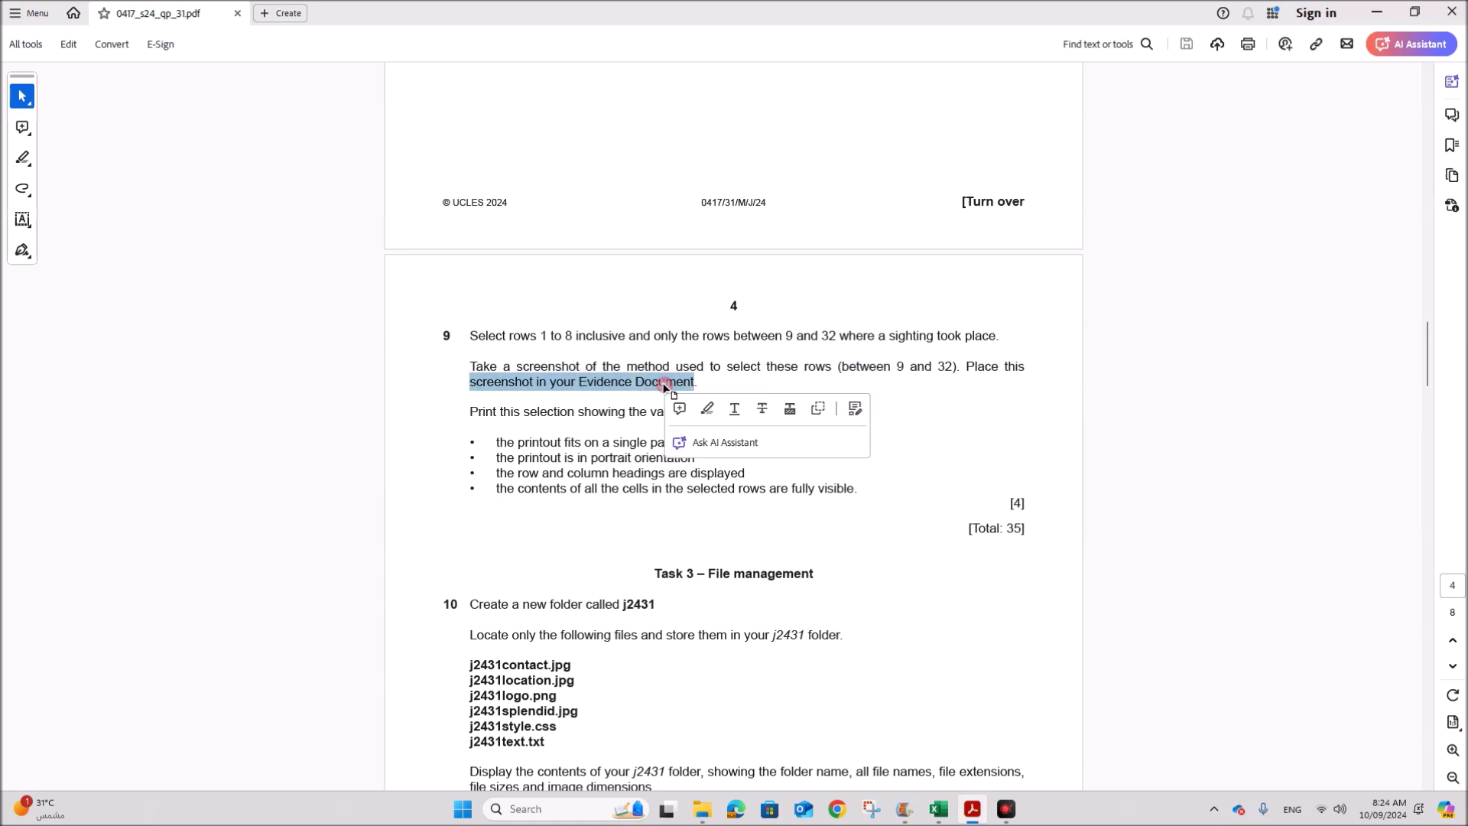
- Recheck question 9's condition for rows 9 to 32, and examine the reef sighting counts in the Splendid workbook
click(612, 382)
drag(757, 335, 999, 339)
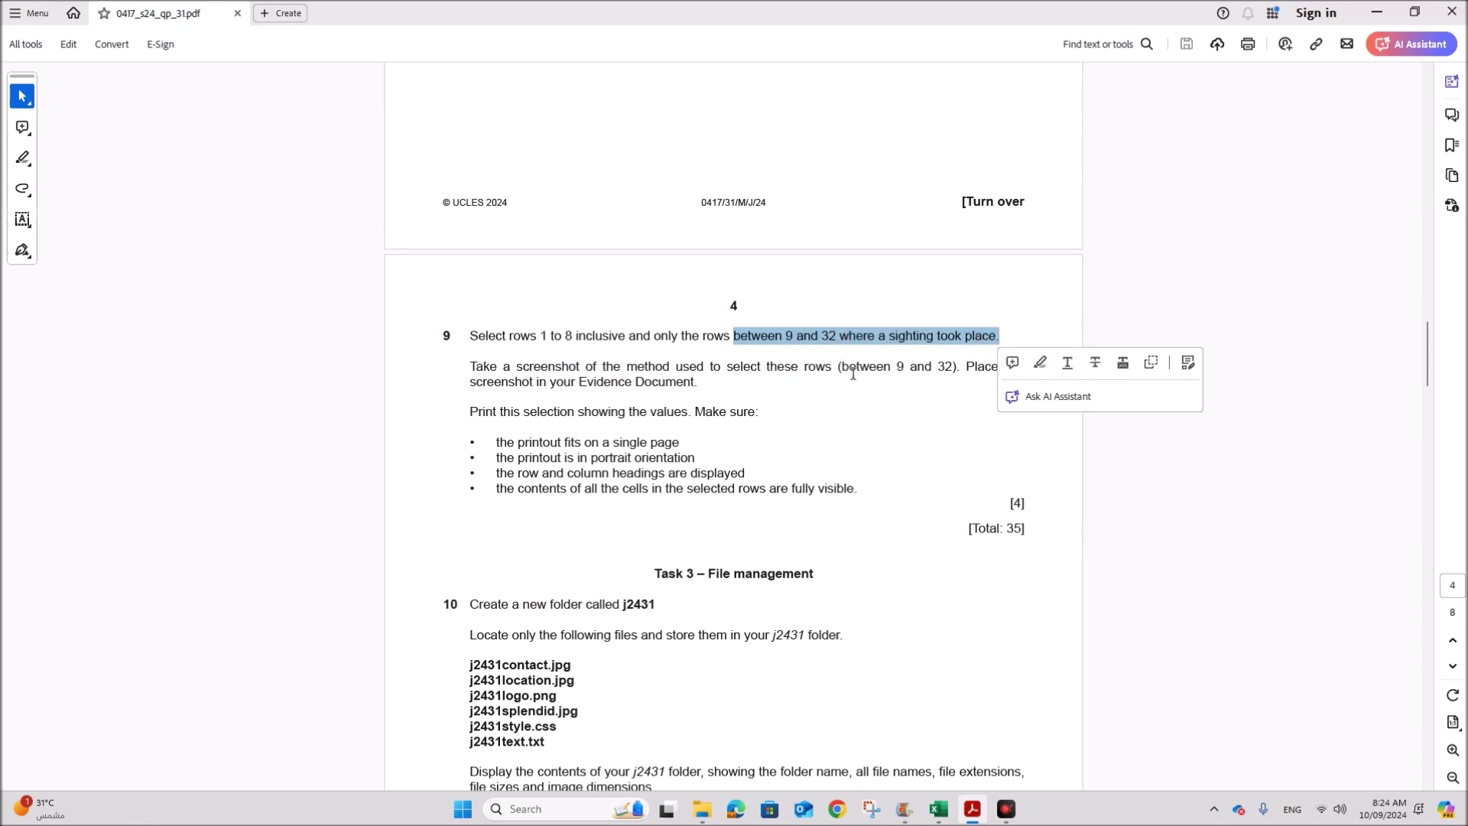
mouse_move(939, 809)
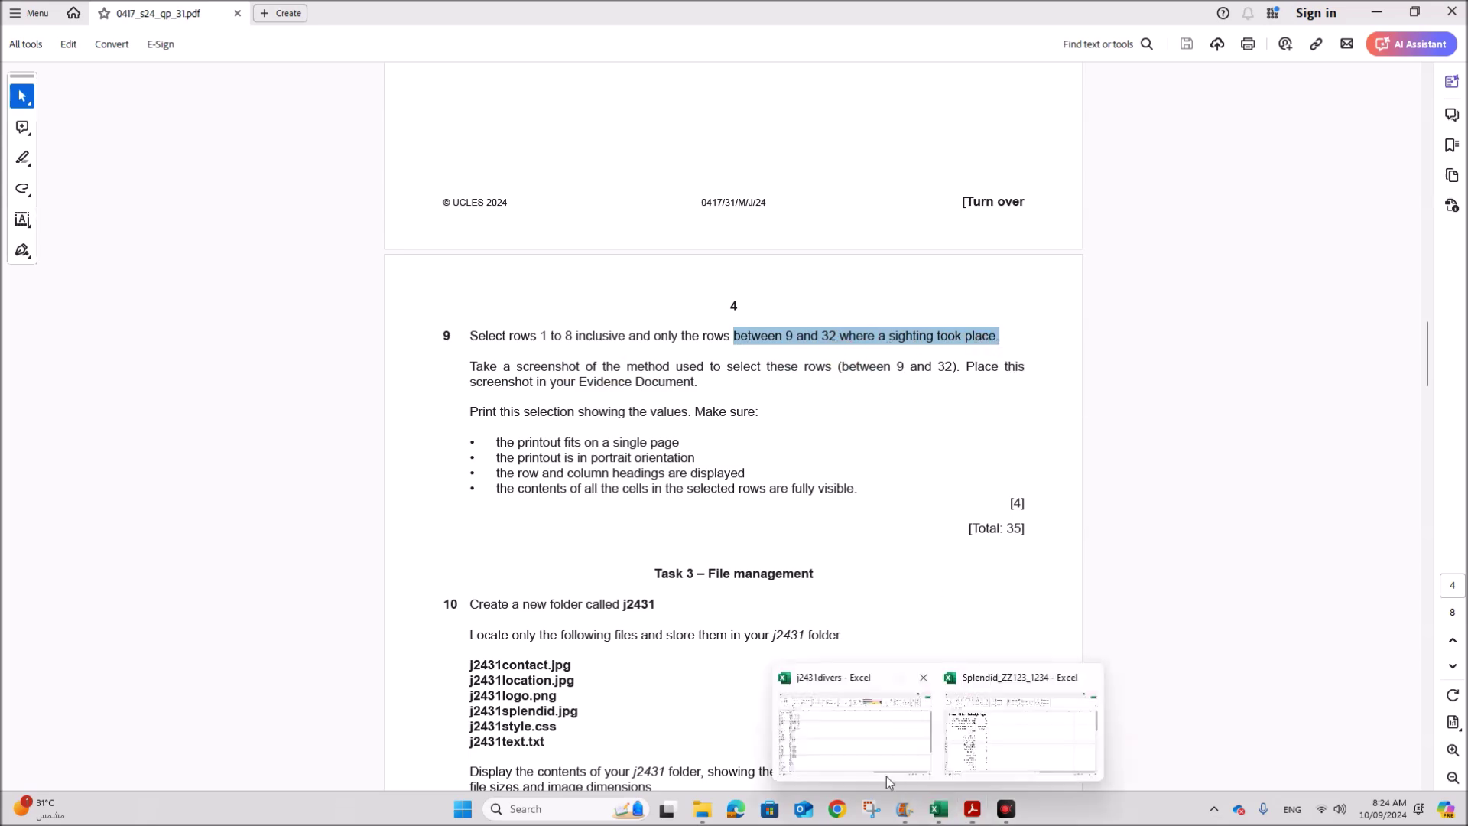
click(988, 746)
click(251, 469)
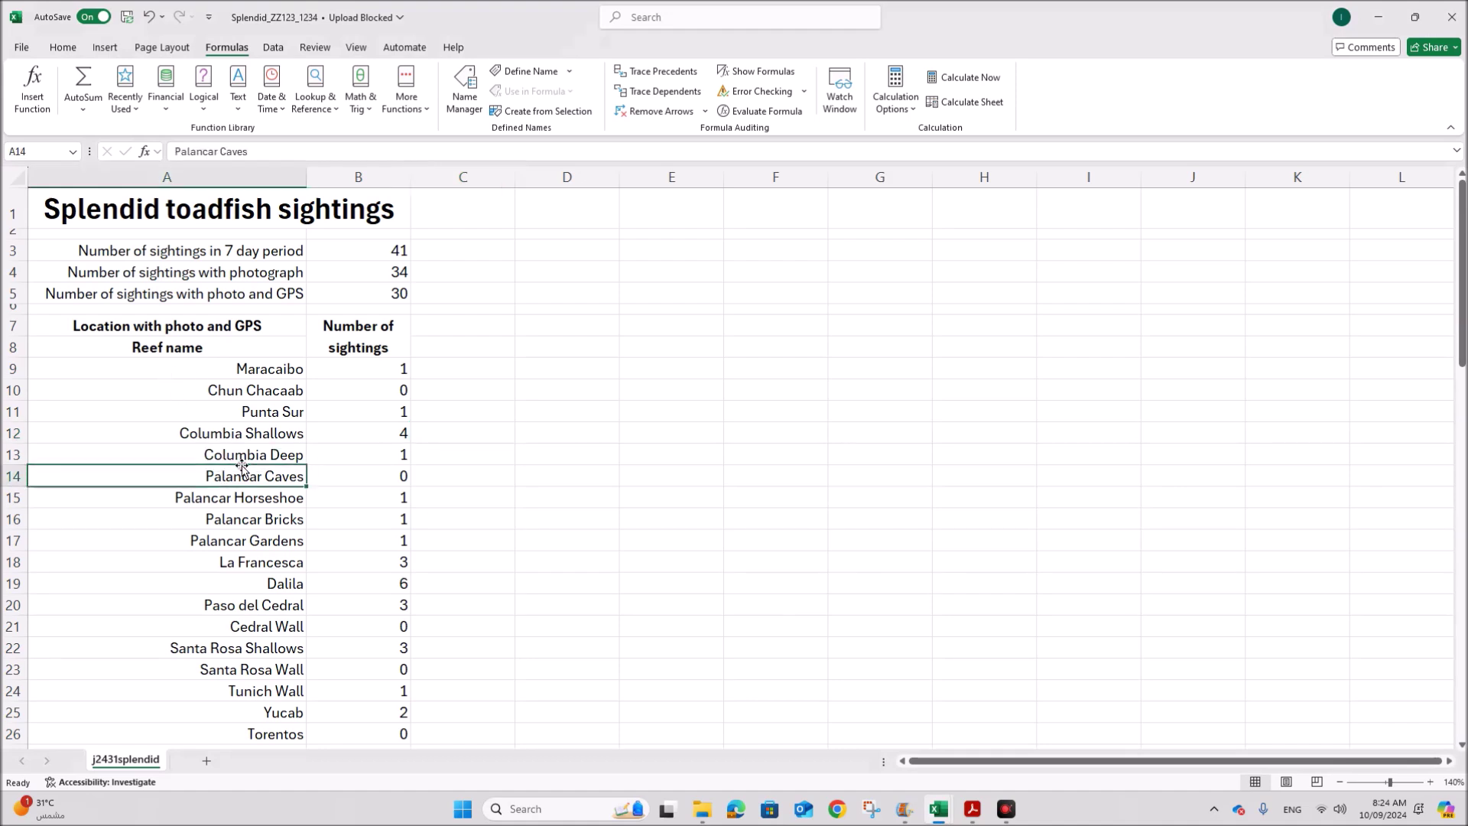
click(279, 430)
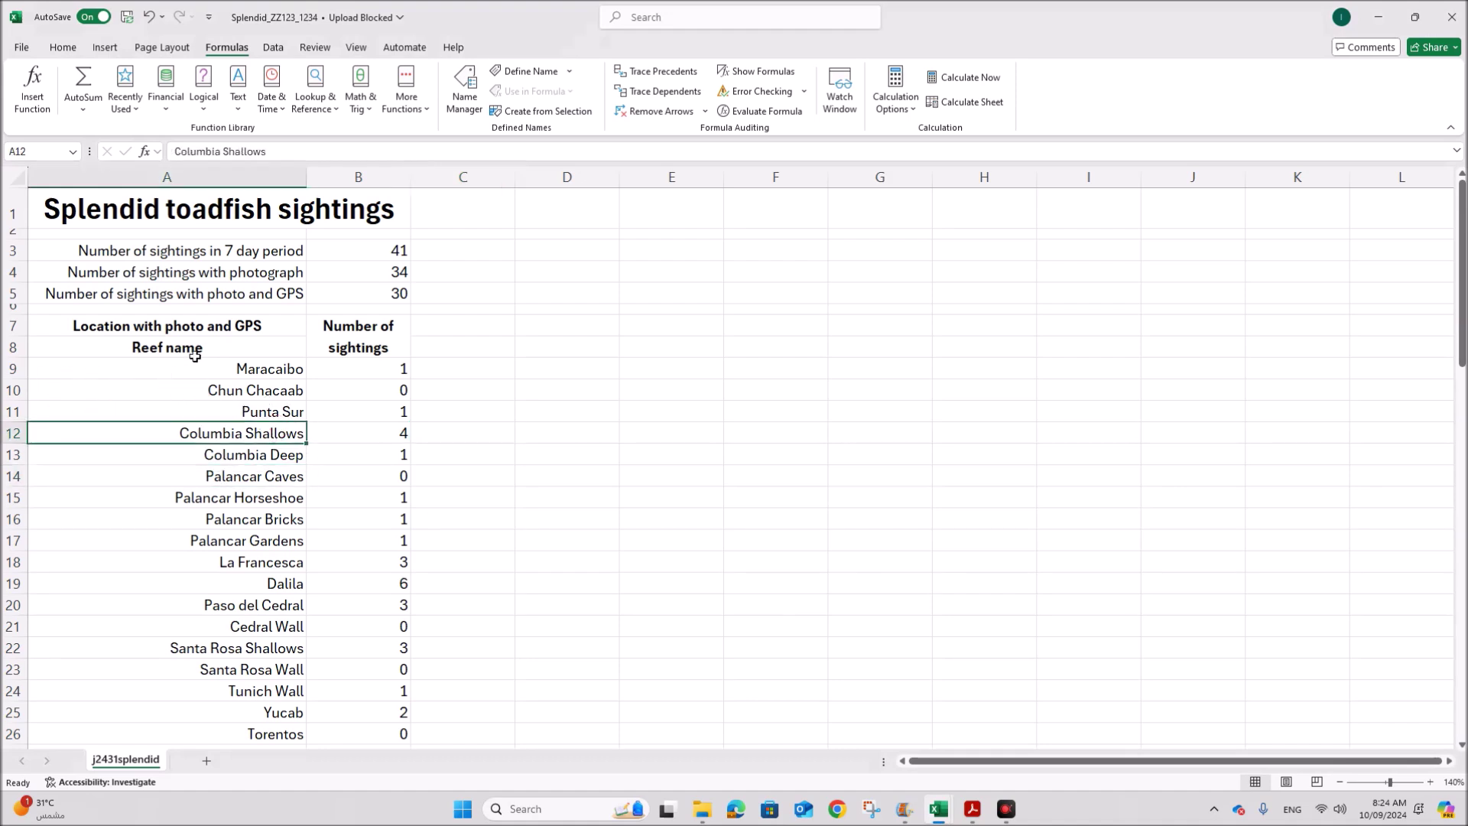
click(252, 464)
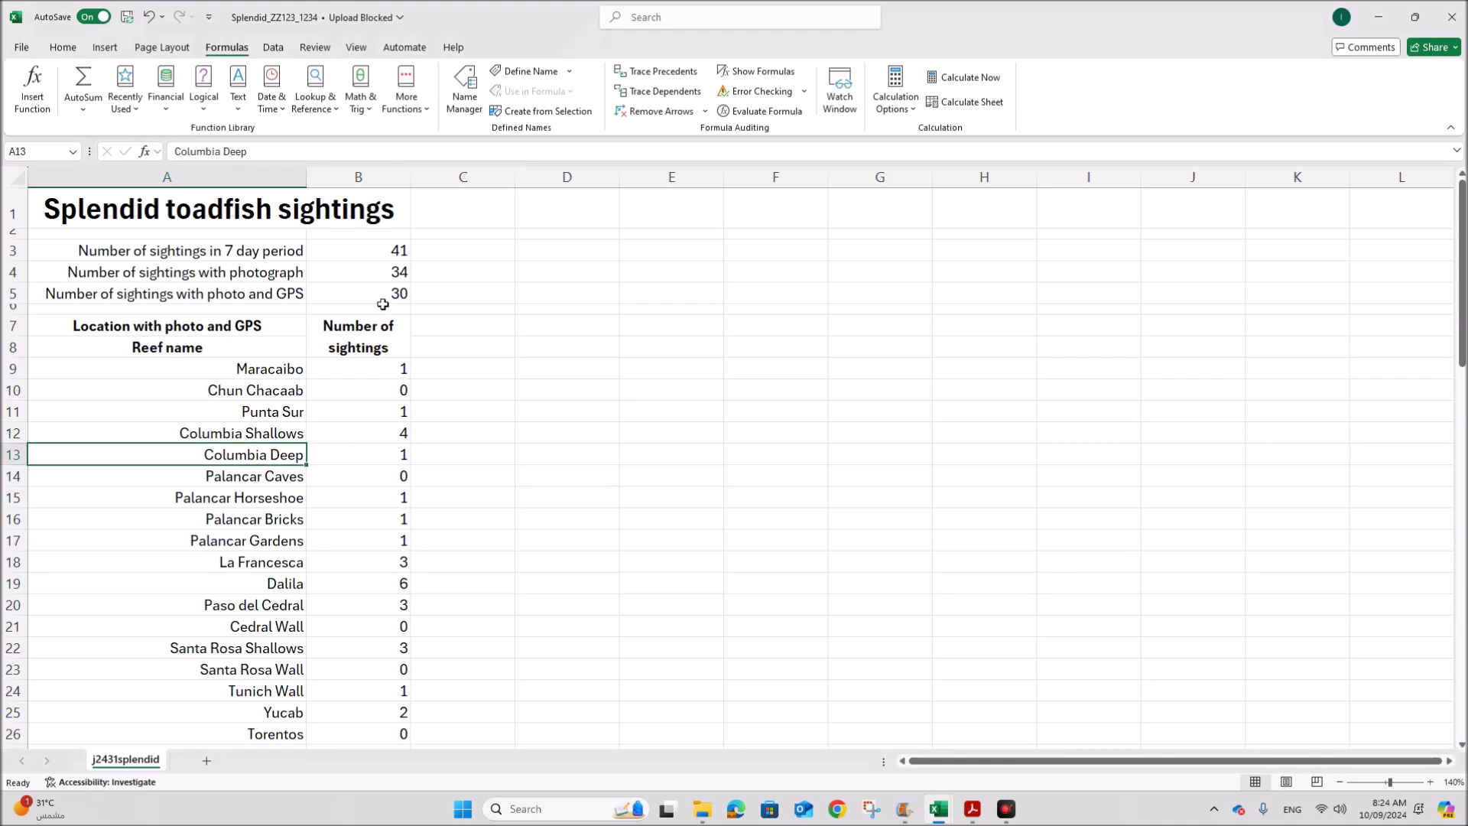
drag(386, 388, 387, 524)
click(367, 390)
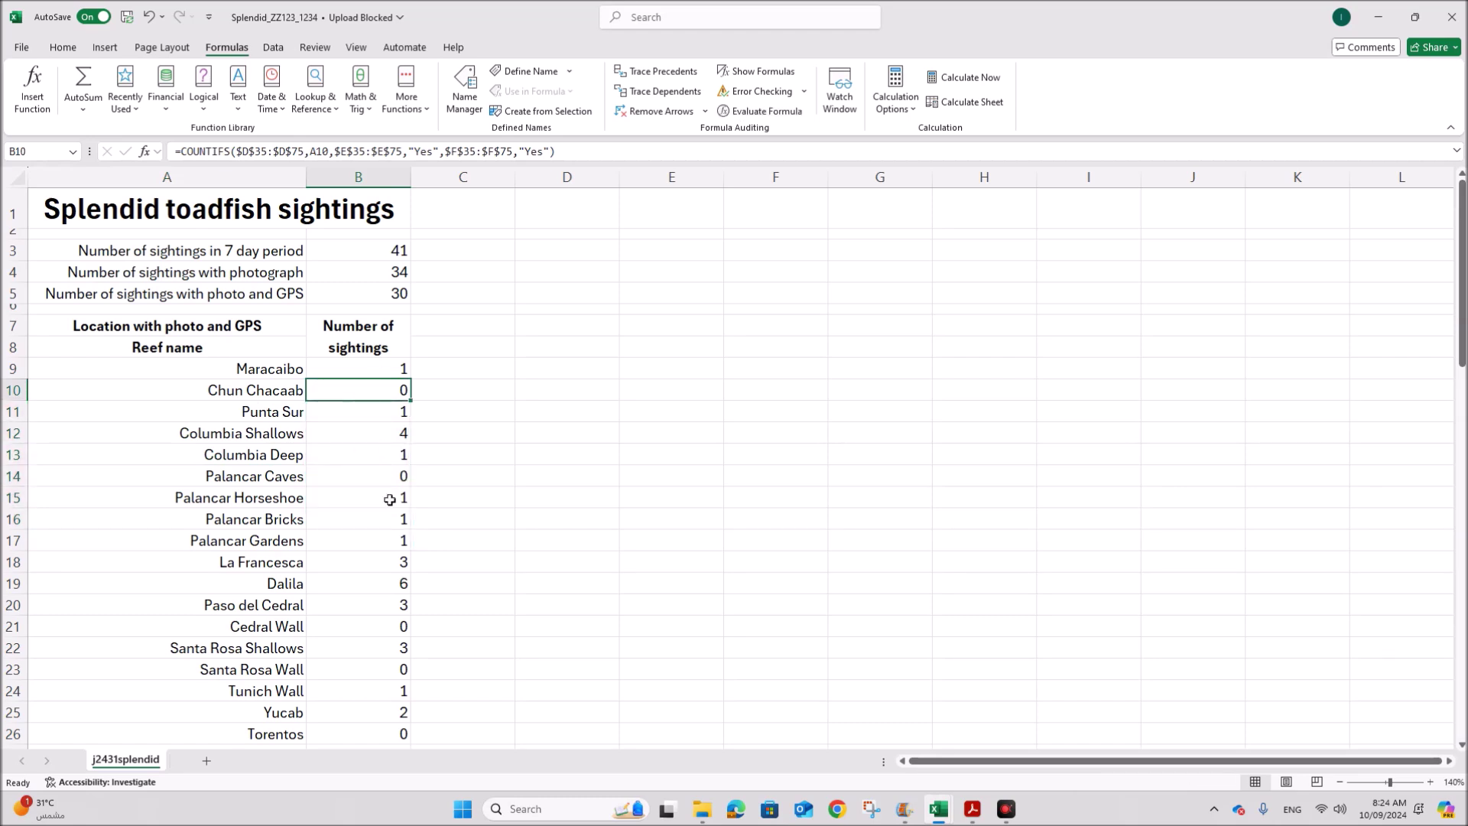
- Add filters to the reef table and set up a Number of sightings filter for values that do not equal 0
click(360, 473)
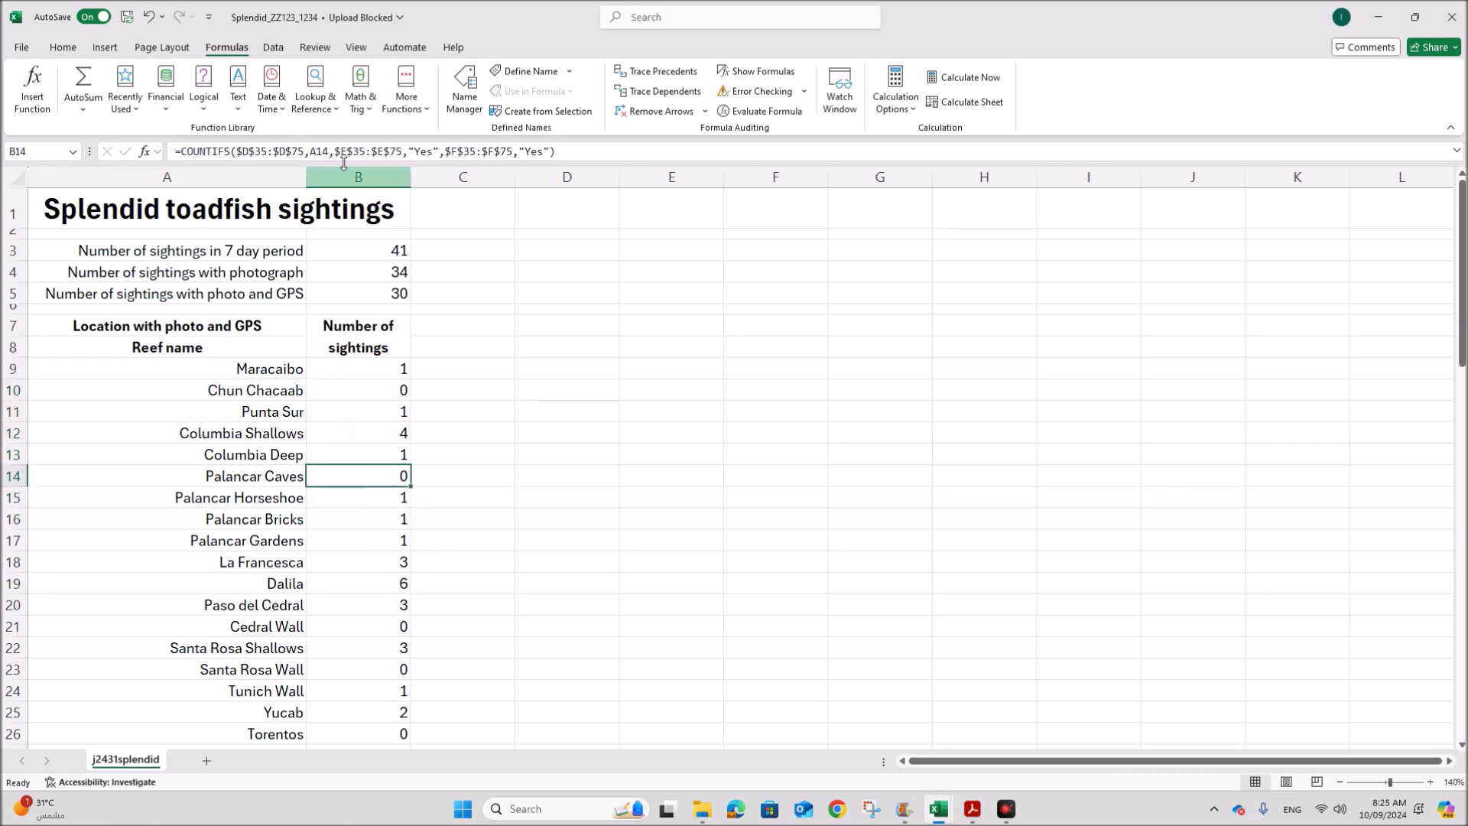
click(274, 48)
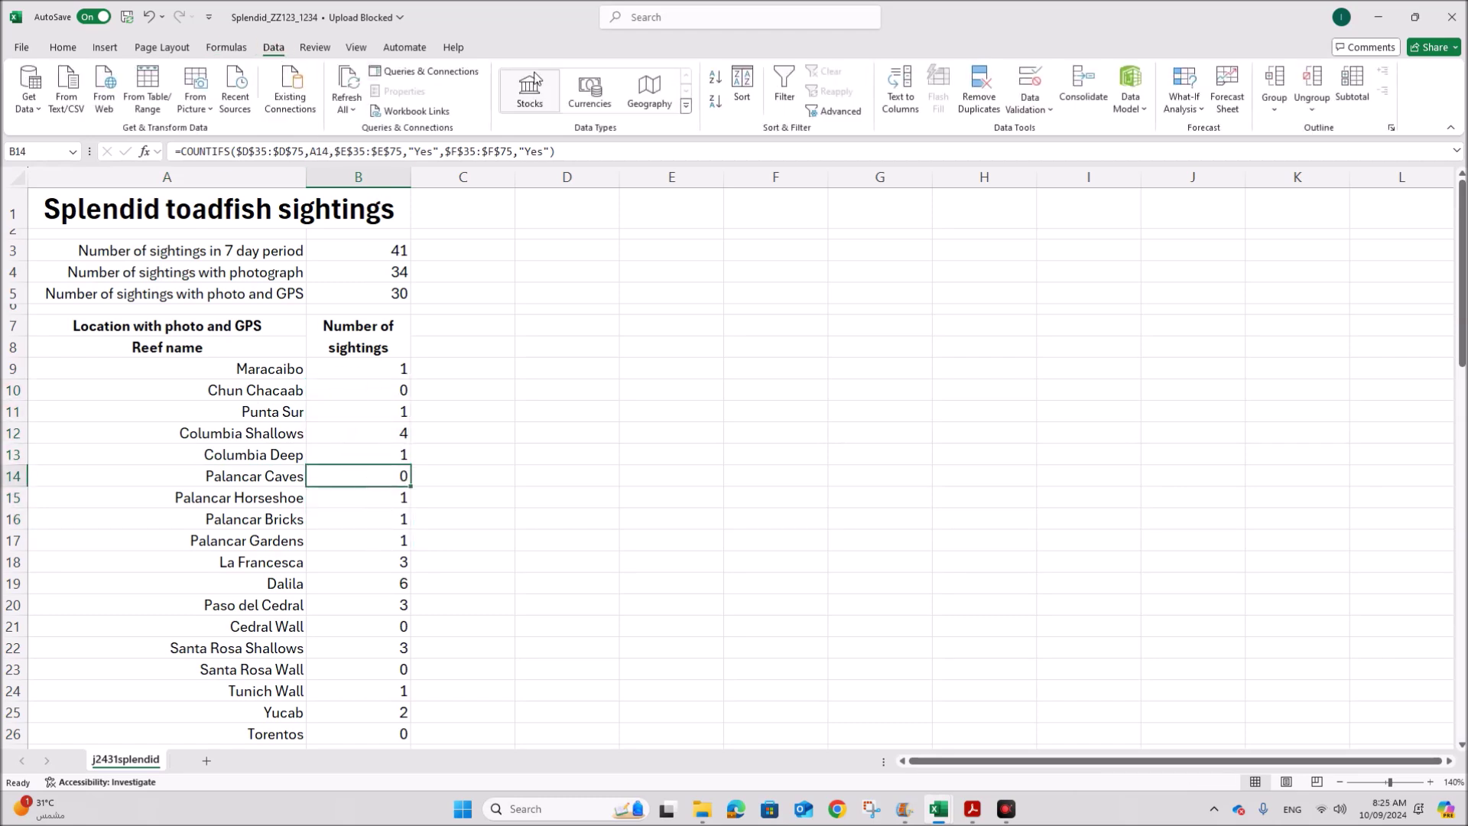
click(782, 85)
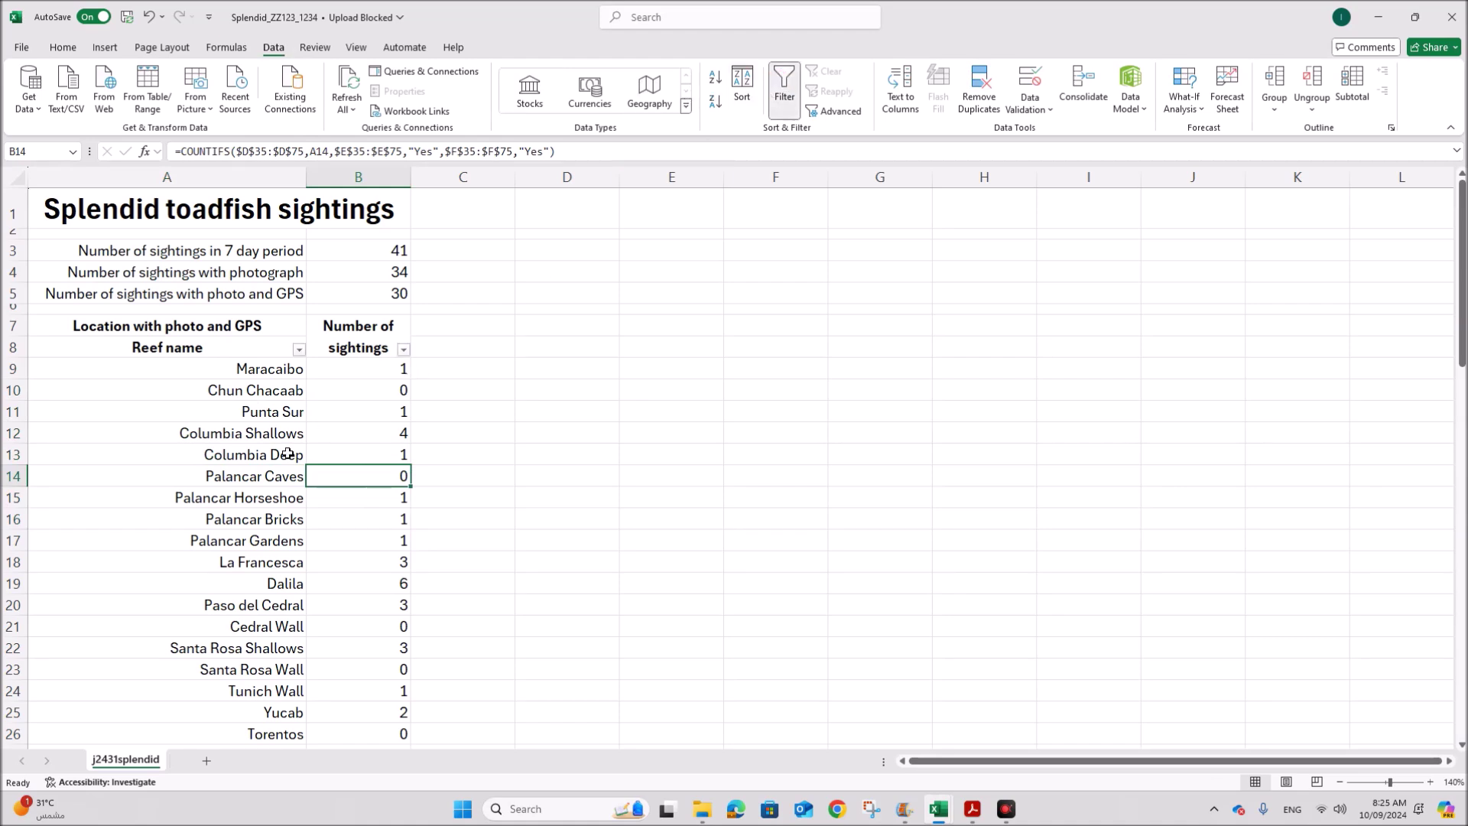
click(404, 350)
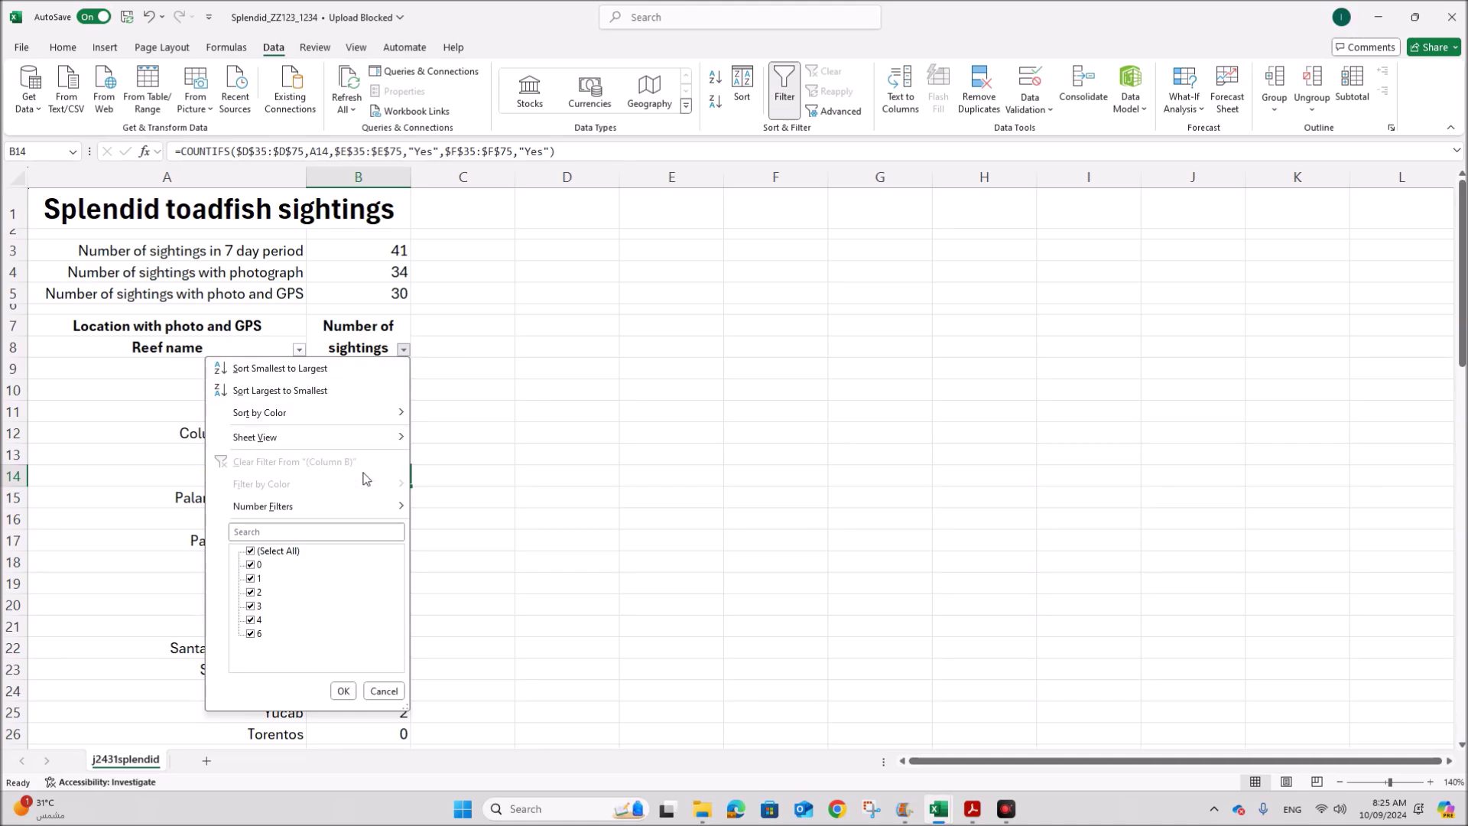
mouse_move(364, 506)
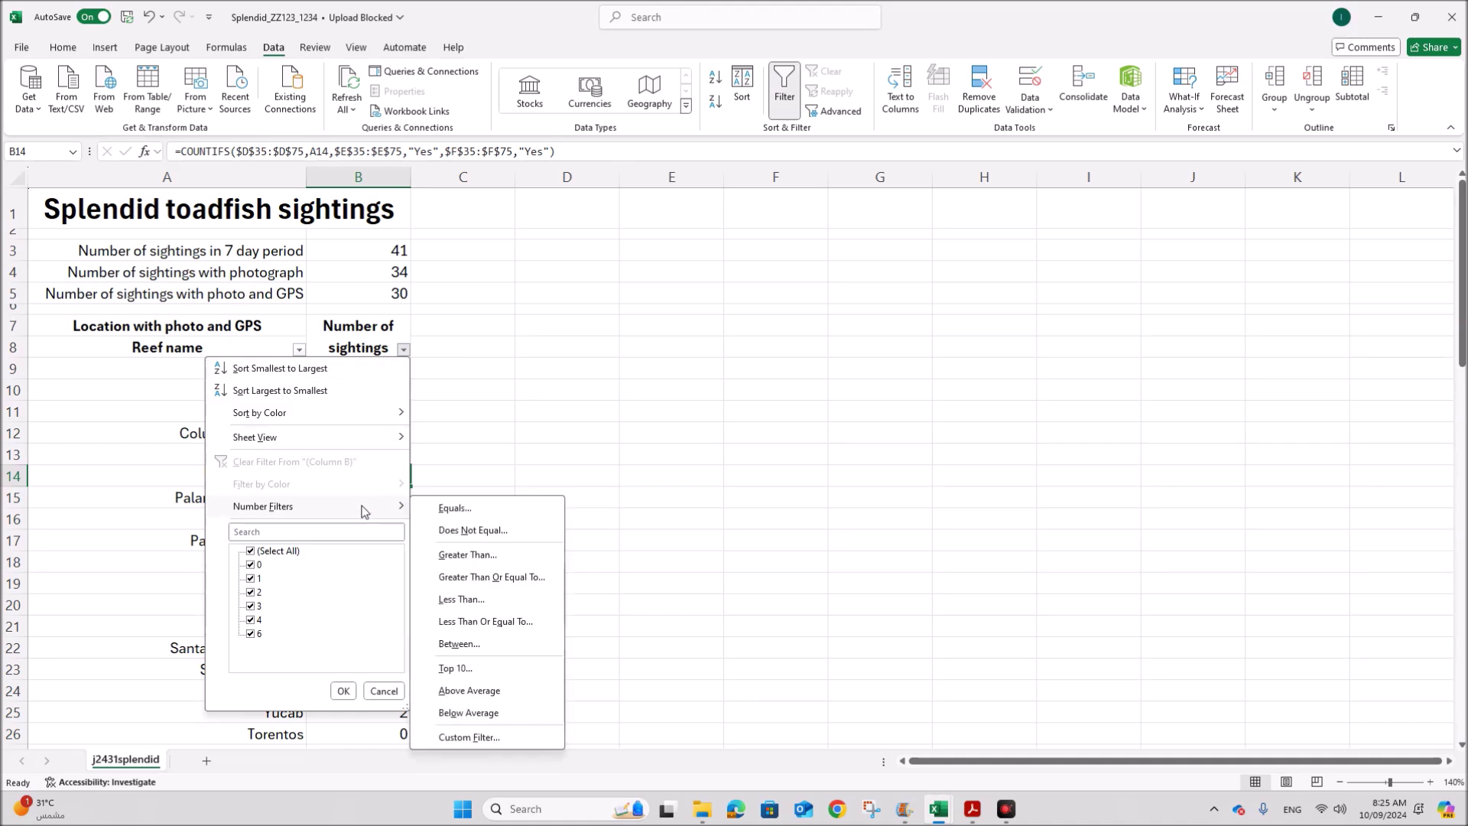
click(469, 533)
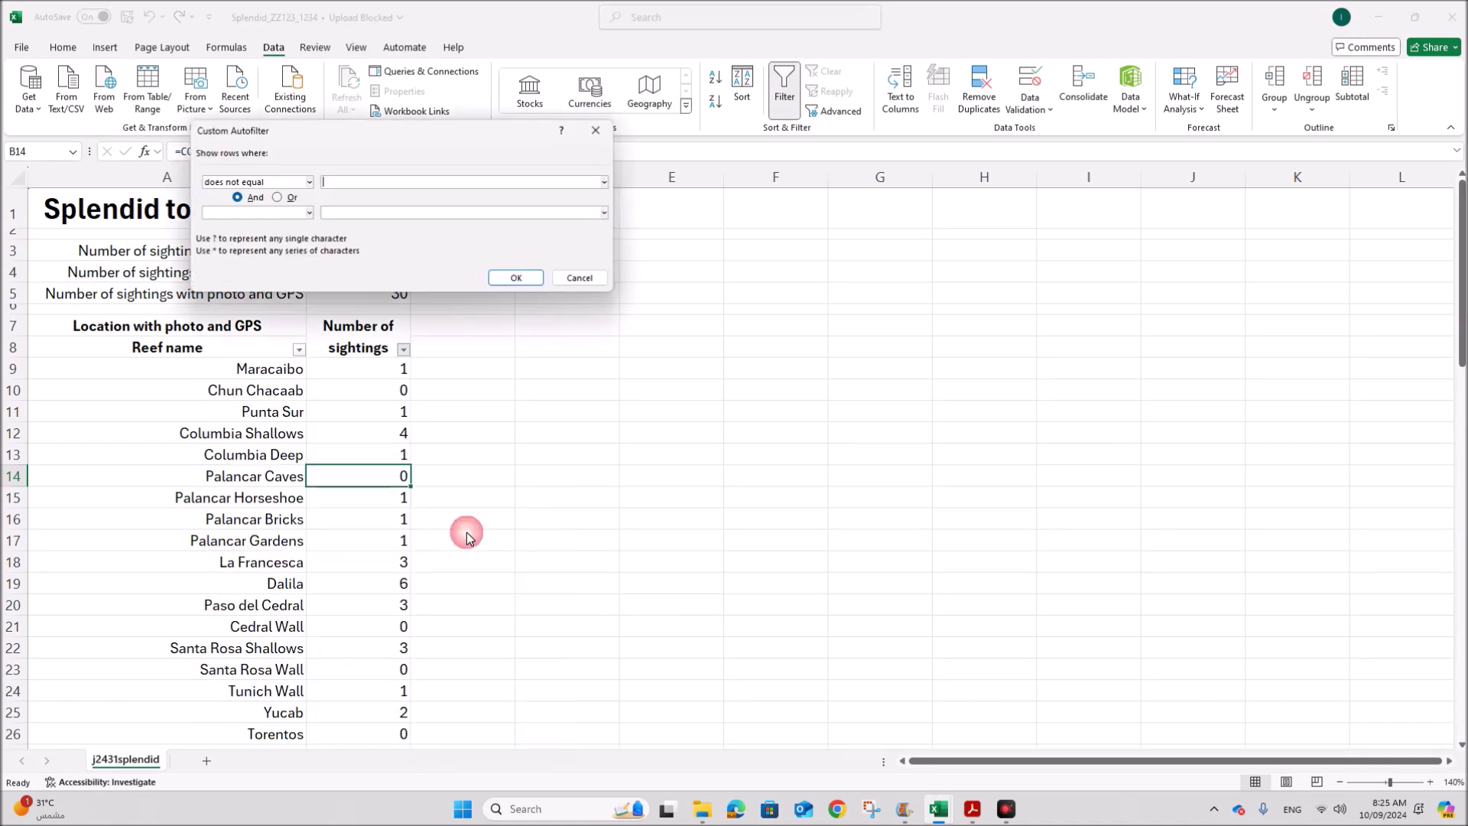
drag(410, 142, 637, 383)
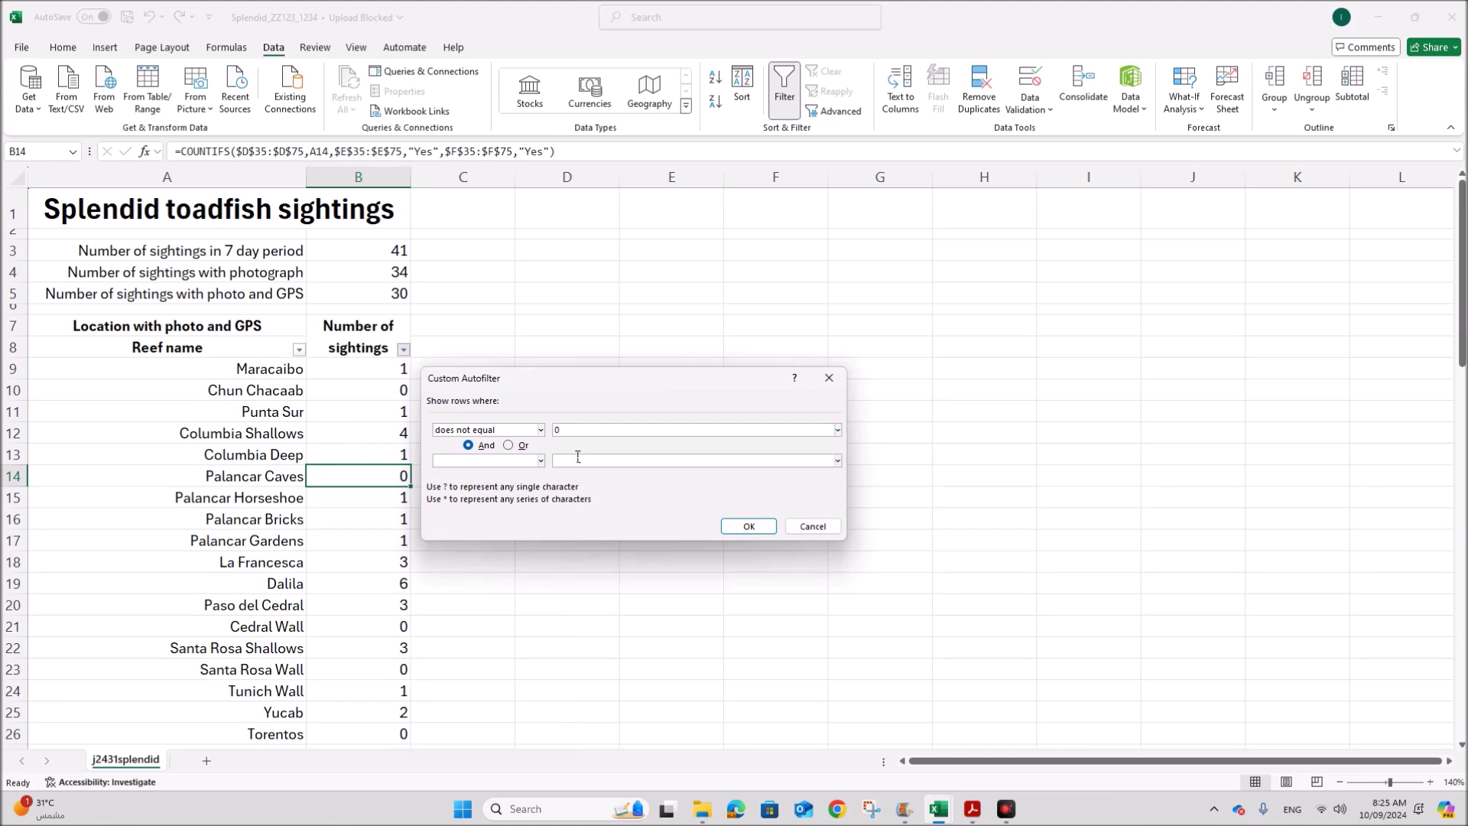
- Reread question 9's instruction in the paper about capturing the method used to select rows 9 to 32
click(973, 809)
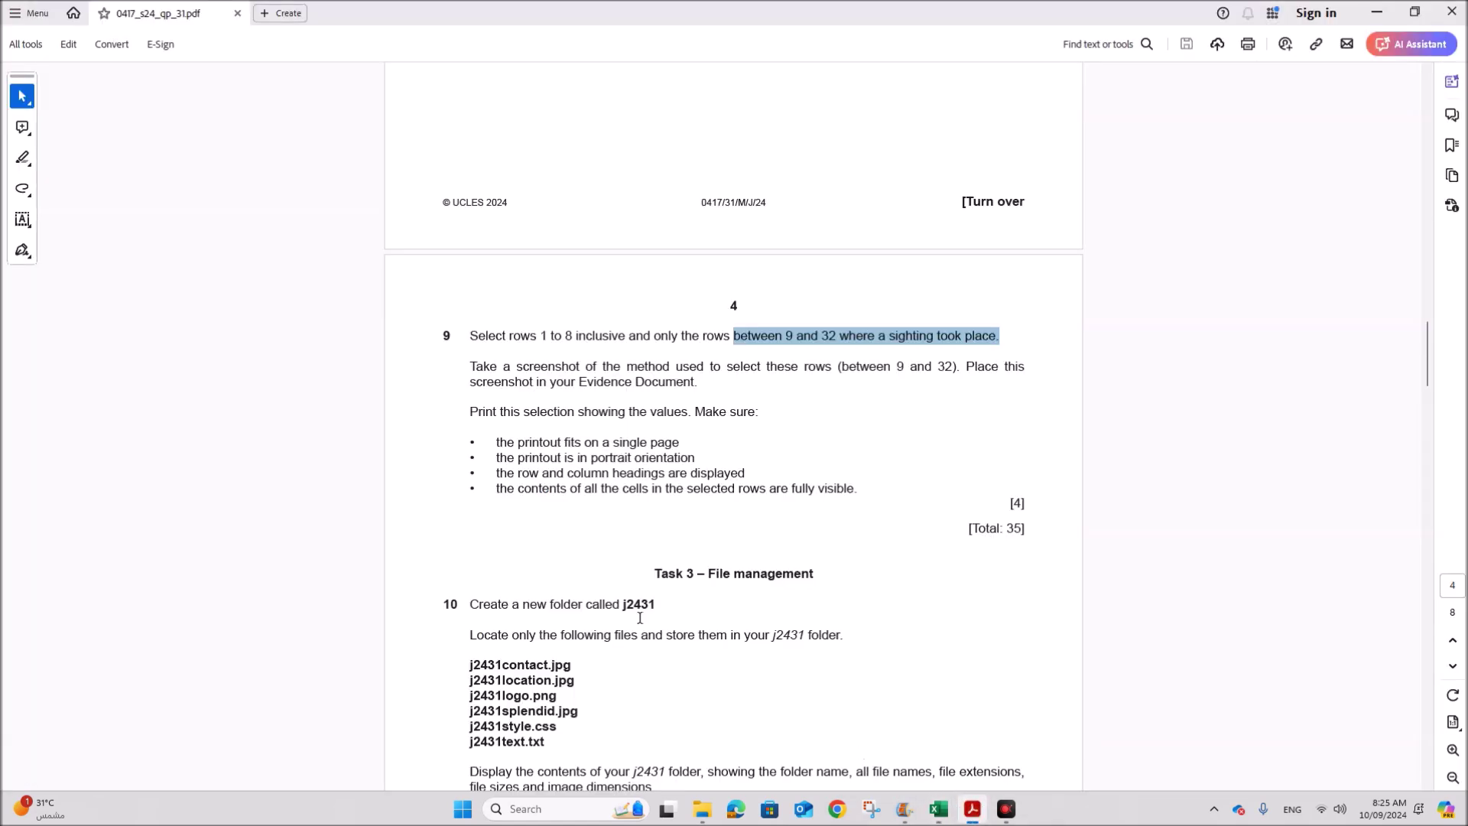
drag(596, 369, 956, 405)
mouse_move(927, 369)
mouse_down()
mouse_move(898, 367)
mouse_move(943, 370)
mouse_up()
click(876, 375)
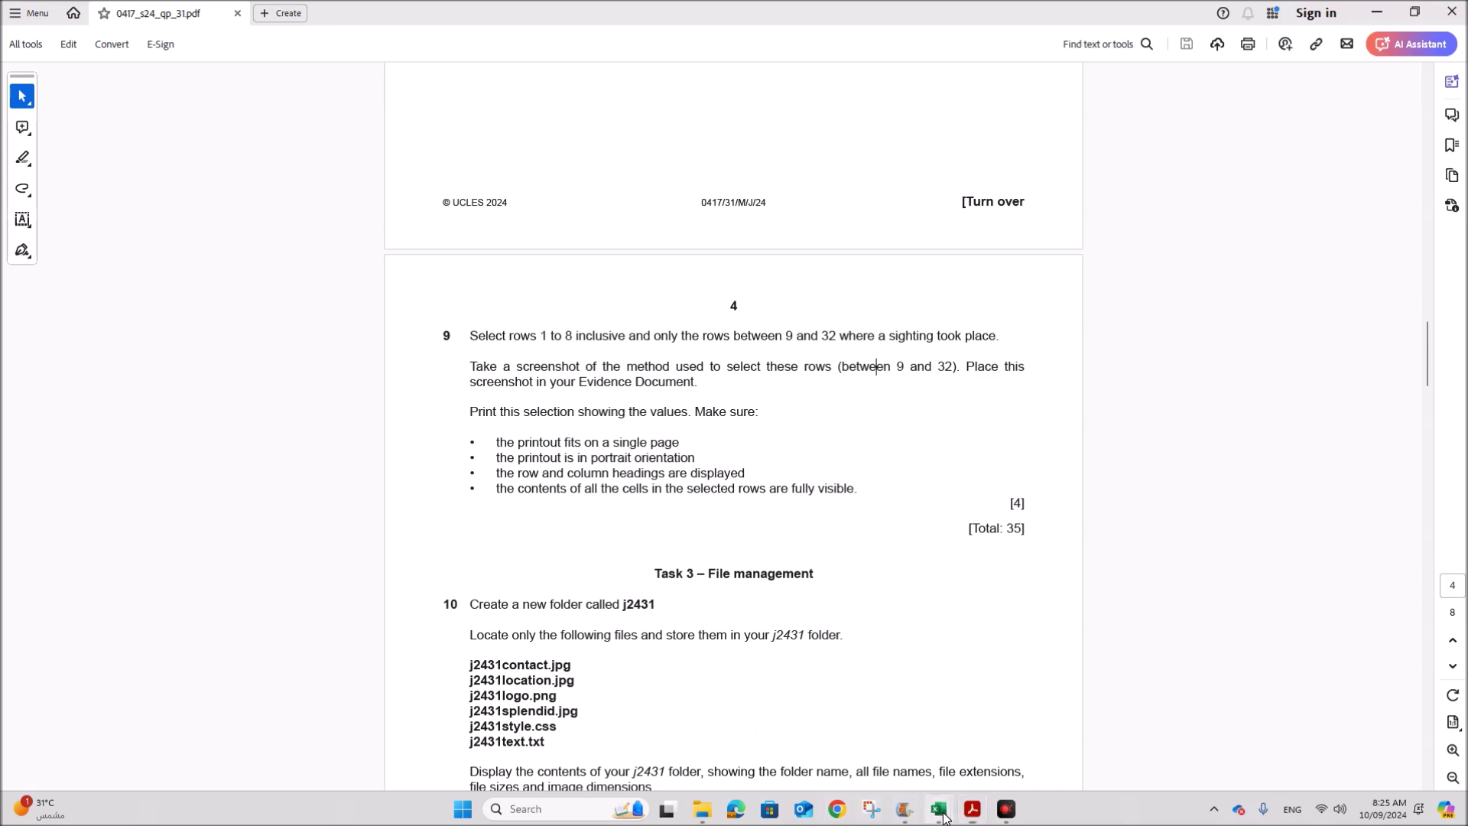
- Return to the Splendid workbook and snip a screenshot of the reef table together with the Custom Autofilter dialog
mouse_move(941, 809)
click(977, 769)
click(876, 806)
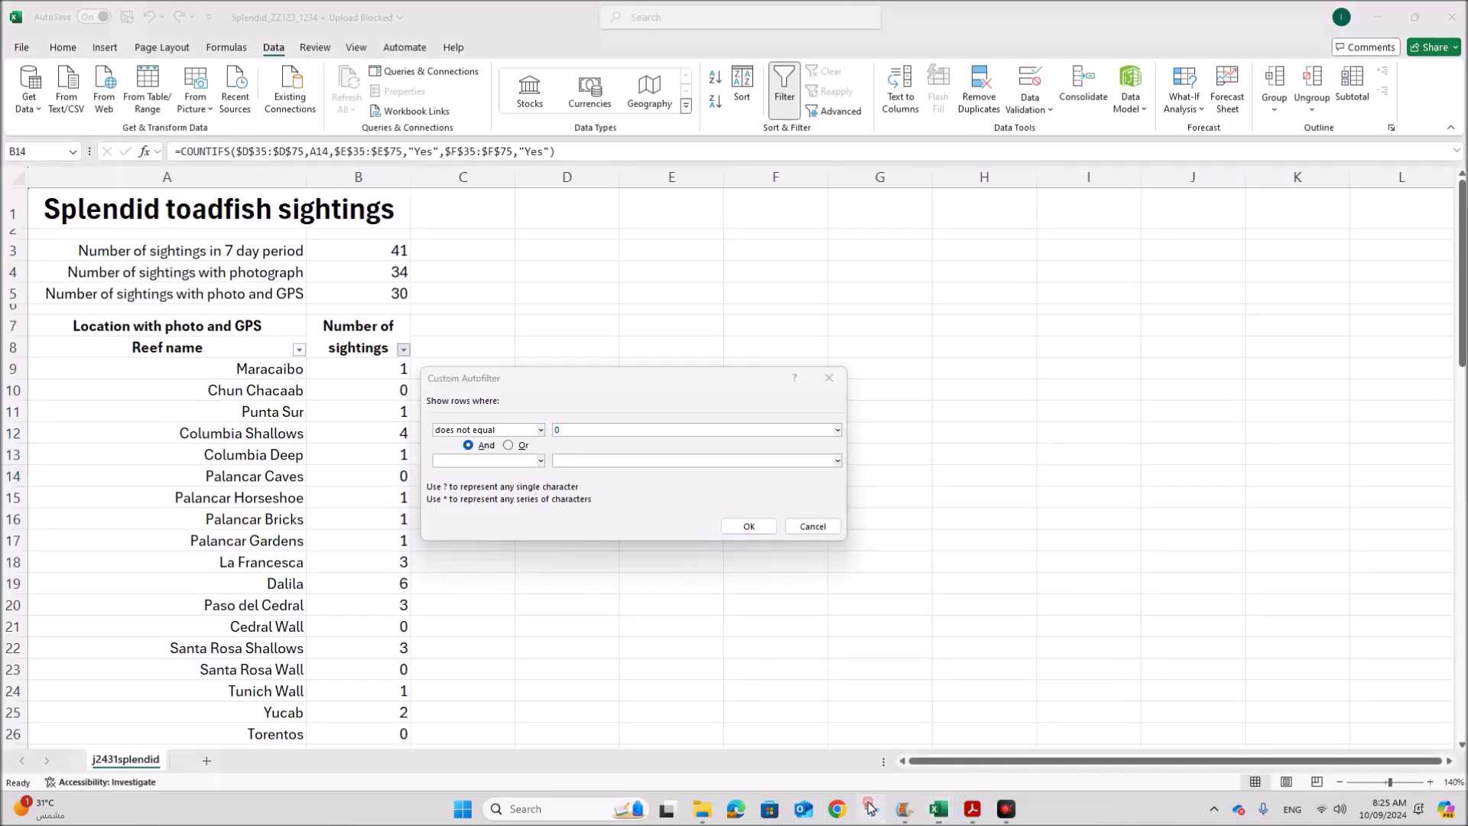
click(574, 331)
drag(23, 187, 910, 645)
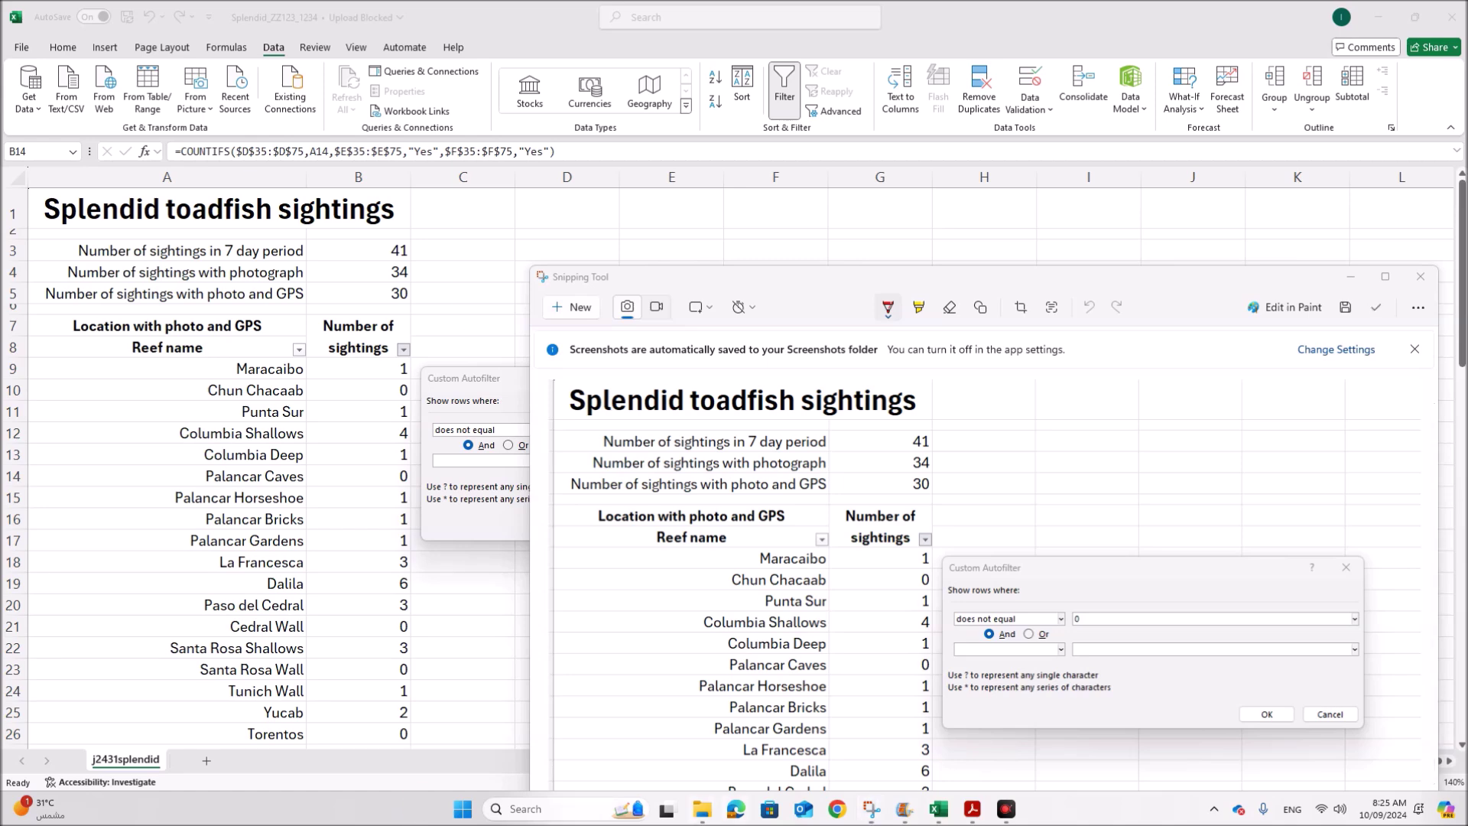
- Open j2431evidence_ZZ123_1234 from the June 2024-31 folder, always using Word for this file type, and dismiss the permission notices
mouse_move(711, 812)
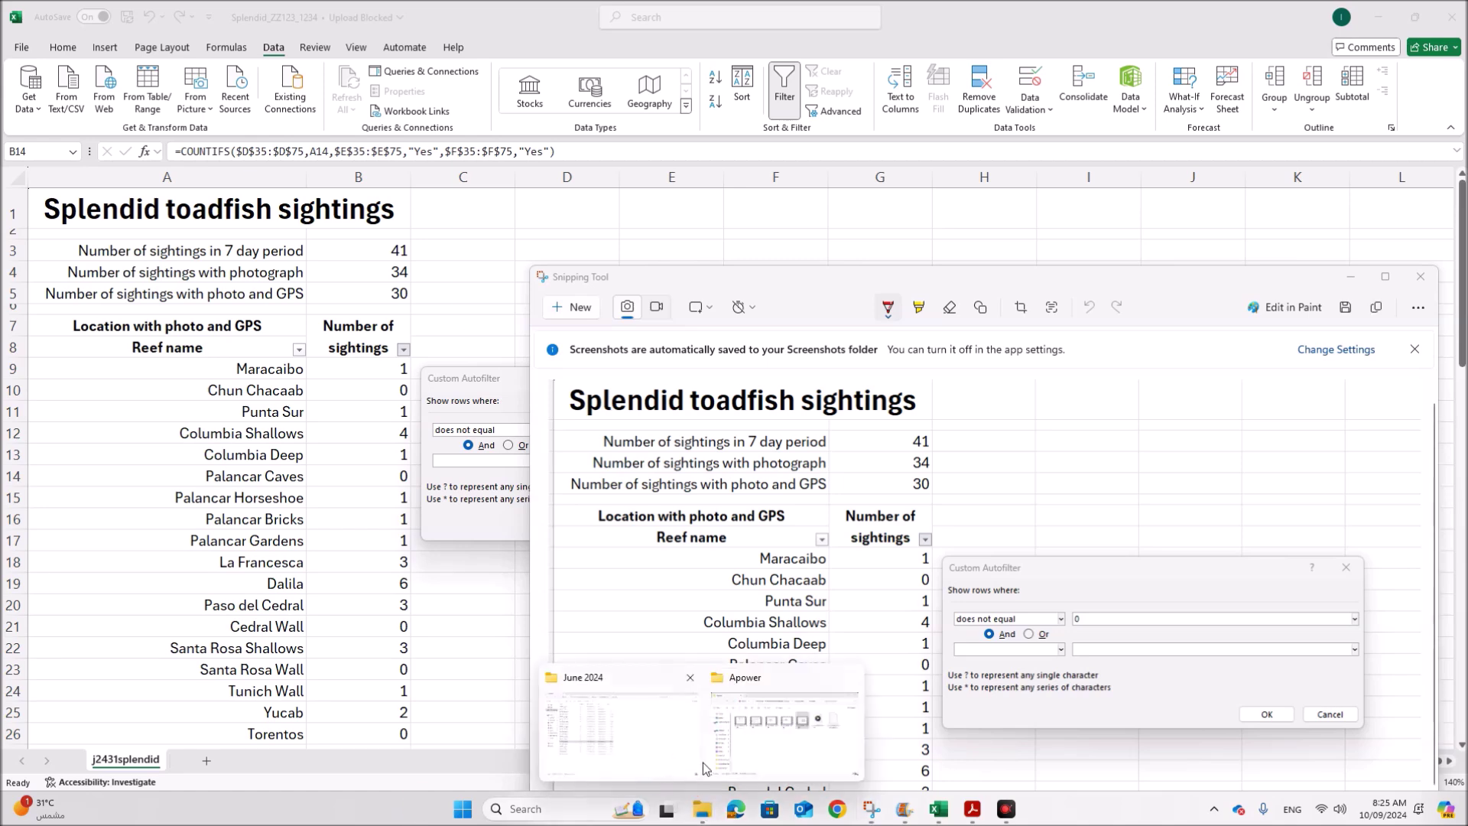
mouse_move(641, 738)
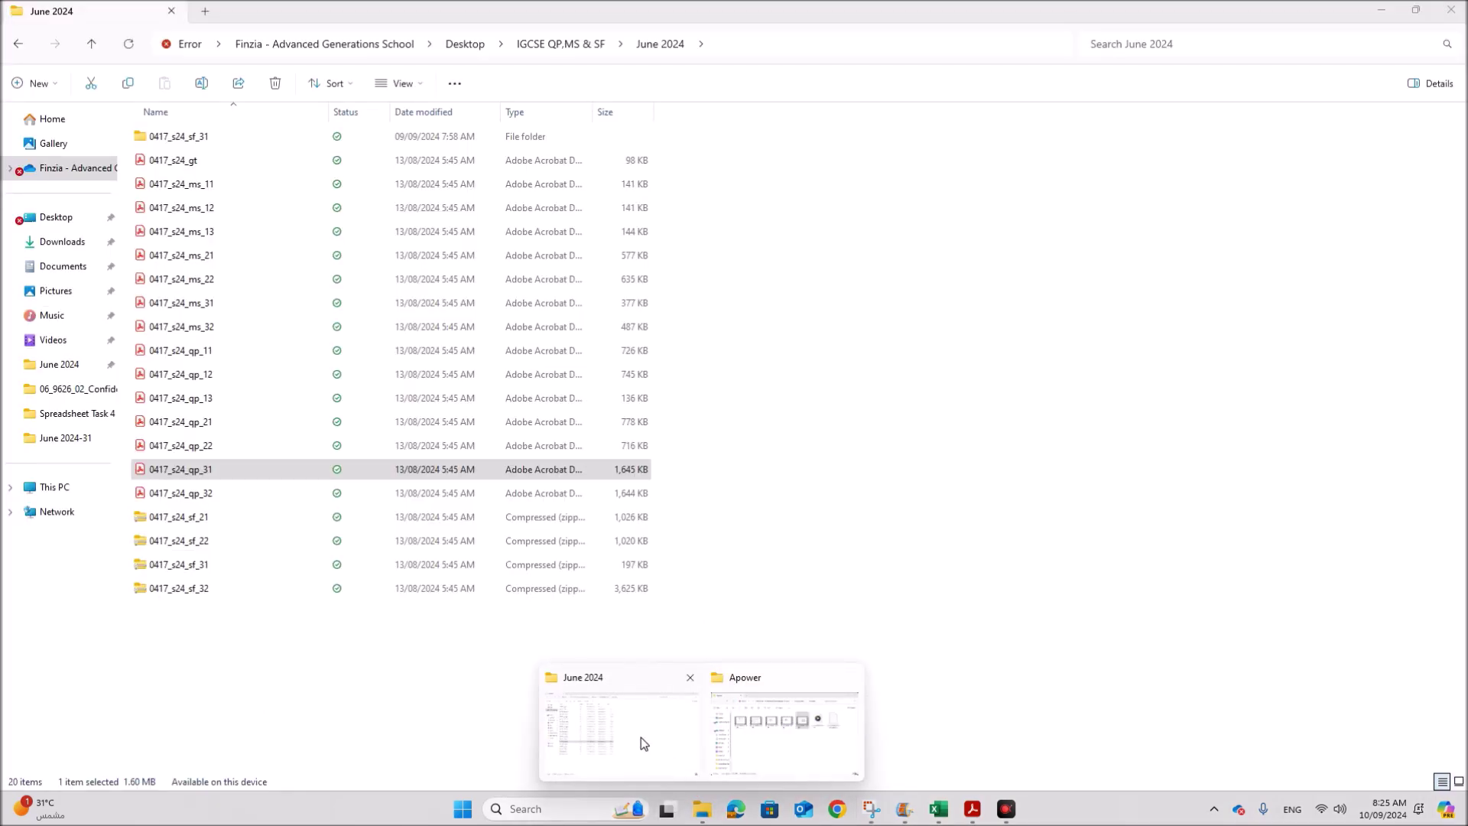
click(641, 737)
click(71, 365)
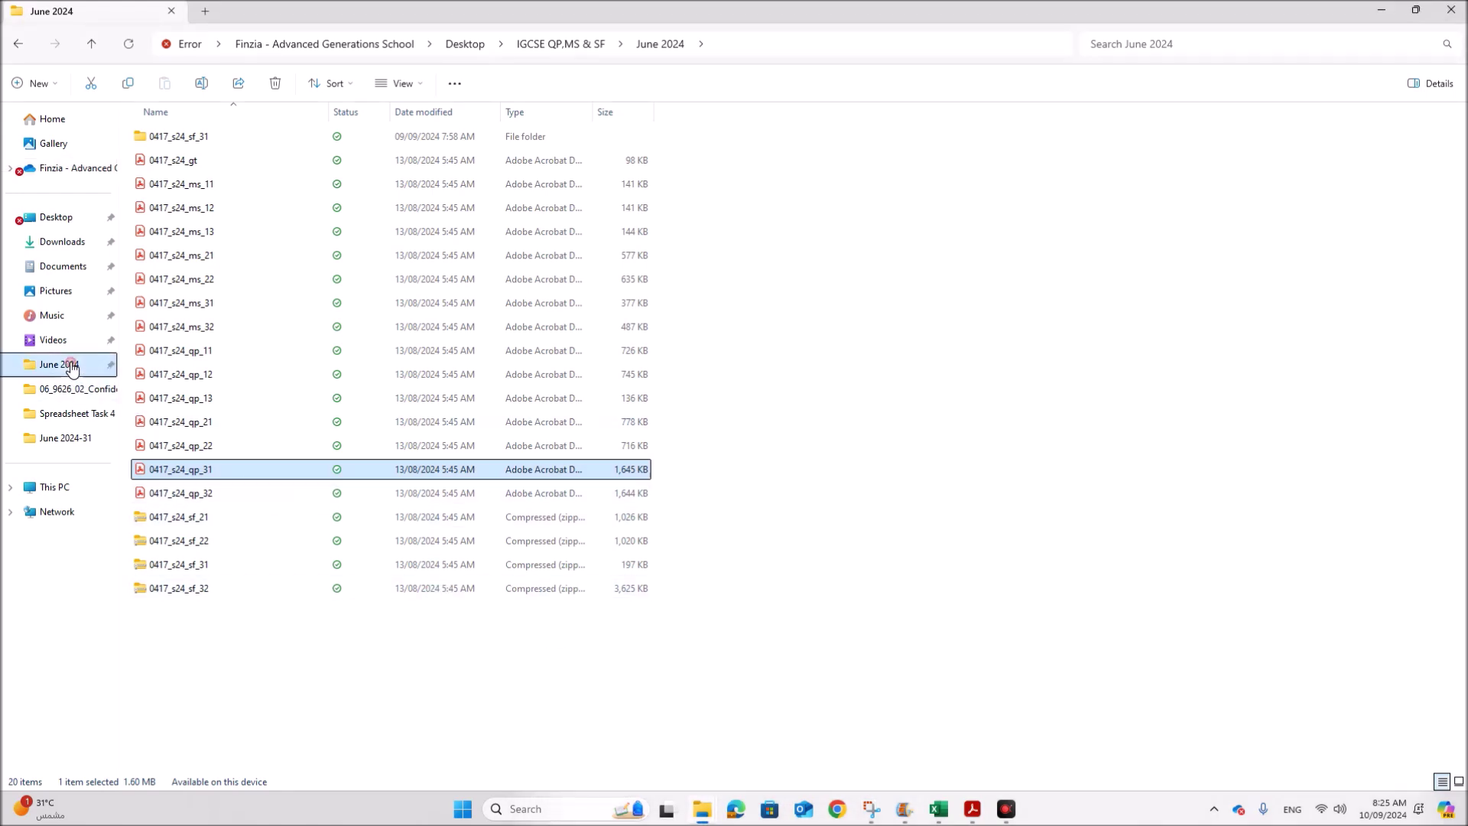
click(65, 438)
double_click(207, 184)
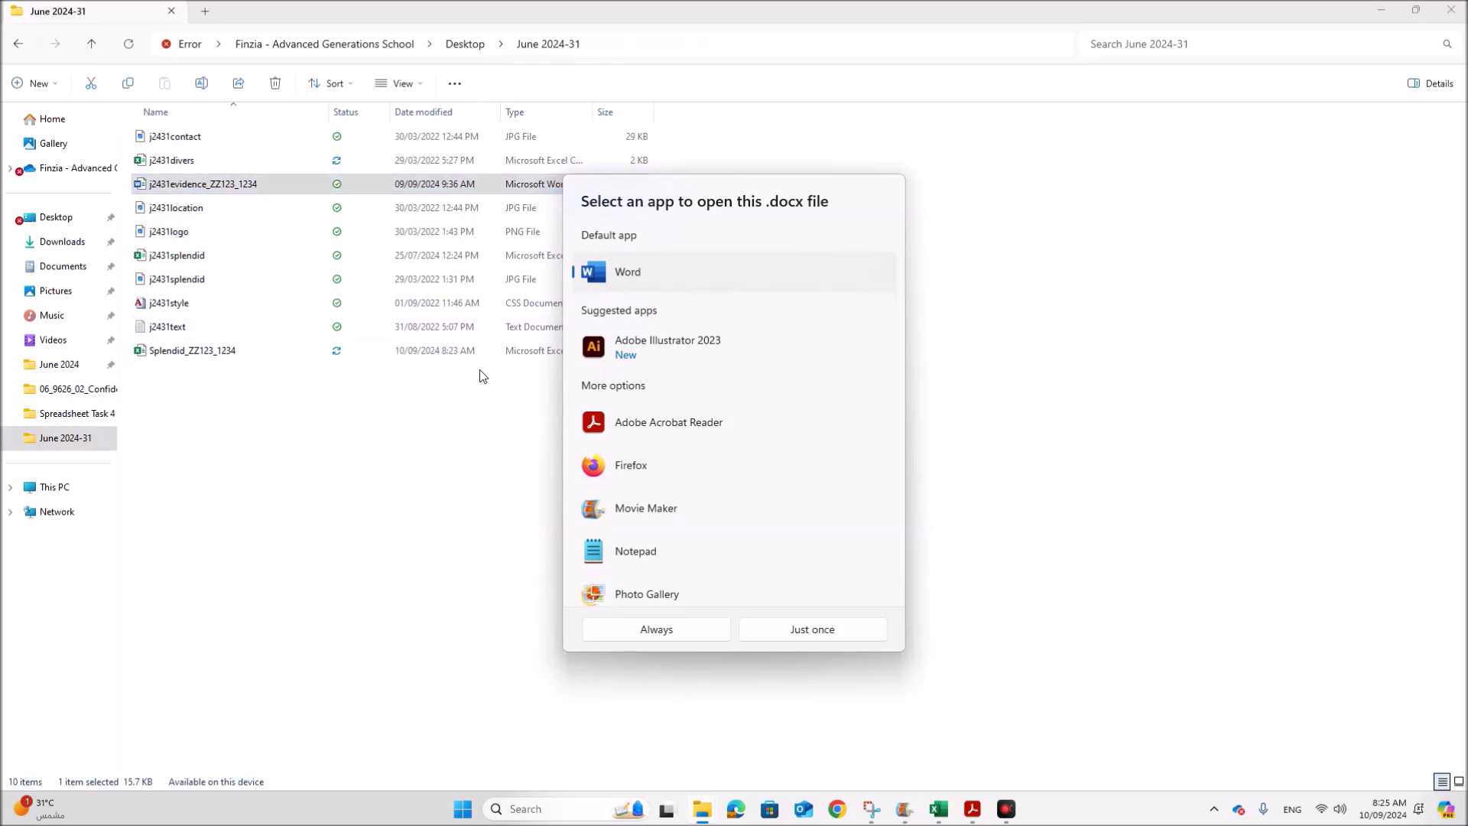
click(681, 631)
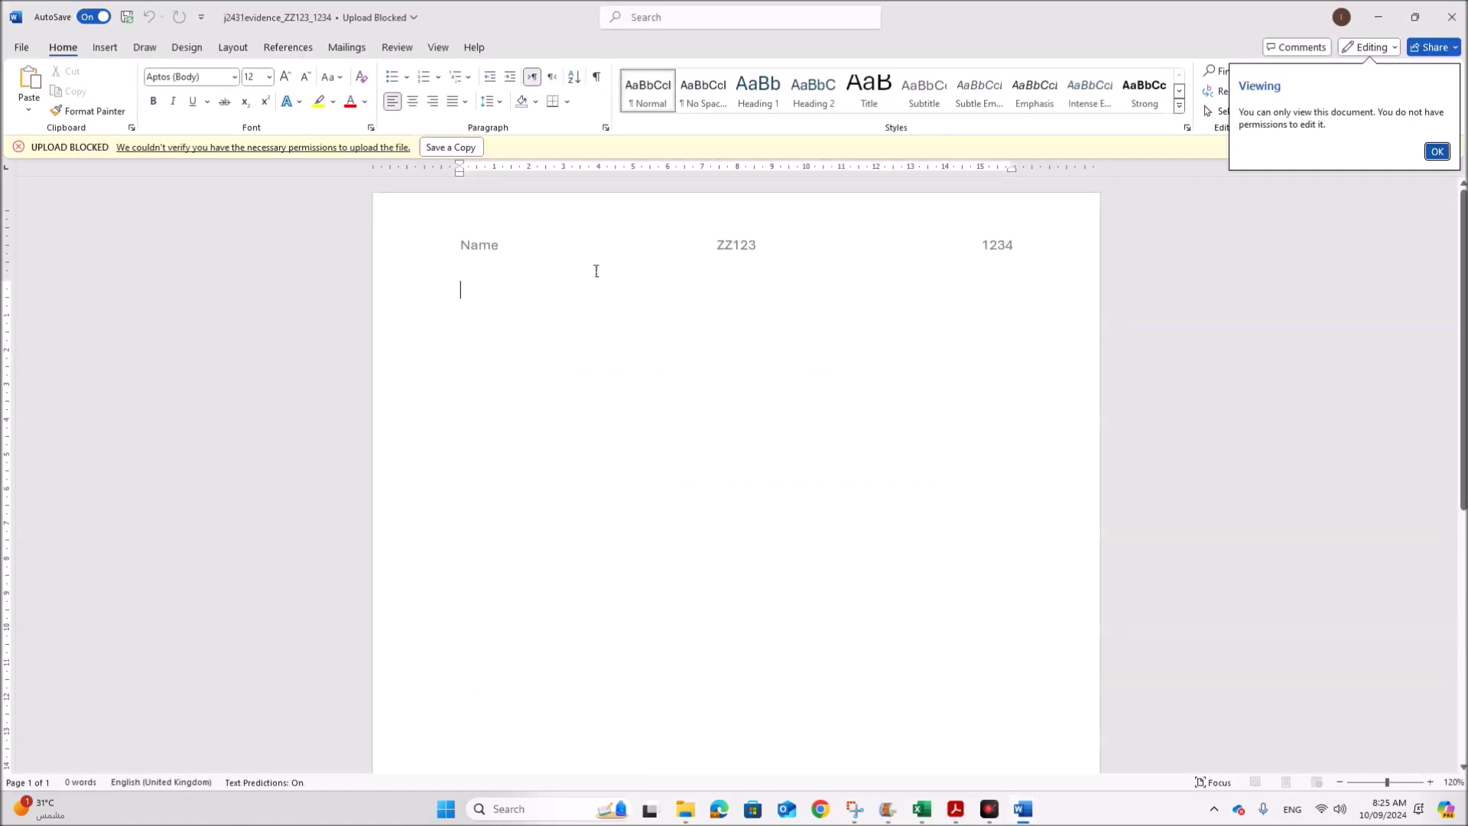
click(1443, 153)
click(1451, 147)
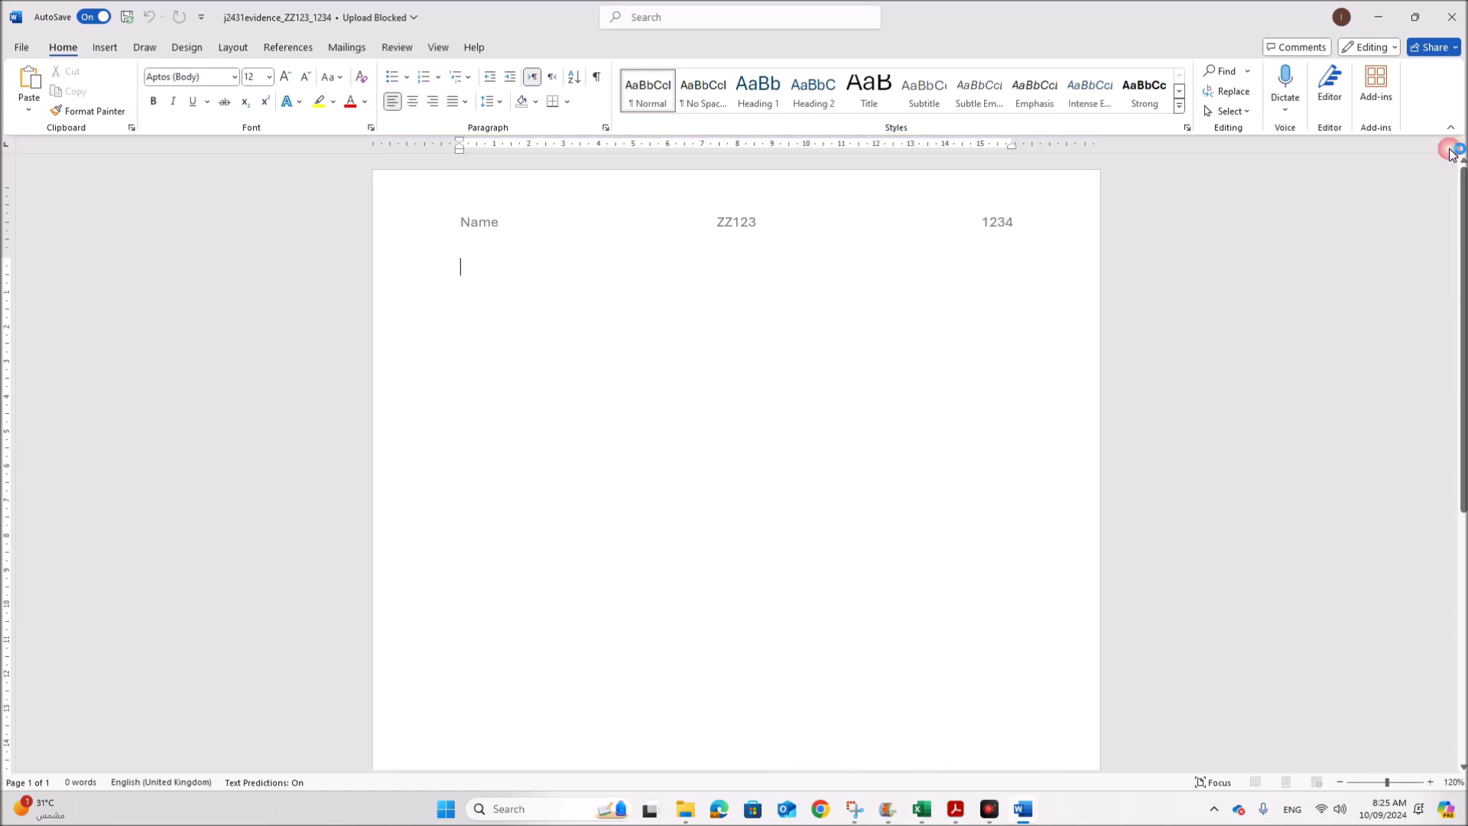
- Enter the heading "Step 9 Evidence" in the evidence document and paste the filter screenshot below it
click(948, 810)
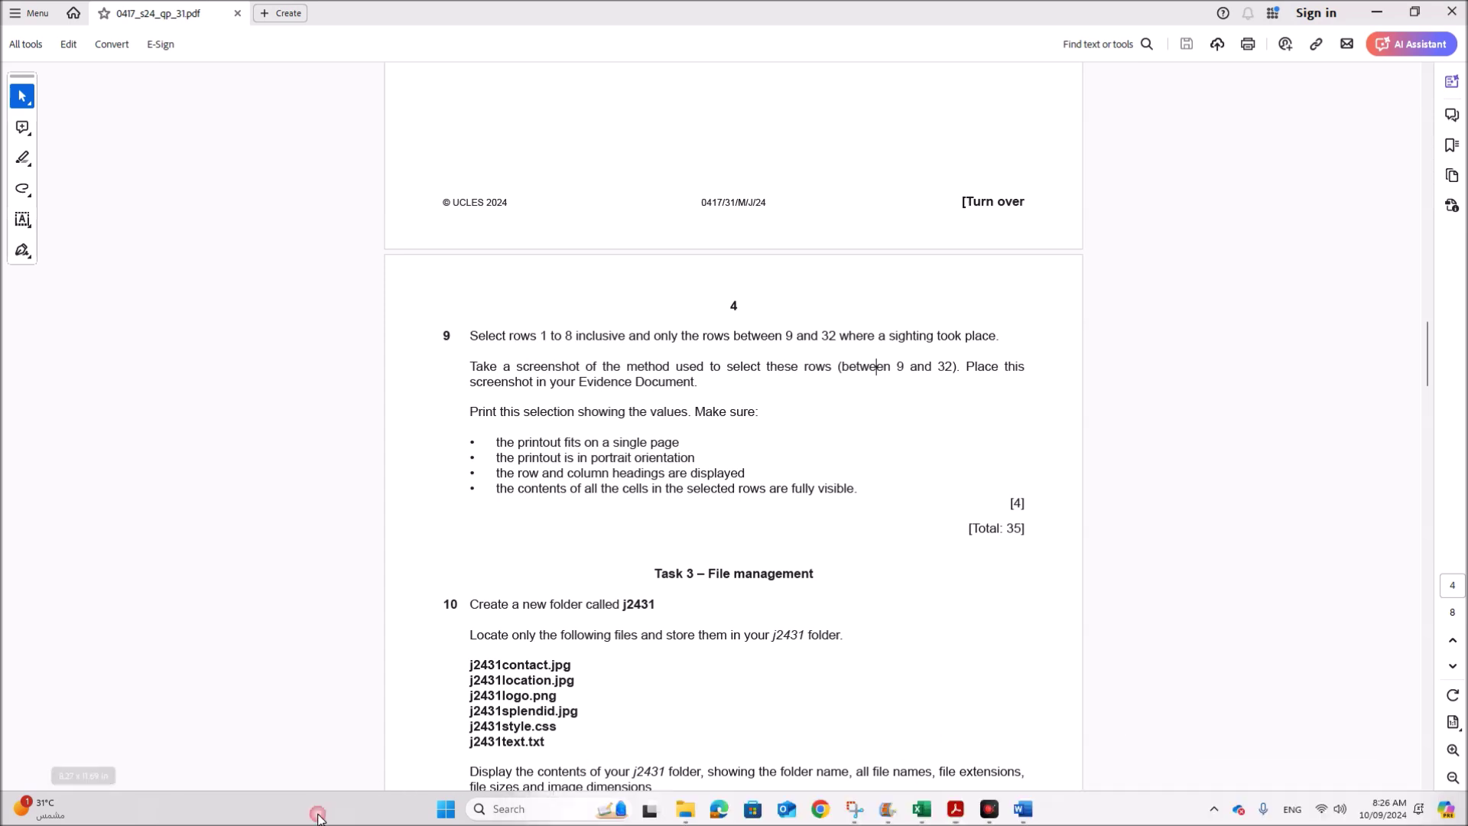
mouse_move(1024, 809)
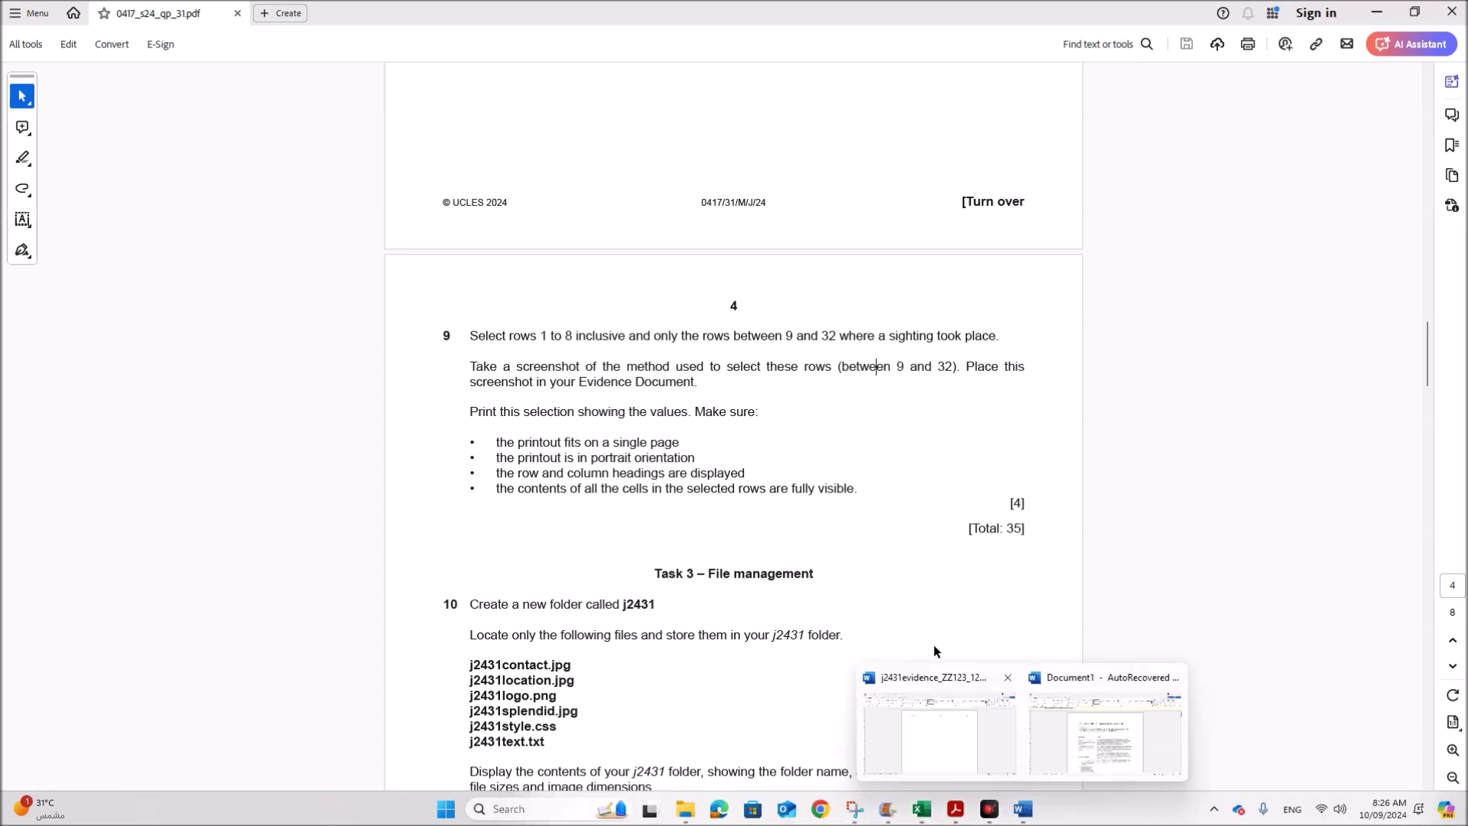
click(960, 741)
text(Step )
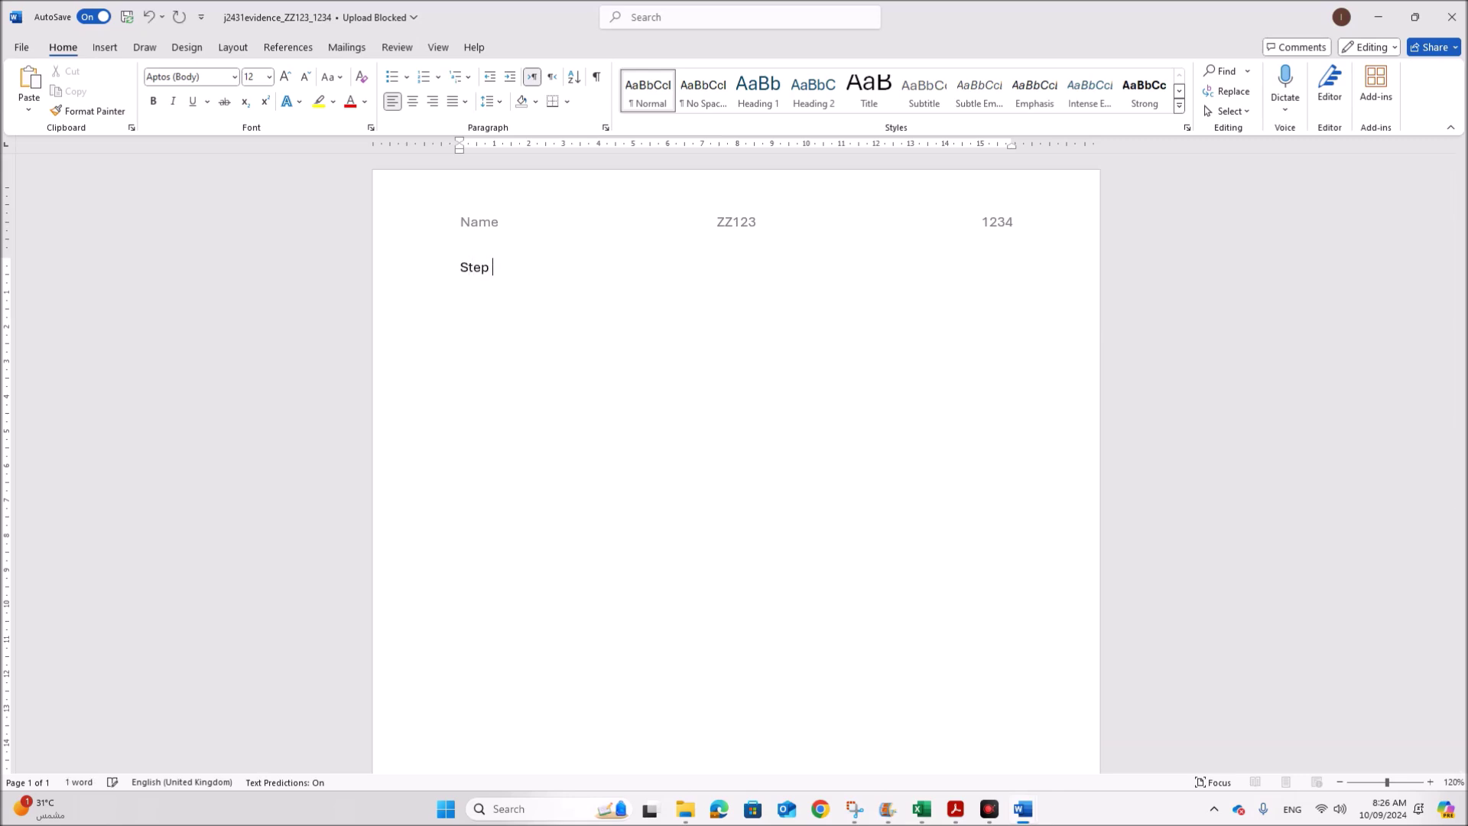
text(9 Evidence)
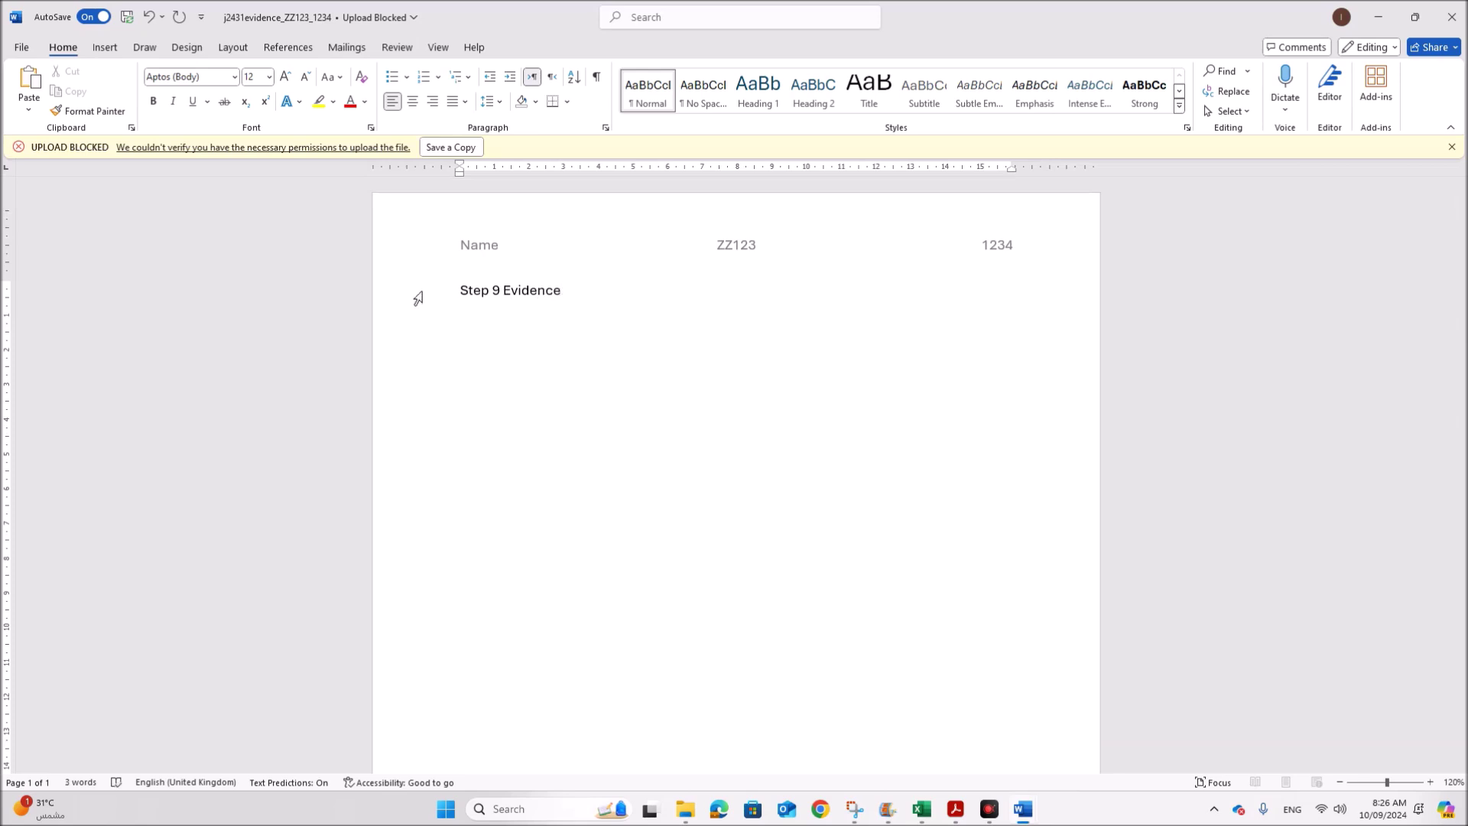
key(ctrl+v)
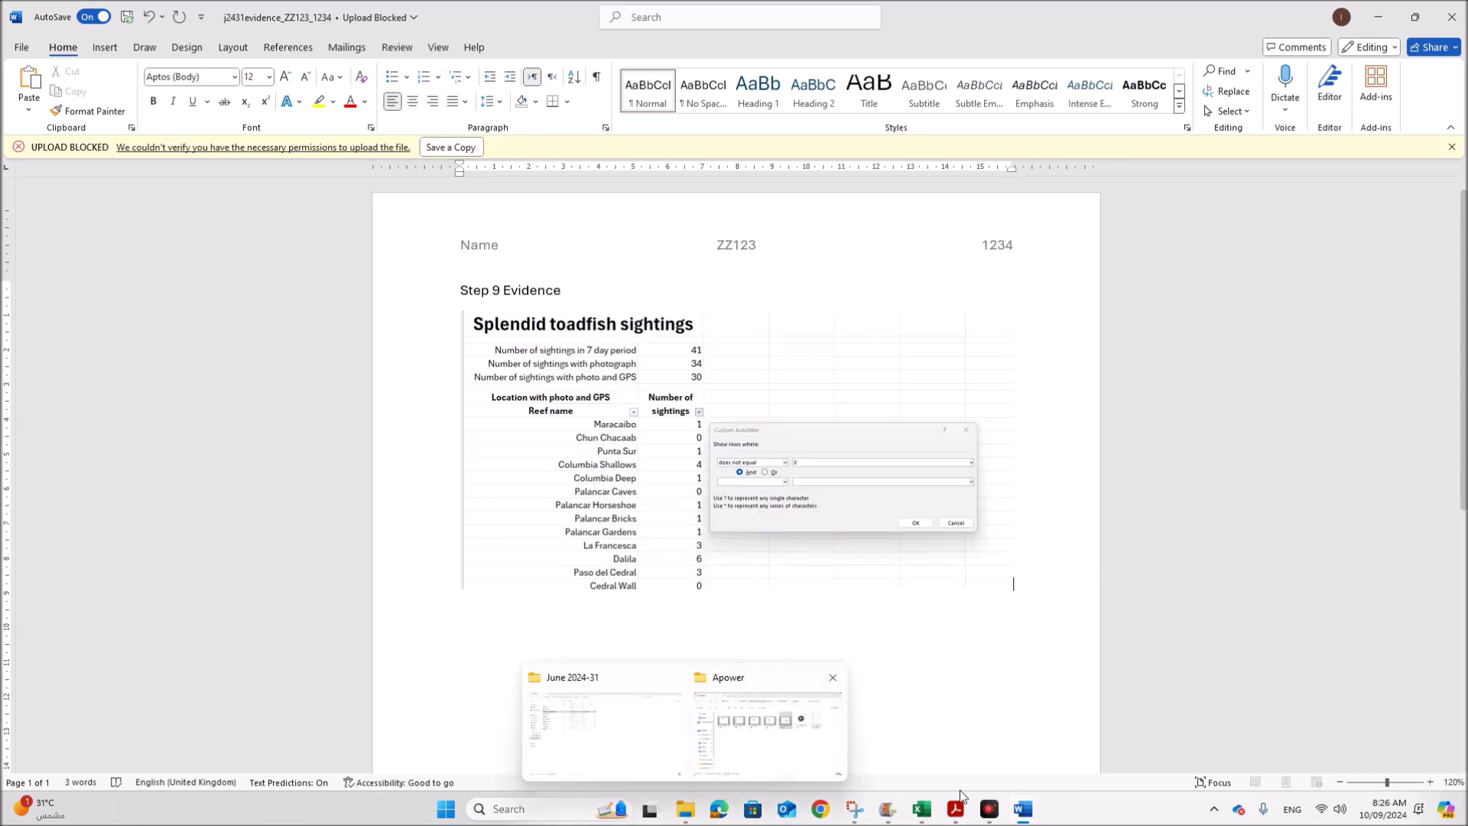
- Go back to the exam paper and review question 9's row selection and printout requirements
click(597, 731)
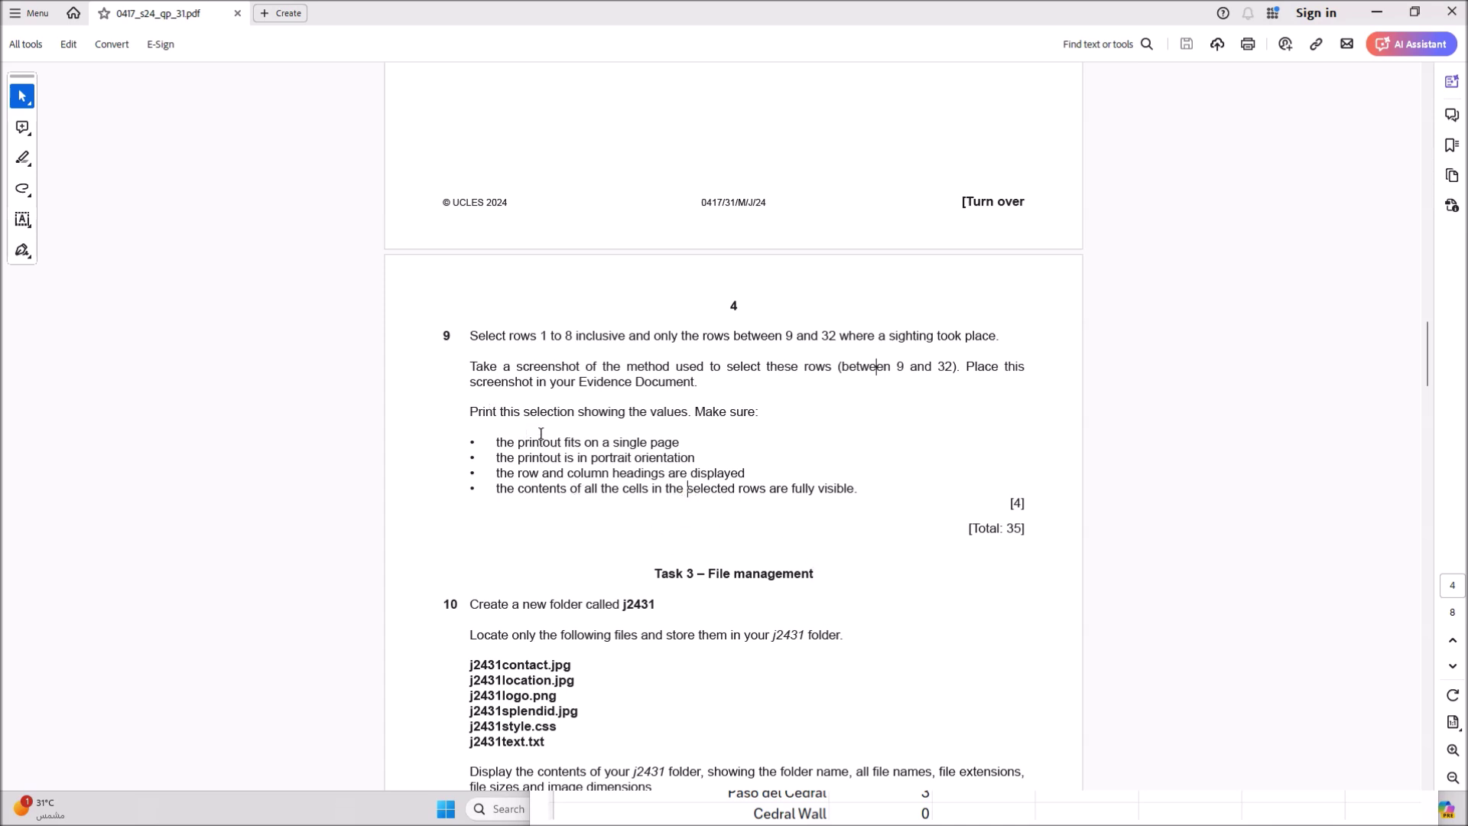
drag(474, 334, 1001, 338)
click(736, 451)
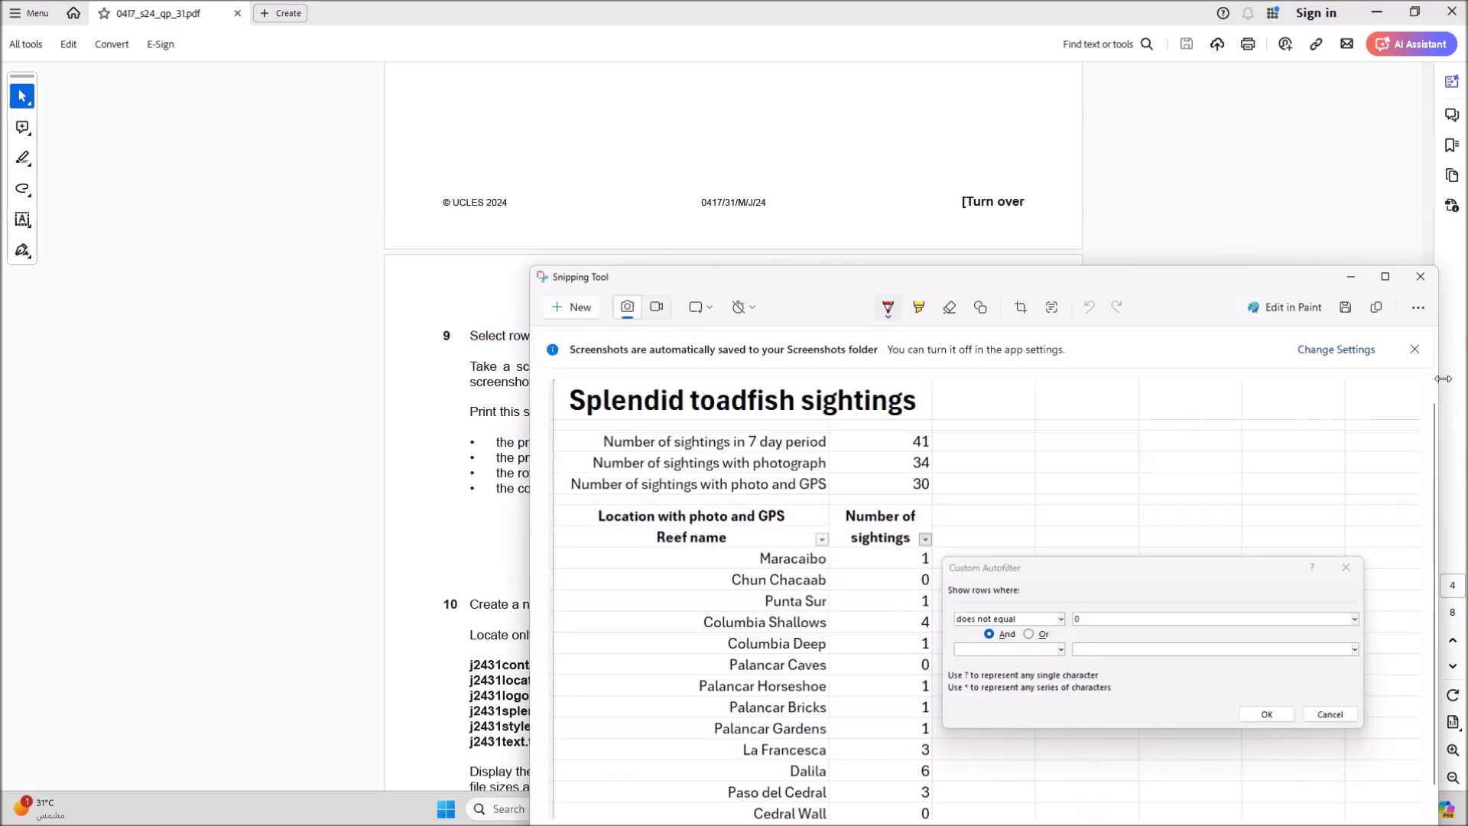
- Switch to the Splendid workbook and apply the does not equal 0 filter to the Number of sightings column
mouse_move(922, 809)
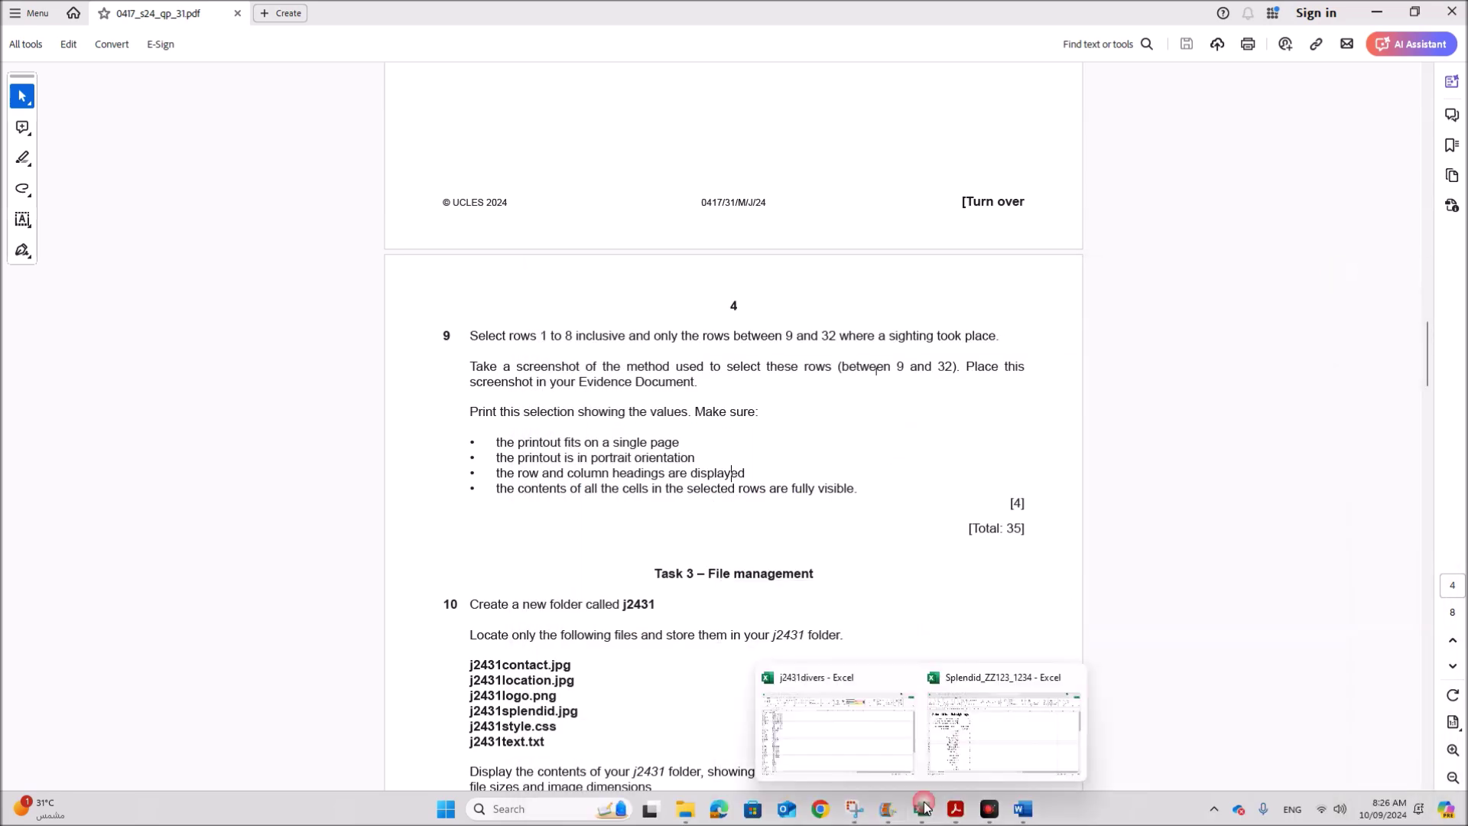
click(975, 760)
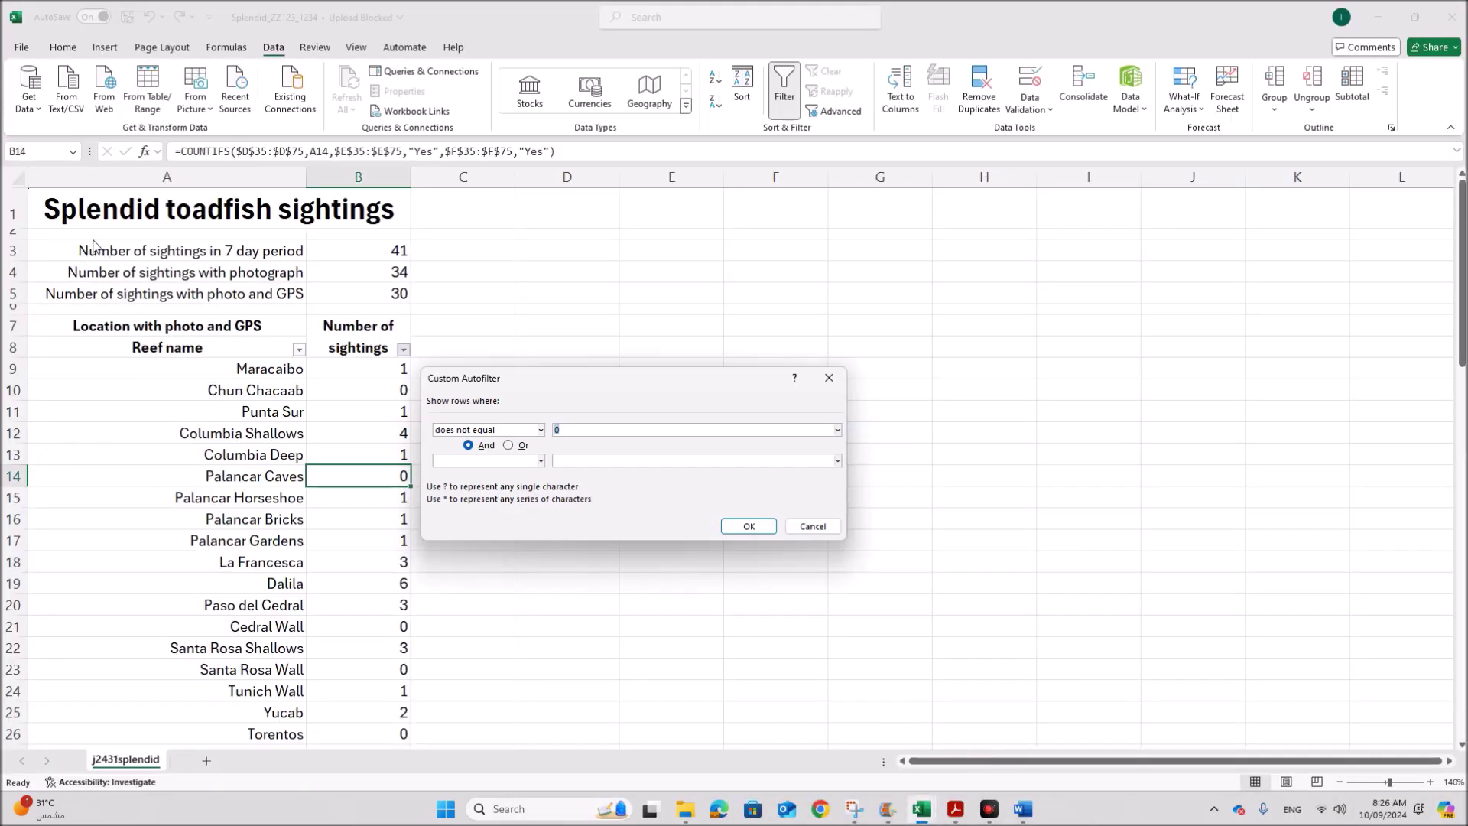
click(746, 527)
click(516, 484)
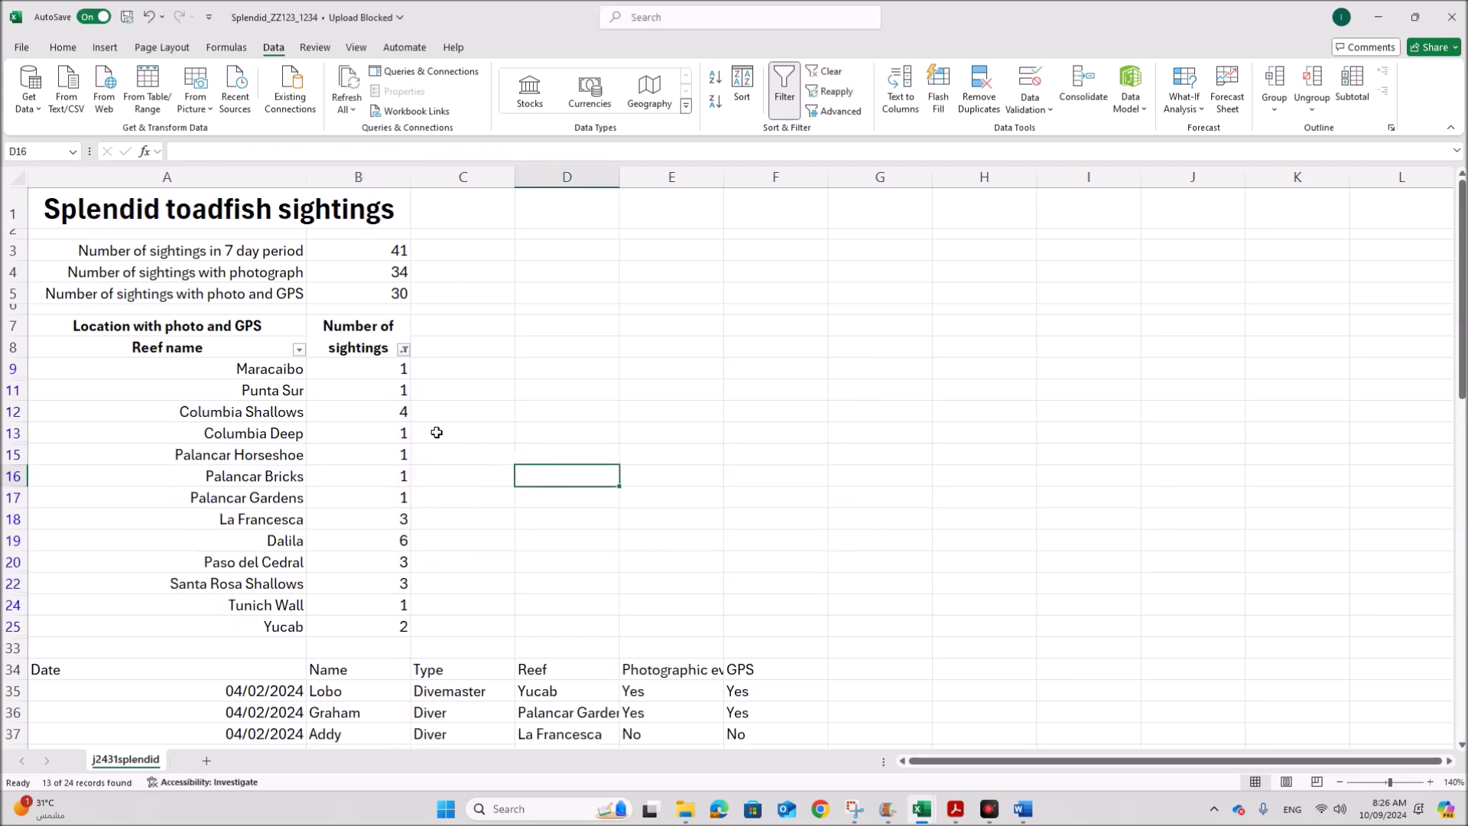
- Select the filtered range A1:B25 and set the print options to print only the current selection
drag(153, 211, 143, 627)
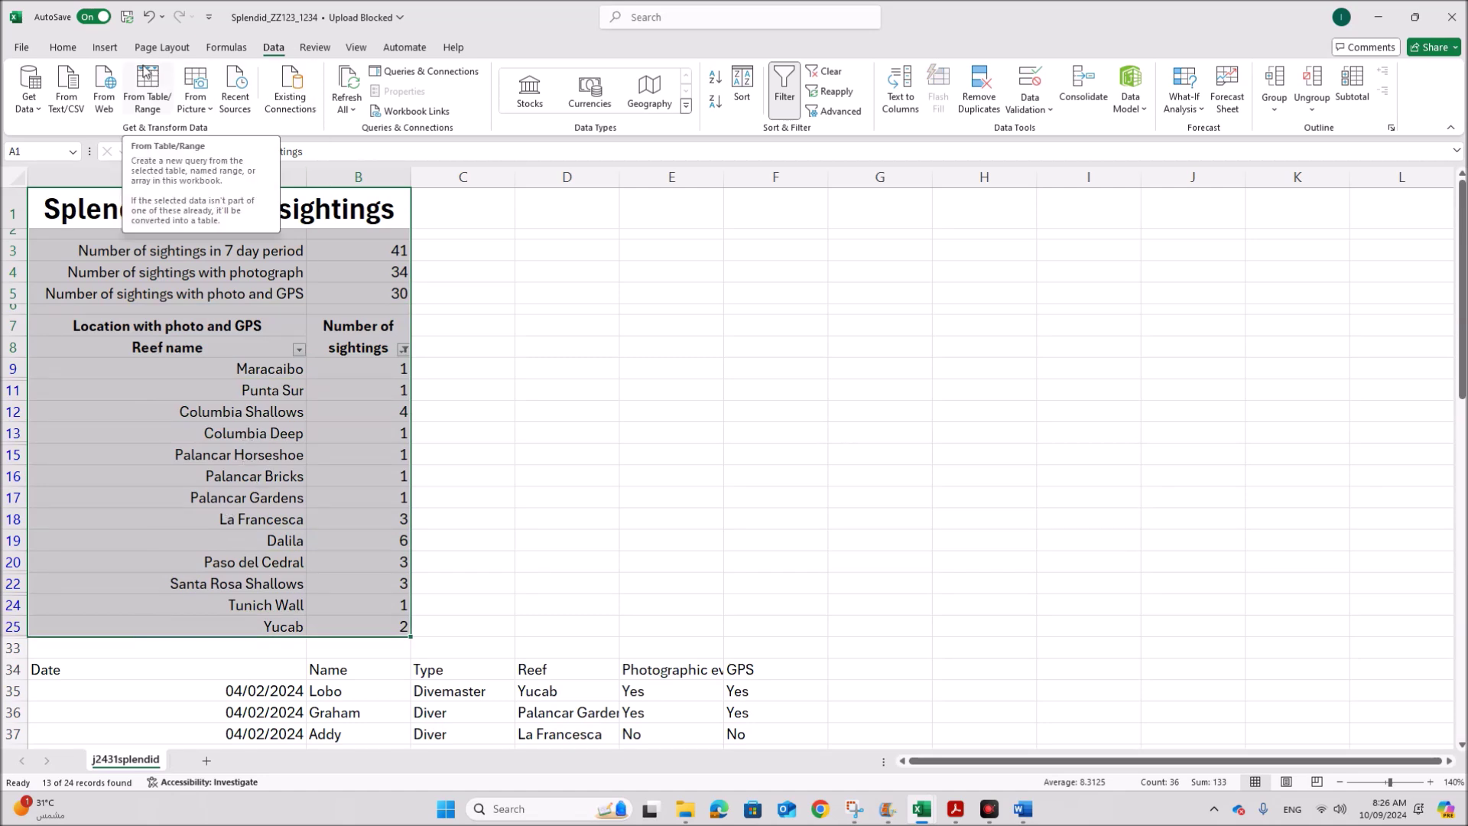
click(22, 50)
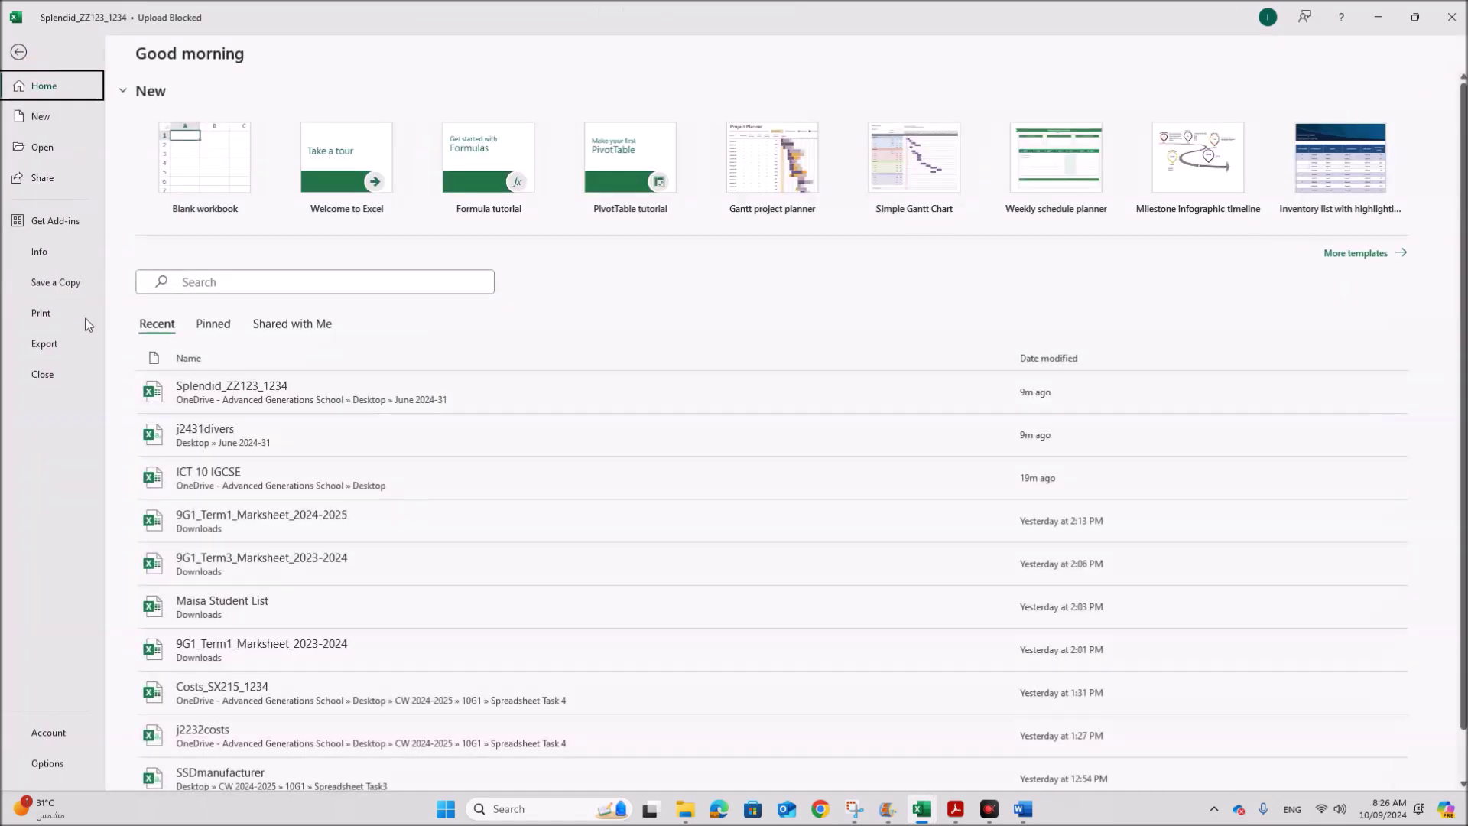
click(58, 310)
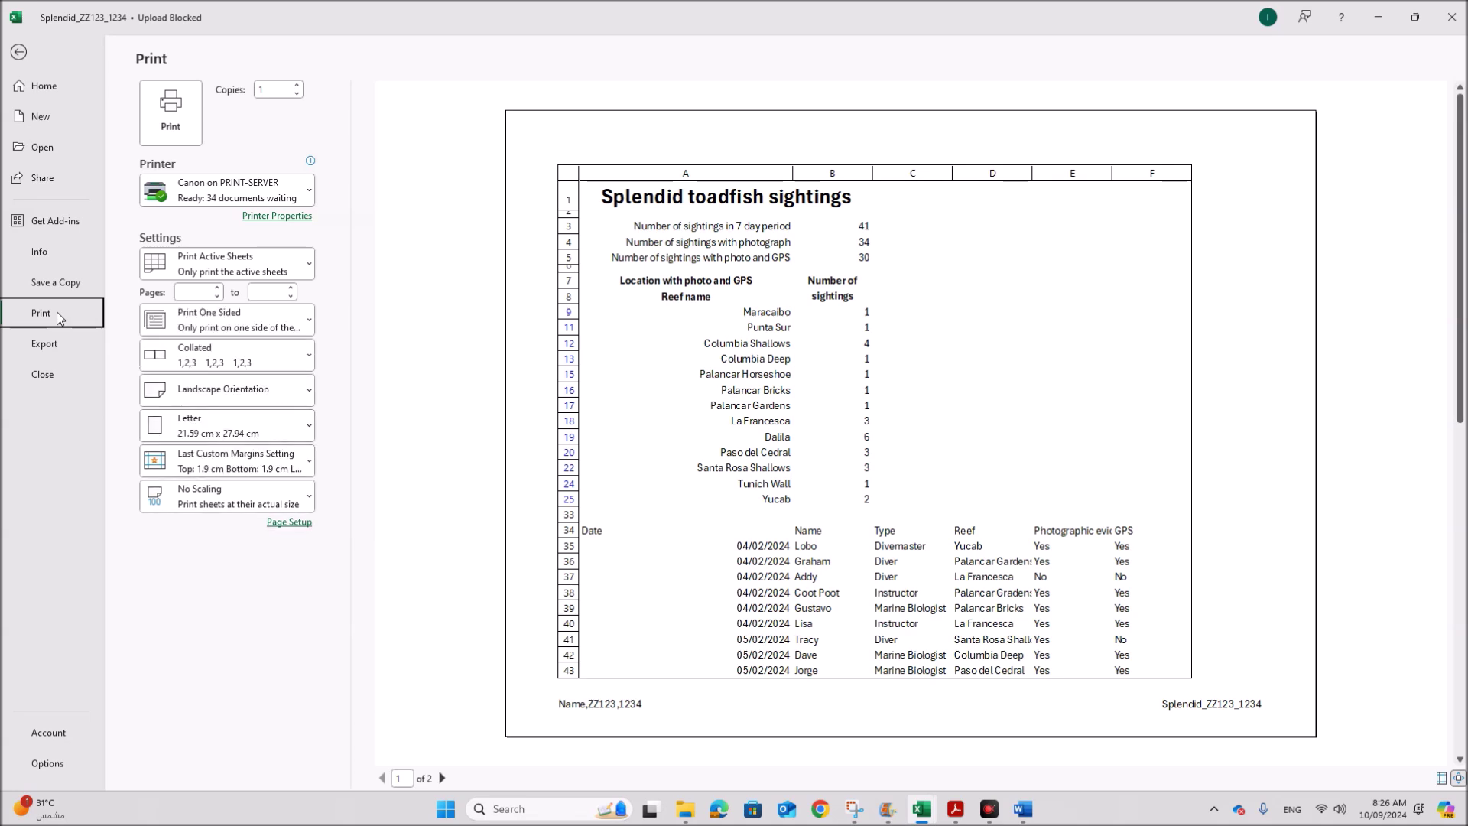
click(273, 266)
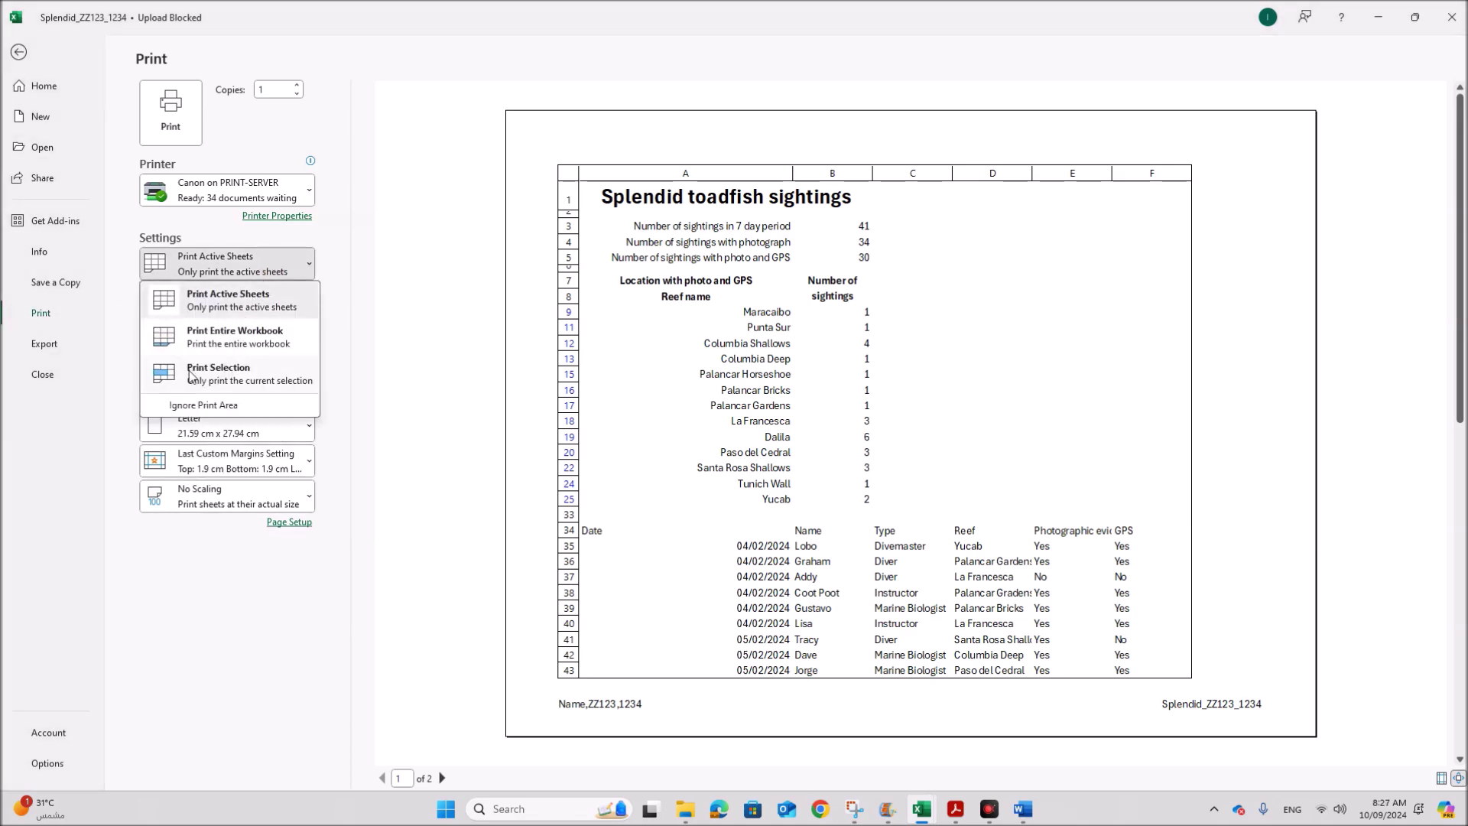
click(243, 377)
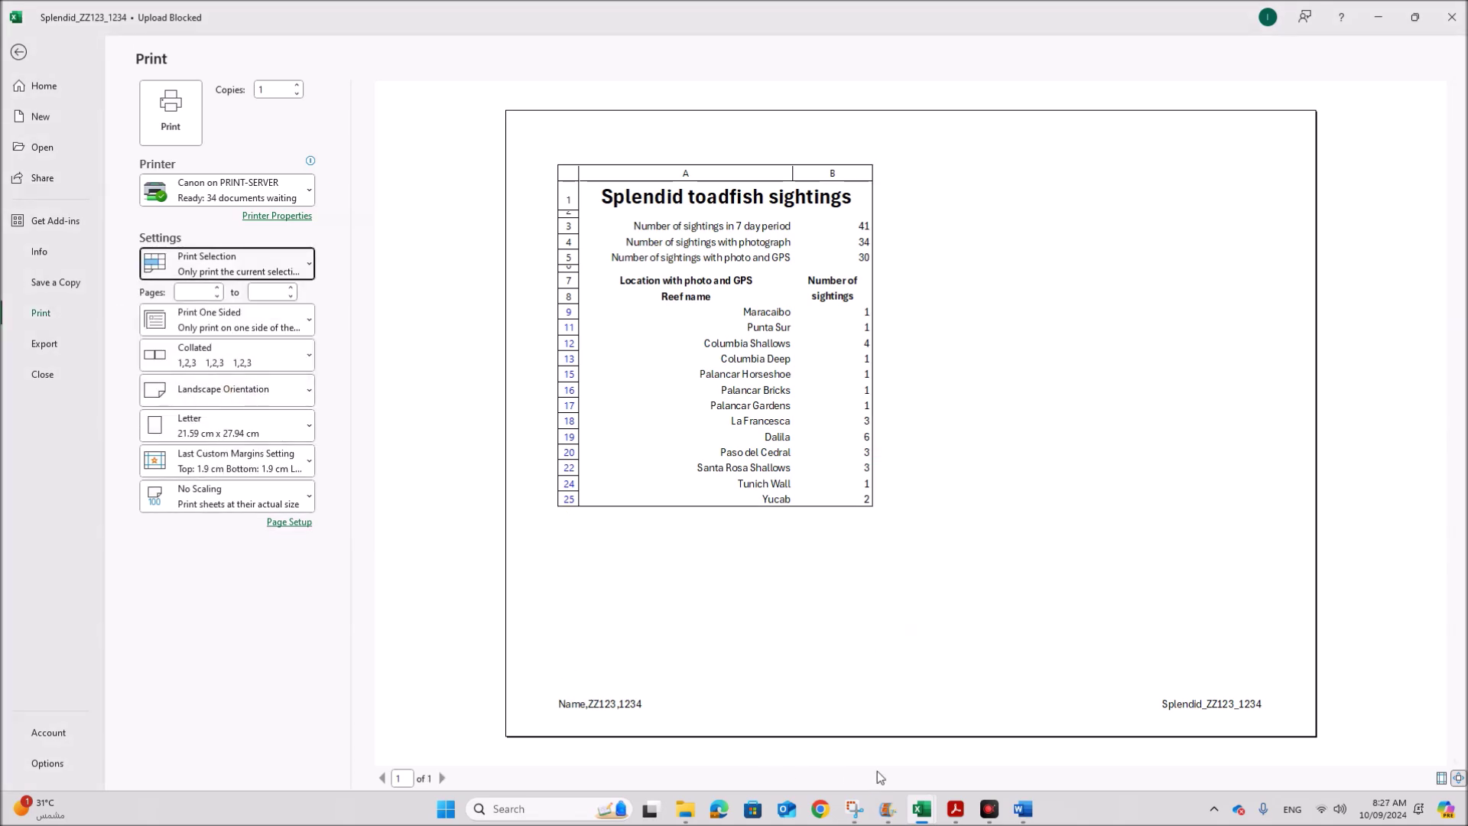
- Switch to the exam paper and check question 9's requirements for page fit, orientation, row and column headings and cell visibility
click(955, 809)
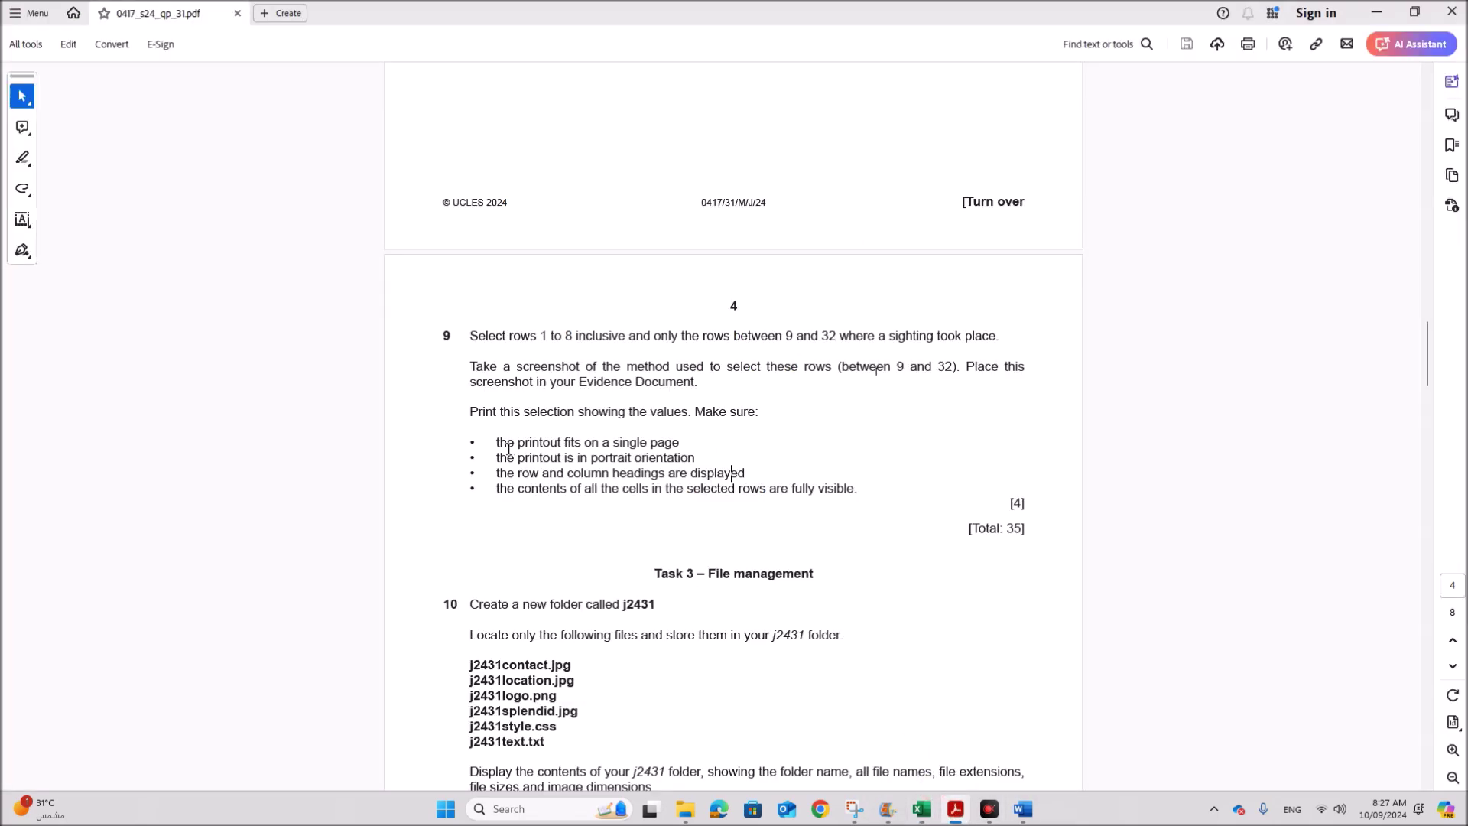
drag(503, 446, 677, 461)
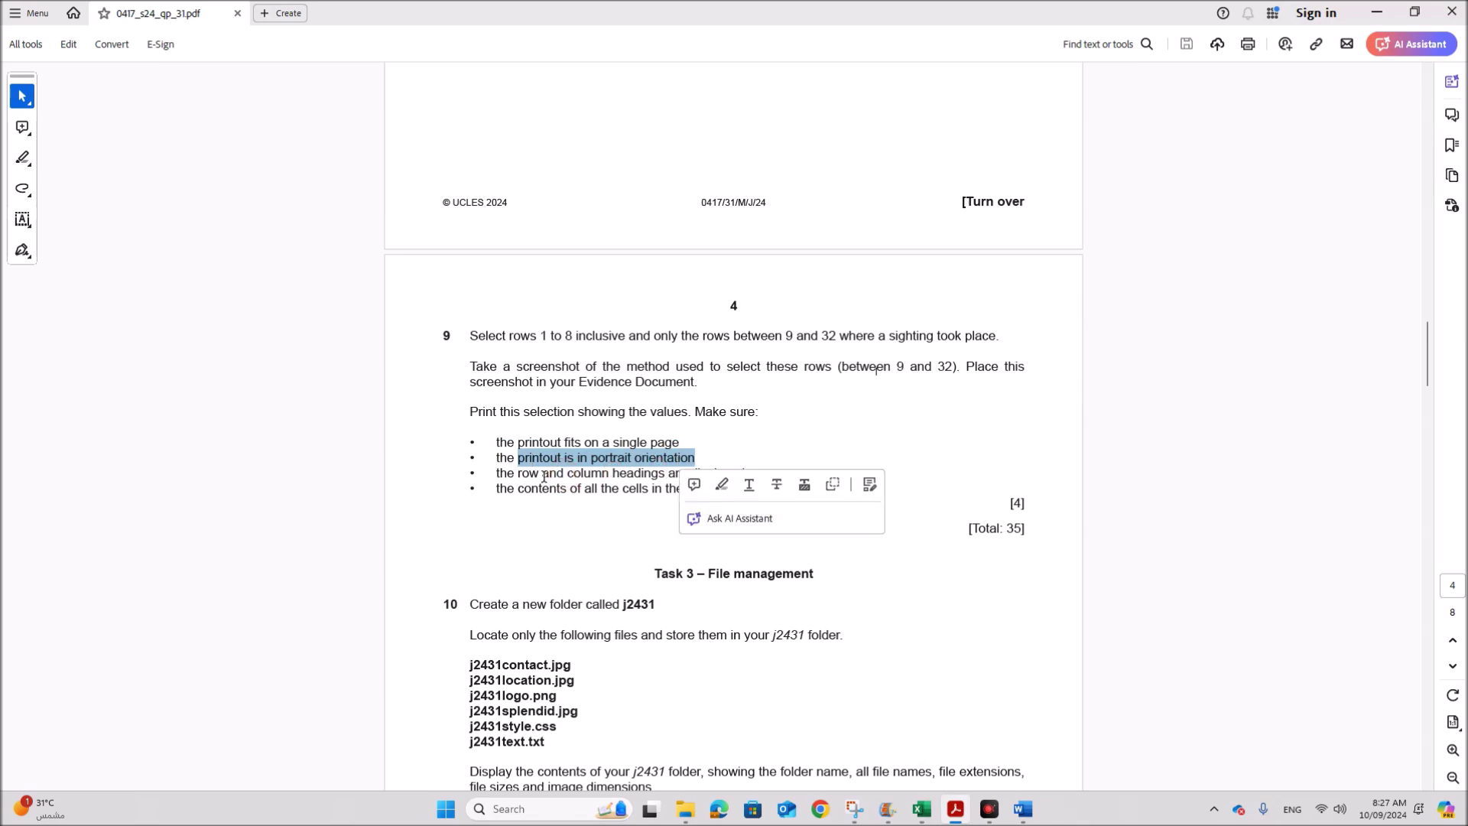
drag(519, 474, 746, 475)
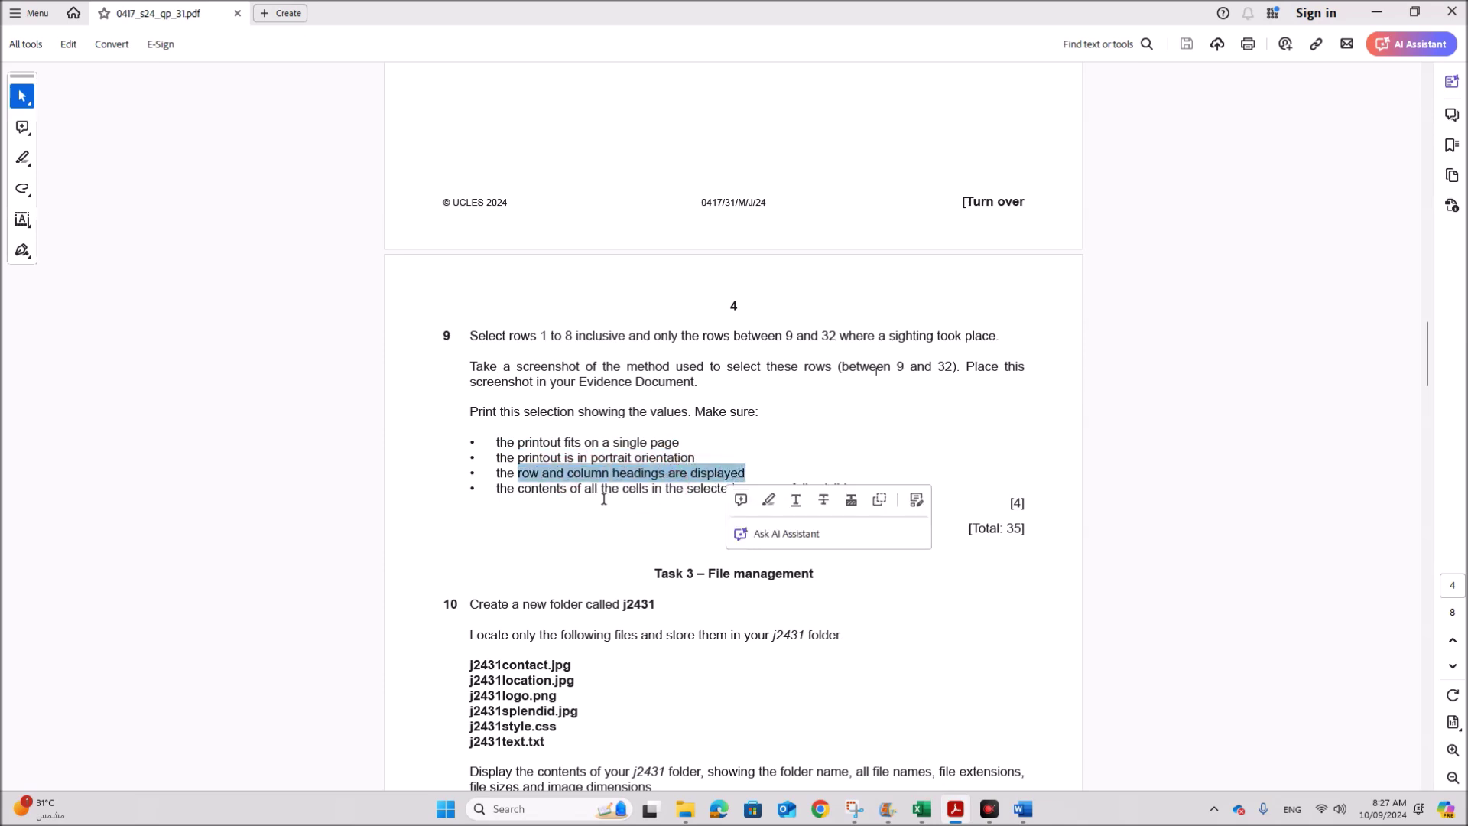
drag(516, 495, 849, 491)
click(777, 498)
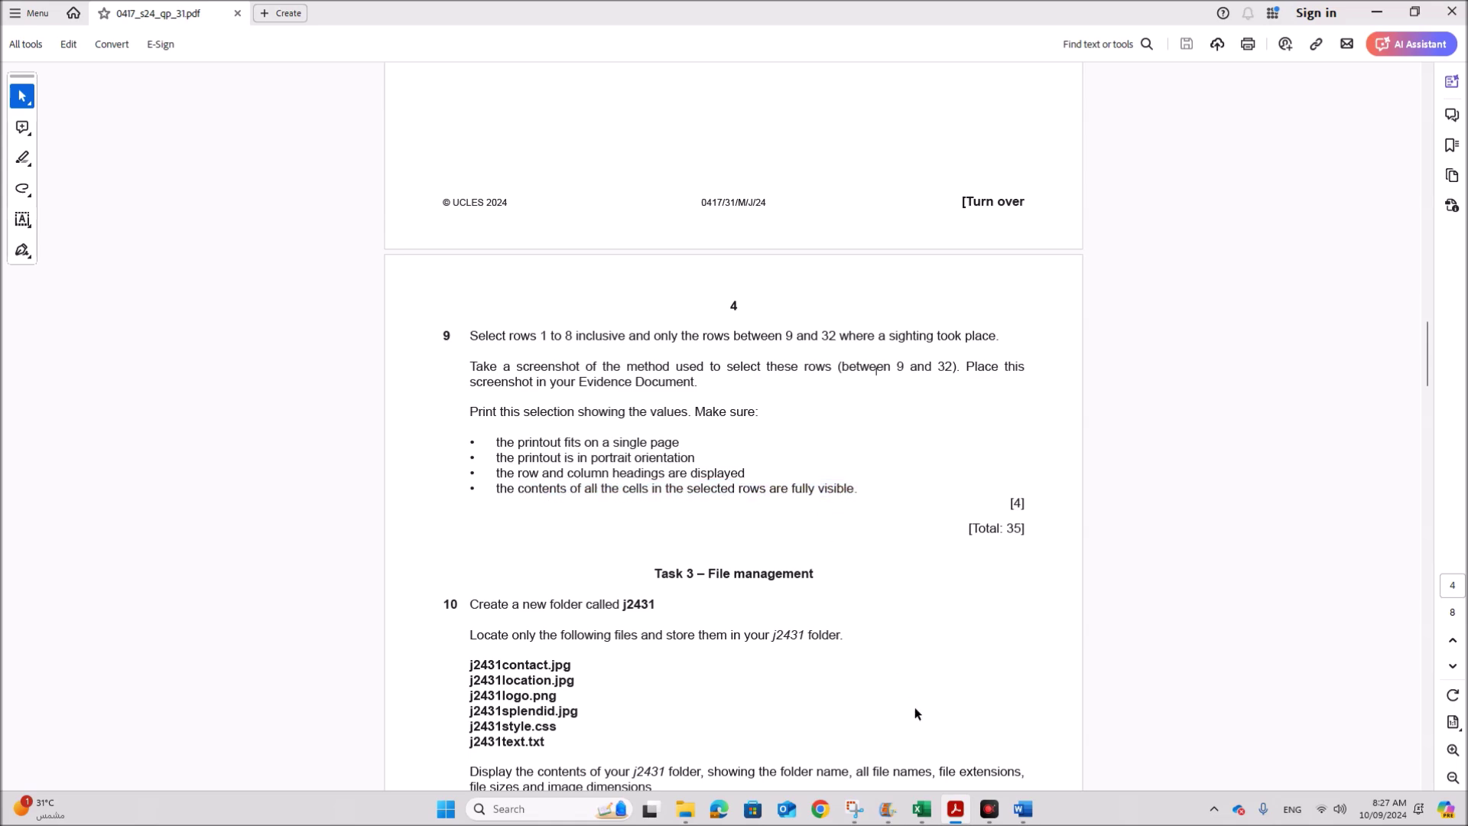
- Return to the Splendid workbook's print settings and set portrait orientation with Fit Sheet on One Page scaling
mouse_move(922, 809)
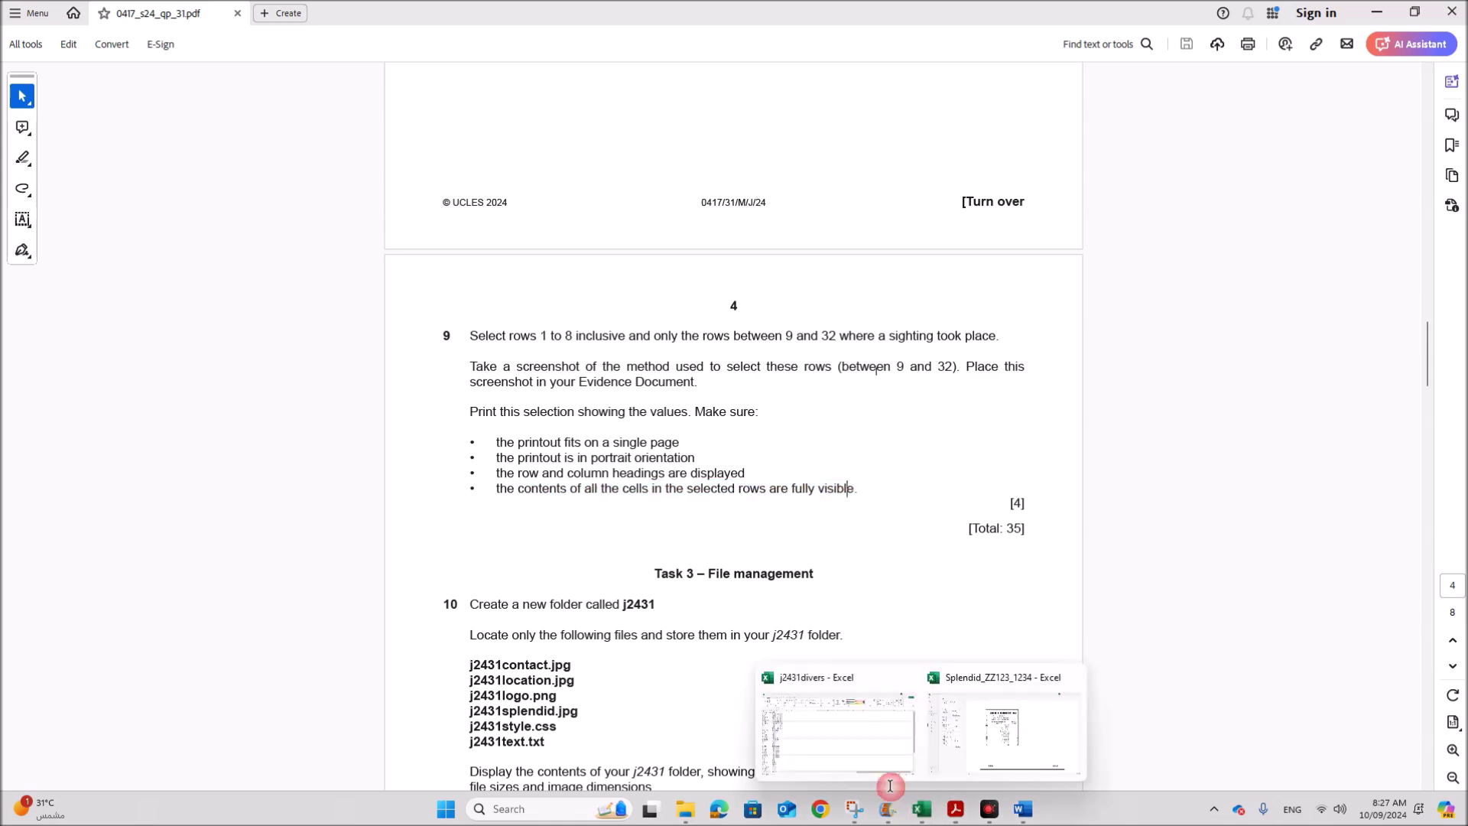
click(964, 760)
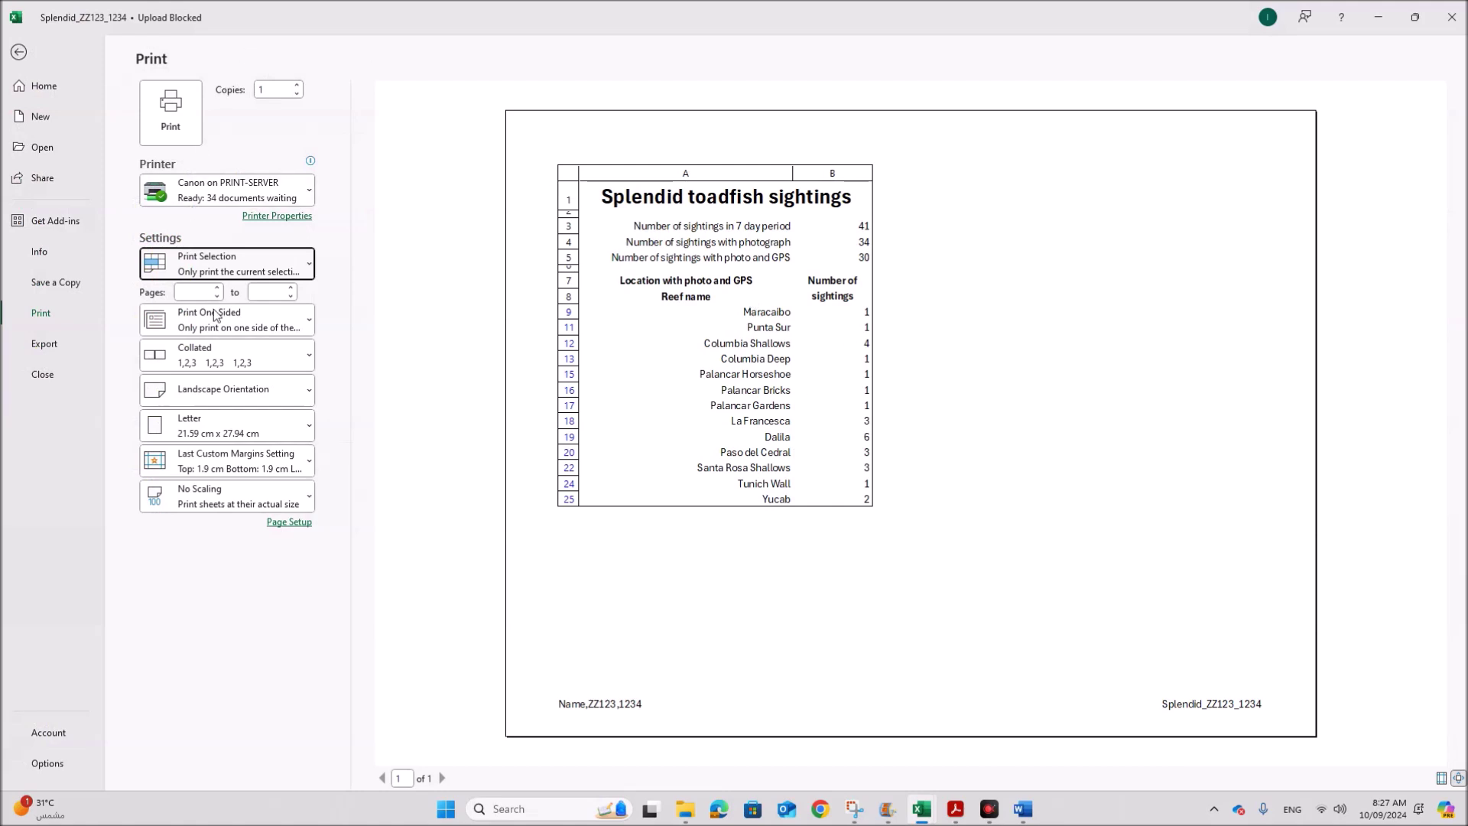
click(233, 389)
click(227, 426)
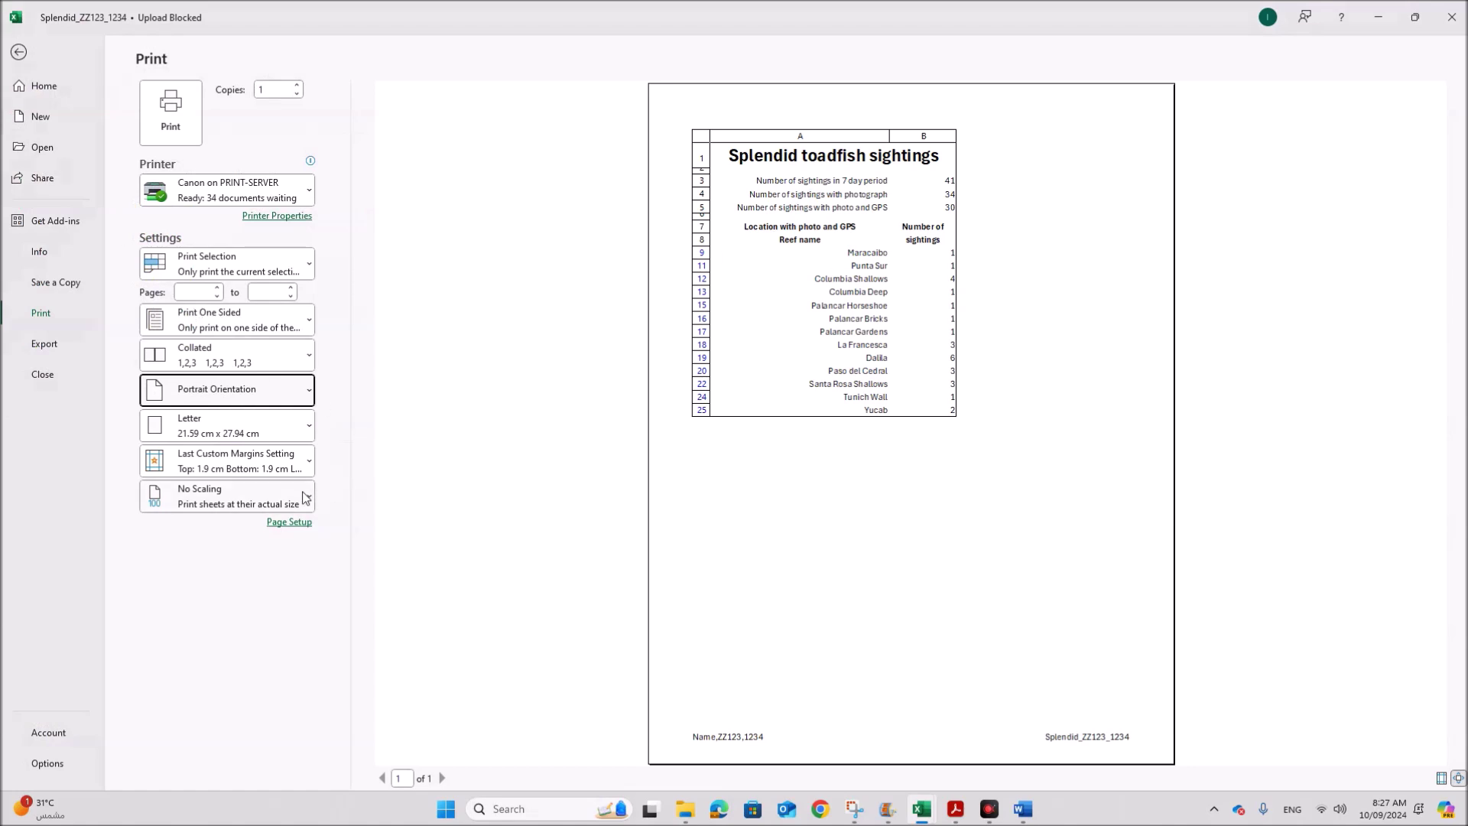
click(276, 499)
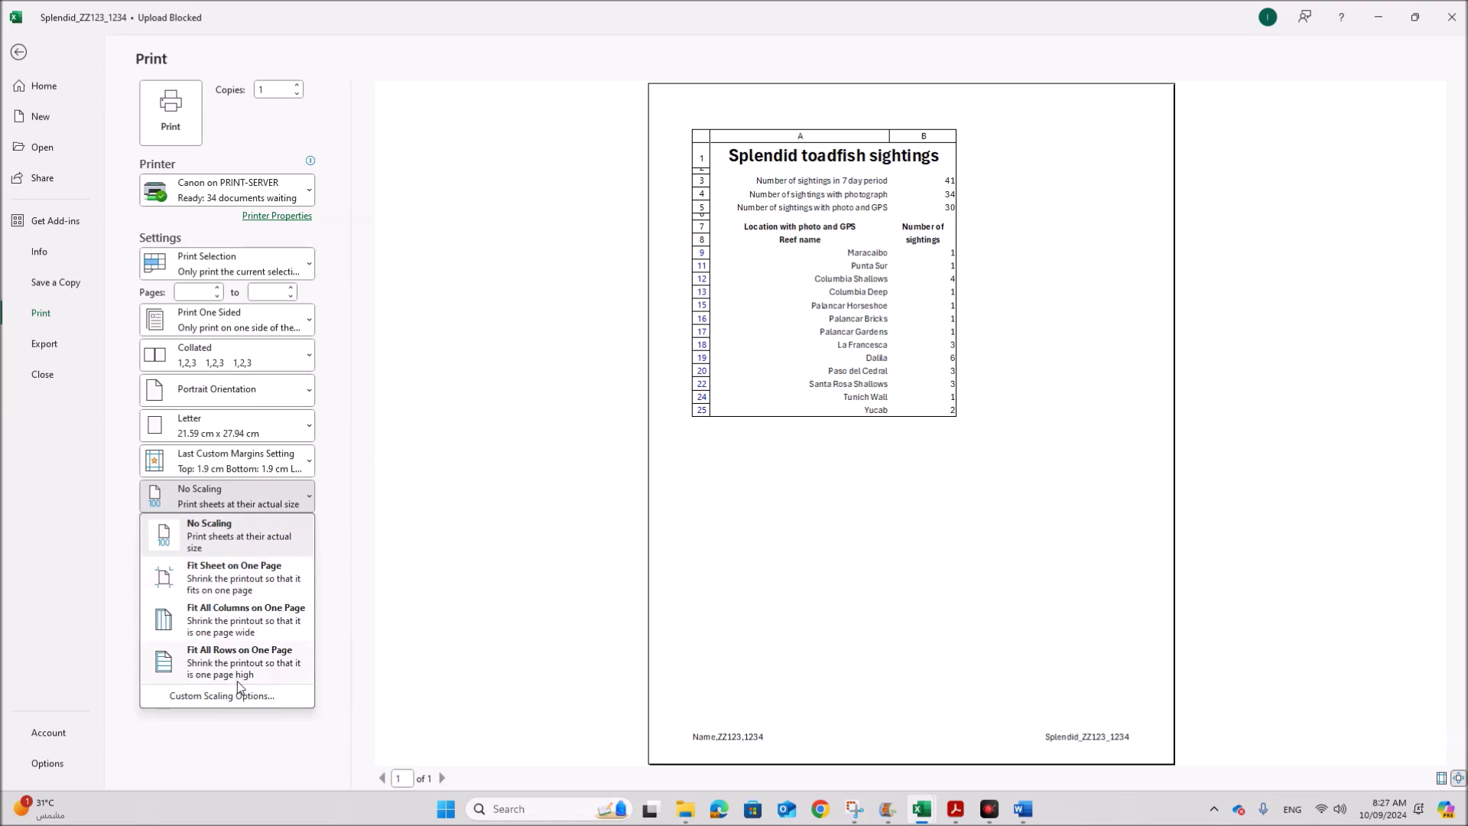
click(245, 572)
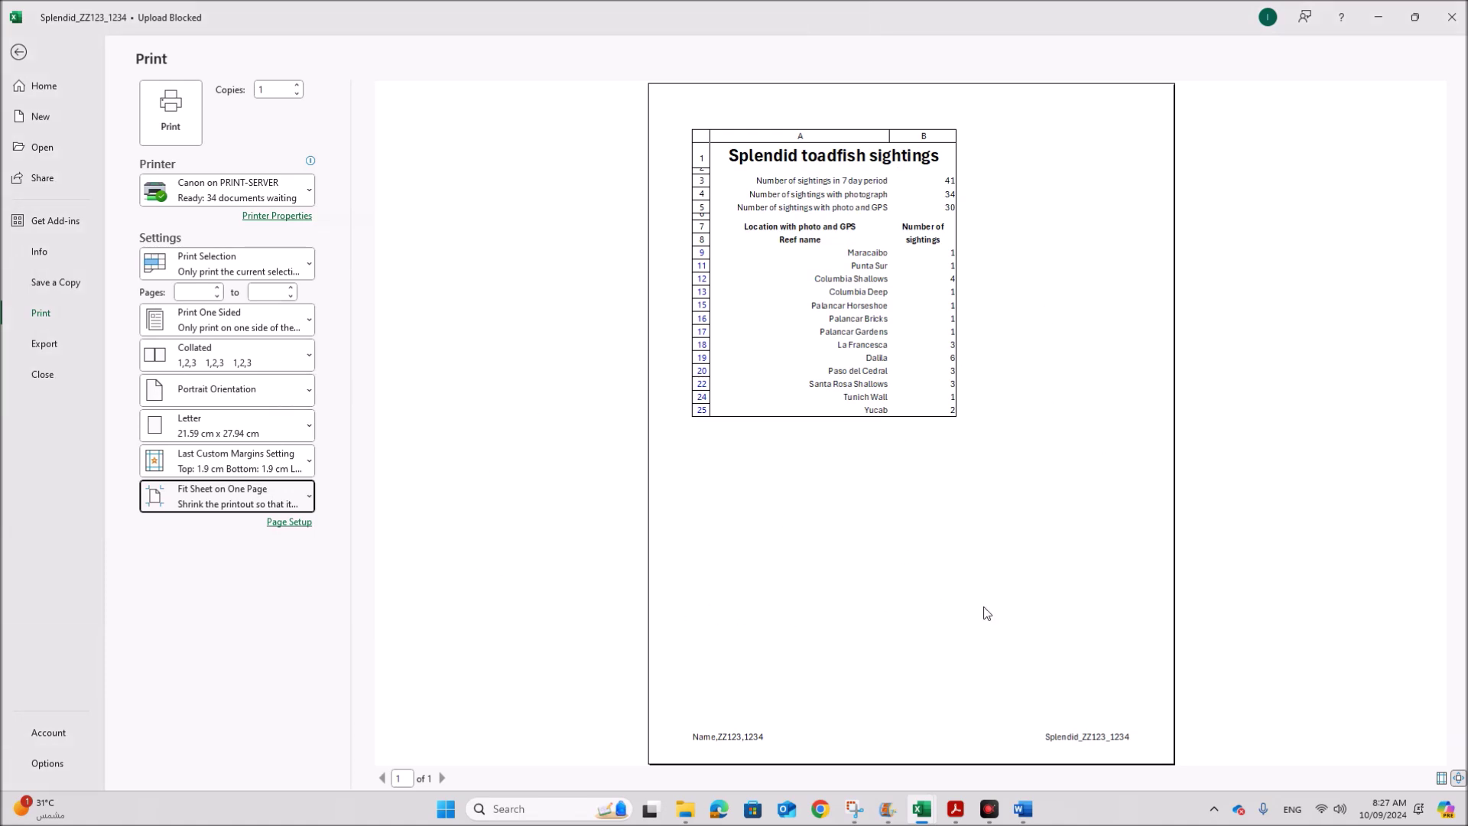
- Go back to the exam paper and look over the end of Task 2, including questions 8 and 9
click(956, 809)
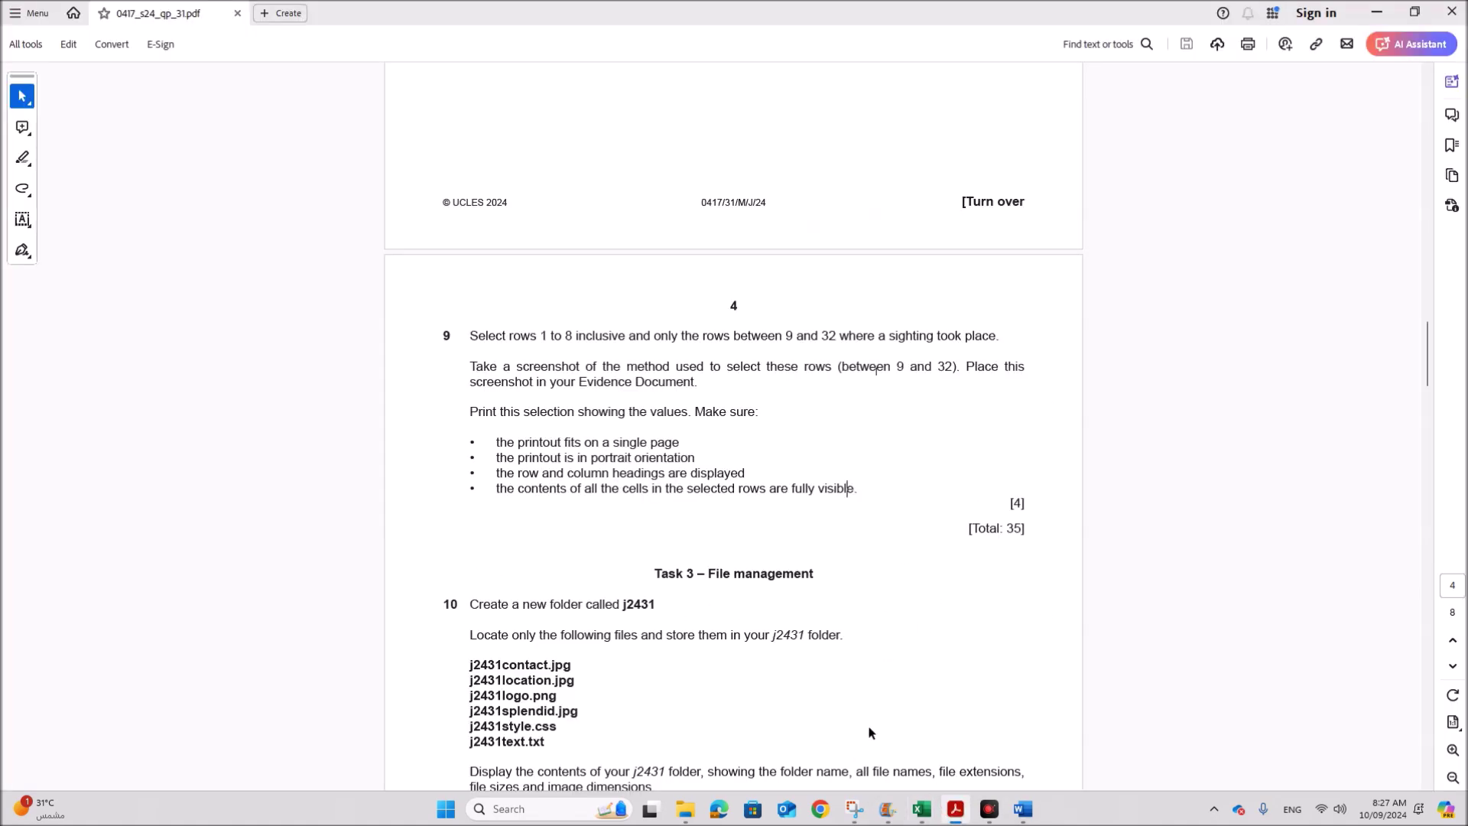
click(916, 529)
scroll(824, 493, down, 10)
scroll(824, 533, up, 10)
scroll(823, 524, up, 4)
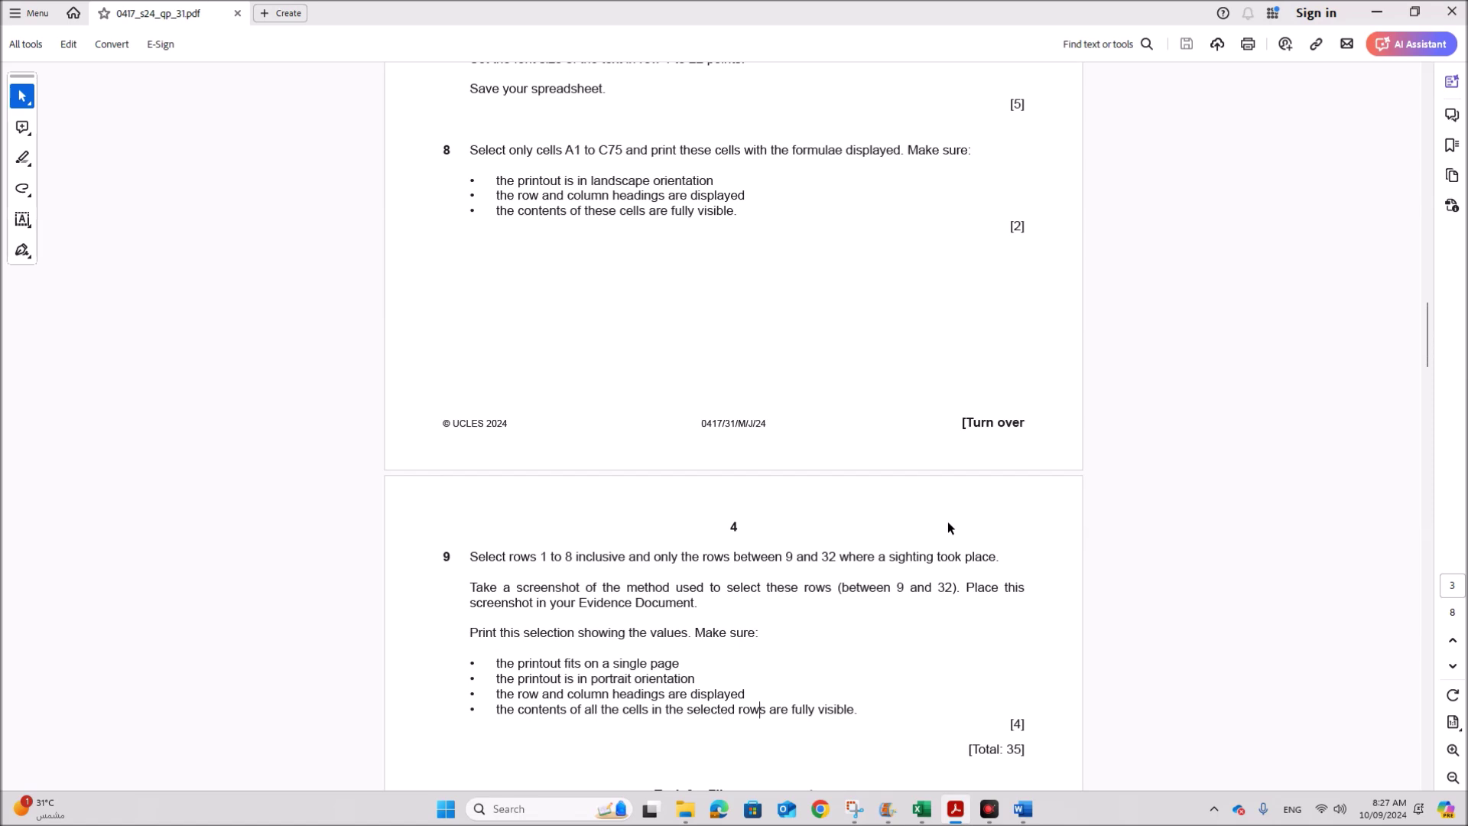